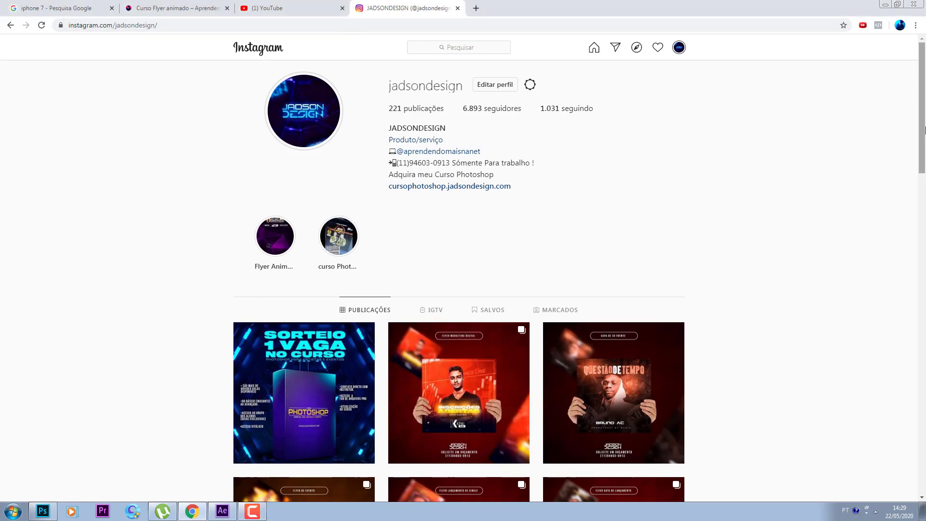
Scroll briefly through the page in the current tab
mouse_move(922, 135)
left_mouse_down()
mouse_move(925, 220)
mouse_move(924, 134)
left_mouse_up()
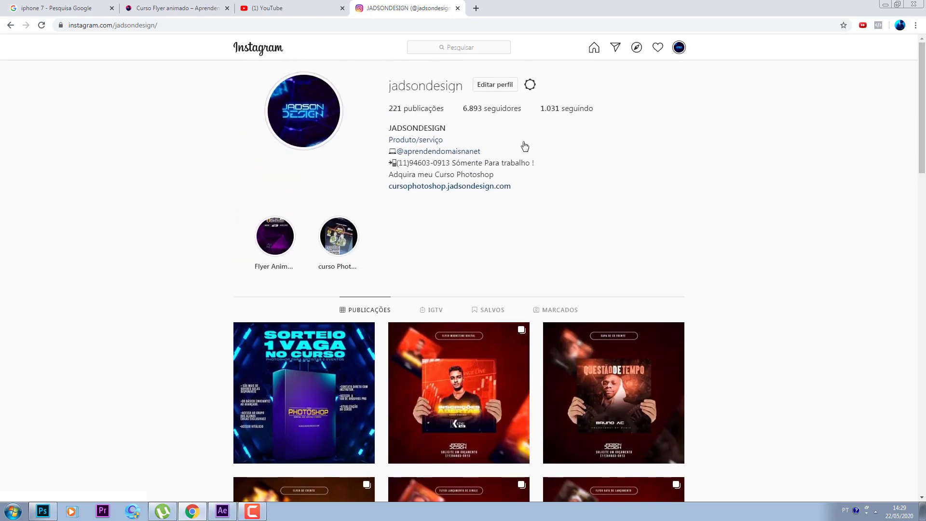
scroll(724, 289, "down", 5)
scroll(868, 361, "down", 7)
scroll(907, 394, "down", 9)
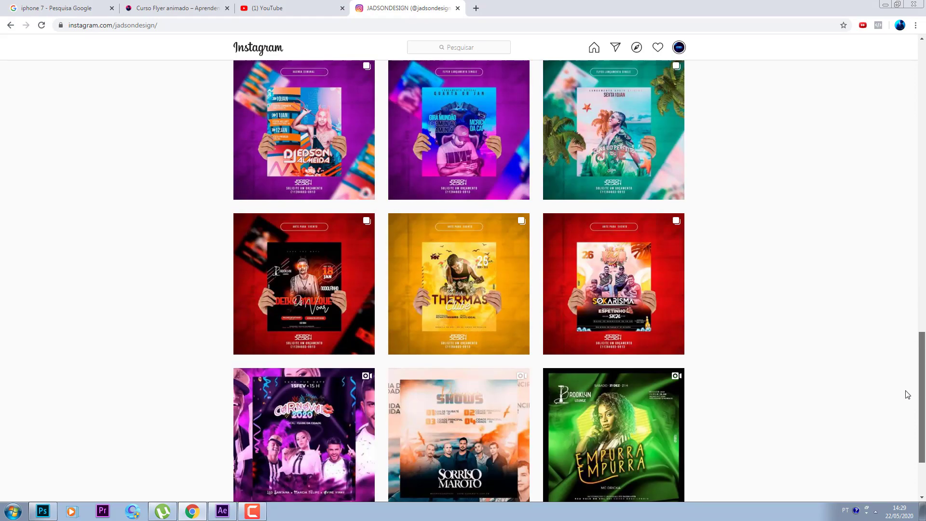
scroll(908, 394, "up", 20)
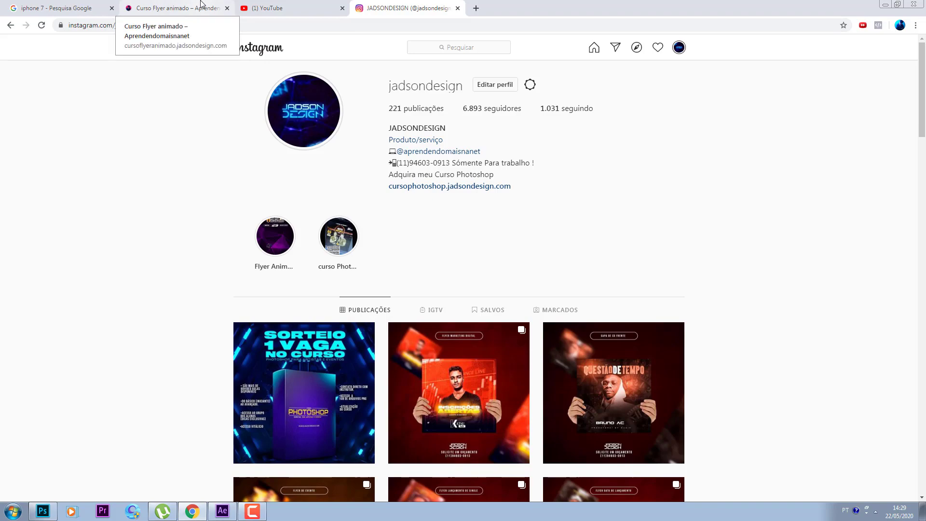
Switch to the 'Curso Flyer animado' sales page and scroll down to the 'Modelos' video grid
left_click(201, 5)
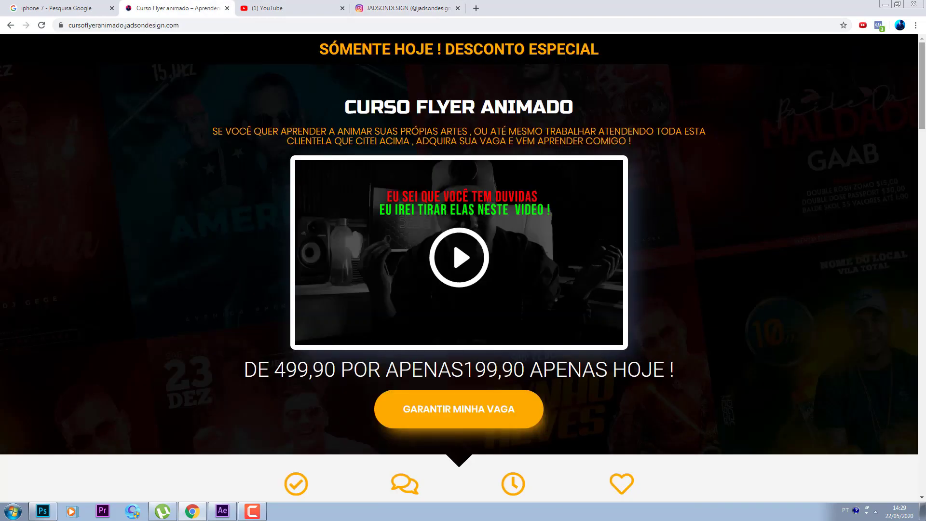
scroll(924, 141, "down", 15)
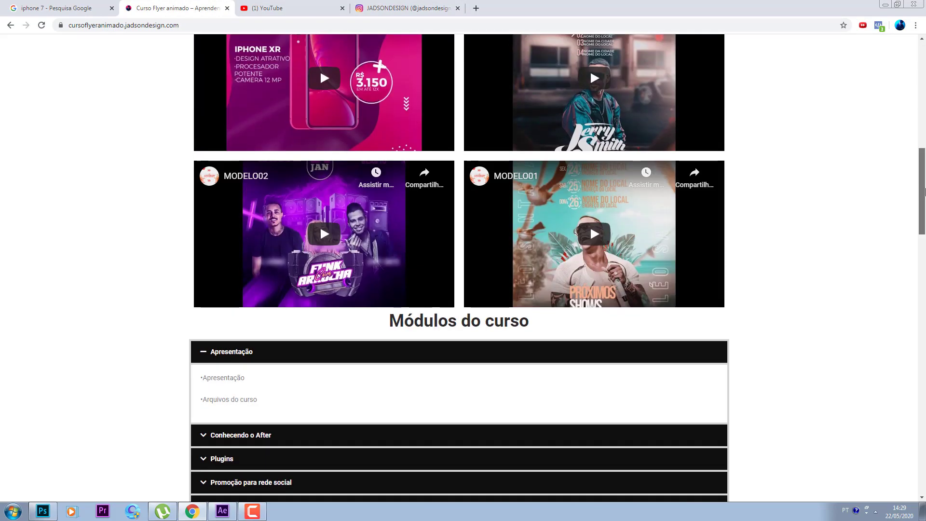
left_click_drag(922, 247, 916, 309)
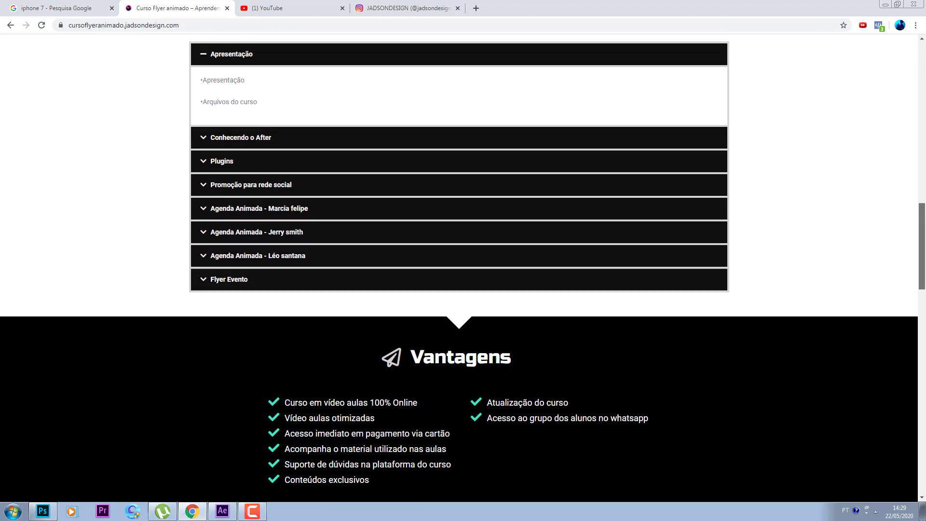
left_click_drag(920, 266, 920, 225)
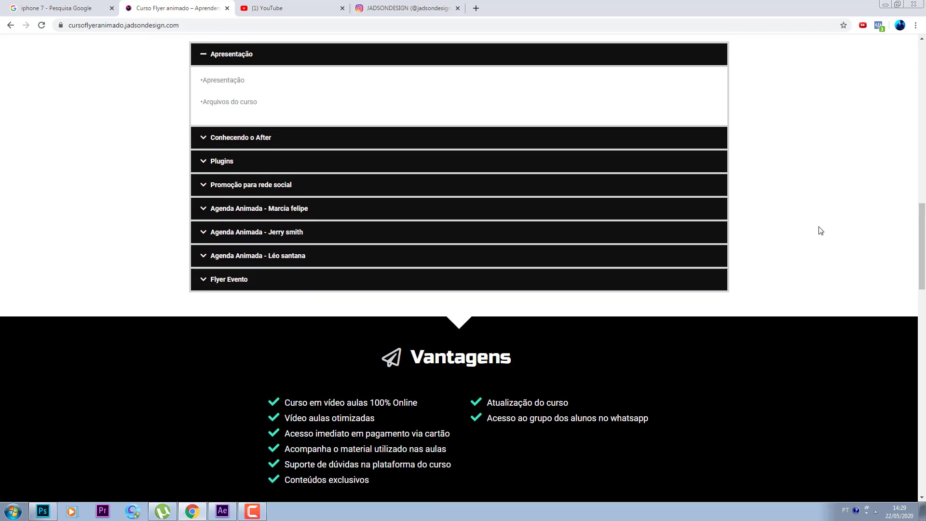
scroll(381, 183, "up", 2)
scroll(278, 183, "down", 4)
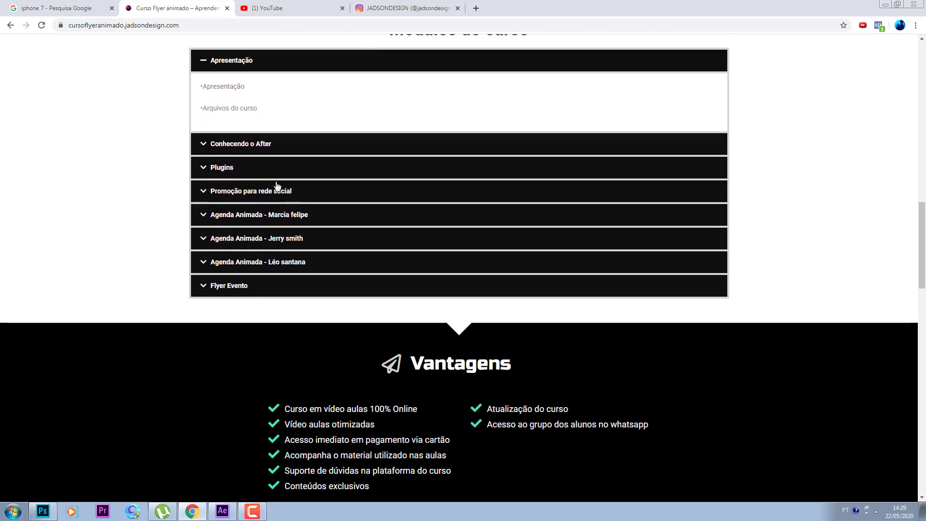
scroll(276, 188, "down", 2)
scroll(519, 205, "up", 8)
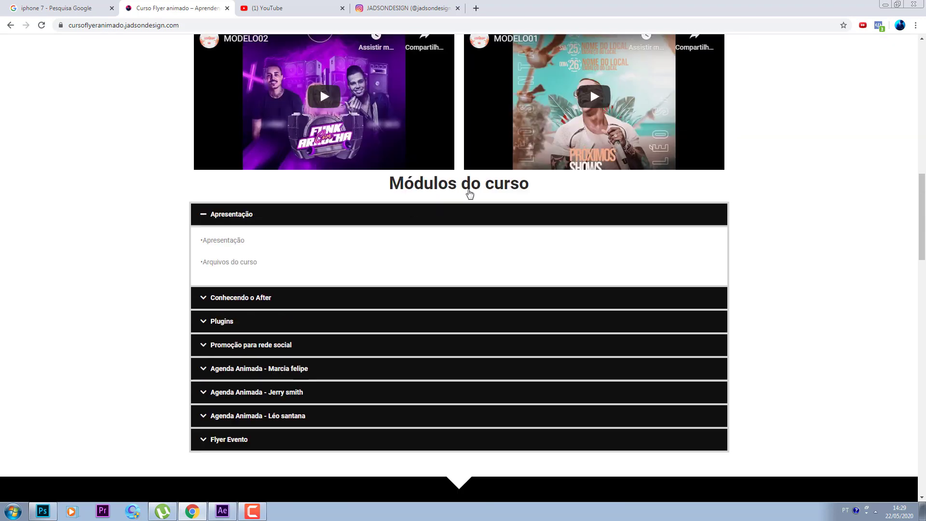
scroll(519, 206, "down", 15)
scroll(501, 291, "down", 12)
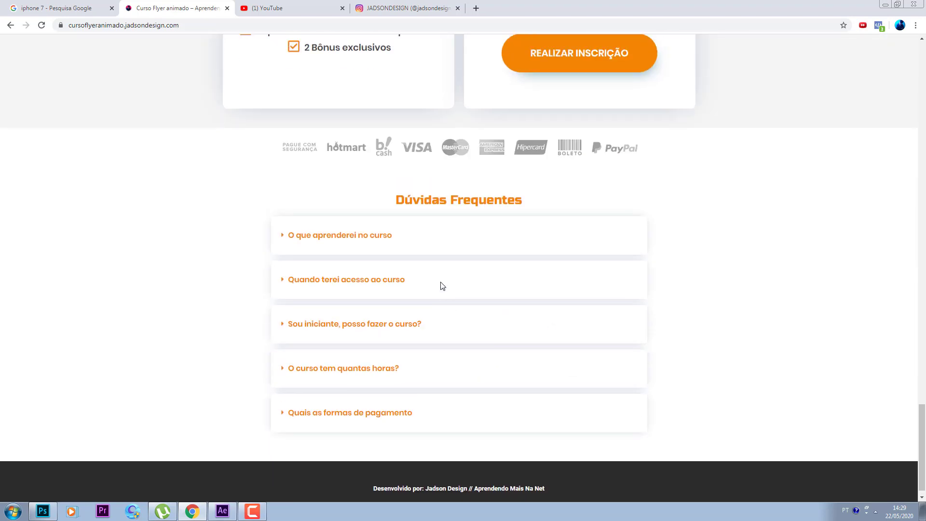
scroll(441, 285, "up", 20)
scroll(547, 312, "up", 9)
scroll(546, 240, "down", 5)
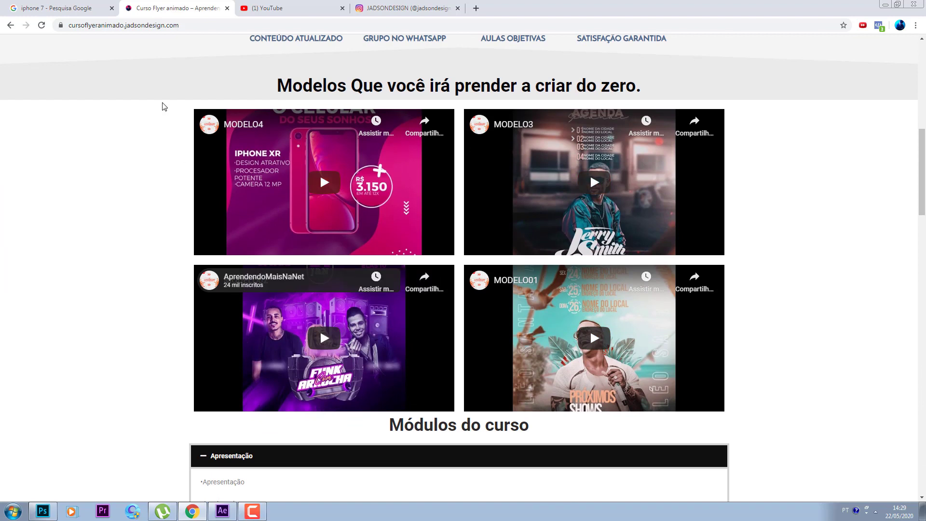
Play and pause the MODELO4 video, play MODELO01, then scroll back up toward the top banner
left_click(305, 207)
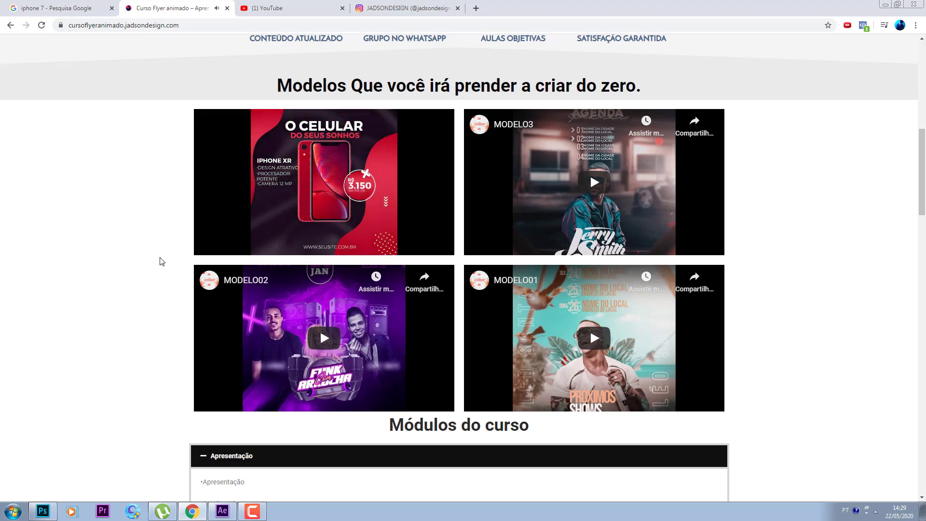
left_click(322, 202)
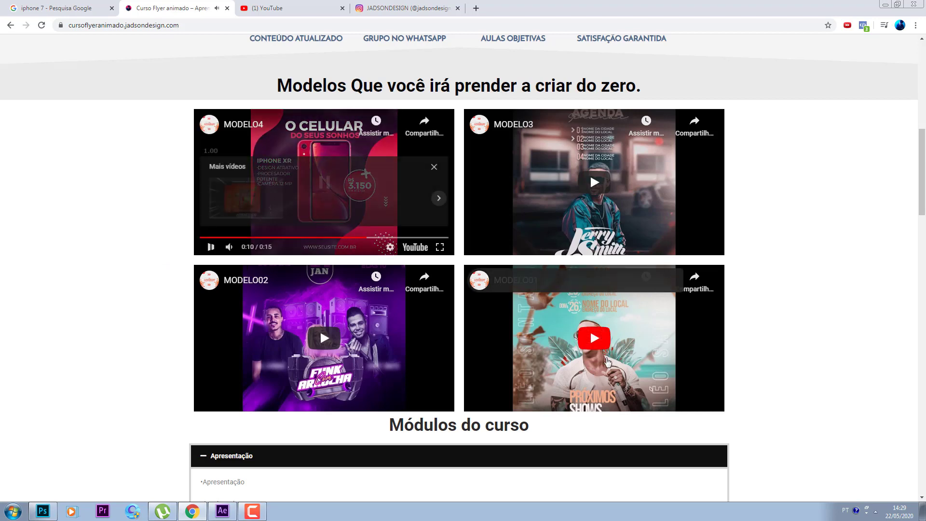
left_click(594, 338)
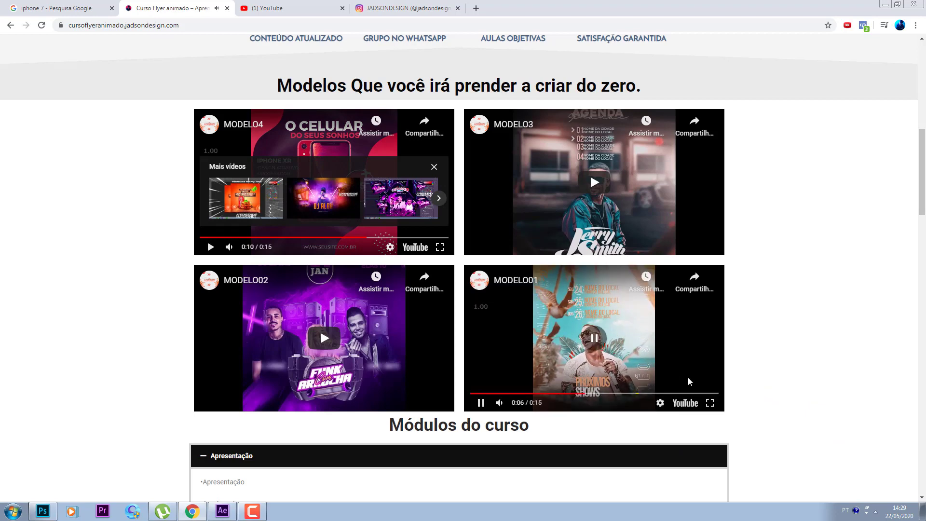
scroll(758, 300, "up", 10)
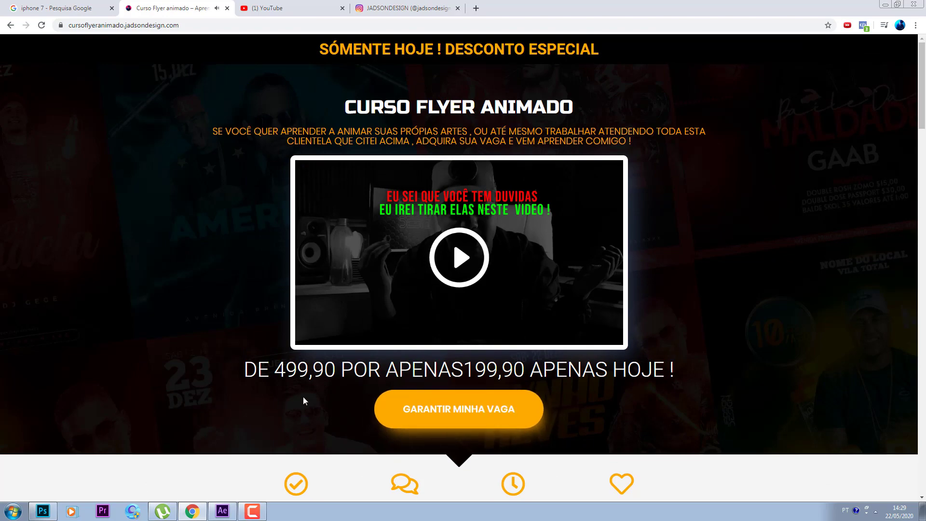
Go to the pricing section via 'GARANTIR MINHA VAGA' and choose 'REALIZAR INSCRIÇÃO' for checkout
left_click(434, 407)
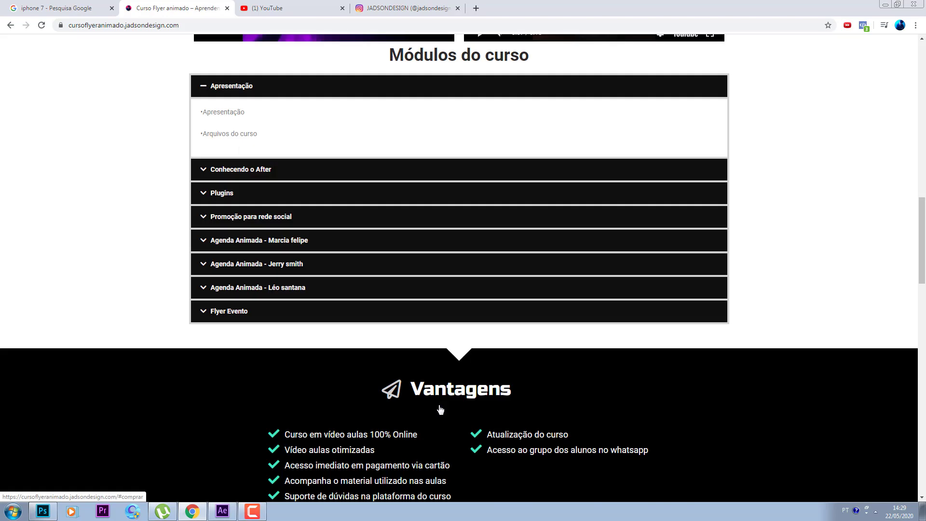
left_click(593, 250)
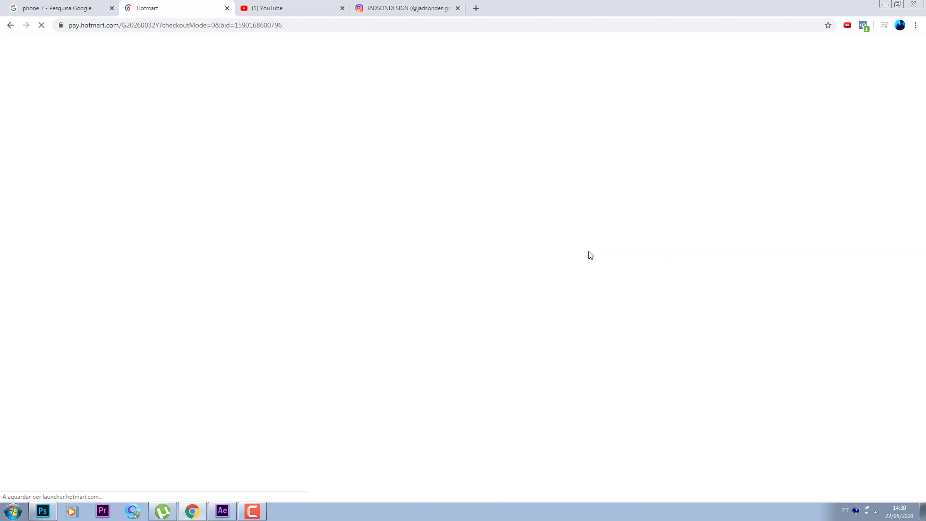
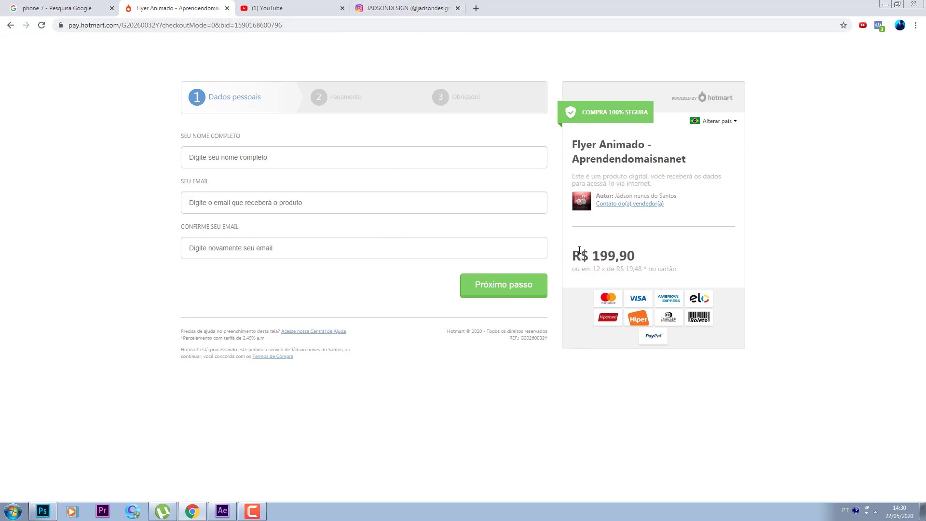
Check the Instagram profile, then look over the 199,90 price on the Flyer Animado checkout
left_click(391, 6)
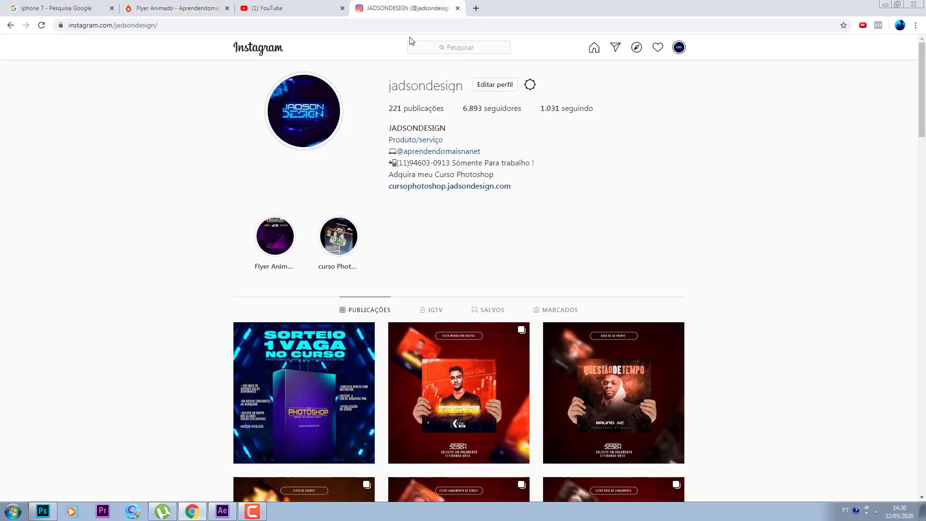
key("ctrl+2")
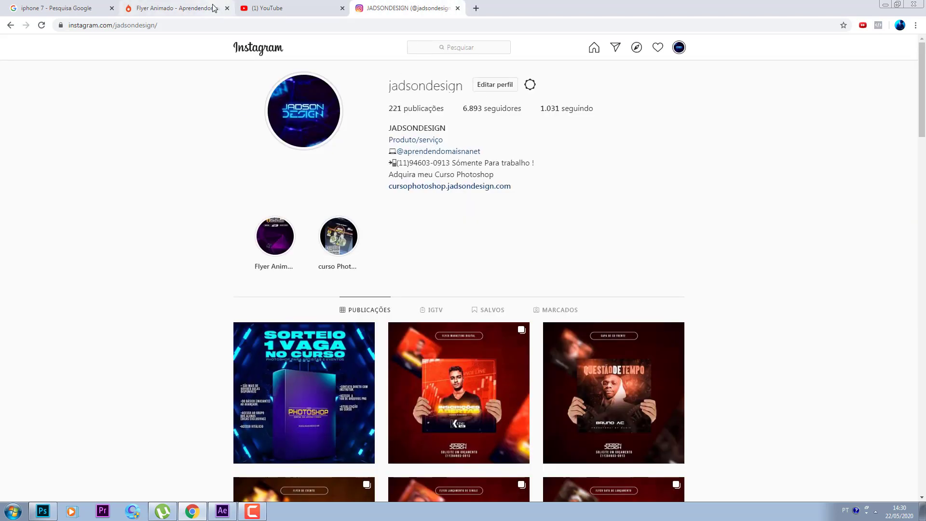
double_click(627, 256)
left_click_drag(589, 255, 618, 261)
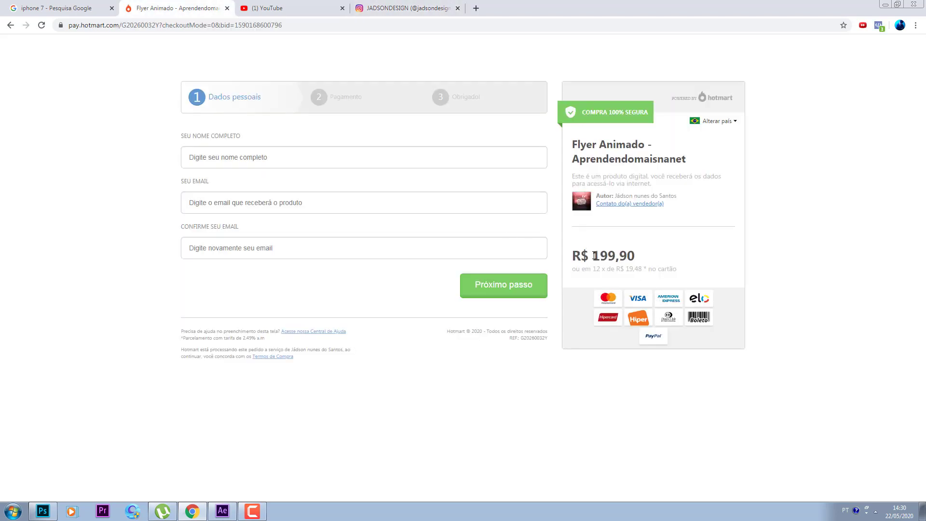
left_click(591, 250)
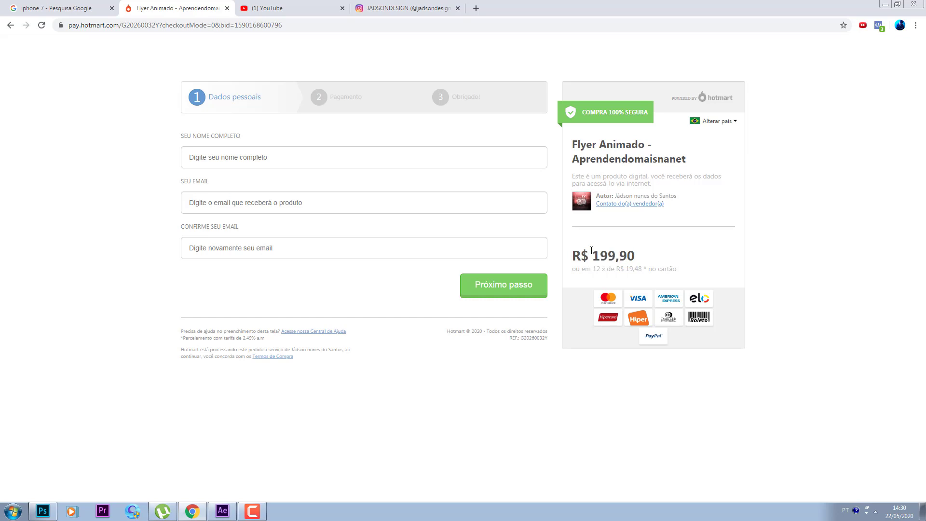
left_click_drag(587, 256, 669, 262)
left_click(660, 264)
Go back to the Curso Flyer Animado sales page and scroll through it
left_click(7, 28)
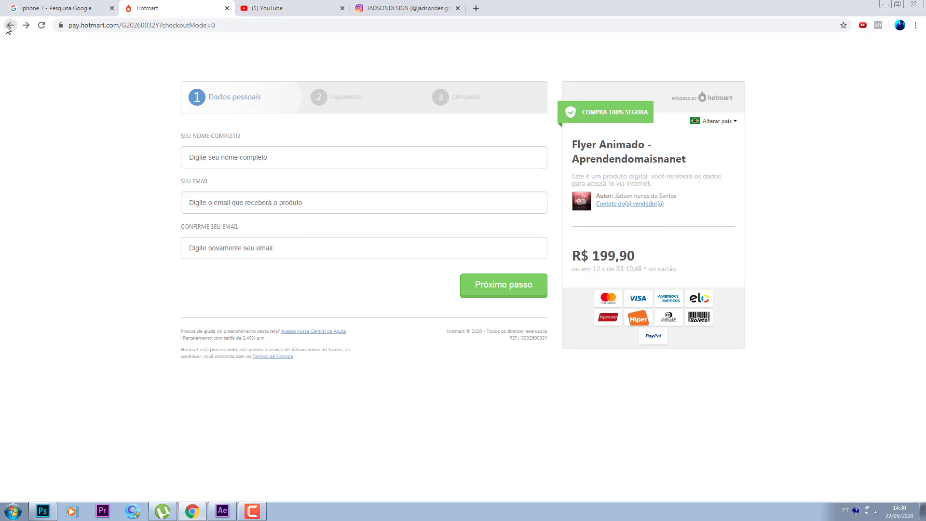
left_click(7, 30)
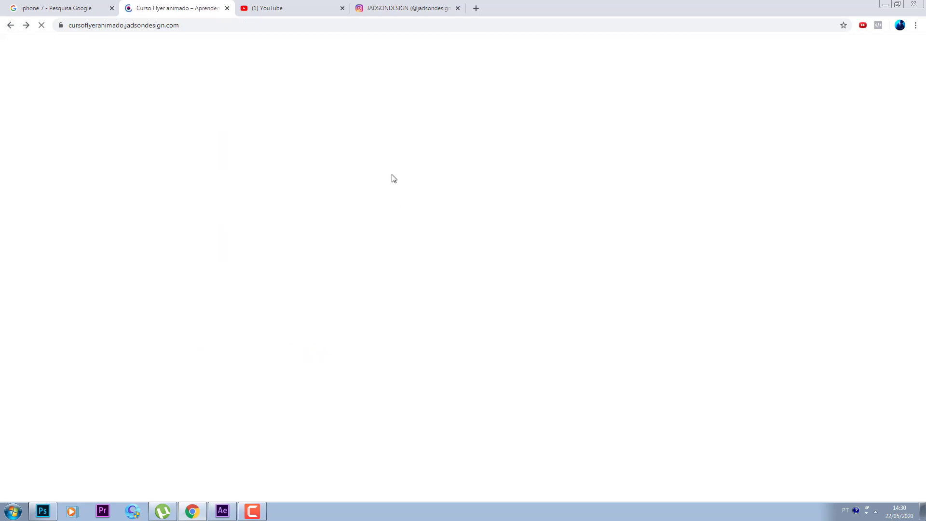
scroll(553, 228, "up", 10)
scroll(566, 234, "up", 10)
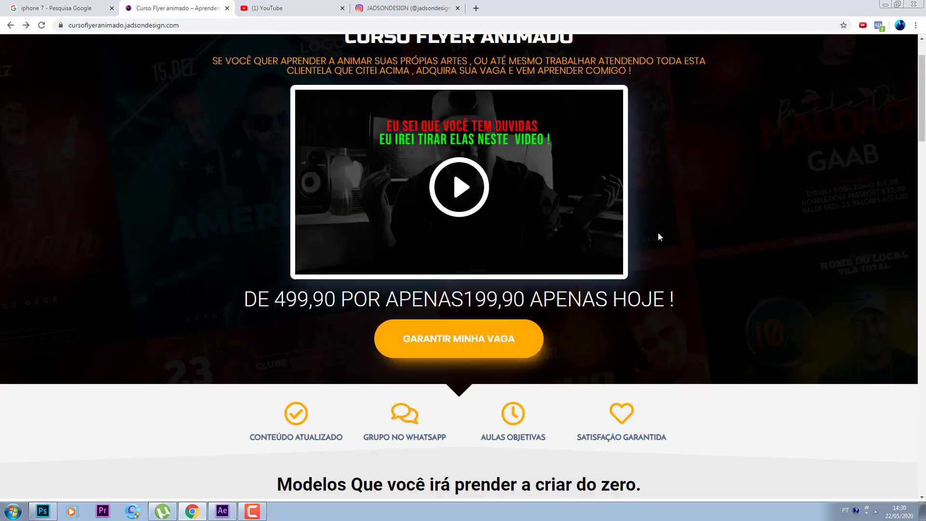
scroll(658, 232, "down", 20)
scroll(605, 259, "up", 6)
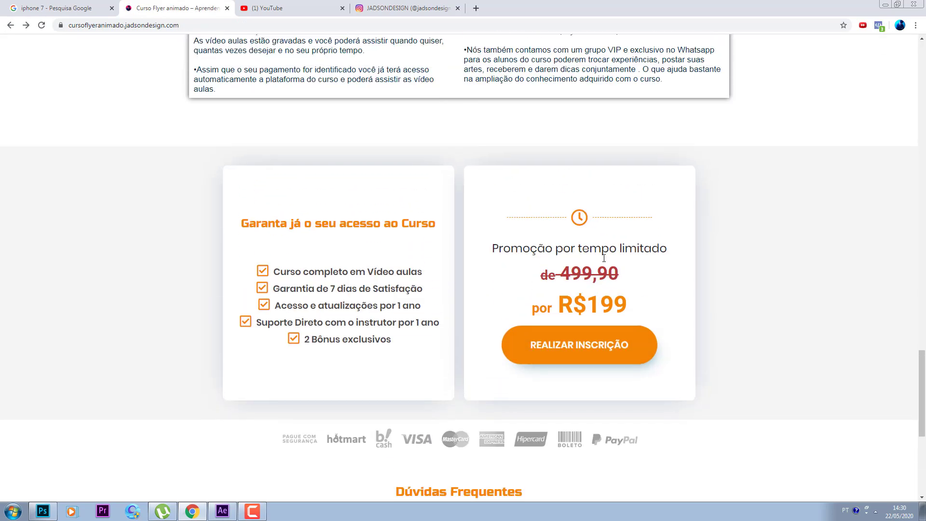
scroll(603, 259, "up", 5)
scroll(608, 259, "up", 5)
scroll(604, 254, "up", 5)
scroll(627, 255, "down", 3)
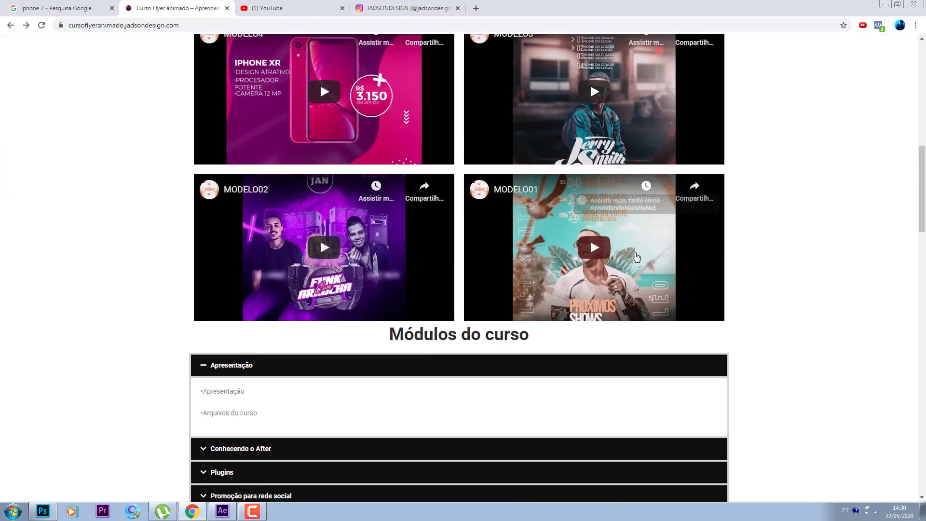
scroll(636, 256, "up", 5)
scroll(590, 434, "up", 4)
Copy the large black iPhone 7 image from the image results and switch to Photoshop
left_click(63, 8)
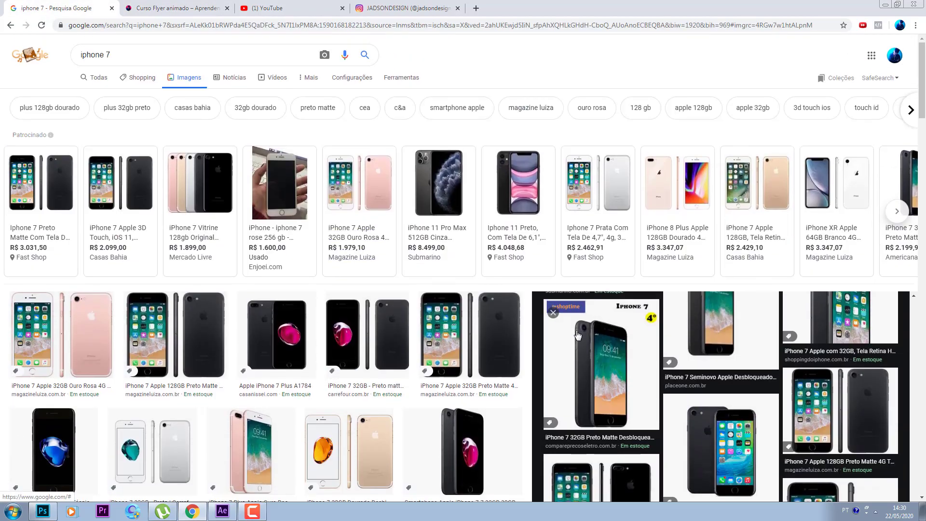
scroll(444, 232, "down", 2)
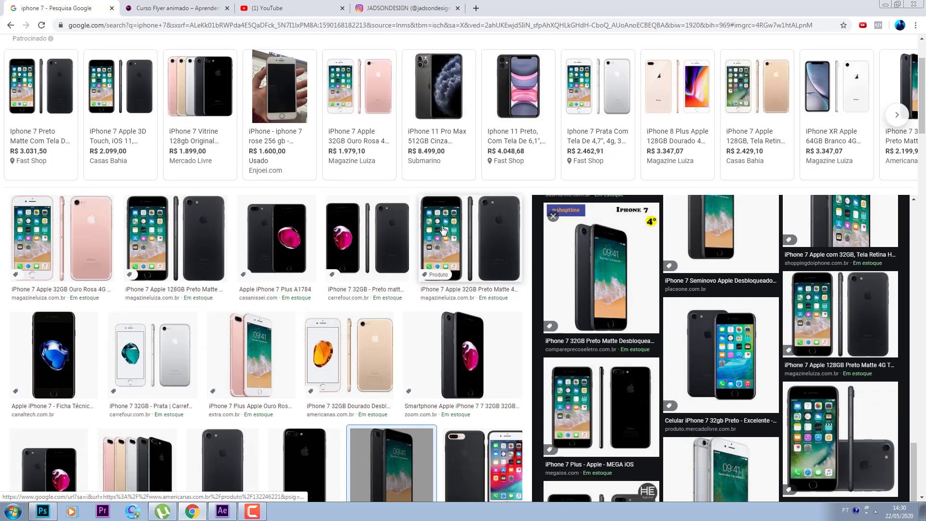
scroll(443, 230, "down", 3)
right_click(737, 240)
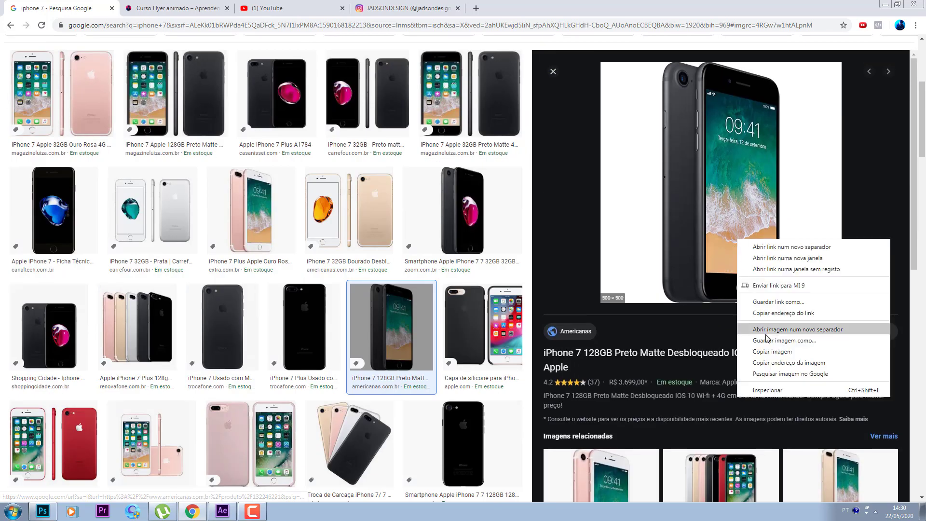
left_click(772, 351)
key("alt+Tab")
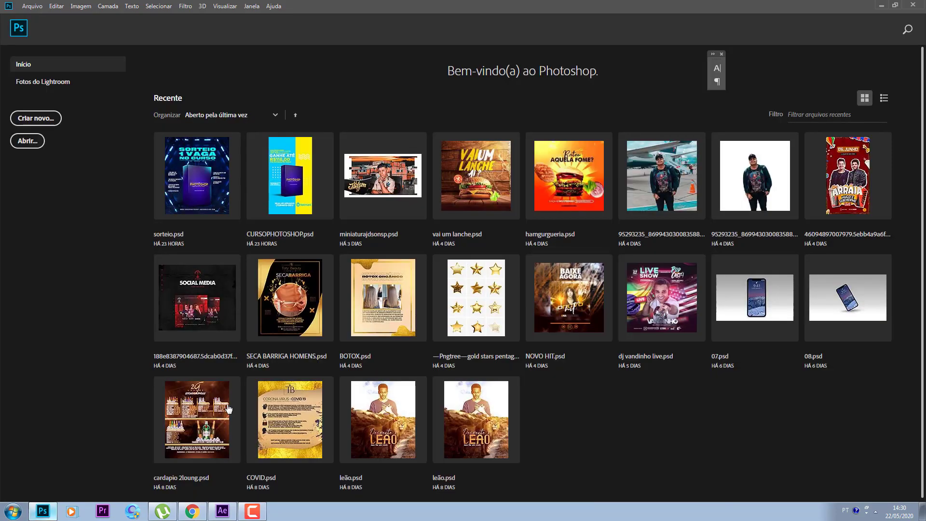
Create a new blank Photoshop document 1000 px wide by 1200 px tall
left_click(35, 118)
type("100")
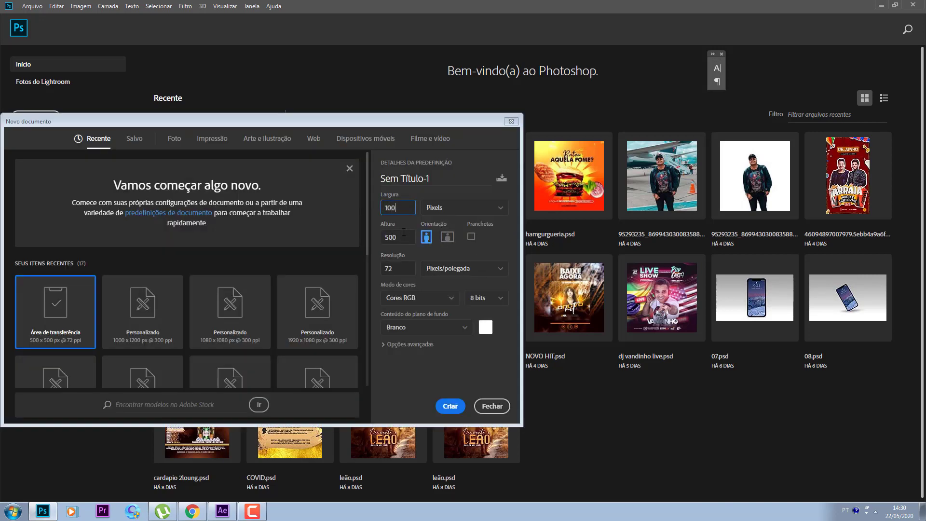
left_click(406, 209)
key("Tab")
type("1200")
key("Tab")
key("Return")
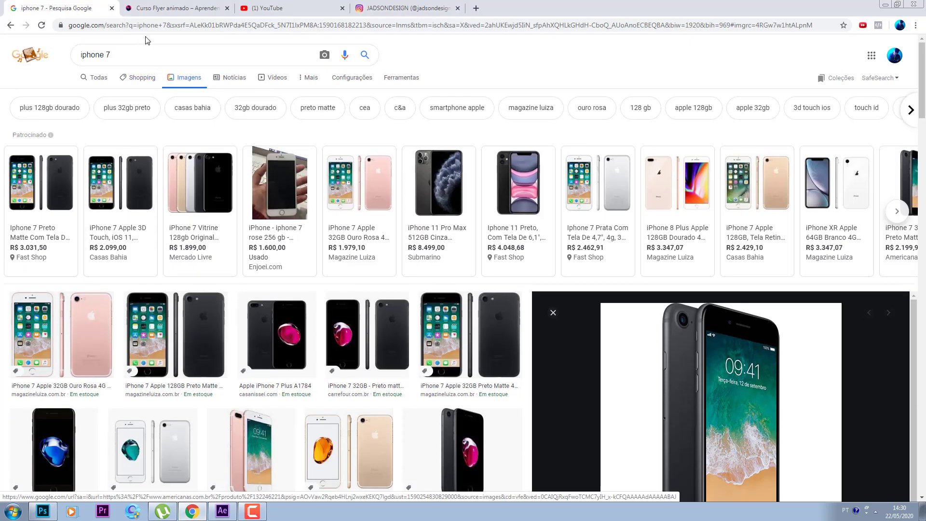
Replace the iphone 7 query with a Google web search for 'gratis png'
left_click(99, 77)
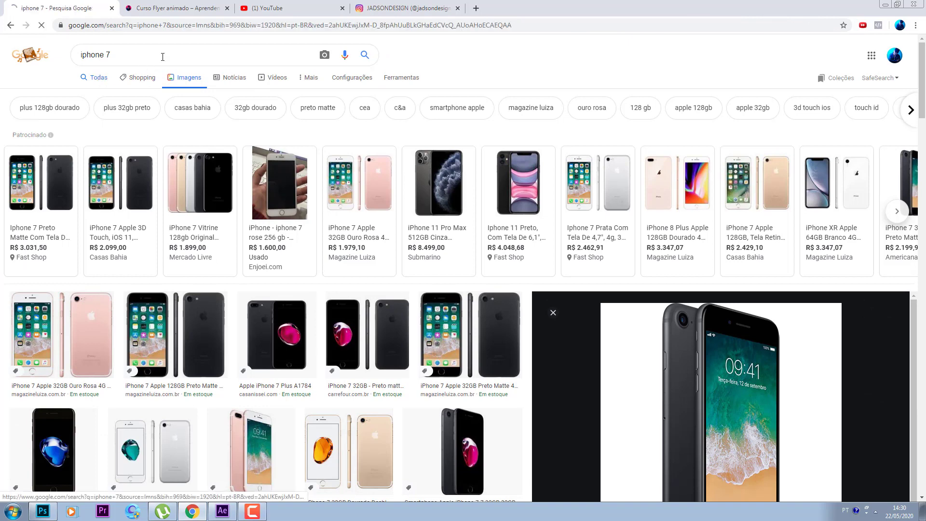
triple_click(179, 48)
type("gratis png")
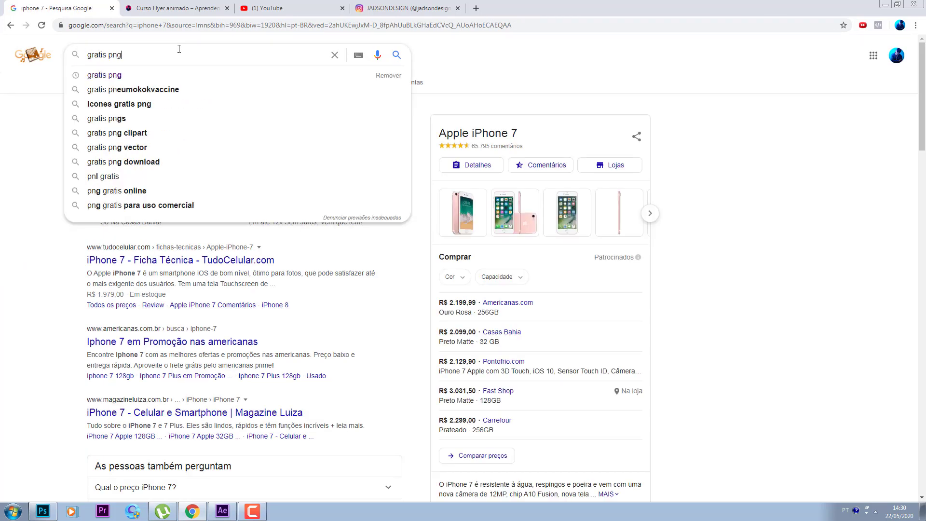
key("Return")
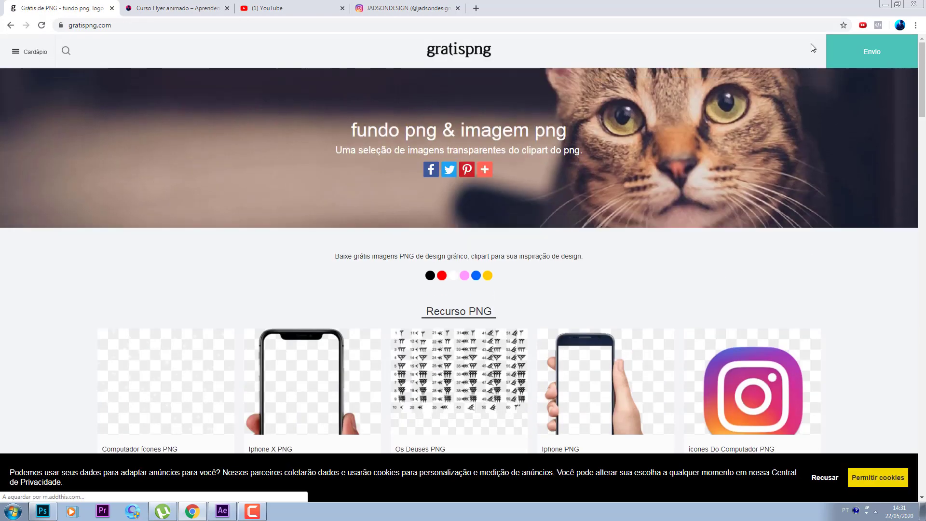
Open the gratispng site and search it for iphone x images
scroll(635, 289, "down", 5)
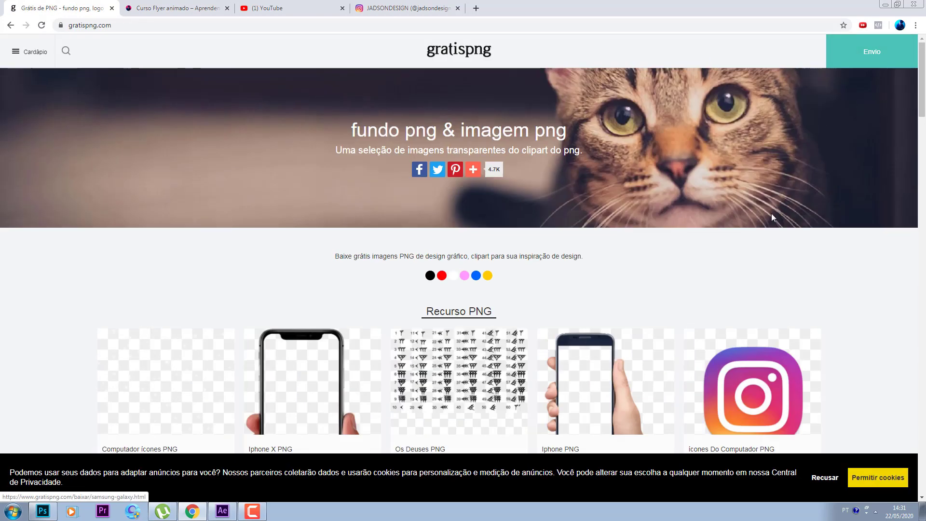
scroll(614, 236, "down", 1)
scroll(622, 234, "down", 1)
scroll(530, 270, "up", 2)
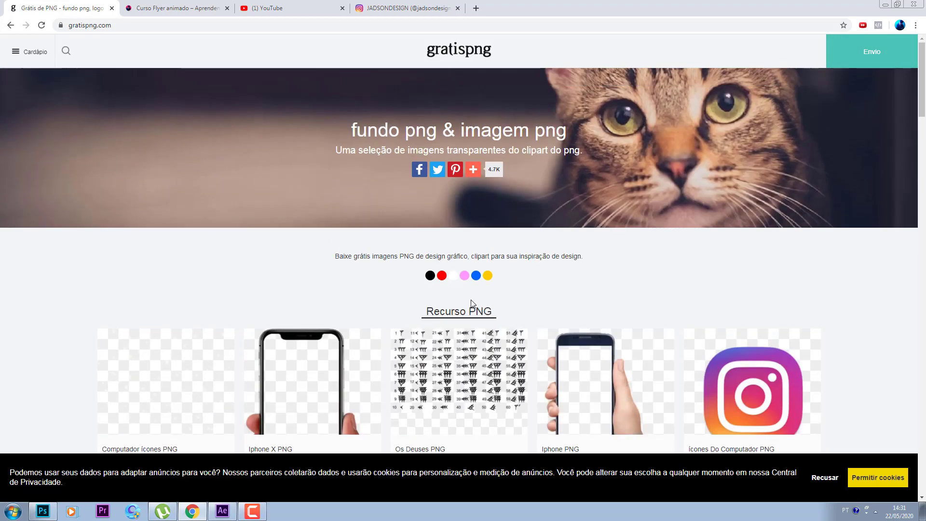
left_click(66, 51)
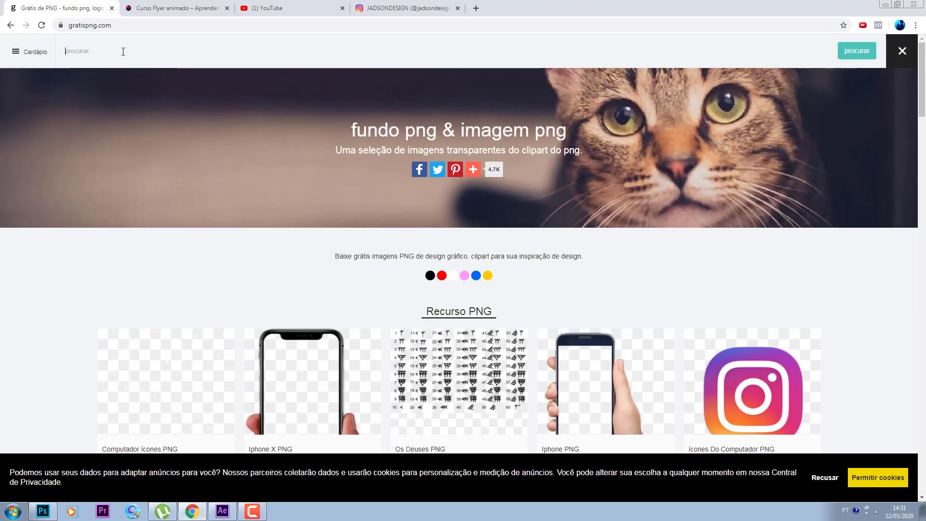
type("iphonex")
key("Return")
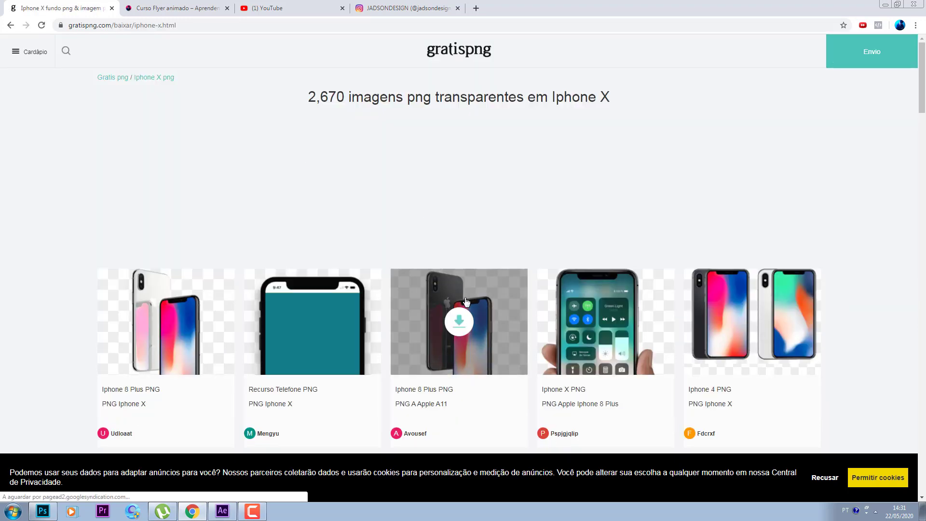
Try opening the third Iphone 8 Plus result twice, returning to the Iphone X results
left_click(507, 337)
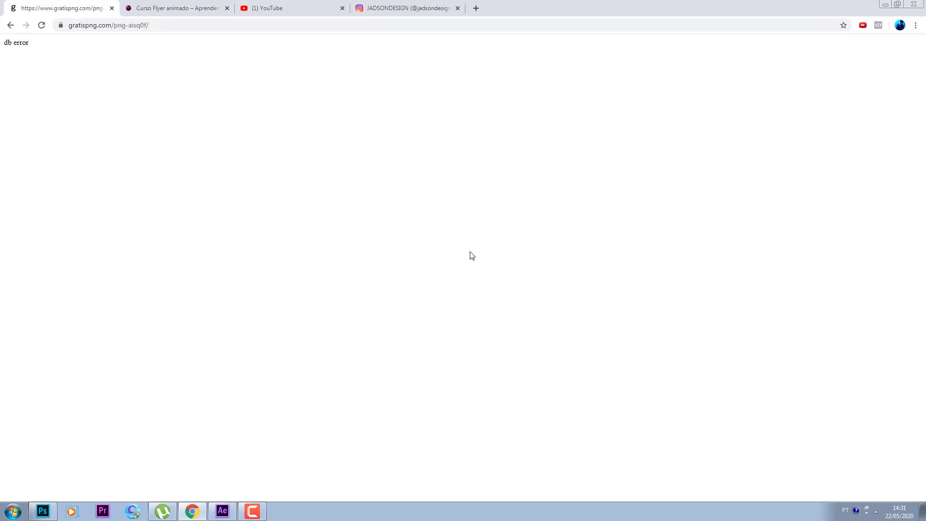
left_click(9, 25)
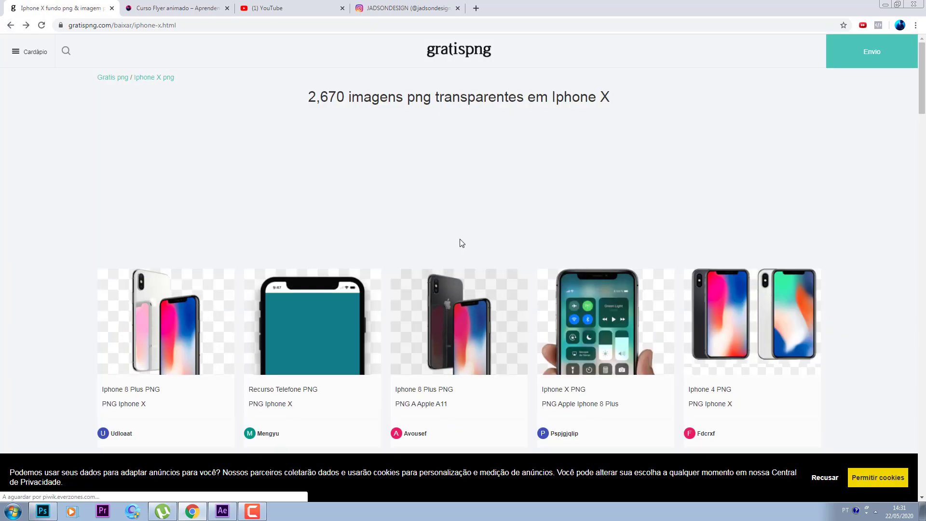
left_click(466, 320)
left_click(8, 25)
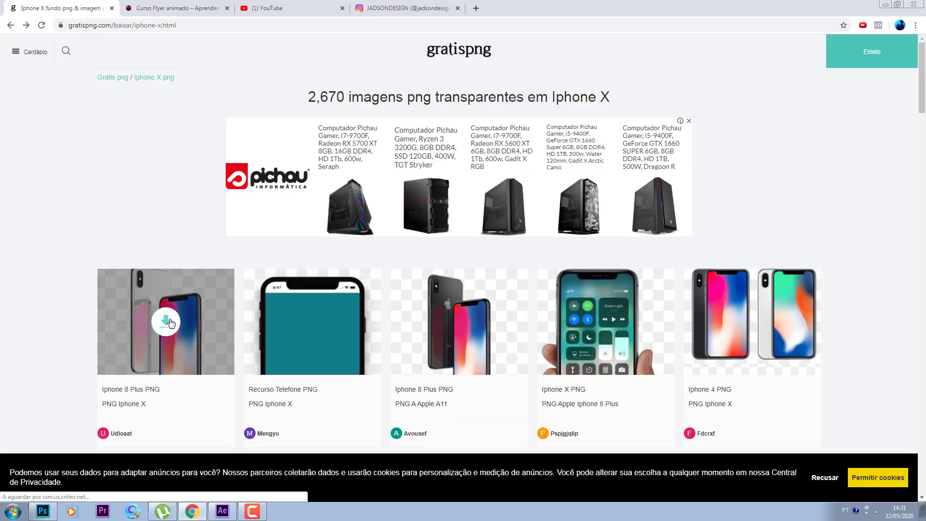
Download the first Iphone 8 Plus / Iphone X transparent PNG and save the file
left_click(171, 330)
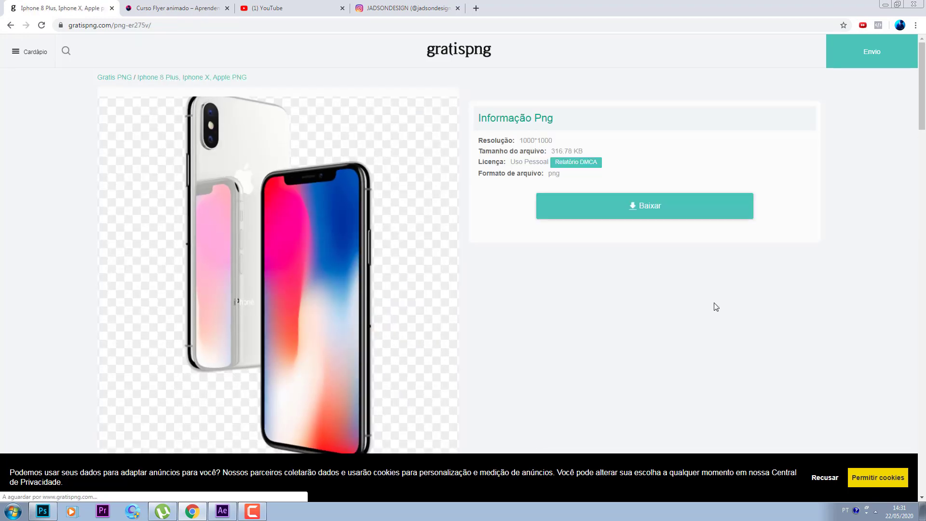
left_click(635, 203)
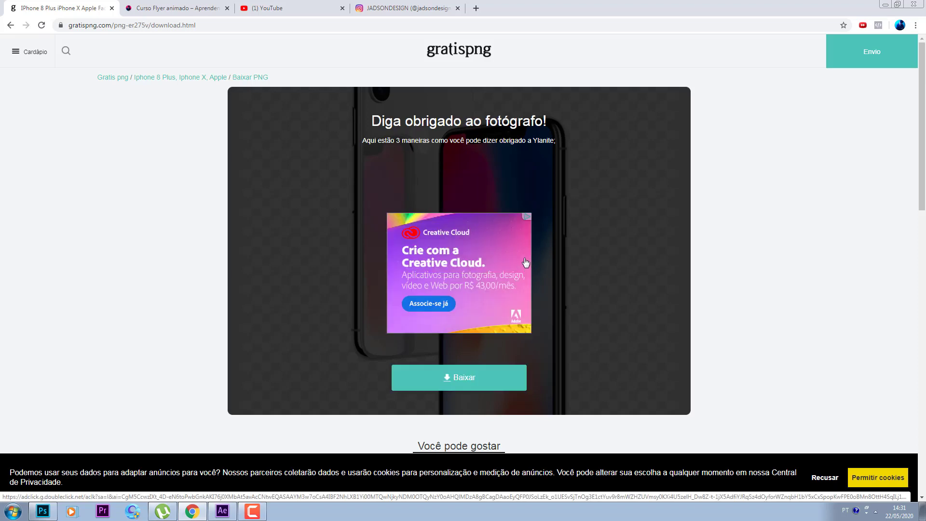
left_click(461, 377)
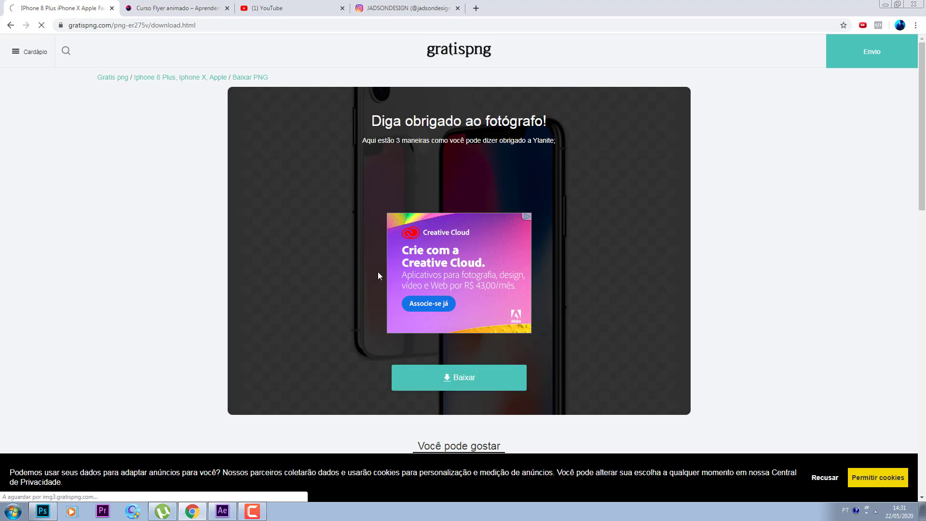
key("Return")
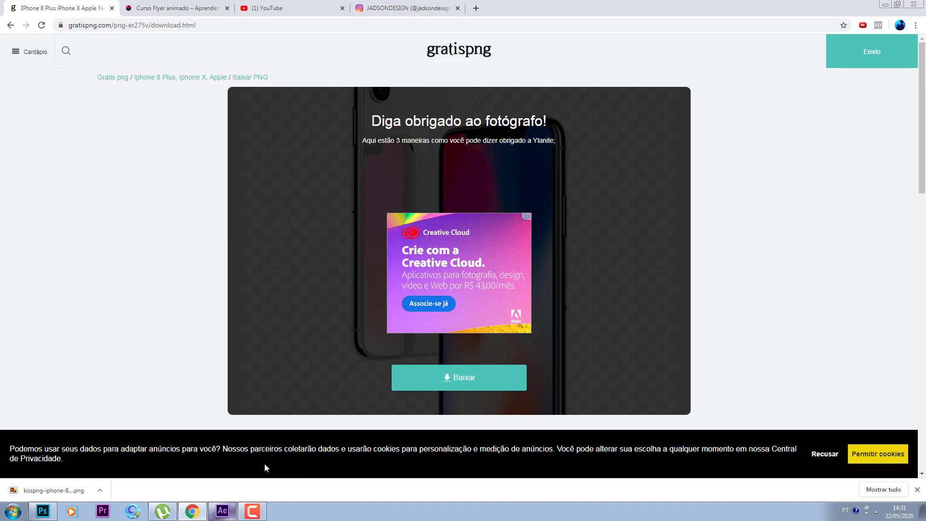
Open the downloaded iPhone PNG in a new browser tab
left_click(231, 509)
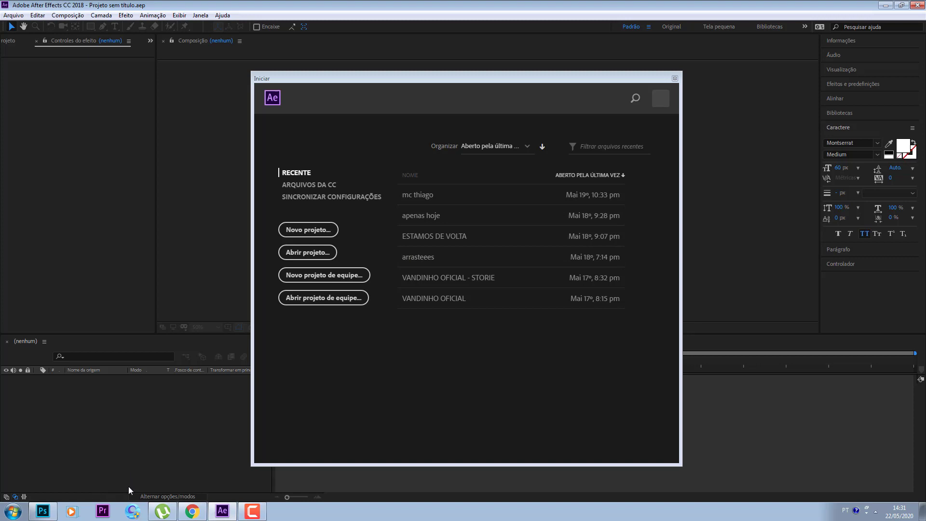
left_click(191, 511)
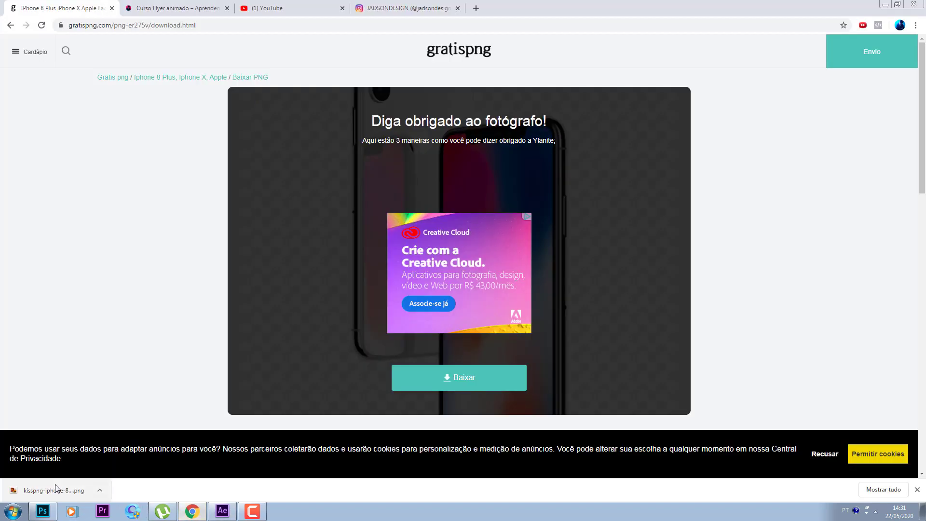
left_click_drag(53, 490, 586, 10)
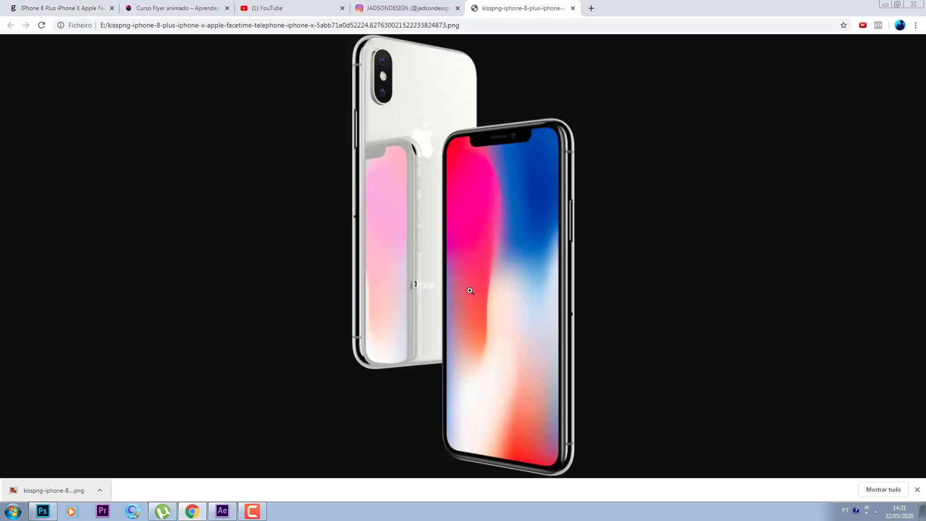
Start a new After Effects project and bring up the new composition settings
left_click(223, 509)
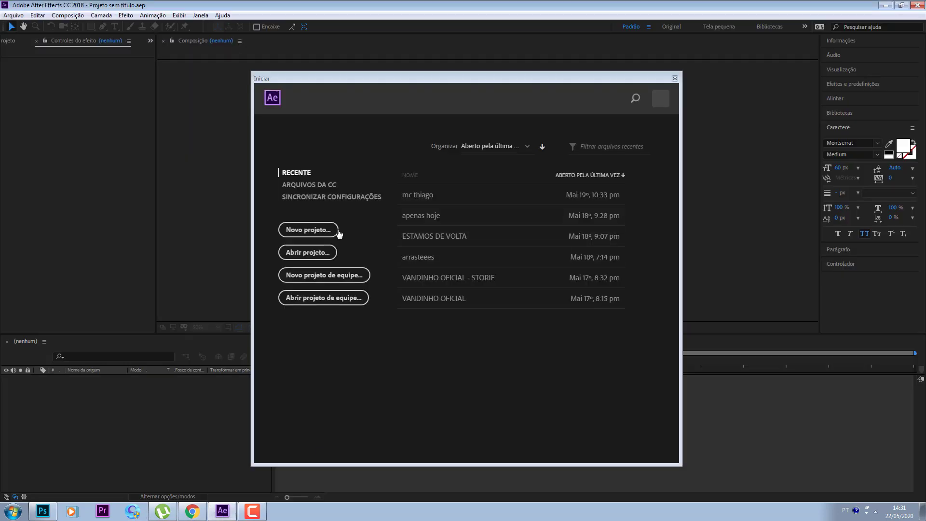
left_click(337, 234)
left_click(398, 216)
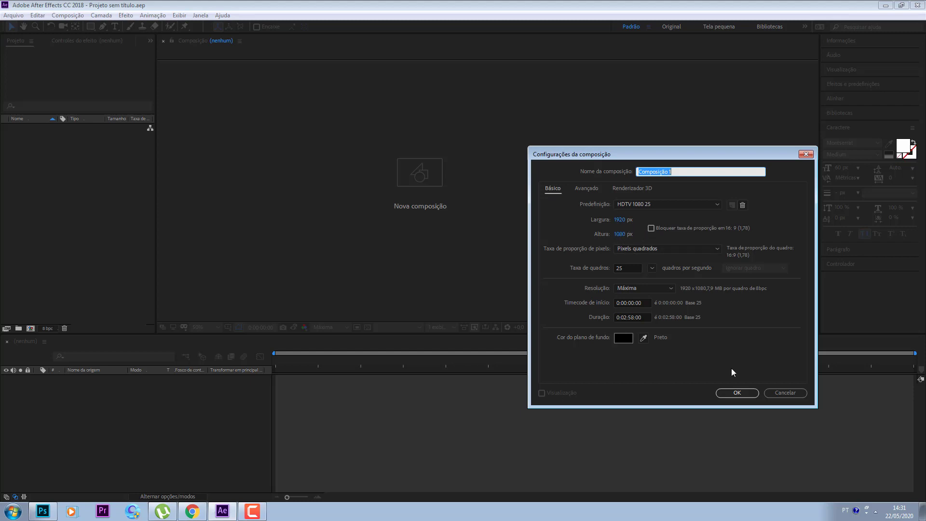
Delete the default composition and set up a new one sized 1080 × 1920 px
left_click(739, 393)
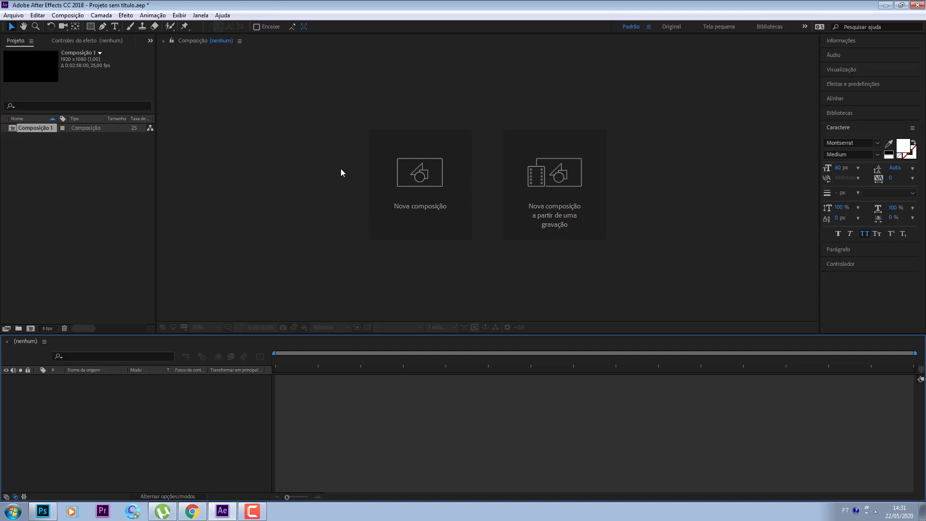
left_click(34, 128)
key("Delete")
left_click(420, 193)
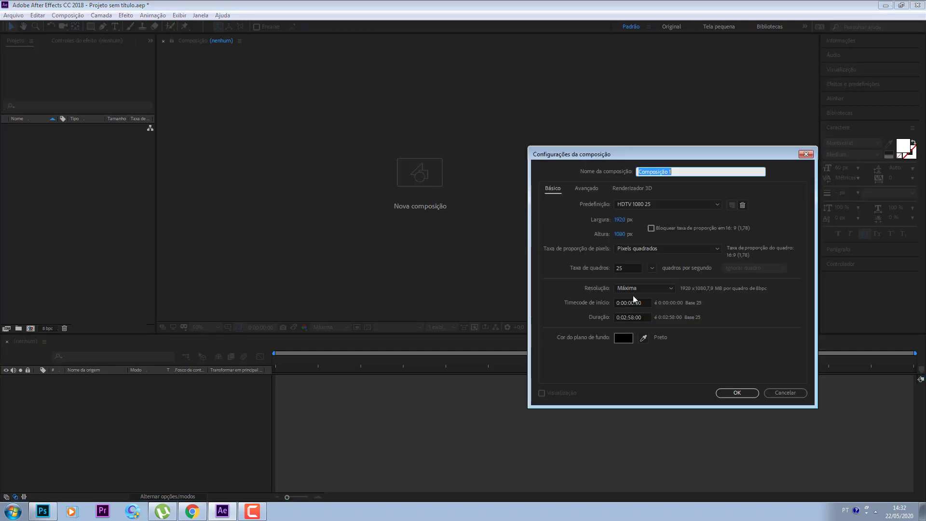
left_click(620, 219)
type("1080")
left_click(622, 234)
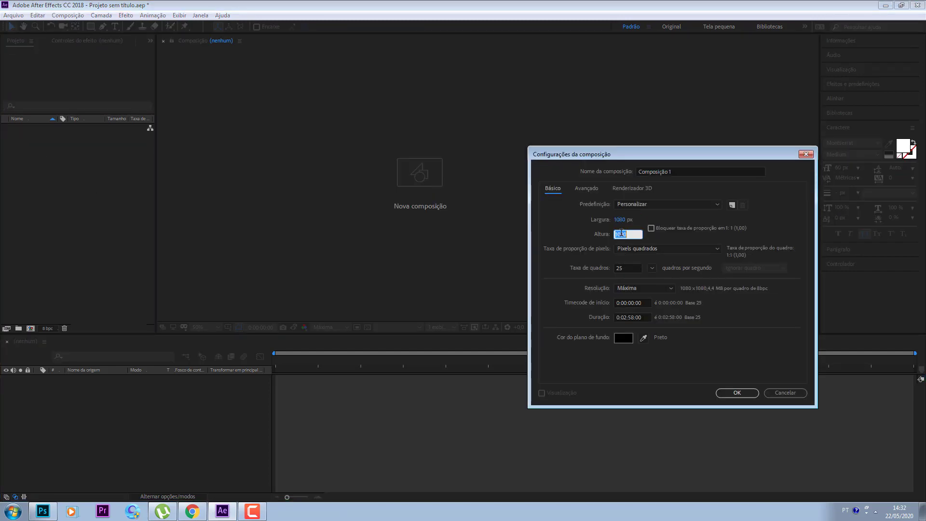
type("1920")
key("Tab")
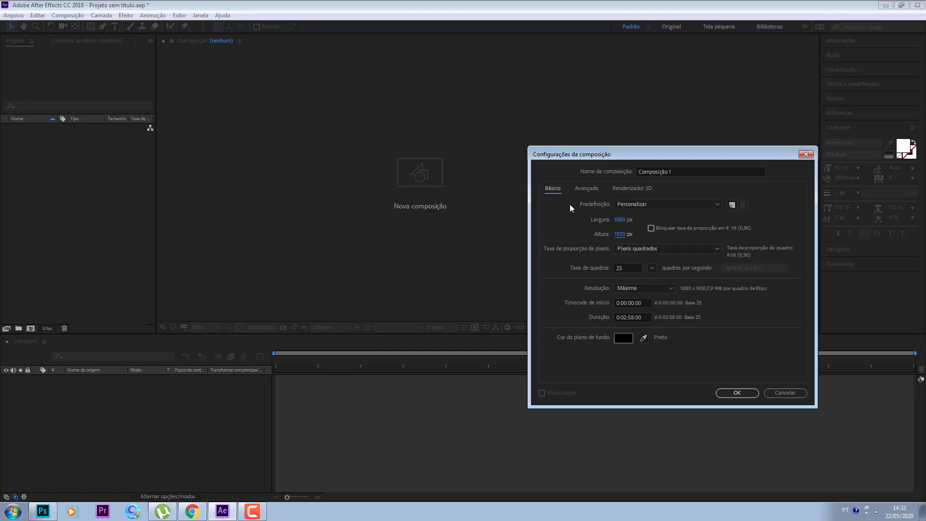
Give the composition a 0:00:15:00 duration and 30 fps frame rate, then create it
left_click(624, 318)
mouse_move(633, 318)
left_mouse_down()
mouse_move(663, 319)
mouse_move(595, 326)
mouse_move(654, 327)
left_mouse_up()
key("End")
key("End")
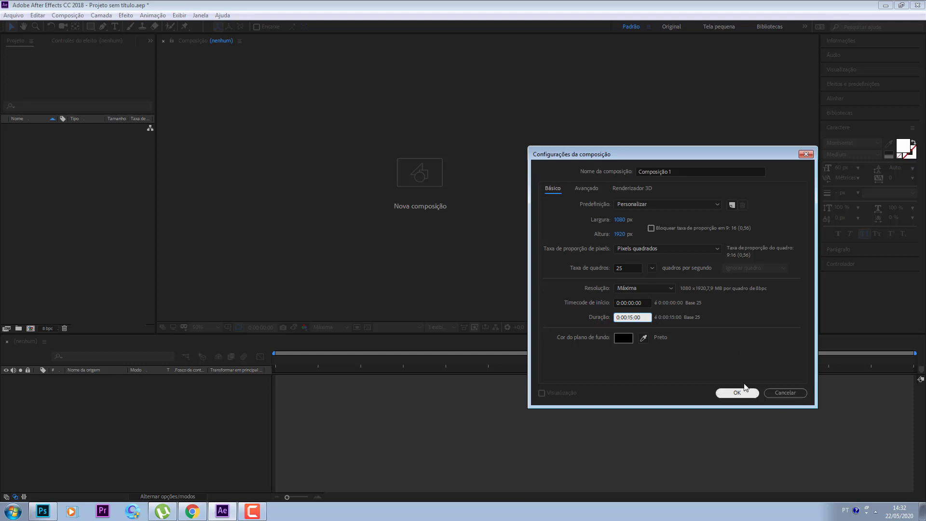
left_click_drag(639, 268, 577, 274)
type("30")
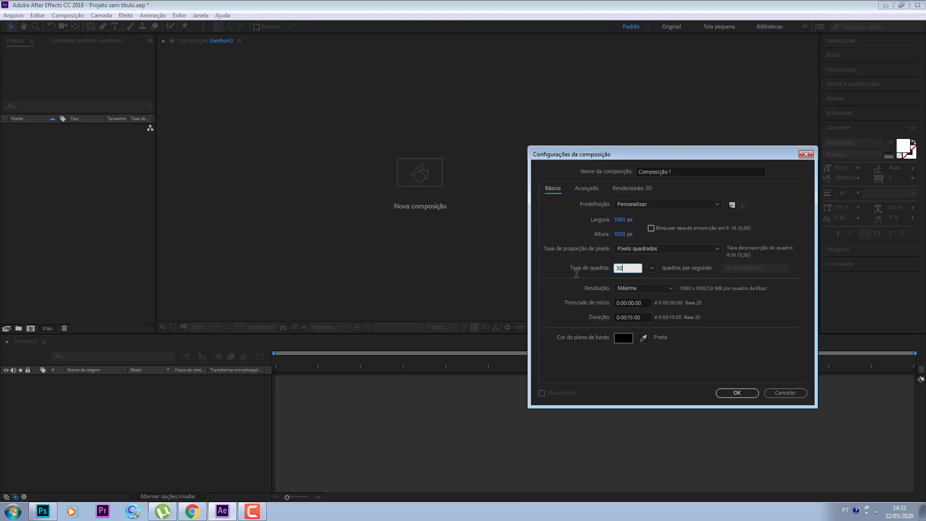
left_click(743, 396)
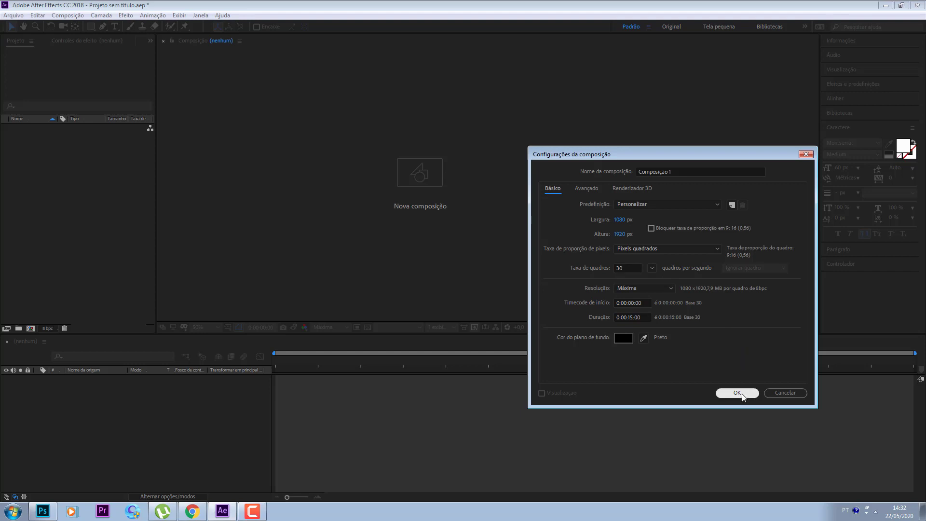
left_click(742, 396)
scroll(495, 233, "down", 4)
scroll(502, 224, "up", 4)
scroll(502, 224, "down", 2)
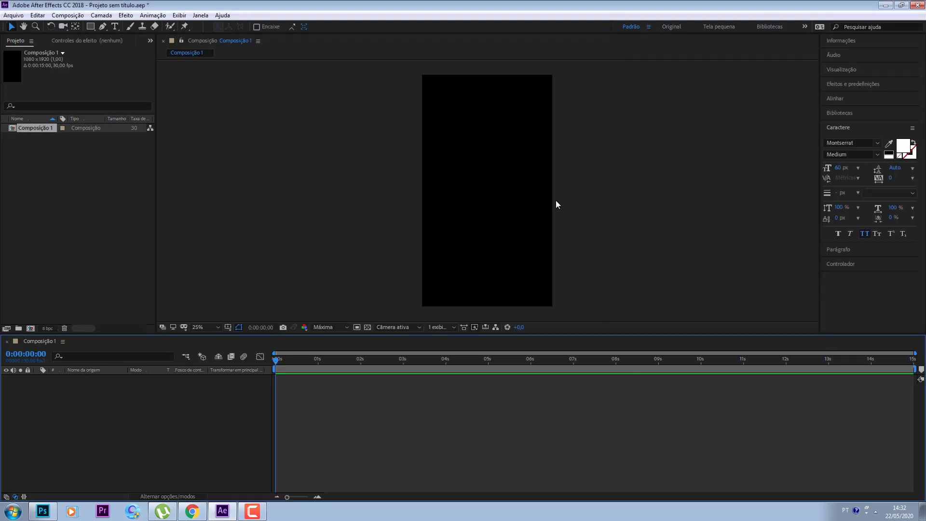
Open drive E: and locate the design folder through a search
key("super")
left_click(164, 234)
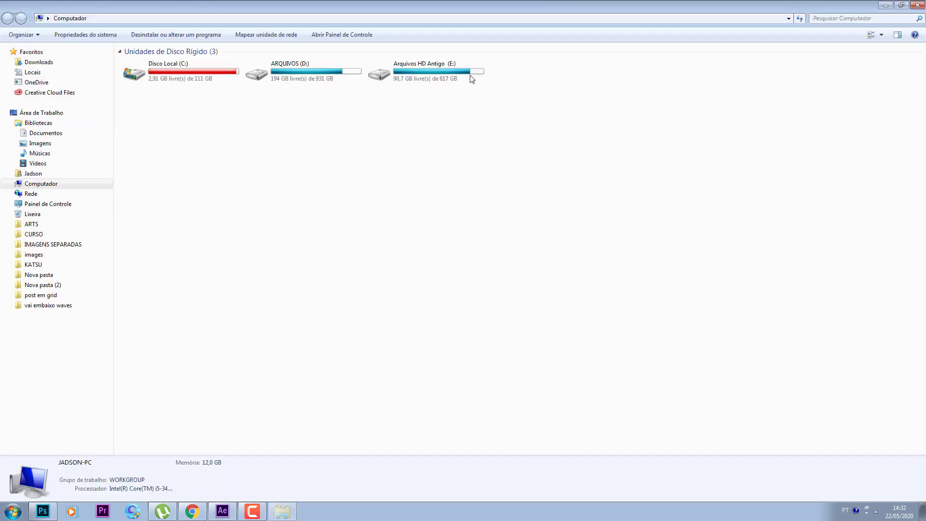
double_click(448, 73)
left_click(826, 18)
type("des")
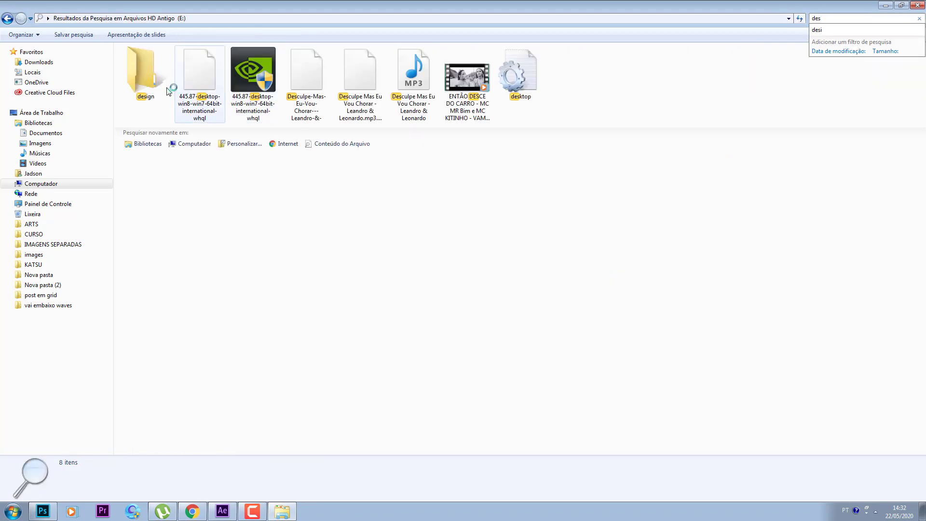
double_click(141, 72)
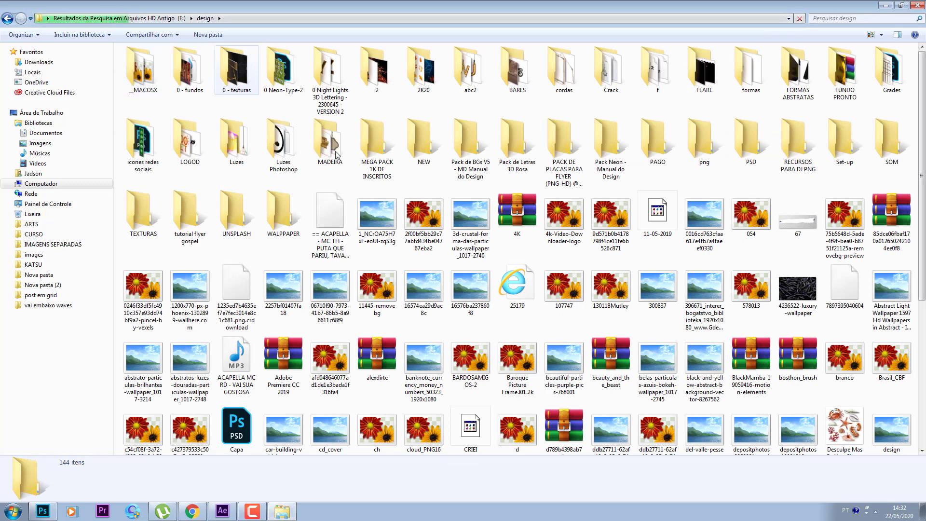
Browse the design folder and open the 0 - texturas folder
left_click(240, 201)
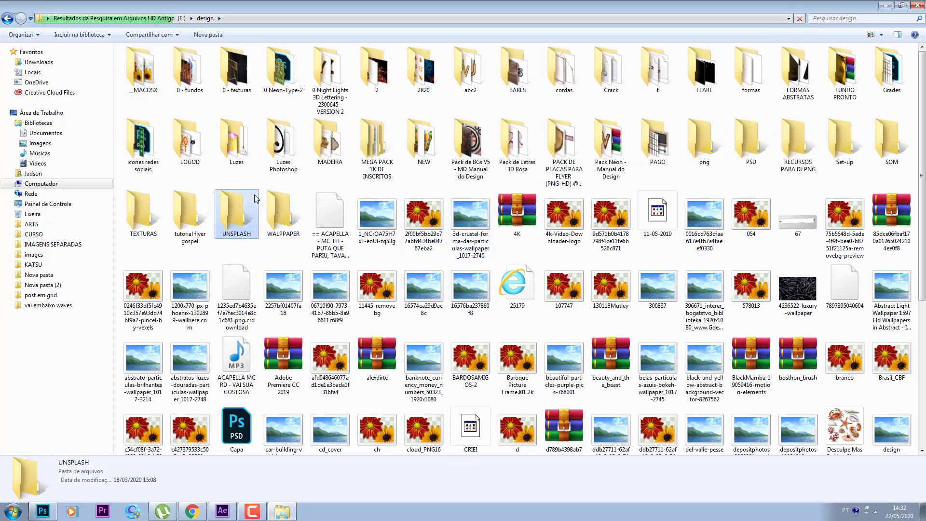
left_click(190, 145)
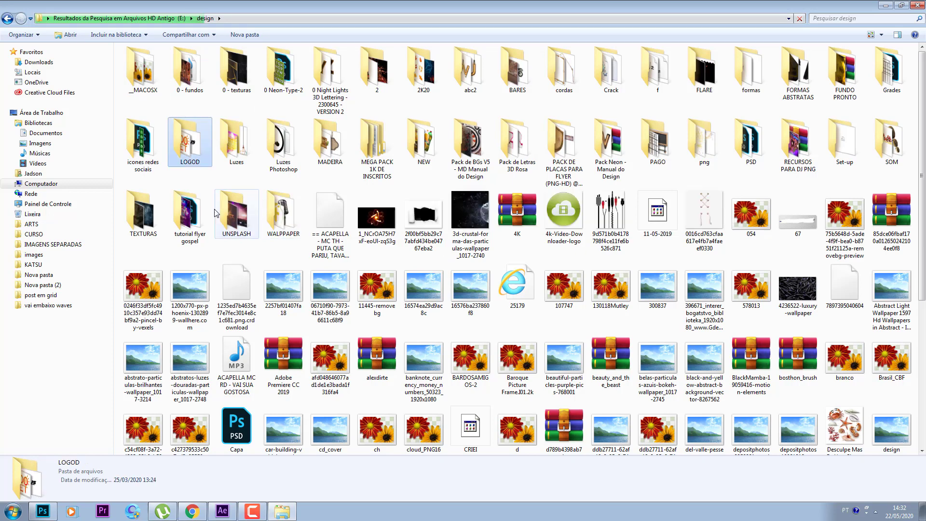
left_click(154, 225)
double_click(154, 226)
key("BackSpace")
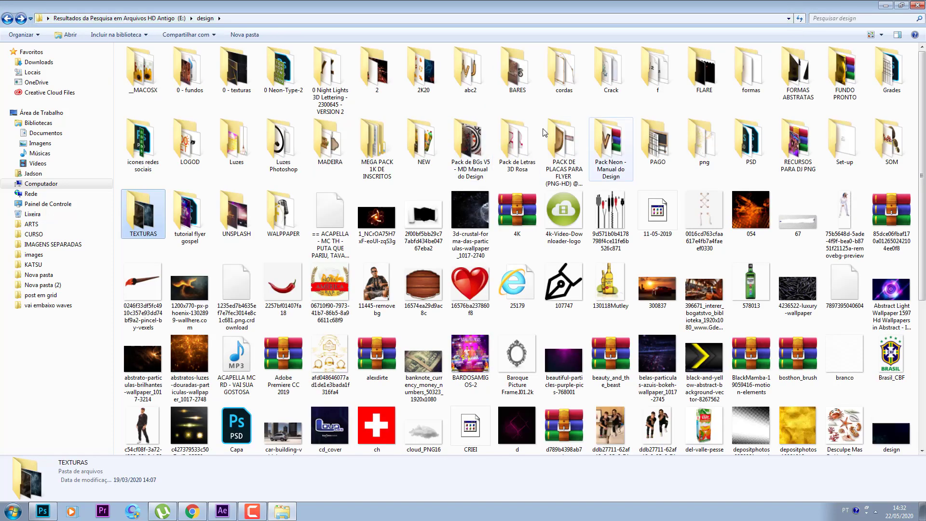
left_click(828, 150)
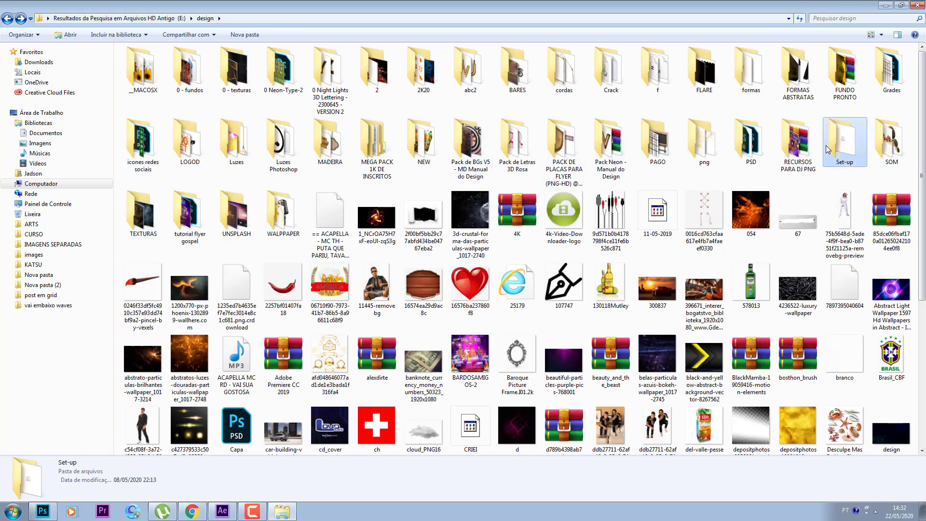
double_click(238, 83)
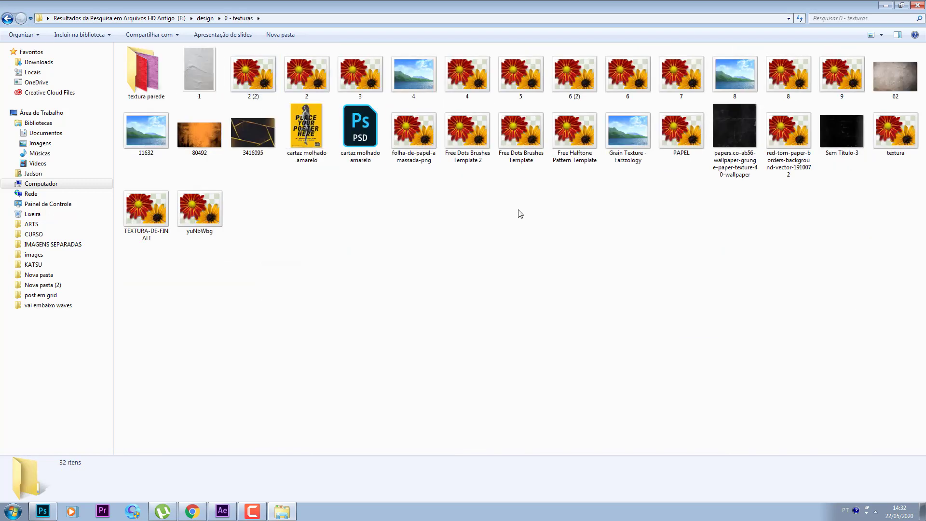
Preview crumpled paper images 1 and 3
double_click(201, 75)
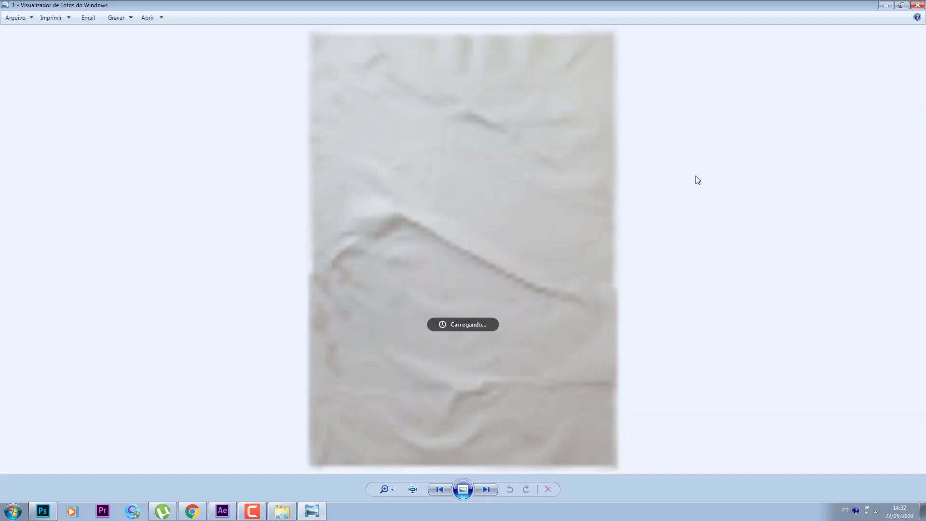
key("alt+F4")
double_click(368, 82)
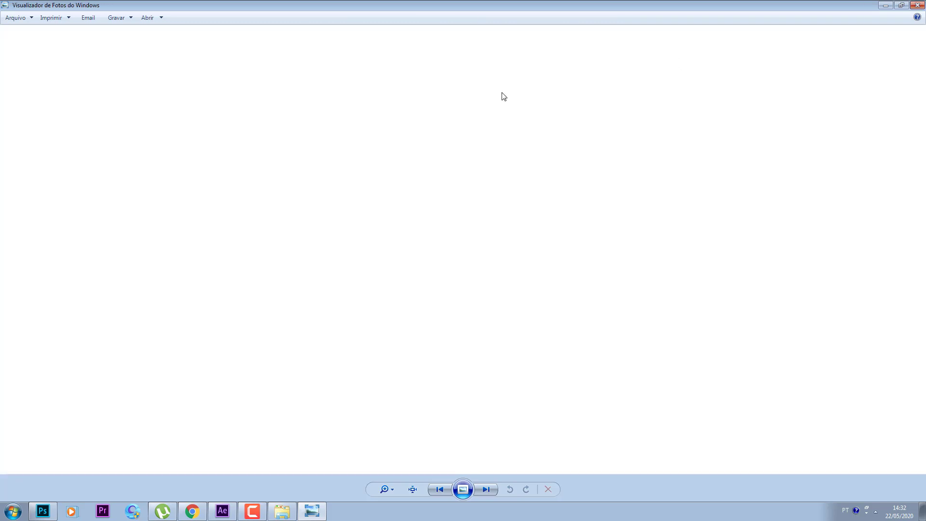
key("alt+F4")
Drag paper image 3.png from Explorer into the composition, redoing the import once
mouse_move(360, 75)
left_mouse_down()
mouse_move(222, 516)
mouse_move(487, 191)
left_mouse_up()
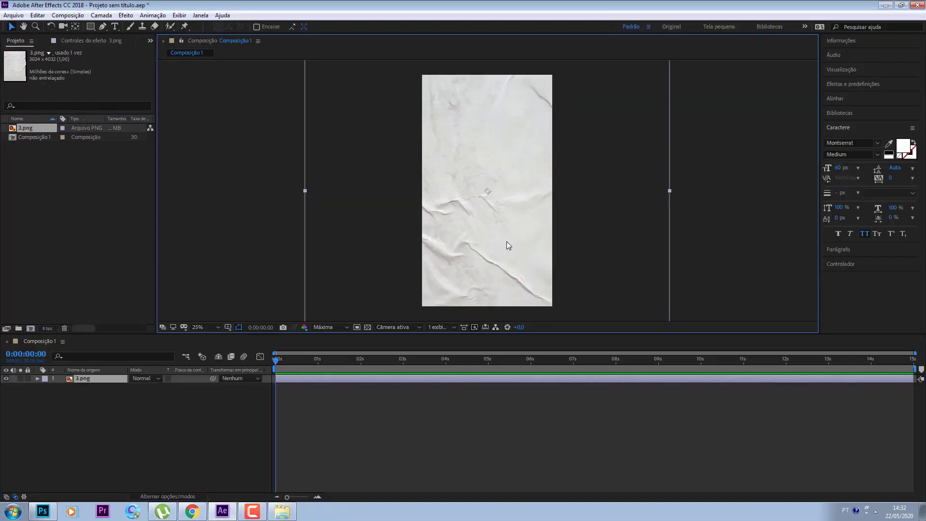
key("comma")
key("comma")
key("Delete")
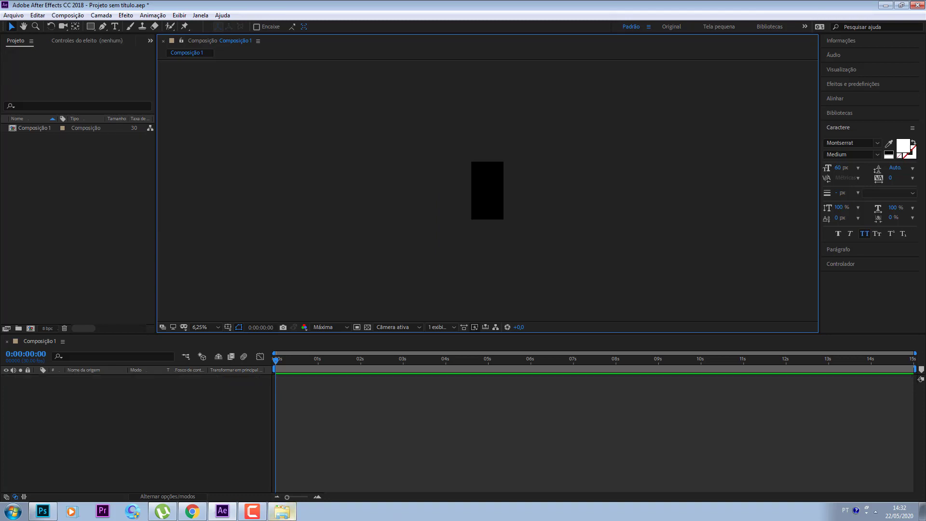
left_click(282, 511)
mouse_move(371, 94)
left_mouse_down()
mouse_move(221, 517)
mouse_move(488, 191)
left_mouse_up()
key("period")
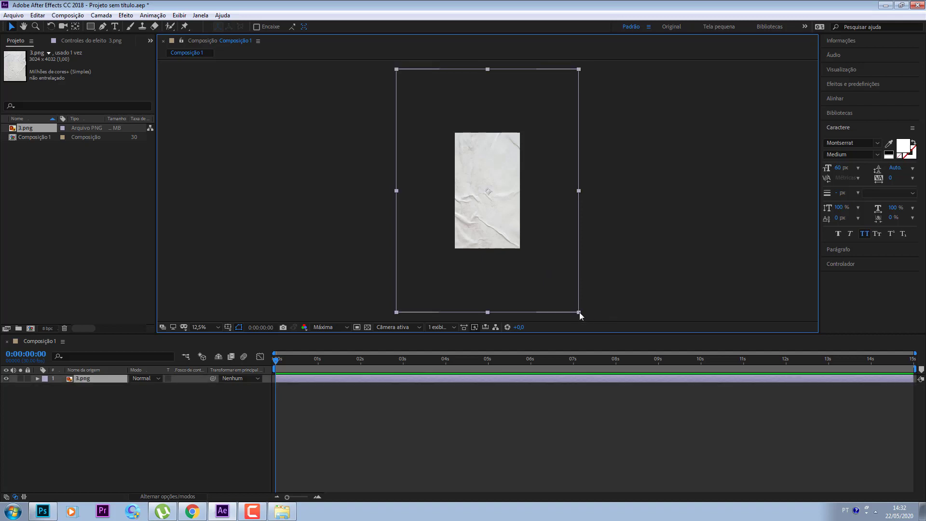
Scale the paper layer down proportionally to cover the vertical frame
left_click_drag(579, 312, 530, 259)
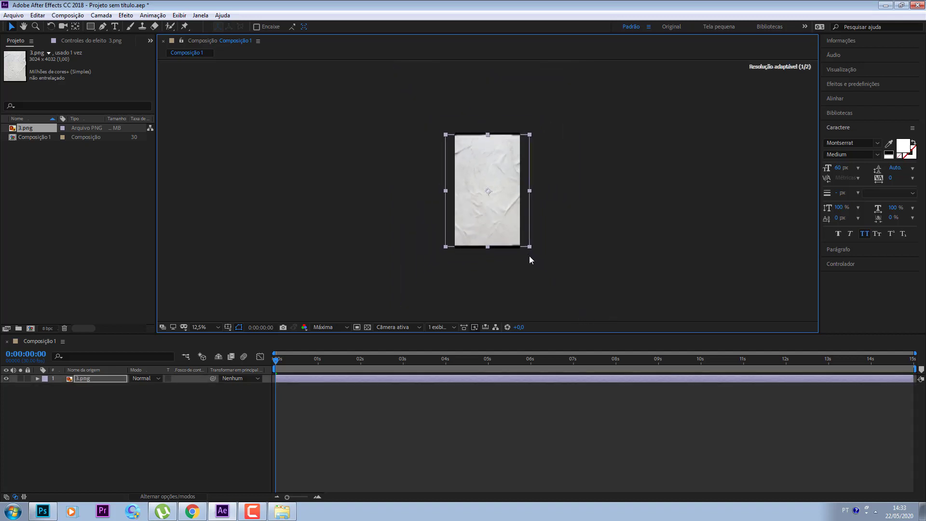
key("period")
left_click(620, 259)
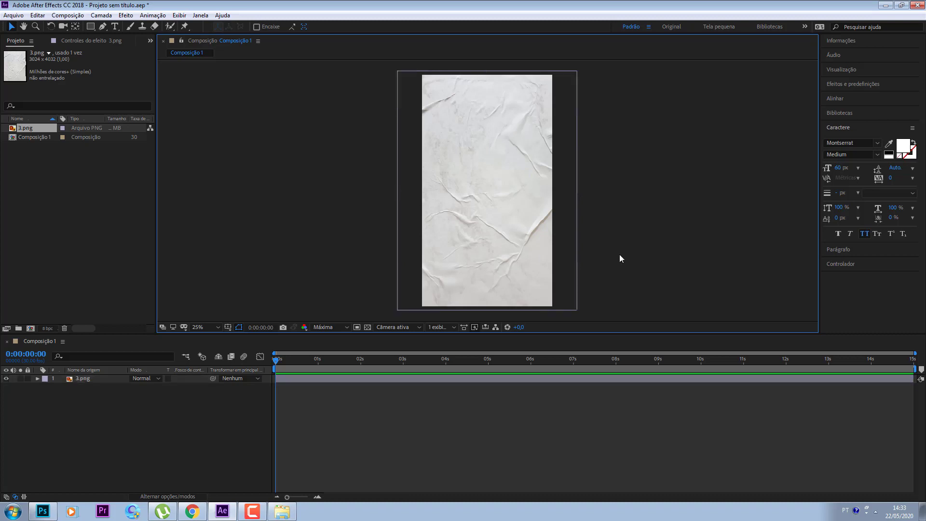
left_click(508, 281)
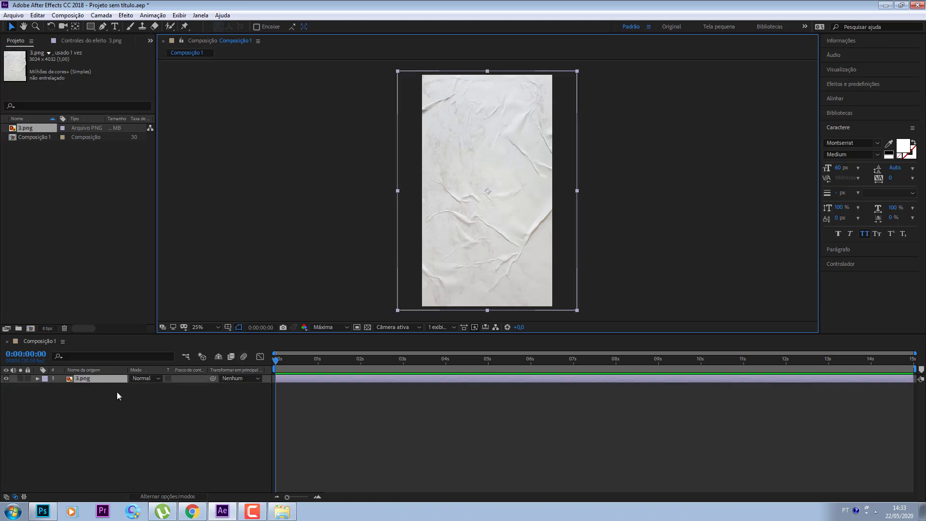
Show only the paper layer's Escala property, now at 49,2%
left_click(39, 379)
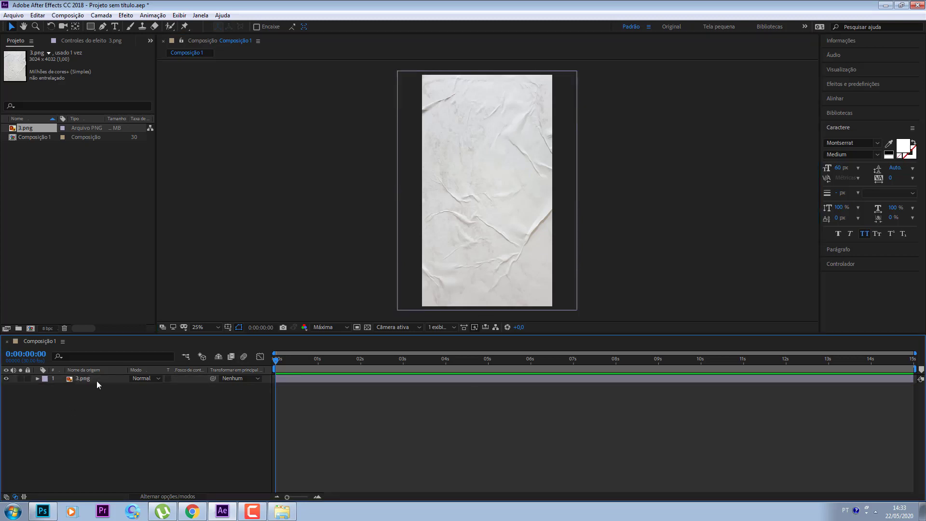
left_click(37, 378)
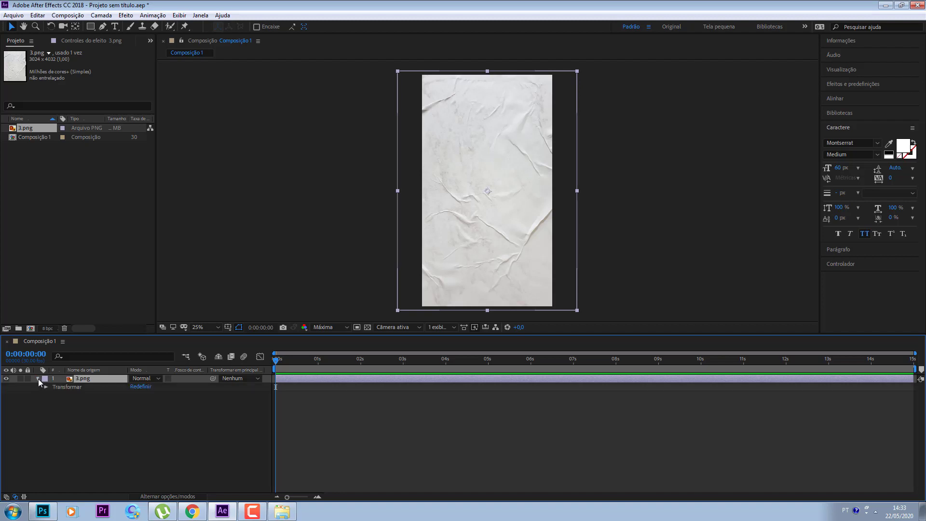
left_click(46, 387)
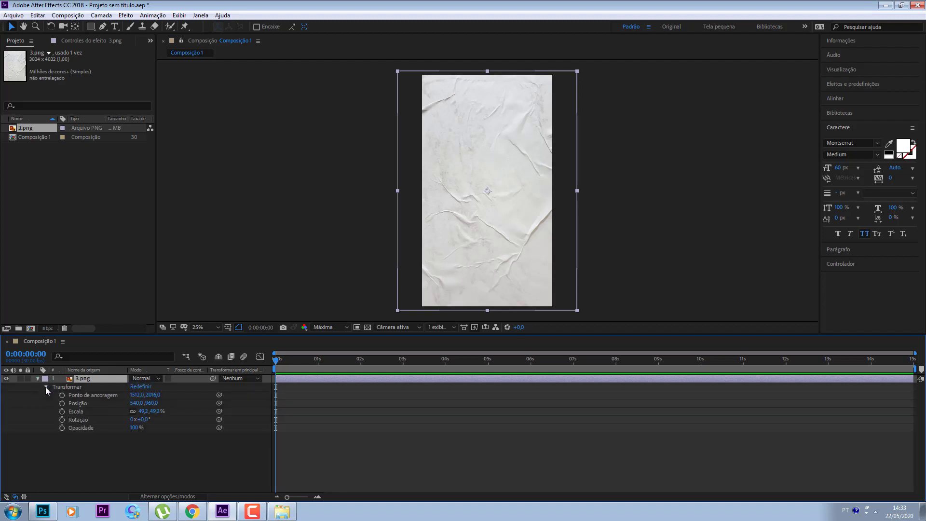
left_click(45, 387)
left_click(38, 379)
key("s")
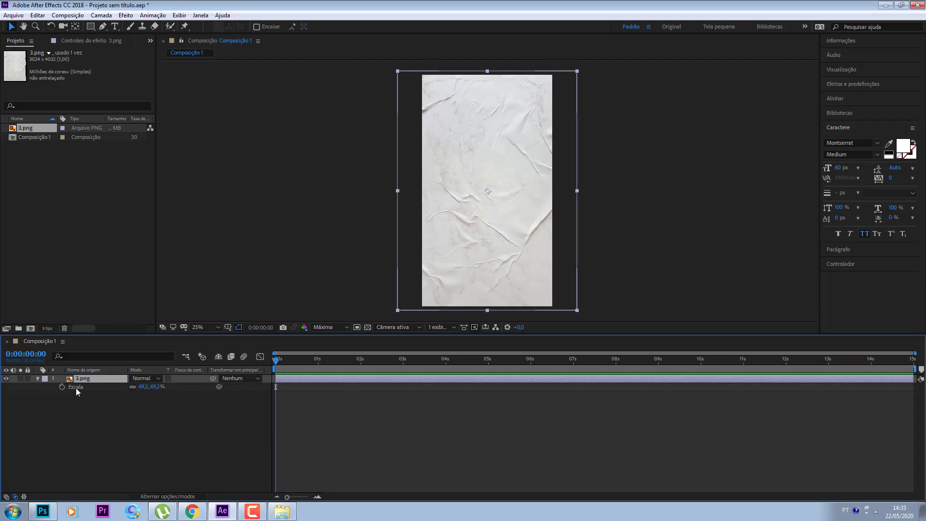
left_click(76, 388)
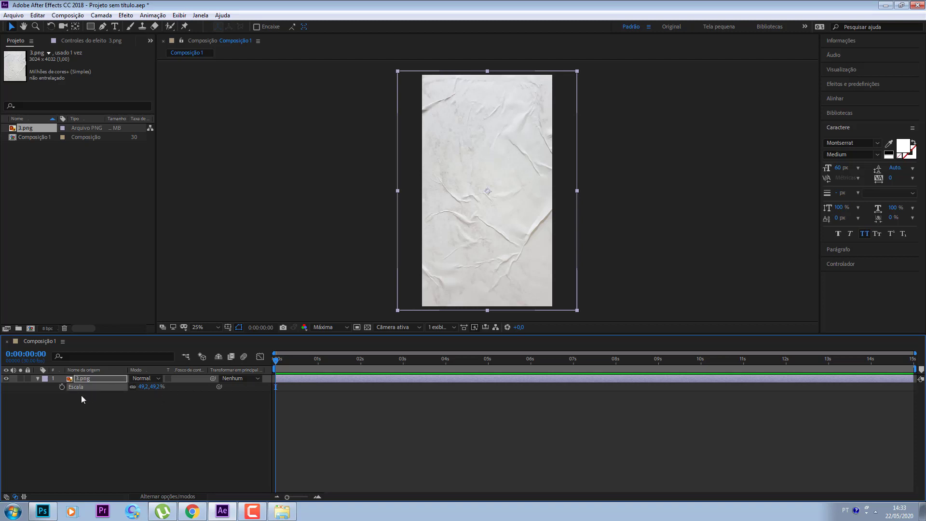
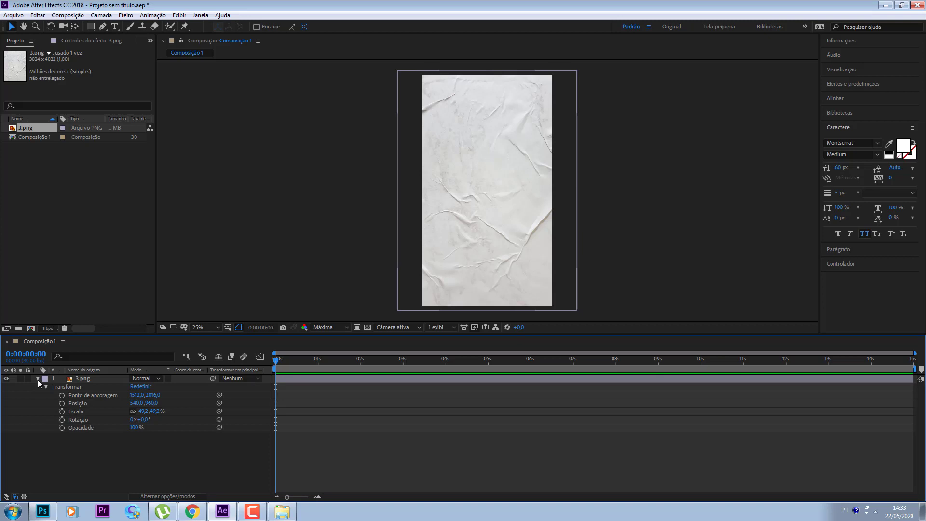
Expand 3.png's Transform properties, trying position and scale nudges and undoing them
left_click(85, 379)
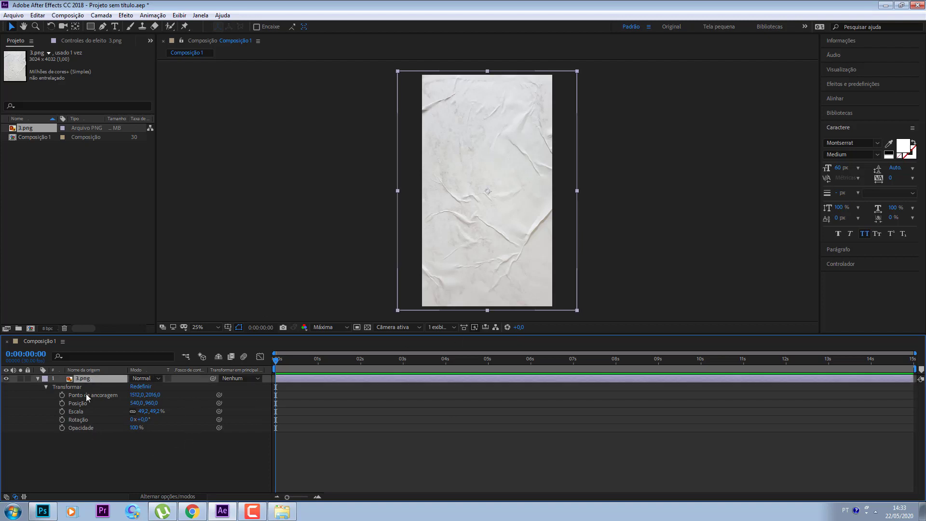
left_click(85, 398)
left_click(77, 405)
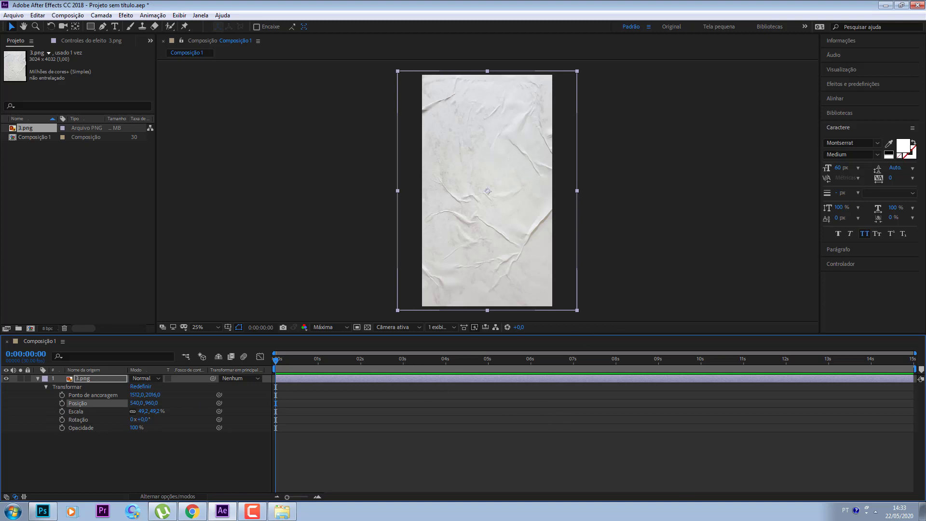
left_click(480, 224)
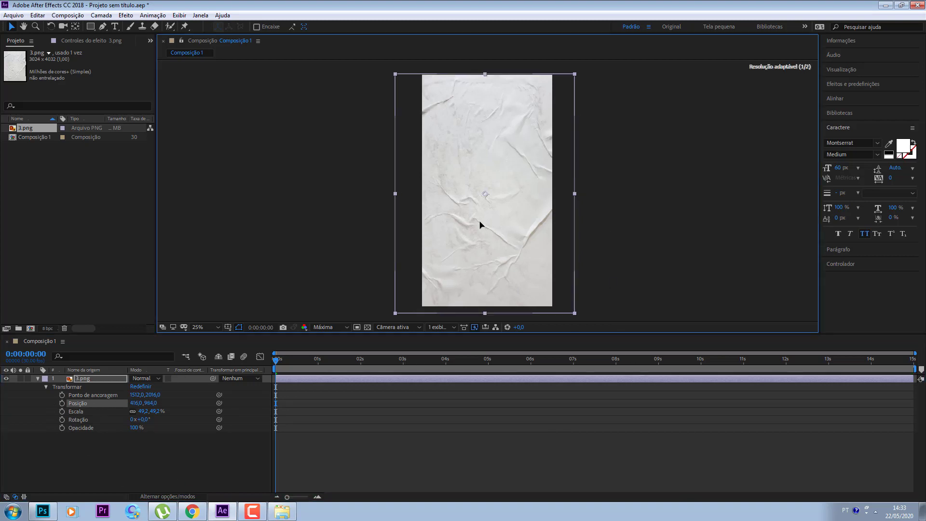
key("shift+Down")
key("shift+Down")
key("ctrl+z")
key("ctrl+z")
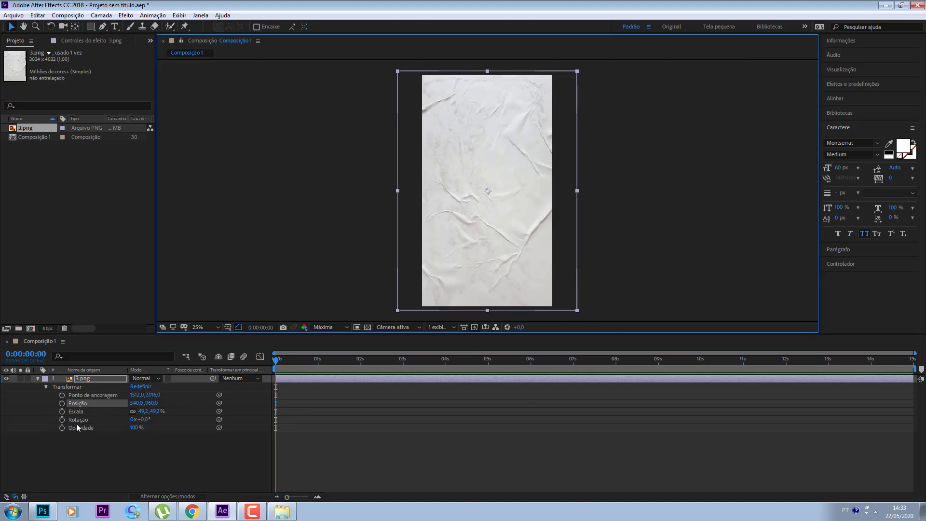
left_click(74, 411)
left_click_drag(150, 412, 125, 412)
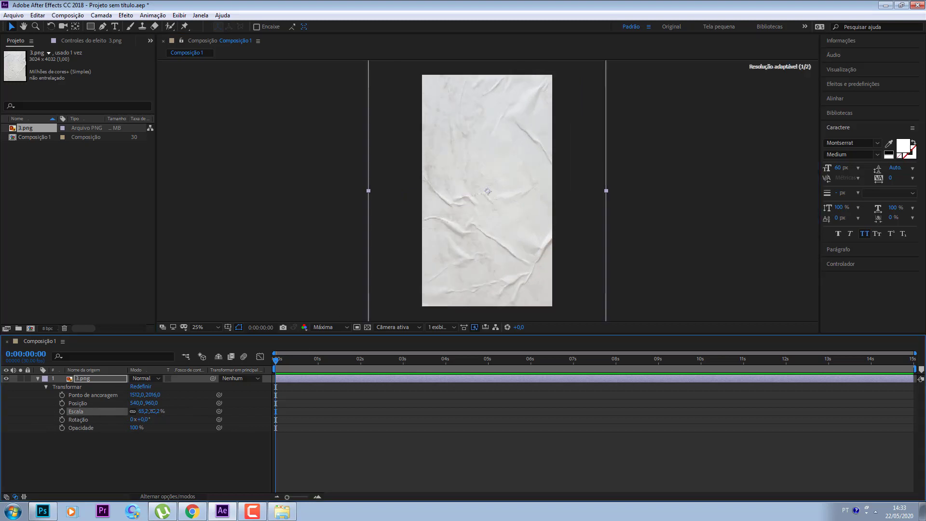
key("ctrl+z")
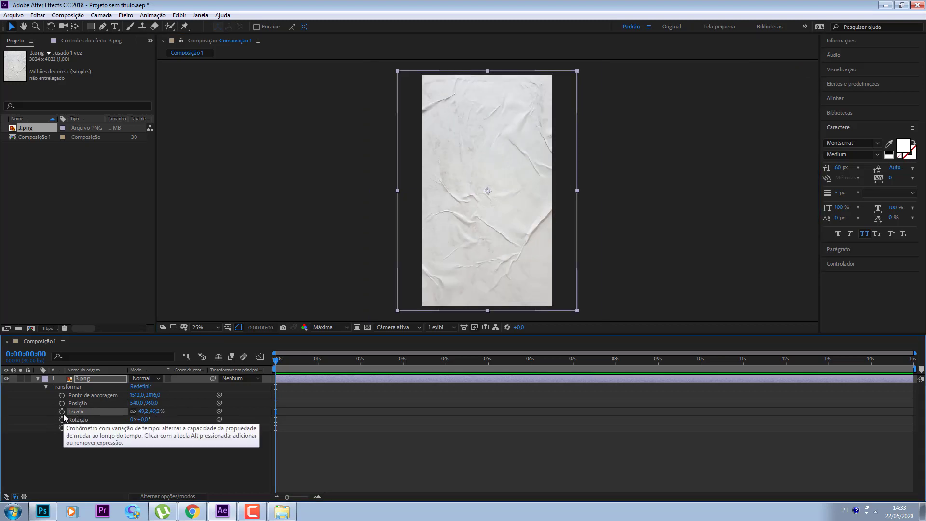
Keyframe Escala at 49.2% at 0s and 82.2% at 14:29, then select both keyframes
left_click(62, 412)
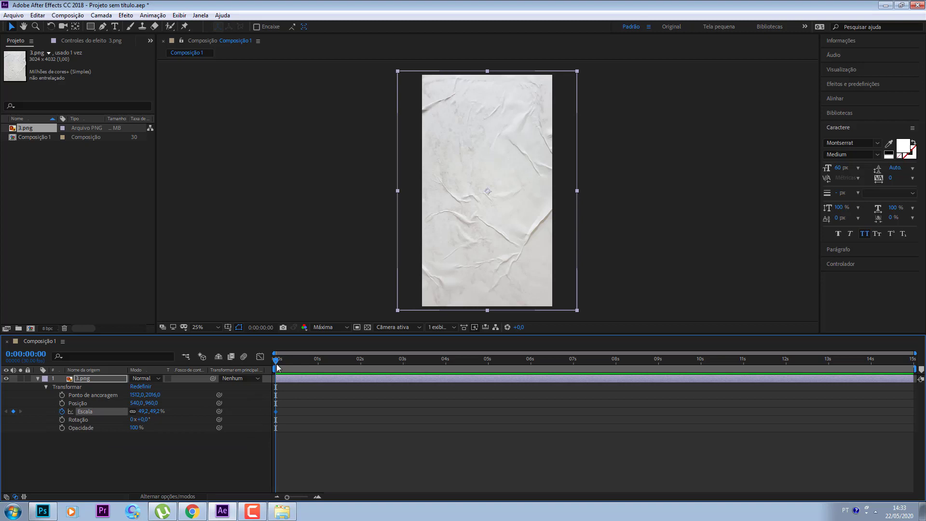
left_click_drag(277, 368, 913, 368)
left_click_drag(144, 411, 162, 411)
left_click(881, 411)
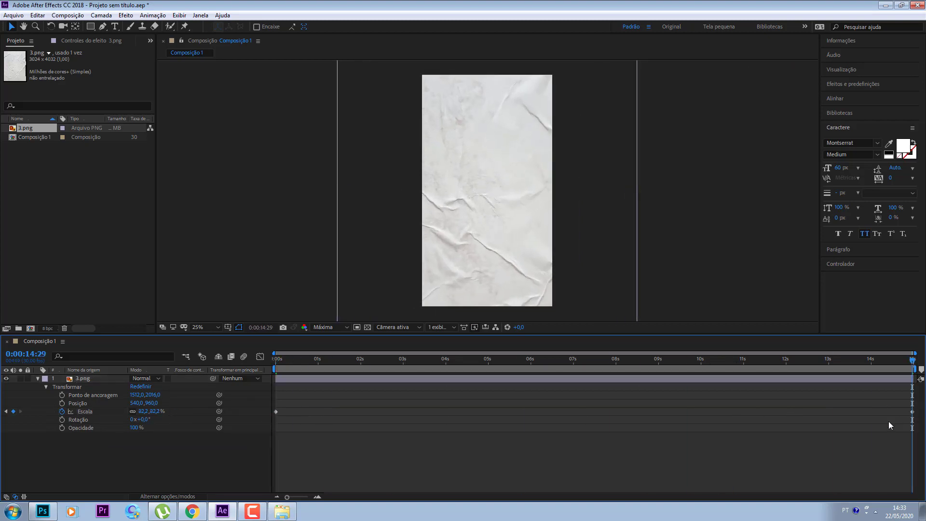
left_click_drag(271, 401, 291, 421)
left_click_drag(905, 401, 915, 424)
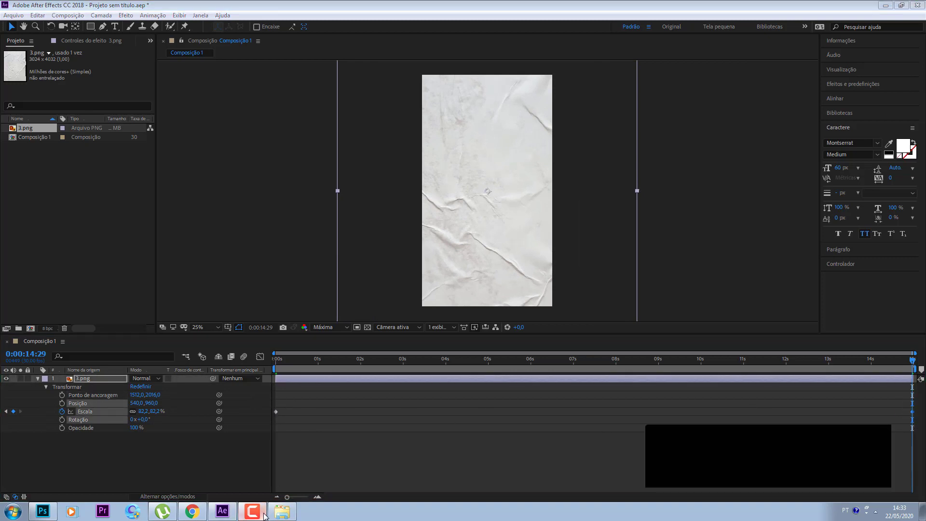
Apply Atenuação simples (easy ease) to the end and starting scale keyframes
right_click(912, 415)
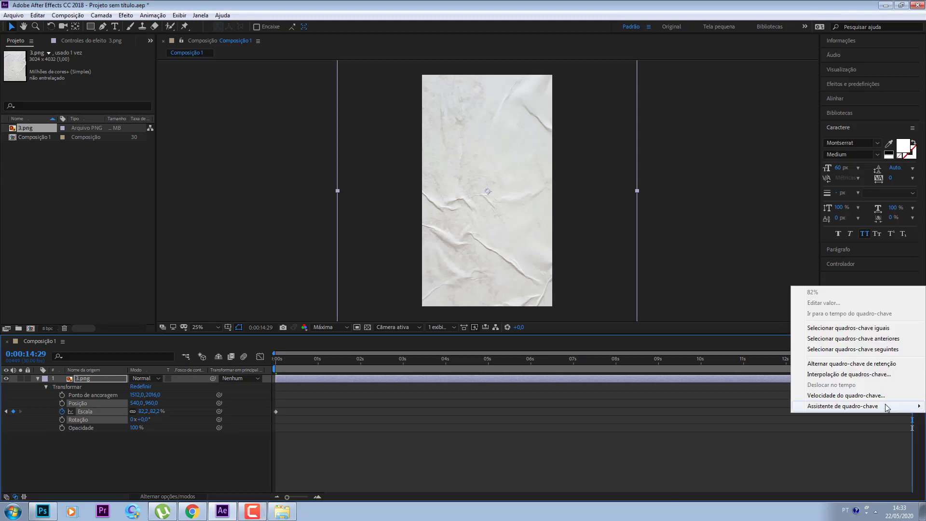
mouse_move(859, 408)
left_click(701, 404)
left_click_drag(409, 393, 270, 417)
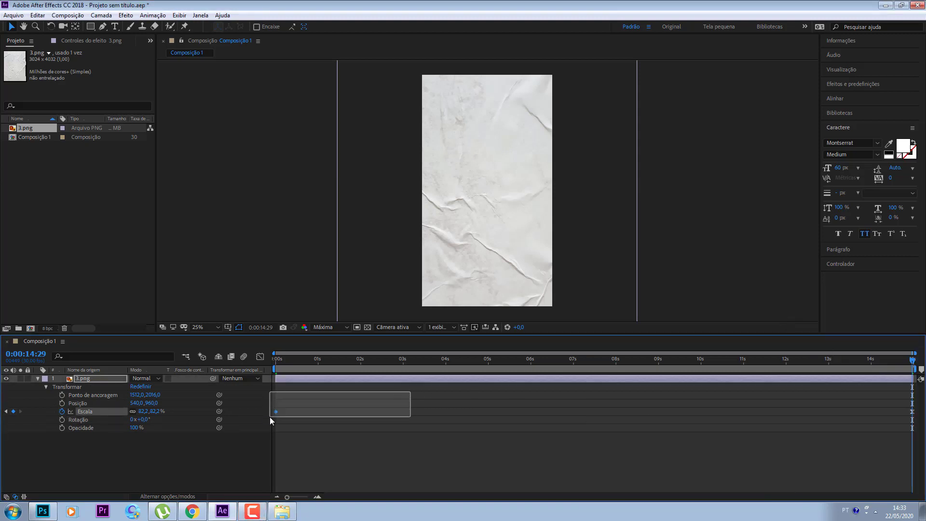
right_click(276, 413)
mouse_move(340, 408)
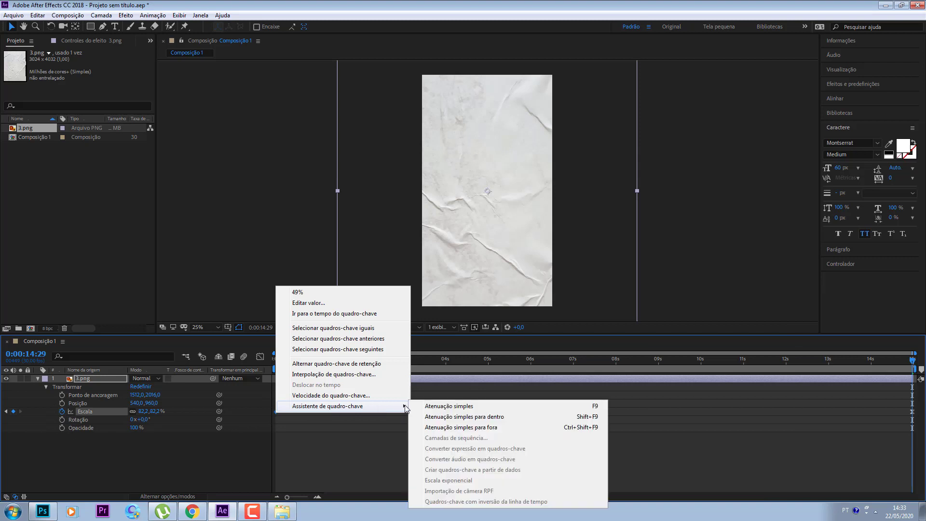
left_click(454, 404)
Limit the work area to the first two seconds and preview the zoom
key("space")
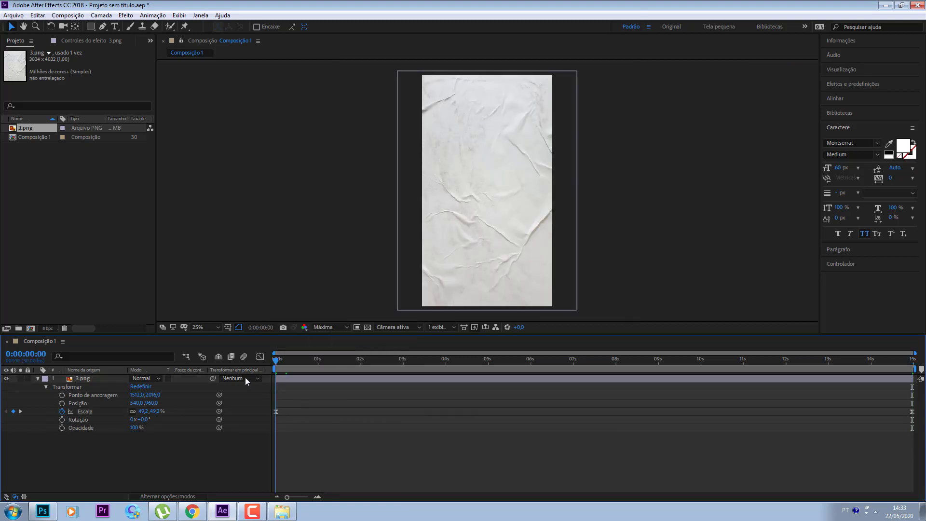
left_click_drag(276, 369, 362, 368)
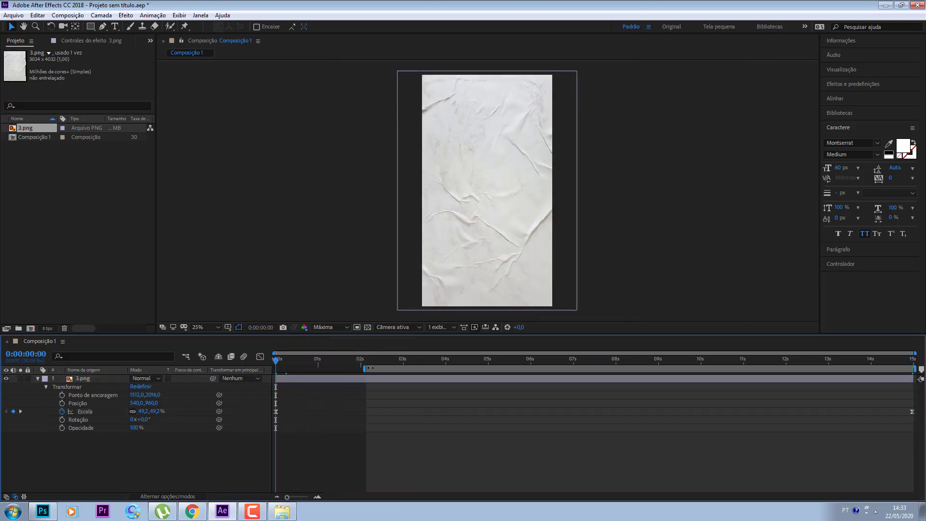
key("space")
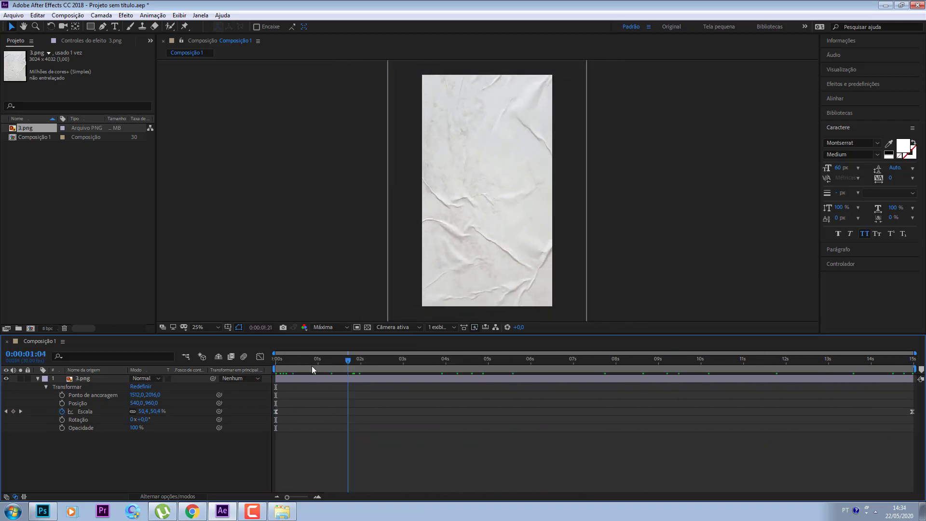
left_click(275, 411)
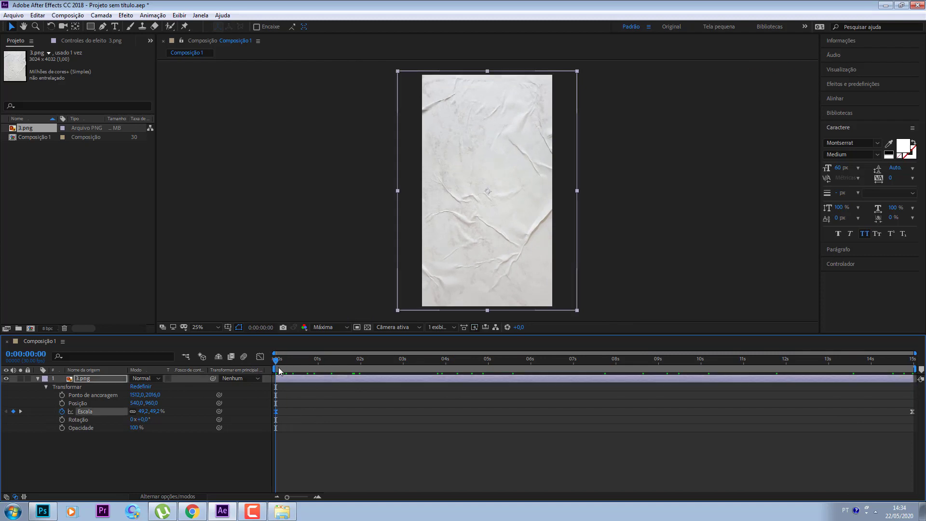
left_click_drag(276, 360, 840, 376)
key("space")
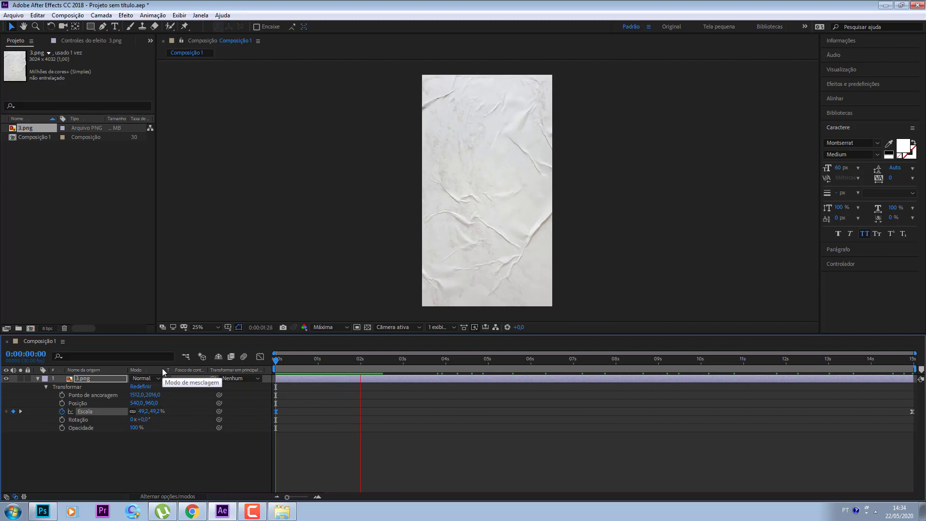
key("space")
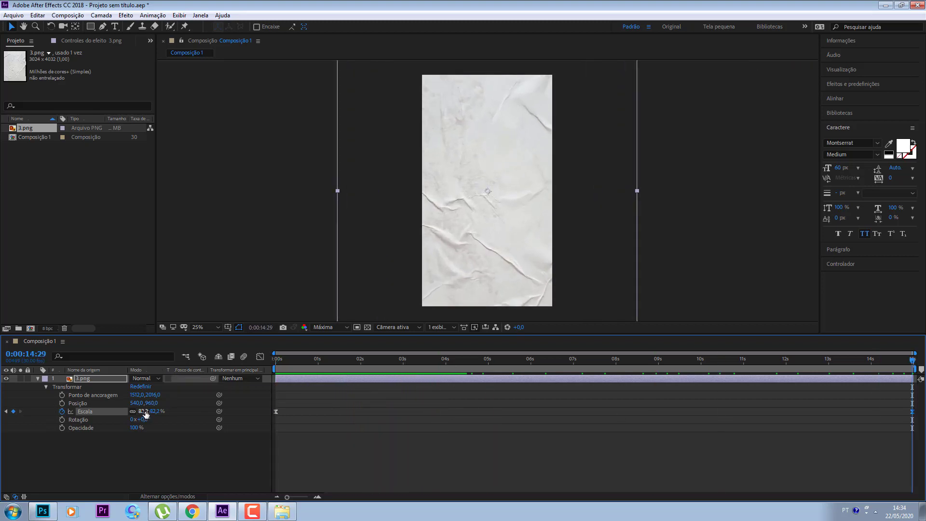
Raise the final Escala to 103.2%, replay from the start, and collapse the layer
left_click_drag(144, 411, 348, 378)
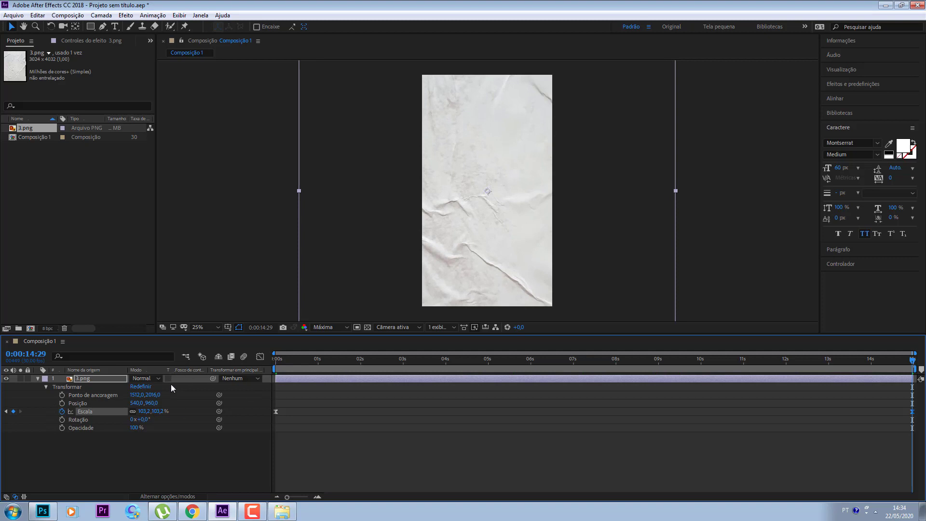
key("Home")
key("space")
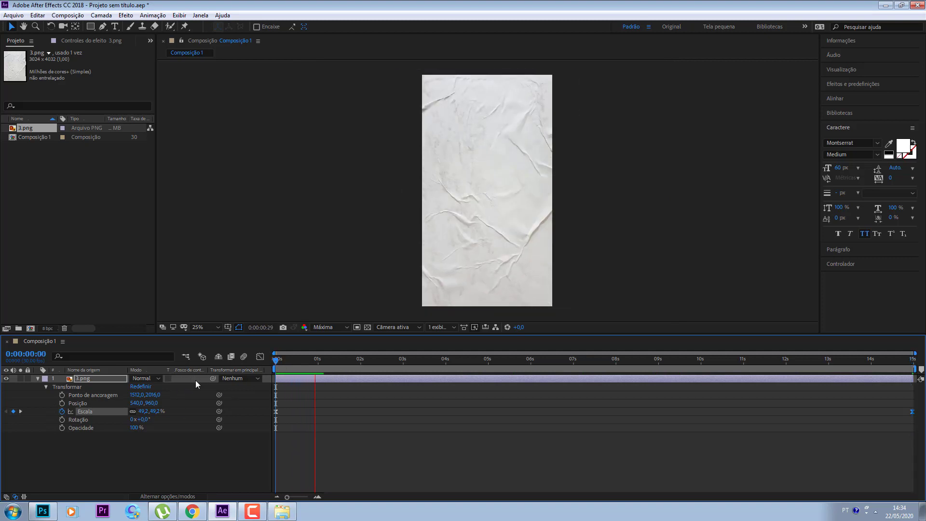
key("space")
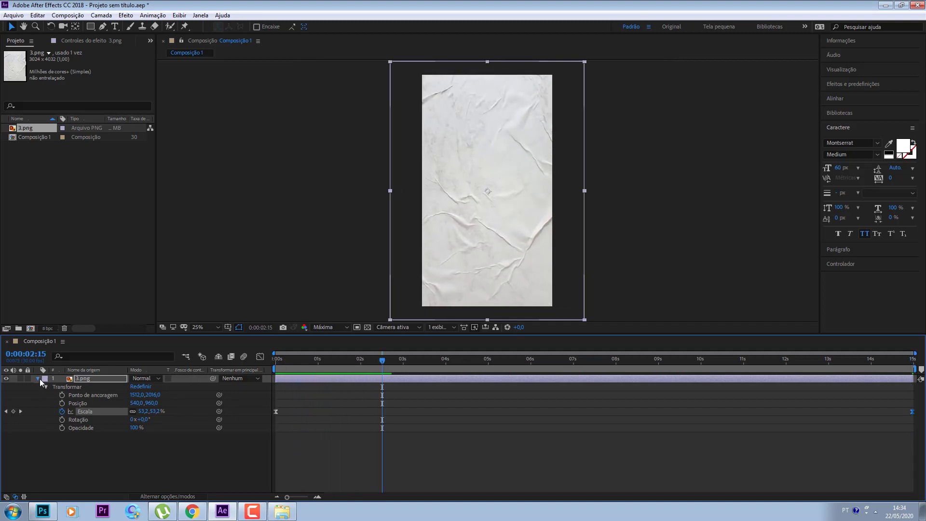
left_click(38, 378)
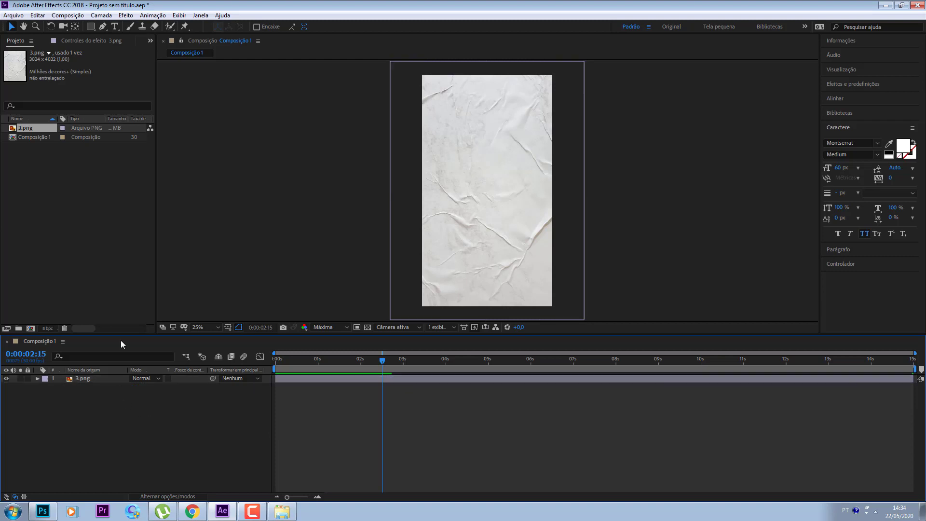
Draw an orange FF5A00 rectangle over most of the paper, then return to the Selection tool
left_click(92, 29)
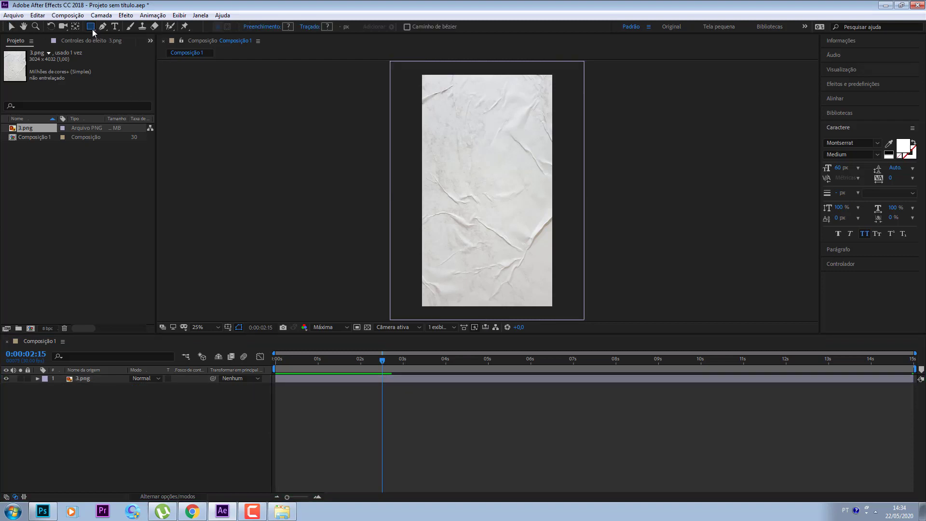
left_click(287, 27)
left_click(790, 406)
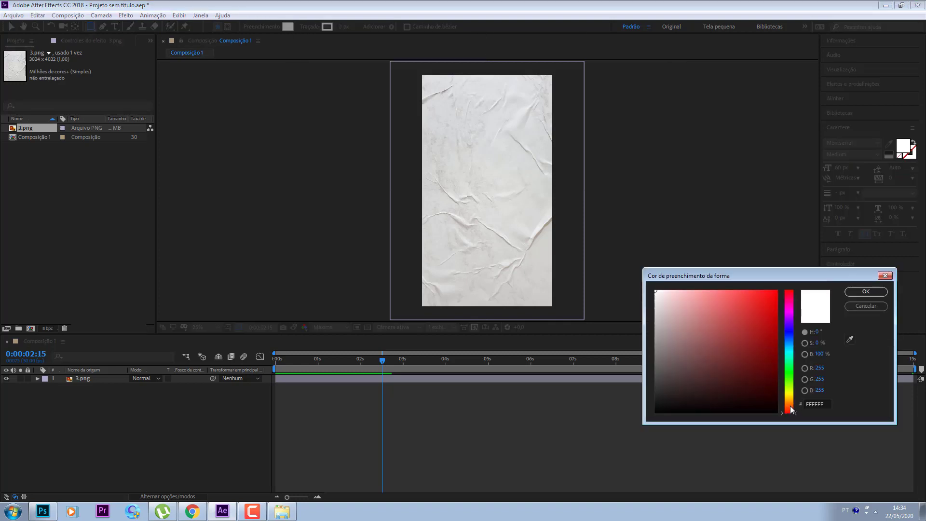
left_click(777, 292)
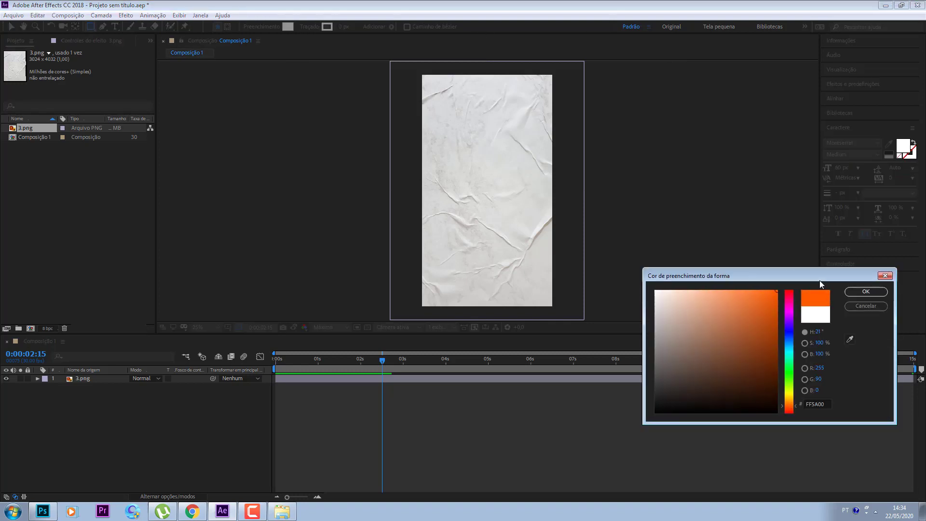
left_click(866, 291)
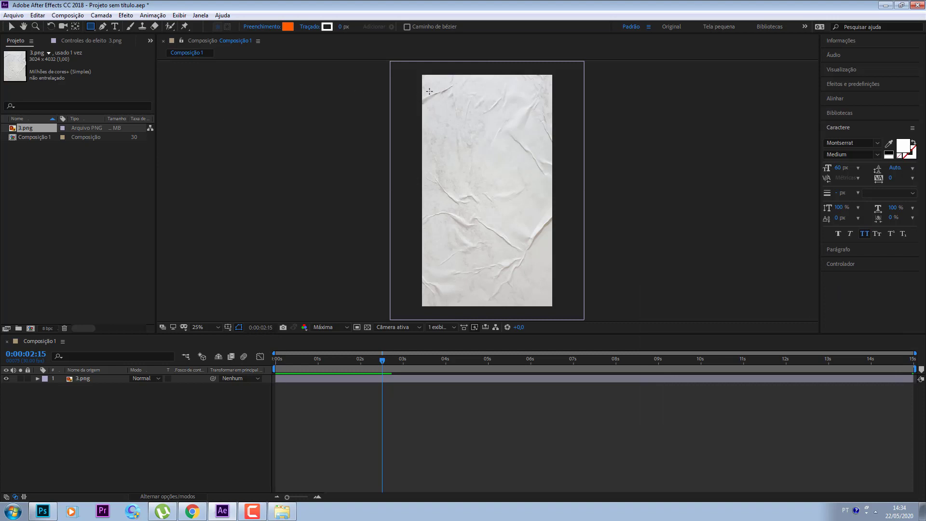
left_click_drag(434, 92, 543, 288)
left_click(121, 442)
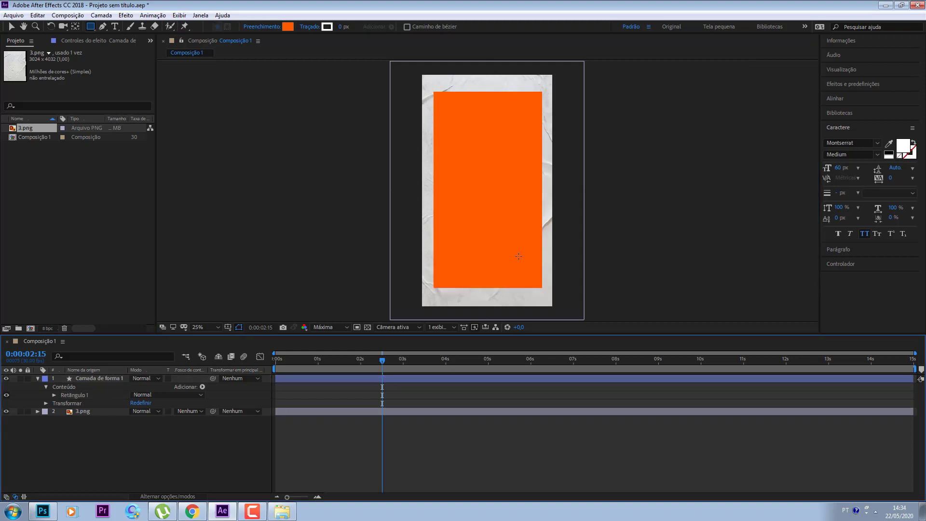
left_click(9, 27)
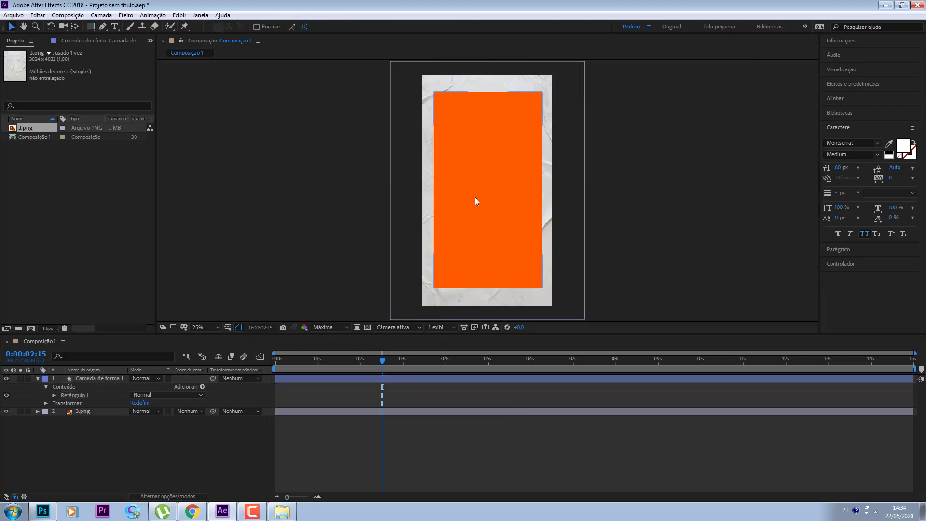
Choose the Pen tool with a light orange F99965 fill
left_click(103, 27)
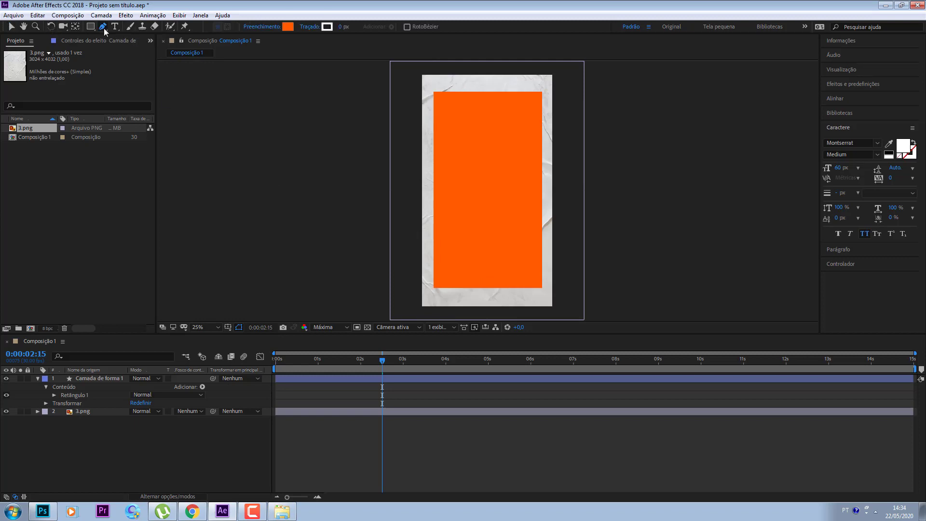
left_click(288, 26)
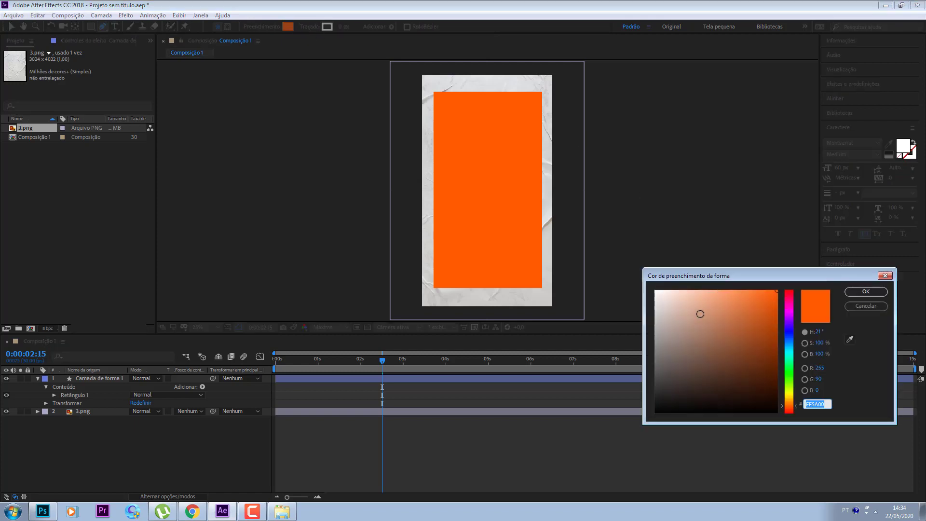
left_click(657, 293)
left_click_drag(764, 301, 726, 293)
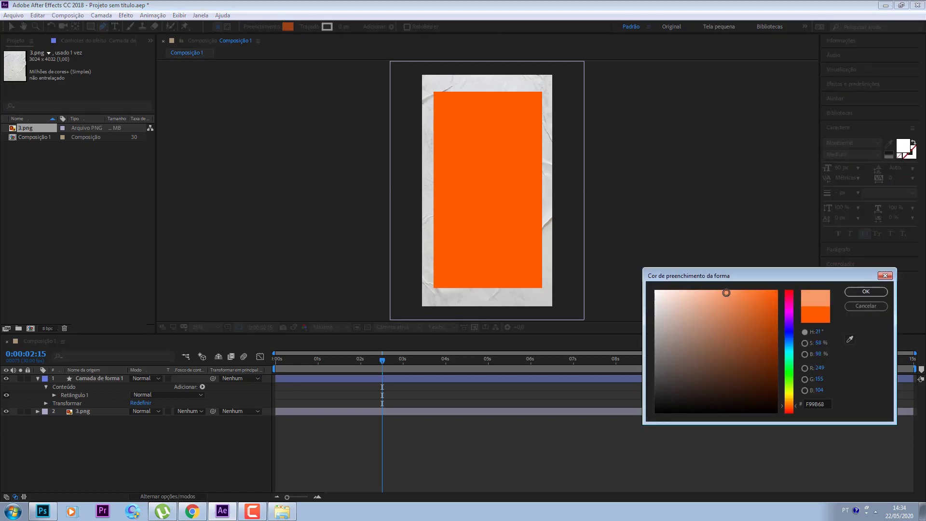
left_click(853, 292)
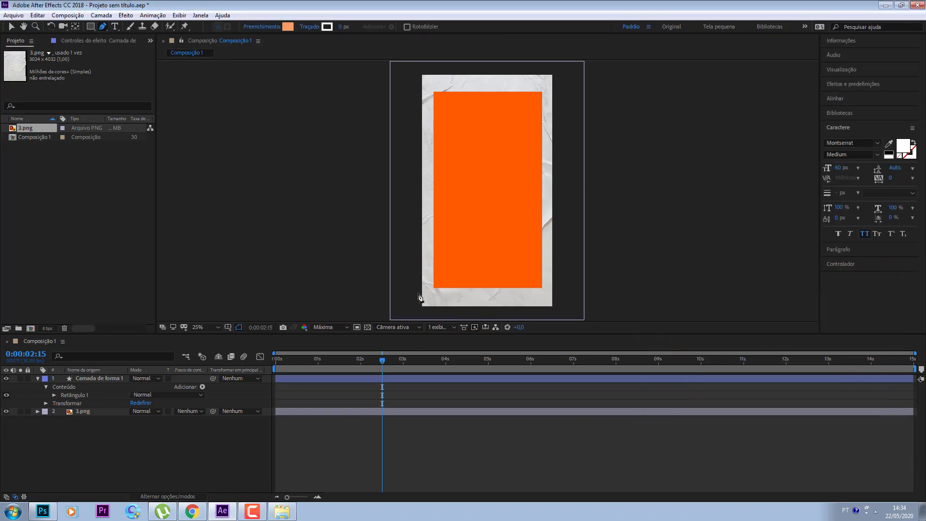
Start the wave at the poster's left and place a gently curved point mid-panel
left_click(308, 238)
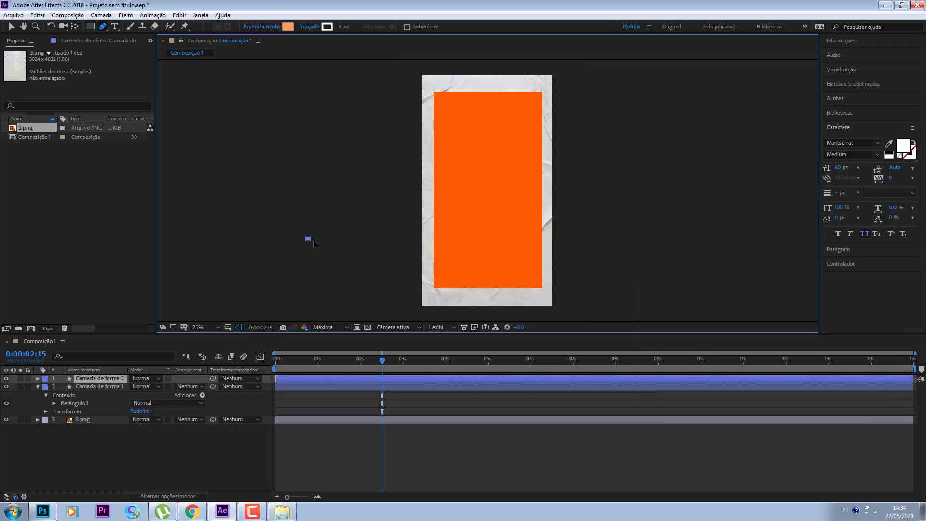
left_click_drag(381, 235, 436, 273)
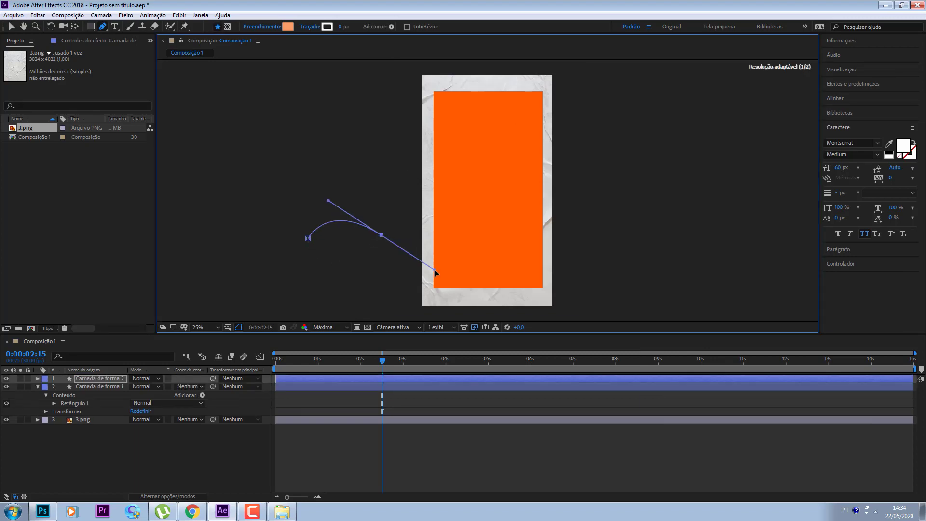
key("ctrl+z")
left_click_drag(398, 245, 444, 303)
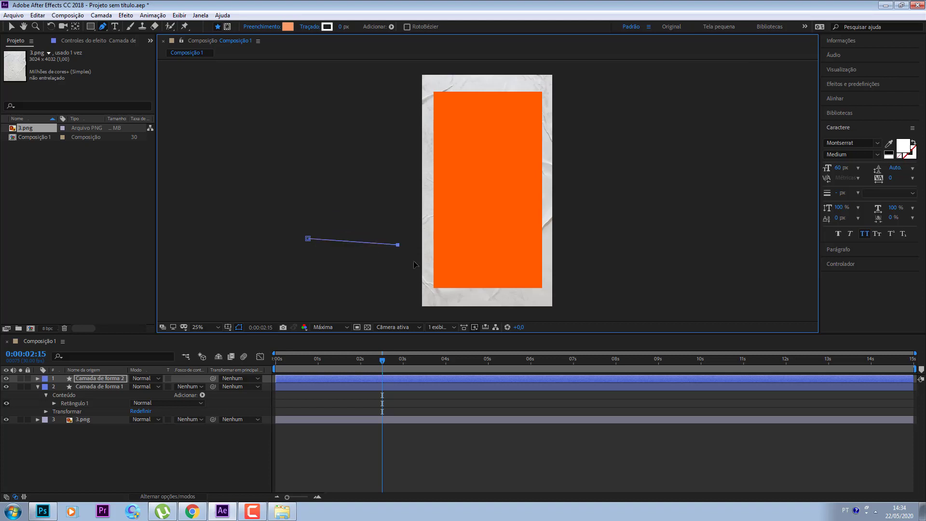
key("ctrl+z")
left_click_drag(360, 189, 399, 289)
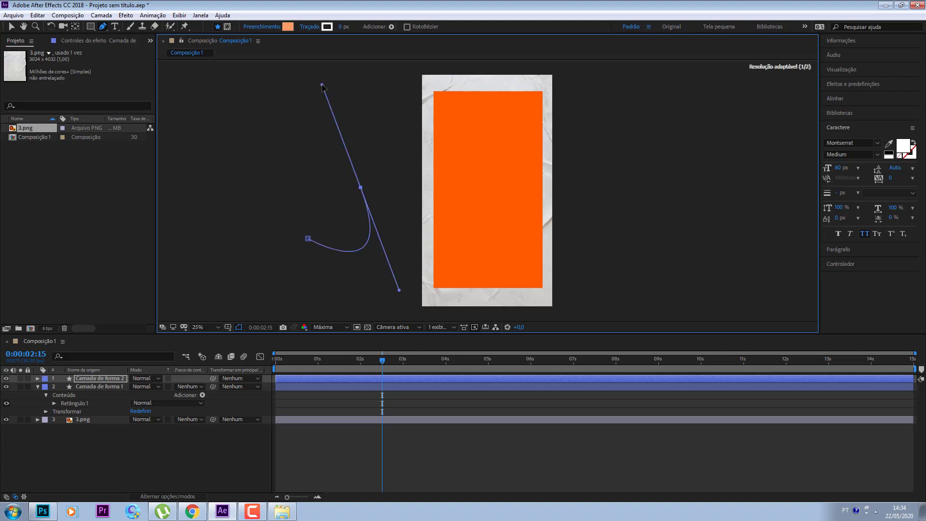
key("ctrl+z")
left_click_drag(404, 241, 459, 295)
key("ctrl+z")
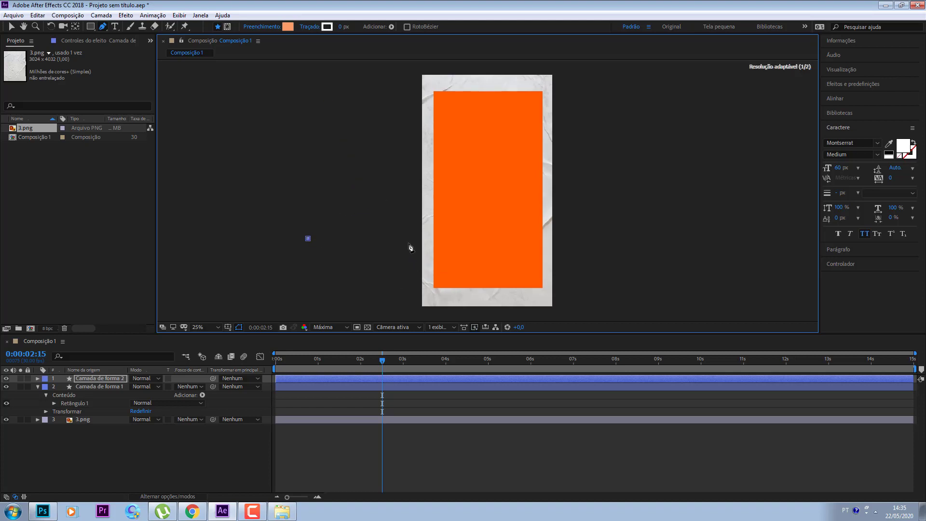
left_click_drag(409, 243, 458, 276)
Add the right curve and bottom points, closing the wave shape at its start
left_click_drag(583, 213, 637, 175)
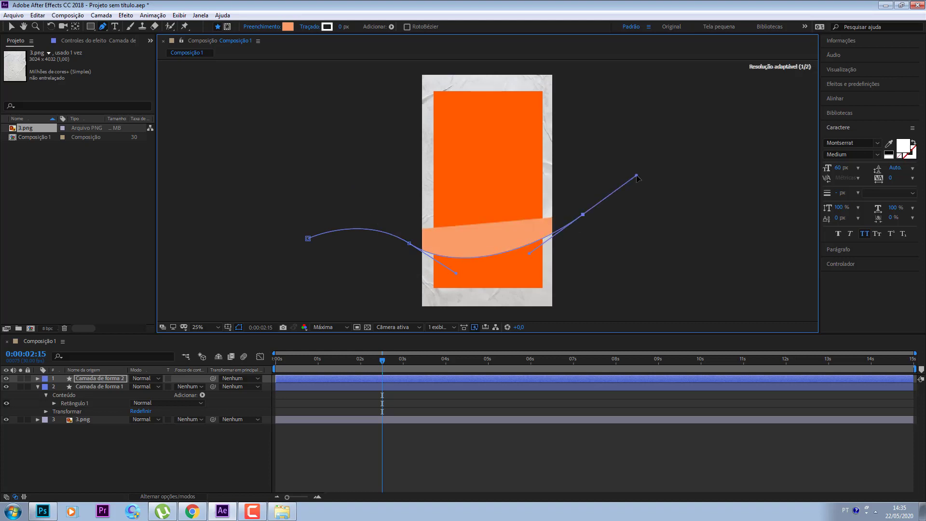
left_click(582, 305)
left_click(522, 316)
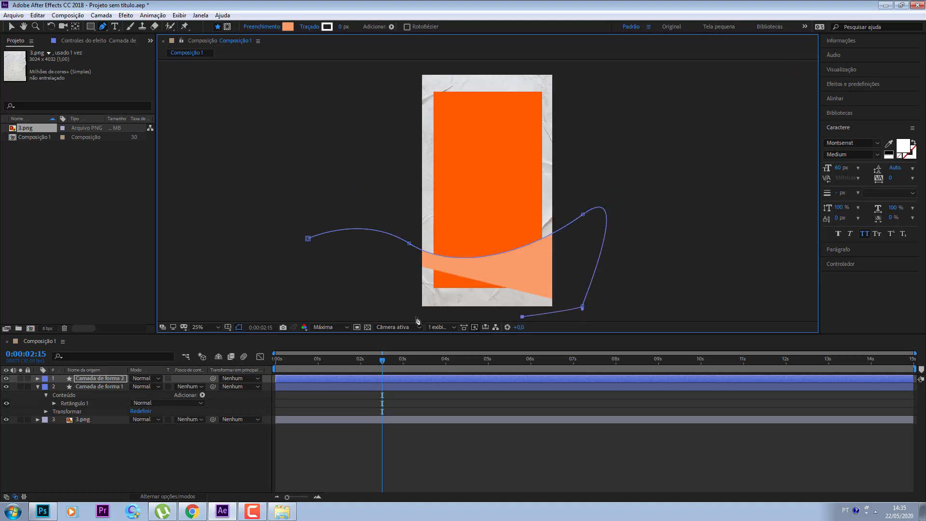
left_click(368, 317)
left_click(327, 288)
left_click(309, 243)
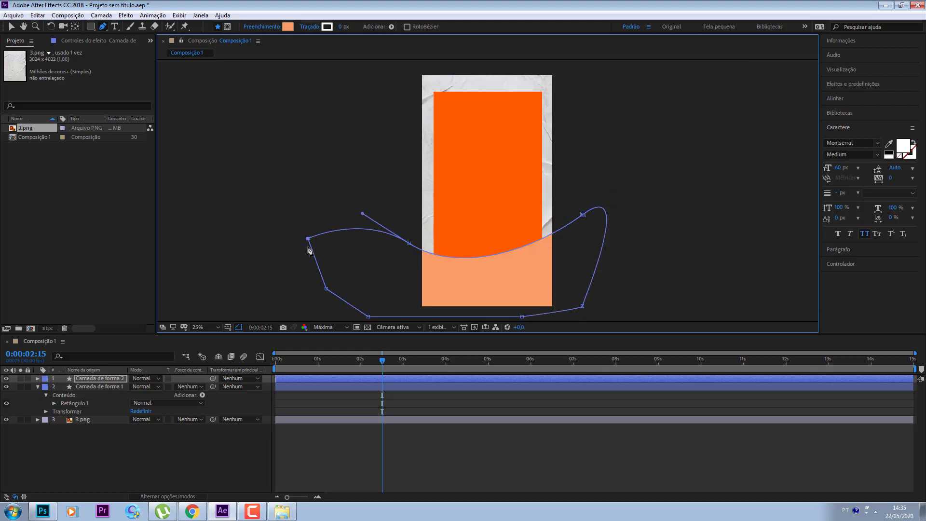
Return to the Selection tool, check both shape layers, and set the view to 50%
key("v")
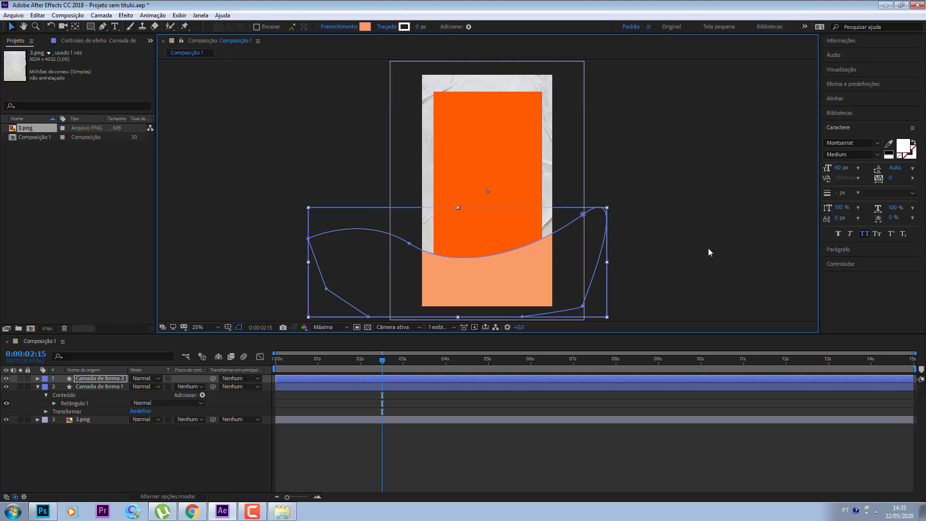
left_click(705, 260)
left_click(97, 389)
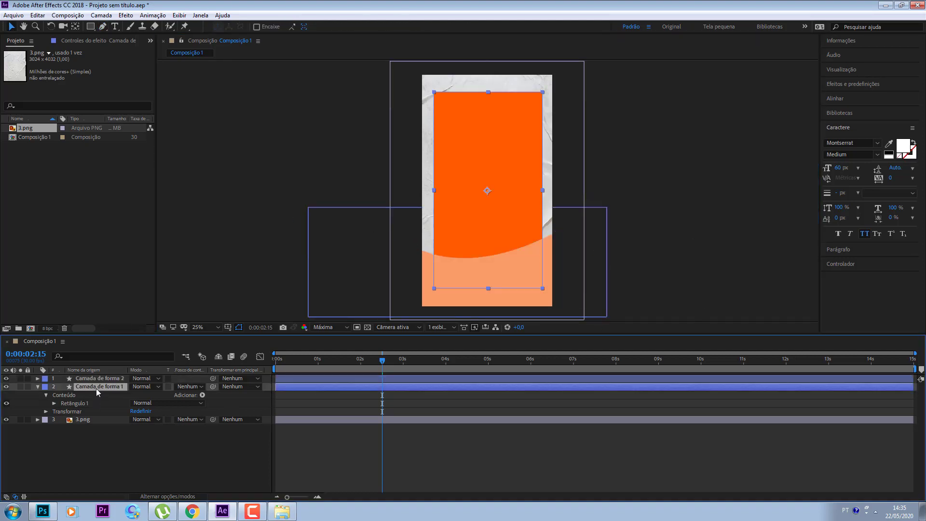
left_click(678, 284)
left_click(101, 379)
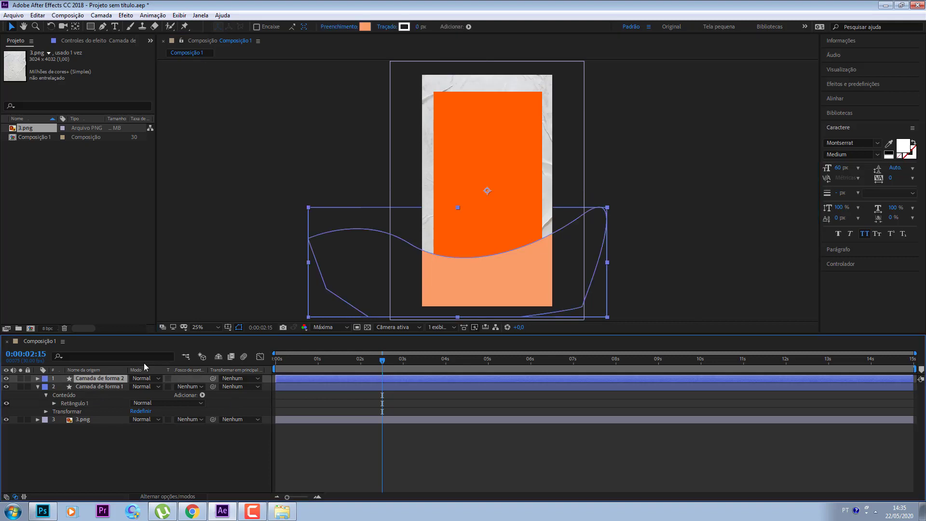
left_click(606, 449)
key("slash")
key("comma")
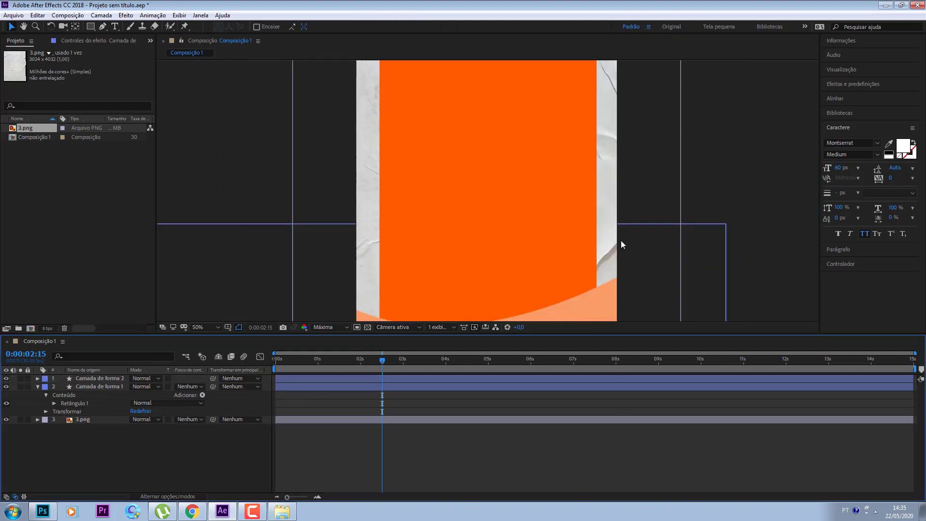
At 25% zoom, recolour the wave's fill to orange F3722C
key("comma")
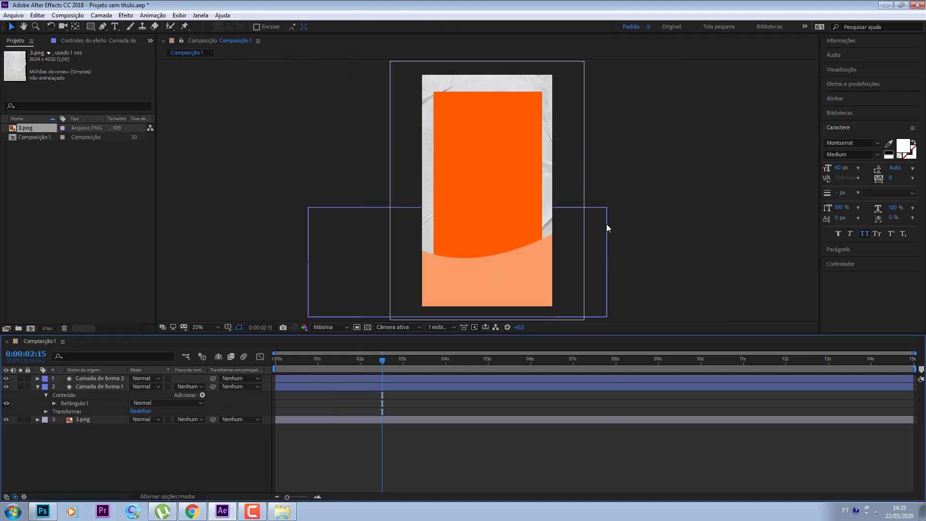
left_click(518, 279)
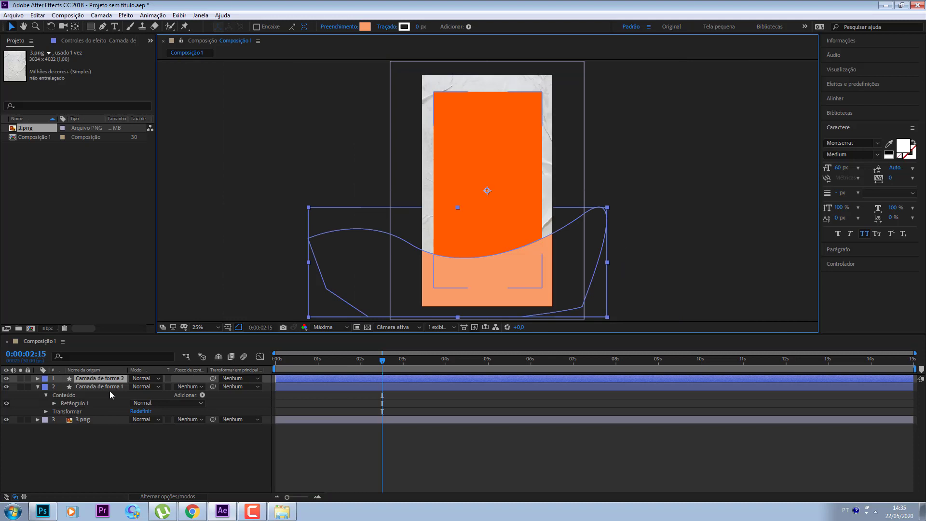
left_click(365, 27)
left_click(850, 339)
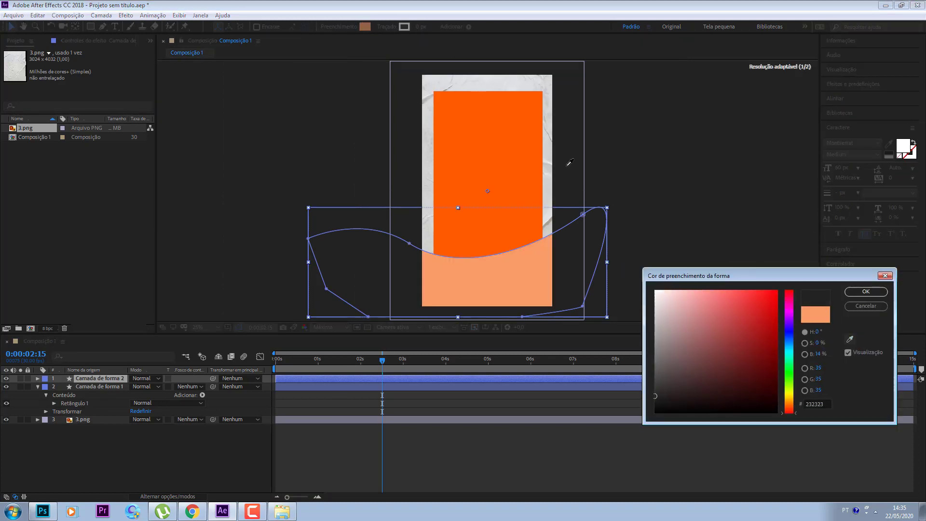
left_click(511, 156)
left_click(762, 295)
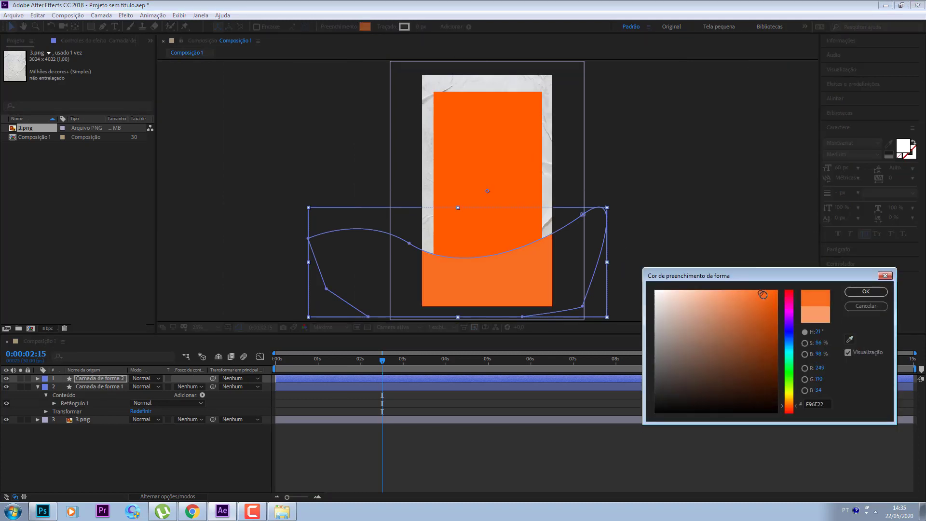
left_click_drag(759, 295, 755, 296)
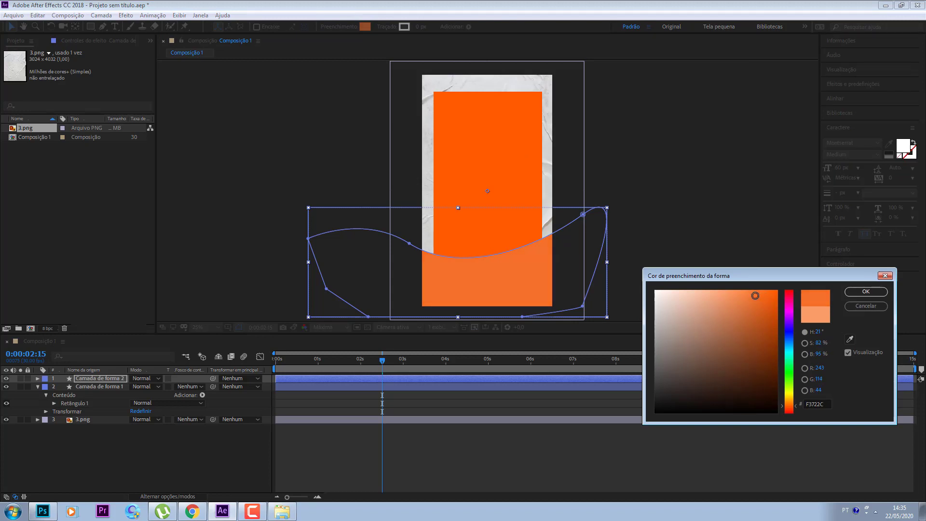
left_click(876, 291)
Click through the wave and rectangle layers, checking the view at 12.5% and 25%
left_click(499, 468)
left_click(536, 264)
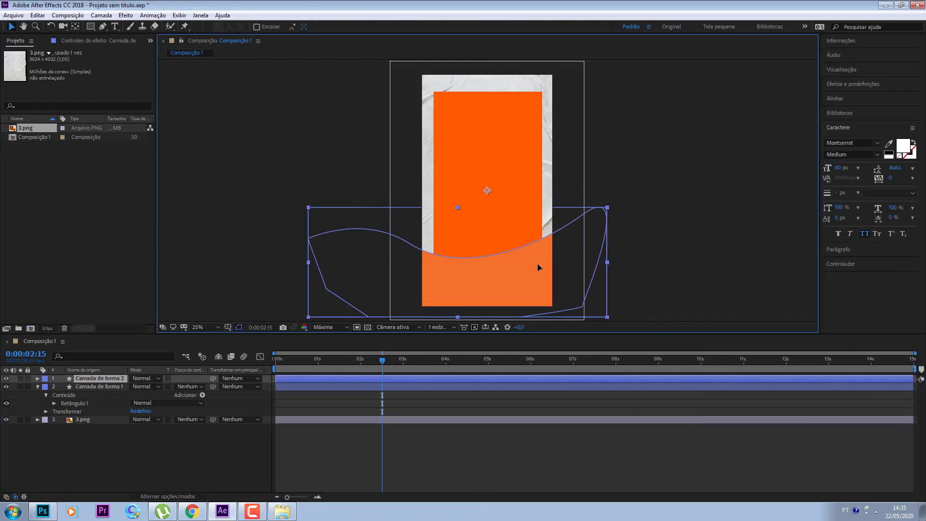
left_click(496, 123)
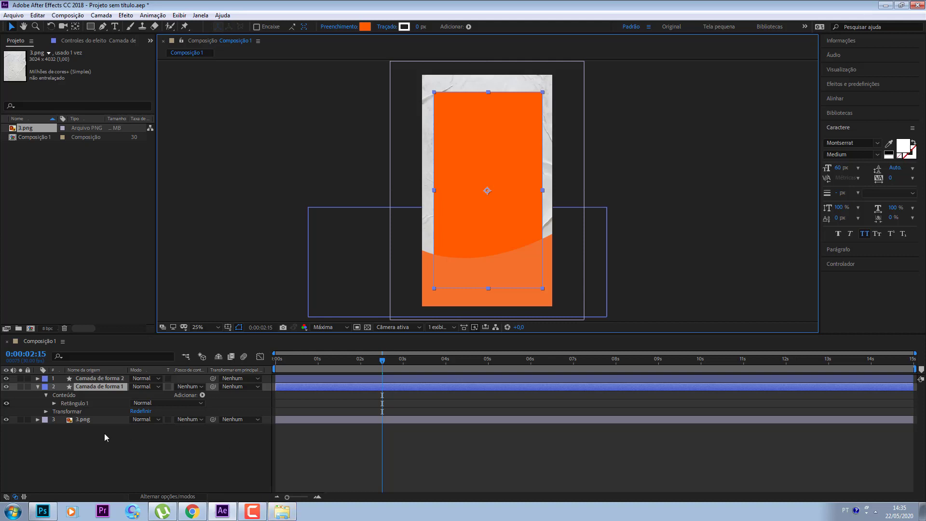
left_click(84, 369)
left_click(92, 379)
key("comma")
key("period")
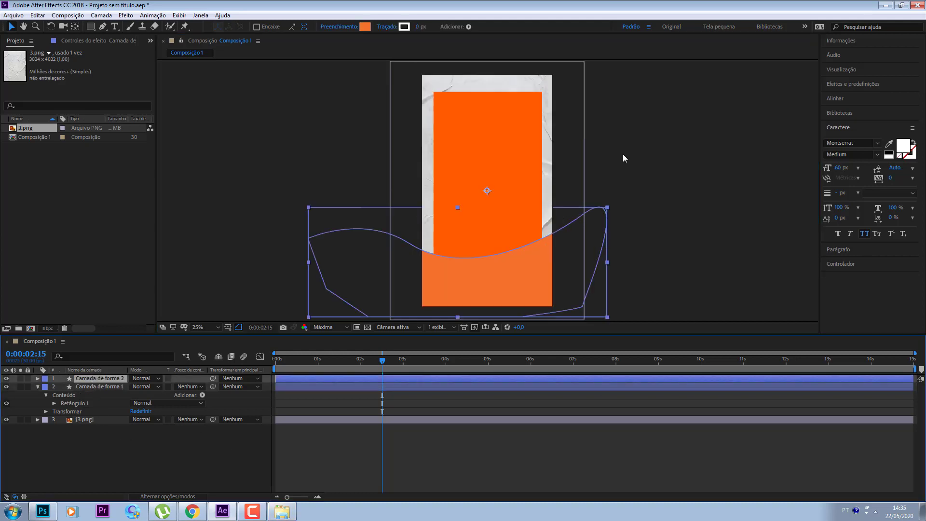
Select the Camada de forma 1 layer and bring up the Effects and Presets search
left_click(491, 439)
left_click(96, 387)
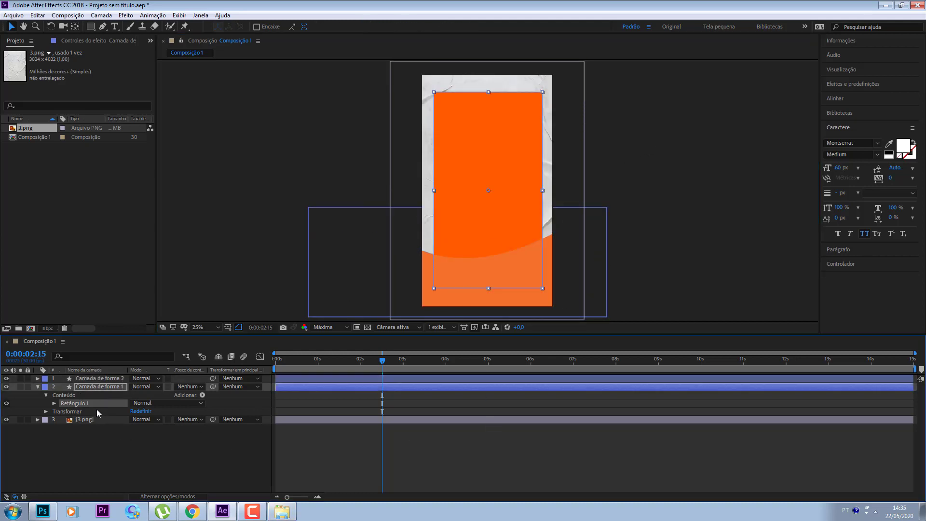
left_click(95, 418)
left_click(93, 378)
left_click(93, 386)
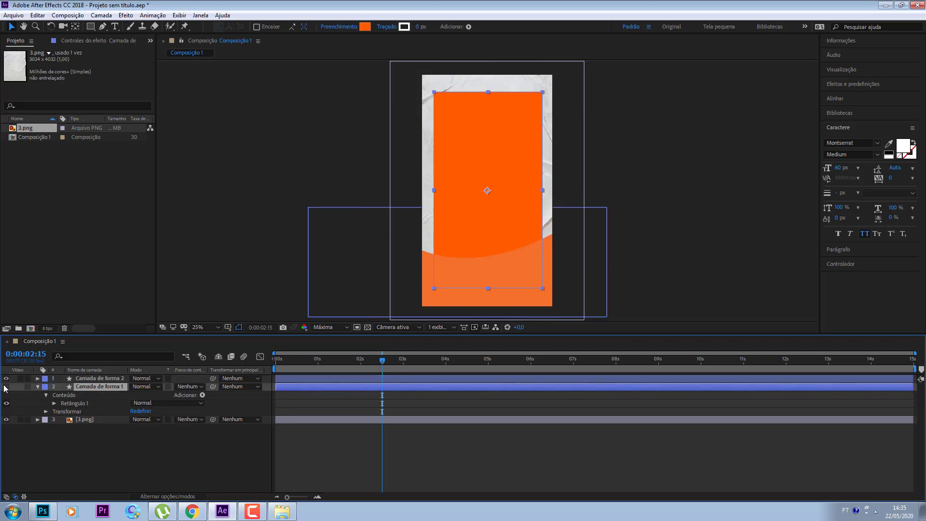
left_click(9, 386)
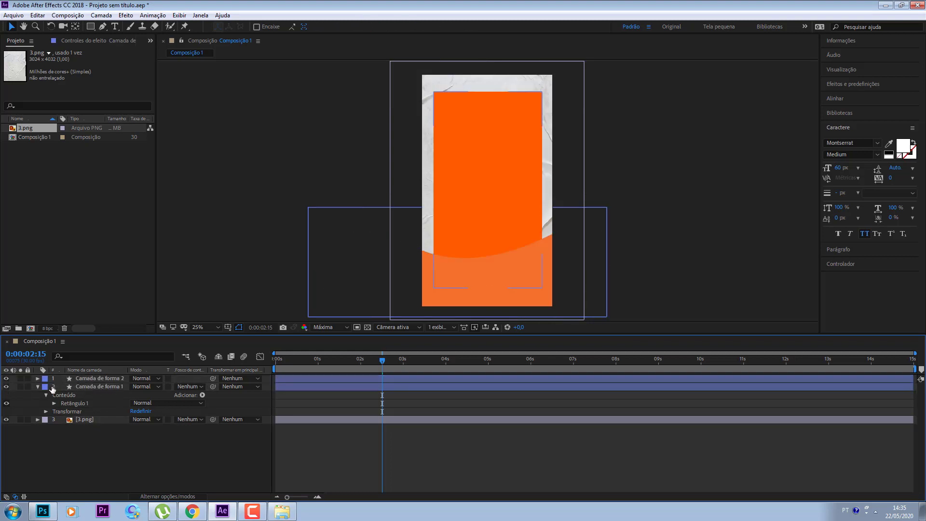
left_click(96, 389)
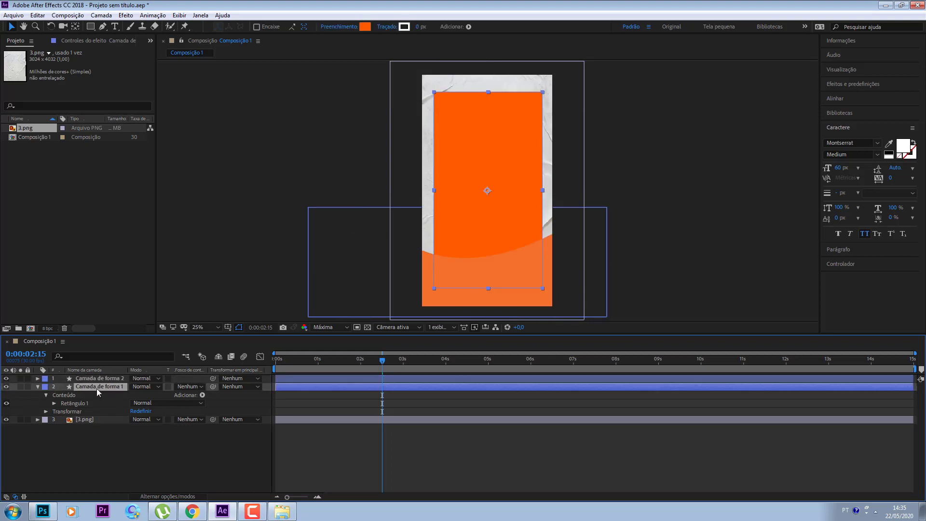
left_click(857, 85)
Search 'degrad' and apply Degradê de gradientes to the rectangle layer
left_click(865, 99)
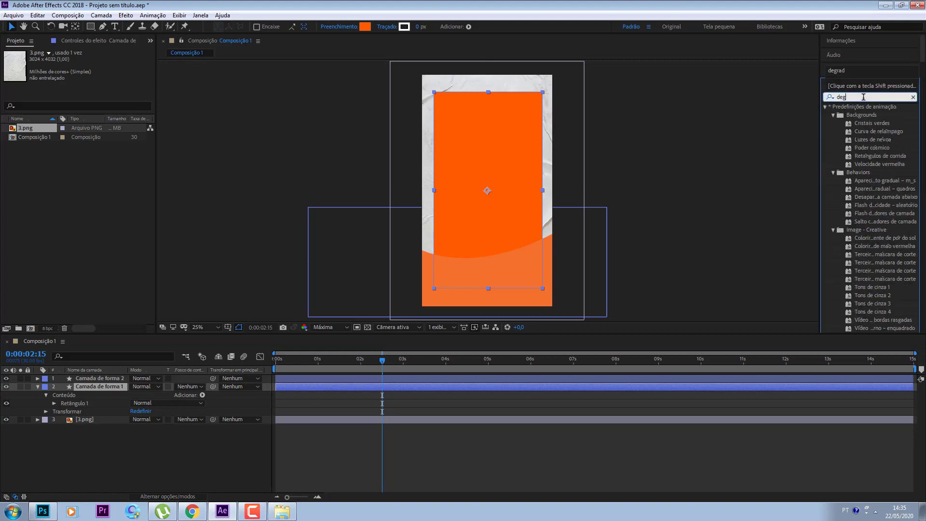
type("degrad")
left_click_drag(872, 118, 100, 386)
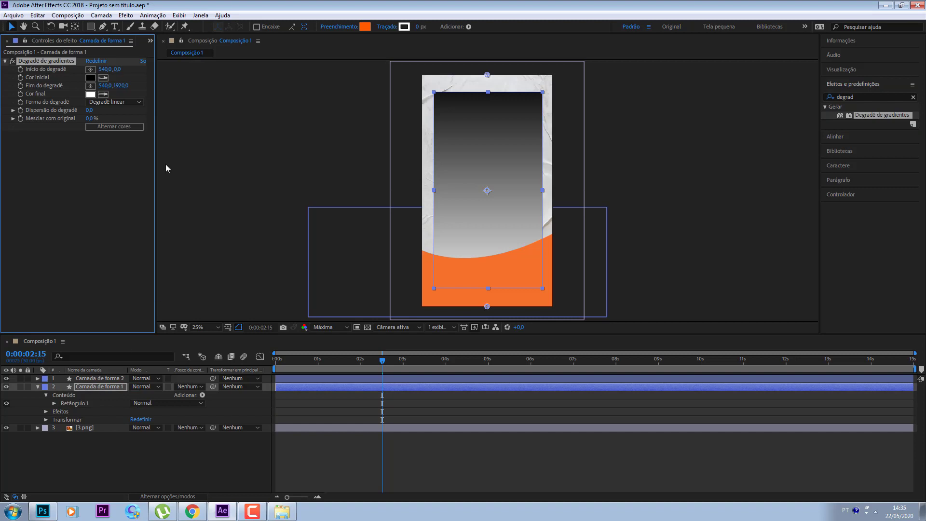
Set the gradient's start colour to a strong orange and end colour to F88743
left_click(103, 78)
left_click(432, 267)
left_click(90, 78)
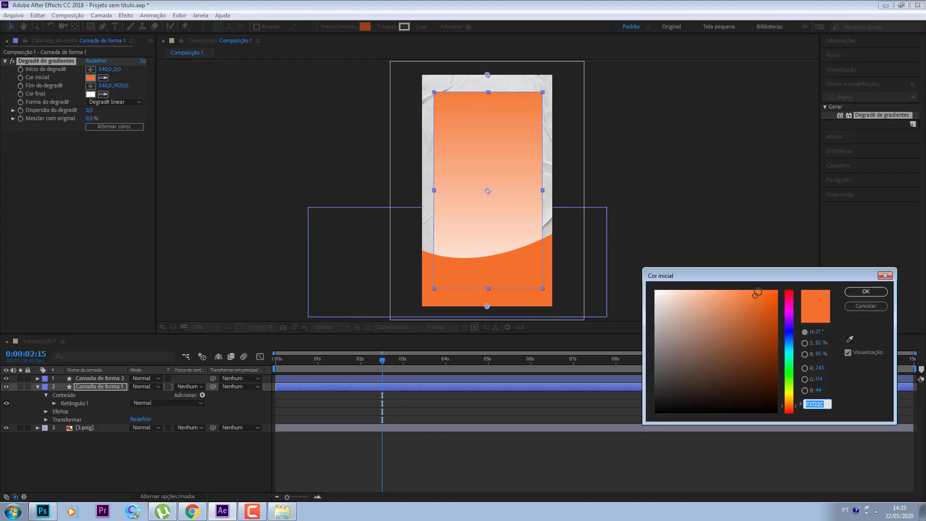
left_click(772, 292)
left_click(866, 291)
left_click(91, 94)
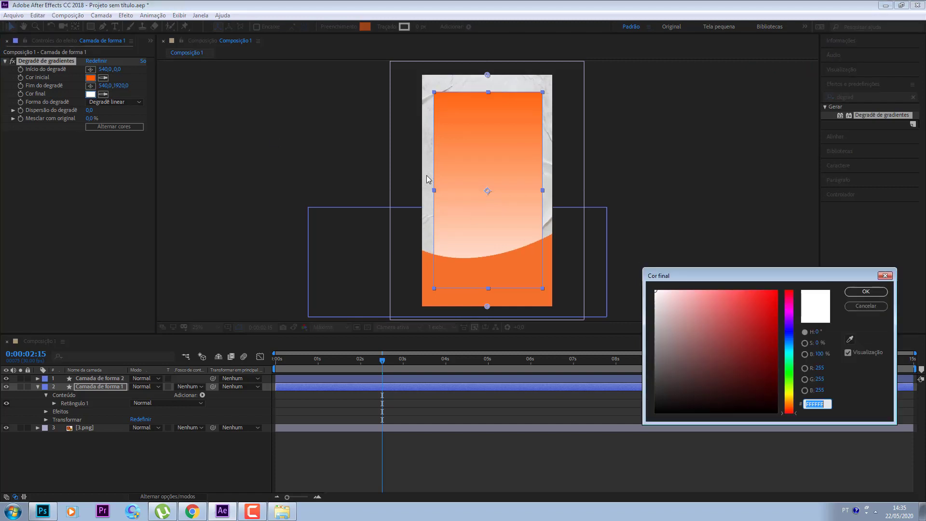
left_click_drag(791, 413, 793, 408)
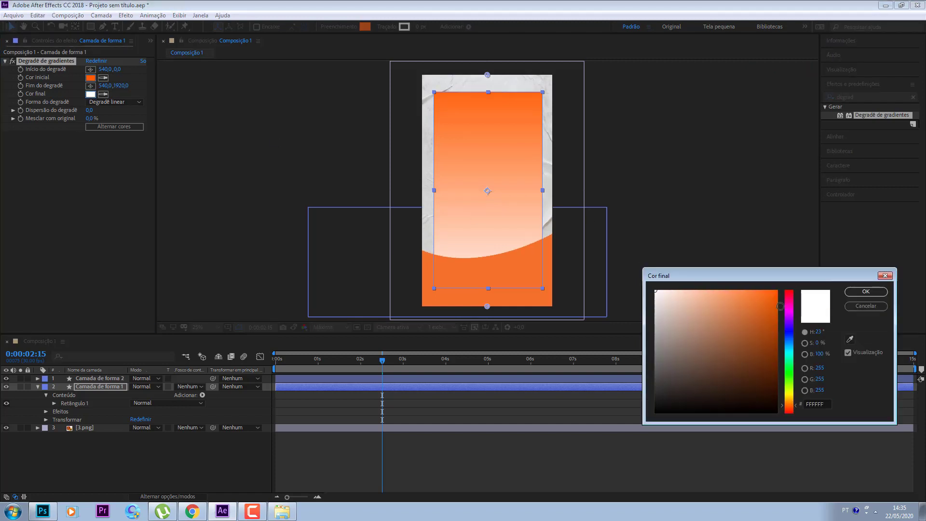
left_click_drag(774, 292, 744, 293)
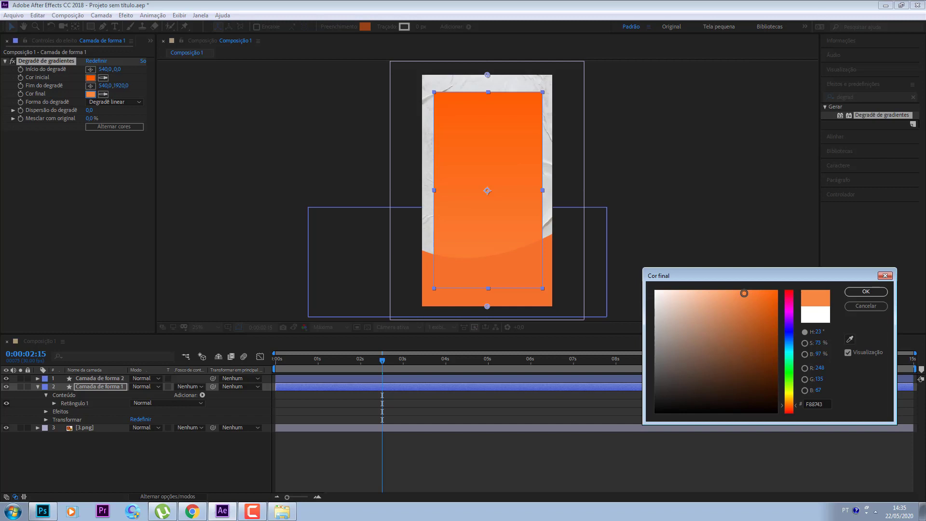
left_click(866, 292)
Make the gradient shape radial and raise Dispersão to 7,4
left_click(116, 102)
left_click(128, 121)
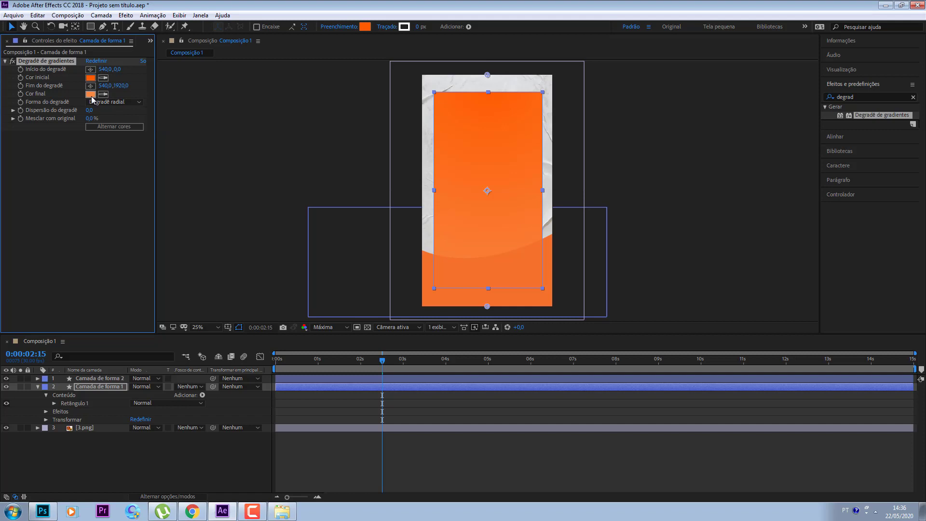
left_click(116, 102)
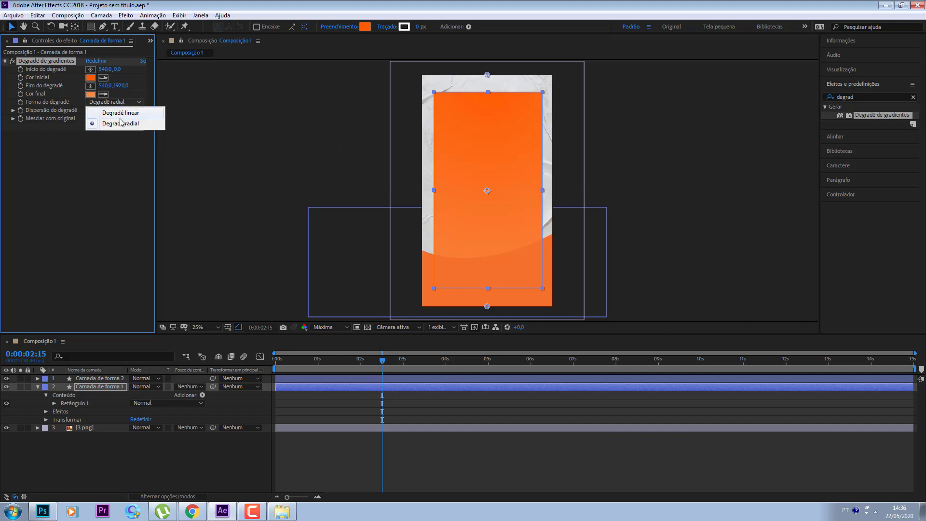
left_click(102, 105)
mouse_move(89, 109)
left_mouse_down()
mouse_move(168, 122)
mouse_move(145, 122)
left_mouse_up()
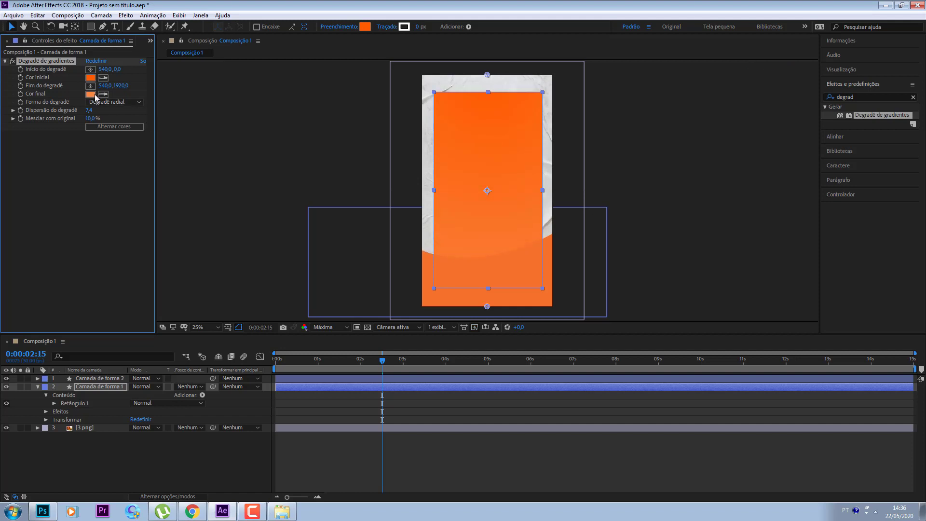
Change the end colour to FF5A00 and the start colour to lighter orange F38549
left_click(90, 93)
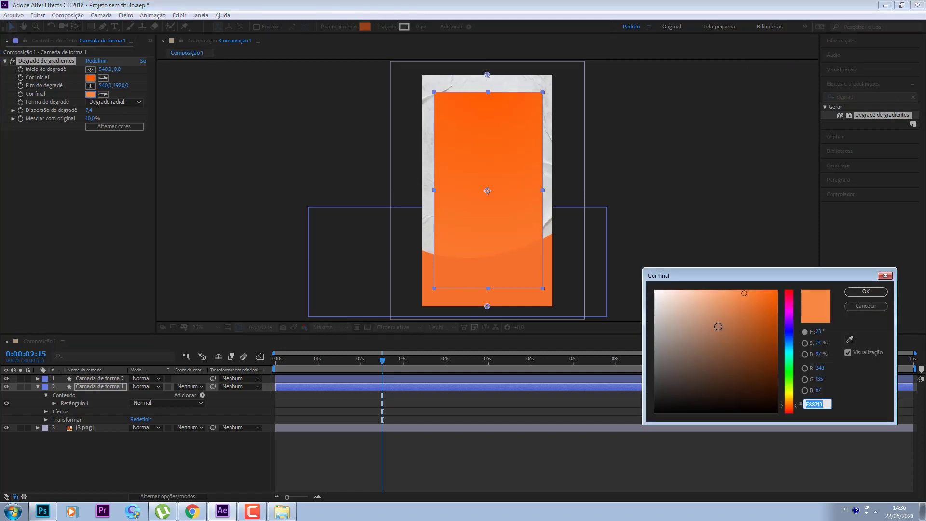
type("FF6000")
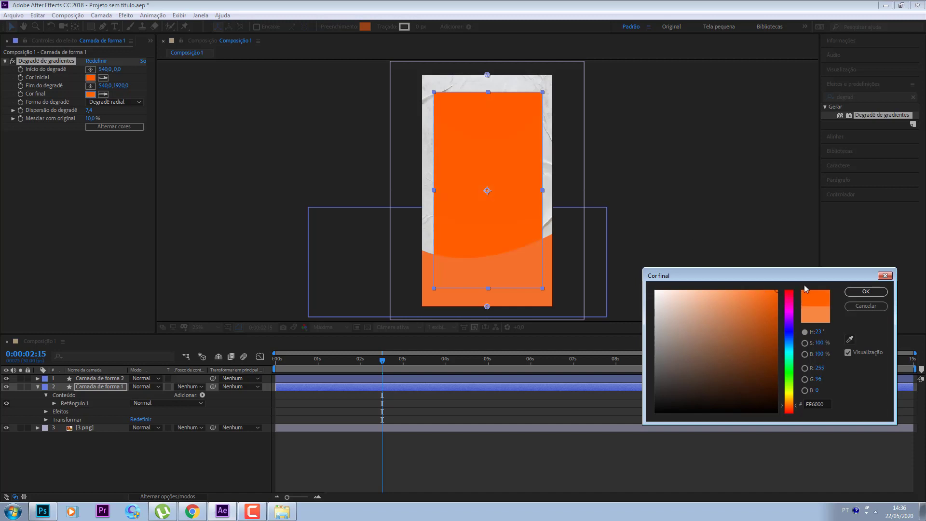
key("Return")
left_click(91, 77)
left_click(740, 295)
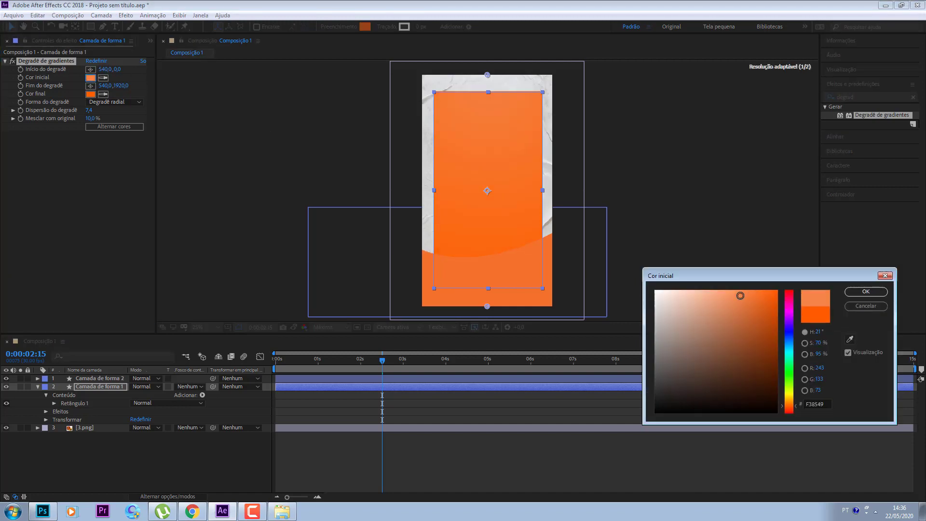
key("Return")
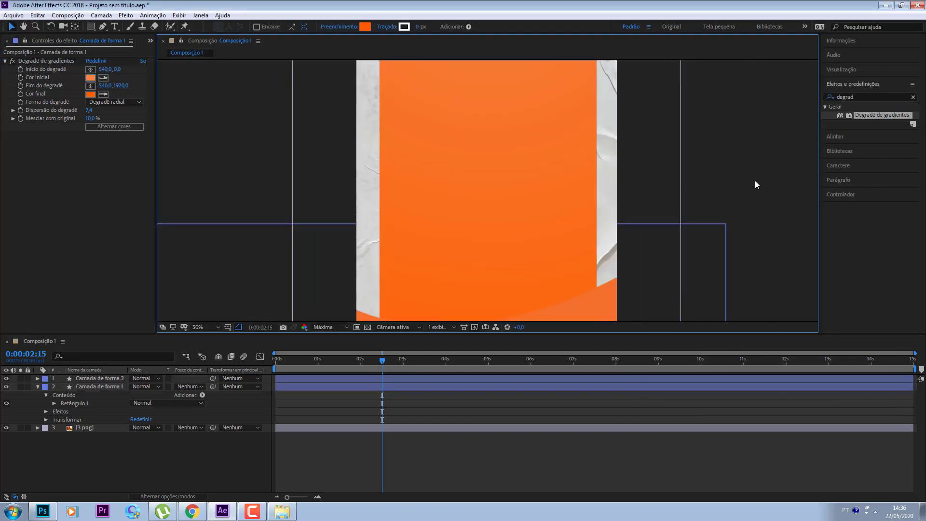
Compare the rectangle hidden and shown, then try the Sobreposição blend mode
left_click(86, 389)
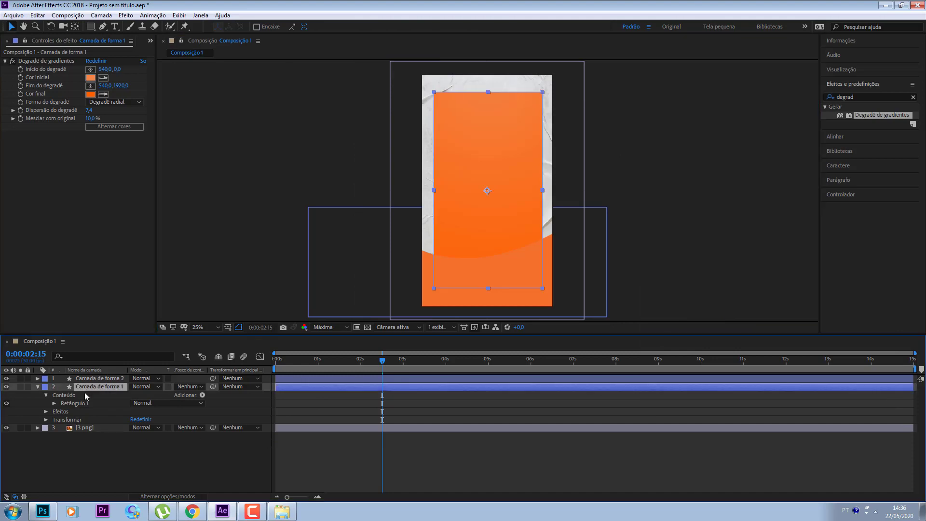
left_click(7, 387)
left_click(7, 387)
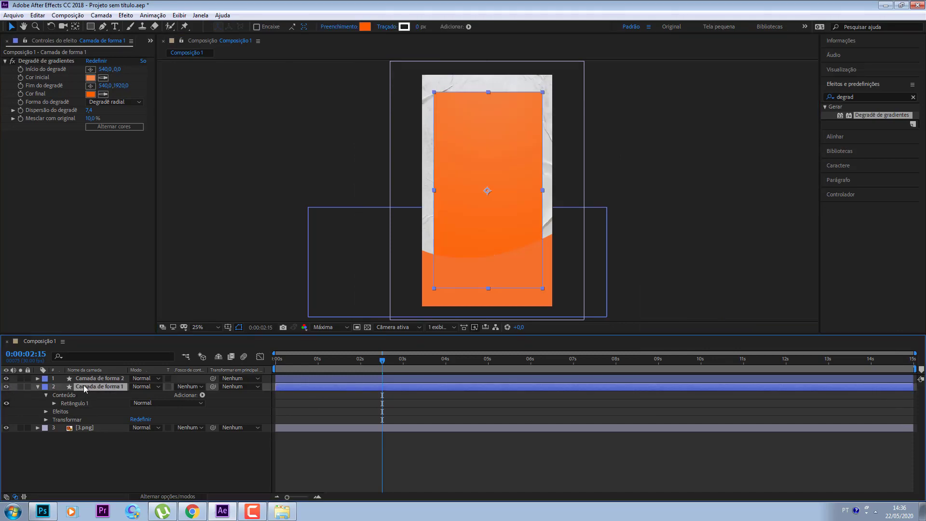
right_click(99, 389)
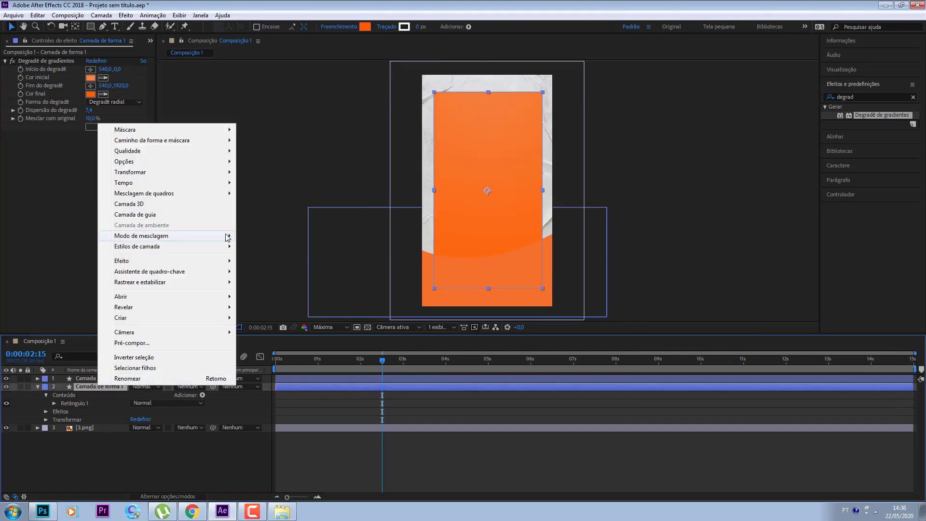
mouse_move(227, 236)
left_click(282, 276)
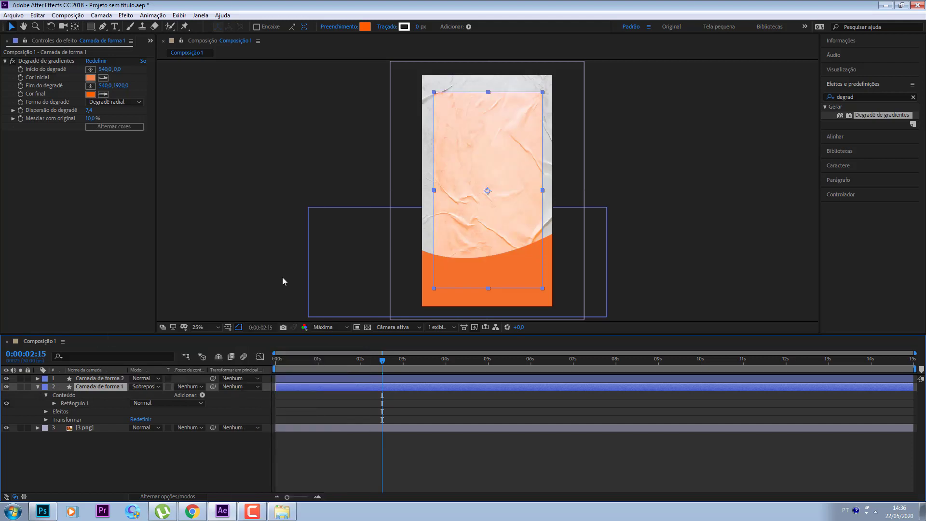
Switch the blend mode to Tela, then settle on Luz sólida
right_click(109, 387)
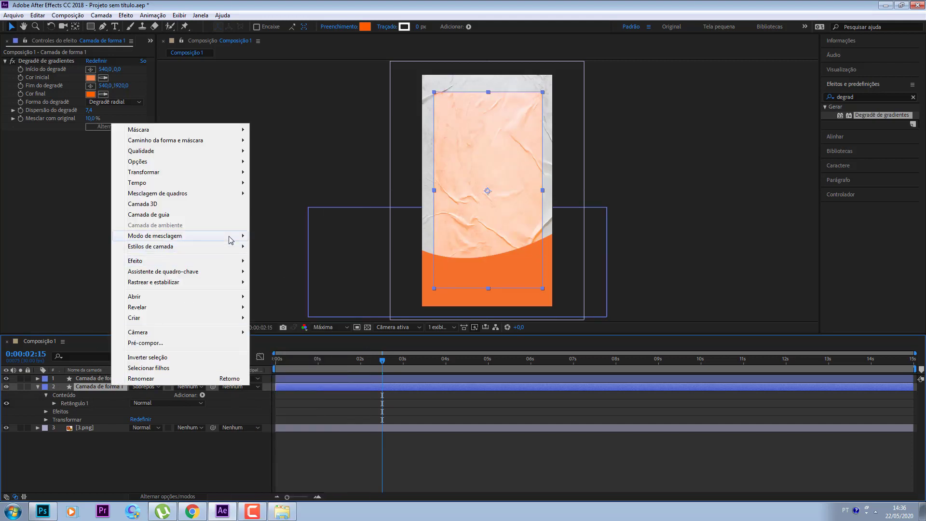
mouse_move(233, 236)
left_click(282, 219)
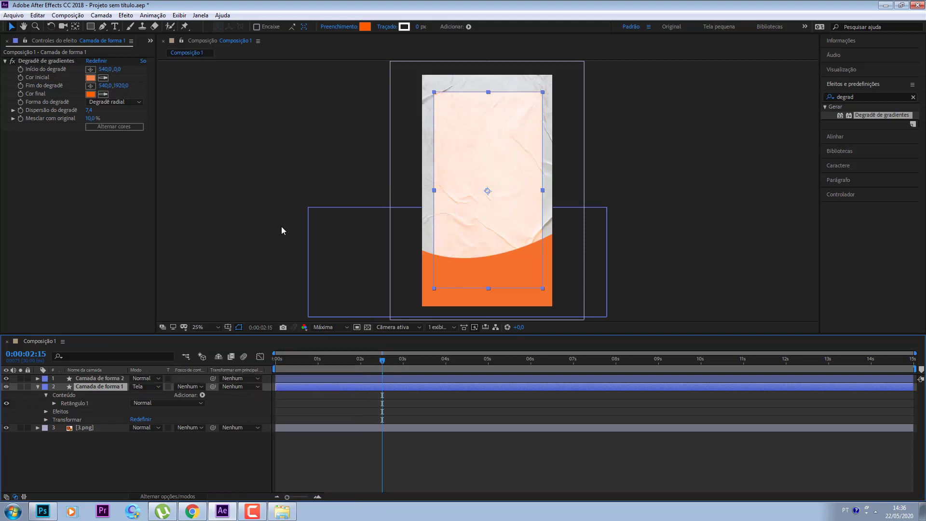
right_click(110, 381)
mouse_move(236, 235)
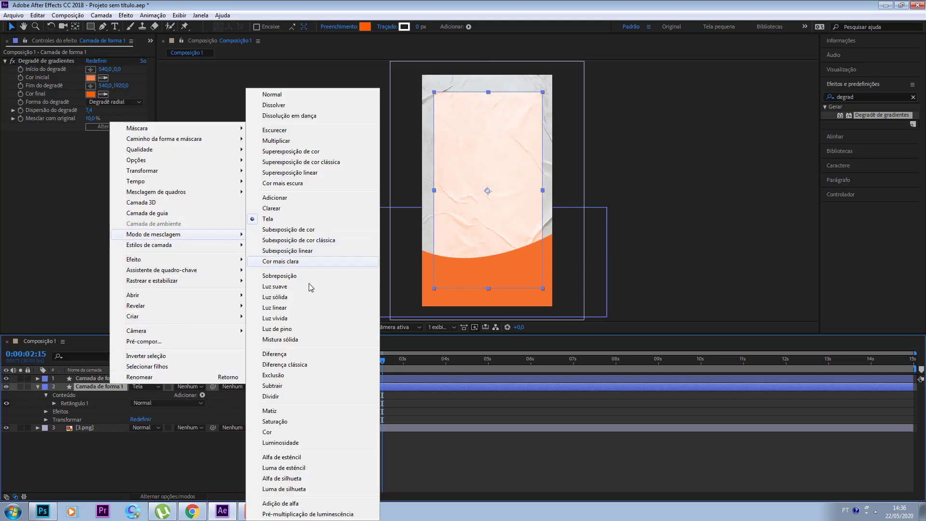
left_click(297, 298)
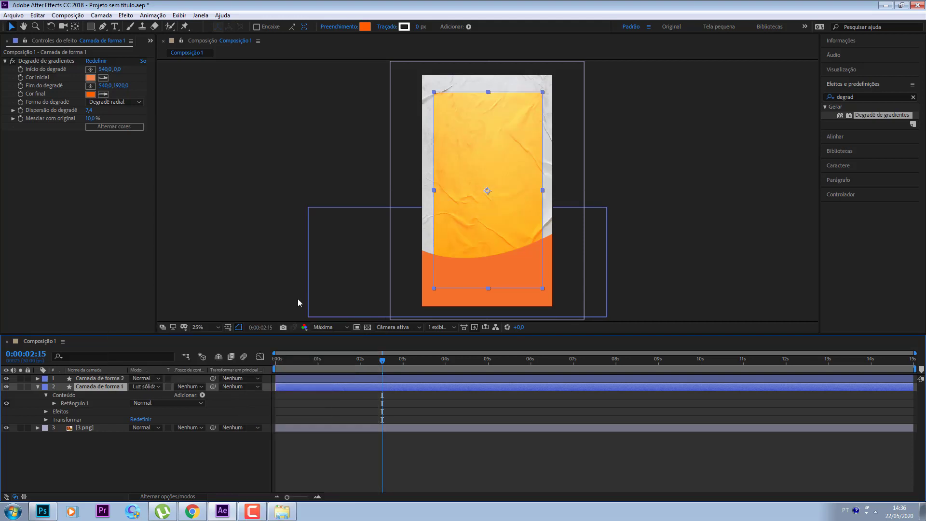
left_click(102, 386)
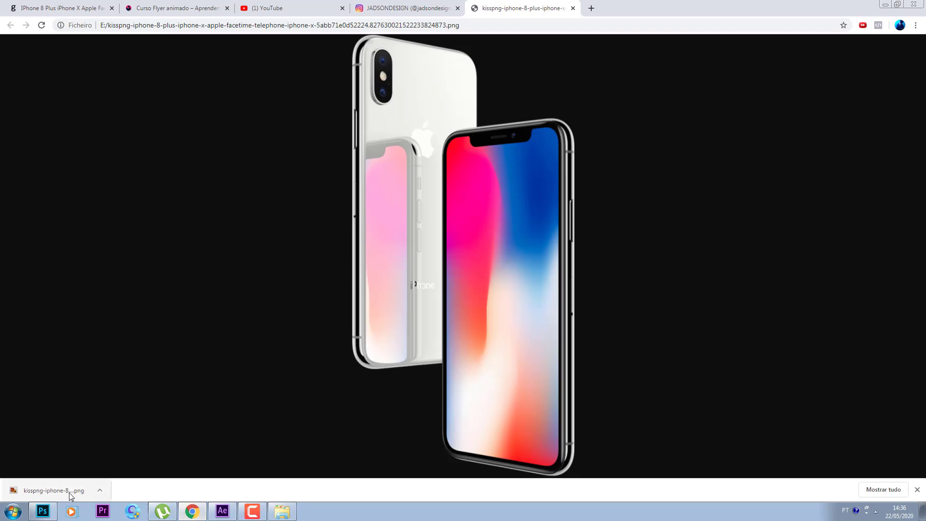
Import the iPhone image into the composition and nudge it slightly upward
left_click(192, 511)
mouse_move(53, 490)
left_mouse_down()
mouse_move(222, 517)
mouse_move(471, 198)
left_mouse_up()
left_click_drag(520, 220, 518, 215)
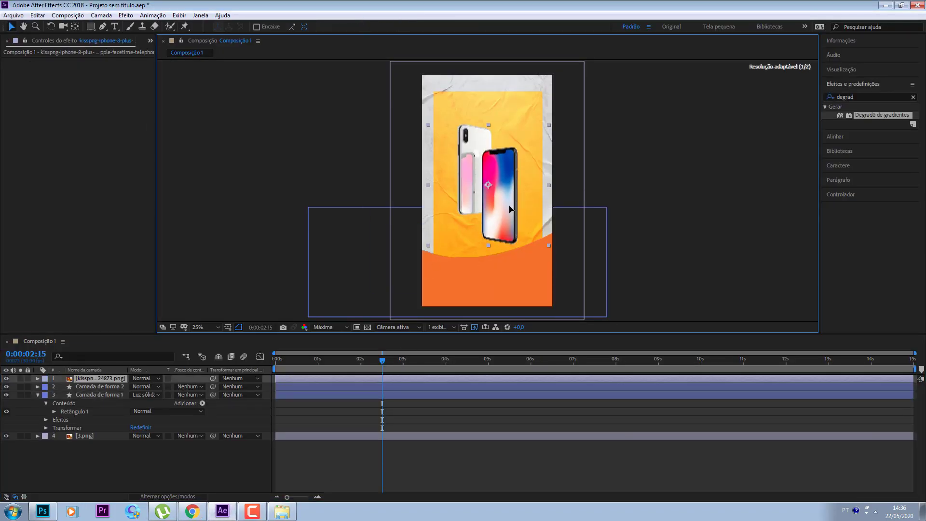
Open the iPhone layer's Transform group, select Position, and return to 0:00:00:00
left_click(101, 445)
left_click(84, 370)
left_click(76, 382)
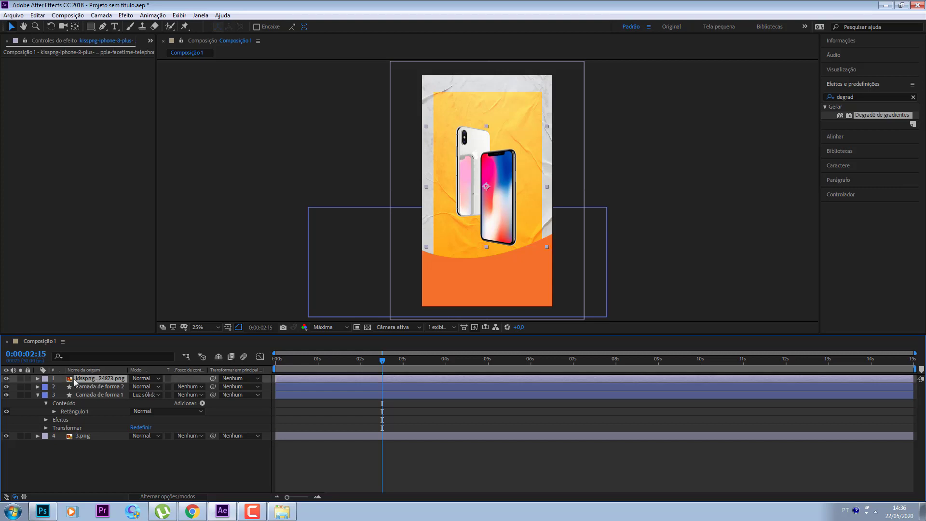
left_click(38, 379)
left_click(46, 386)
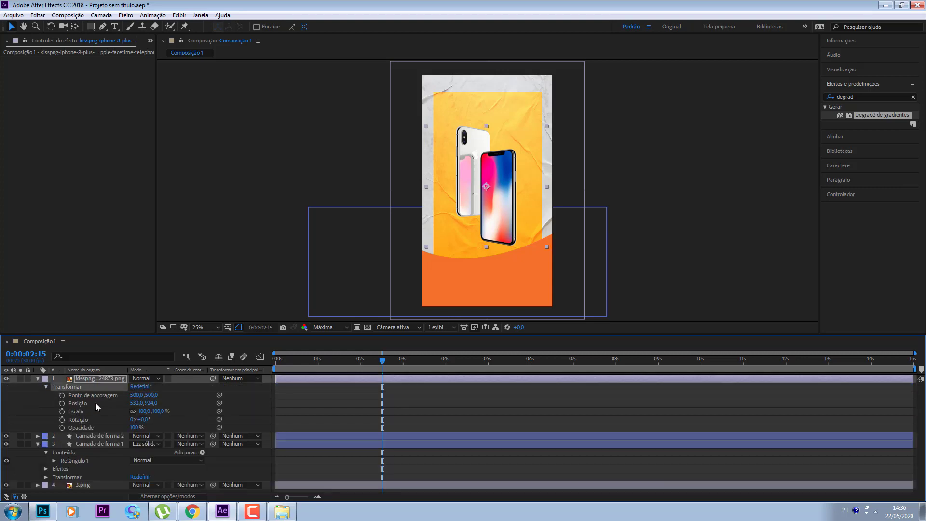
left_click(94, 403)
left_click_drag(382, 363, 273, 367)
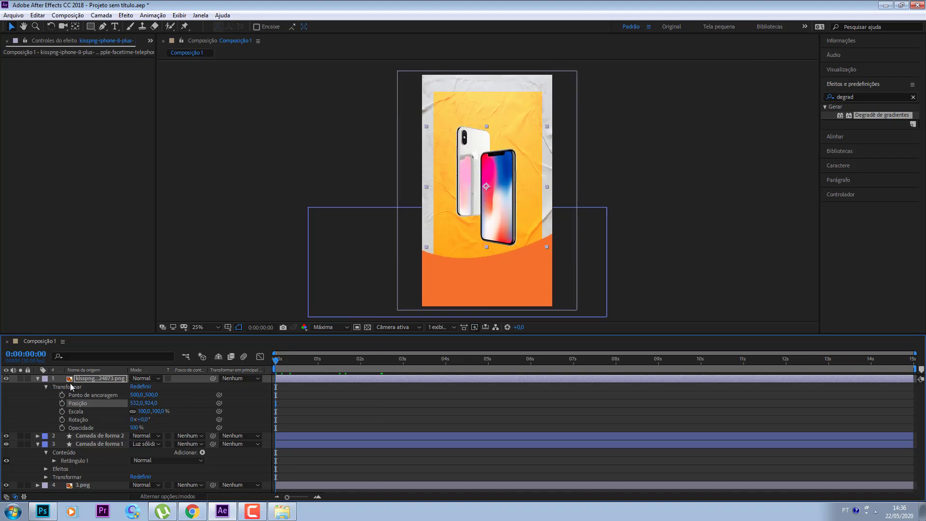
Keyframe the iPhone layer's Position at 532,924 and move that keyframe to about 1.5 s
left_click(38, 444)
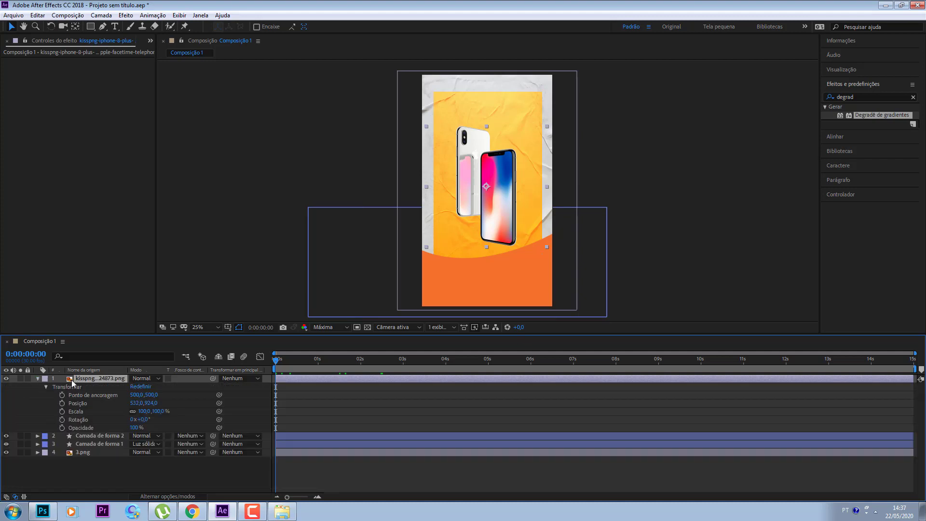
left_click(62, 404)
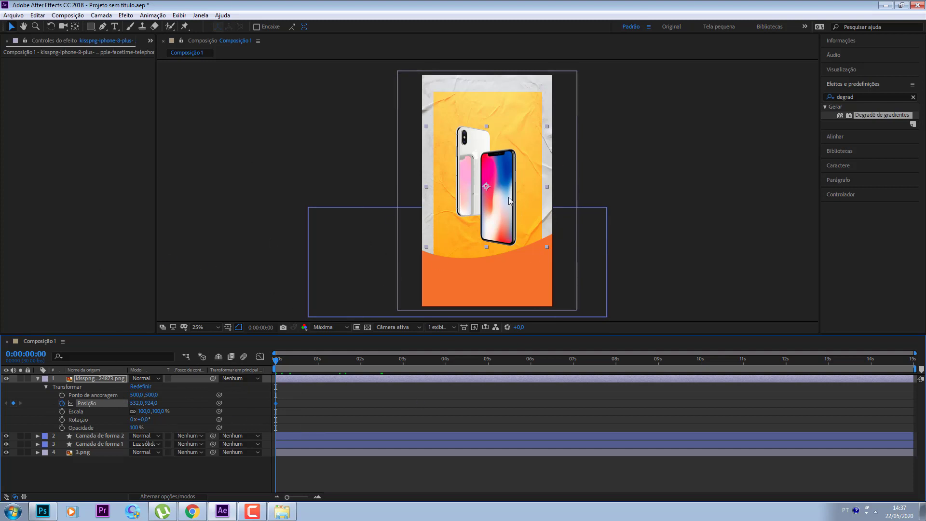
left_click(62, 404)
left_click(63, 404)
mouse_move(291, 404)
left_mouse_down()
mouse_move(302, 407)
mouse_move(278, 411)
left_mouse_up()
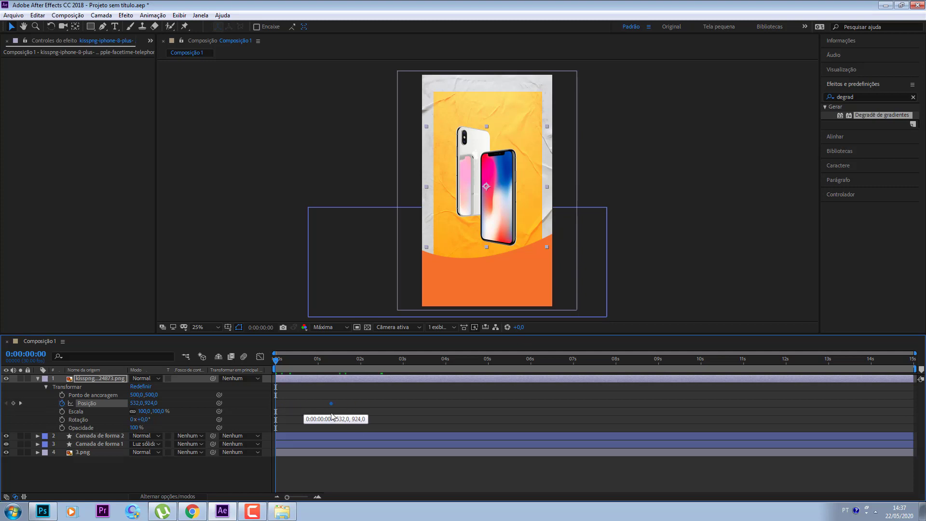
left_click_drag(331, 415, 330, 413)
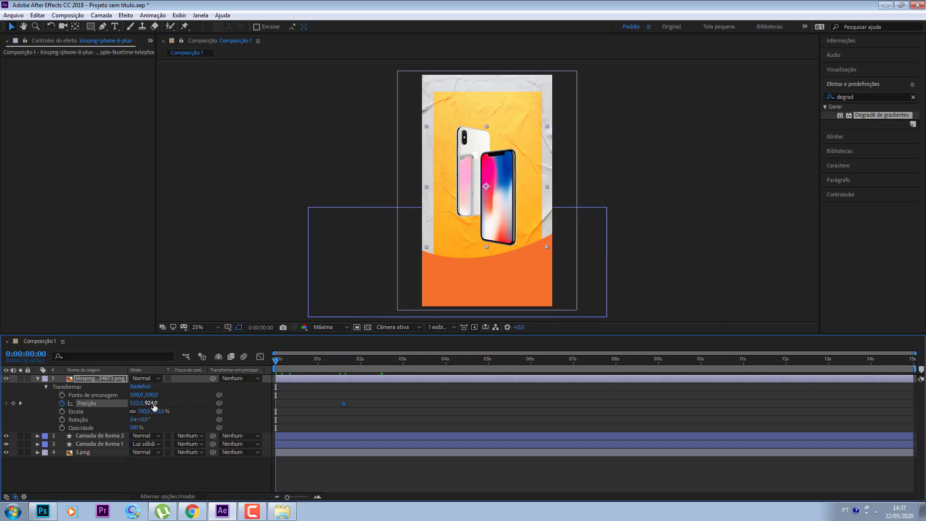
key("Return")
At 0 s, push the phone off-frame left to X -456, then select both Position keyframes
left_click_drag(137, 403, 73, 396)
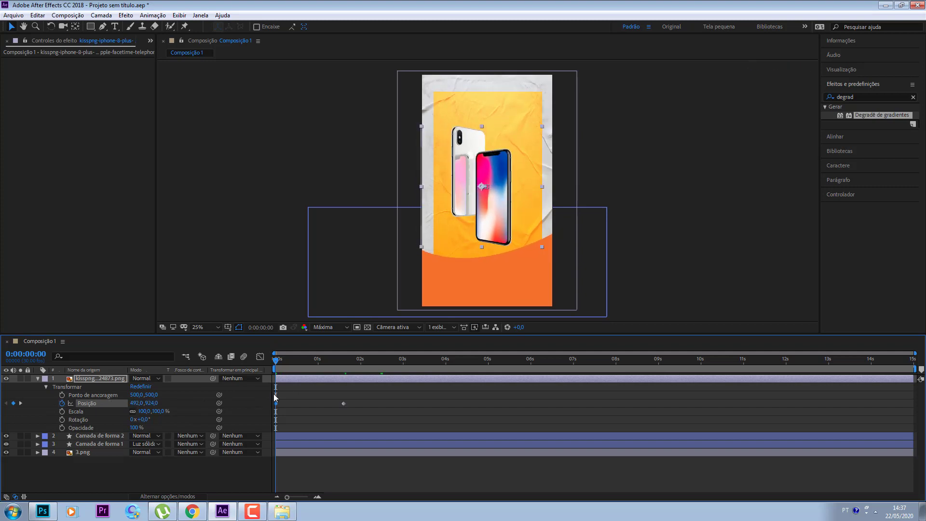
left_click(462, 198)
mouse_move(462, 199)
left_mouse_down()
mouse_move(484, 204)
mouse_move(368, 204)
left_mouse_up()
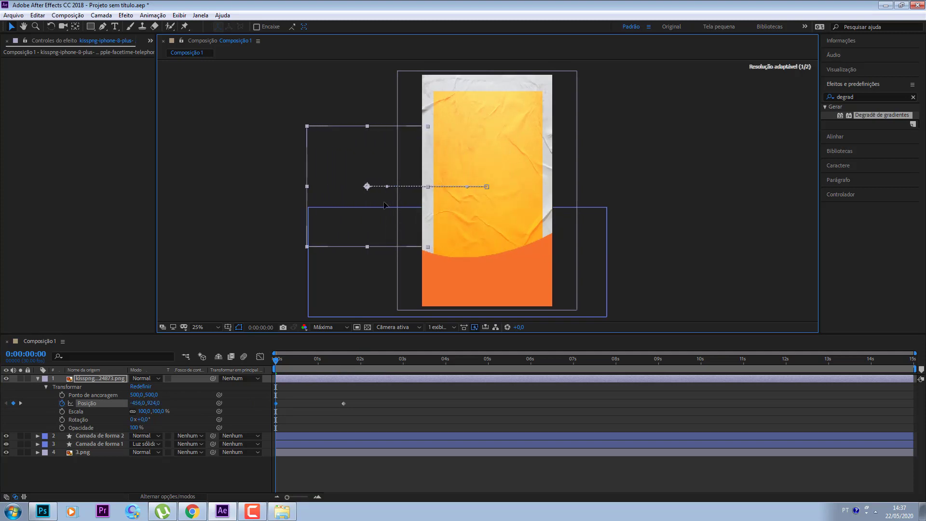
left_click(382, 401)
left_click_drag(291, 409, 318, 409)
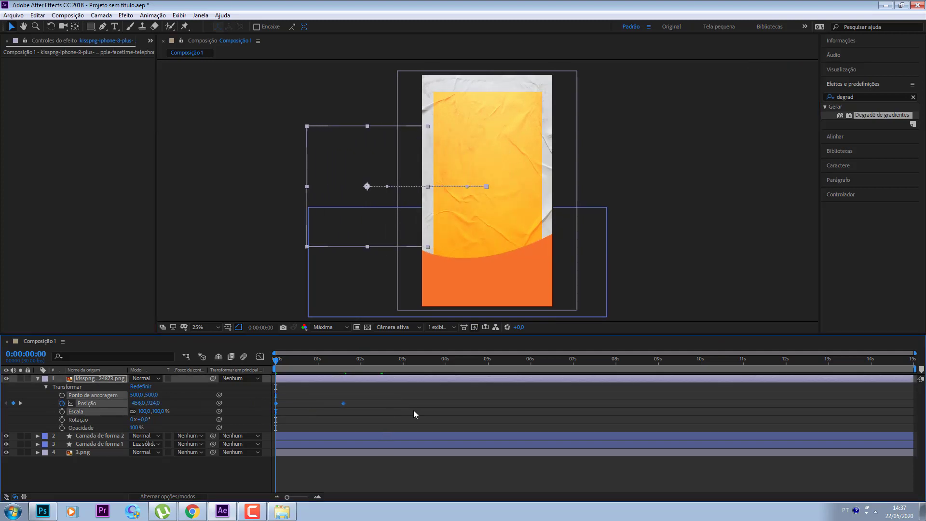
left_click(398, 400)
left_click_drag(412, 391, 281, 410)
Apply Easy Ease to both Position keyframes and preview the slide-in
right_click(277, 405)
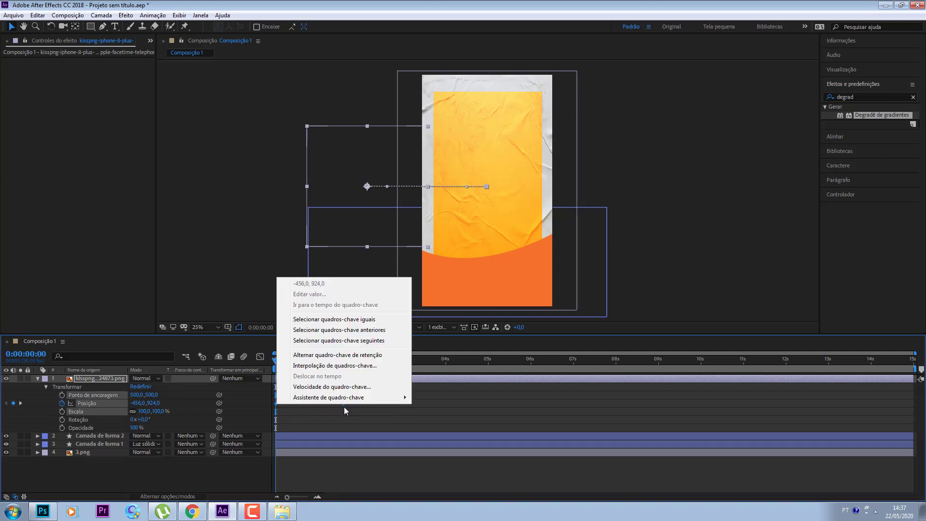
mouse_move(381, 397)
left_click(440, 397)
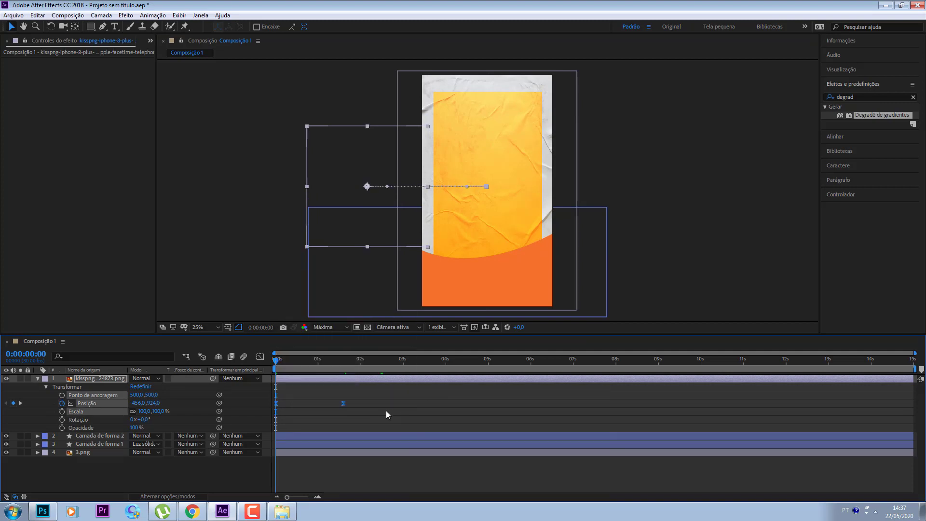
key("space")
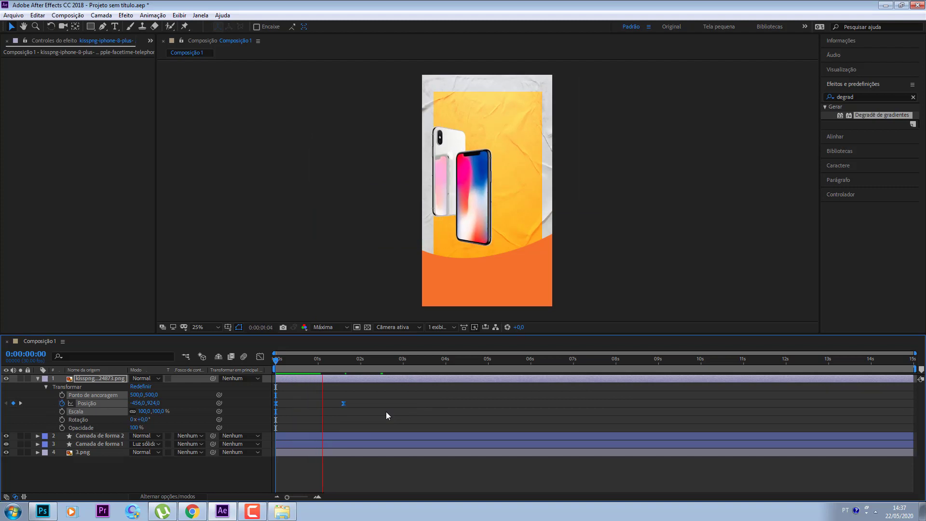
key("space")
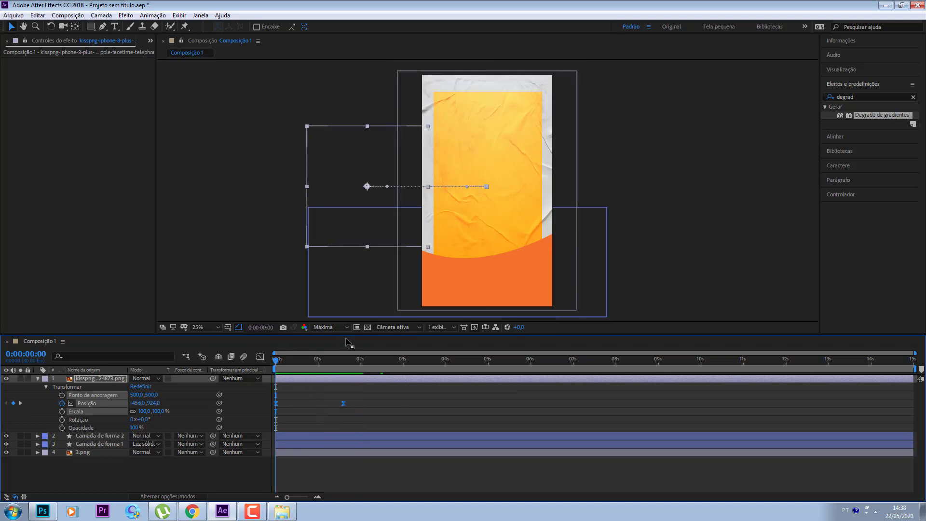
Set preview resolution to Quarter, replay the slide-in, and return to the first frame
left_click(340, 327)
left_click(332, 383)
key("space")
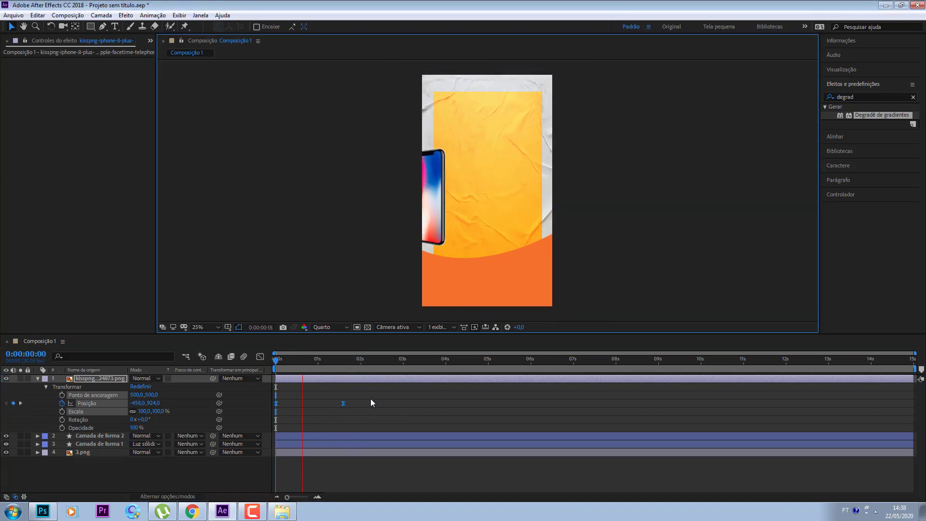
key("space")
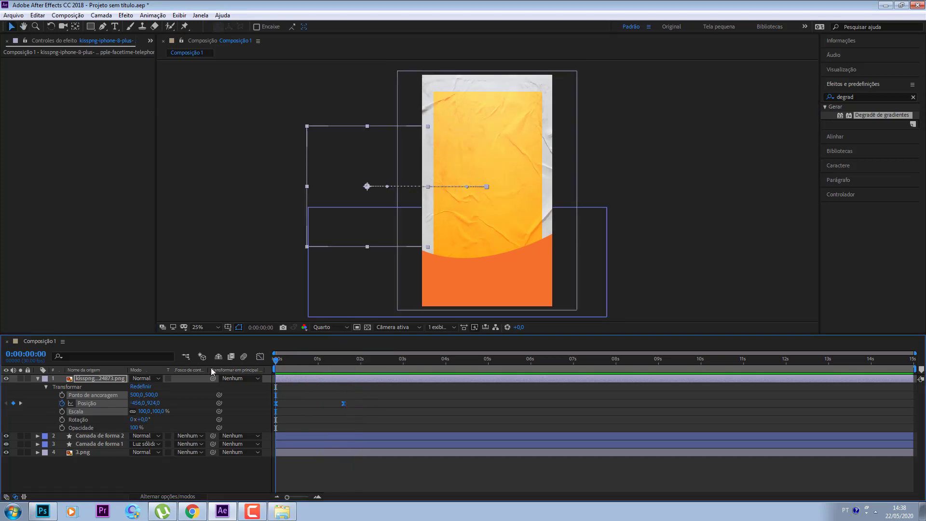
key("space")
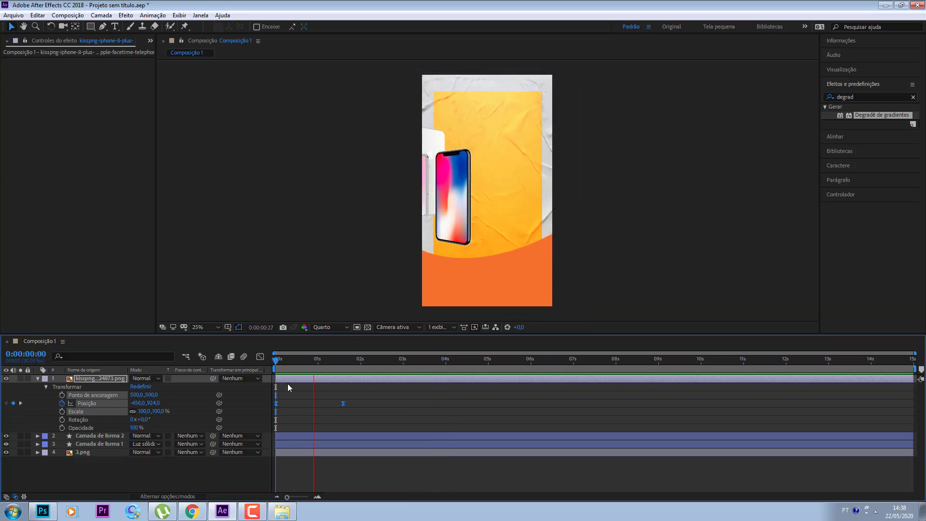
key("space")
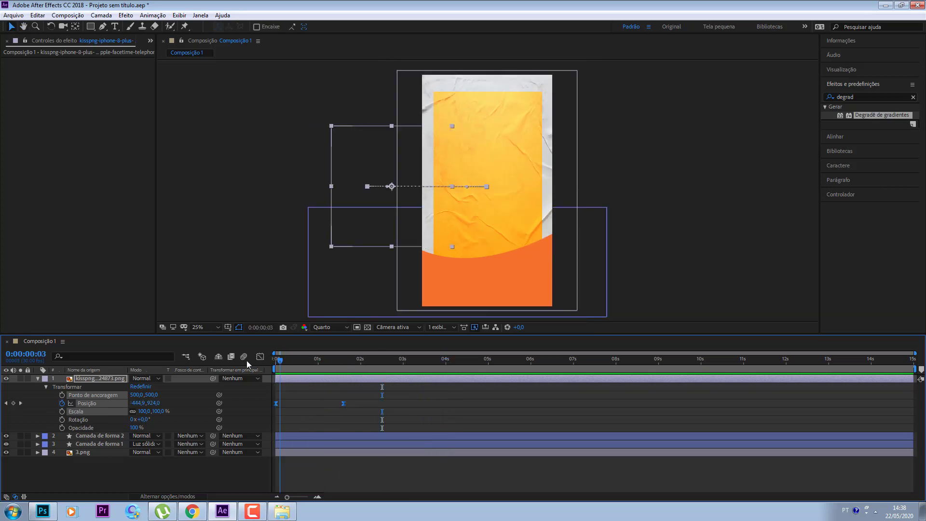
key("Home")
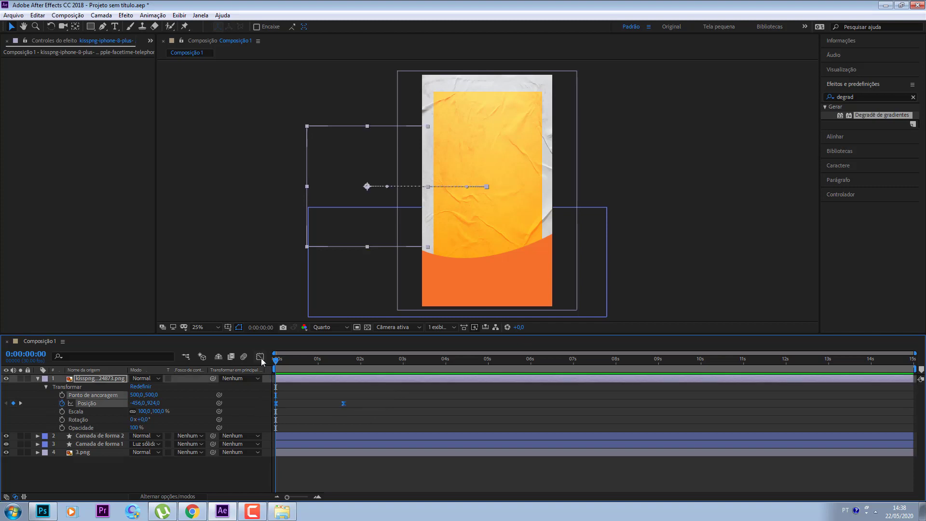
Inspect the Position speed curve, select the keyframe near 1.5 s, and preview
left_click(261, 357)
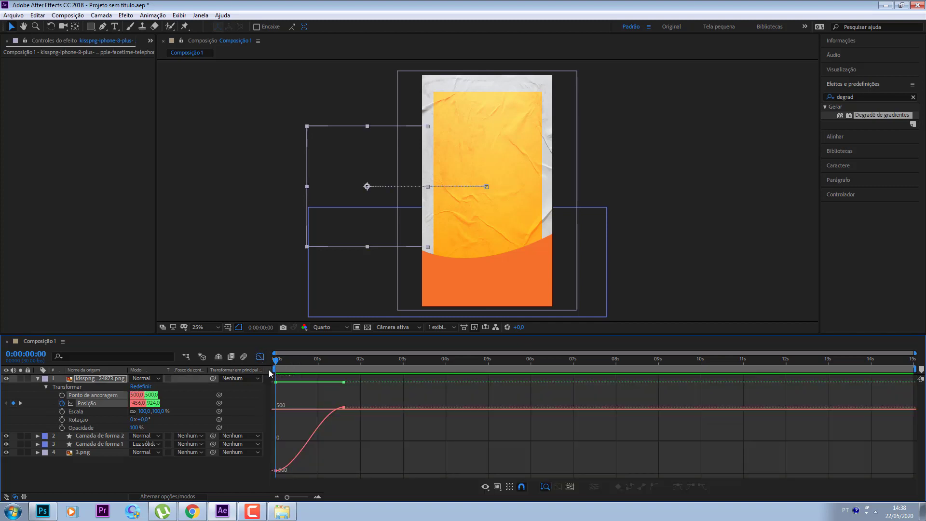
left_click_drag(415, 467, 321, 439)
left_click(279, 469)
left_click_drag(358, 378, 302, 389)
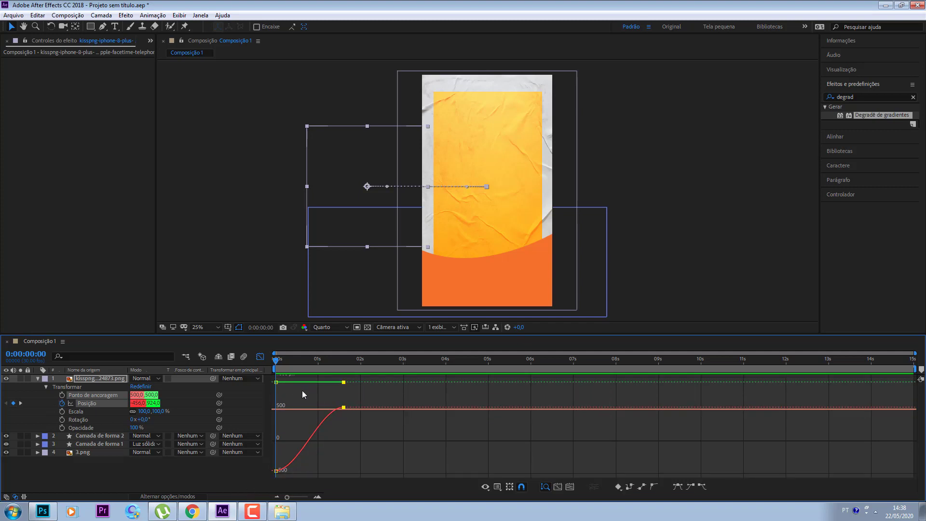
left_click(260, 357)
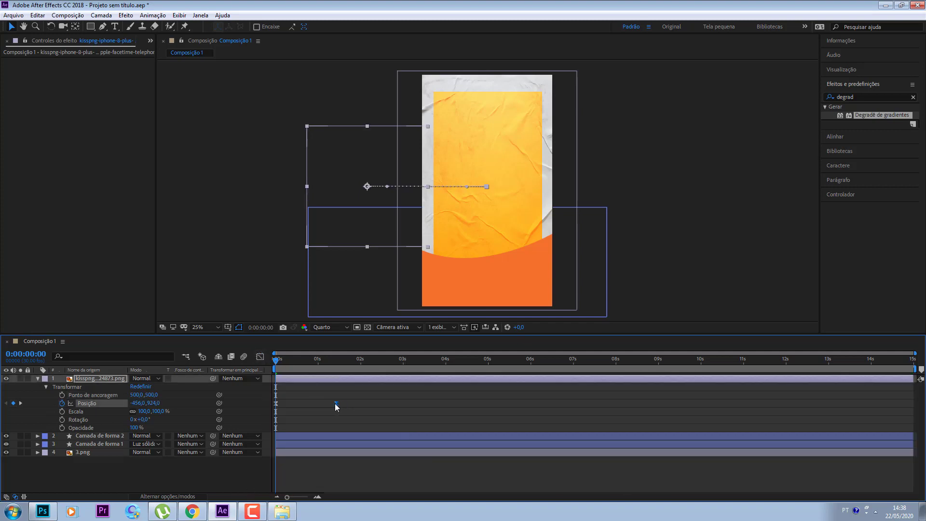
key("space")
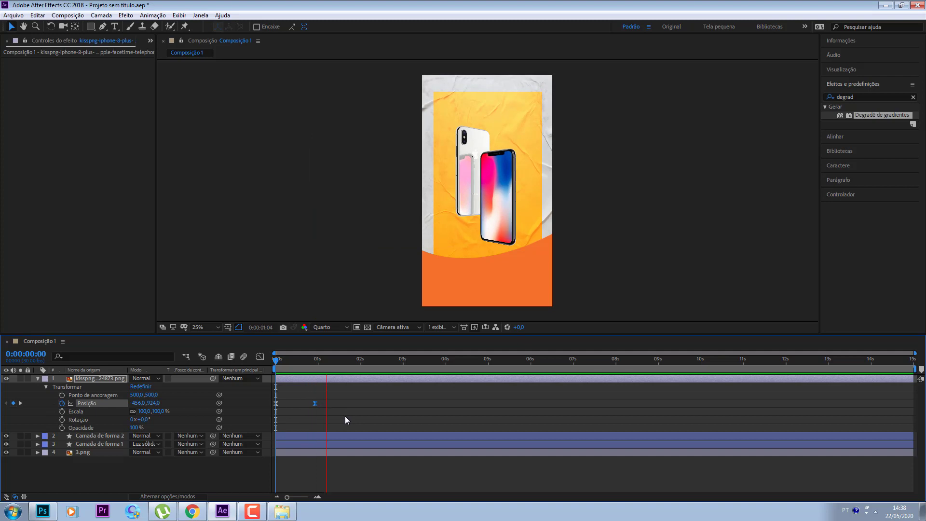
Apply Easy Ease (Atenuação simples) to the ending Position keyframe
left_click(252, 510)
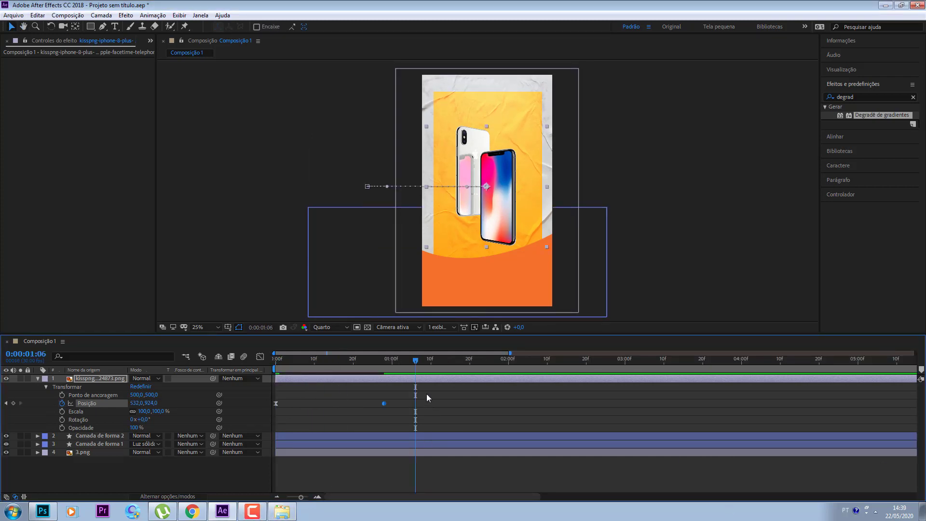
right_click(384, 403)
mouse_move(439, 398)
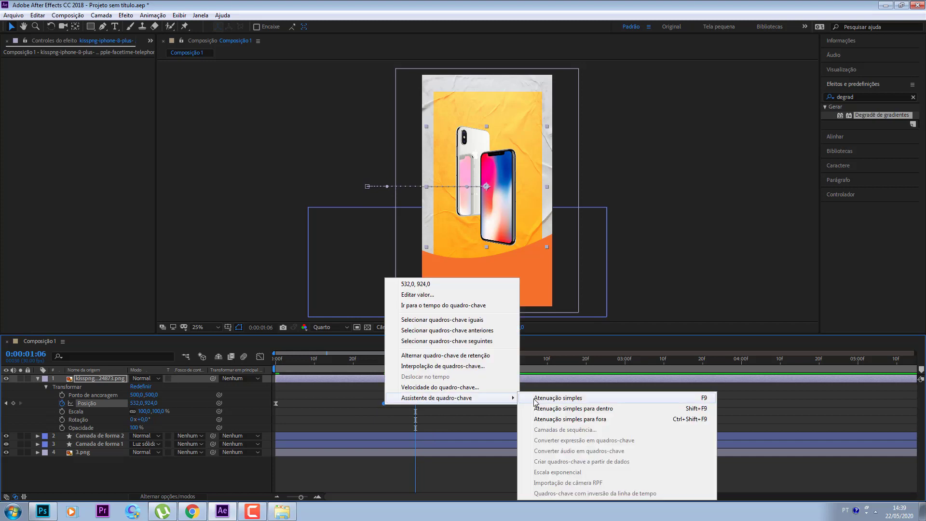
left_click(536, 398)
left_click(251, 511)
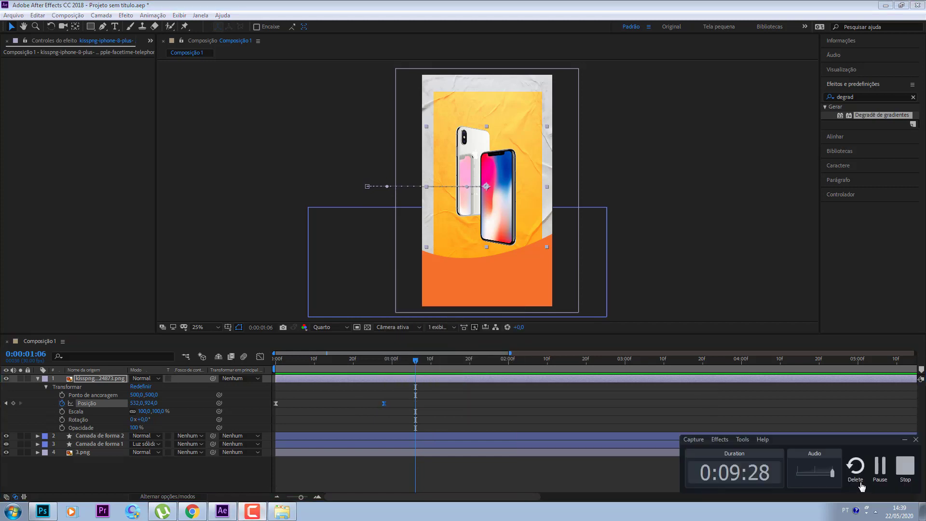
Replay the eased slide-in from the start and reselect both Position keyframes
left_click(880, 466)
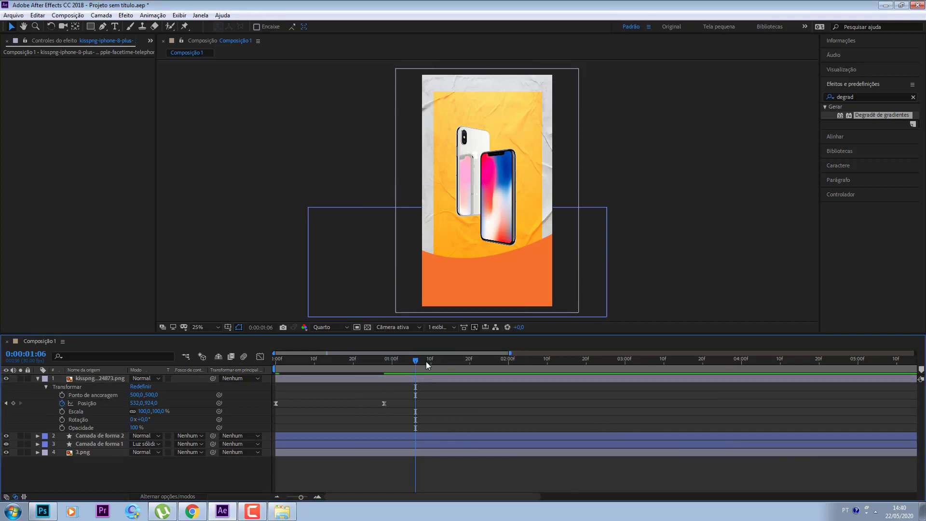
key("Home")
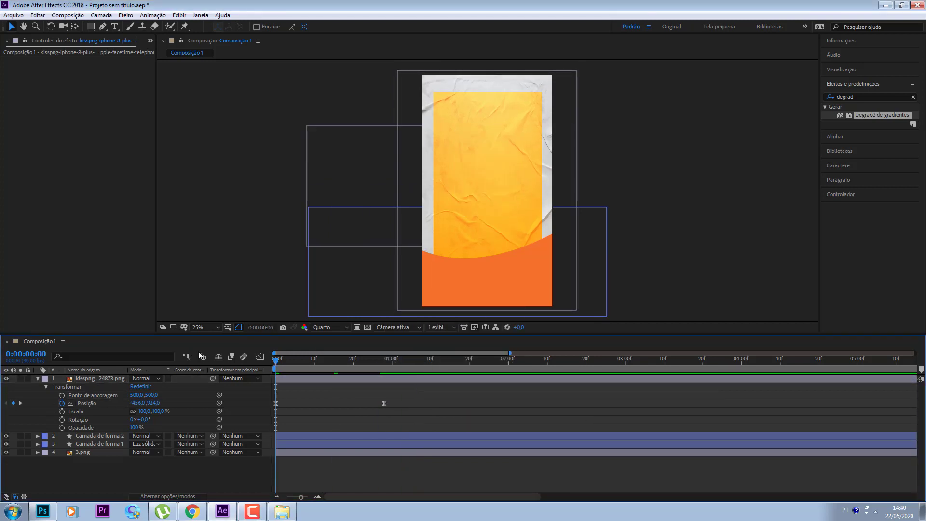
key("space")
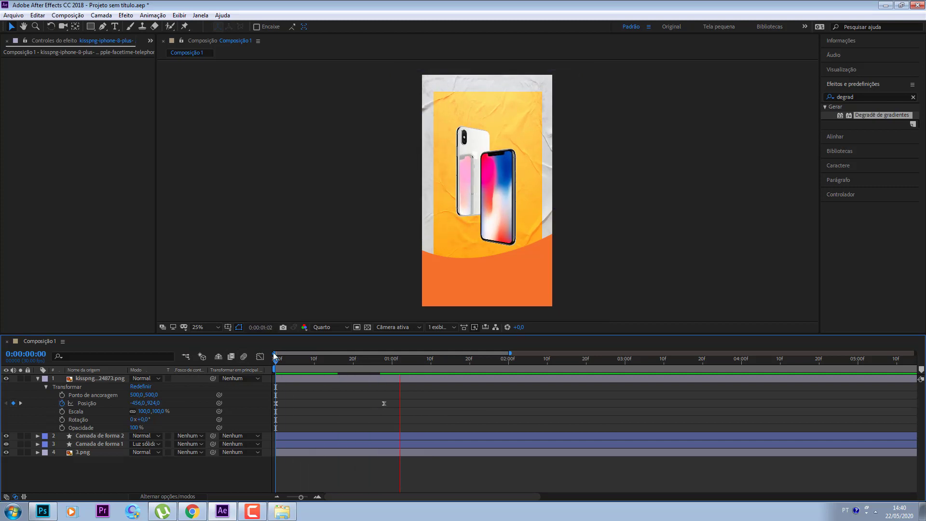
key("space")
left_click_drag(411, 391, 285, 409)
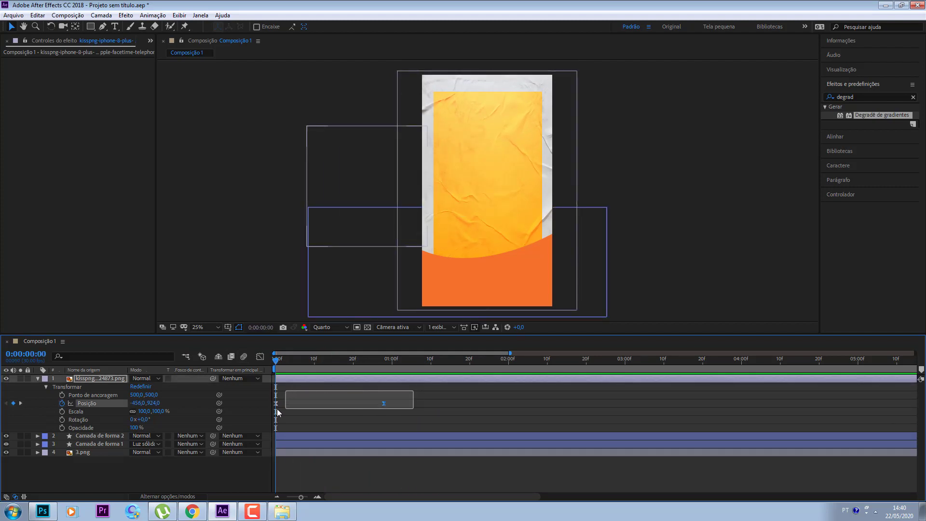
left_click_drag(422, 394, 256, 413)
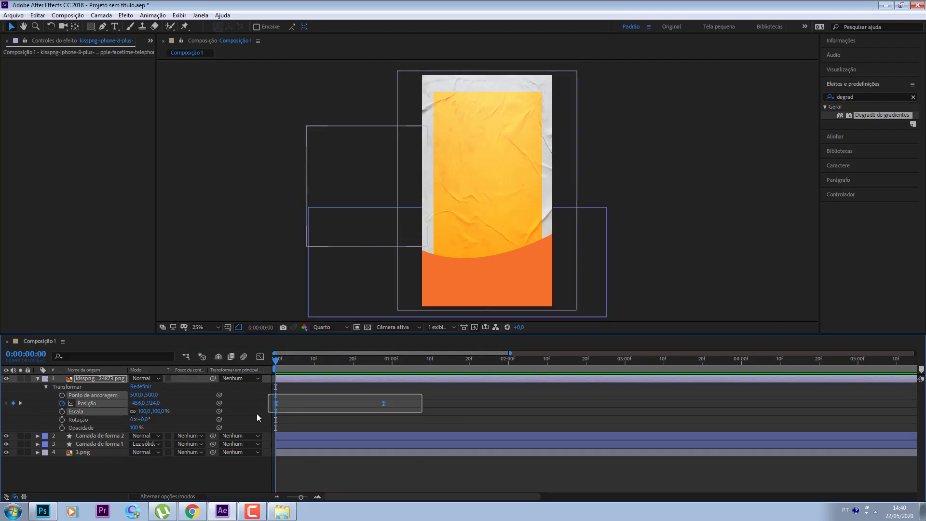
Open the Graph Editor and try marquee-selecting the phone's keyframes on the curves
left_click(260, 356)
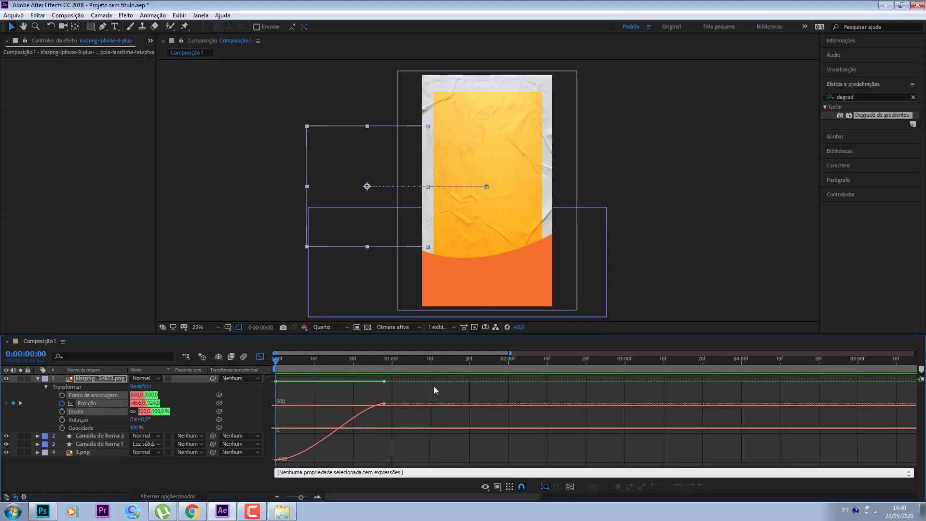
left_click_drag(433, 385, 230, 454)
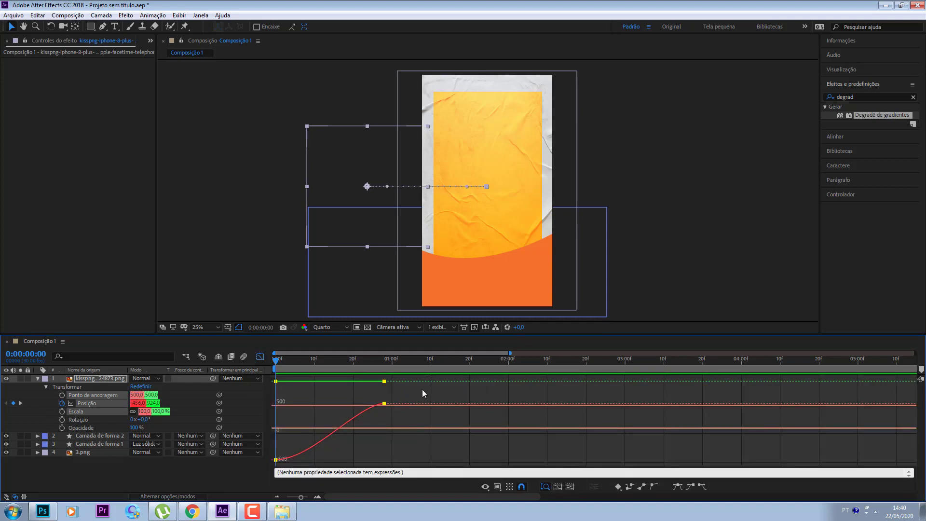
left_click_drag(419, 388, 243, 449)
left_click(400, 399)
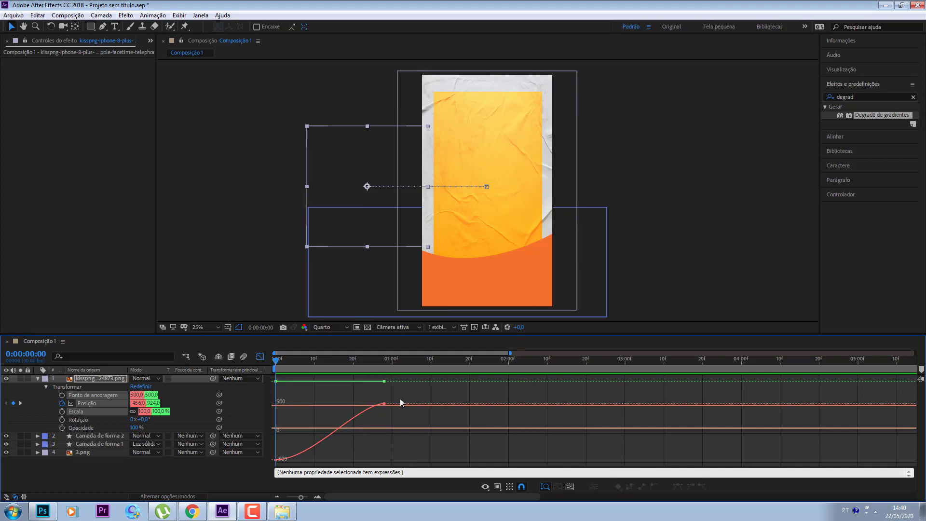
left_click_drag(410, 386, 264, 450)
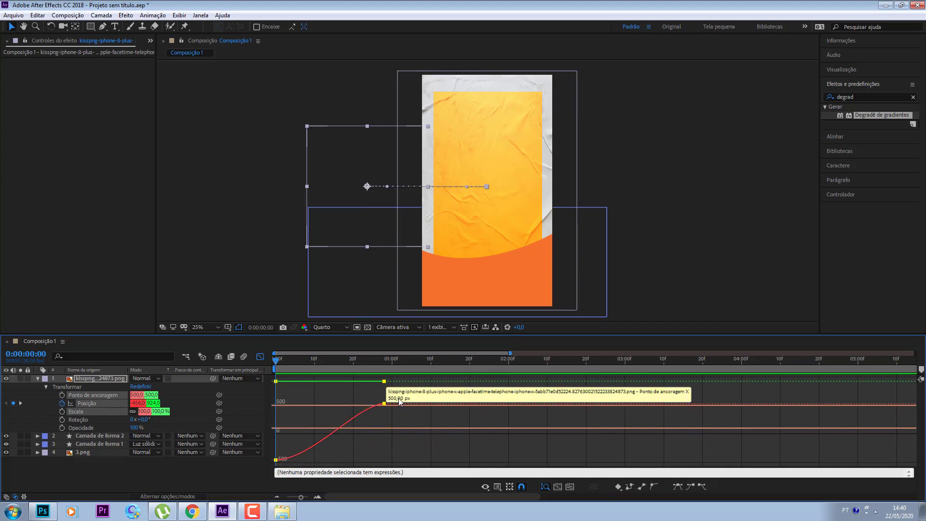
left_click_drag(420, 386, 272, 456)
left_click(418, 393)
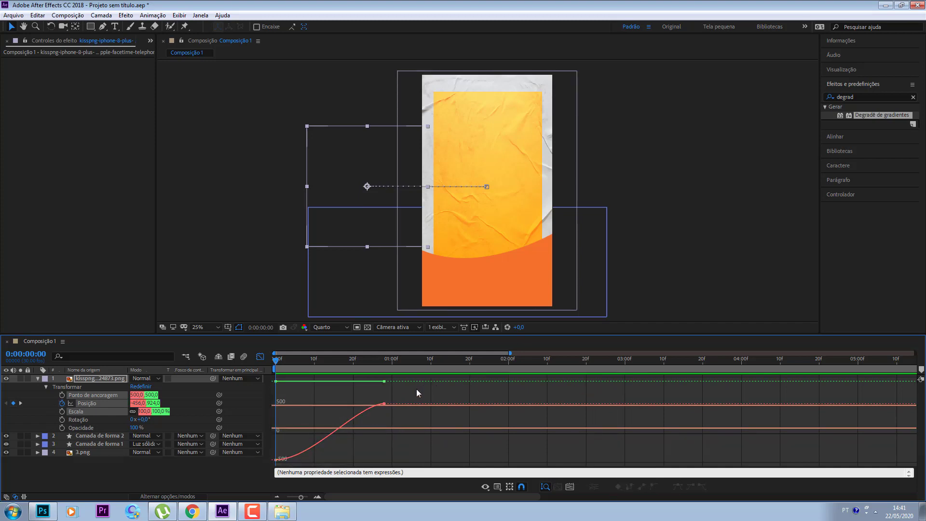
left_click(262, 360)
Drop Escala from the graph and select only Posição so its curve is shown
left_click(387, 398)
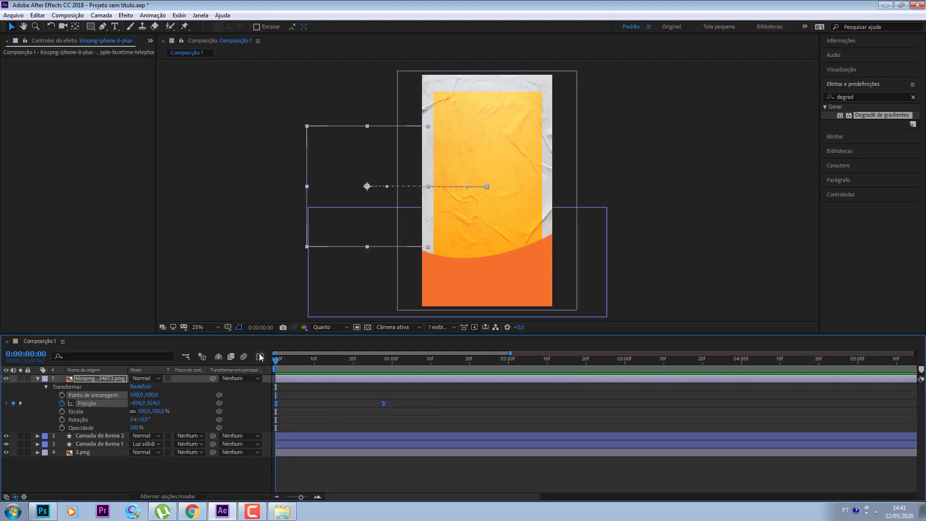
key("shift+F3")
left_click(260, 357)
left_click_drag(424, 393, 258, 419)
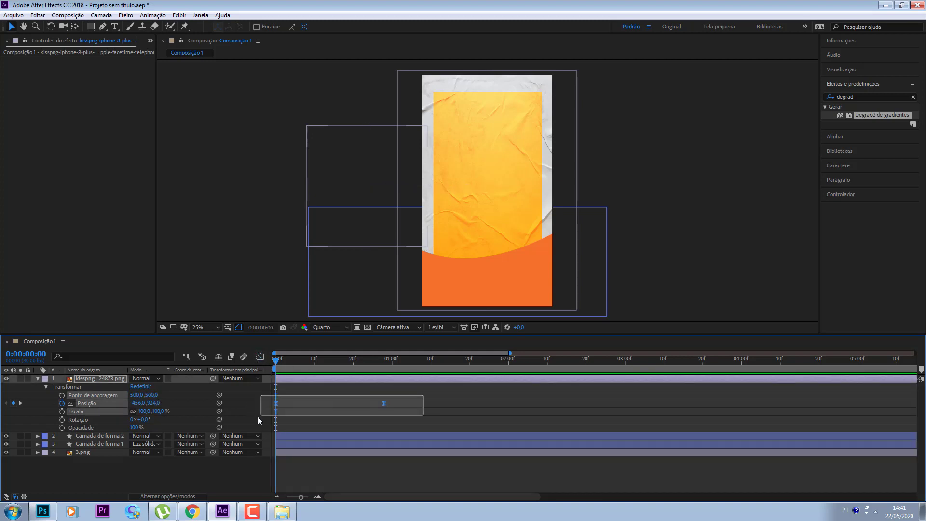
left_click(468, 401)
left_click_drag(469, 404, 264, 409)
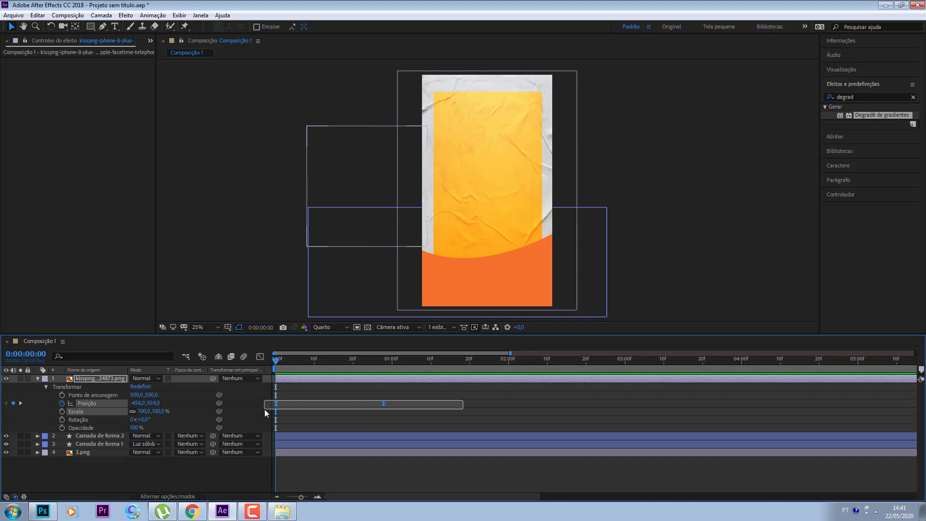
left_click(260, 357)
Switch to Edit Speed Graph, select both Position keyframes, and sharpen the speed peak
left_click(498, 486)
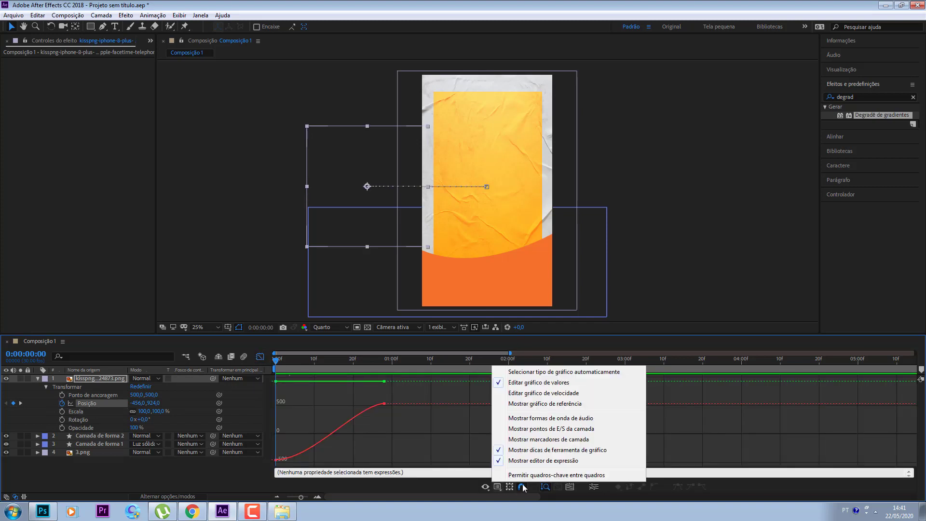
left_click(551, 396)
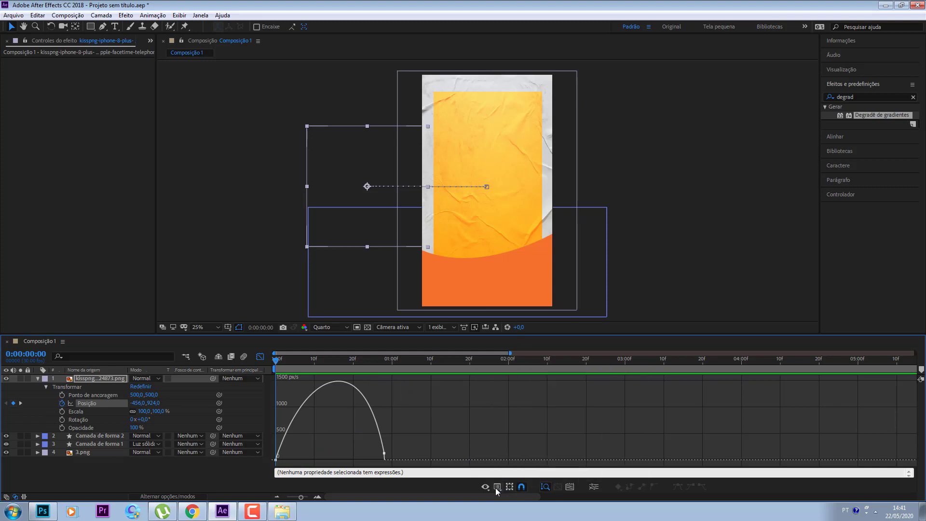
left_click_drag(451, 374, 270, 471)
left_click_drag(371, 454, 356, 456)
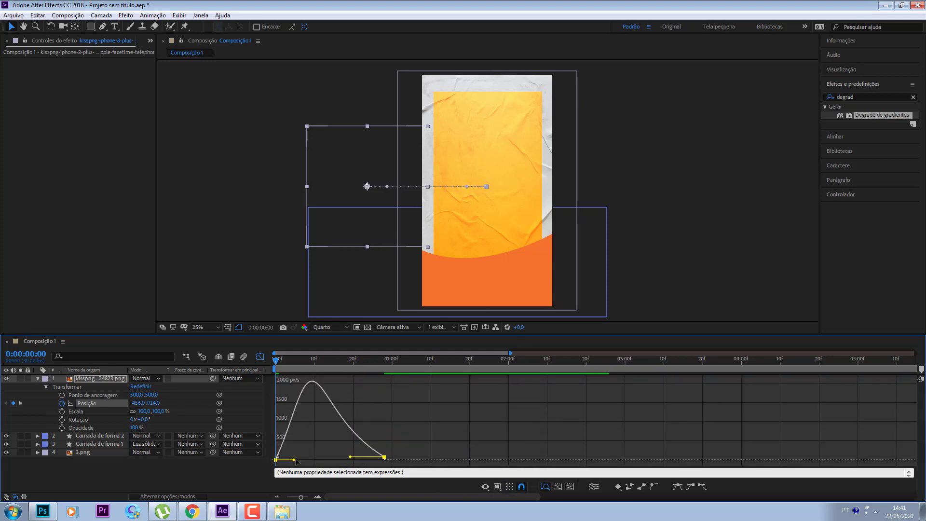
left_click_drag(294, 459, 285, 463)
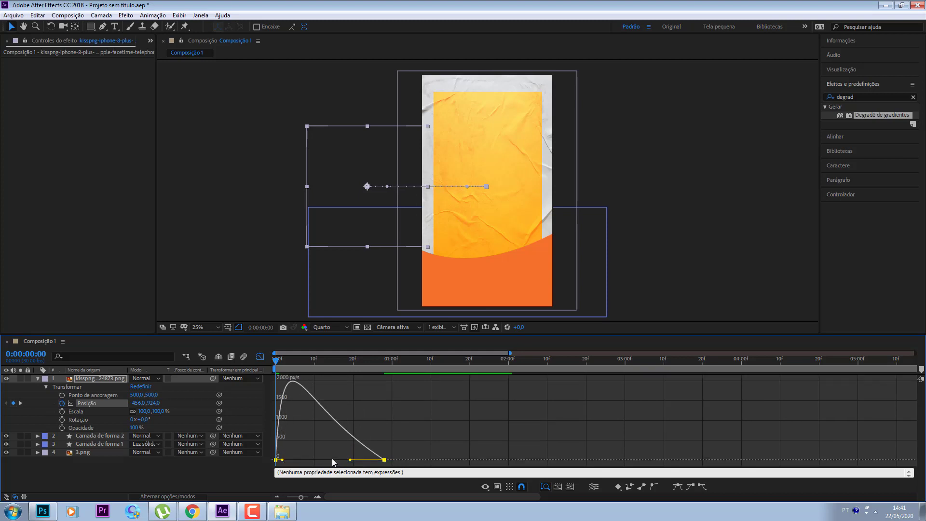
Move the ending Position keyframe earlier and preview the slide-in
left_click(260, 357)
key("space")
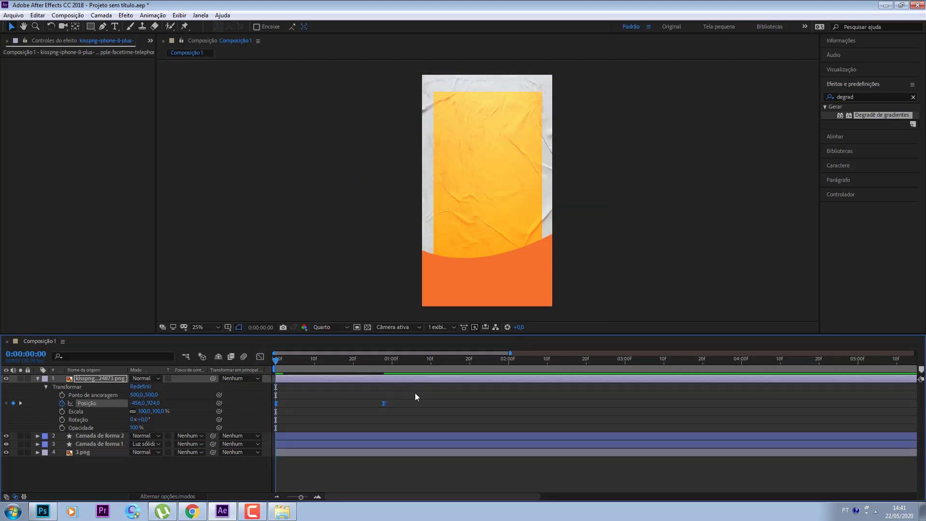
left_click_drag(384, 403, 357, 403)
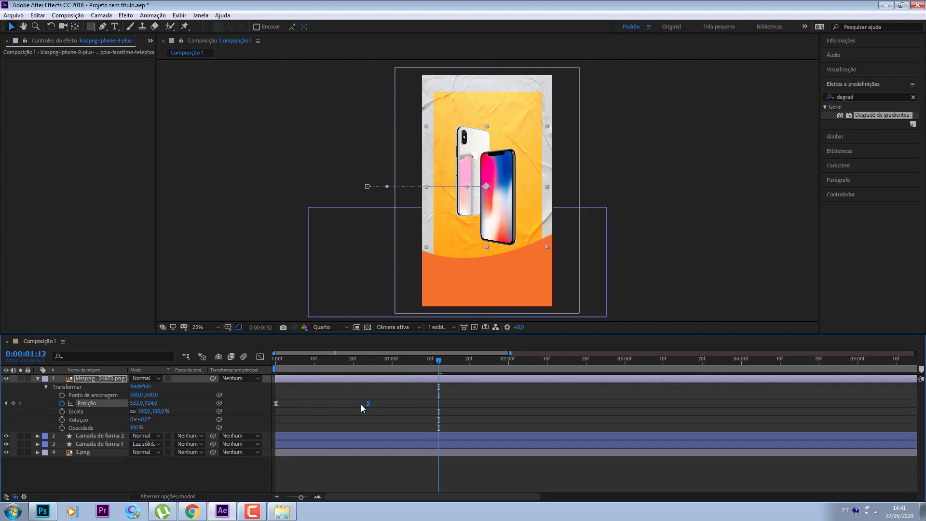
key("space")
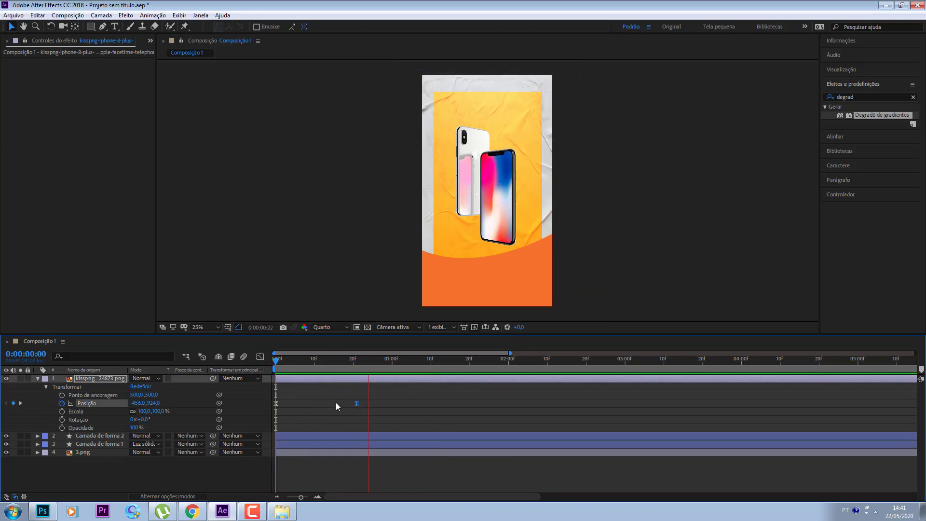
key("space")
key("space")
Lengthen the ending keyframe's ease influence to soften the stop, then replay from the start
left_click(260, 357)
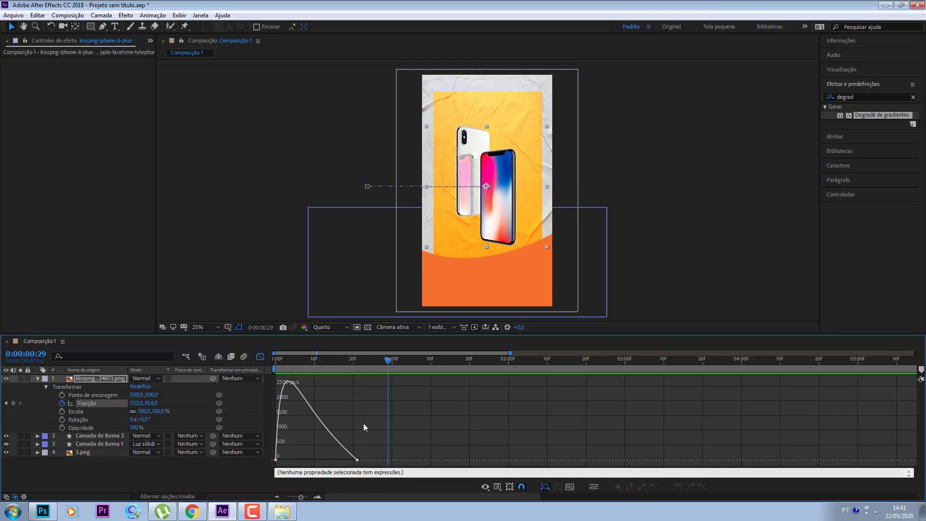
left_click_drag(375, 438, 271, 464)
left_click_drag(330, 458, 334, 436)
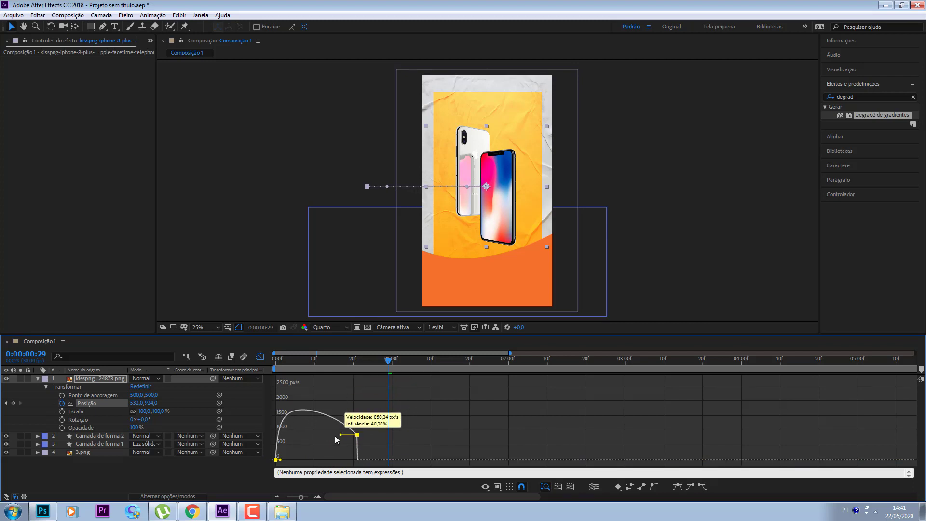
left_click_drag(335, 436, 322, 442)
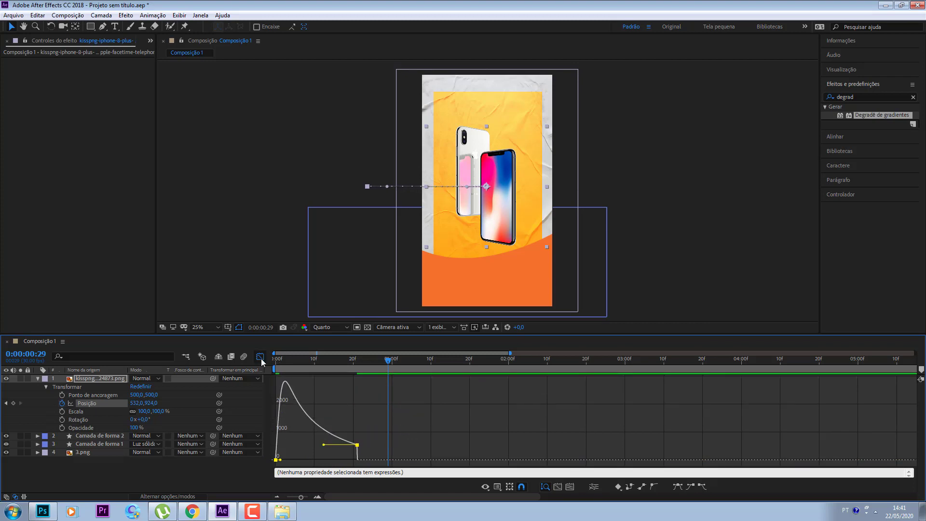
left_click(260, 357)
key("Home")
key("space")
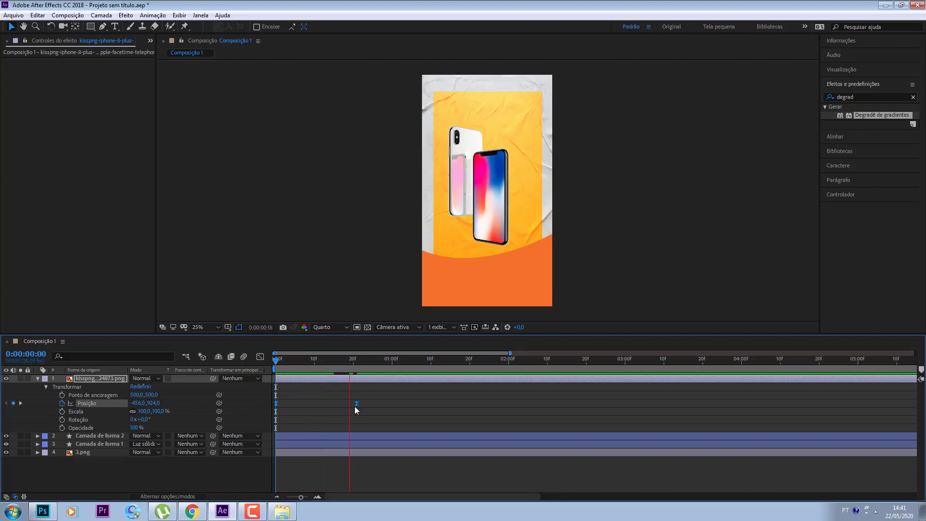
Undo the last curve change and the earlier keyframe move, then preview again
left_click(262, 357)
key("ctrl+z")
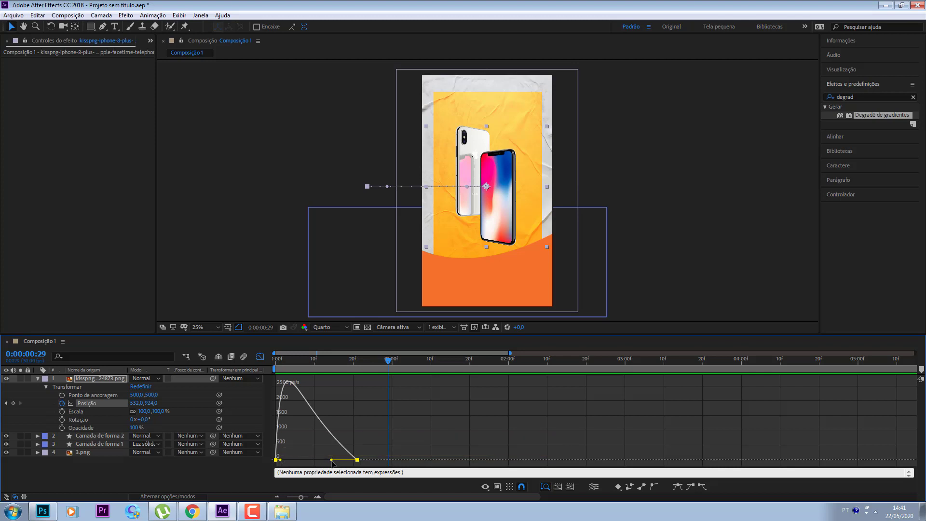
key("ctrl+z")
key("space")
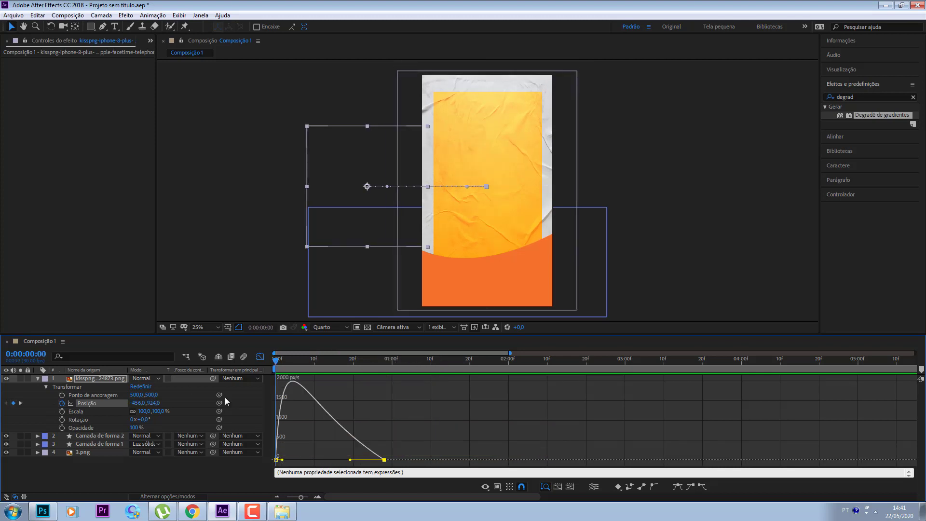
key("space")
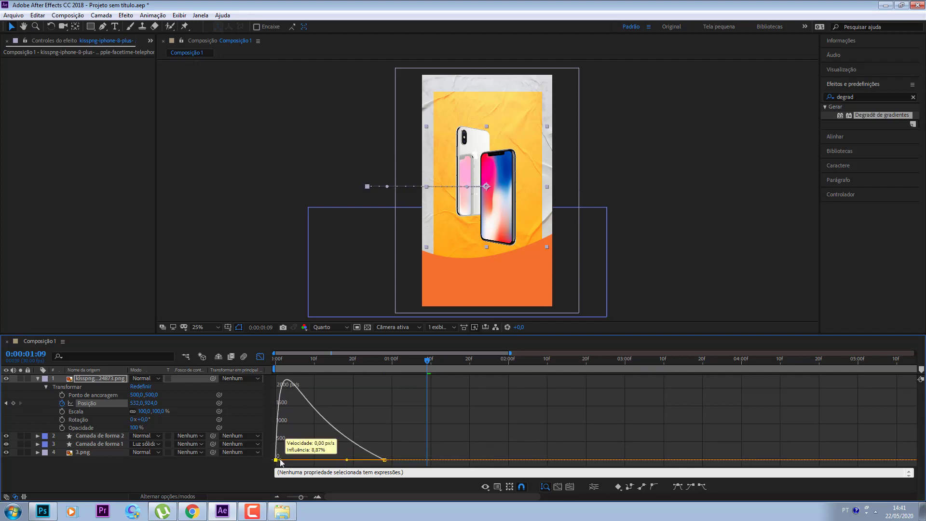
Adjust the starting keyframe's ease influence, preview, and fine-tune the fast start
left_click_drag(277, 460, 295, 459)
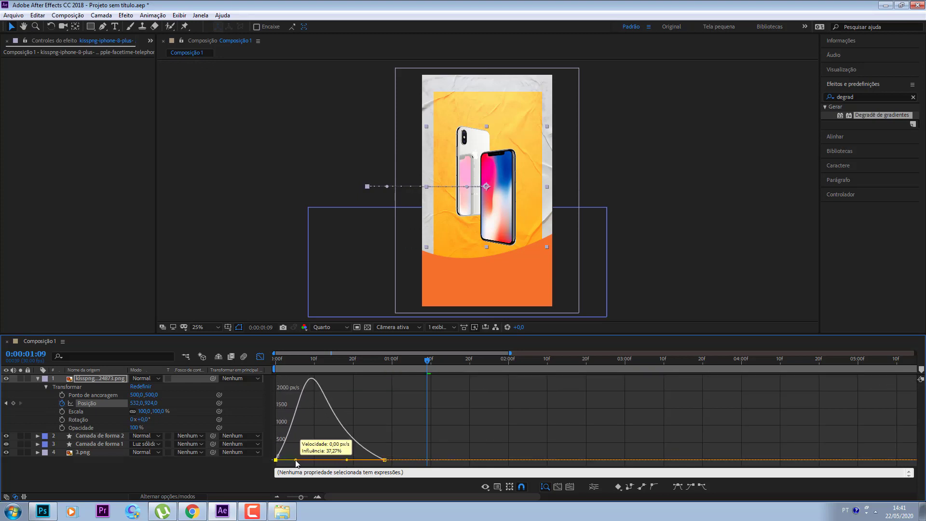
key("space")
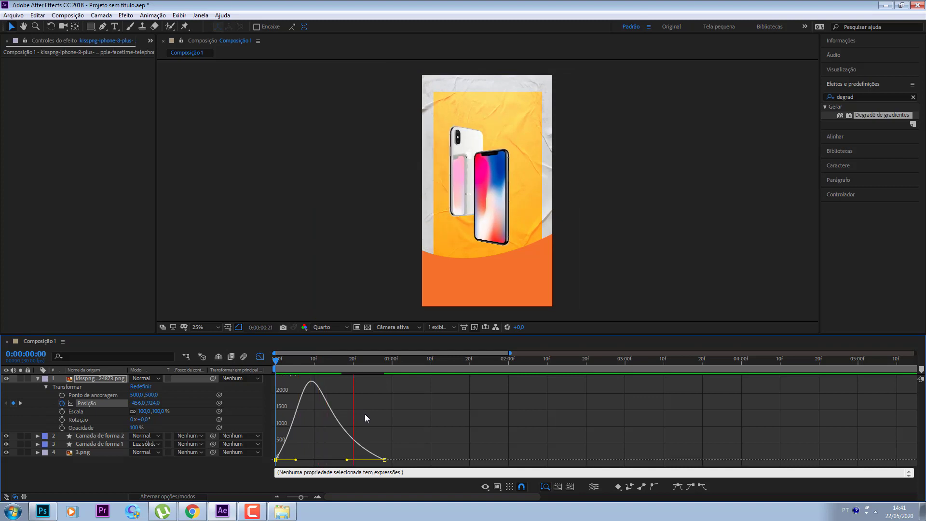
key("space")
mouse_move(347, 460)
left_mouse_down()
mouse_move(383, 461)
mouse_move(284, 464)
left_mouse_up()
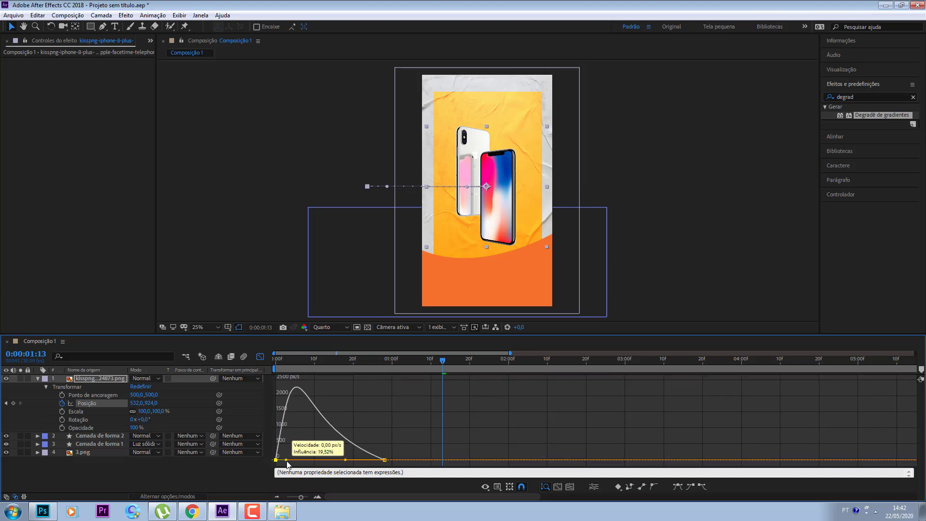
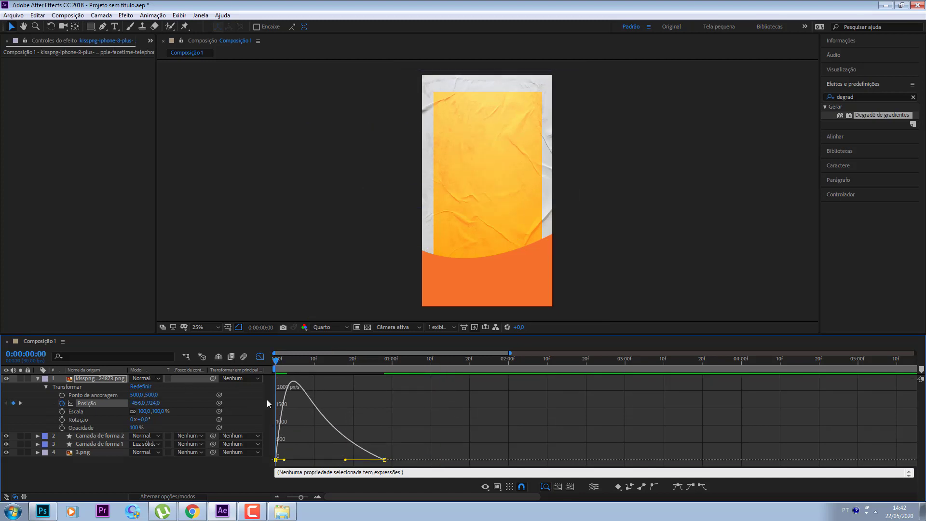
Steepen the phone's Position speed curve into its final keyframe, previewing the sharper slide-in twice
left_click_drag(345, 460, 357, 450)
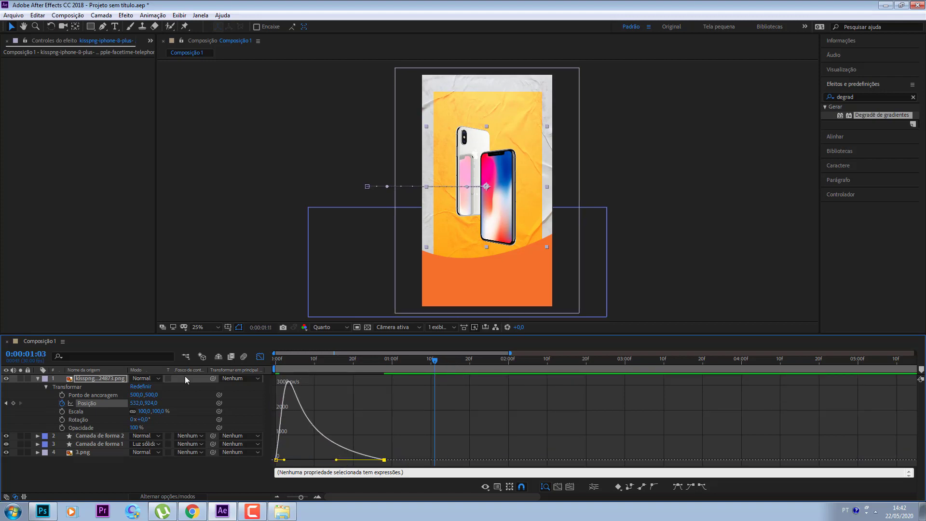
key("space")
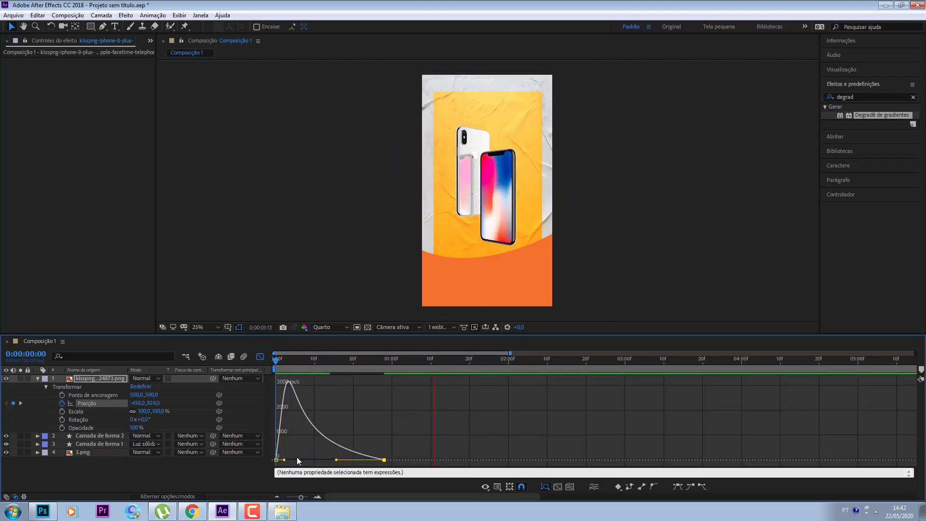
key("space")
left_click_drag(407, 425, 331, 460)
key("space")
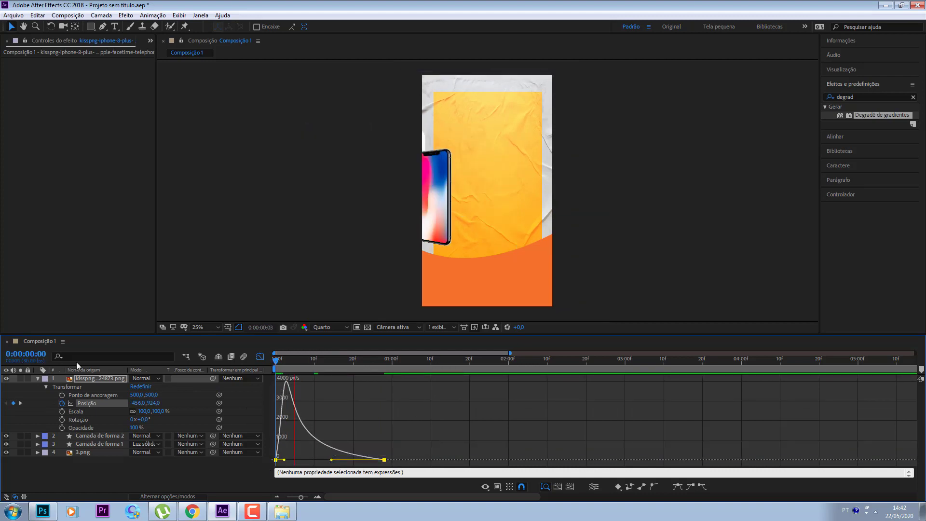
key("space")
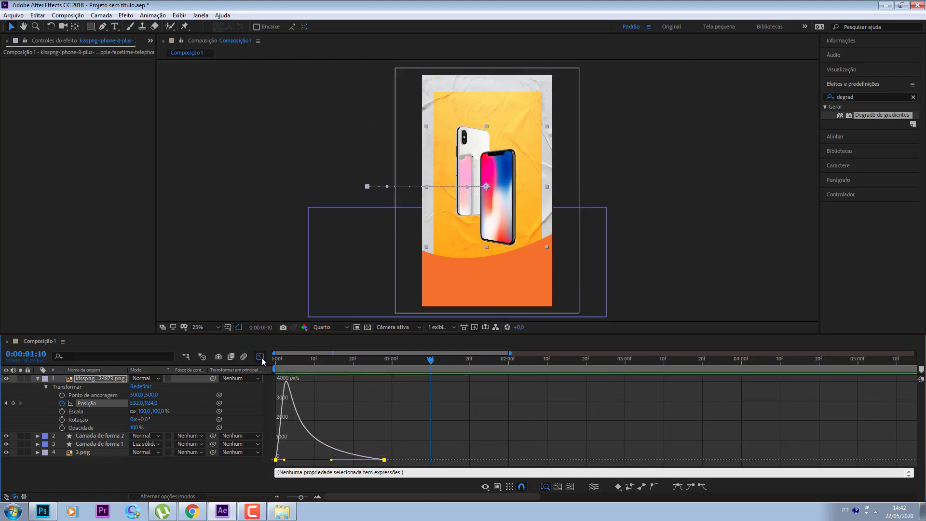
left_click(260, 357)
Preview the slide-in and park the playhead a few frames after the phone lands
left_click_drag(439, 363, 85, 366)
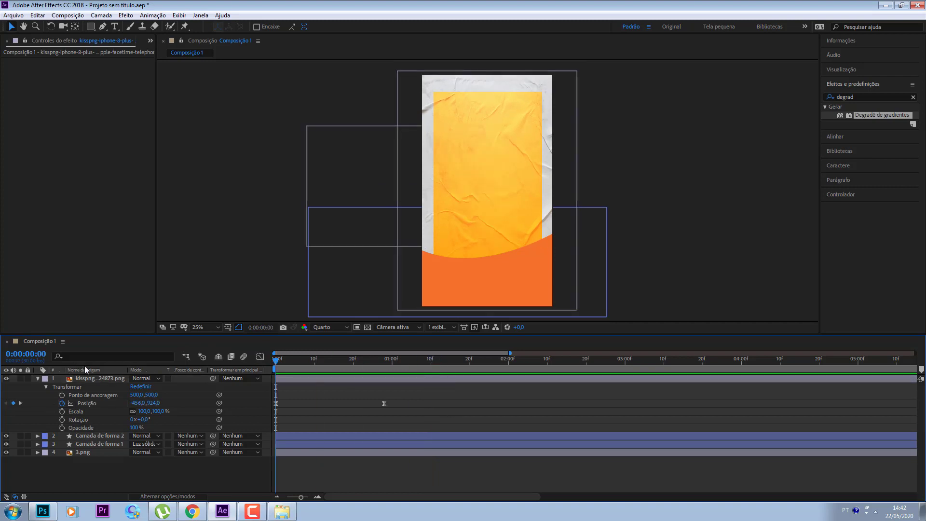
key("space")
key("space")
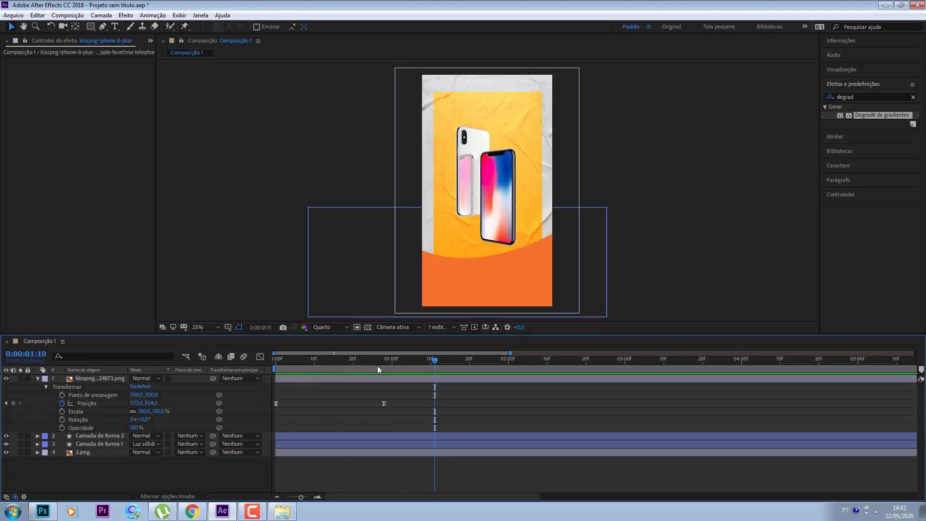
key("space")
left_click(402, 379)
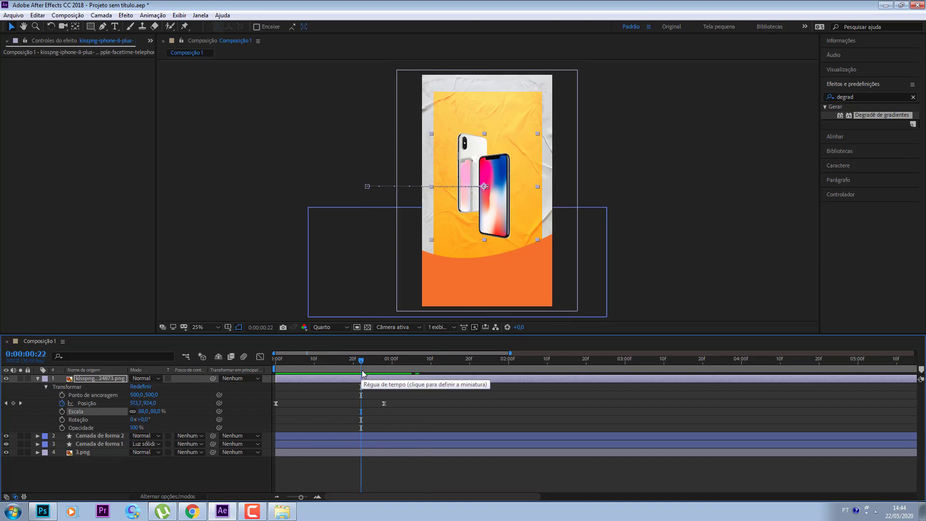
left_click_drag(361, 369, 257, 369)
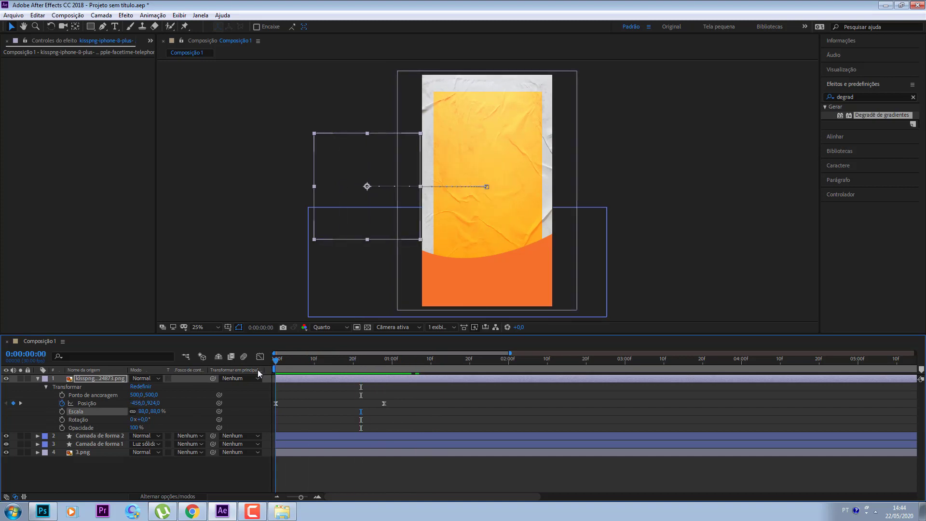
key("space")
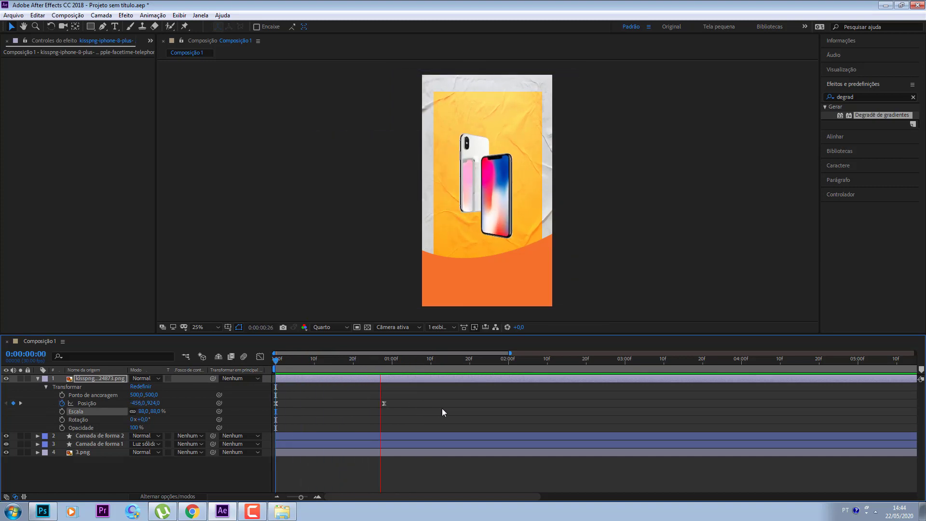
left_click(378, 370)
left_click_drag(378, 370, 384, 371)
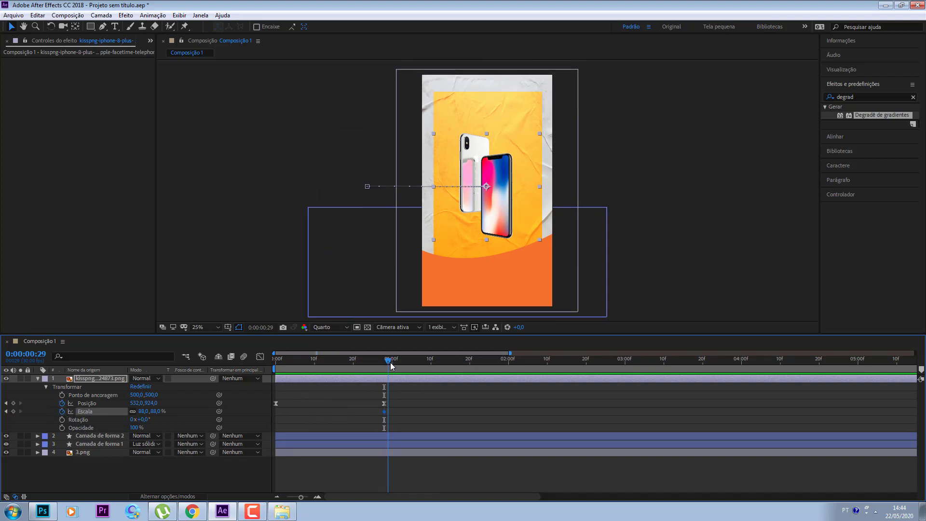
left_click_drag(385, 365, 402, 368)
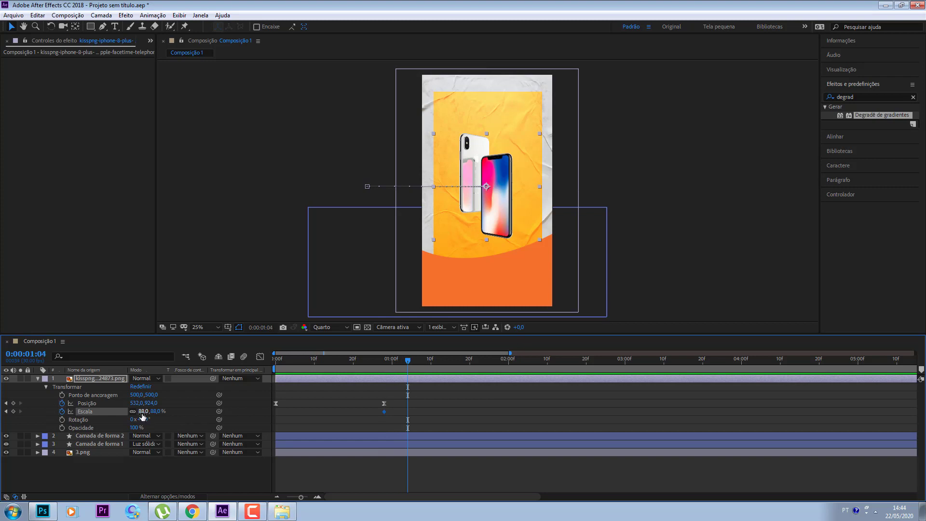
Add a 96% scale keyframe, then paste a copy of the 88% keyframe after it
left_click_drag(144, 413, 146, 413)
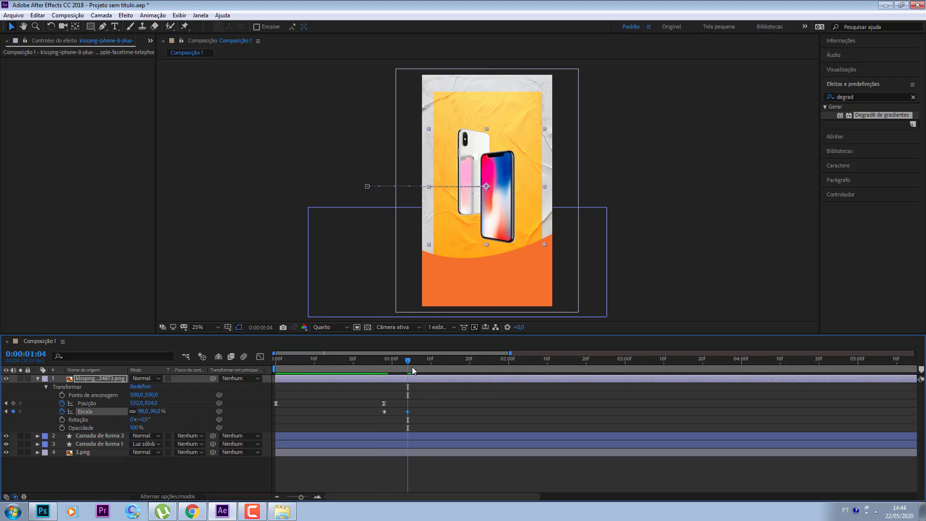
left_click_drag(411, 366, 430, 366)
left_click(384, 412)
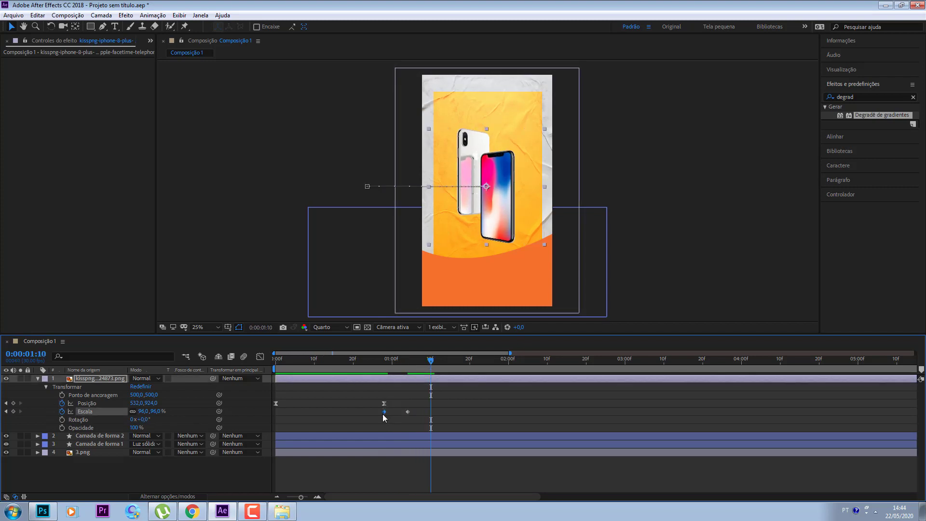
key("ctrl+c")
key("ctrl+v")
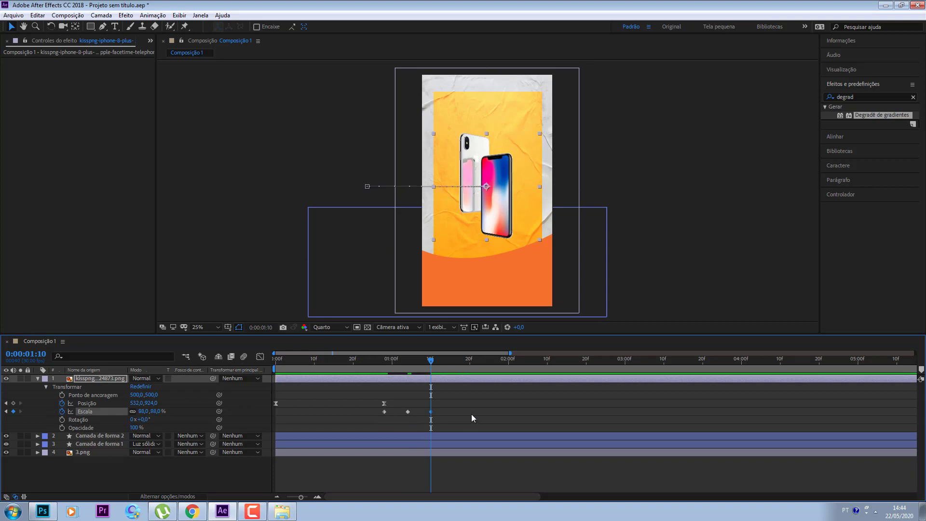
Apply Easy Ease to the three scale keyframes, check their speed graph, and preview the pulse
left_click_drag(471, 414, 398, 412)
right_click(408, 411)
mouse_move(483, 407)
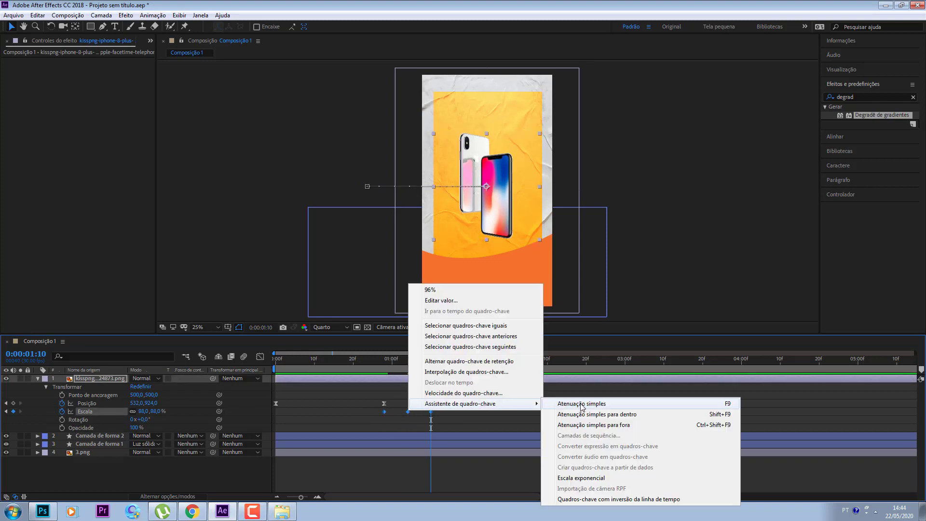
left_click(560, 407)
left_click(261, 357)
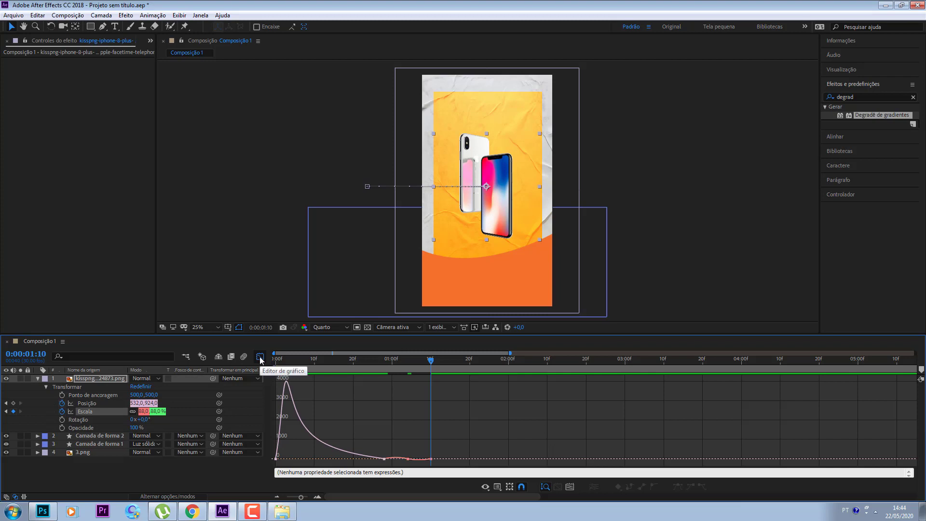
left_click(260, 357)
left_click_drag(430, 360, 365, 360)
key("space")
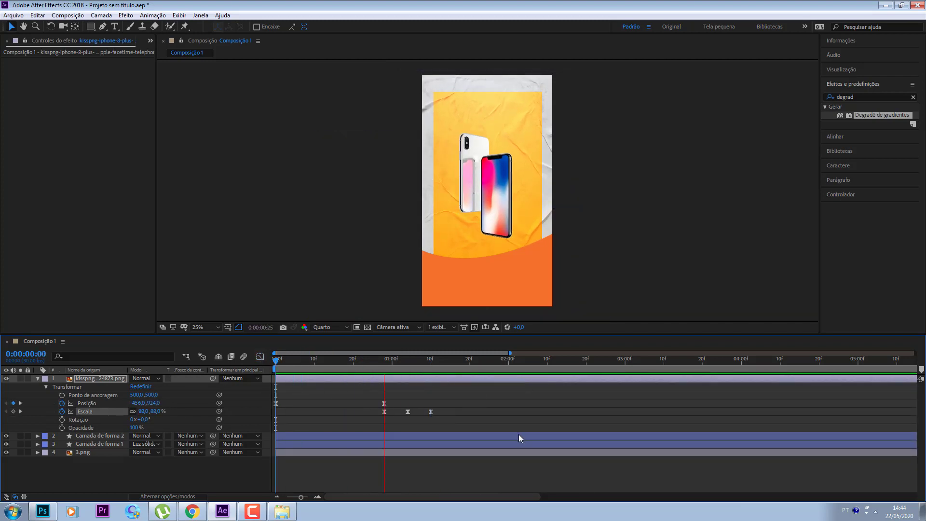
Retime the last scale keyframe, pushing it later then back earlier, previewing each change
left_click_drag(430, 412, 454, 412)
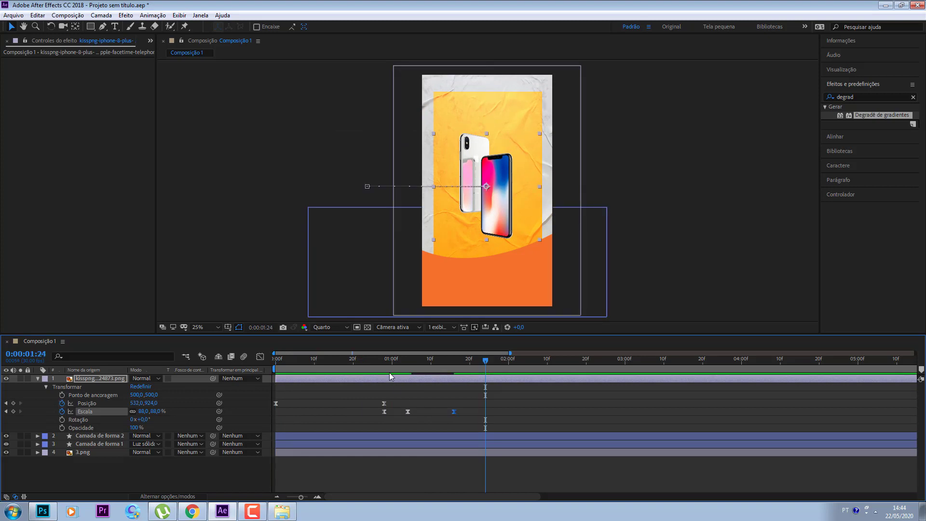
key("Home")
key("space")
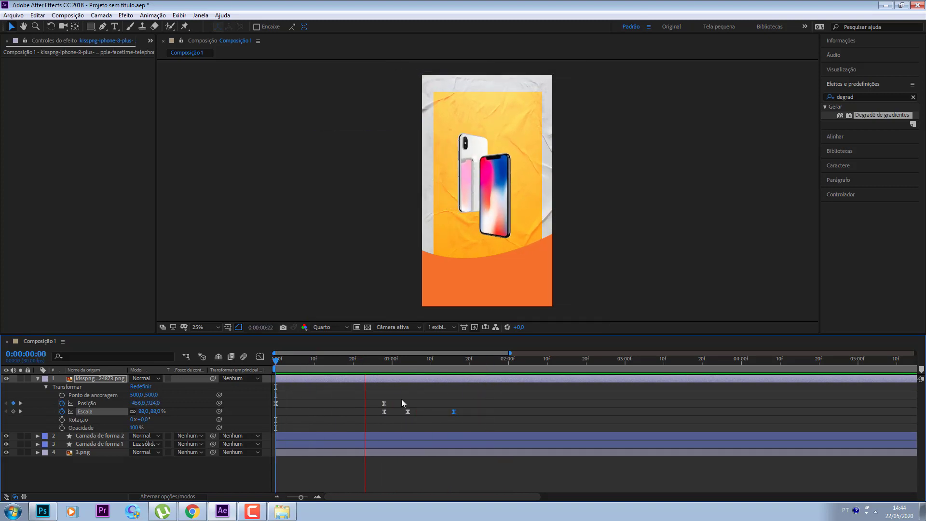
left_click_drag(454, 412, 489, 412)
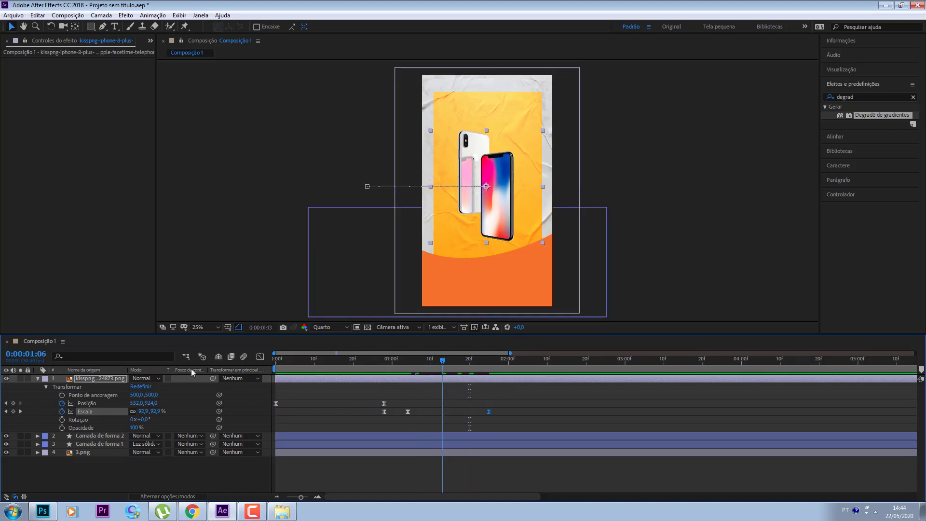
key("Home")
key("space")
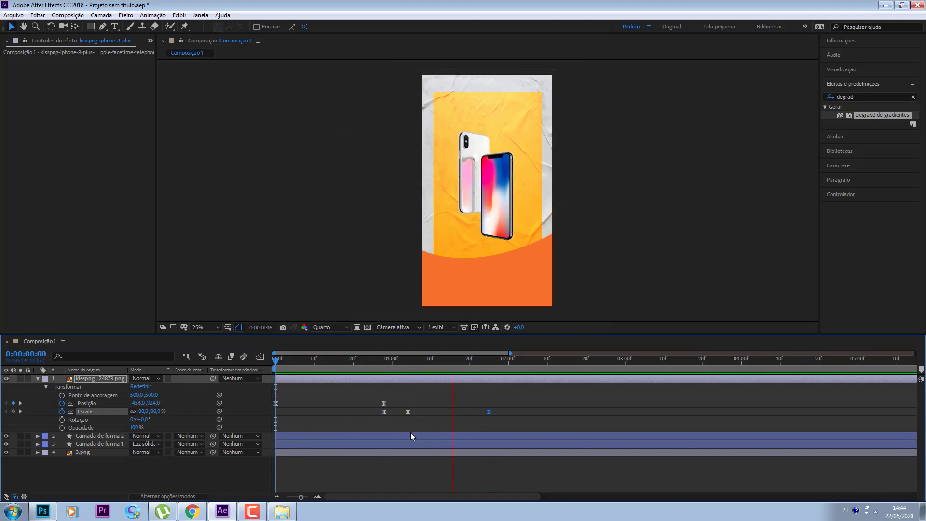
left_click_drag(489, 411, 423, 411)
key("Home")
key("space")
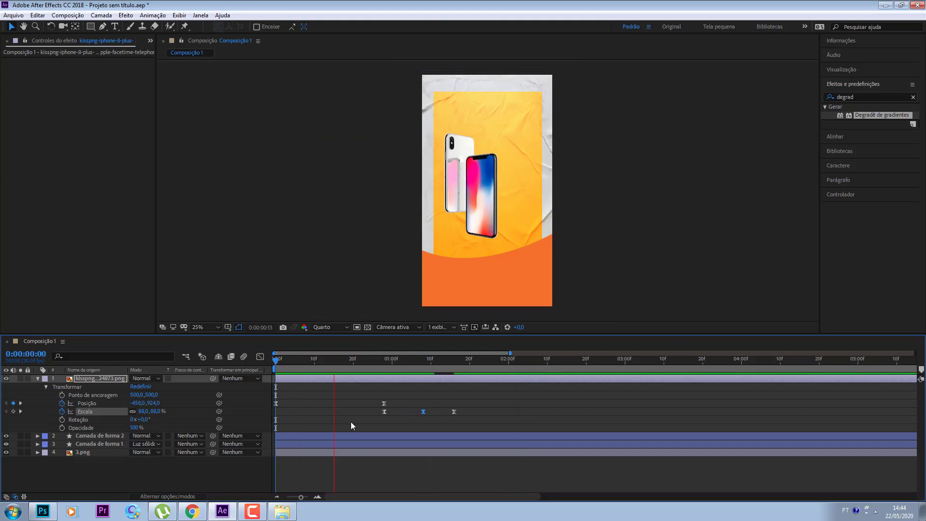
key("space")
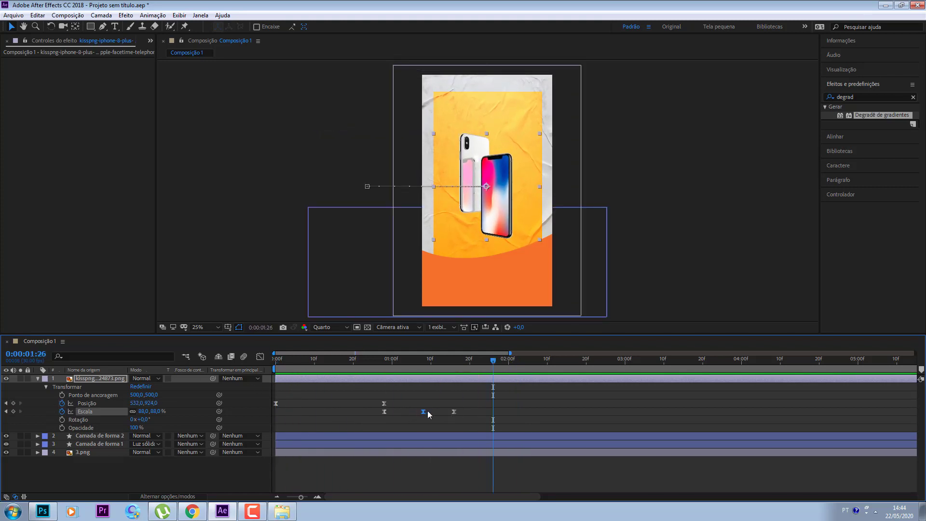
Move the middle scale keyframe later, preview, then select all three and go to 2 seconds
mouse_move(427, 411)
left_mouse_down()
mouse_move(439, 411)
mouse_move(415, 411)
mouse_move(465, 411)
left_mouse_up()
key("Home")
key("space")
key("space")
key("Home")
key("space")
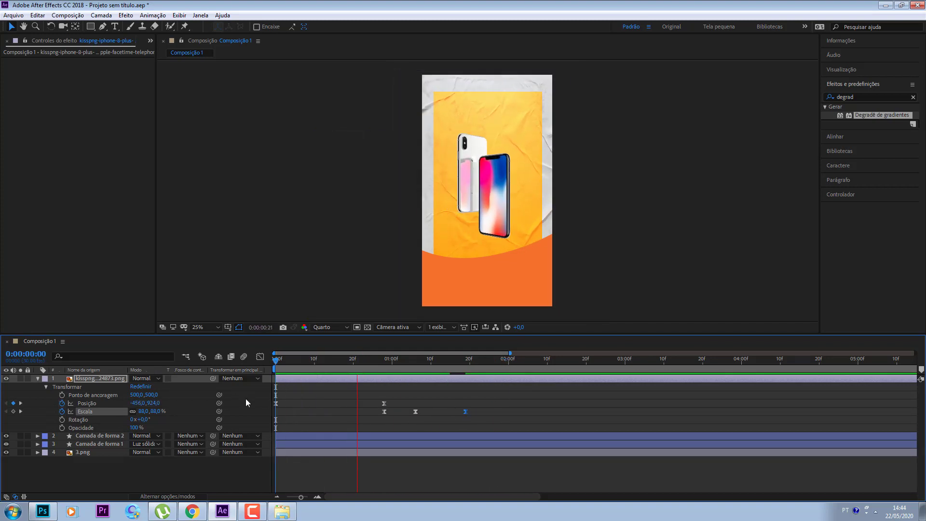
key("space")
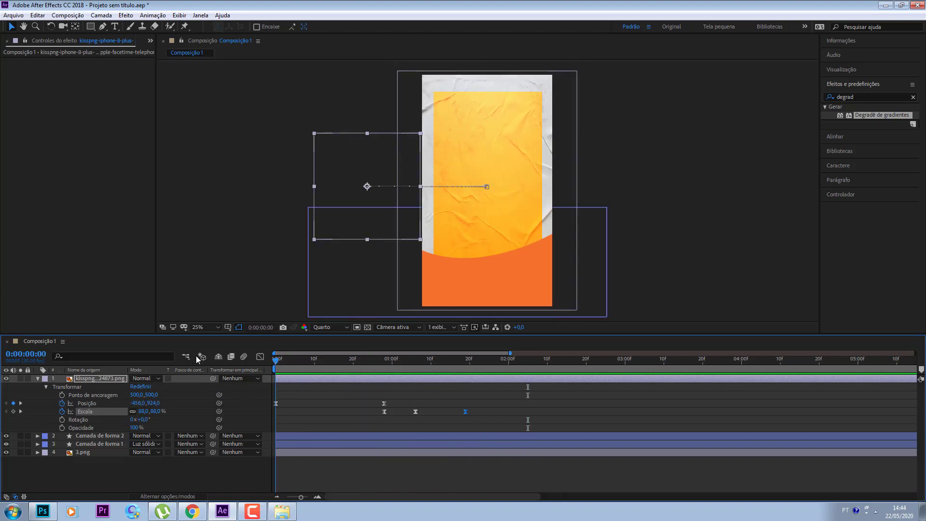
key("space")
key("space")
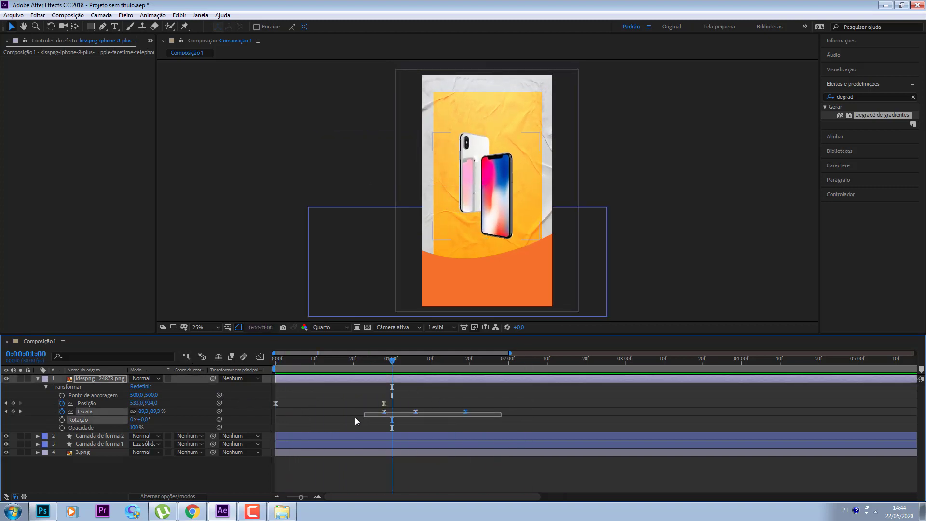
left_click_drag(355, 417, 372, 412)
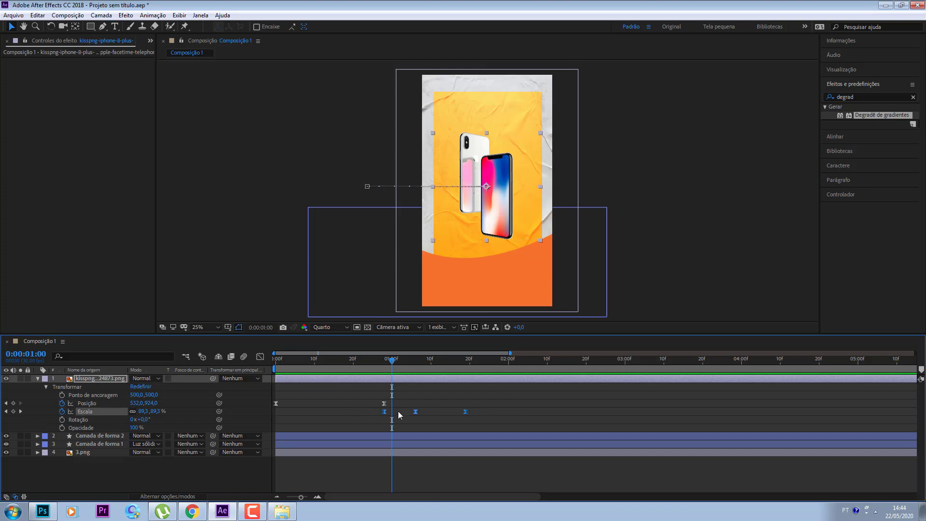
left_click_drag(437, 362, 624, 362)
Paste copies of the scale pulse at 2, 4 and about 5 seconds
key("ctrl+v")
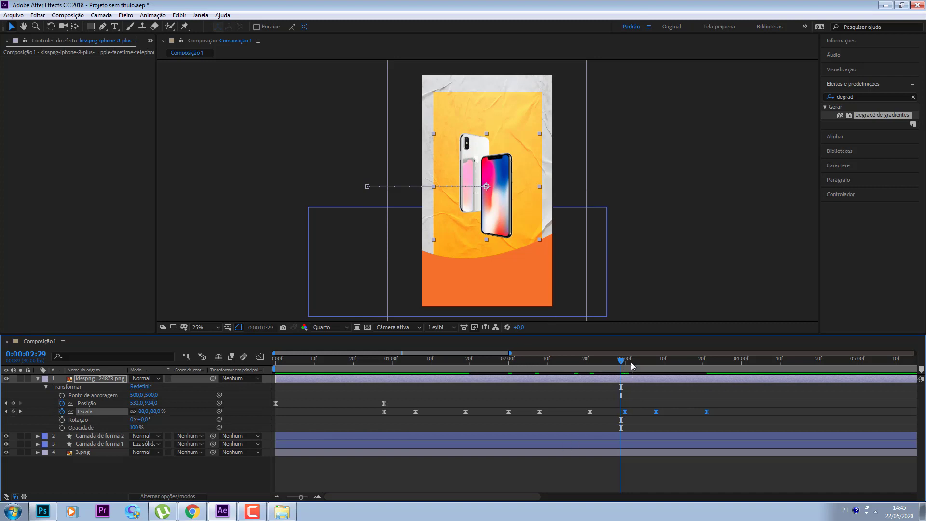
left_click_drag(632, 362, 747, 363)
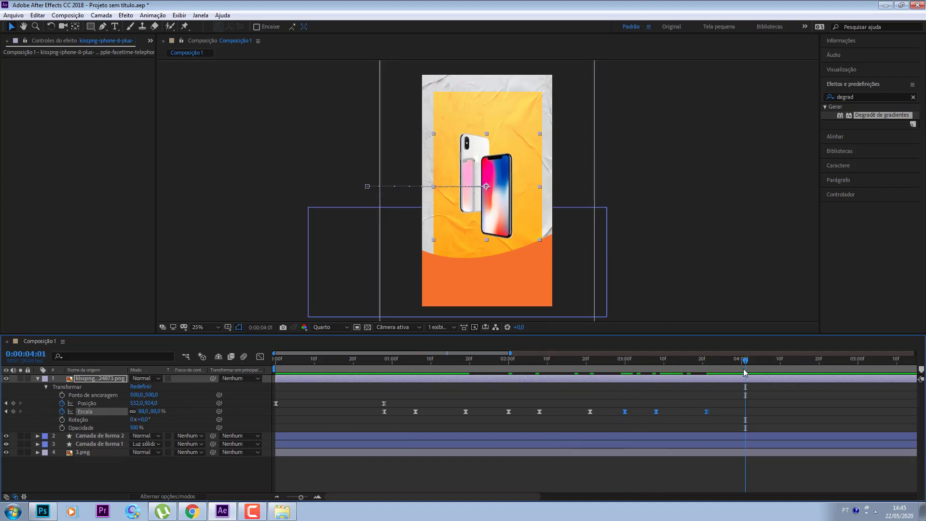
key("ctrl+v")
left_click(851, 370)
key("ctrl+v")
Delete the scale keyframe at 2 seconds, adjust the scale there, and preview the phone
left_click(457, 377)
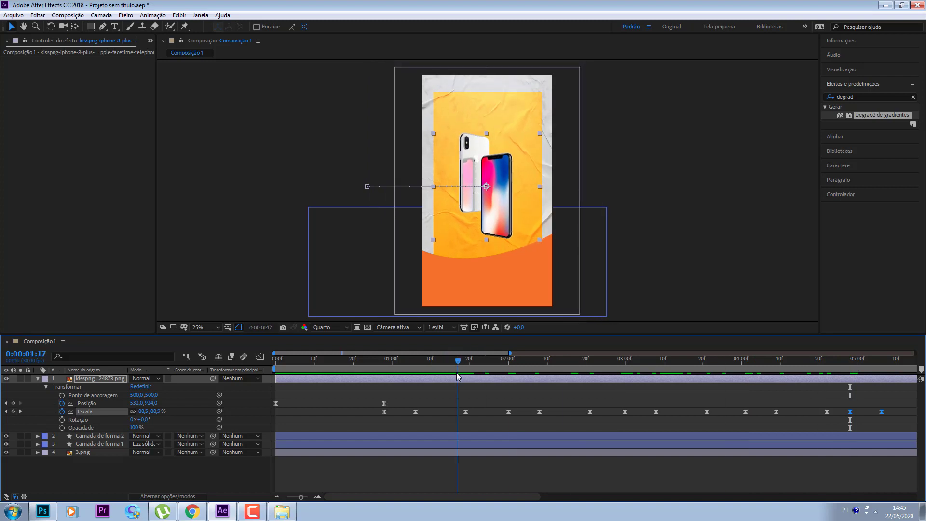
left_click_drag(458, 376, 508, 376)
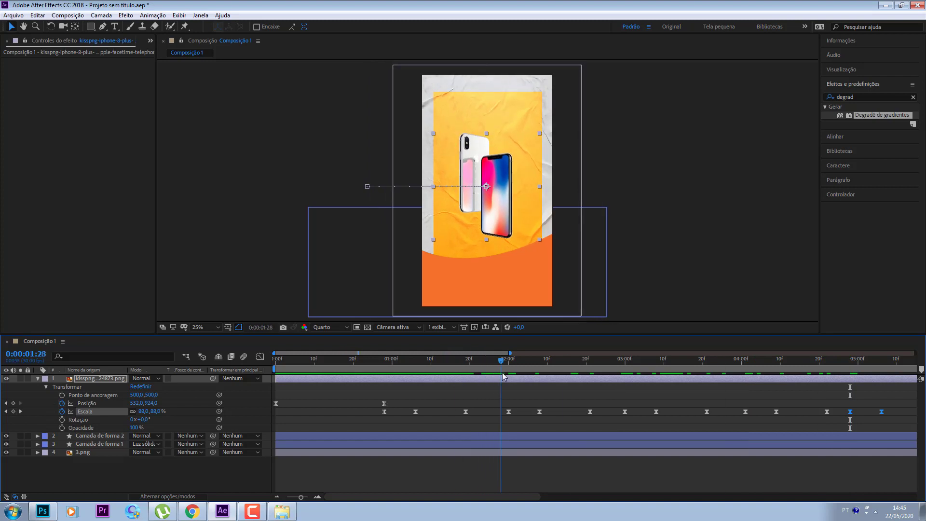
left_click(508, 412)
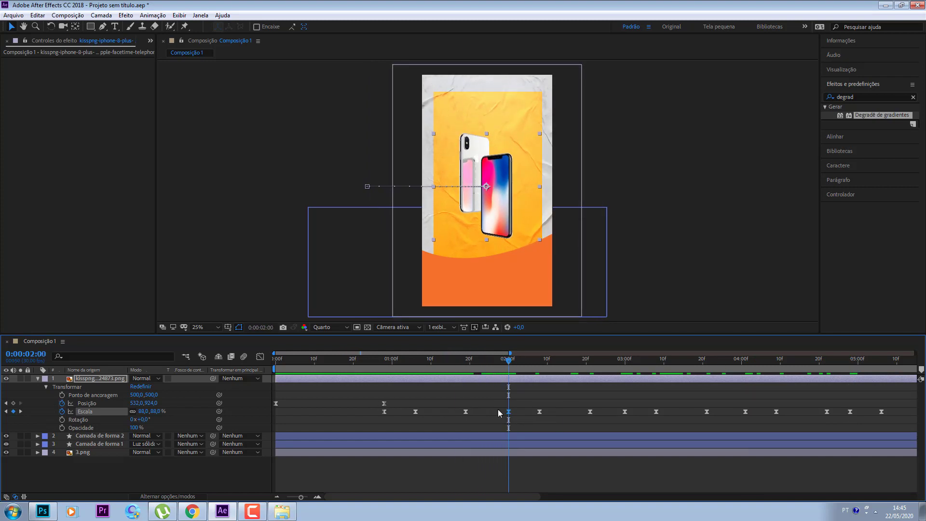
key("Delete")
left_click_drag(146, 411, 153, 414)
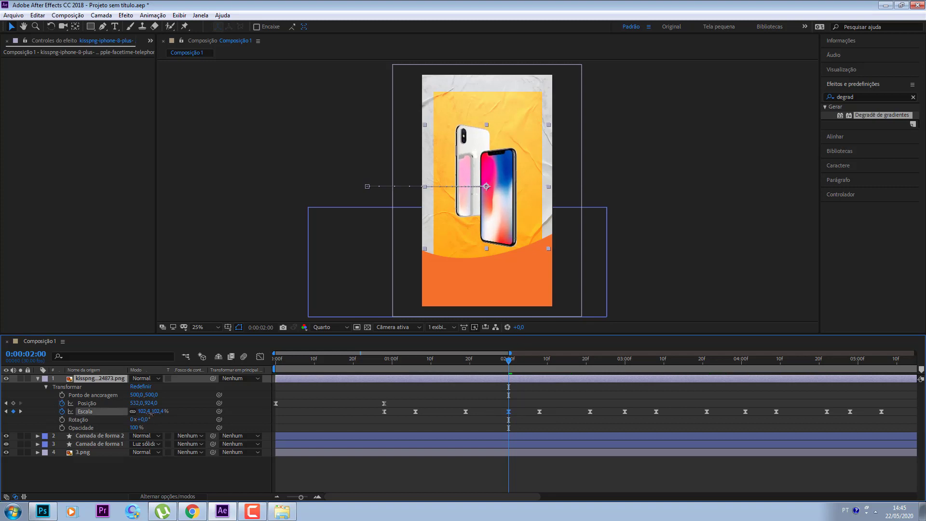
key("space")
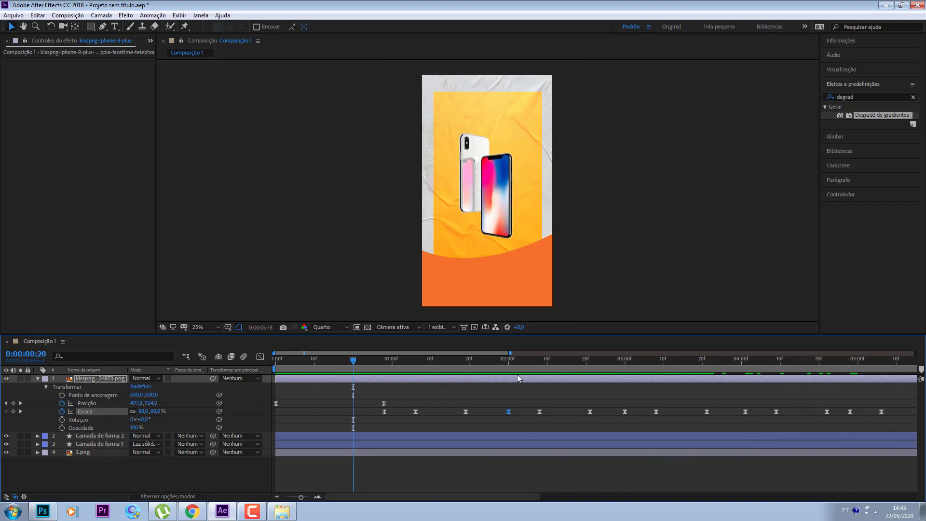
key("space")
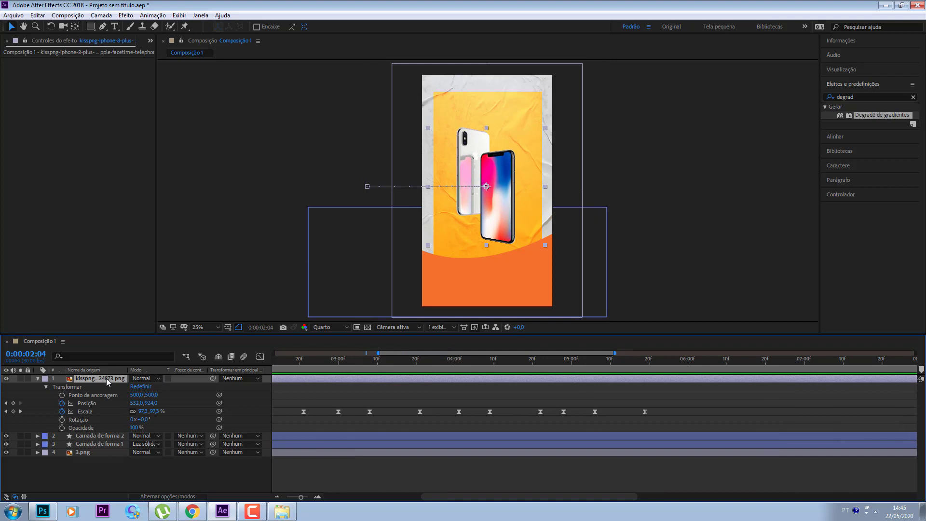
key("Home")
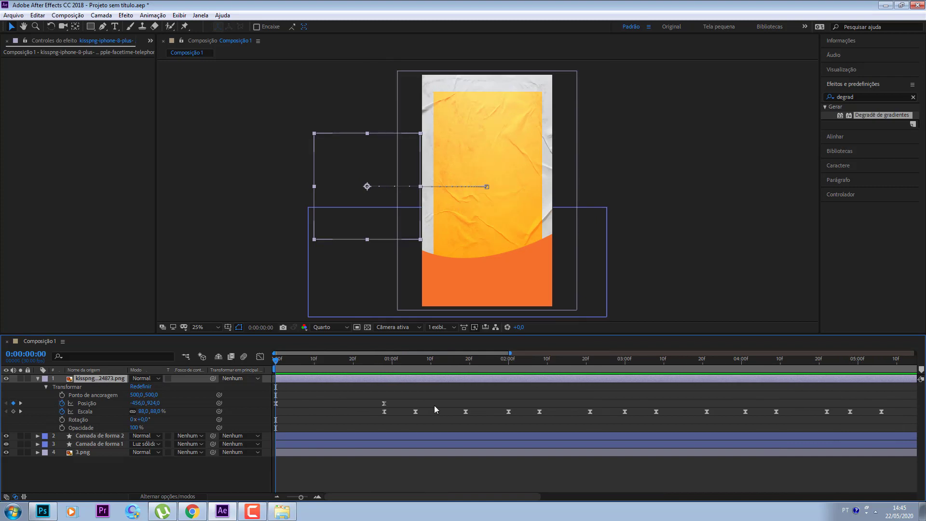
key("space")
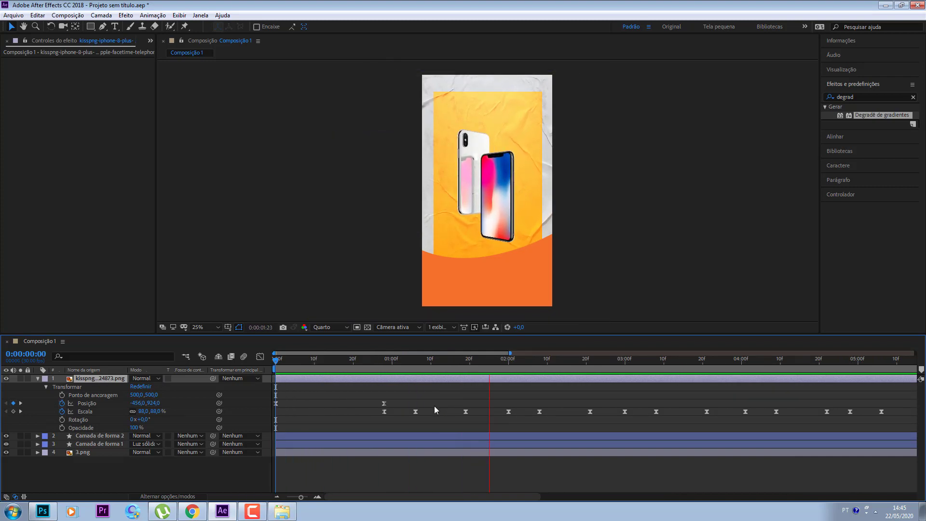
key("space")
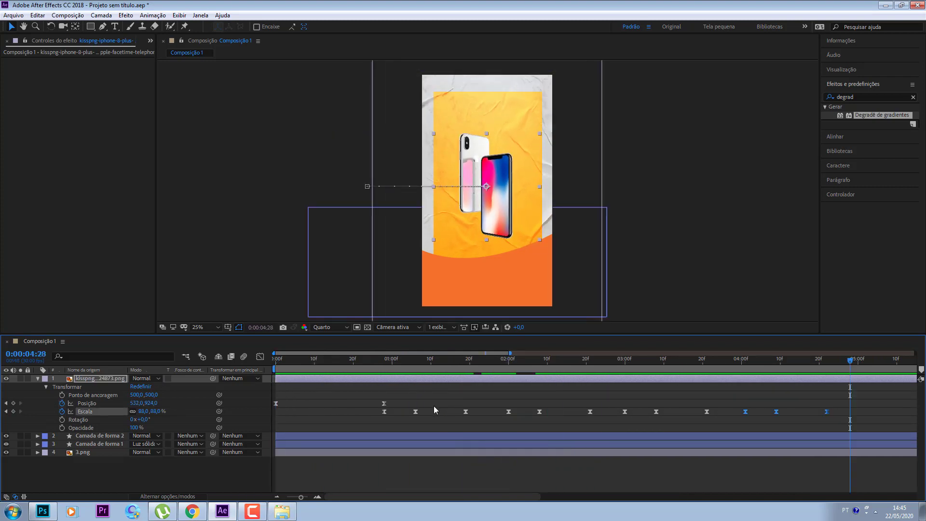
Delete the extra scale keyframes and scrub through the remaining single pulse
key("Delete")
left_click(380, 360)
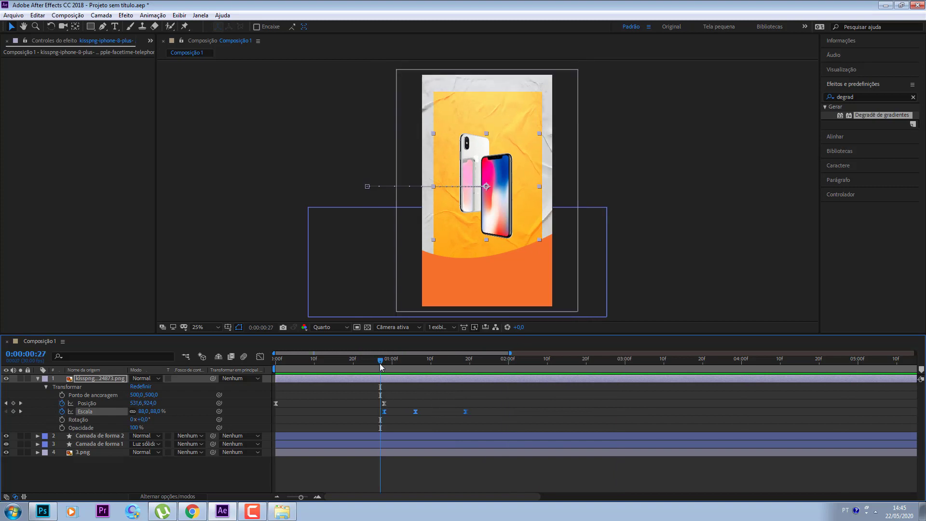
key("space")
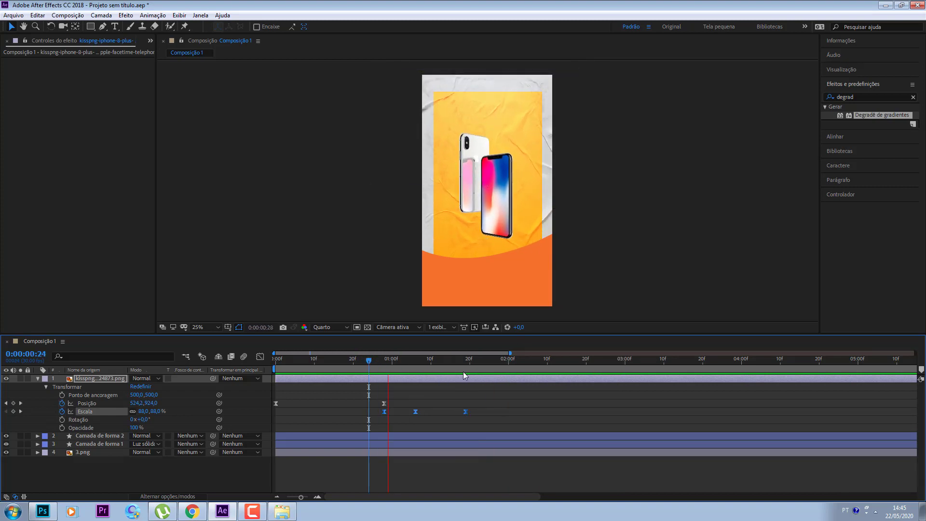
left_click(443, 367)
mouse_move(443, 369)
left_mouse_down()
mouse_move(501, 376)
mouse_move(421, 389)
left_mouse_up()
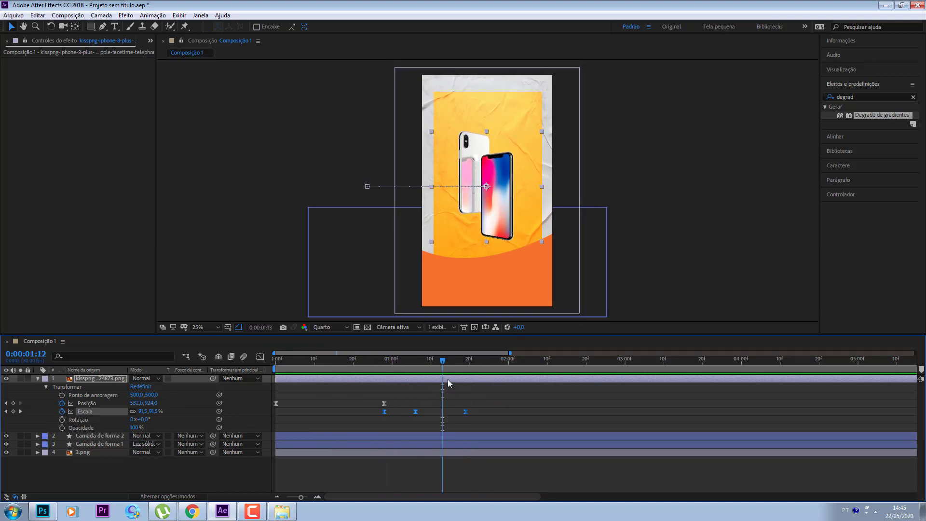
Replace the phone's Scale expression with loopOut() and preview the repeating pulse
left_click(62, 412, "alt")
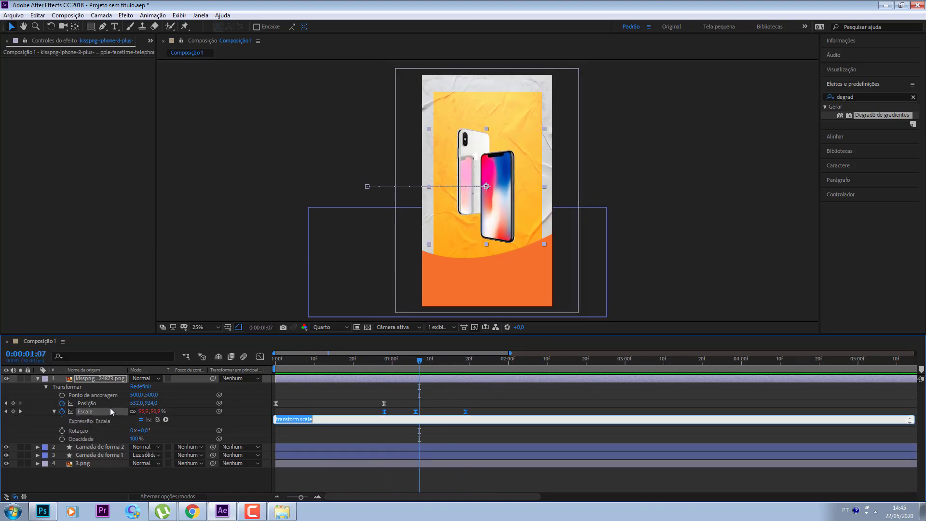
key("Caps_Lock")
key("Caps_Lock")
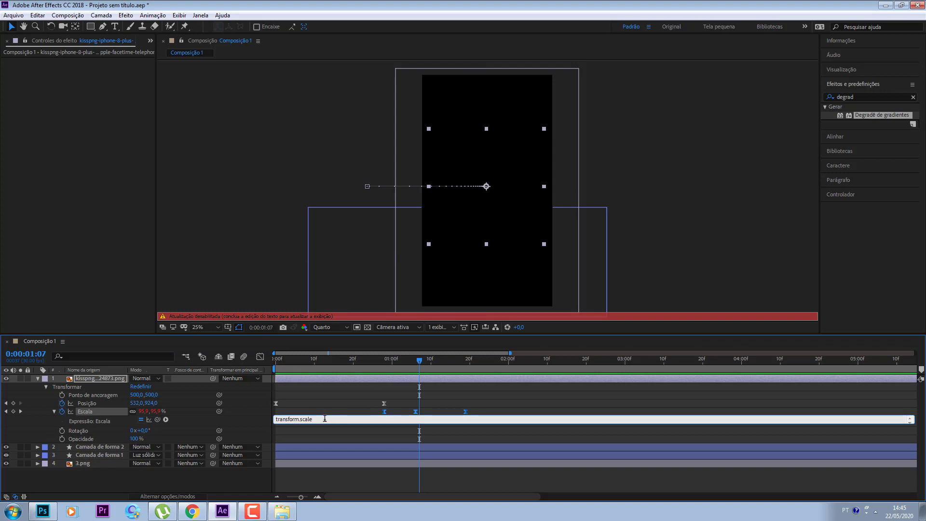
left_click(330, 406)
left_click(331, 416)
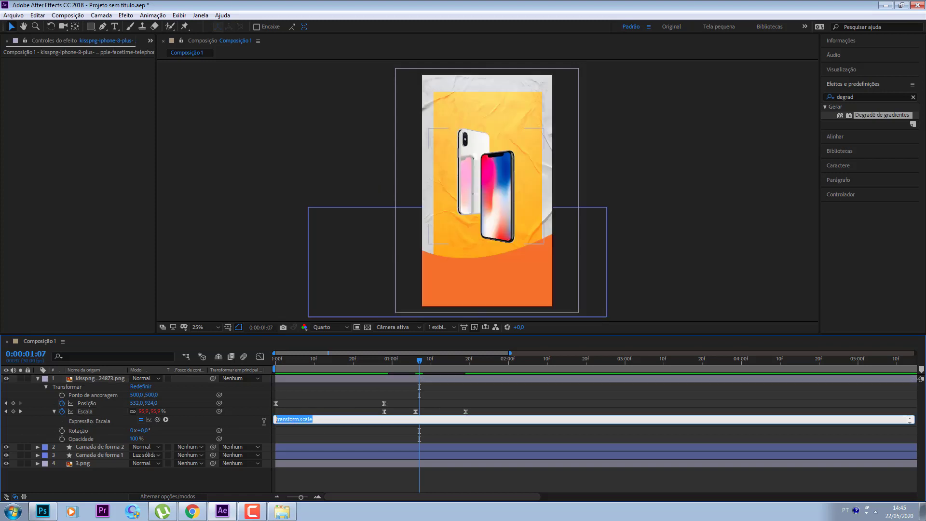
type("loopOut")
type("()")
key("KP_Enter")
key("space")
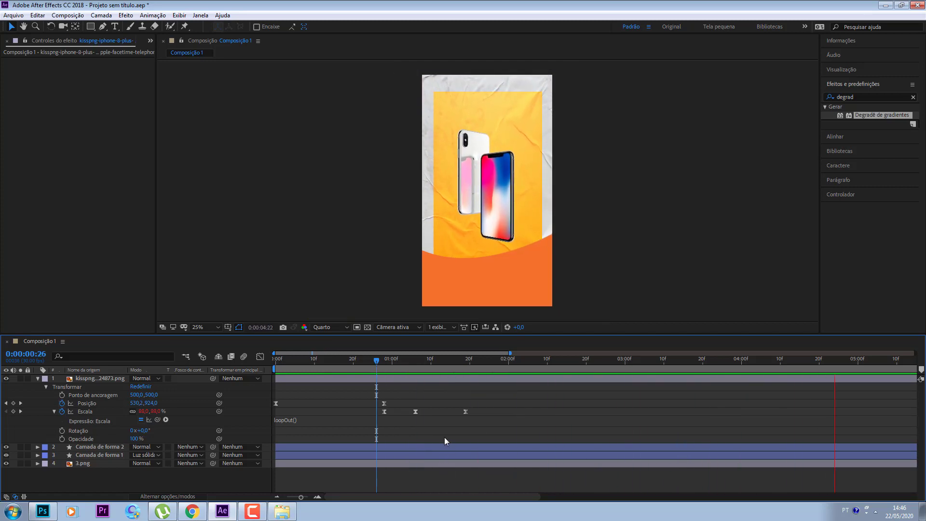
key("space")
Shift the last scale keyframe slightly later, preview again, and collapse the phone layer
left_click_drag(465, 412, 491, 412)
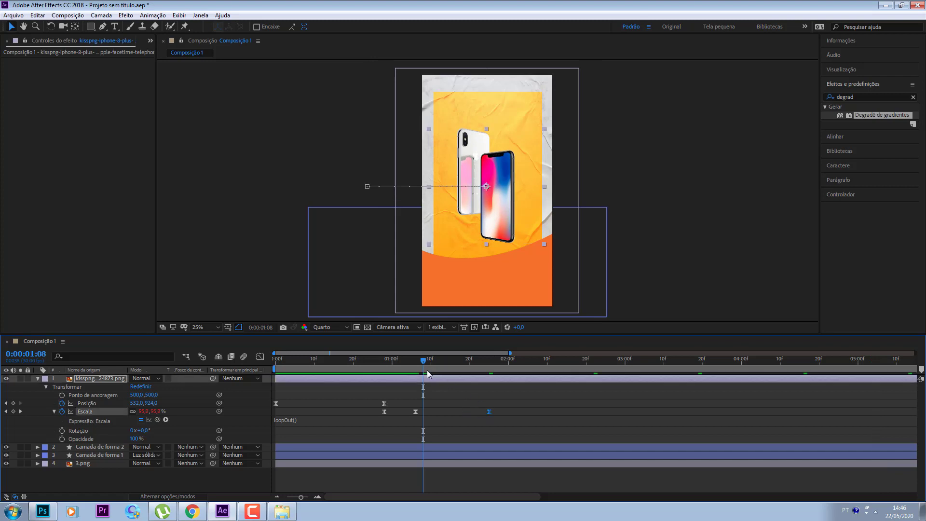
left_click(365, 359)
key("space")
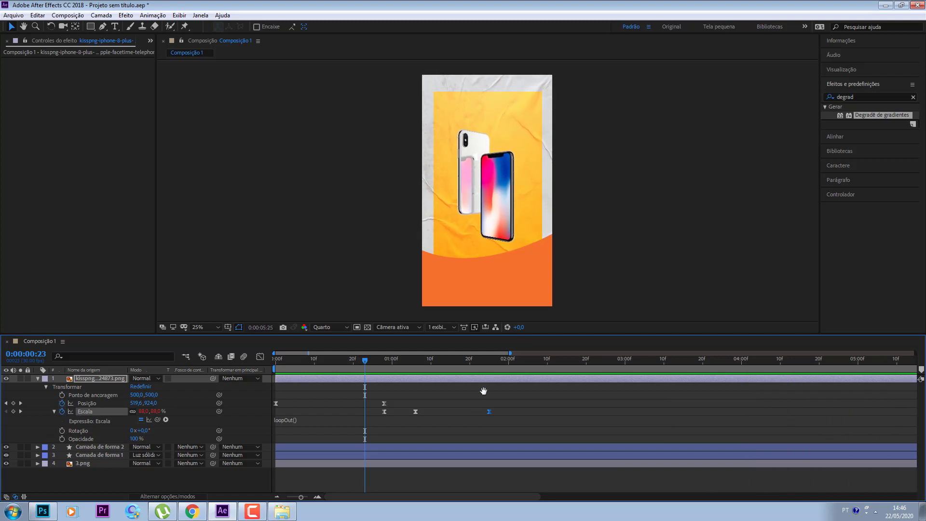
key("space")
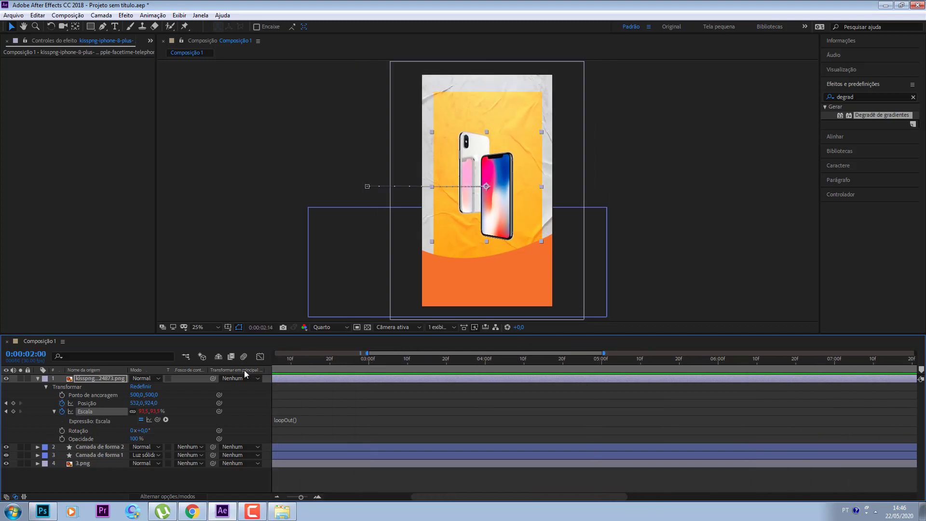
key("Home")
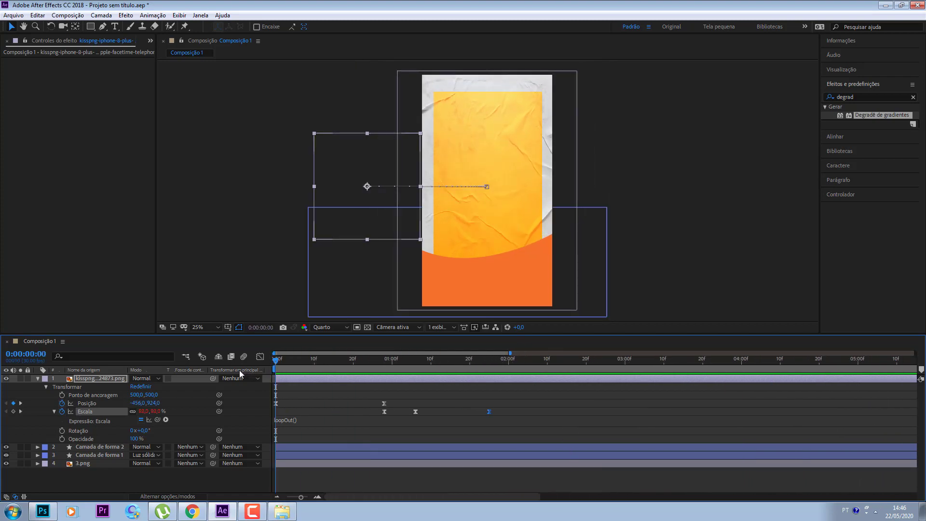
key("space")
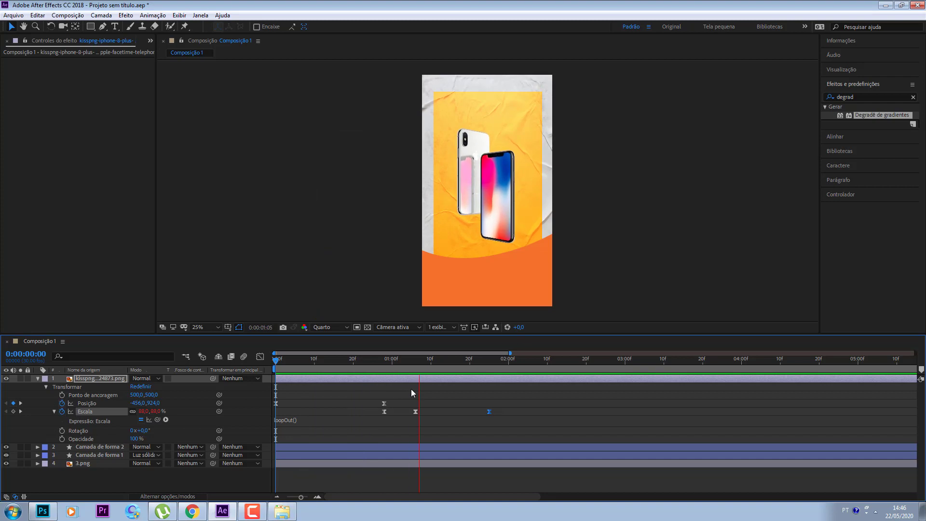
key("space")
key("space")
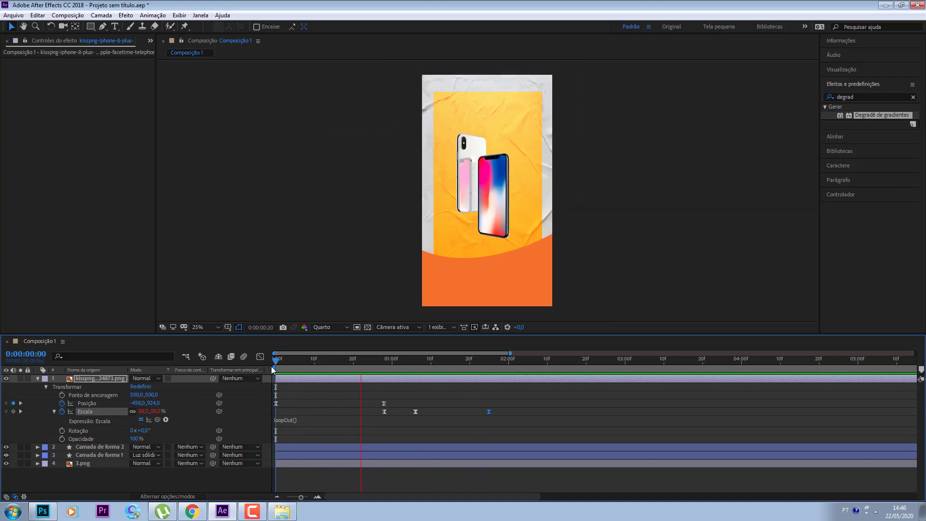
key("space")
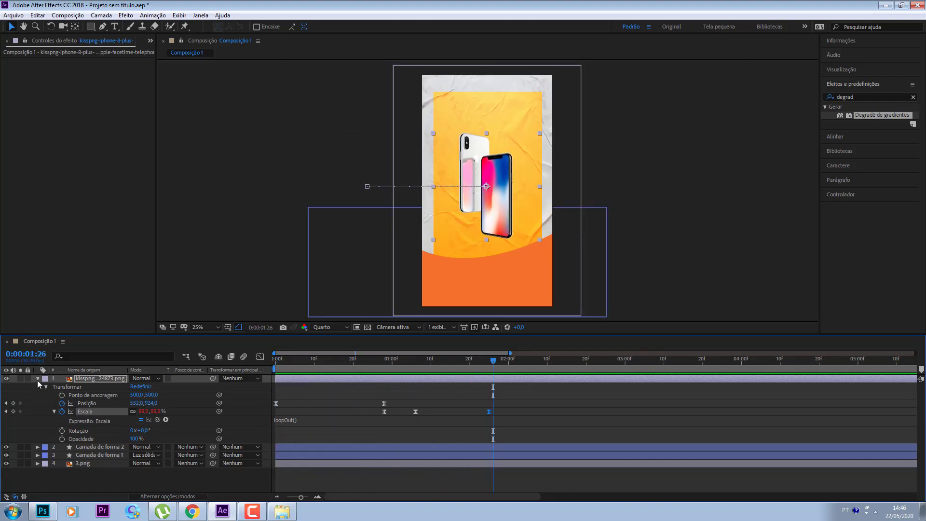
left_click(38, 379)
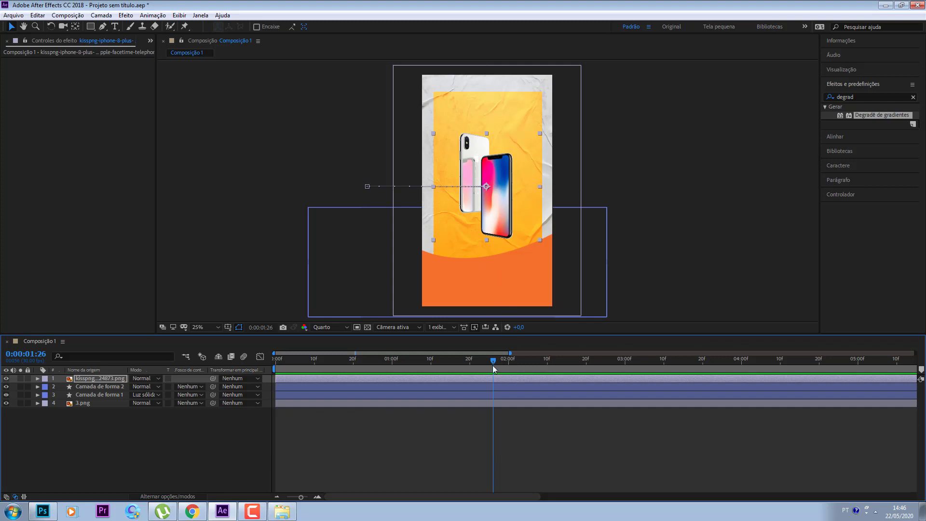
Zoom the view to 50% and start a Monument Extended Regular text layer on the orange area
left_click_drag(493, 369, 291, 361)
left_click_drag(471, 280, 470, 218)
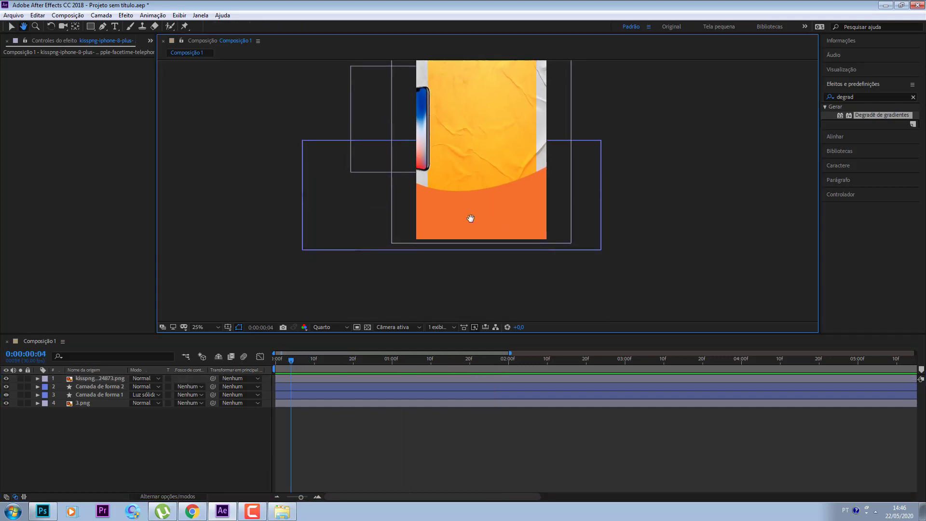
key("period")
key("ctrl+t")
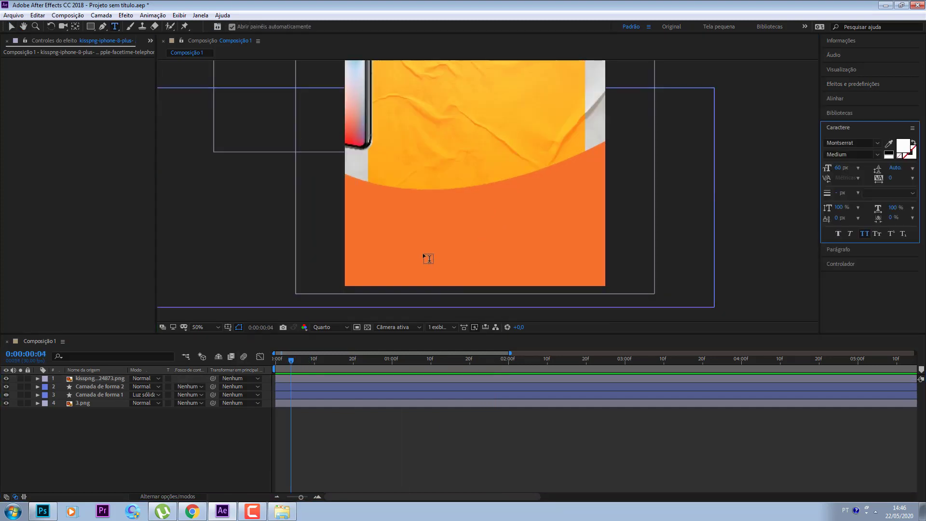
left_click(424, 251)
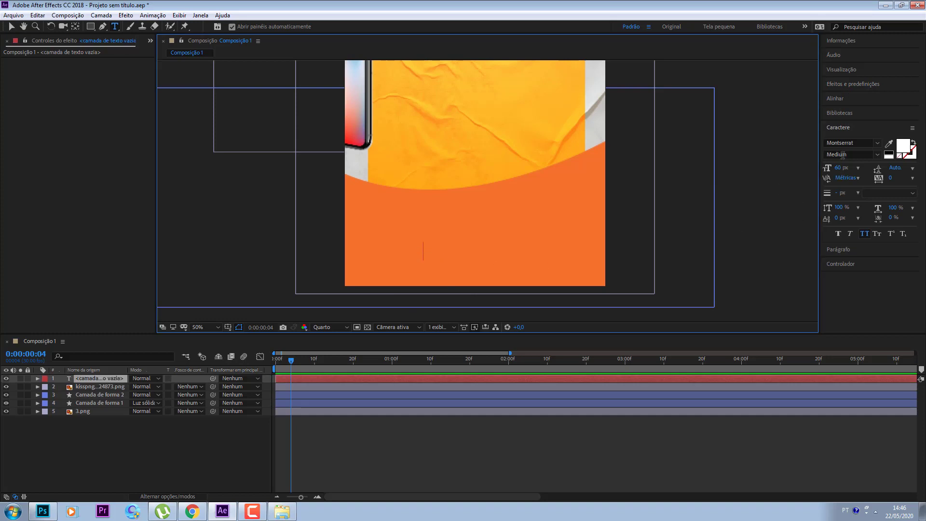
left_click(854, 143)
type("monu")
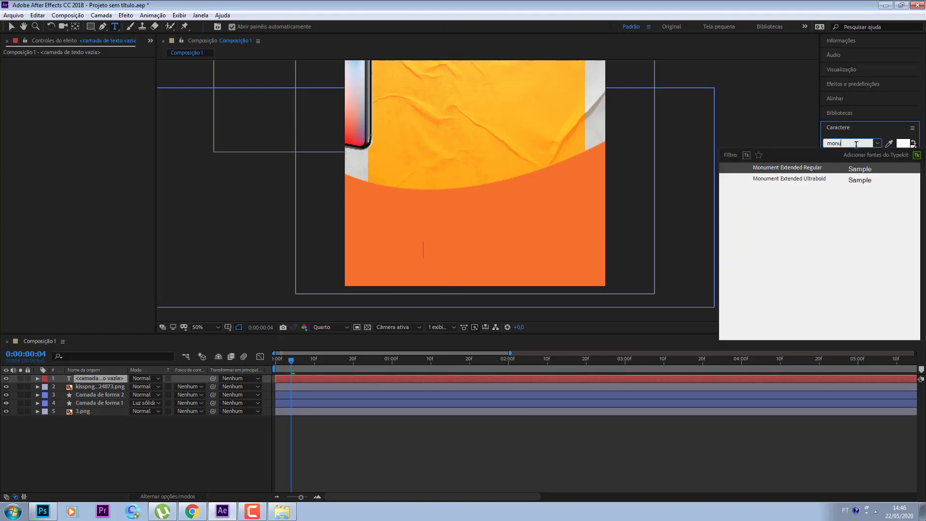
left_click(813, 170)
Type 'arraste' and nudge the text slightly left, keeping its layer selected
type("ar")
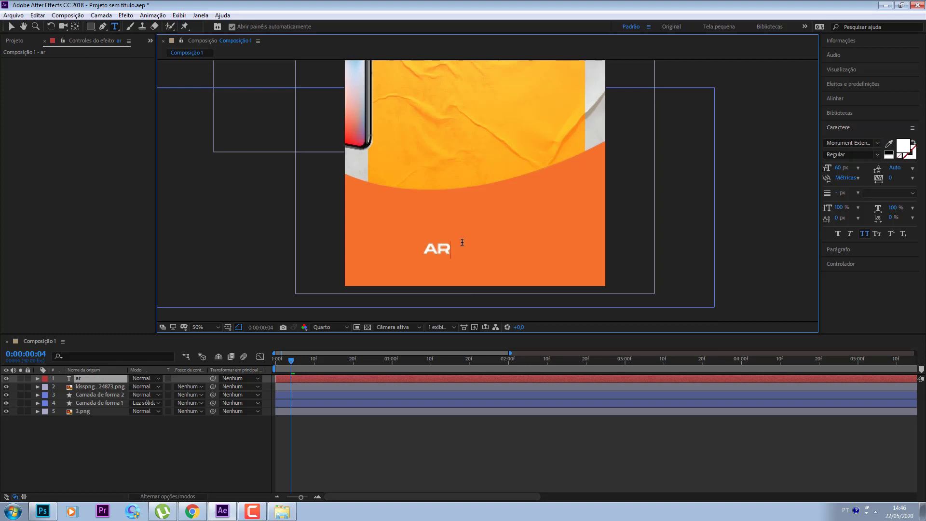
type("raste")
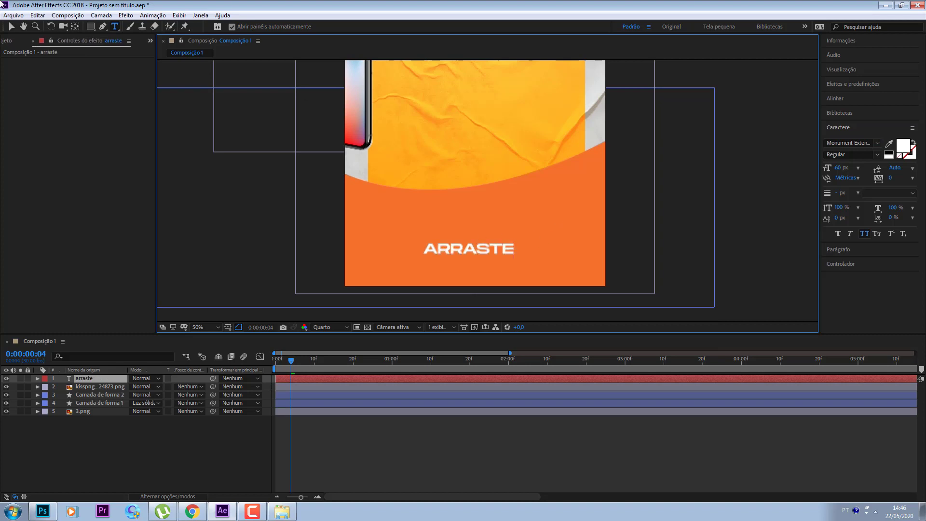
left_click(10, 27)
left_click_drag(488, 254, 456, 254)
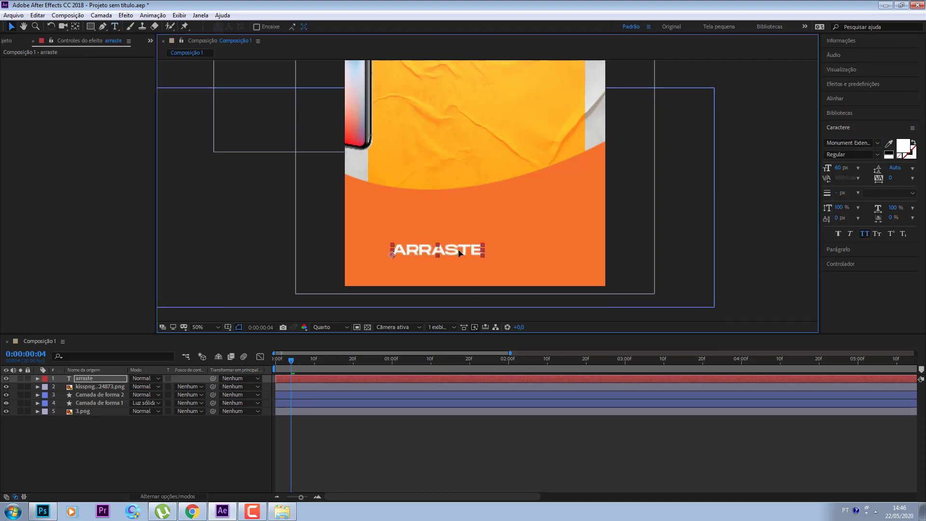
left_click(145, 434)
left_click(85, 378)
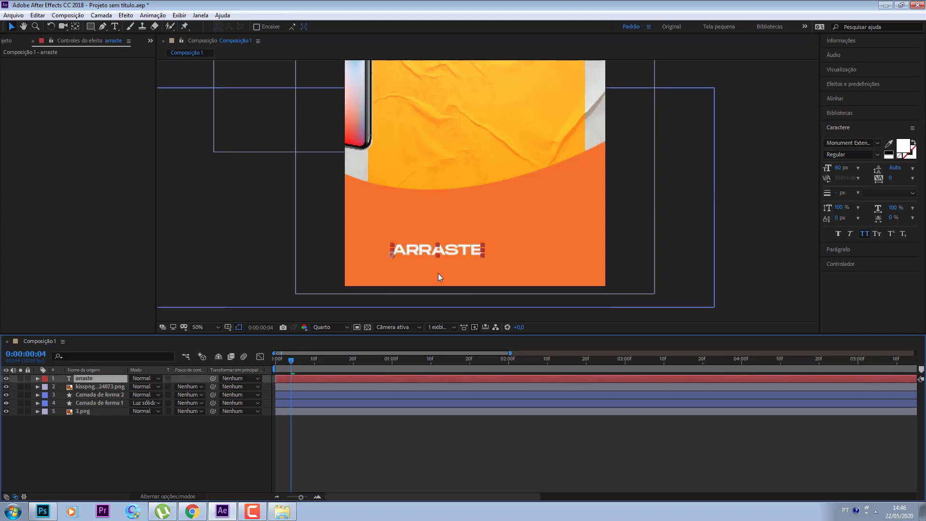
Duplicate ARRASTE, retype the copy as 'pra cima', and remove its fill for outline text
key("ctrl+d")
left_click_drag(462, 251, 465, 230)
double_click(465, 230)
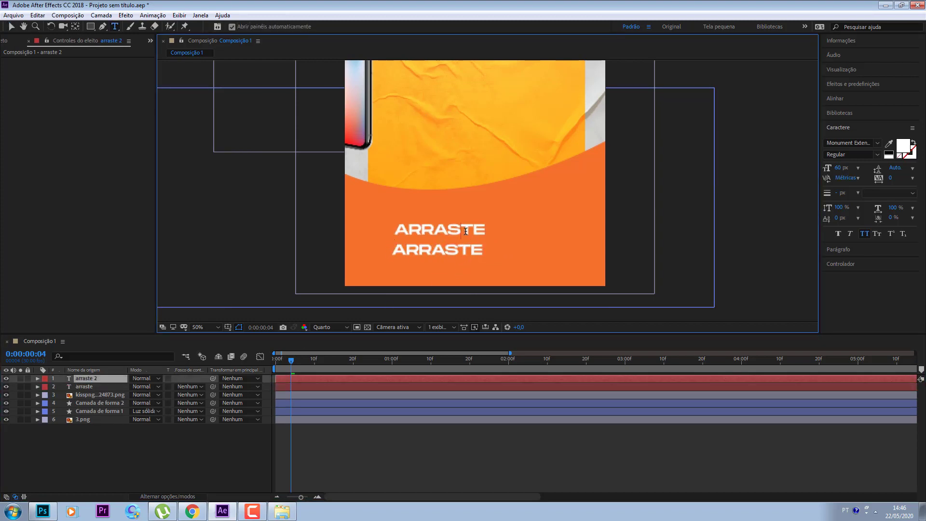
type("pra cima")
key("ctrl+a")
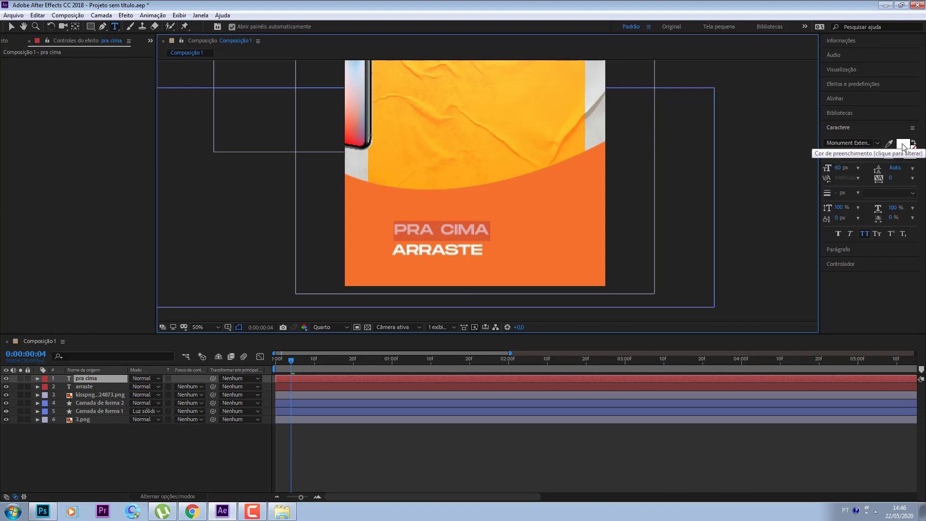
left_click(899, 156)
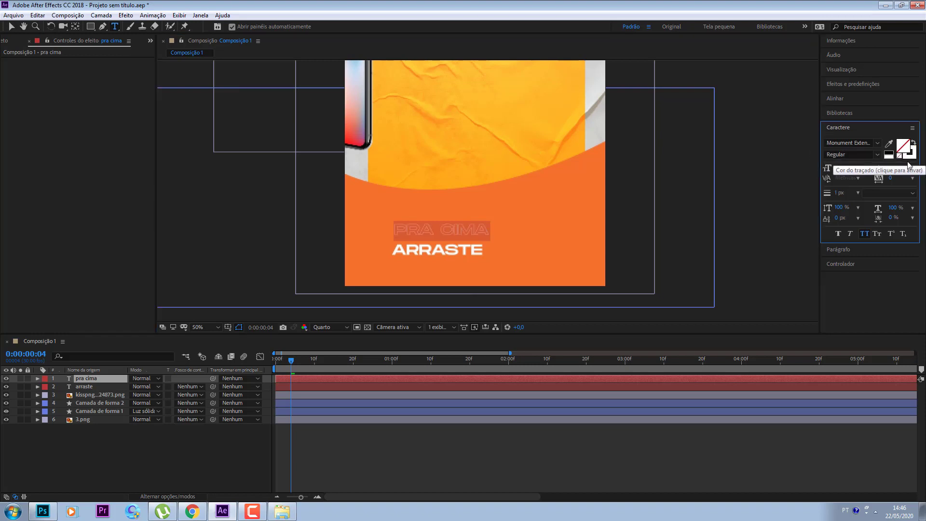
left_click(12, 27)
Set full preview resolution, place PRA CIMA on a line below ARRASTE, and select both layers
left_click_drag(466, 215, 555, 236)
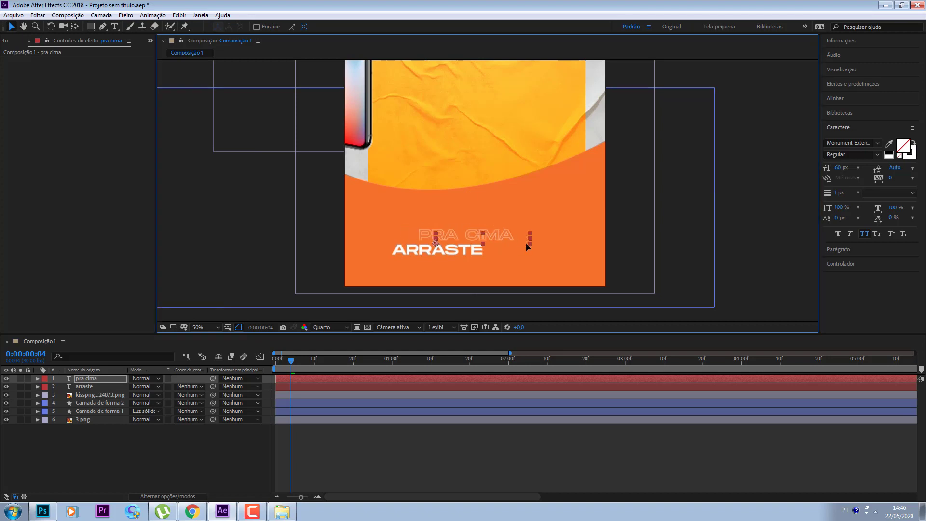
left_click(330, 327)
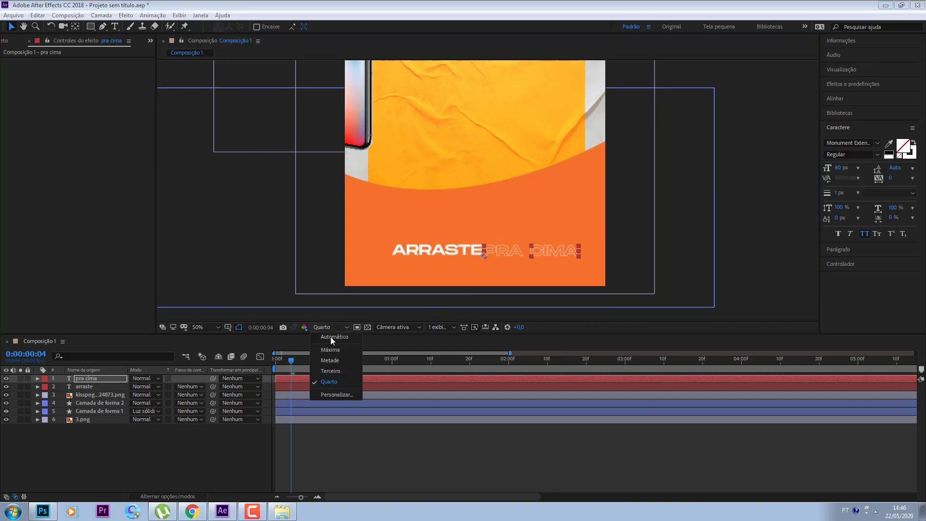
left_click(336, 351)
left_click(537, 477)
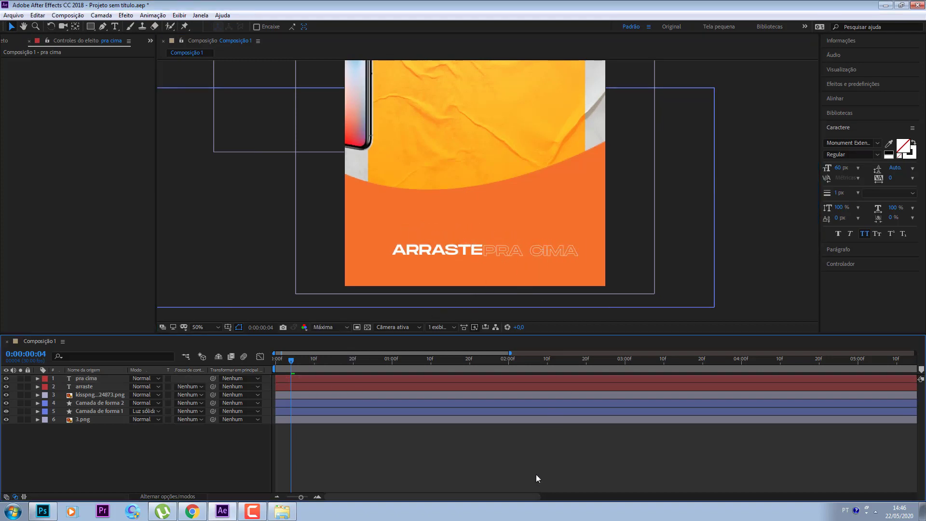
left_click(499, 250)
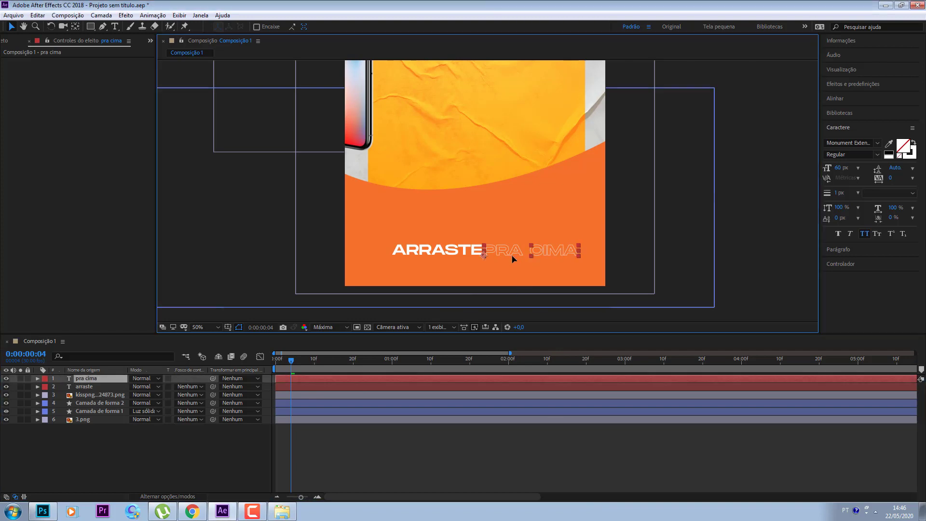
left_click_drag(513, 259, 422, 271)
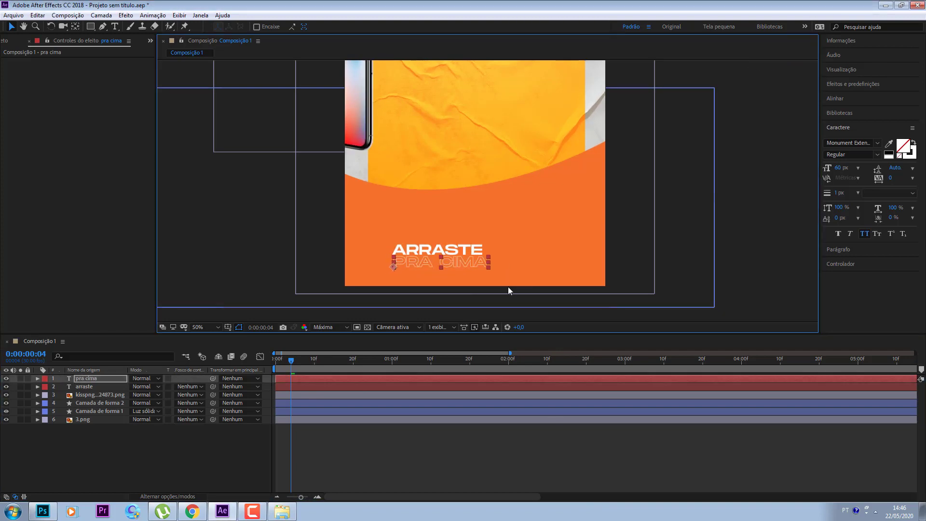
left_click(491, 447)
left_click(455, 265)
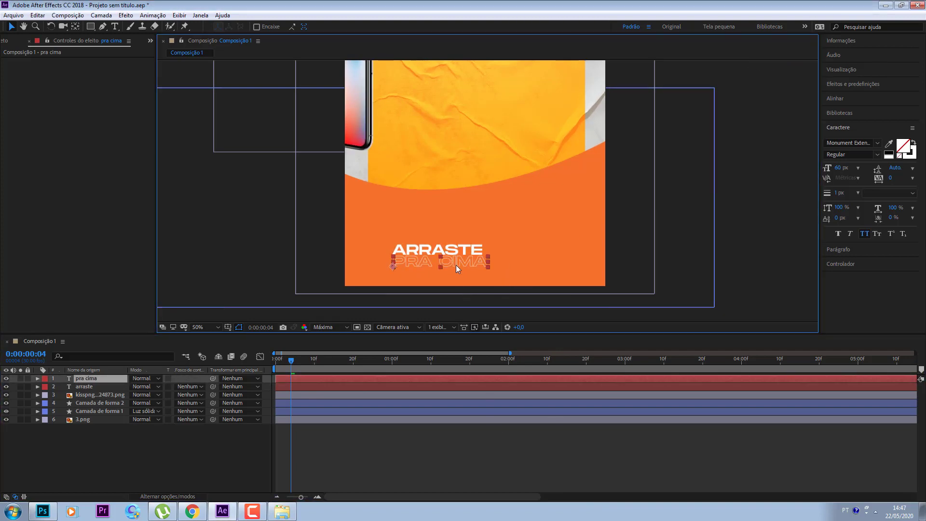
left_click(352, 447)
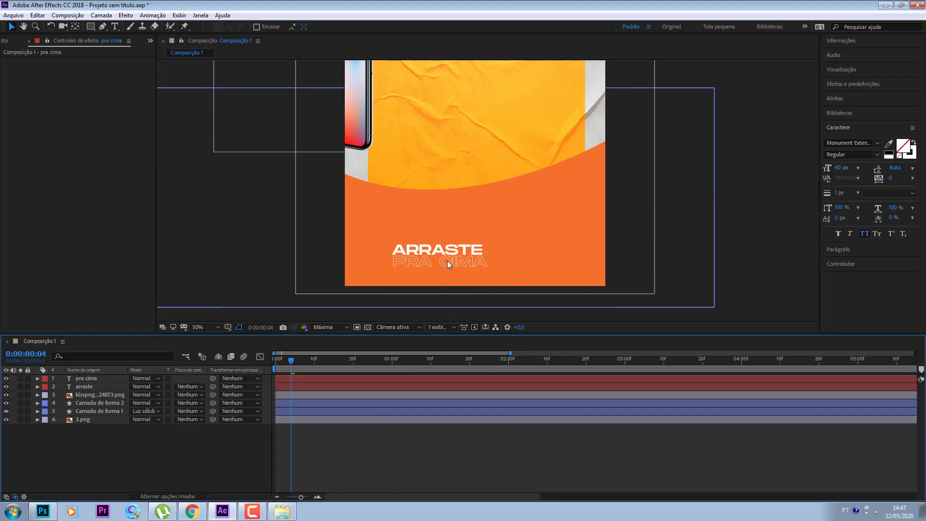
left_click(95, 386)
left_click(89, 378, "shift")
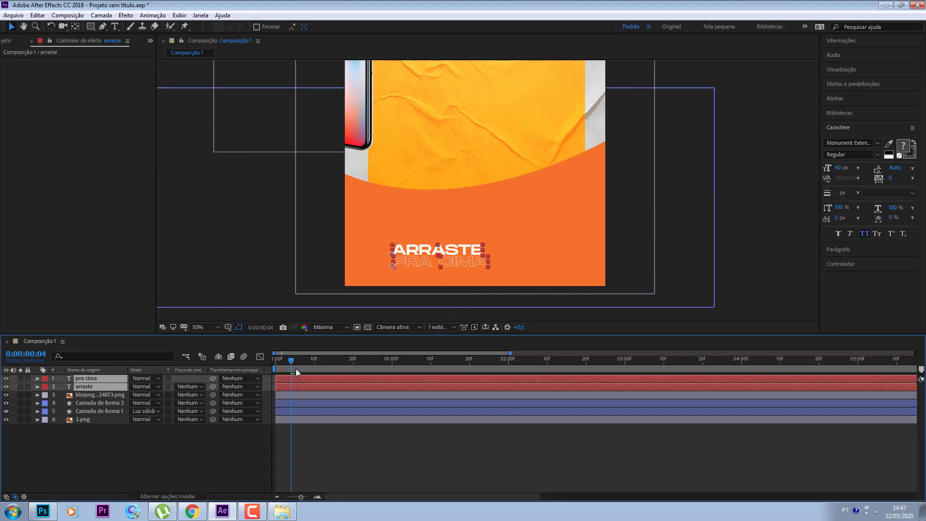
Move both text lines toward the centre and reveal pra cima's Transform properties
left_click_drag(463, 250, 492, 245)
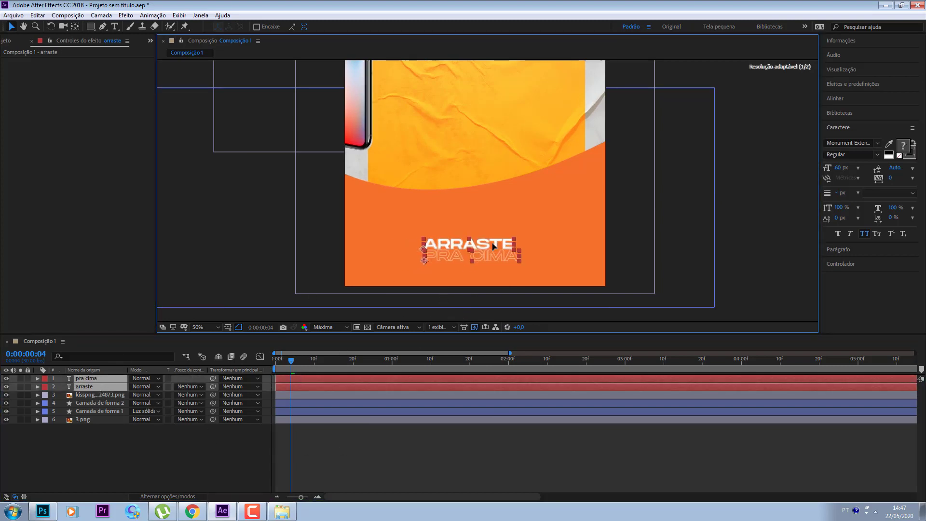
left_click(91, 403)
left_click(89, 378)
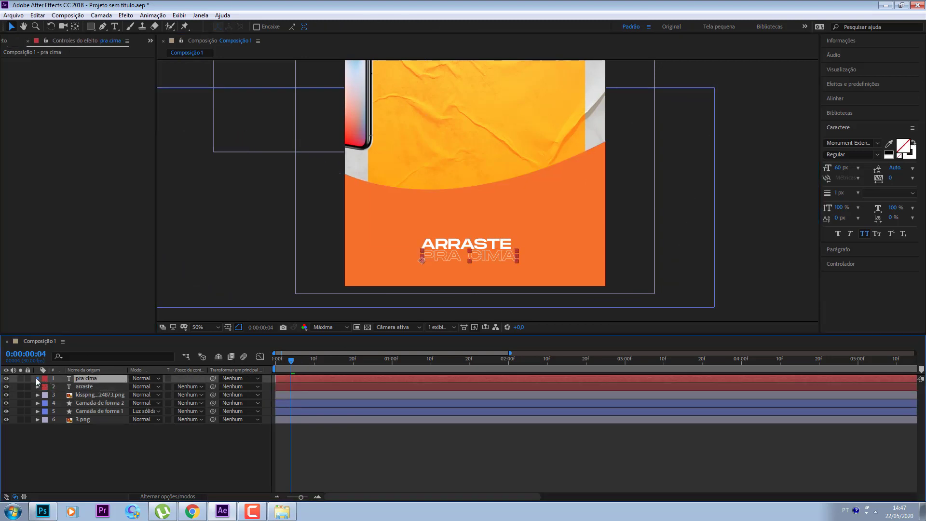
left_click(38, 378)
left_click(45, 395)
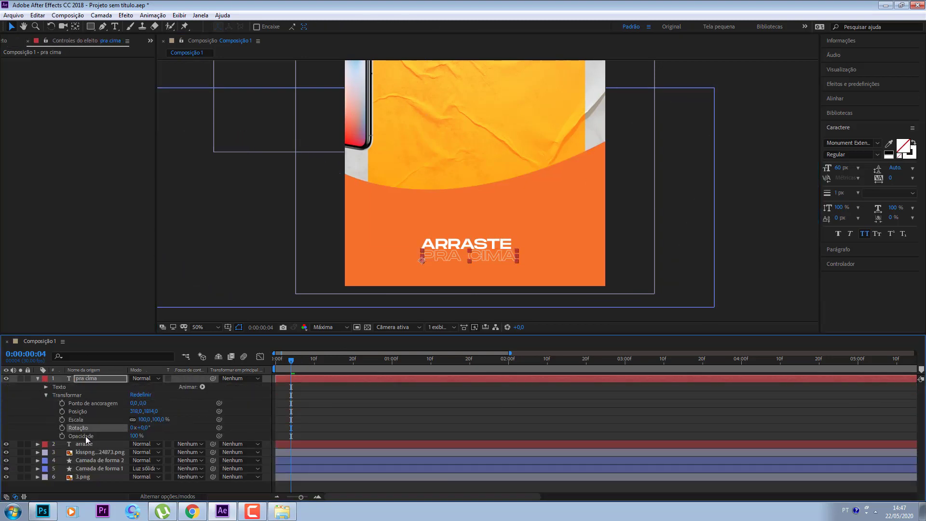
Keyframe PRA CIMA's opacity from 0% at the start to 100% later, and preview
left_click(61, 436)
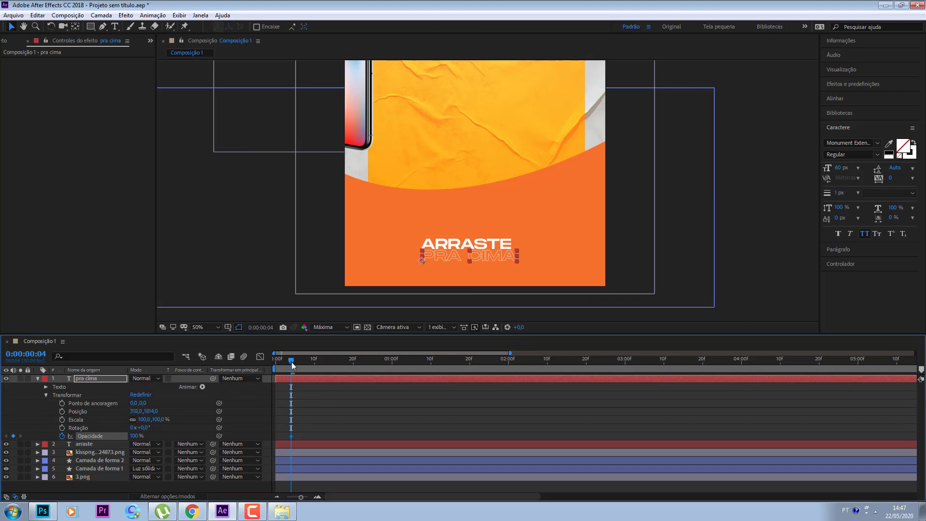
left_click_drag(319, 437, 321, 438)
left_click_drag(136, 436, 101, 436)
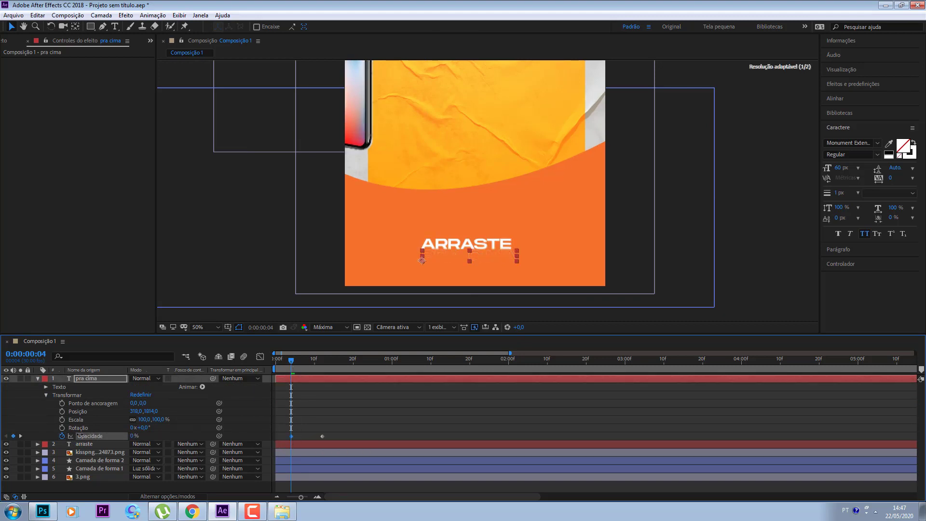
key("space")
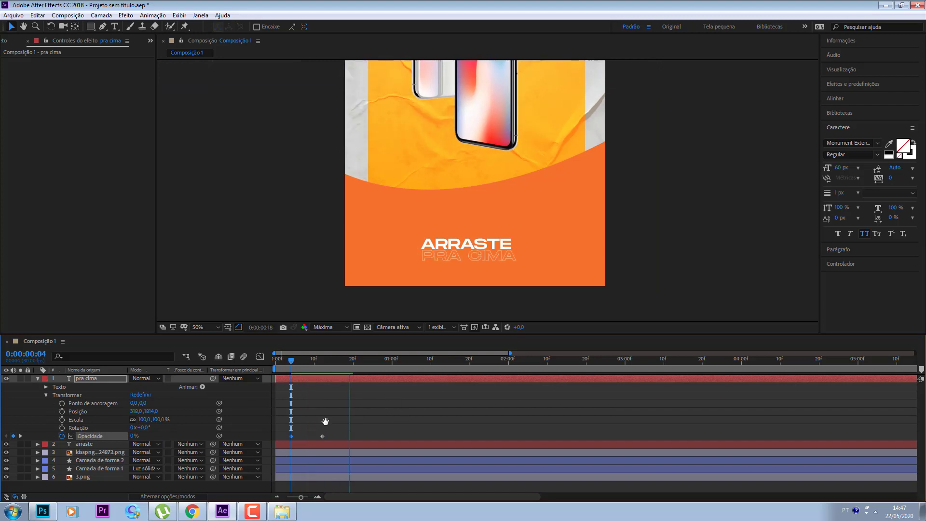
key("space")
key("space")
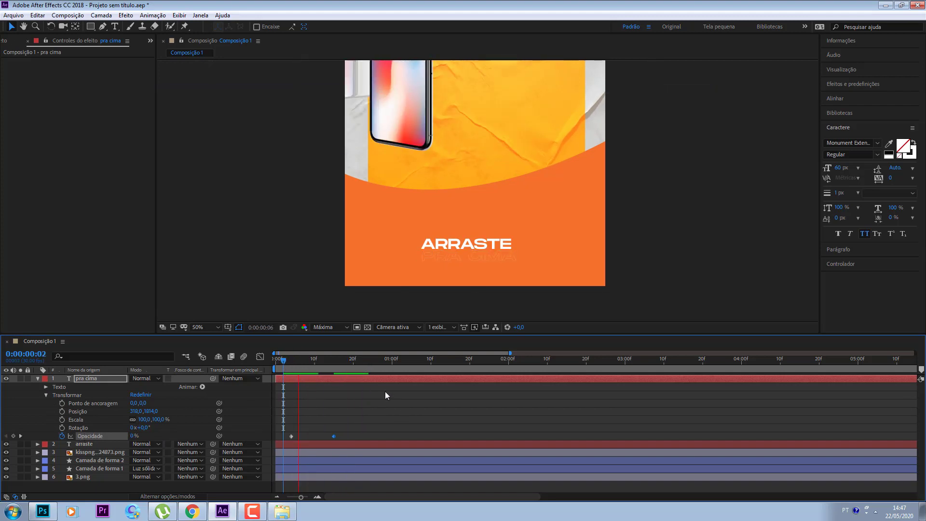
Apply Easy Ease to both opacity keyframes and deselect the layer
left_click_drag(358, 416, 285, 444)
right_click(291, 436)
mouse_move(396, 432)
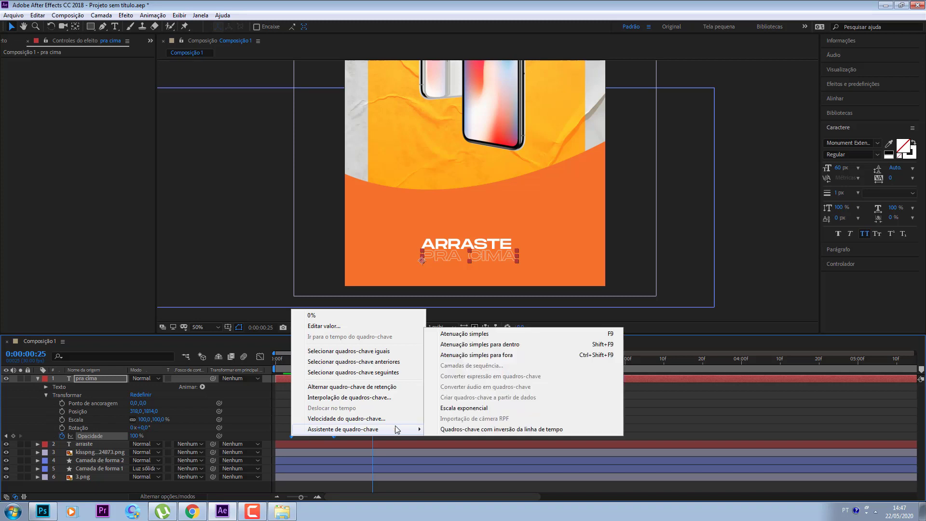
left_click(453, 334)
left_click(256, 515)
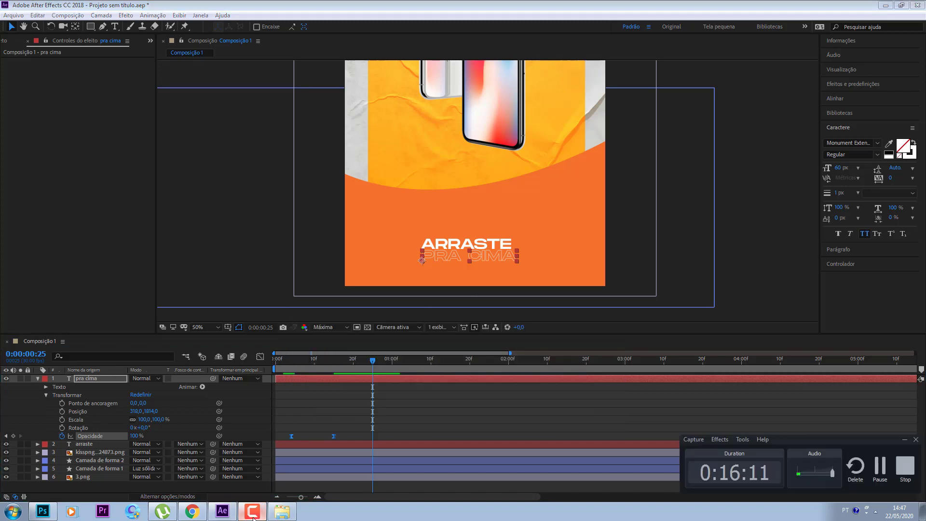
left_click(393, 421)
Select arraste's Scale property at frame 15 and frame the ARRASTE PRA CIMA text at 100% zoom
left_click(82, 444)
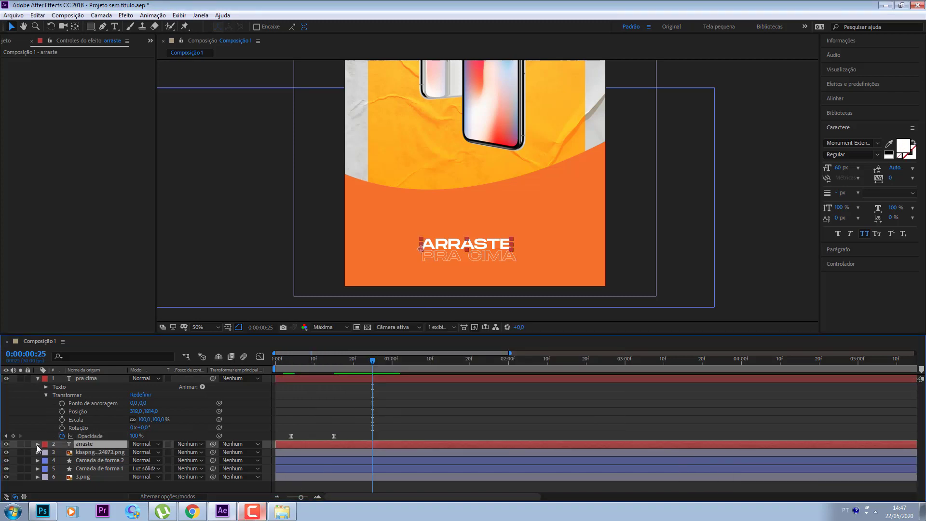
left_click(37, 444)
scroll(45, 462, "down", 1)
left_click(108, 471)
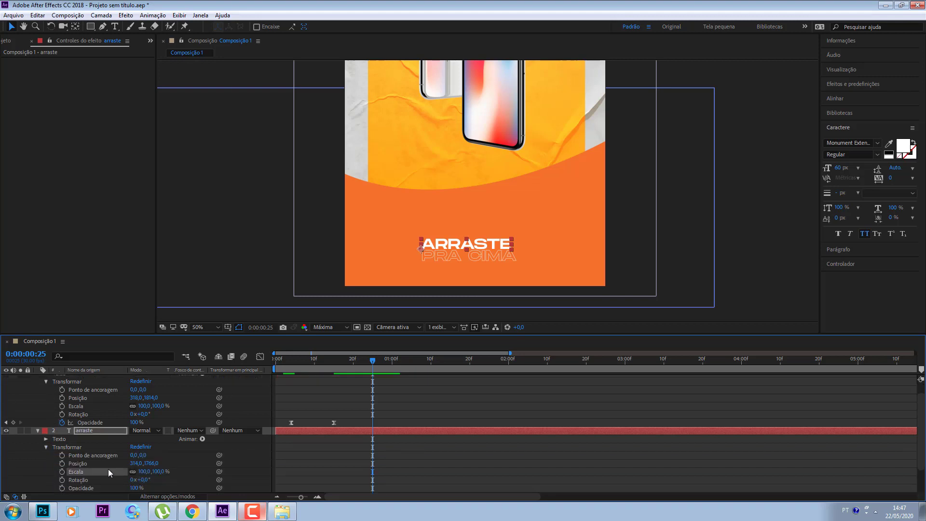
left_click_drag(373, 369, 334, 384)
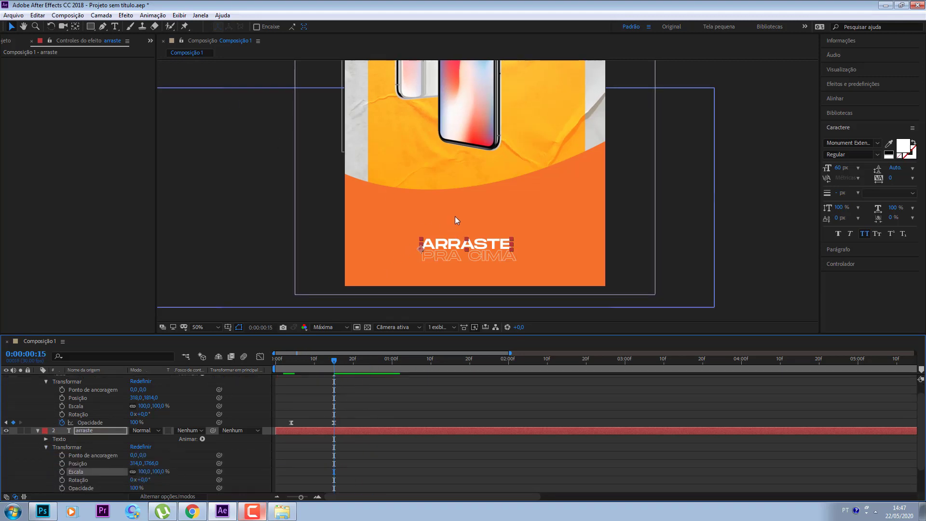
key("h")
key("period")
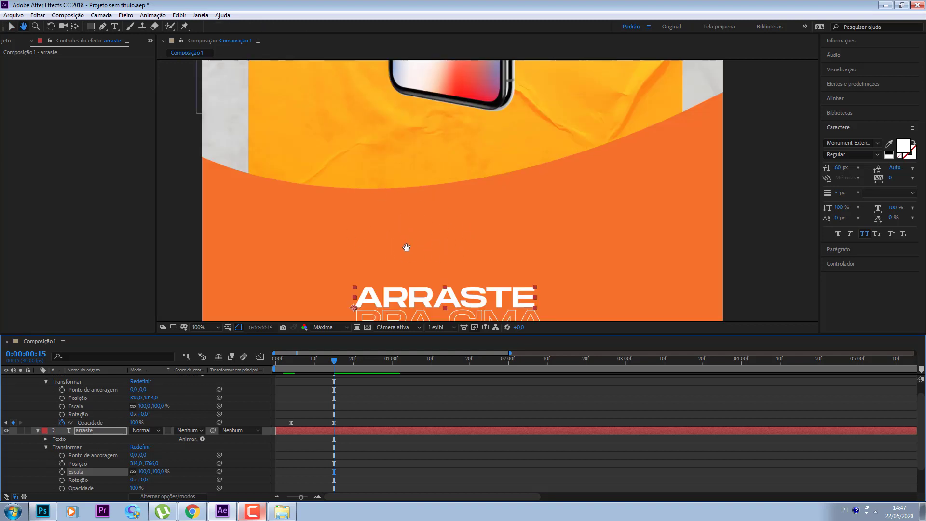
left_click_drag(406, 247, 446, 166)
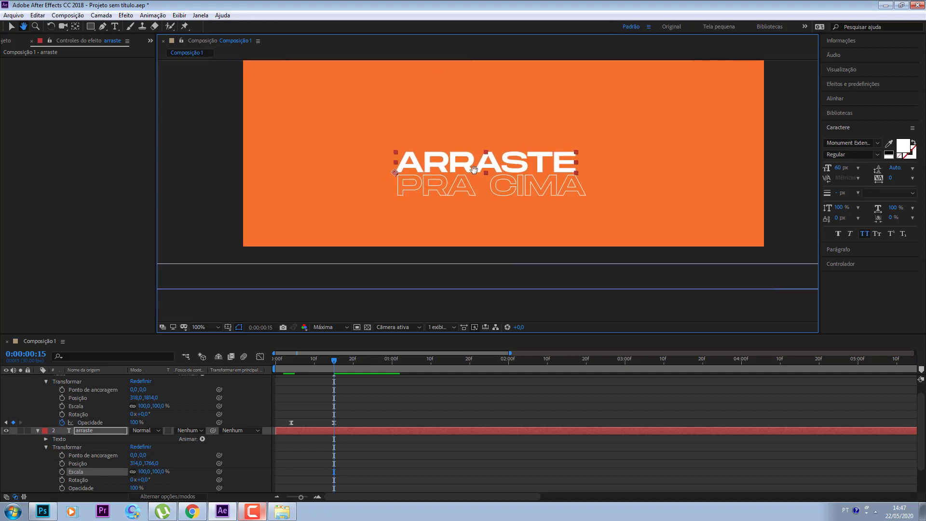
Try shrinking ARRASTE to 54% scale, then undo back to 100%
scroll(470, 232, "up", 3)
scroll(475, 193, "down", 1)
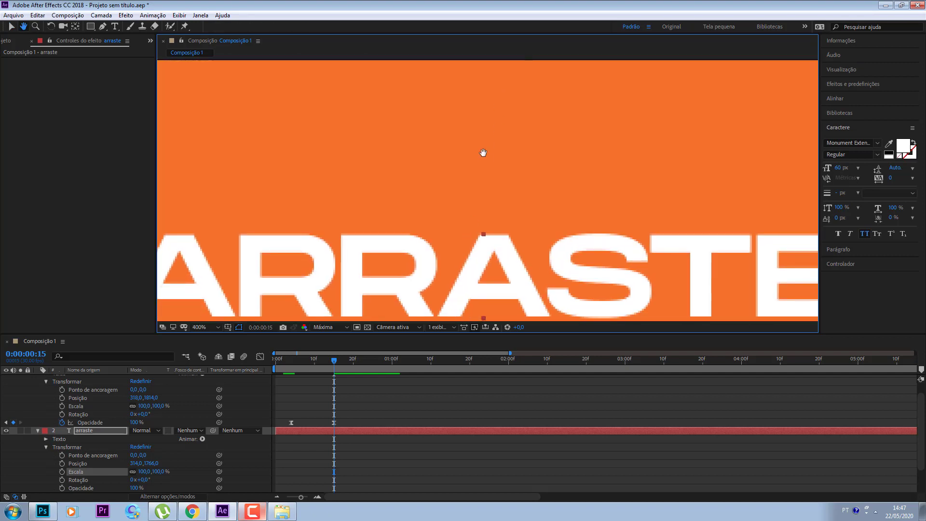
scroll(481, 159, "down", 3)
scroll(480, 165, "up", 1)
scroll(434, 230, "up", 1)
key("v")
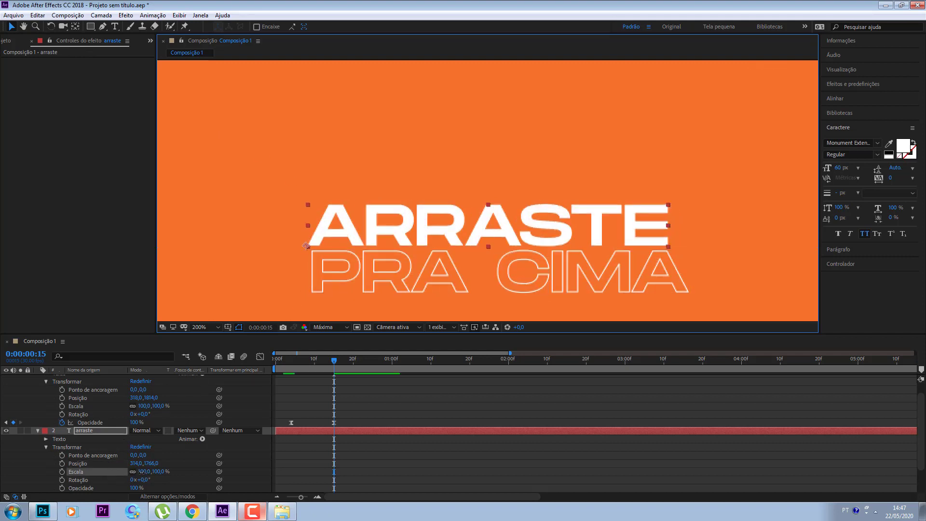
left_click_drag(140, 471, 118, 472)
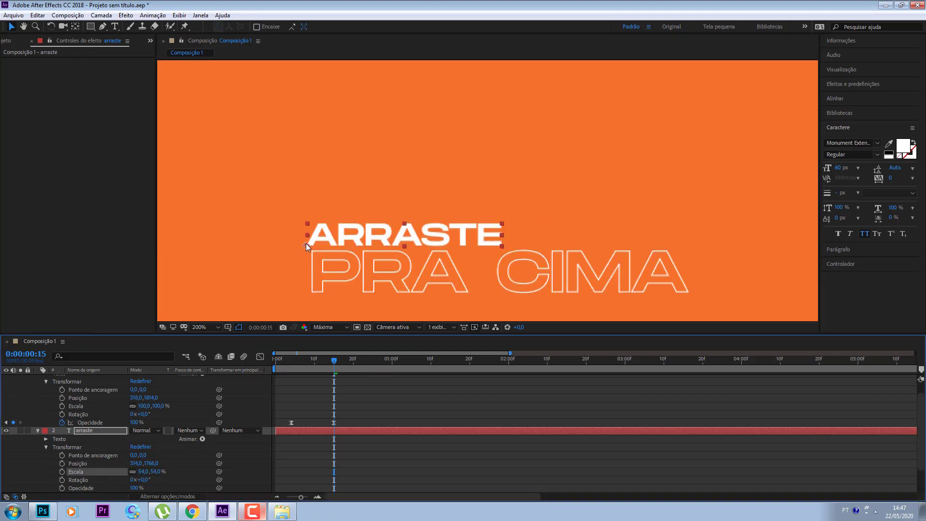
key("ctrl+z")
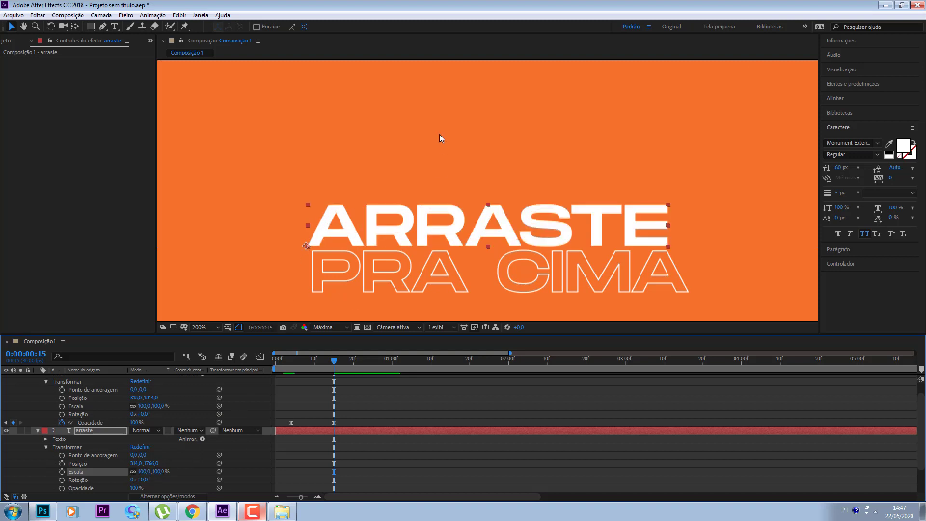
Drag ARRASTE's anchor point with the Pan Behind tool up to the word's top centre
left_click(75, 28)
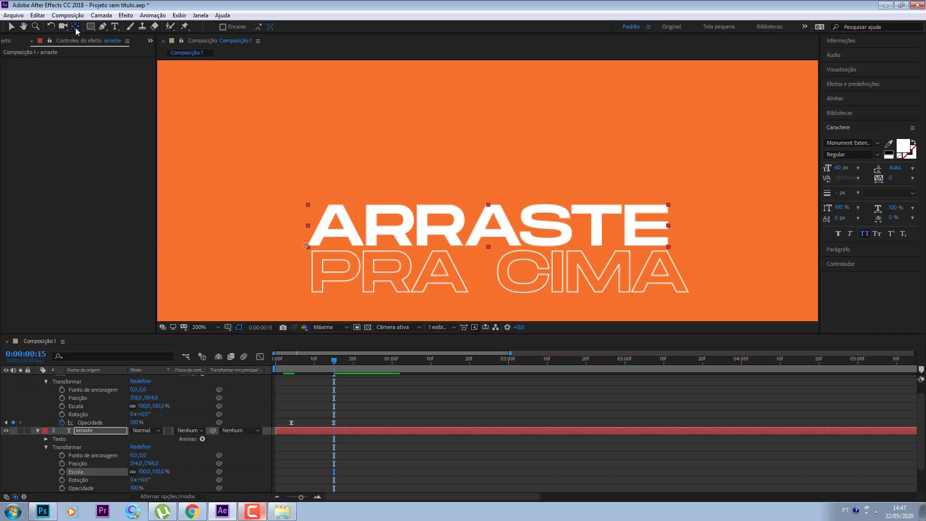
left_click_drag(313, 245, 317, 248)
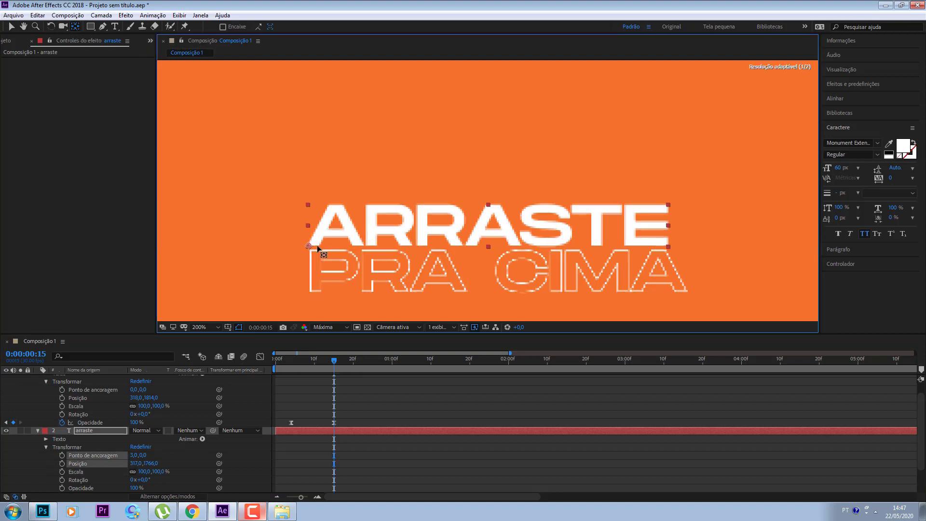
mouse_move(504, 250)
left_mouse_down()
mouse_move(502, 197)
mouse_move(489, 205)
left_mouse_up()
Undo an accidental scale change and key ARRASTE's scale at 0% on frame 4
mouse_move(137, 463)
left_mouse_down()
mouse_move(125, 465)
mouse_move(148, 478)
mouse_move(104, 476)
left_mouse_up()
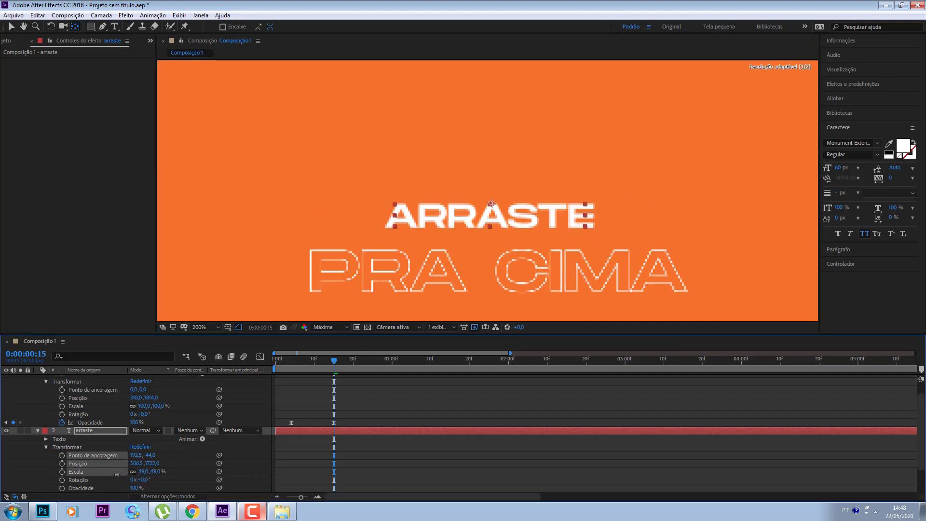
key("ctrl+z")
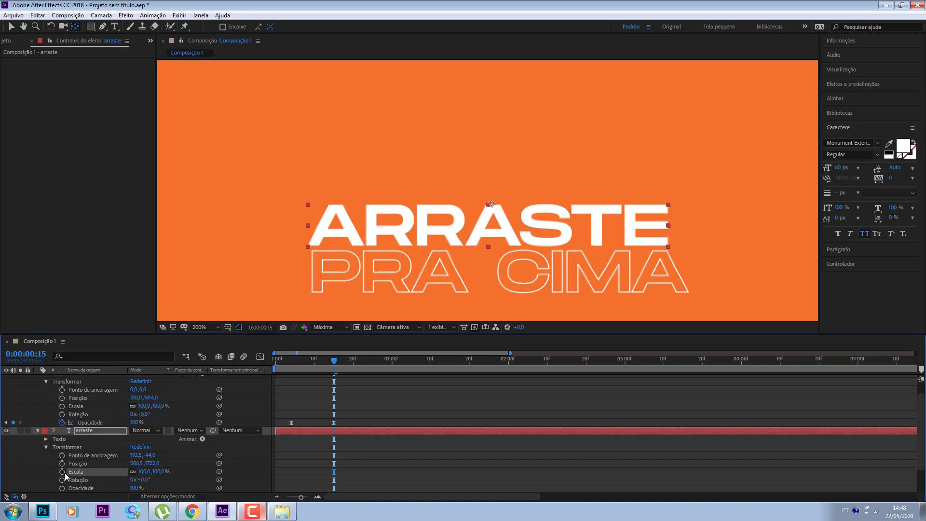
left_click_drag(336, 364, 294, 364)
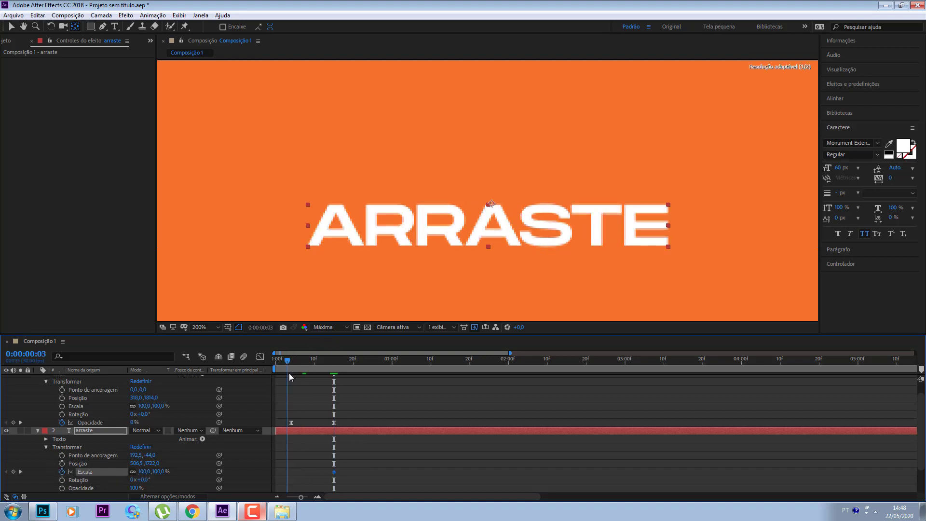
type("0")
key("Return")
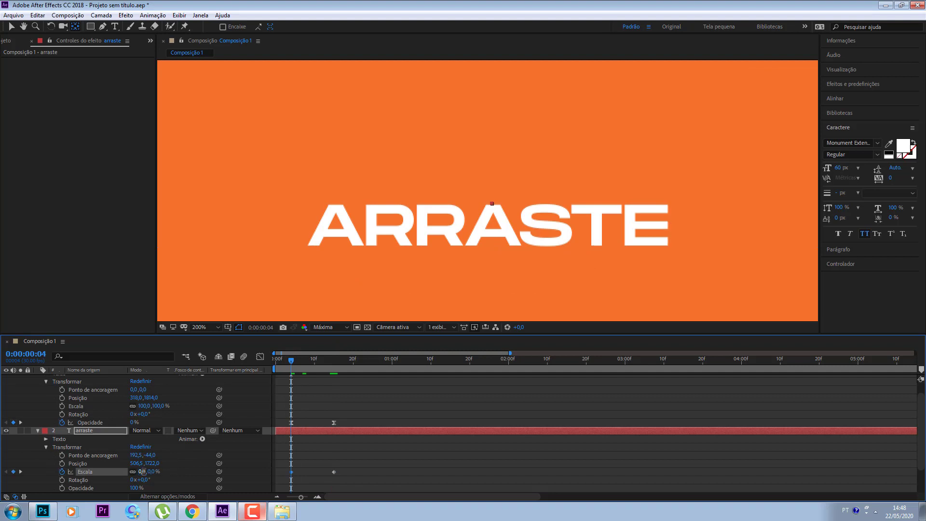
Apply Easy Ease (Atenuação simples) to ARRASTE's keyframes and preview the animation
right_click(287, 476)
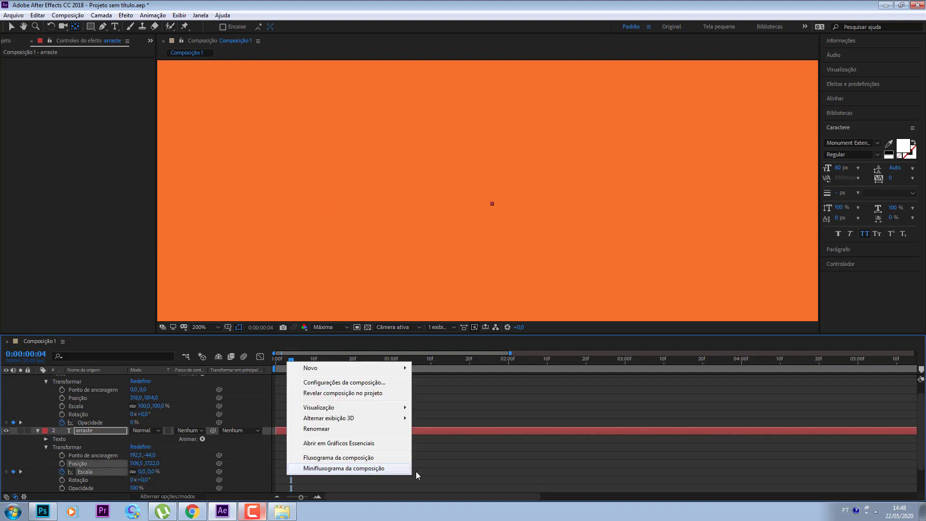
left_click(276, 479)
right_click(294, 473)
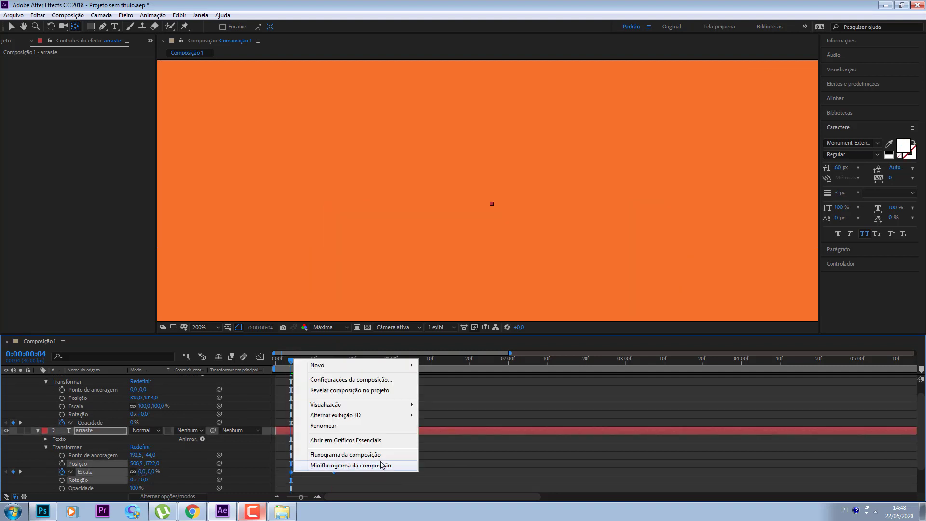
left_click(466, 465)
right_click(334, 472)
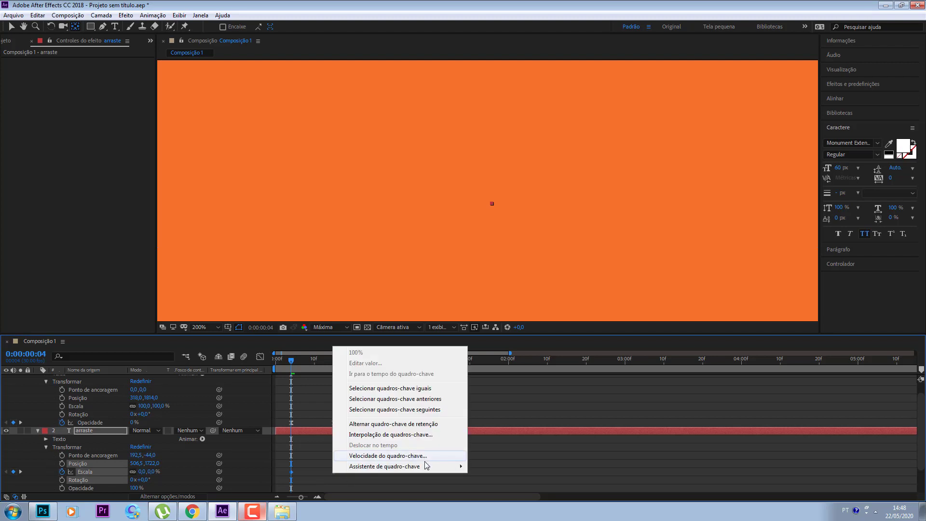
mouse_move(426, 465)
left_click(531, 370)
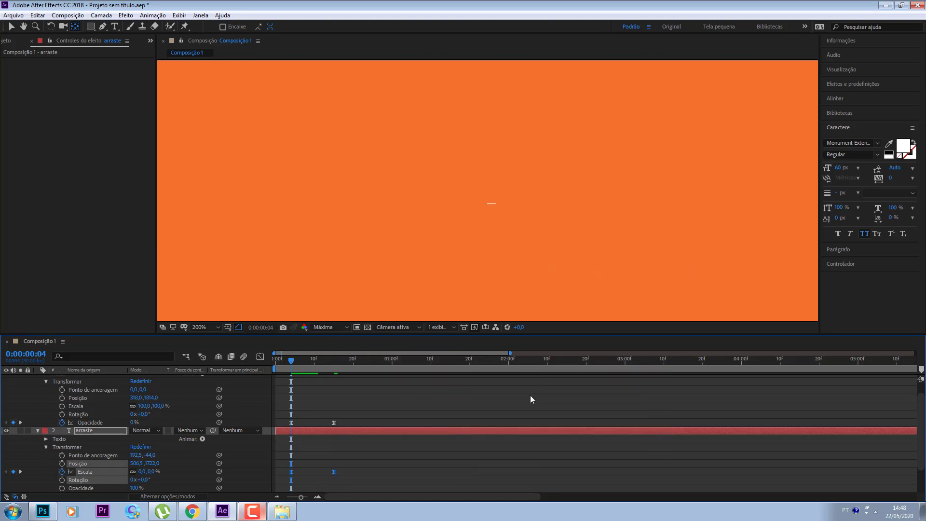
key("space")
left_click_drag(300, 364, 330, 373)
In the speed graph, raise the scale keyframes' influence to about 56% and preview the result
left_click(260, 356)
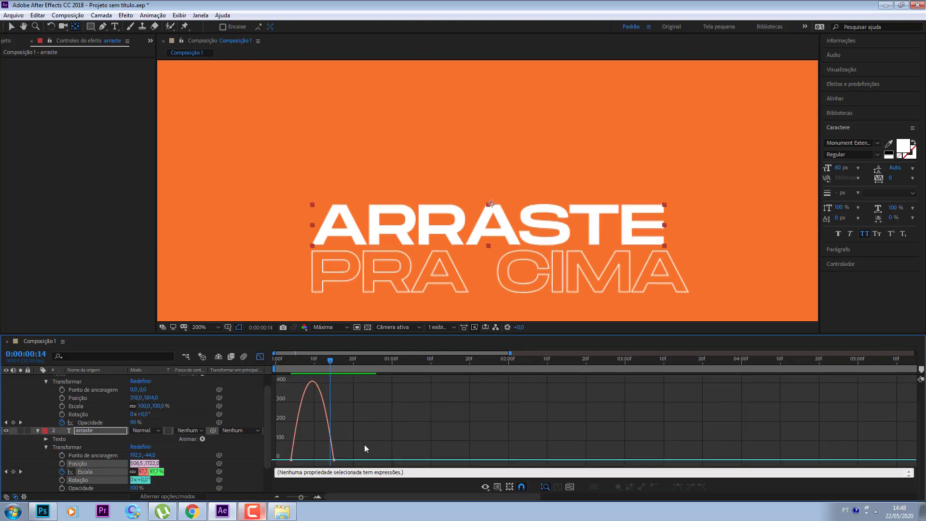
left_click_drag(363, 444, 271, 466)
left_click_drag(330, 461, 297, 463)
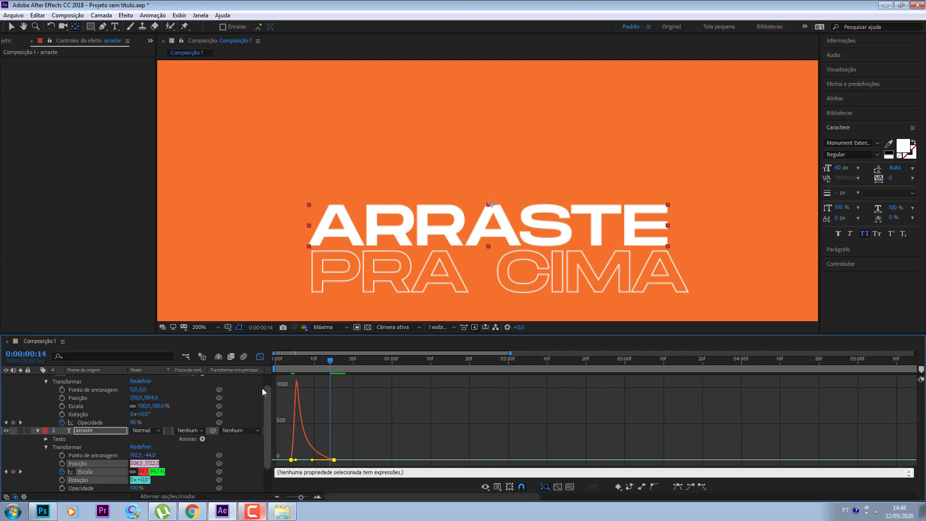
left_click(260, 357)
key("space")
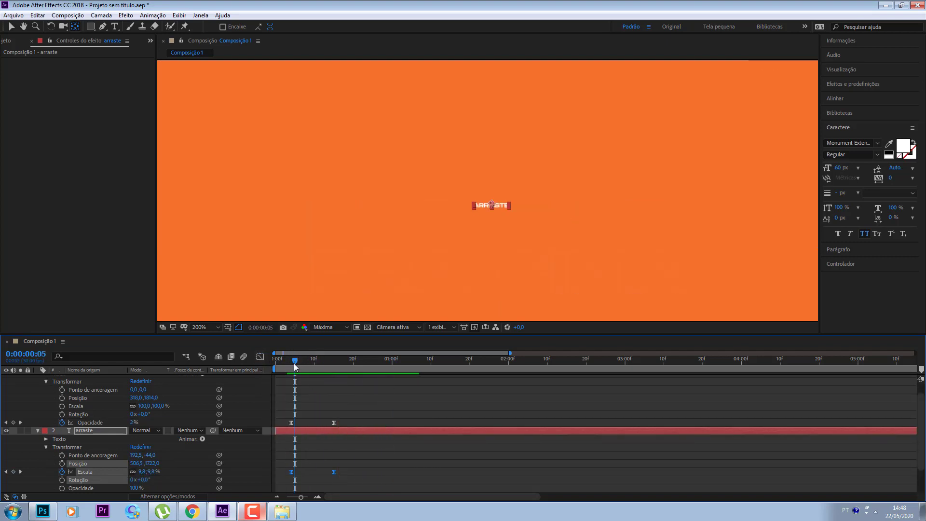
key("space")
Drag ARRASTE's ending keyframes later to about frame 26 and preview the longer intro
scroll(402, 186, "down", 2)
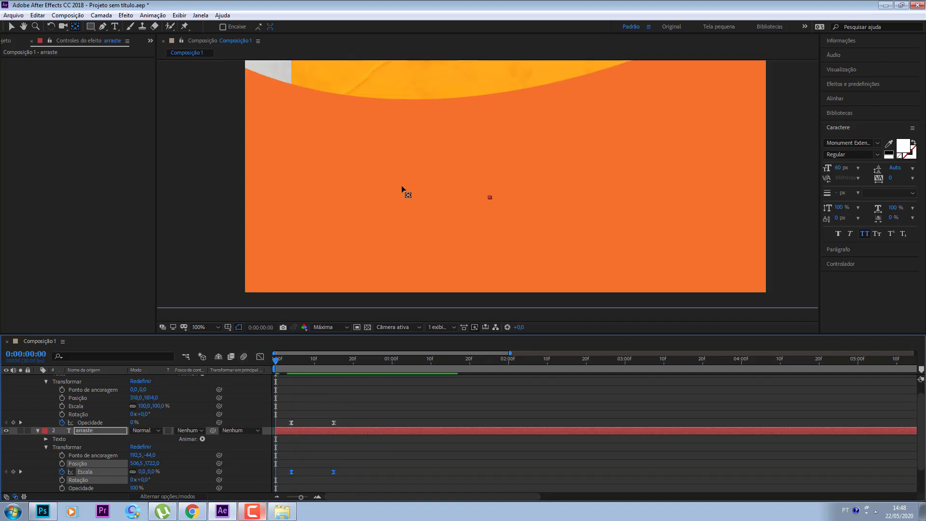
scroll(402, 185, "down", 2)
key("space")
key("space")
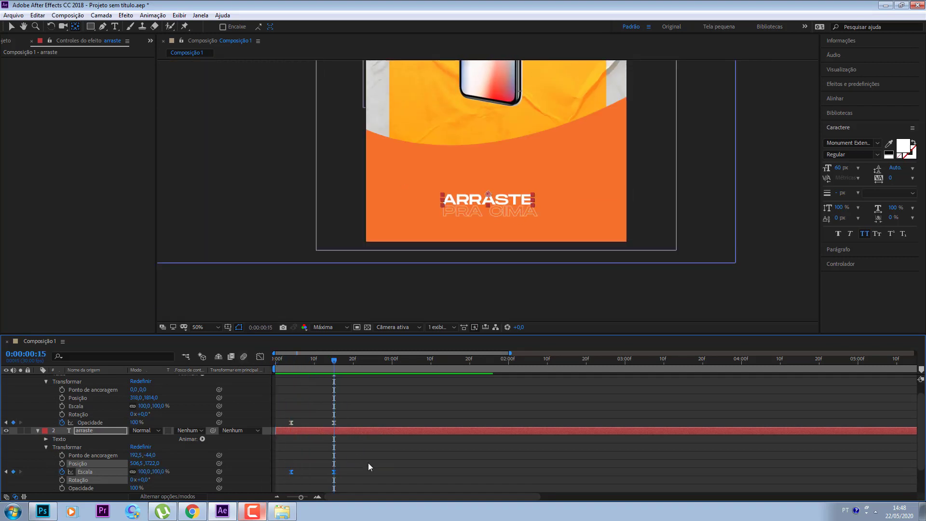
left_click_drag(332, 401, 339, 478)
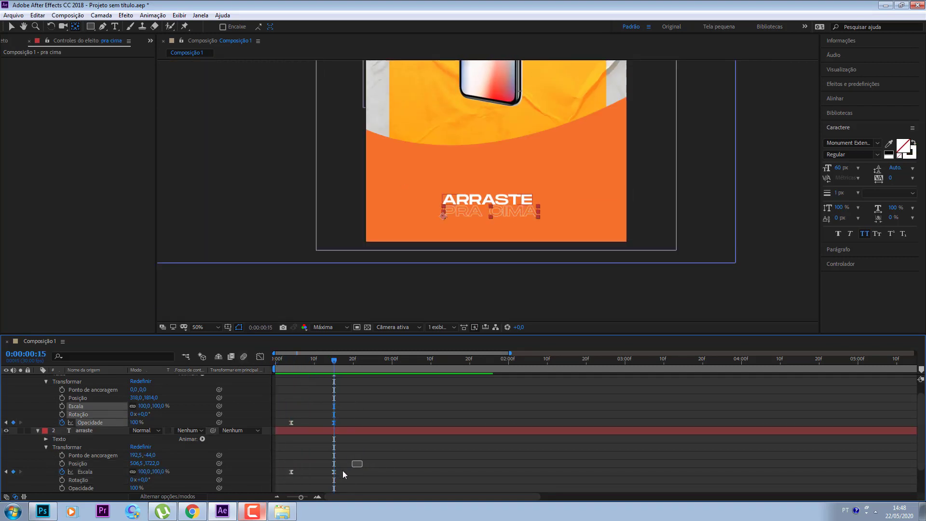
left_click(354, 411)
mouse_move(354, 463)
left_mouse_down()
mouse_move(327, 482)
mouse_move(376, 472)
left_mouse_up()
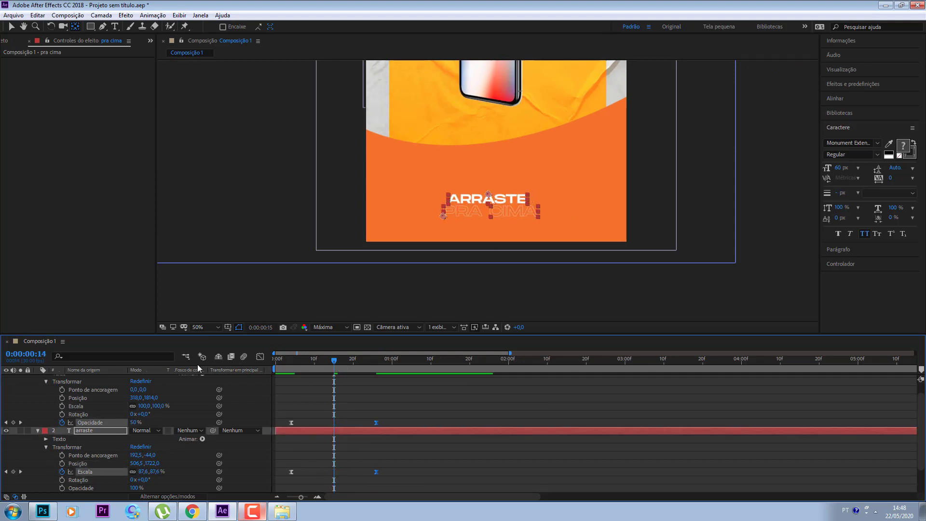
key("space")
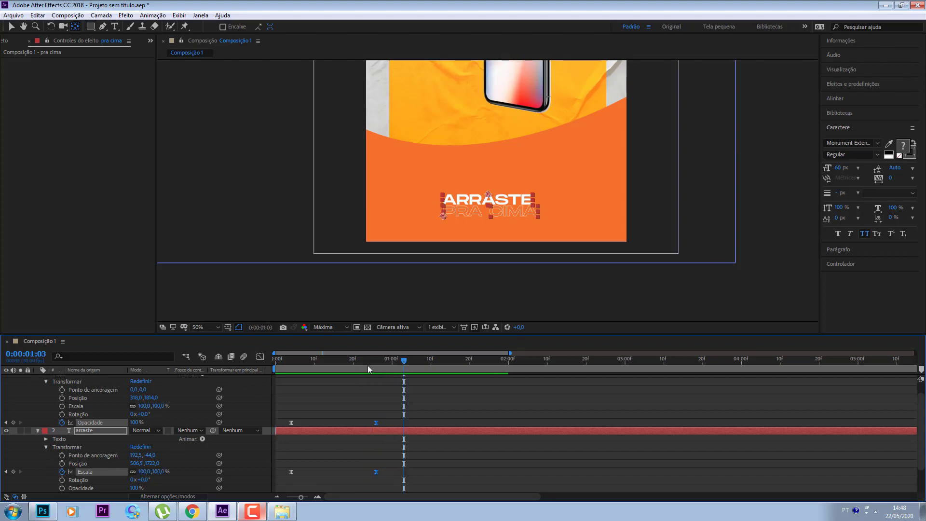
key("space")
key("space")
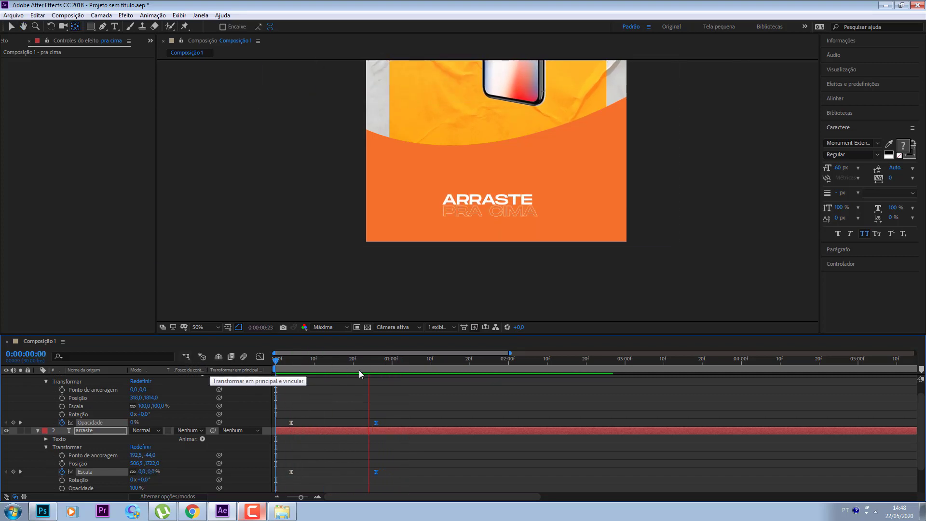
key("space")
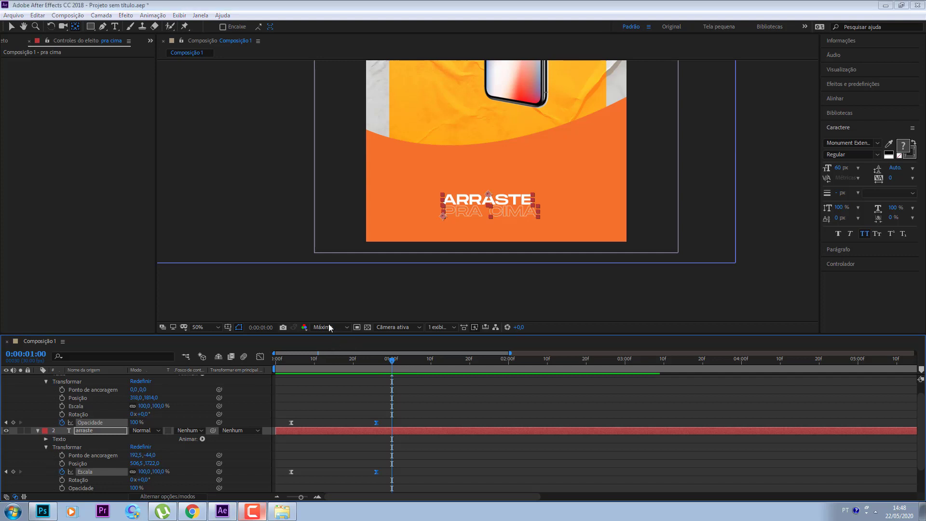
Set the preview resolution to Quarter and play the animation from the start
left_click(339, 328)
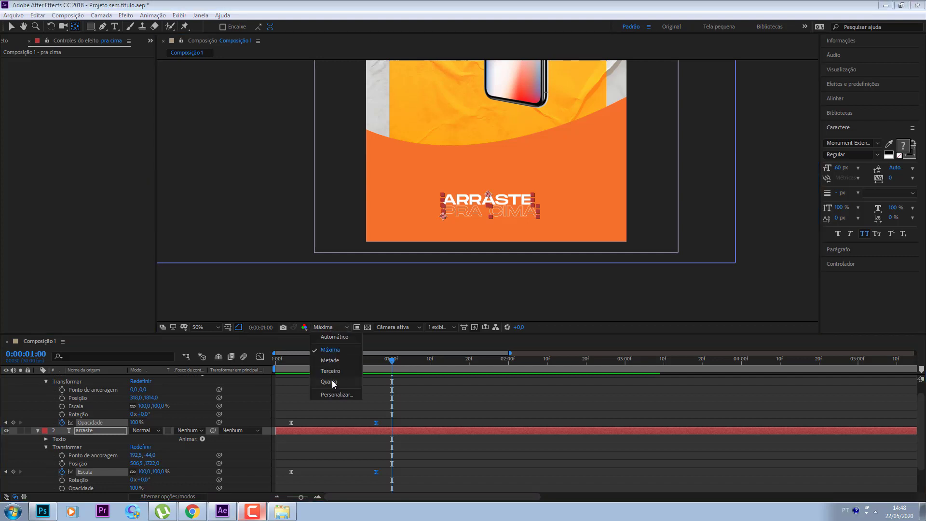
left_click(332, 380)
left_click(150, 376)
key("Home")
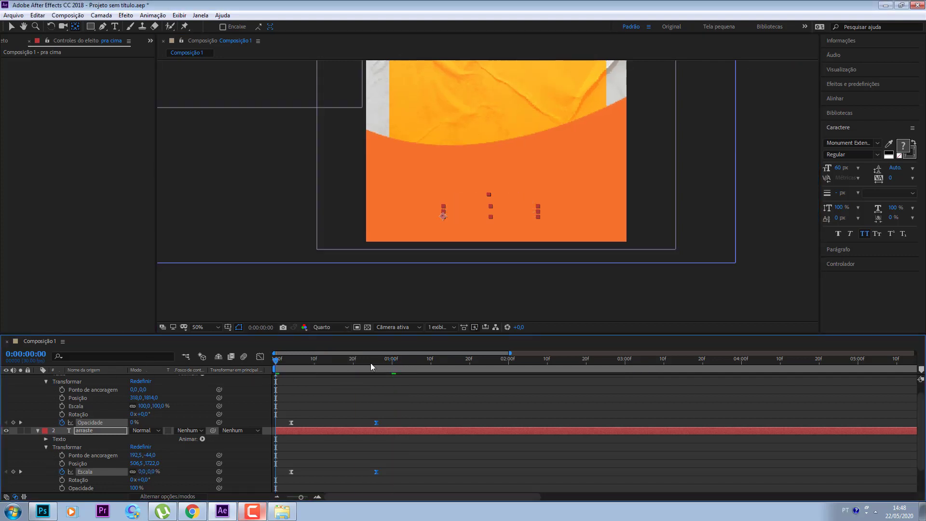
key("space")
key("comma")
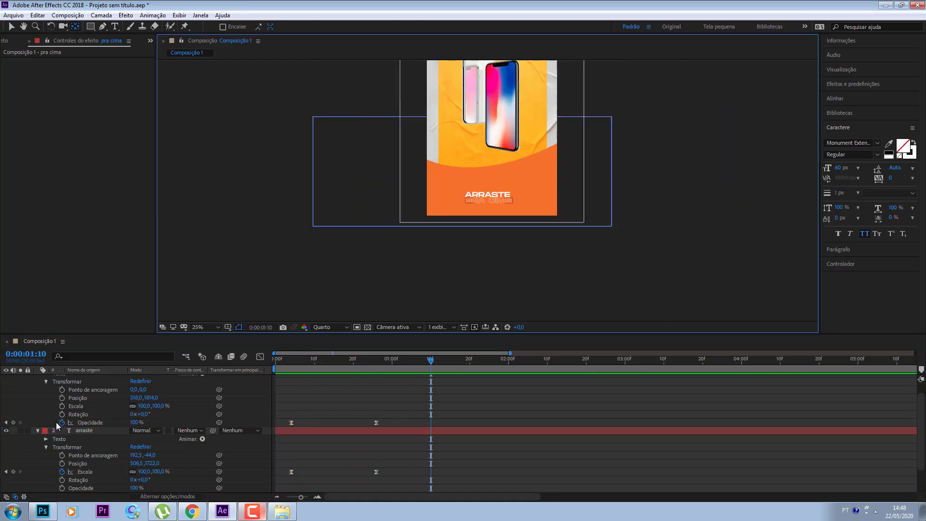
Collapse the layer properties, select arraste and pra cima, and centre them at 100% zoom
left_click(44, 381)
left_click(37, 386)
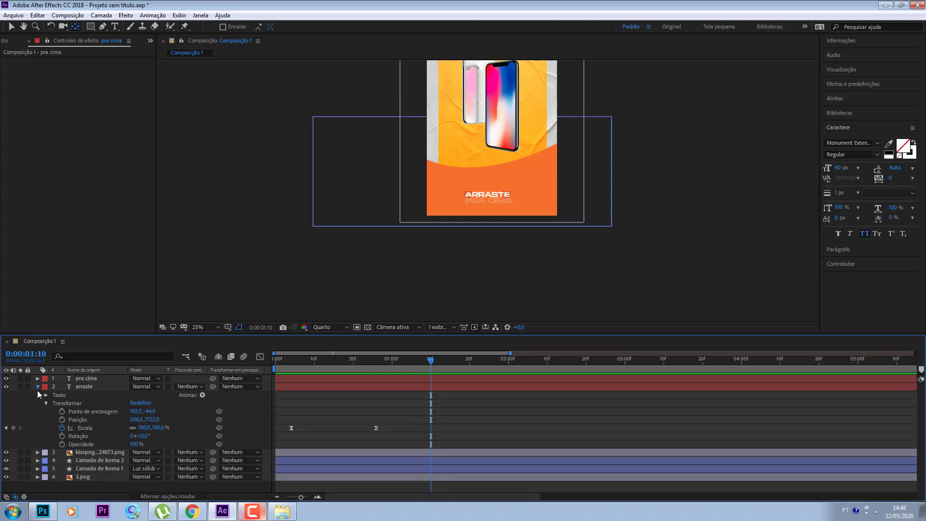
left_click(37, 390)
left_click(83, 387)
left_click(85, 378, "shift")
key("slash")
key("h")
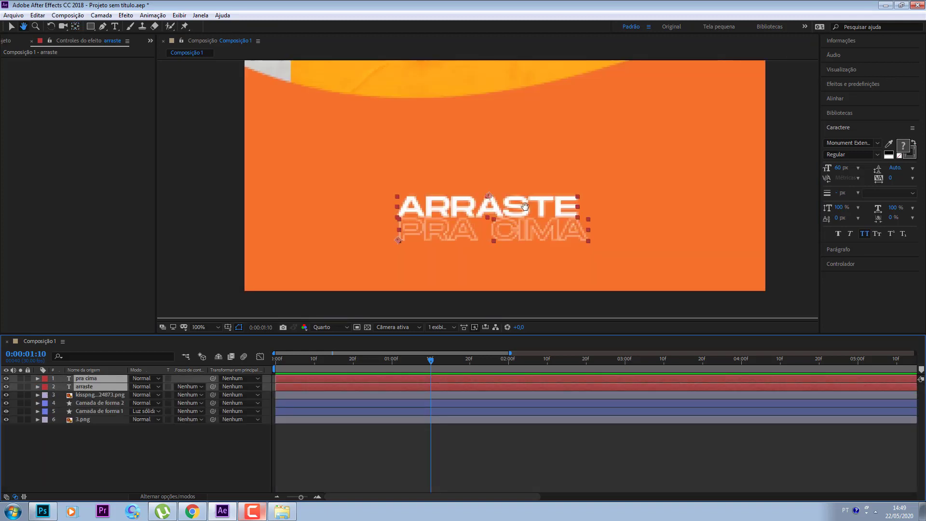
left_click_drag(521, 208, 534, 232)
Nudge both text layers slightly down, then search gratispng for 'seta pra cima'
key("v")
left_click(192, 510)
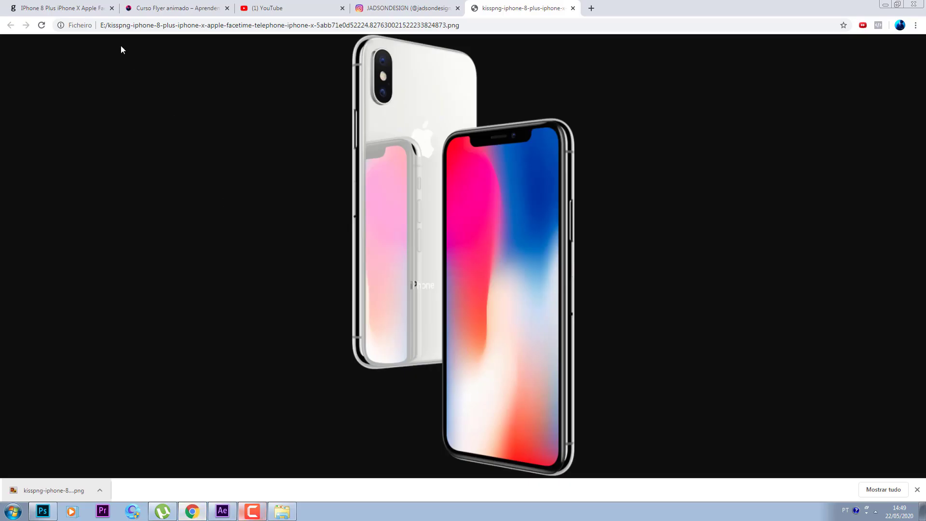
left_click(62, 7)
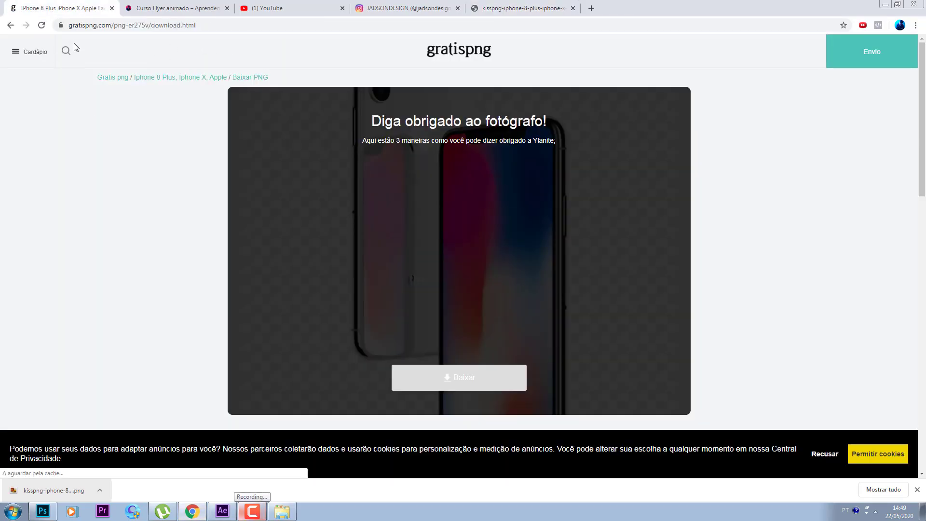
left_click(76, 47)
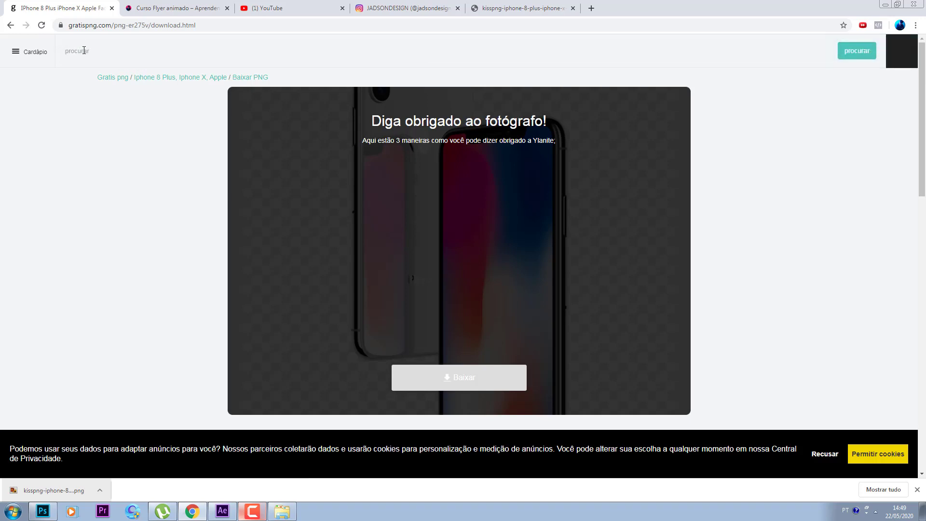
type("a")
key("BackSpace")
key("BackSpace")
key("BackSpace")
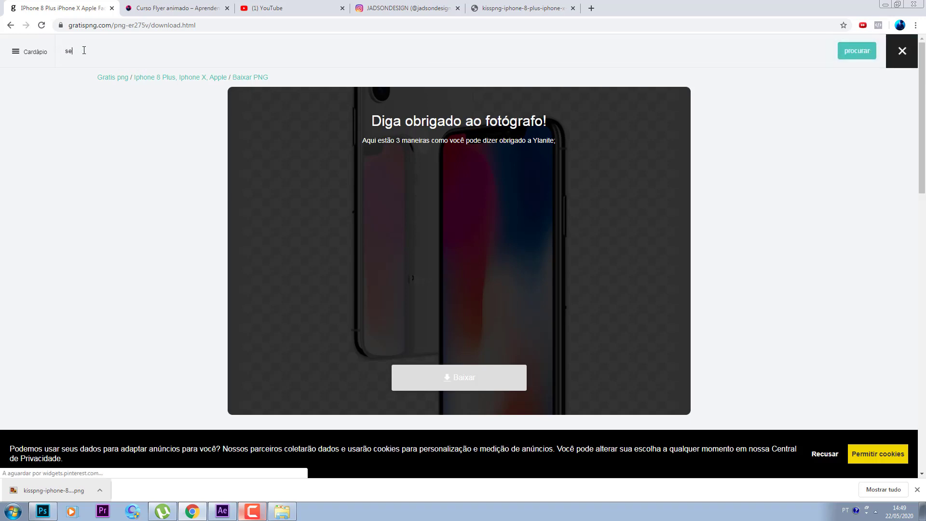
type("seta pra cima")
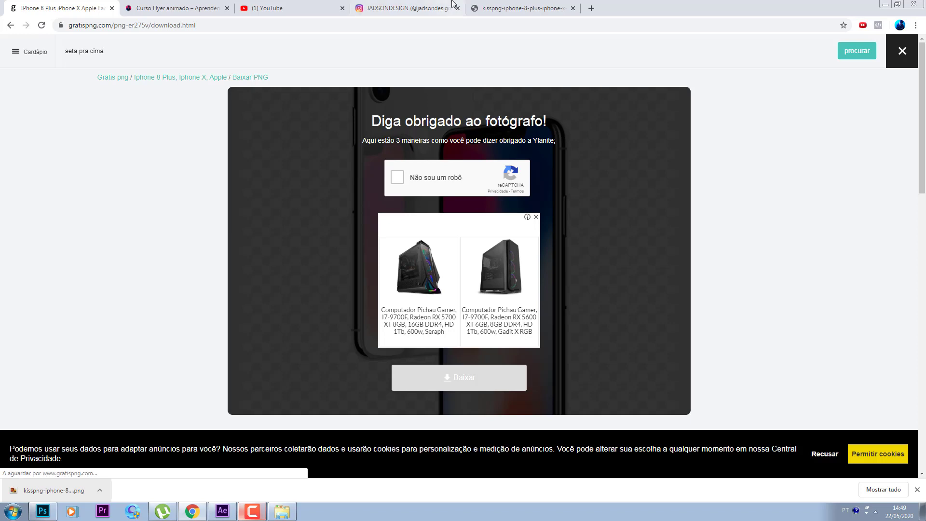
Close the kisspng tab and search gratispng for 'arraste pra cima'
left_click(573, 8)
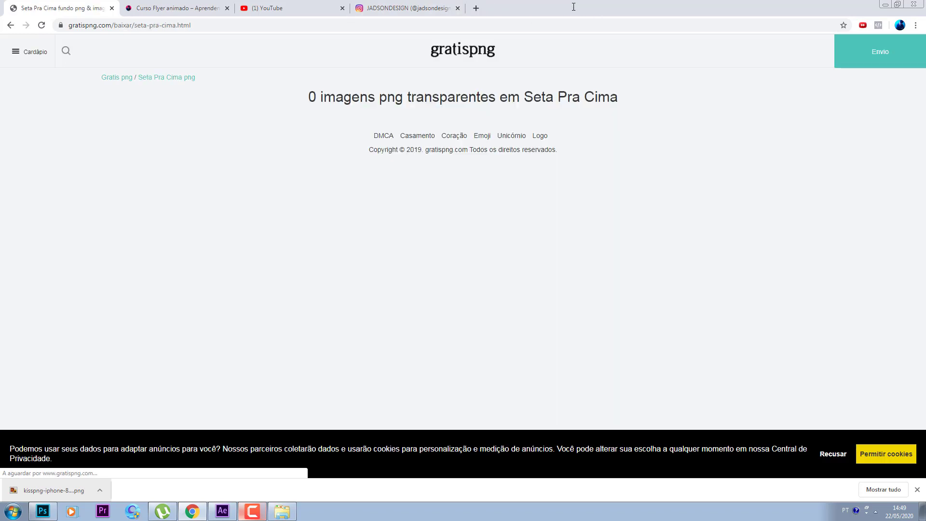
left_click(66, 51)
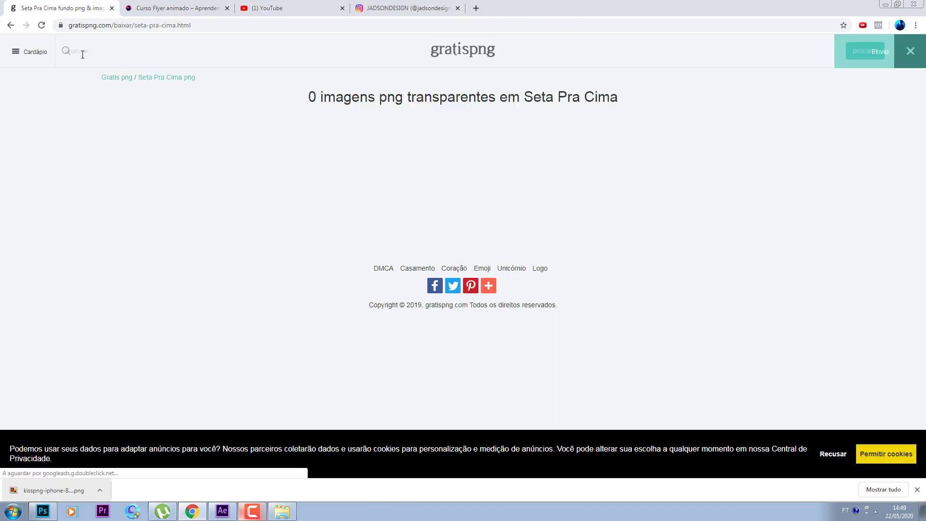
type("aste pra ci")
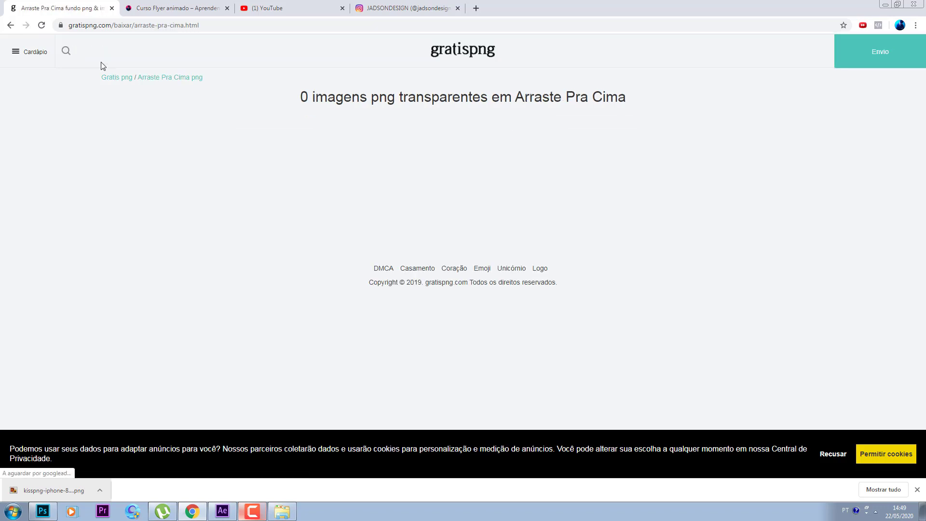
left_click(174, 26)
Search Google for 'arraste para cima png' and view the image results
type("arraste")
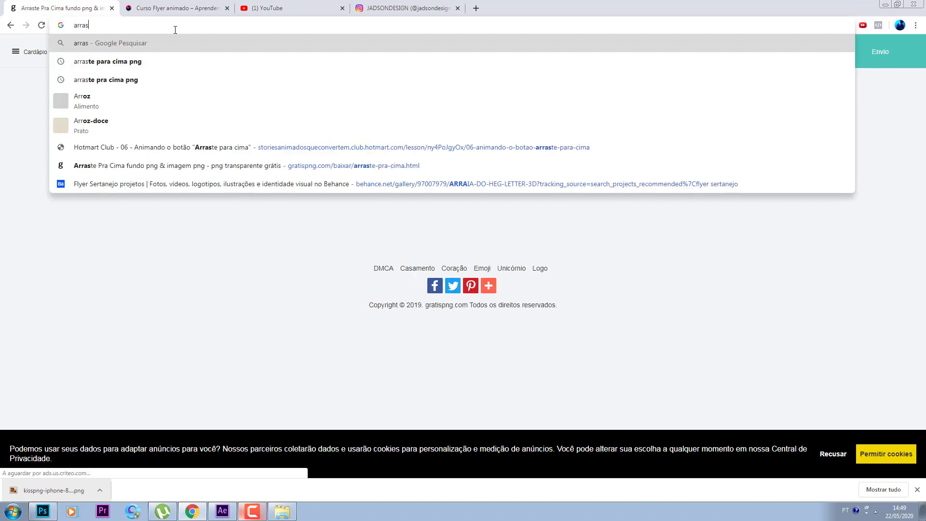
key("Down")
key("Return")
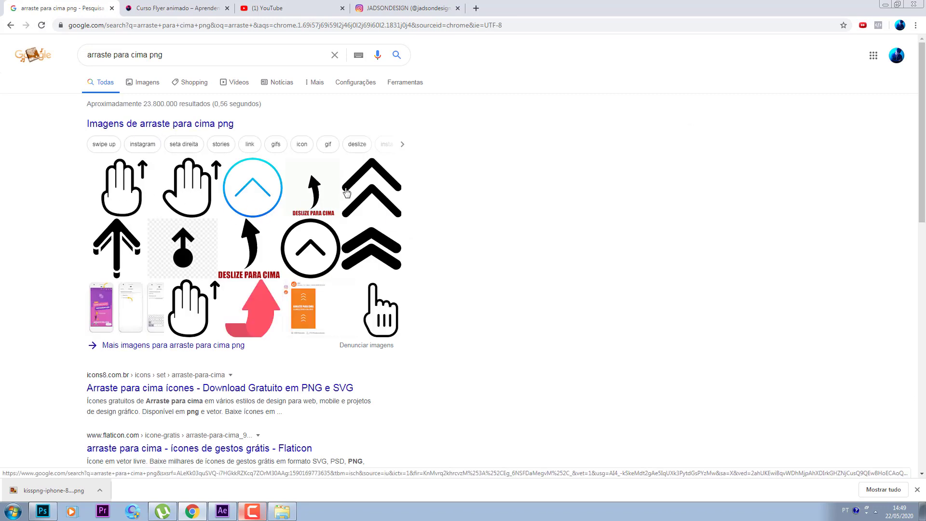
left_click(387, 315)
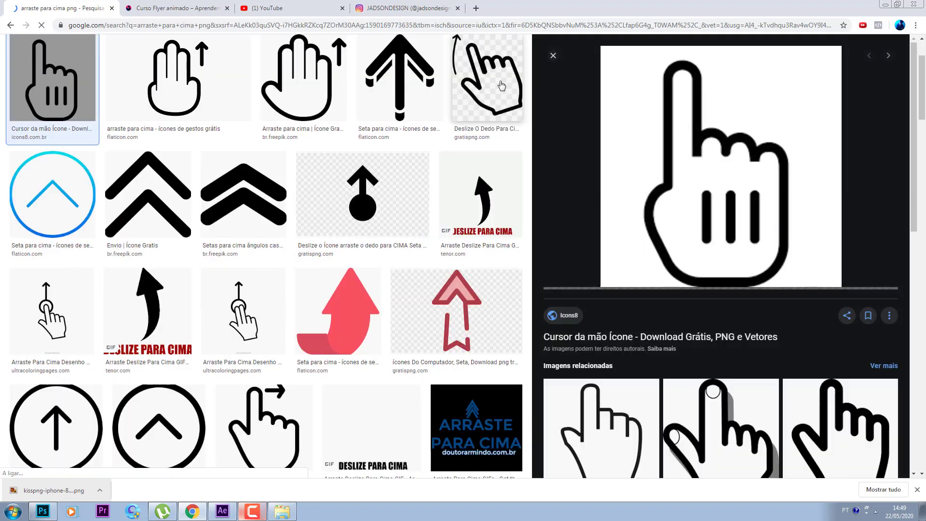
Open the pointing-hand icon on gratispng and go to its Baixar PNG page
left_click(559, 230)
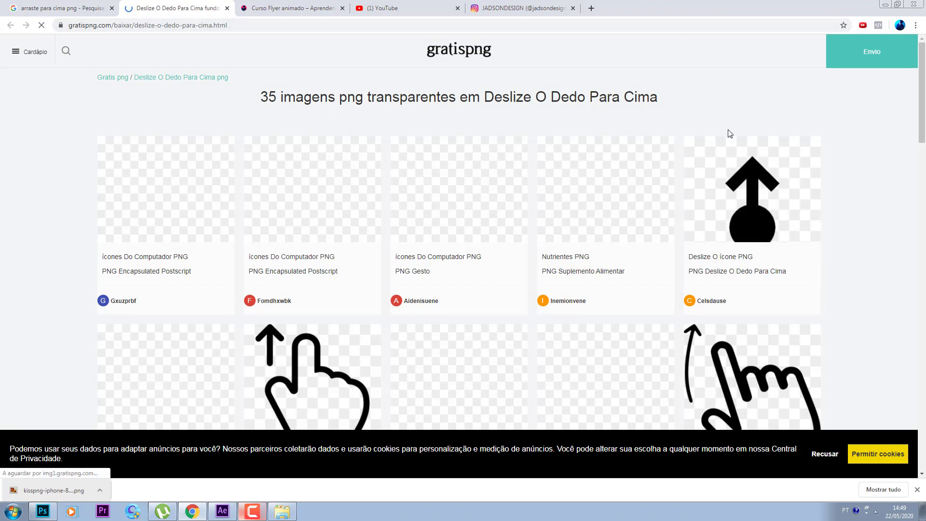
scroll(704, 203, "down", 3)
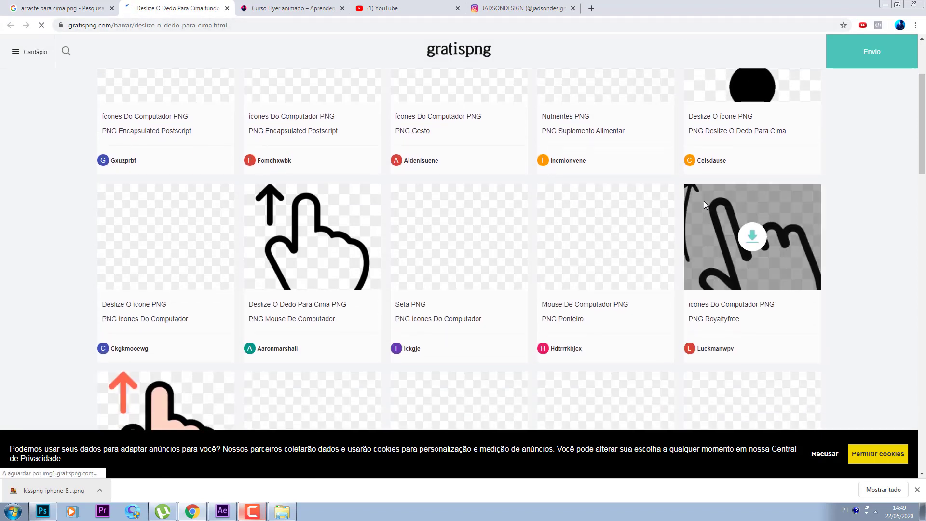
scroll(101, 192, "up", 3)
scroll(842, 209, "down", 3)
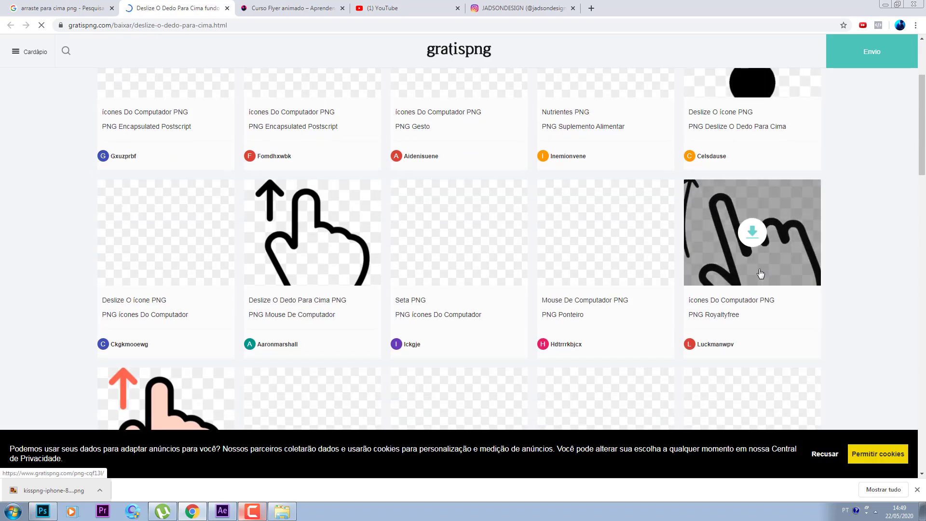
left_click(804, 274)
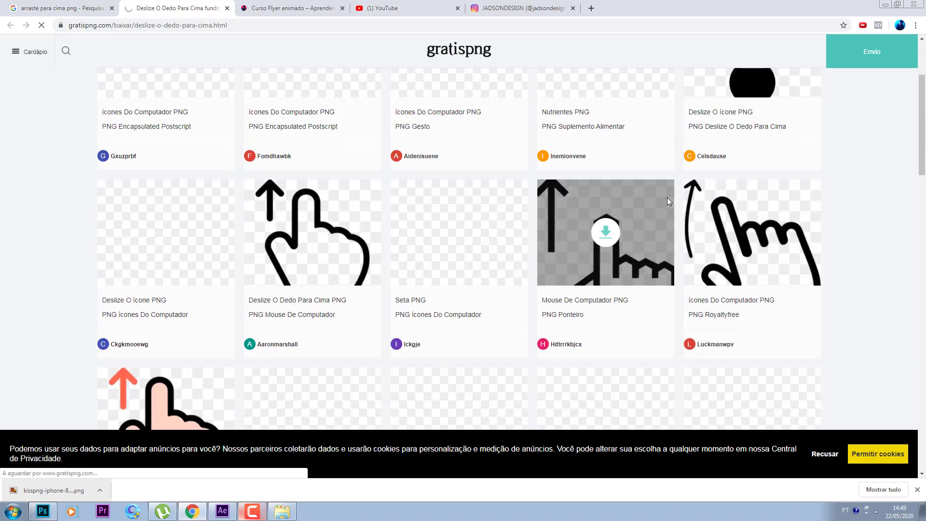
left_click(634, 207)
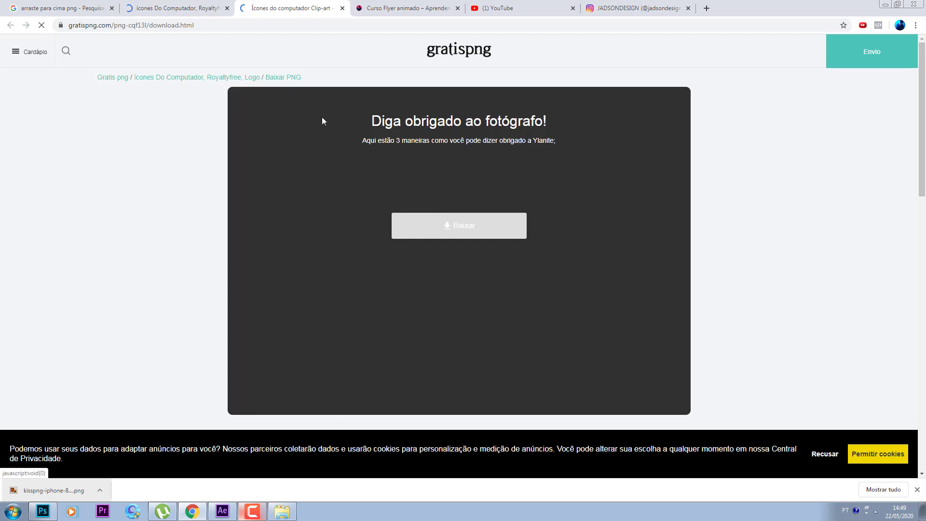
Start the hand icon download and close a stray File Explorer window
left_click(477, 234)
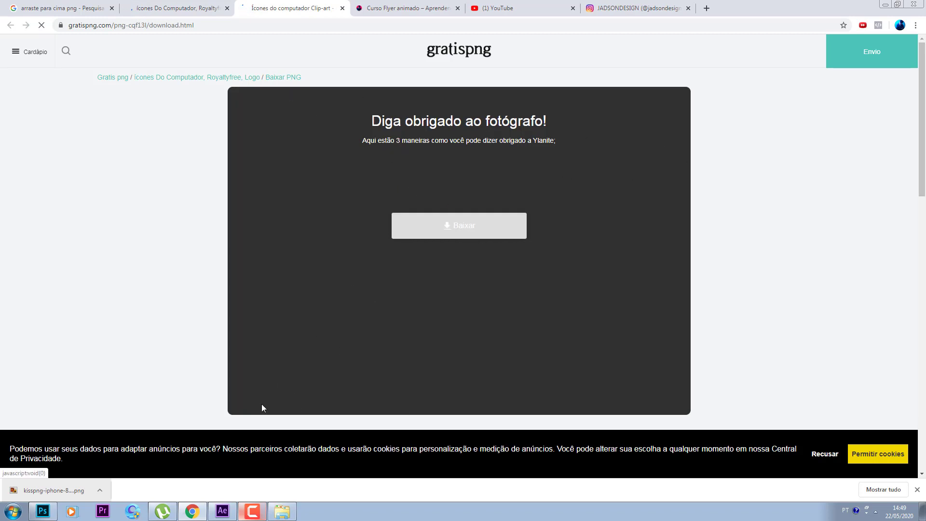
right_click(276, 510)
left_click(278, 491)
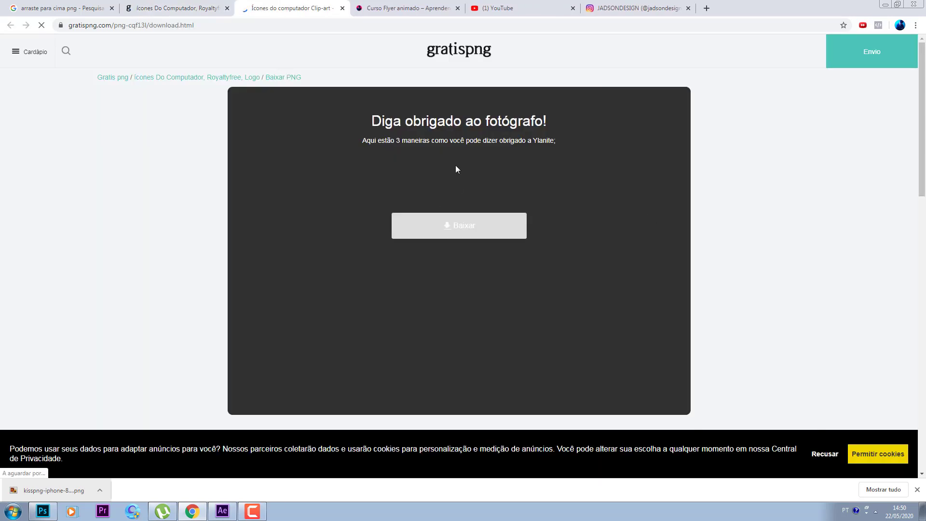
Pass the reCAPTCHA, download the hand icon PNG and save it via Salvar como
left_click(251, 511)
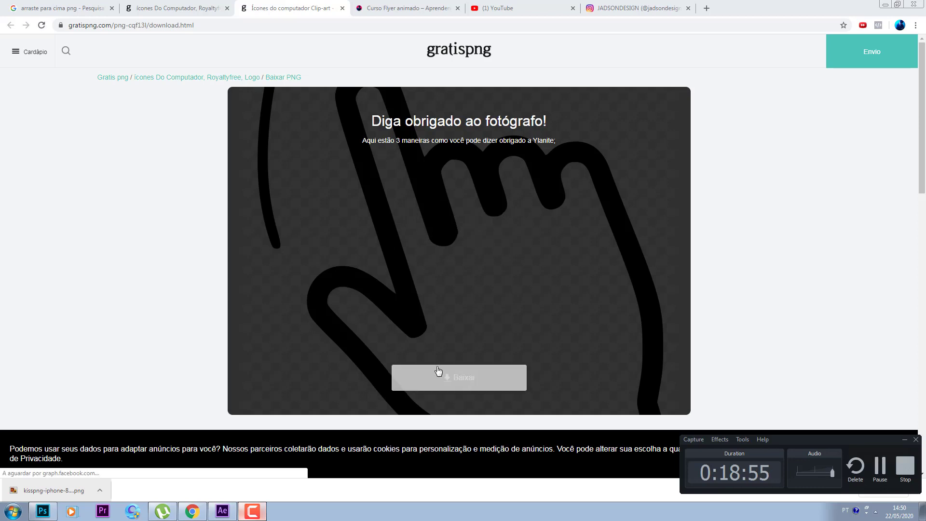
left_click(388, 180)
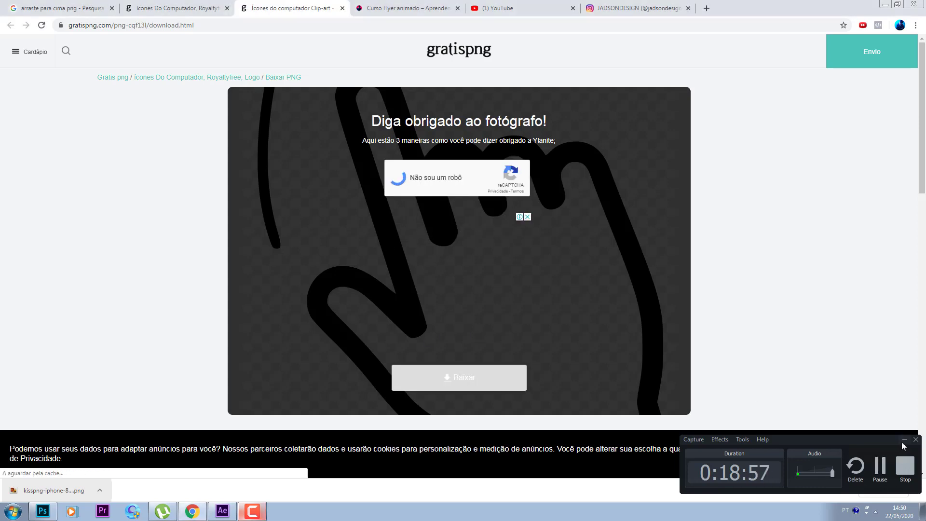
left_click(904, 440)
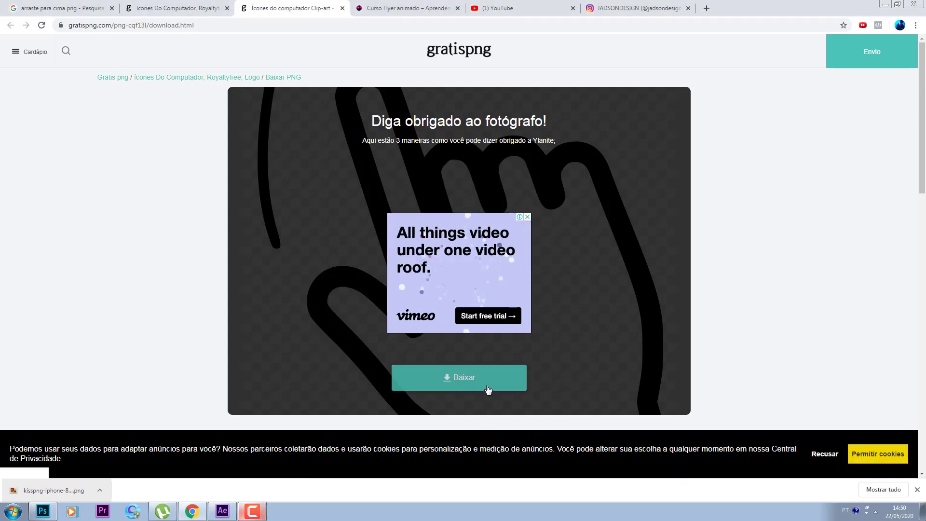
left_click(470, 378)
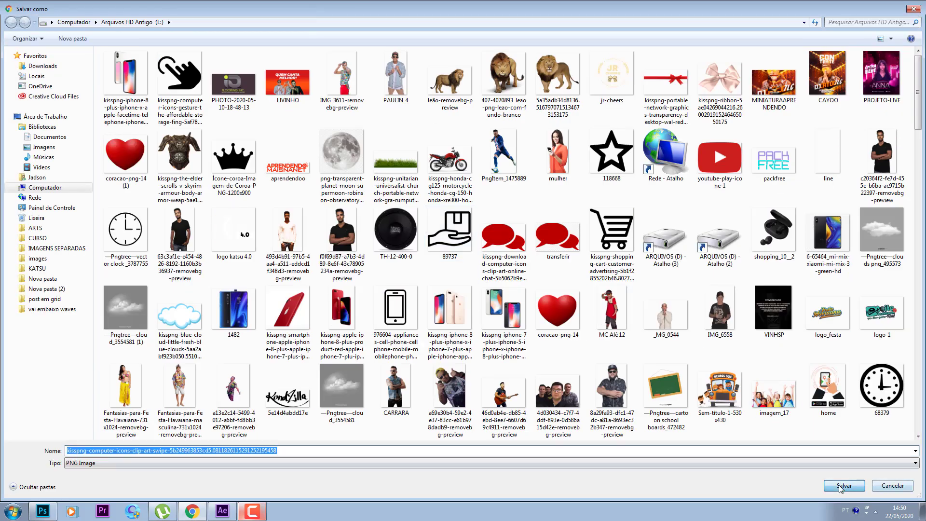
left_click(840, 486)
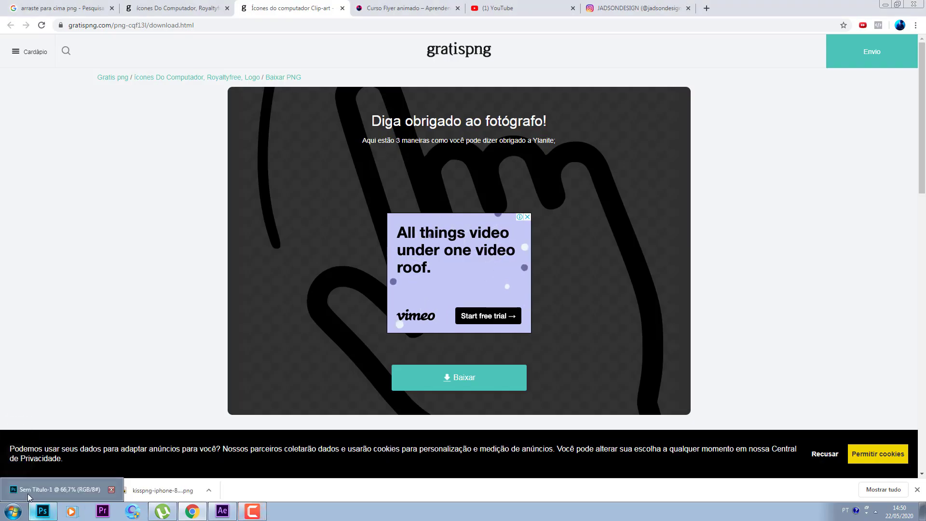
left_click(222, 511)
Drag the hand PNG into the composition, shrink it, and place it just above ARRASTE
left_click_drag(485, 172, 485, 173)
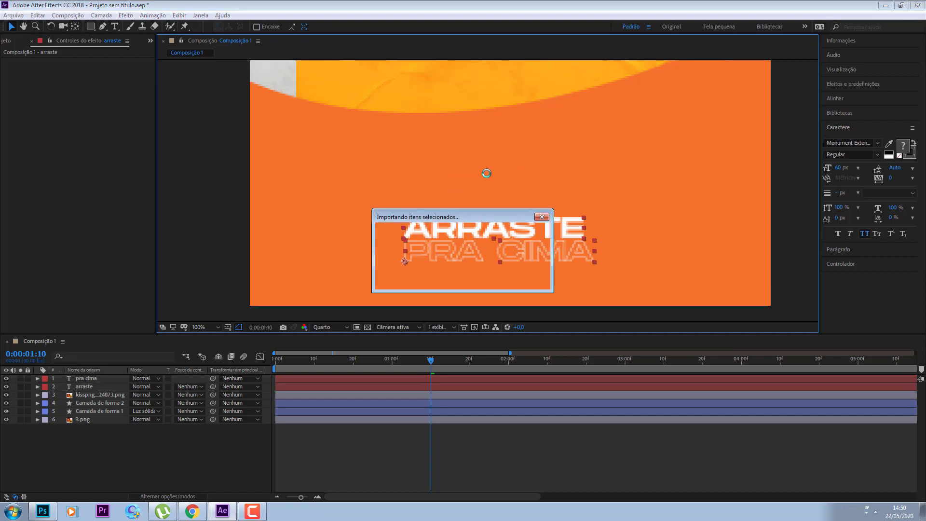
scroll(511, 157, "down", 2)
scroll(510, 157, "down", 2)
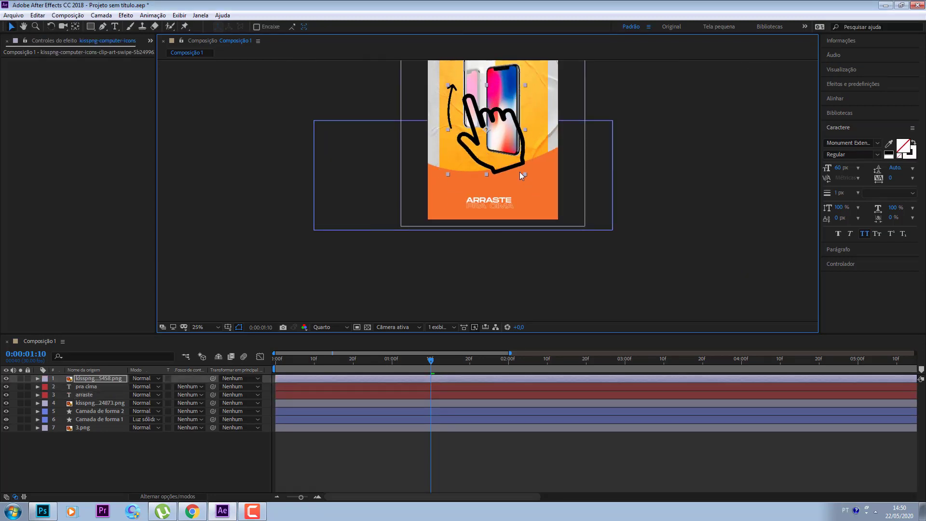
left_click_drag(539, 188, 492, 145)
scroll(491, 146, "up", 2)
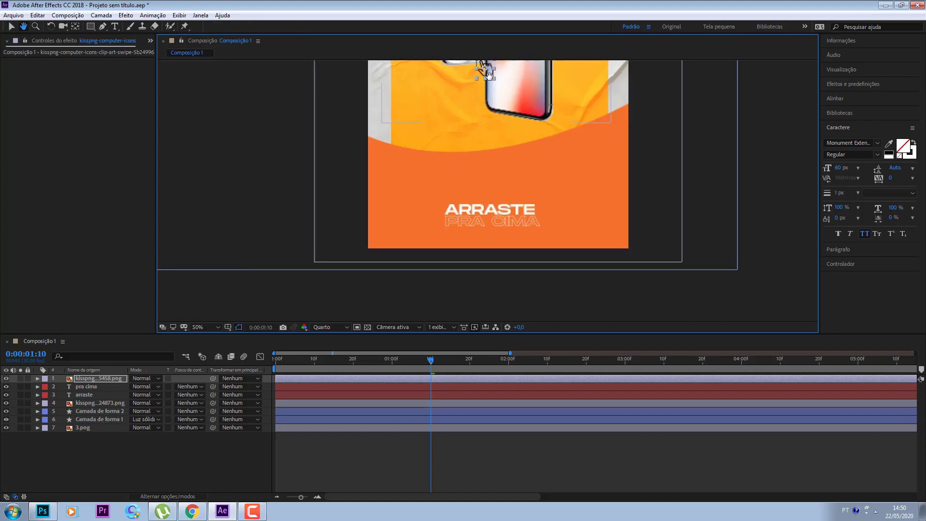
left_click_drag(488, 77, 490, 195)
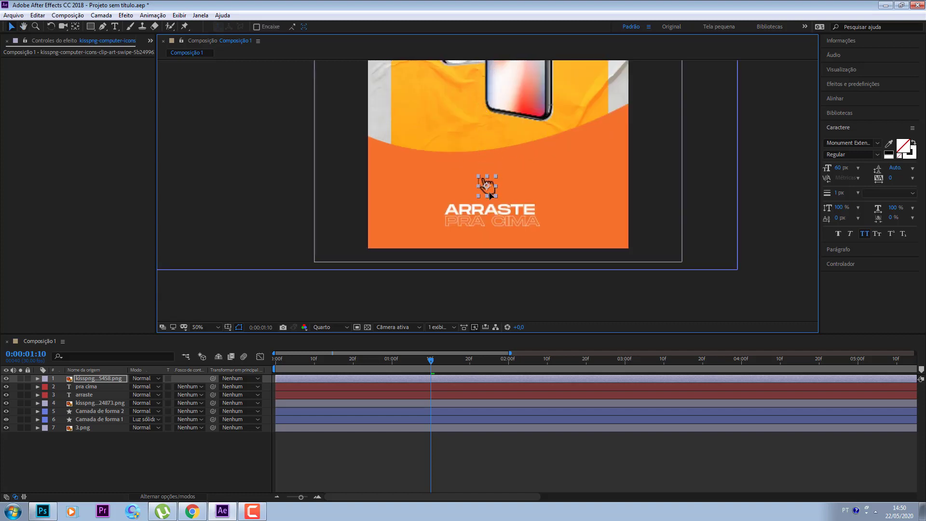
scroll(490, 194, "up", 2)
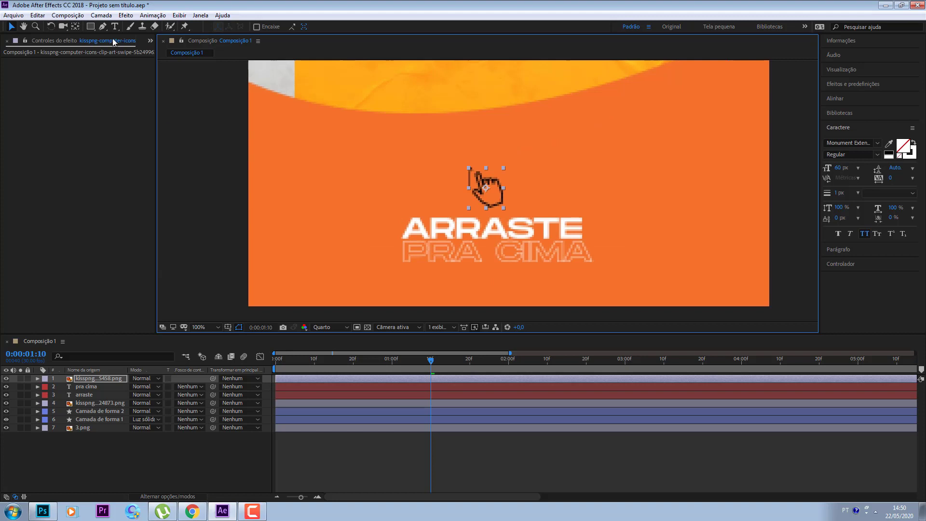
left_click(110, 379)
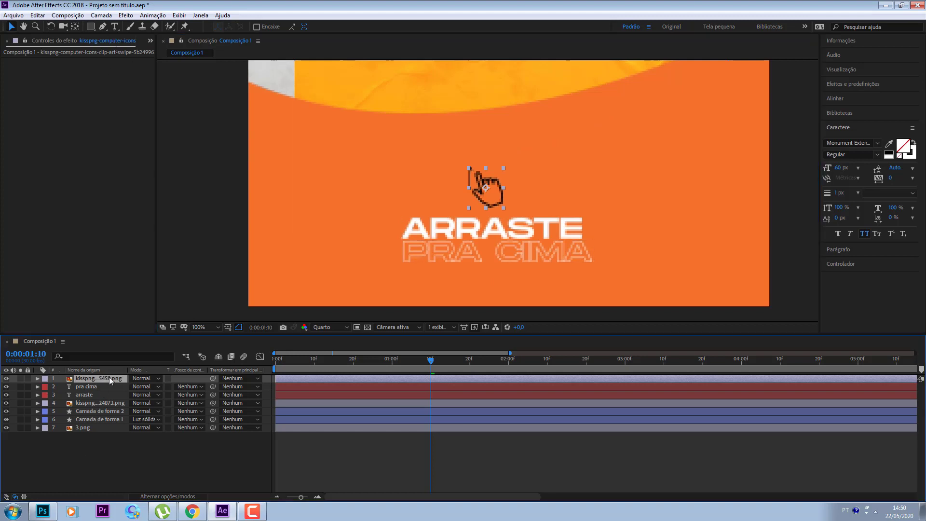
left_click(126, 15)
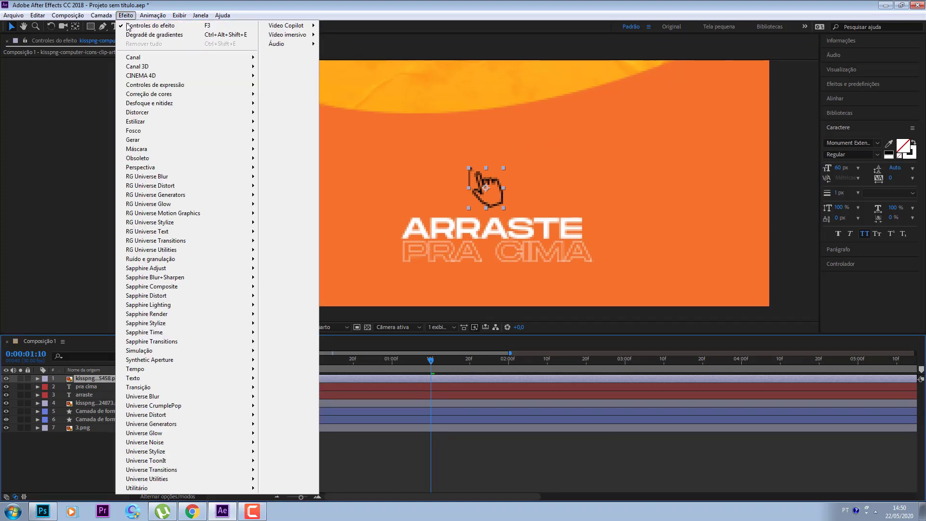
Apply a Preenchimento fill effect coloured FFFFFF to the hand icon and preview
mouse_move(212, 156)
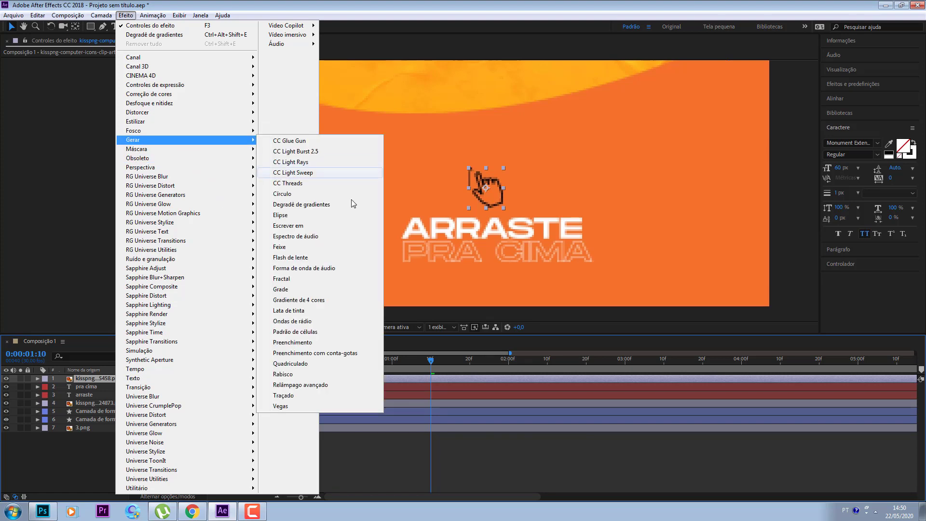
left_click(297, 342)
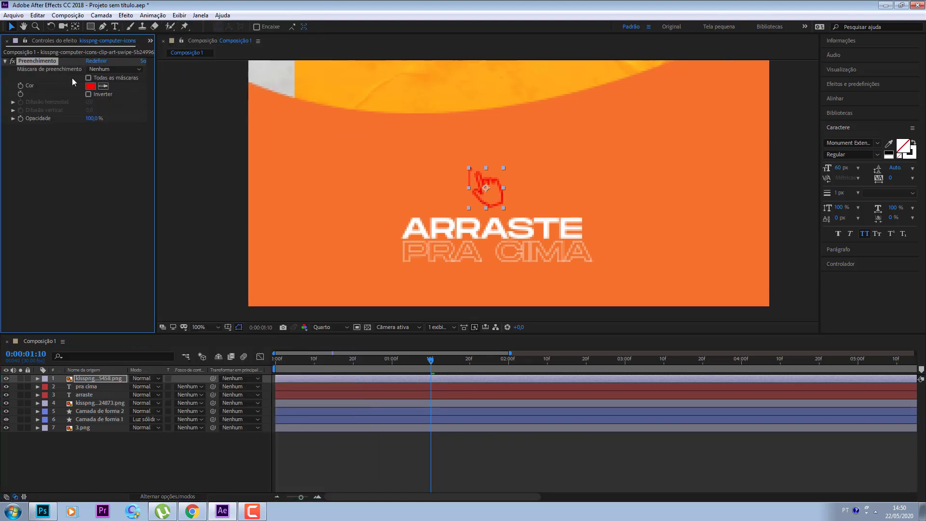
left_click(91, 86)
type("FFFFFF")
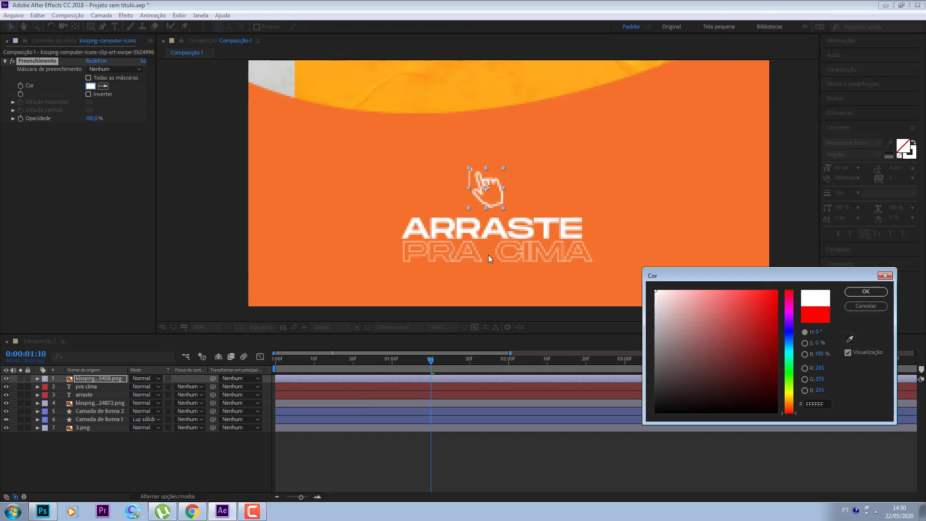
key("Return")
left_click(520, 447)
left_click(111, 379)
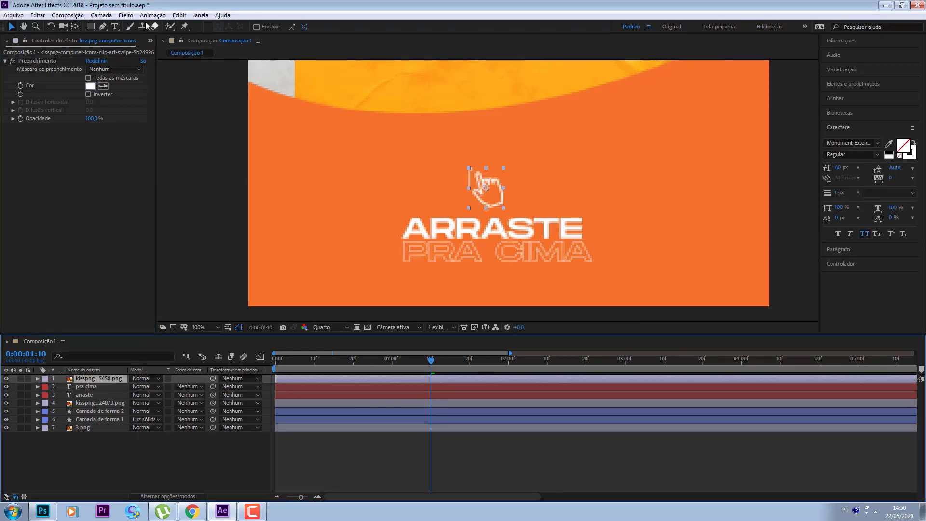
left_click(125, 15)
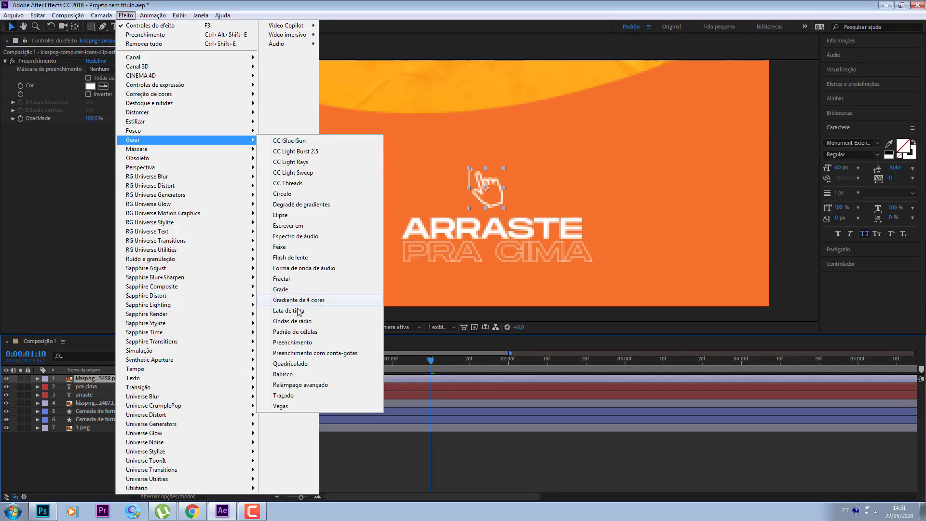
left_click(463, 455)
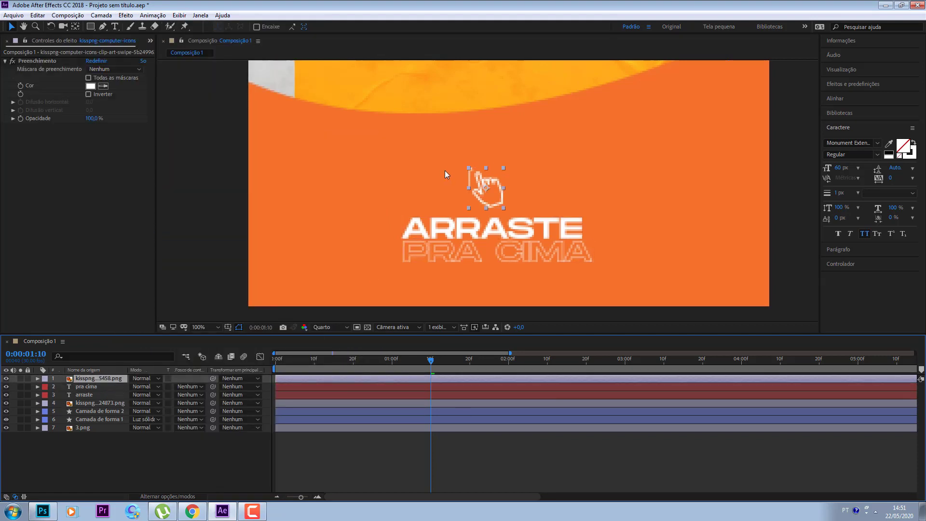
key("space")
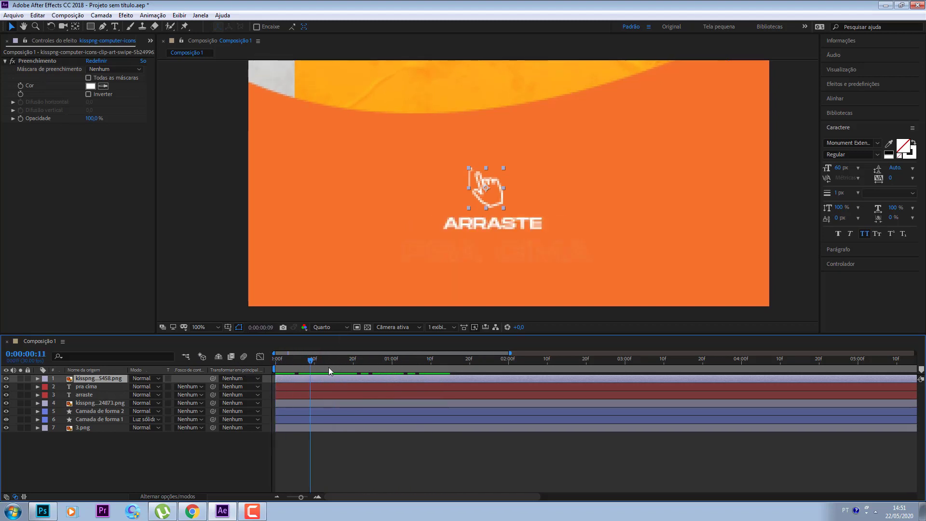
Key the hand's scale, move its anchor point to the bottom edge, and set scale 0 at frame 15
left_click(38, 379)
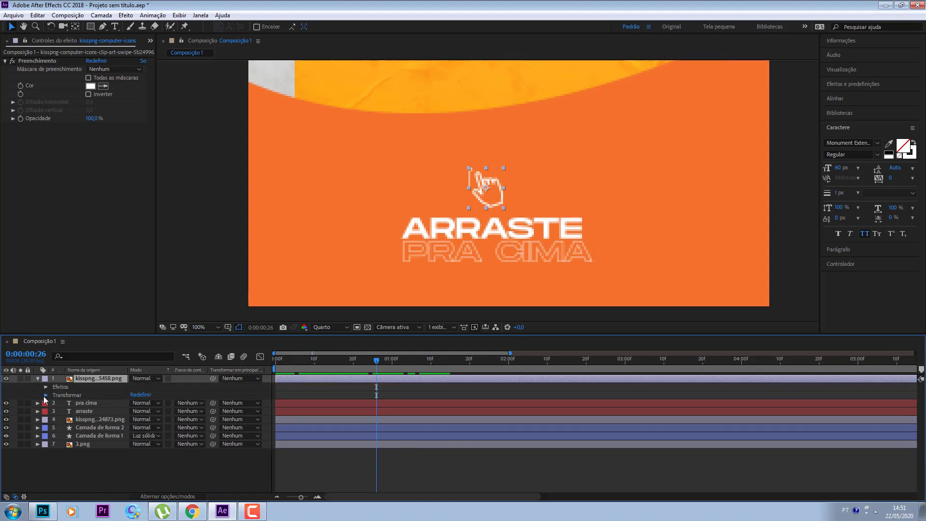
left_click(45, 396)
left_click(79, 419)
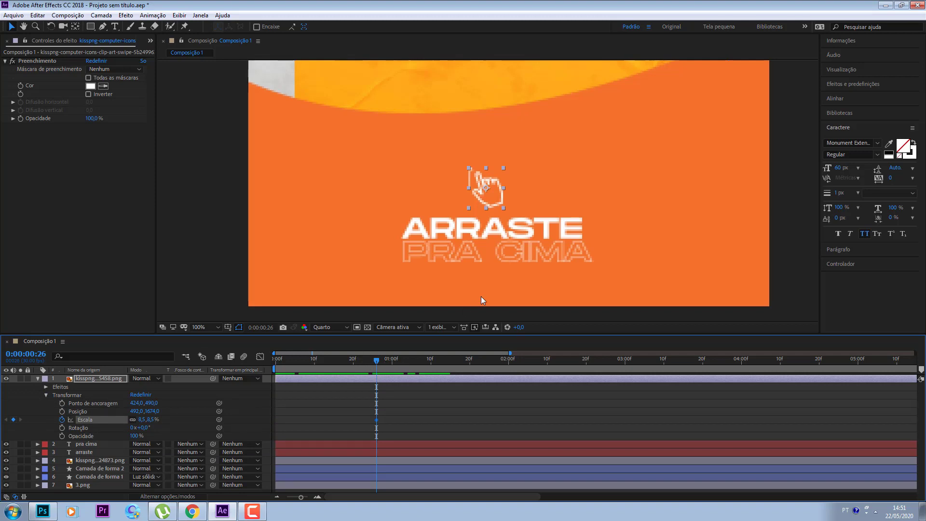
left_click(75, 27)
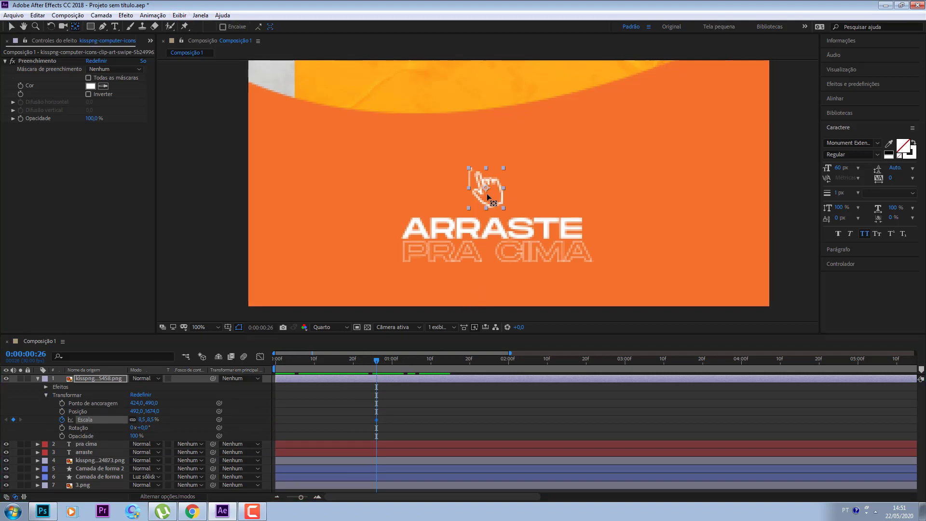
left_click_drag(487, 195, 488, 211)
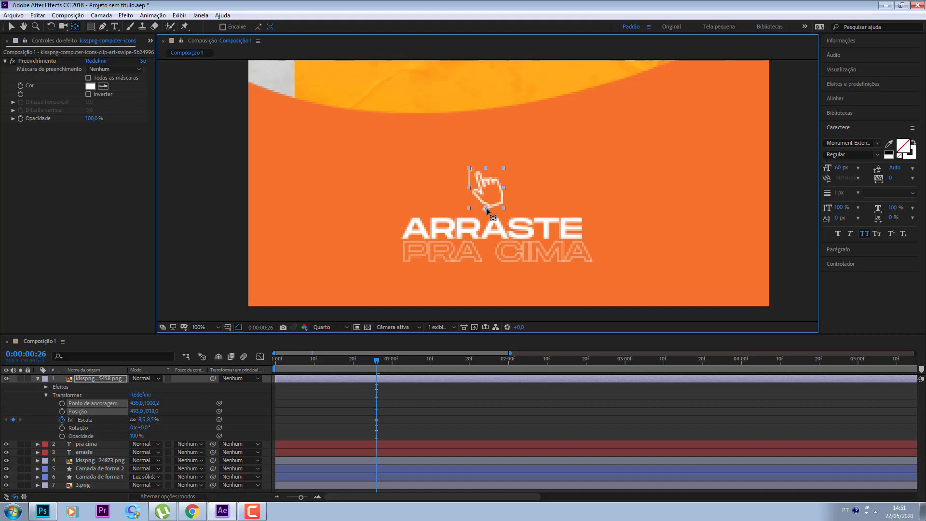
left_click(376, 420)
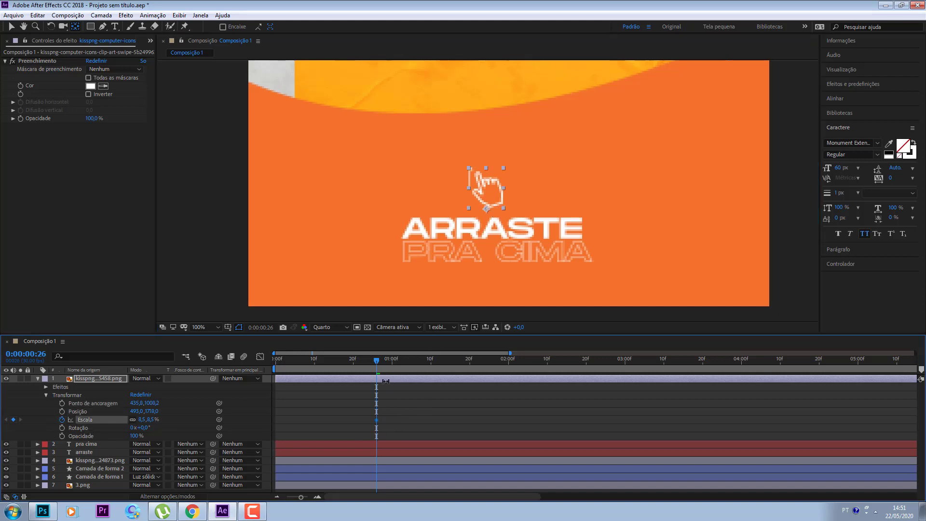
left_click_drag(380, 372, 338, 375)
type("0")
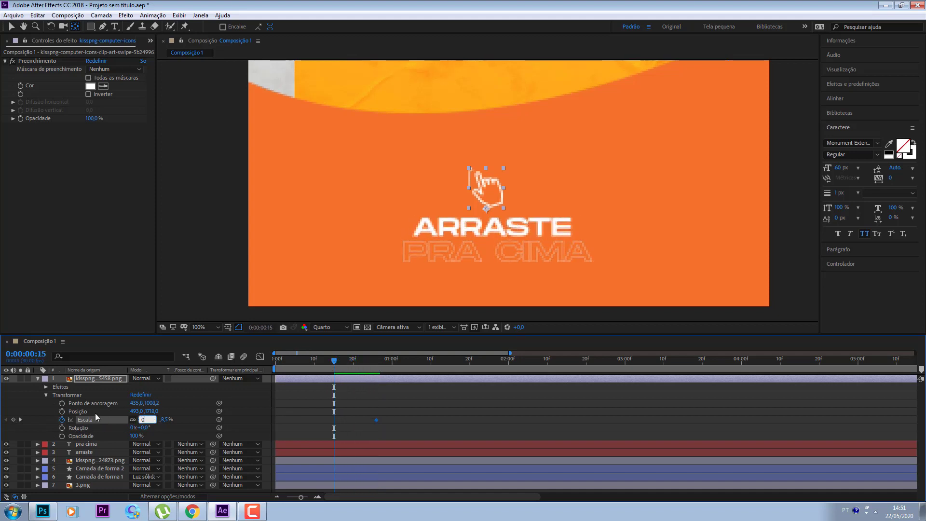
key("Return")
Apply Easy Ease to both scale keyframes and move the second one slightly earlier
right_click(374, 426)
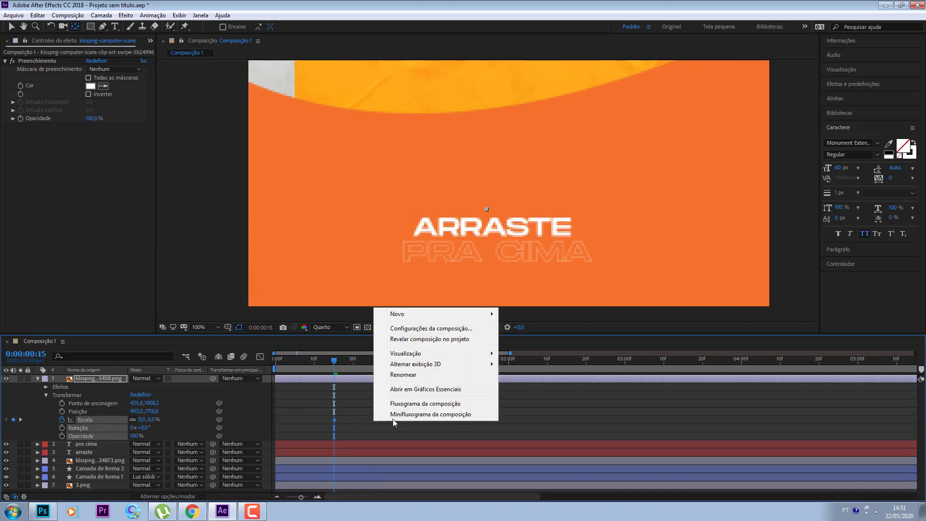
left_click(400, 420)
left_click_drag(401, 420, 308, 440)
right_click(377, 420)
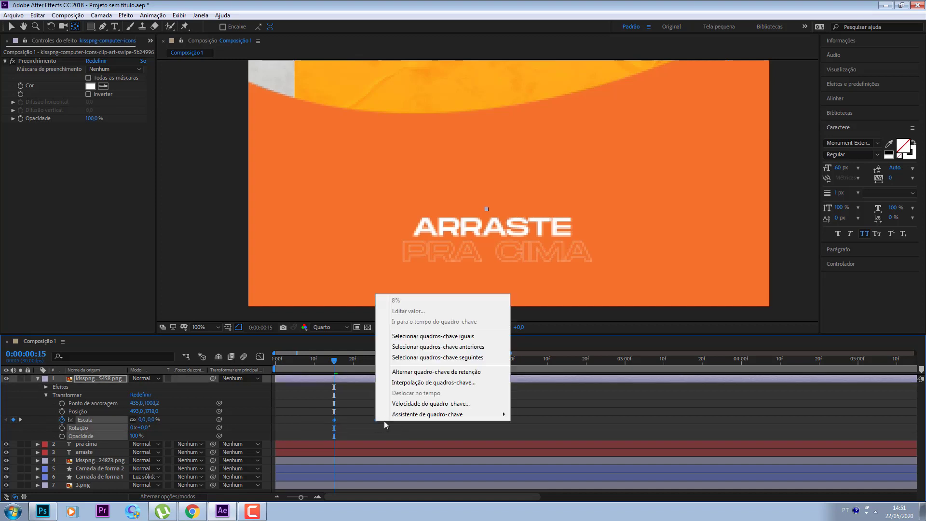
mouse_move(487, 416)
left_click(558, 415)
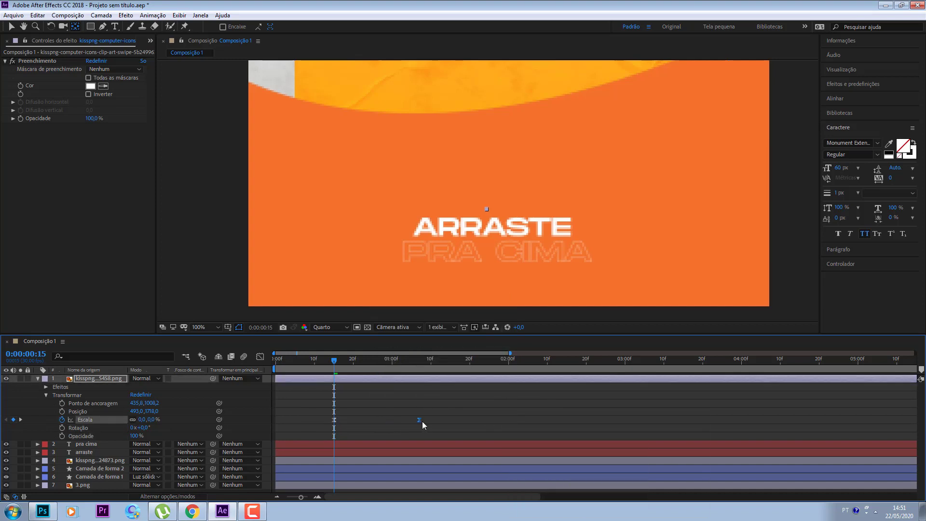
key("space")
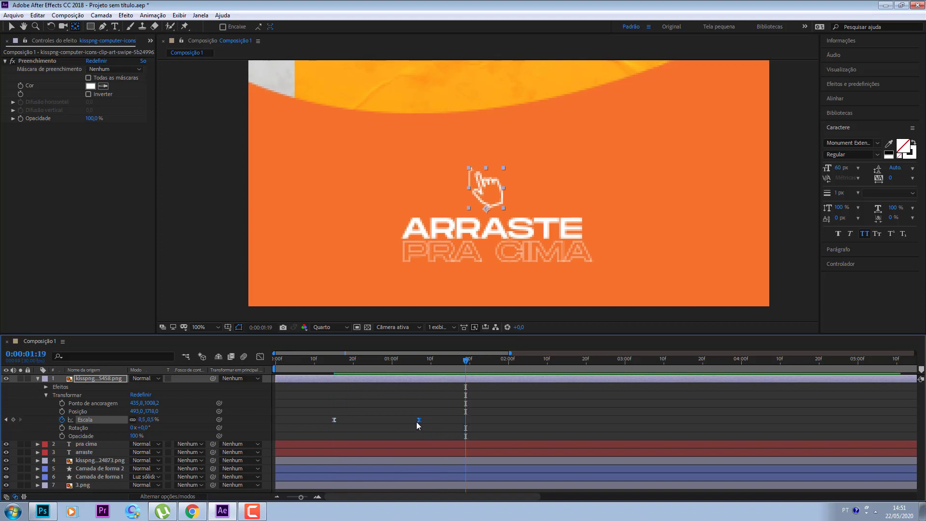
left_click_drag(418, 420, 383, 420)
left_click(331, 370)
key("space")
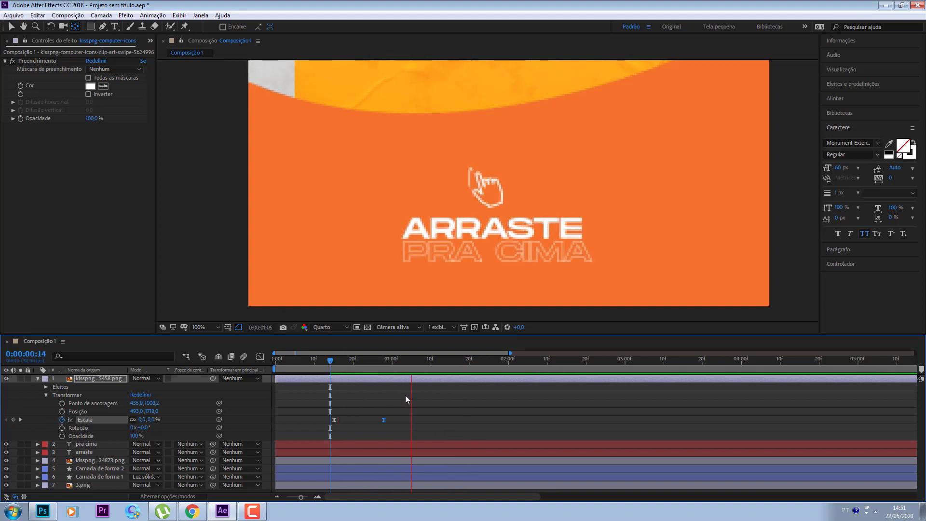
Sharpen the scale curve into a quick spike in the Graph Editor
left_click_drag(437, 402, 304, 434)
key("shift+F3")
left_click_drag(436, 423, 315, 463)
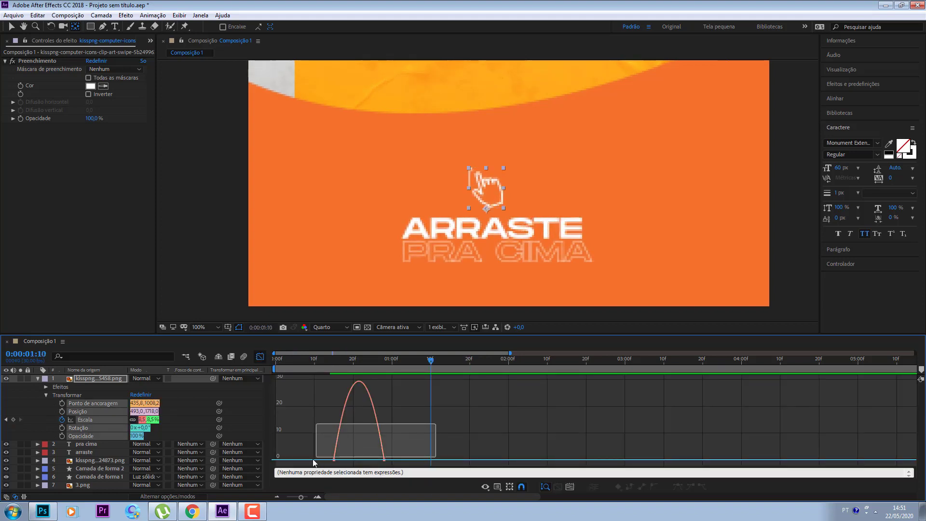
left_click_drag(376, 460, 339, 461)
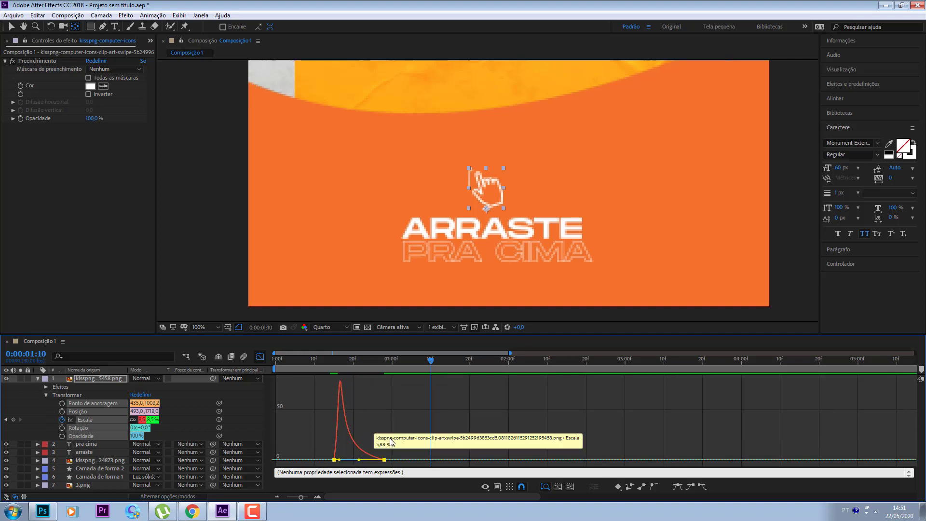
left_click(260, 357)
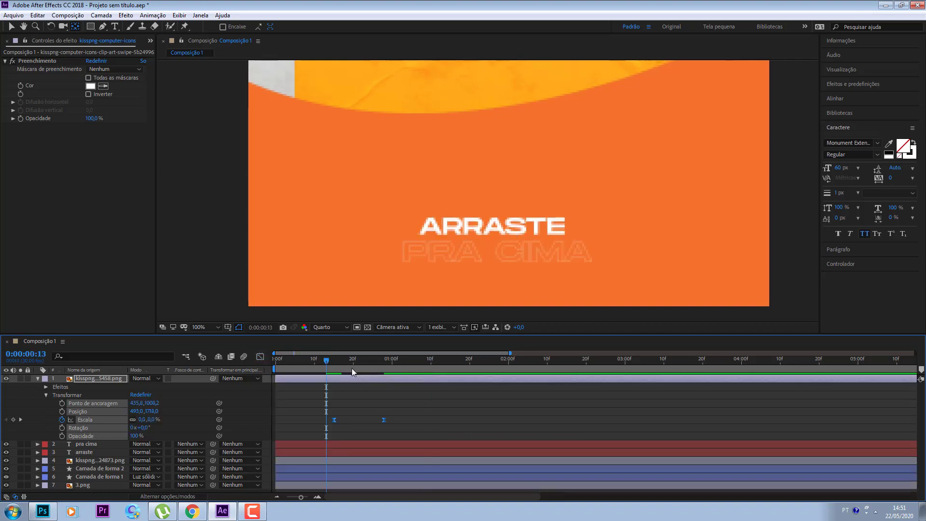
key("space")
Push the second scale keyframe later and preview the retimed scale-in
key("space")
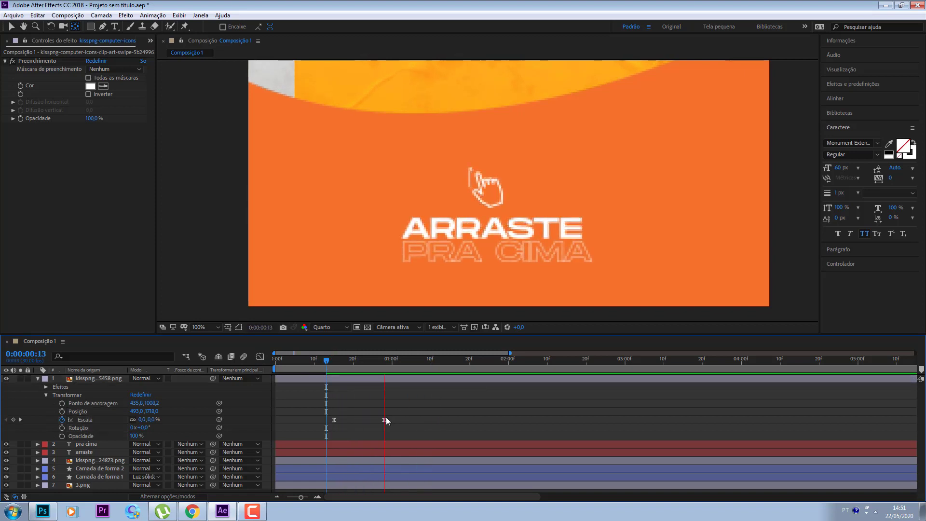
left_click_drag(384, 420, 434, 420)
left_click(330, 361)
key("space")
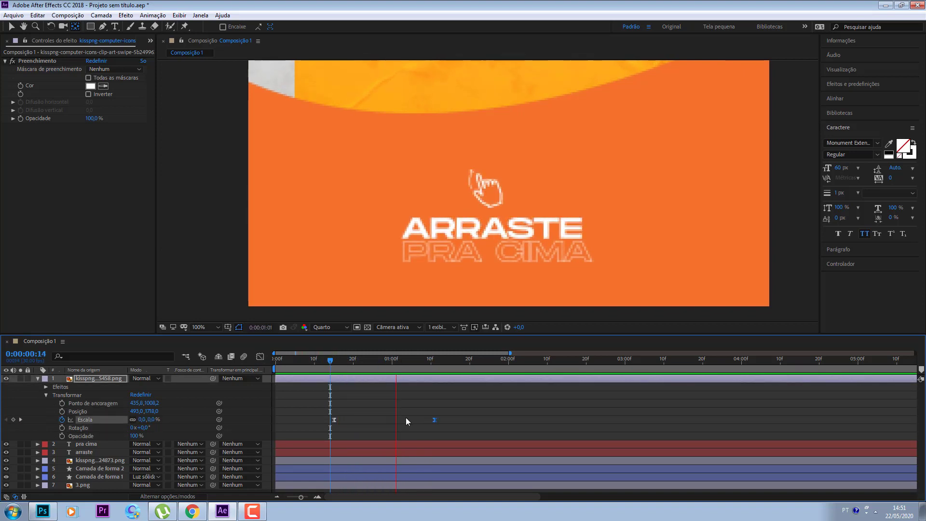
left_click(315, 360)
key("space")
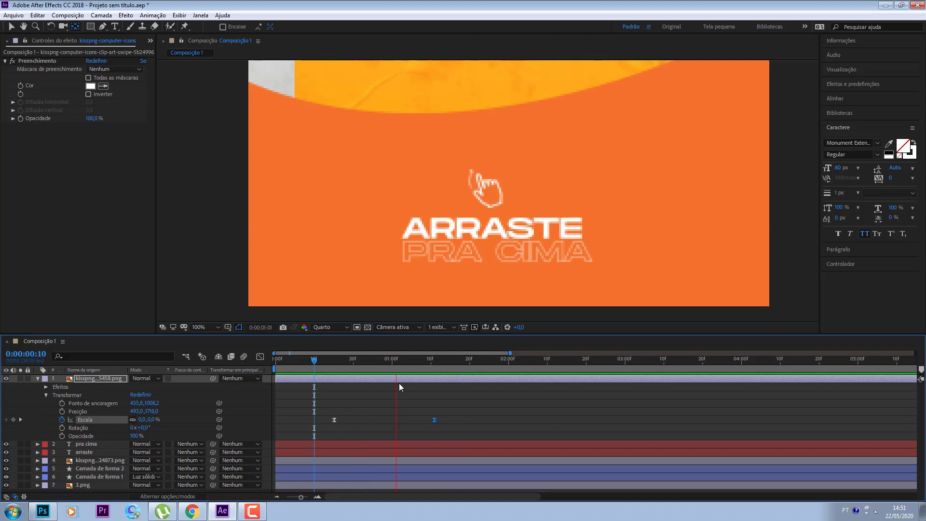
mouse_move(352, 359)
left_mouse_down()
mouse_move(396, 359)
mouse_move(378, 380)
mouse_move(480, 378)
left_mouse_up()
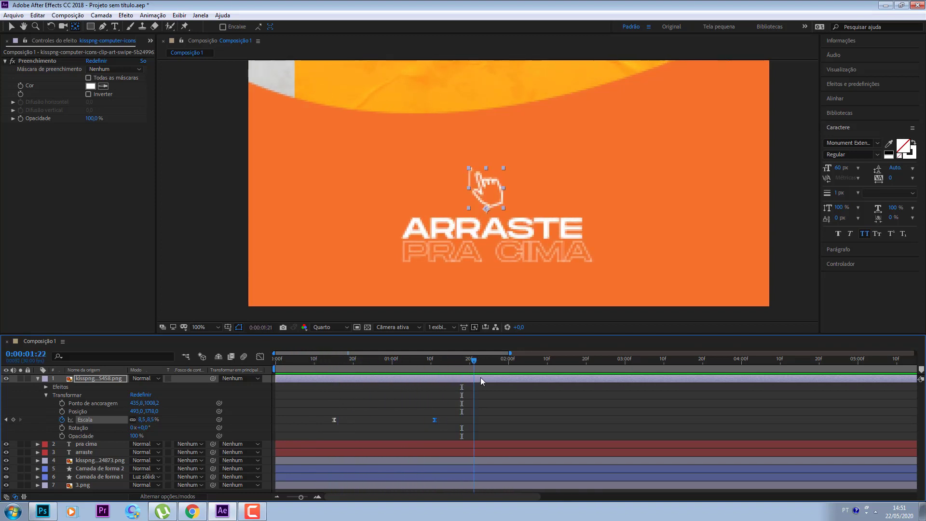
left_click(498, 417)
Key the hand's position at 2 seconds, raising it from Y 1710 to 1684
left_click(84, 411)
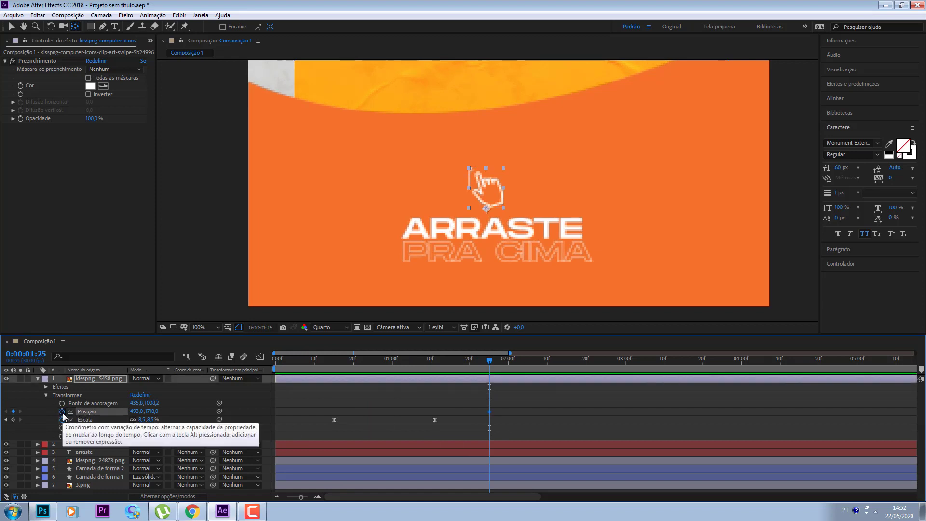
left_click(511, 368)
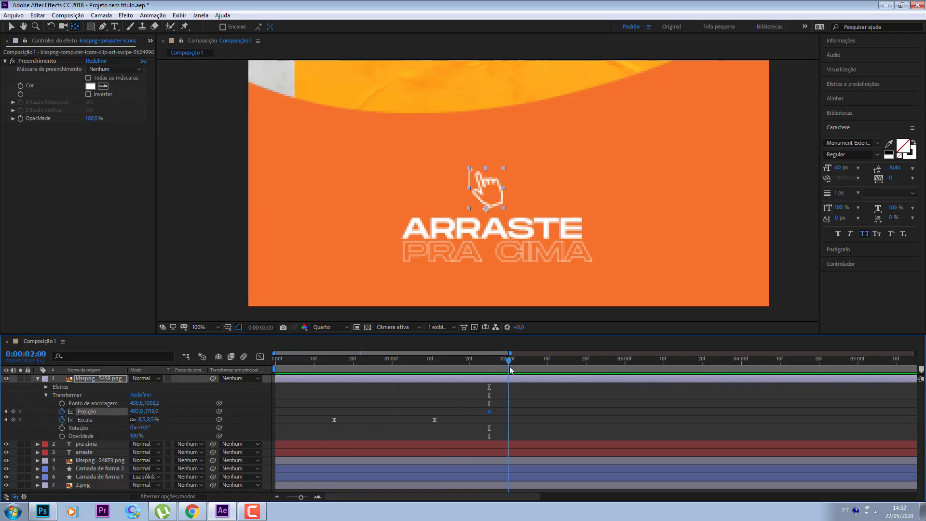
left_click_drag(153, 411, 131, 415)
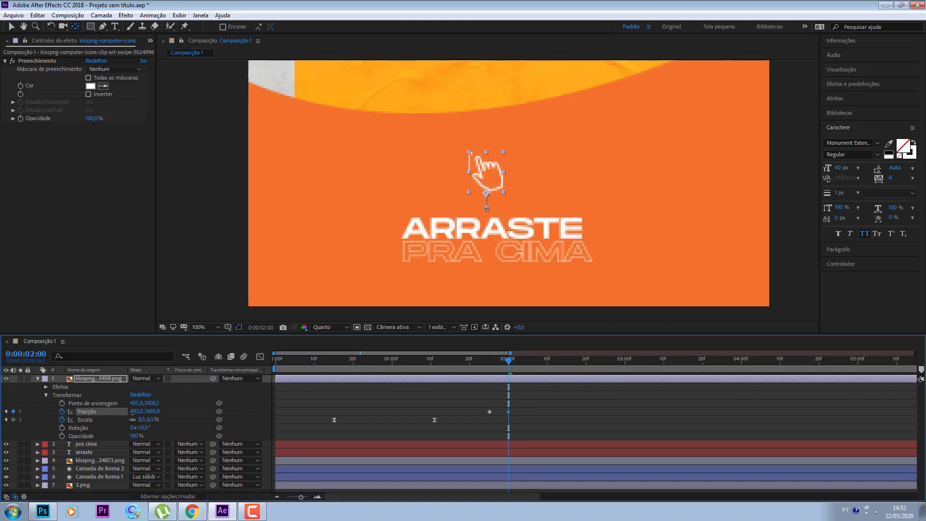
left_click_drag(558, 405, 484, 430)
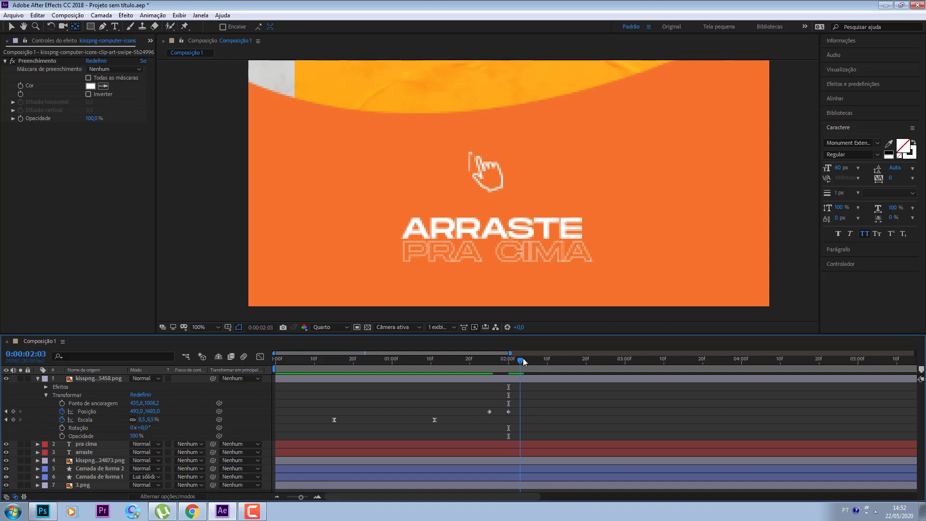
Apply Easy Ease to the hand's position keyframes
left_click_drag(498, 402, 485, 417)
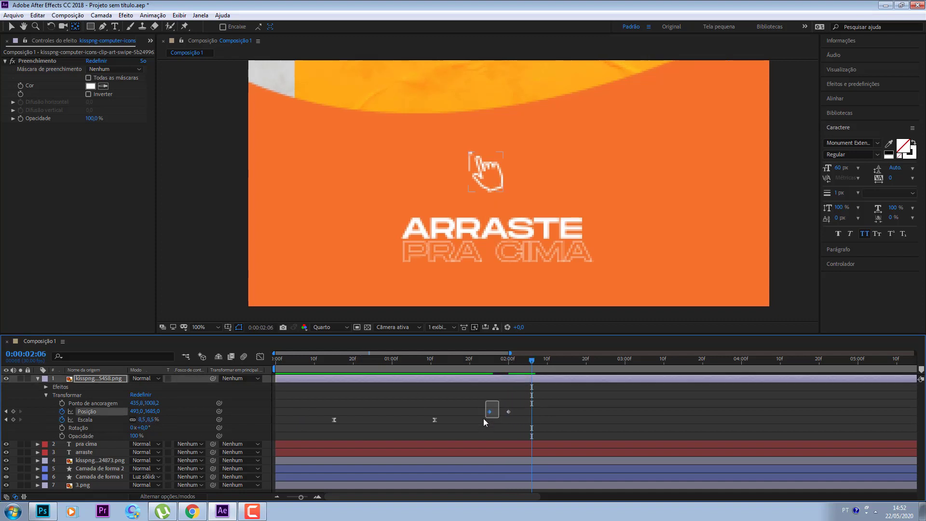
right_click(511, 412)
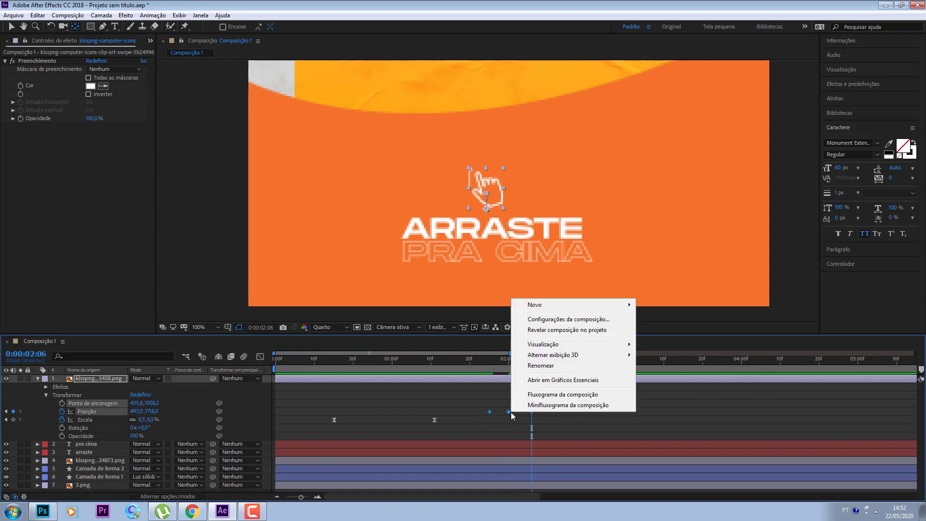
left_click(499, 421)
right_click(502, 412)
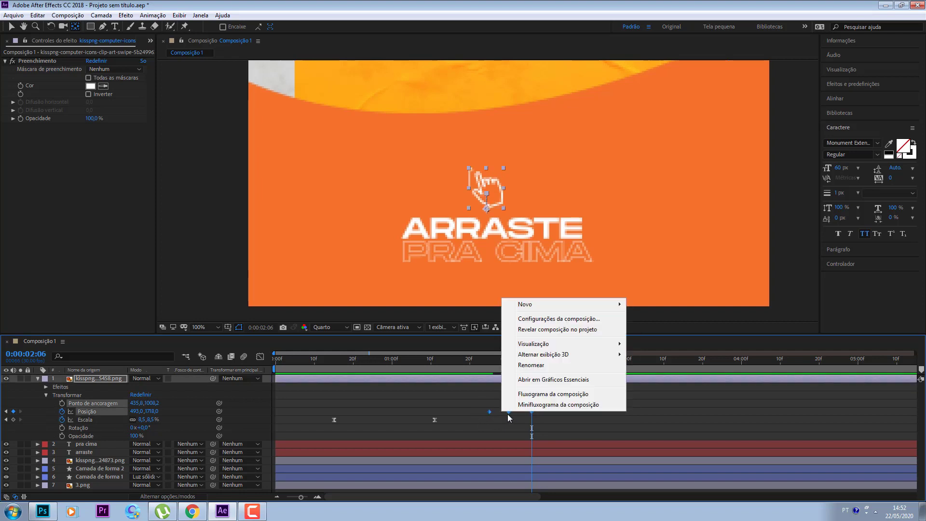
right_click(508, 412)
mouse_move(566, 409)
left_click(665, 408)
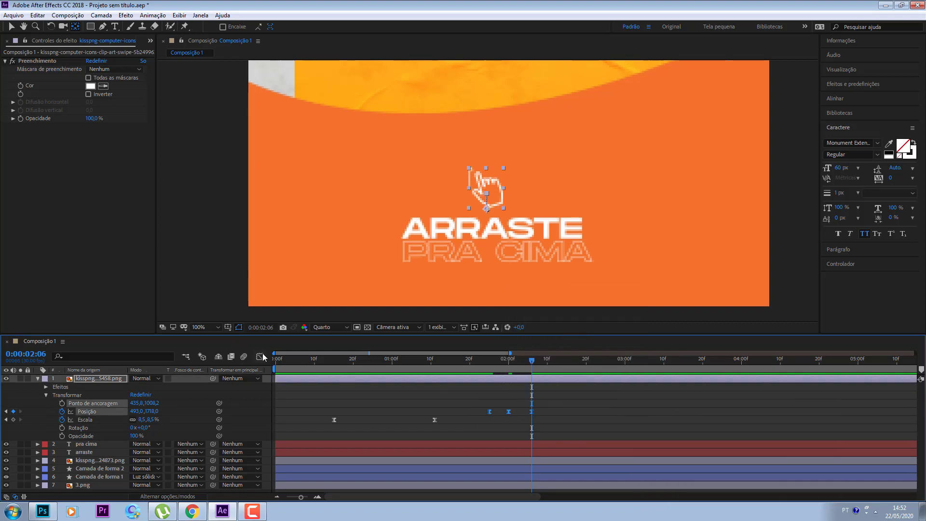
In the speed graph, raise the first arch much higher and shift the second arch's peak later
left_click(260, 357)
left_click_drag(560, 431, 482, 467)
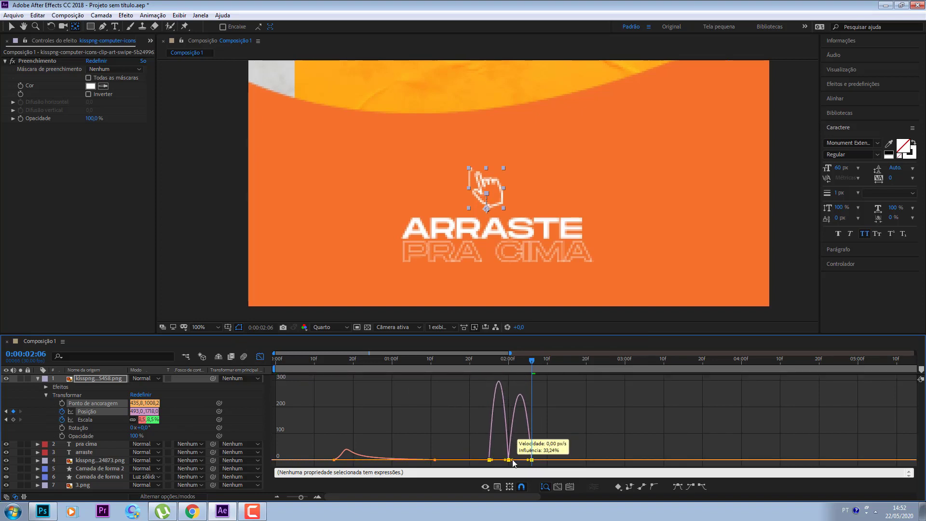
left_click(490, 459)
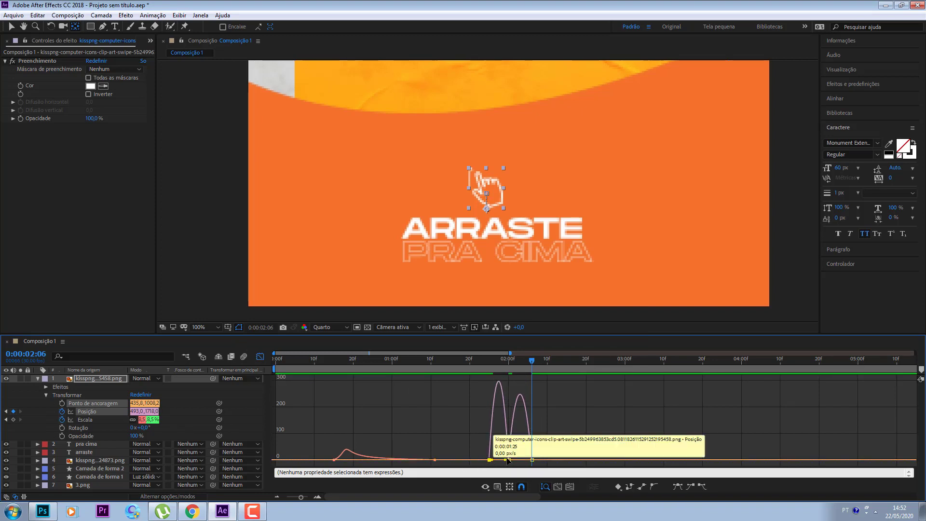
left_click_drag(298, 498, 308, 498)
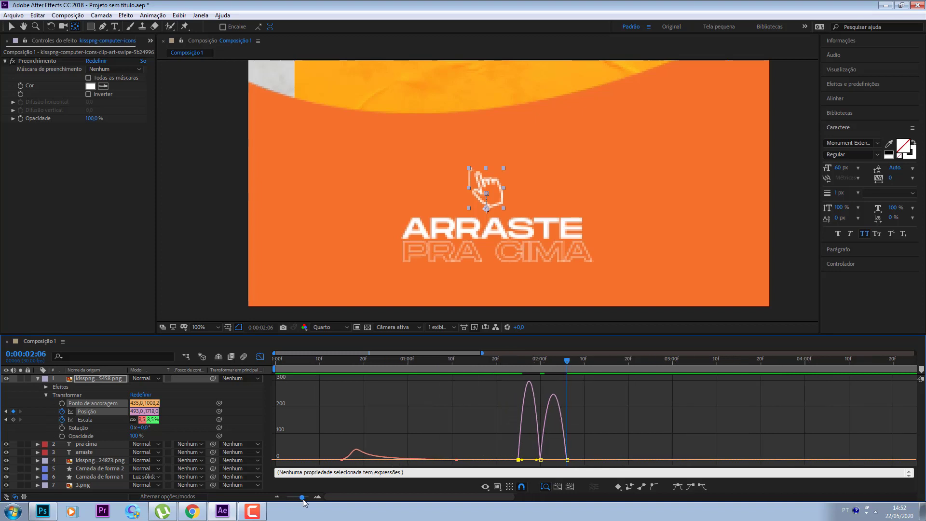
left_click(471, 446)
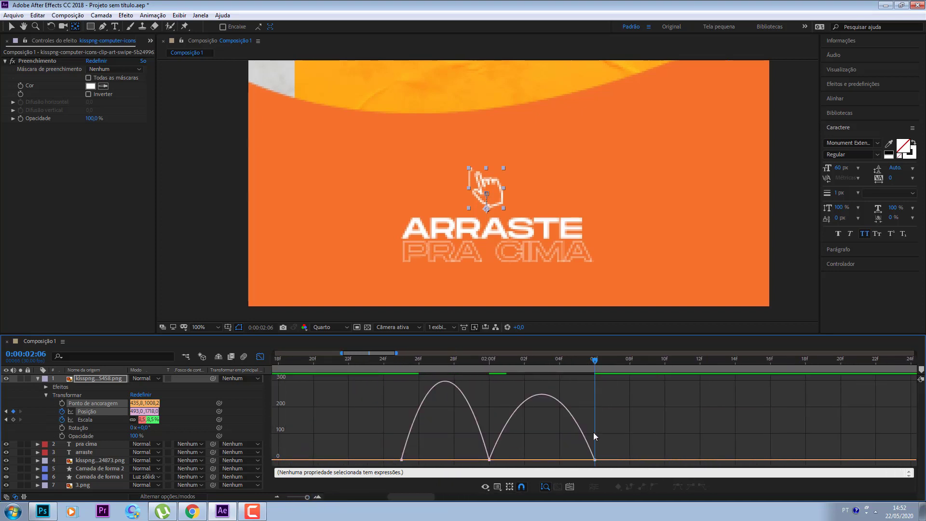
mouse_move(603, 463)
left_mouse_down()
mouse_move(393, 450)
mouse_move(455, 464)
mouse_move(414, 462)
left_mouse_up()
left_click(463, 448)
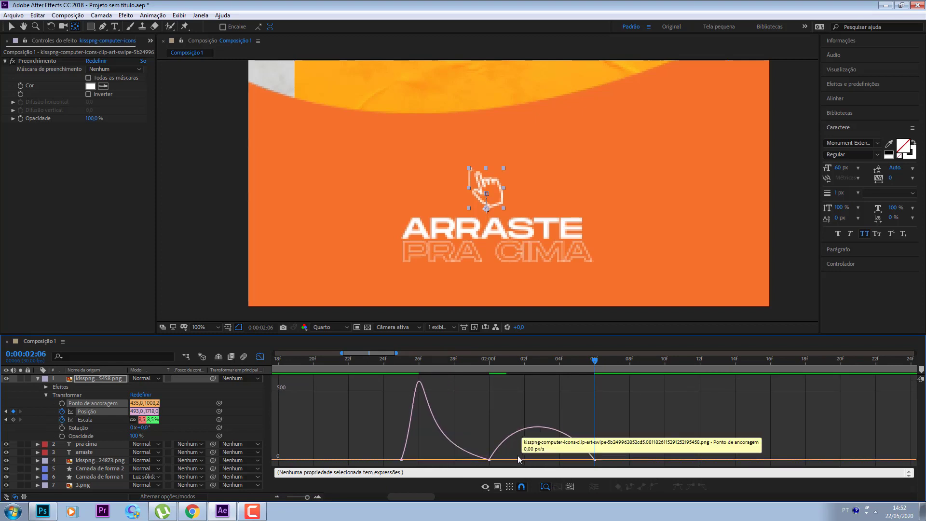
mouse_move(623, 414)
left_mouse_down()
mouse_move(482, 483)
mouse_move(525, 462)
mouse_move(585, 460)
left_mouse_up()
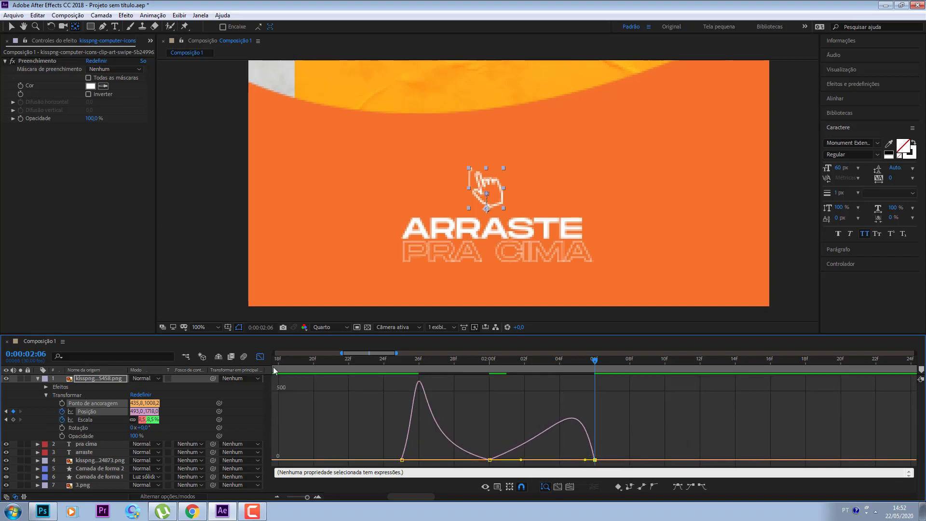
Move the last position keyframe later and preview the hand's bounce
left_click(260, 357)
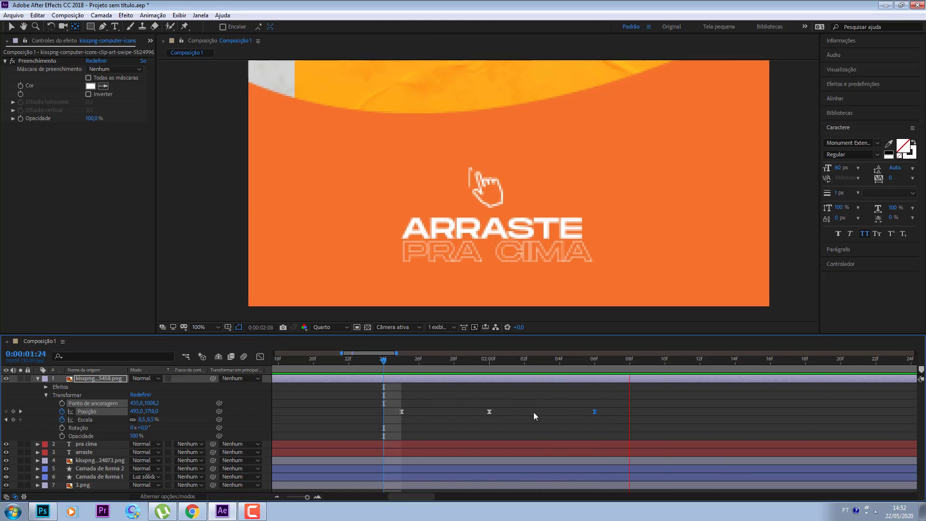
left_click_drag(594, 412, 682, 412)
left_click(489, 411)
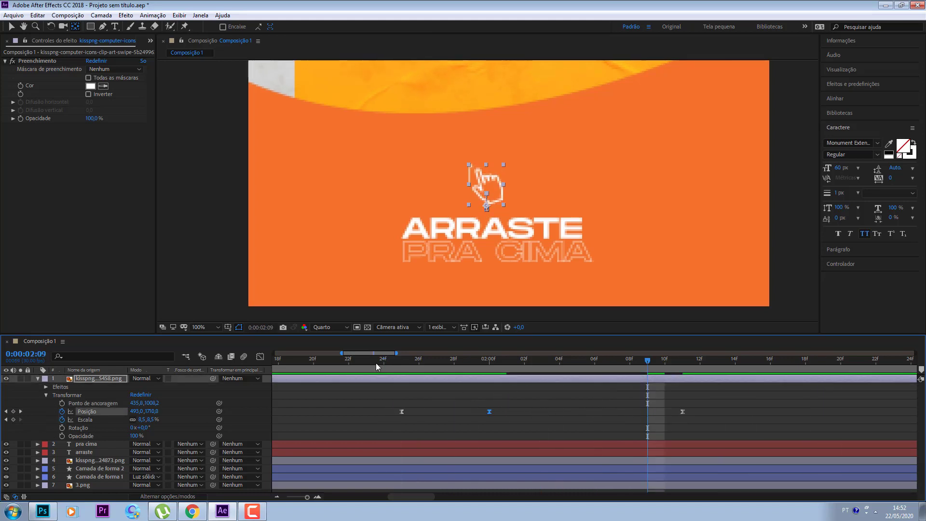
left_click(391, 368)
key("space")
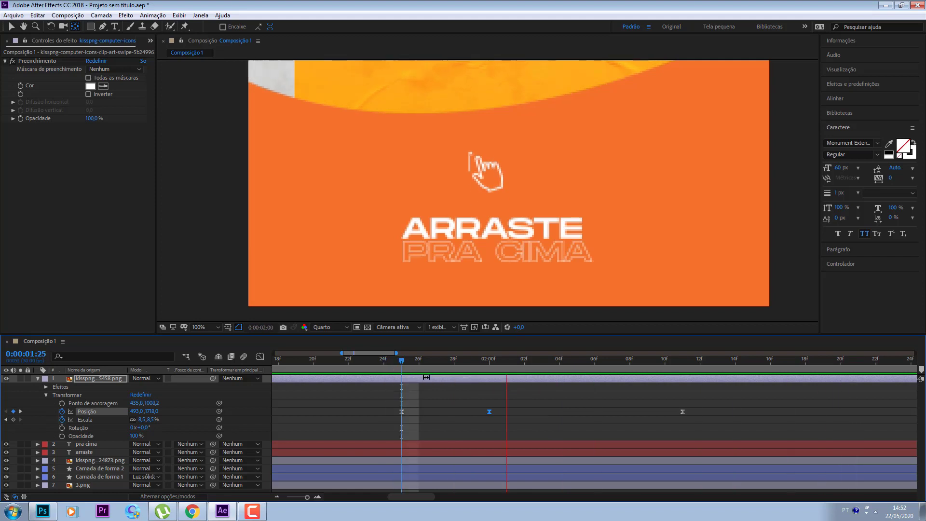
left_click_drag(307, 497, 303, 496)
left_click(516, 413)
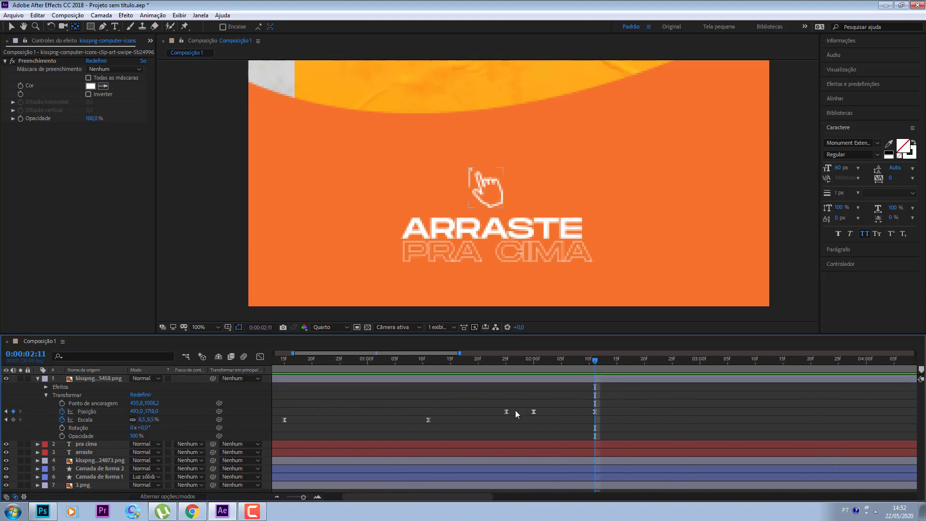
Add a loopOut() expression to the hand's position and preview the looping bounce
left_click(98, 412)
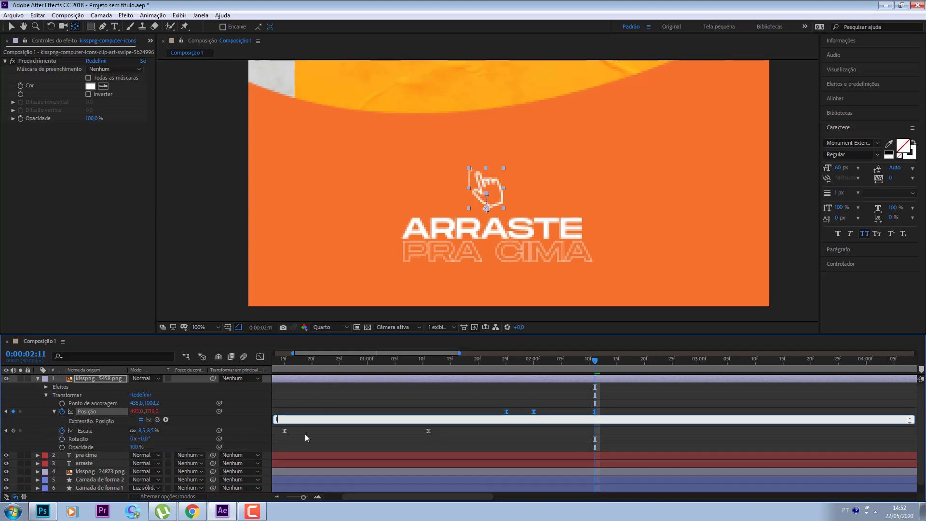
type("loopOut")
type("(")
left_click(398, 392)
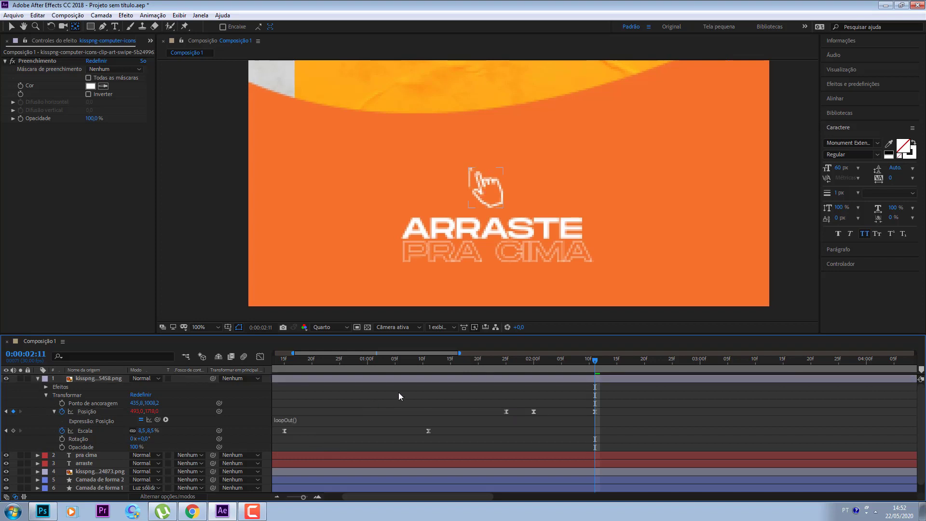
key("space")
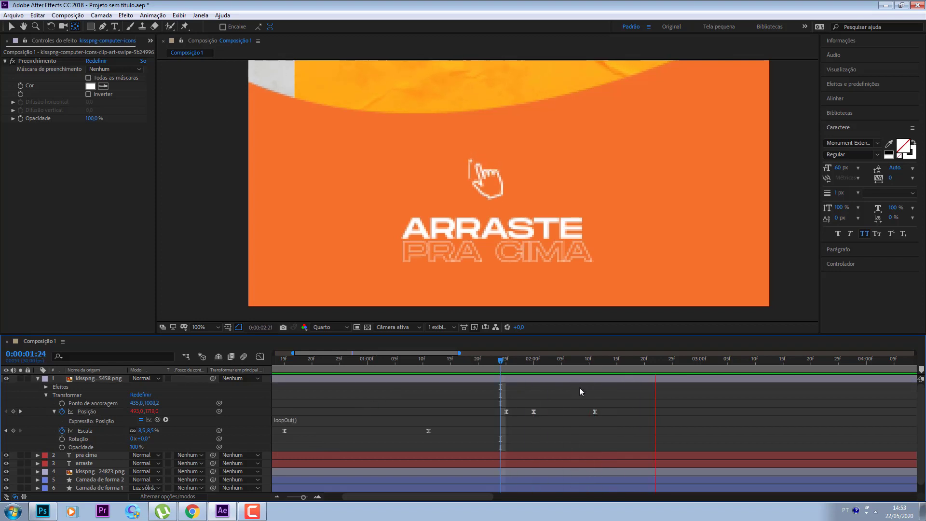
left_click(557, 369)
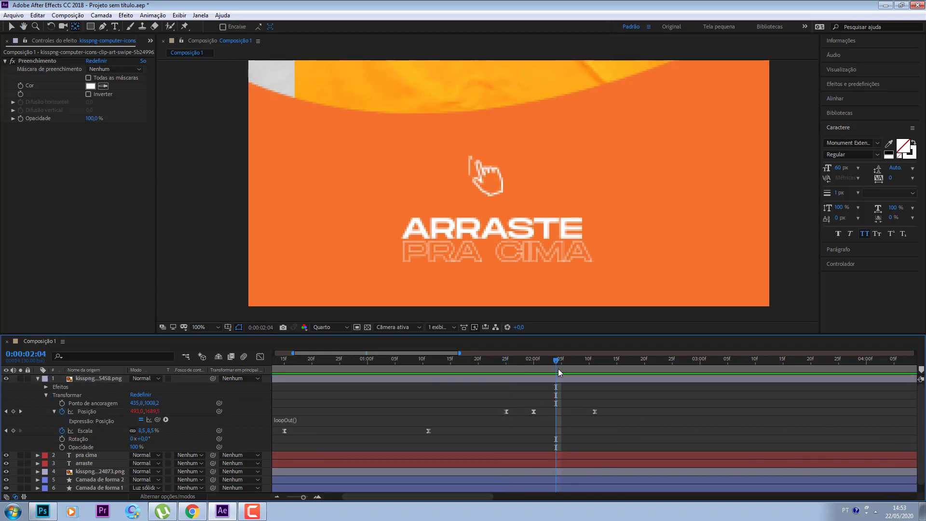
Move the third position keyframe later and replay from 0:00:01:23
left_click_drag(595, 411, 631, 412)
left_click_drag(580, 366, 501, 369)
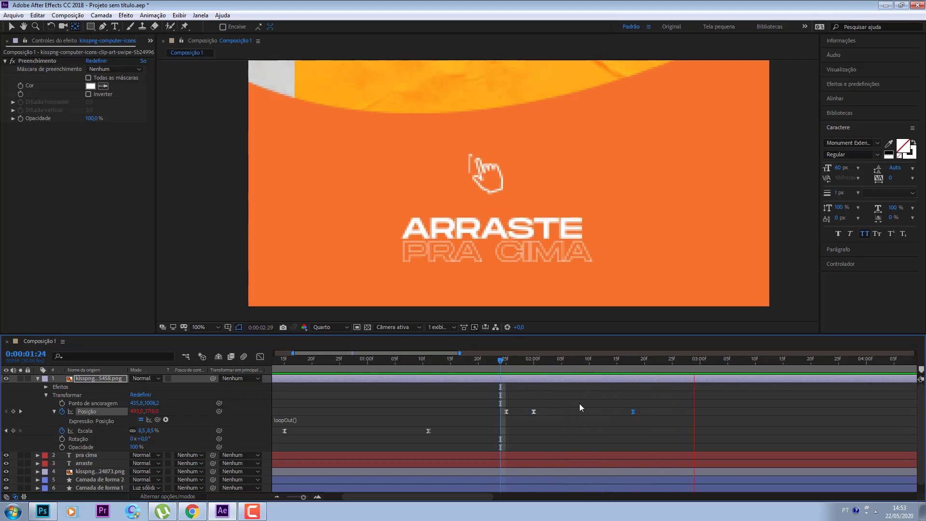
key("space")
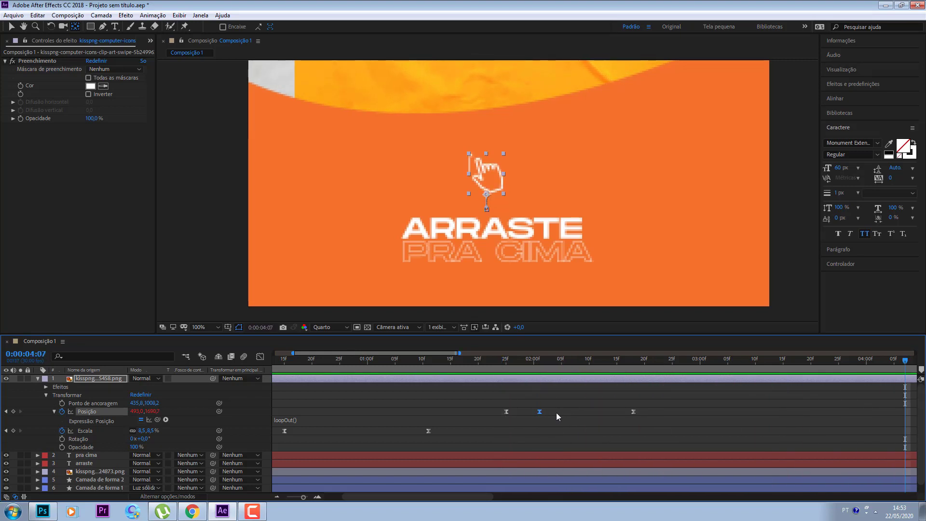
left_click(502, 367)
key("space")
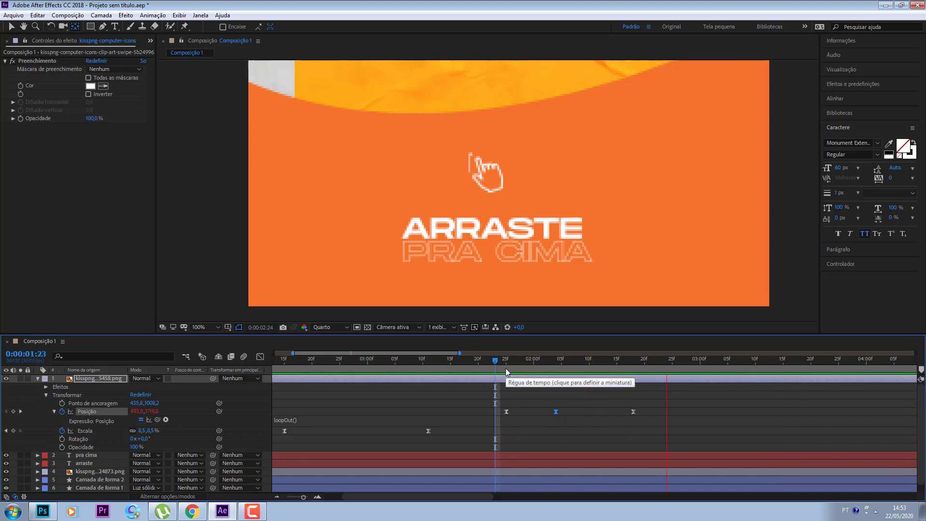
Nudge one keyframe earlier, push the last one later, preview, and collapse the hand layer
left_click_drag(556, 411, 545, 412)
left_click(493, 367)
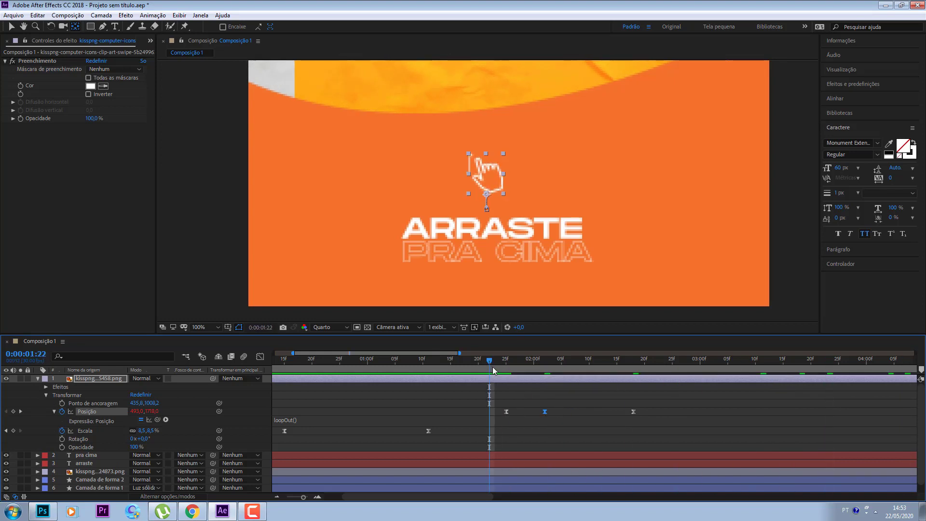
key("space")
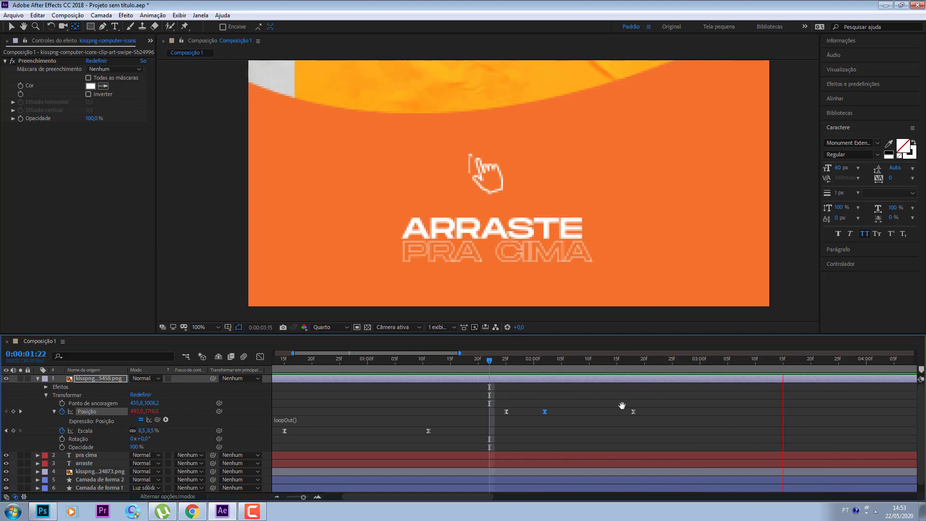
left_click_drag(633, 411, 655, 411)
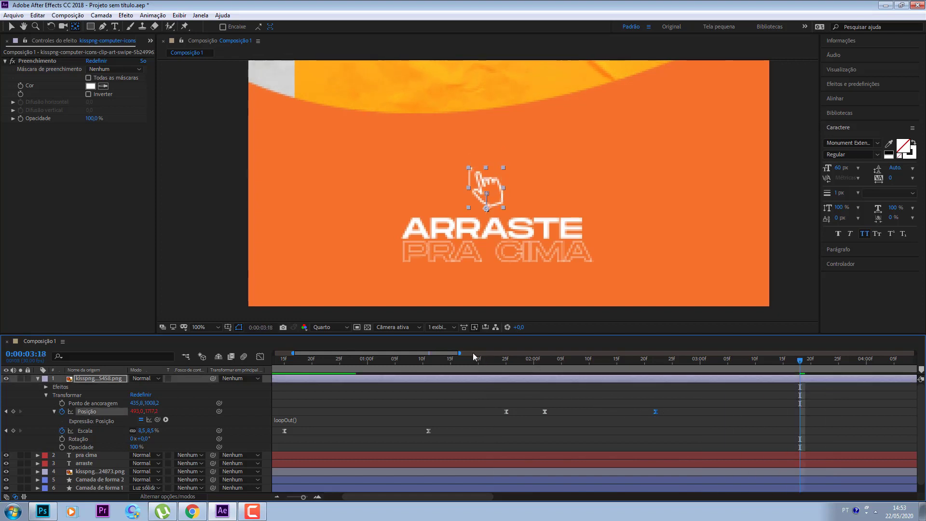
left_click(493, 362)
key("space")
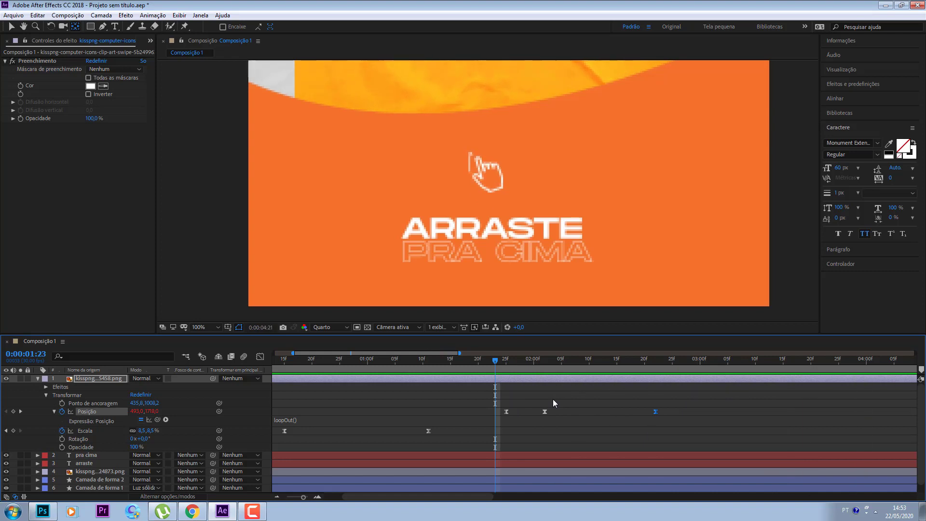
left_click(38, 379)
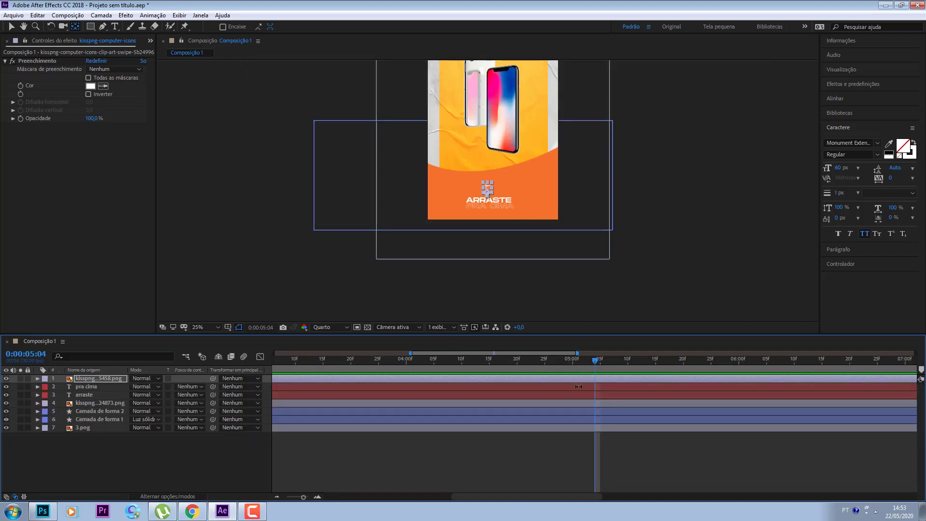
key("F2")
left_click_drag(333, 378, 232, 393)
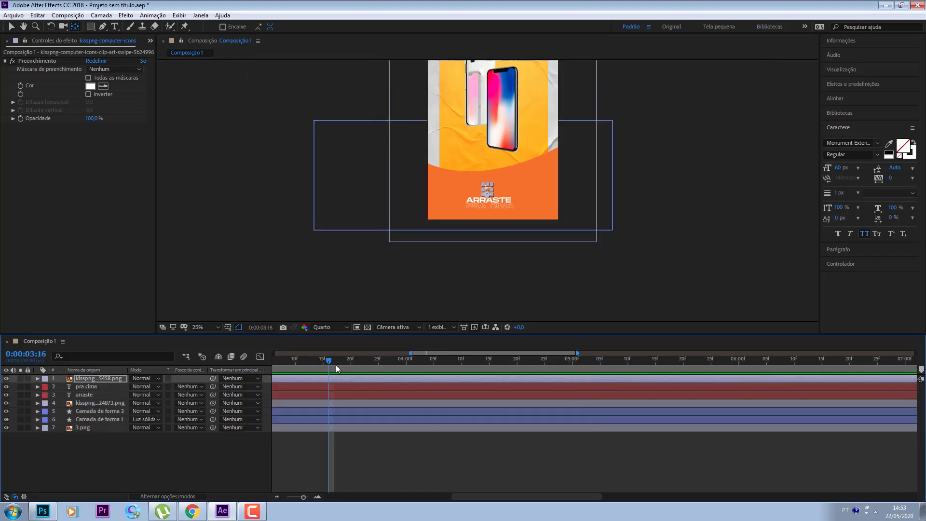
key("Home")
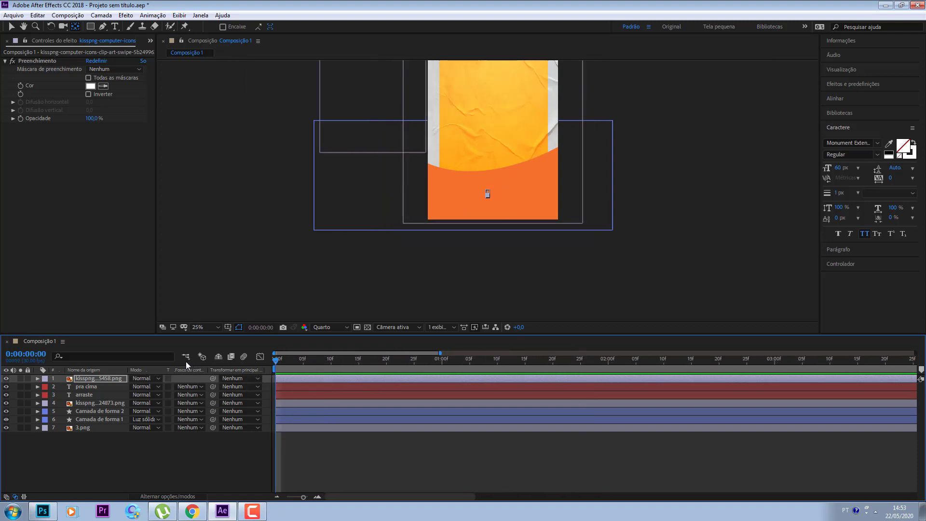
key("space")
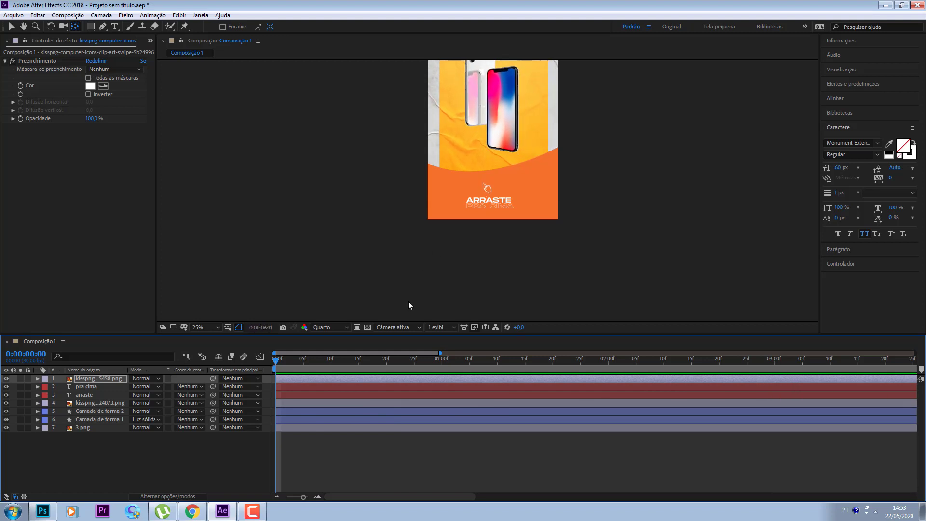
key("space")
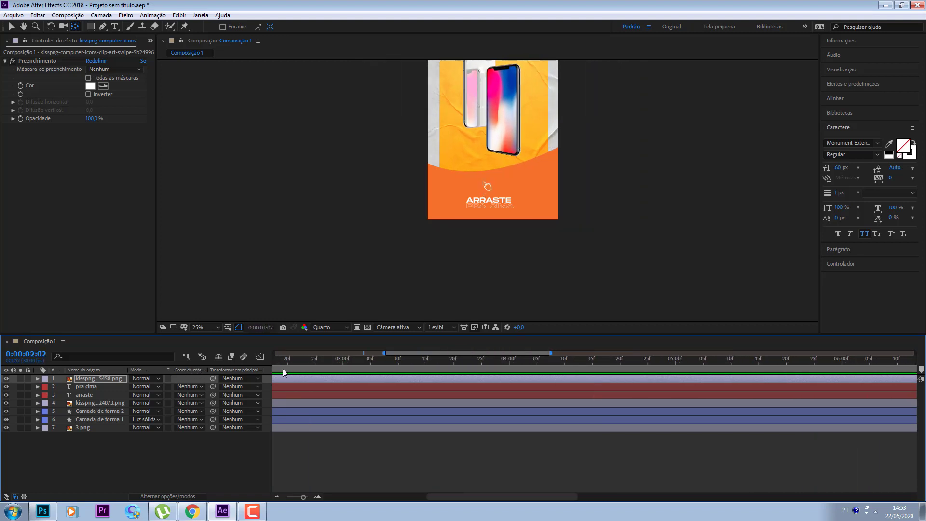
key("space")
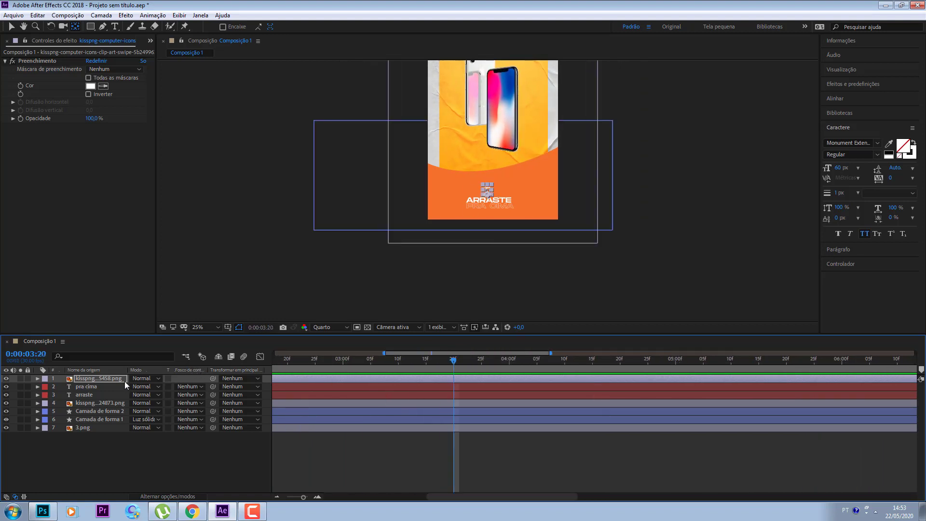
Reveal the phone layer's scale keyframes and zoom the timeline out to show them
left_click(99, 395)
left_click(98, 408)
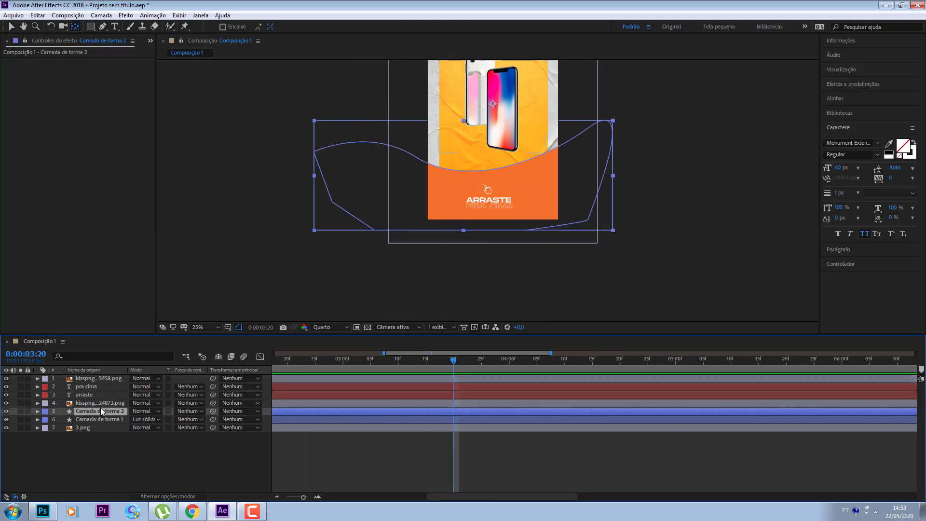
left_click(95, 403)
left_click(38, 404)
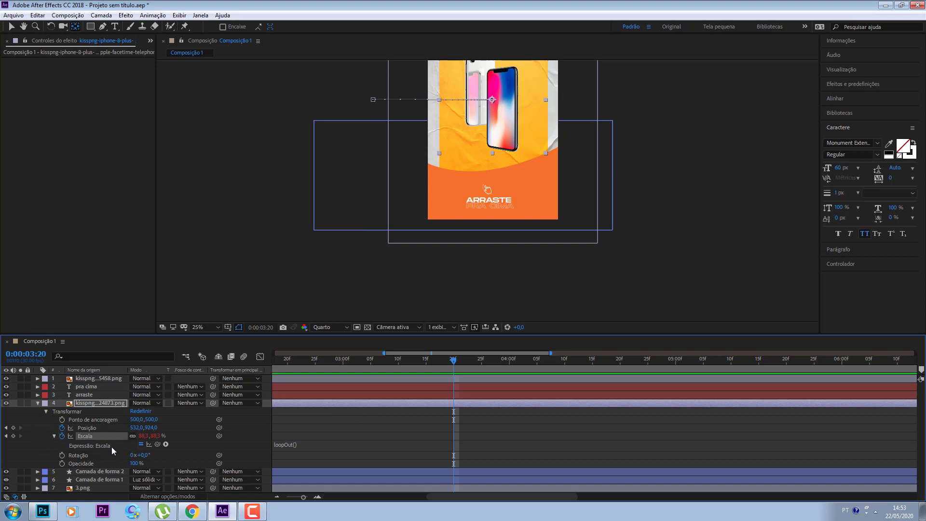
left_click(54, 436)
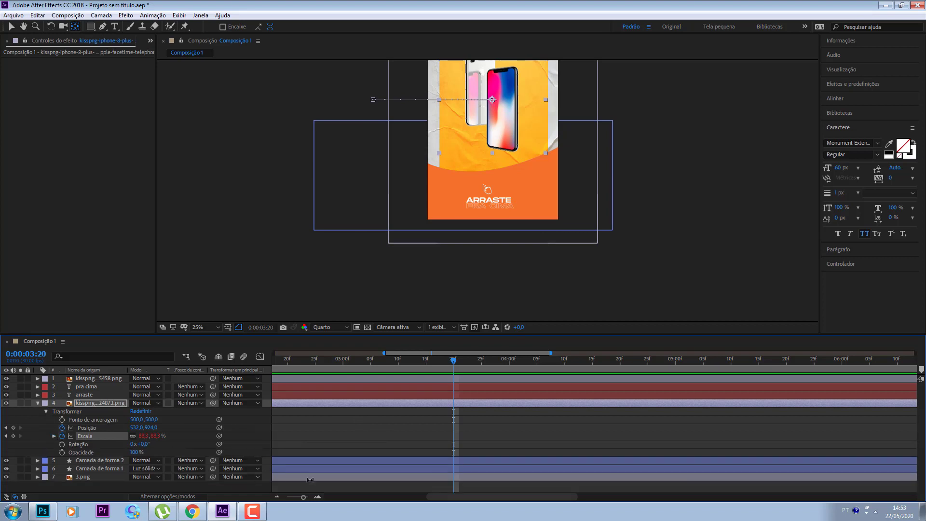
left_click_drag(426, 497, 378, 496)
left_click(440, 428)
left_click_drag(450, 362, 365, 396)
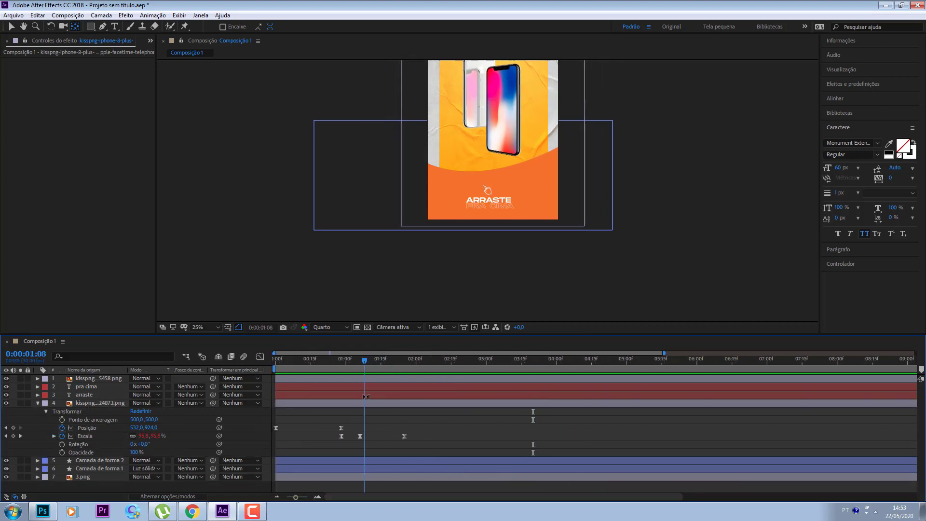
Retime a phone scale keyframe, preview the pop-in, and collapse the layer
mouse_move(406, 438)
left_mouse_down()
mouse_move(352, 436)
mouse_move(417, 436)
left_mouse_up()
key("j")
key("j")
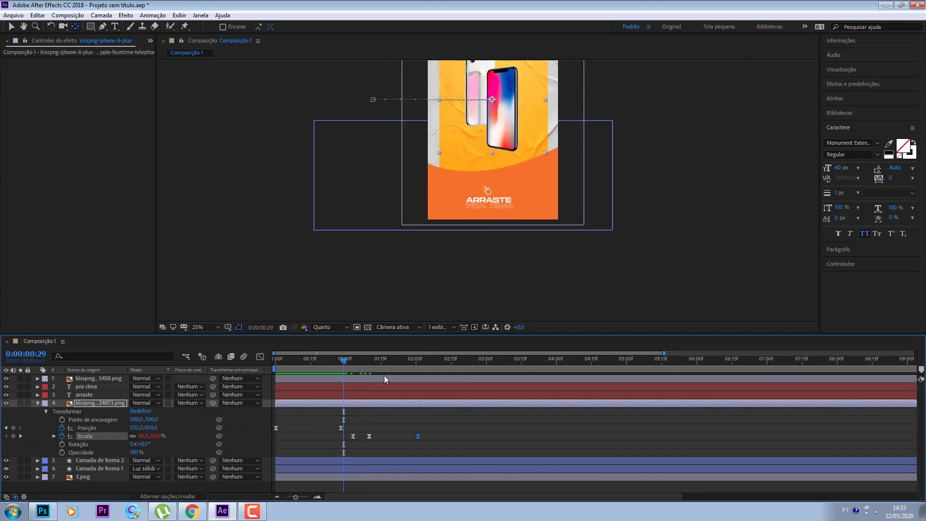
key("space")
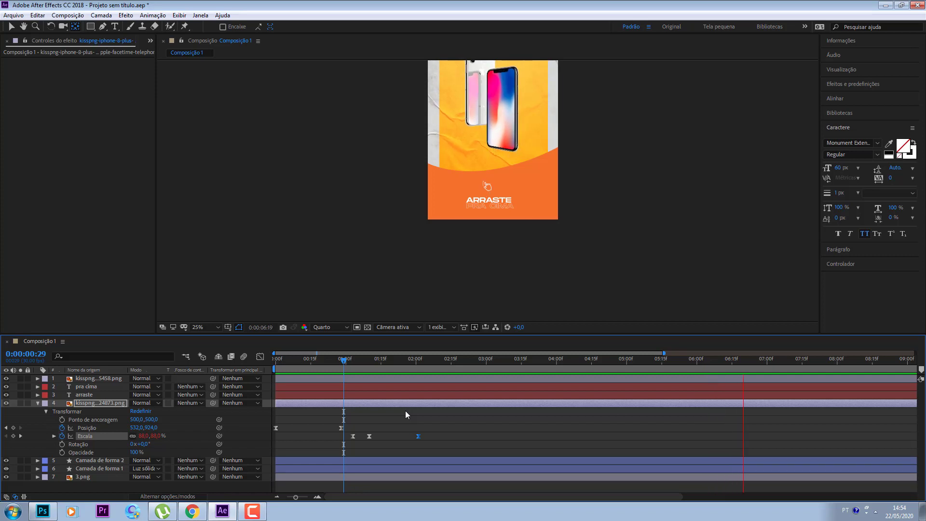
left_click(42, 406)
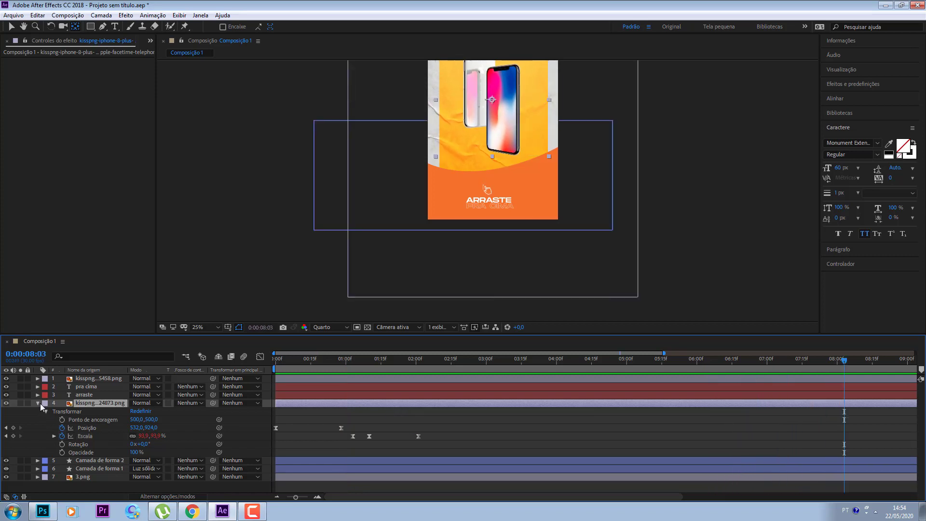
left_click(41, 404)
Zoom and pan the composition view around the 2-second frame
key("comma")
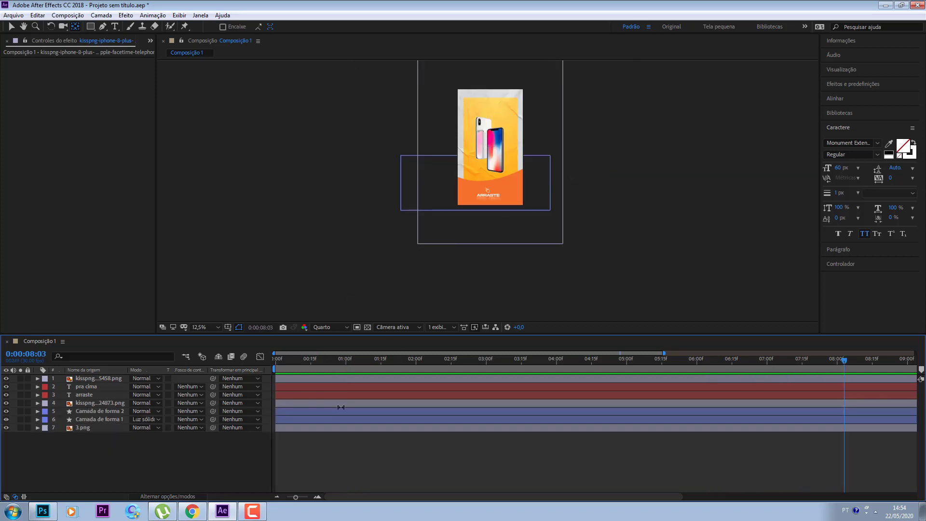
left_click_drag(283, 360, 448, 365)
key("period")
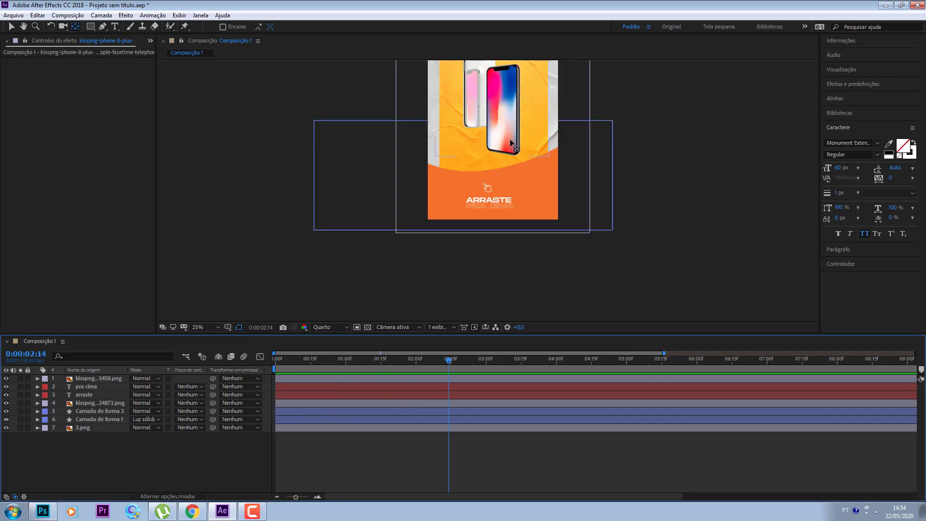
key("y")
scroll(509, 195, "up", 1)
scroll(510, 198, "up", 1)
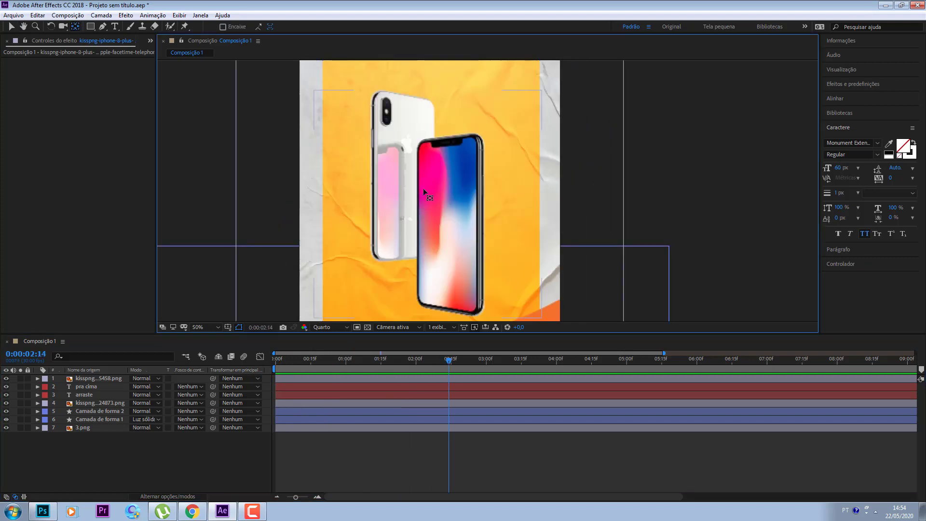
scroll(423, 218, "up", 1)
scroll(425, 227, "up", 1)
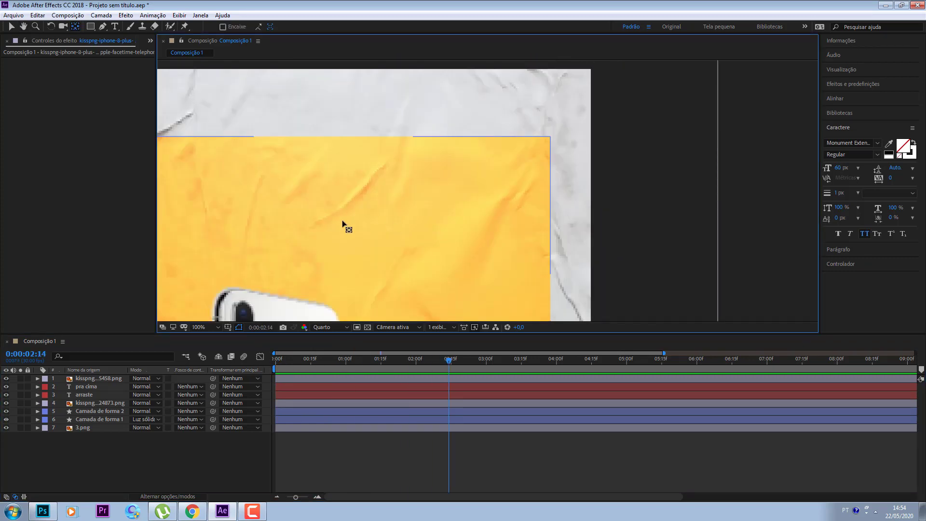
left_click_drag(345, 225, 533, 223)
Search Google for 'iphone 8 plus descrição'
left_click(192, 511)
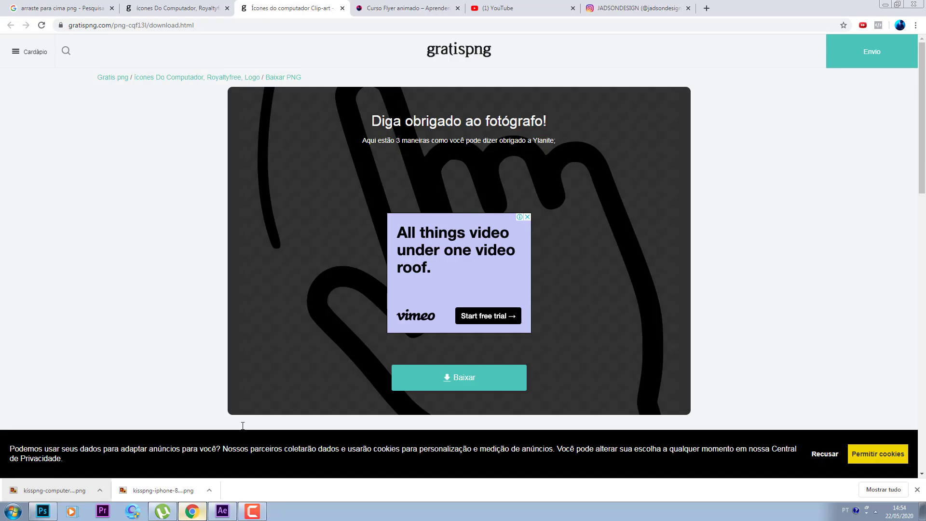
left_click(208, 24)
type("i")
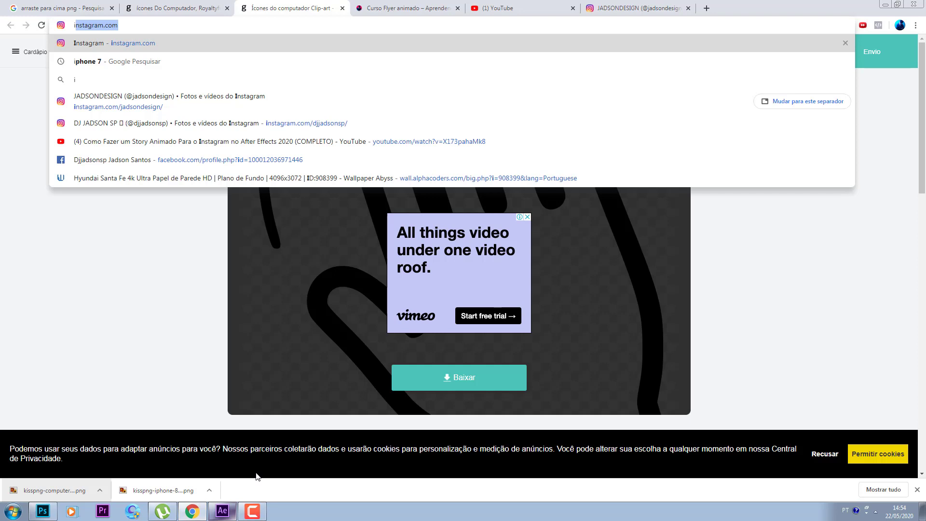
type("phone8 plus ")
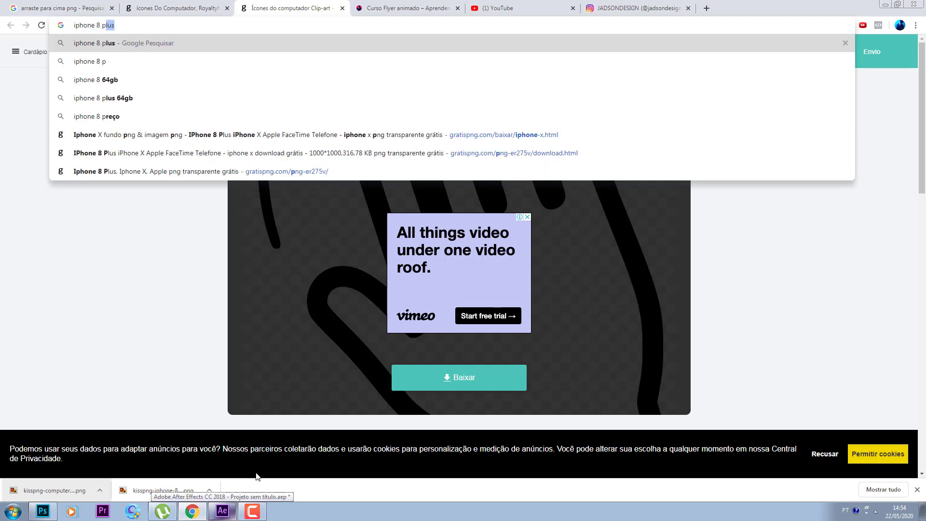
type("de")
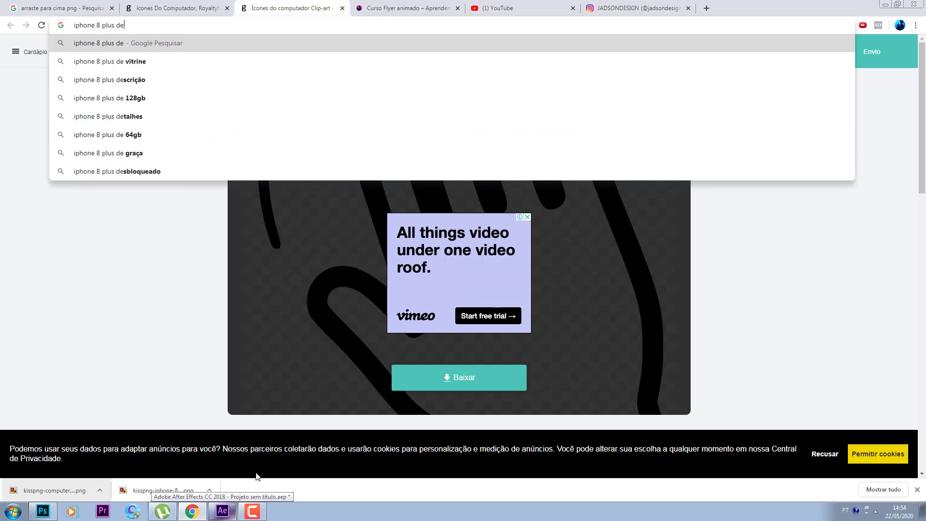
key("Down")
key("Down")
key("Return")
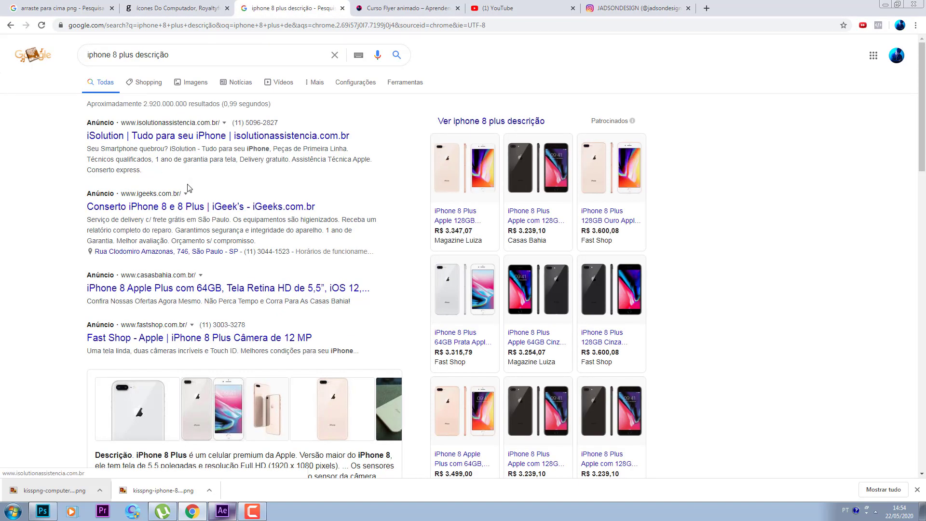
scroll(189, 192, "down", 6)
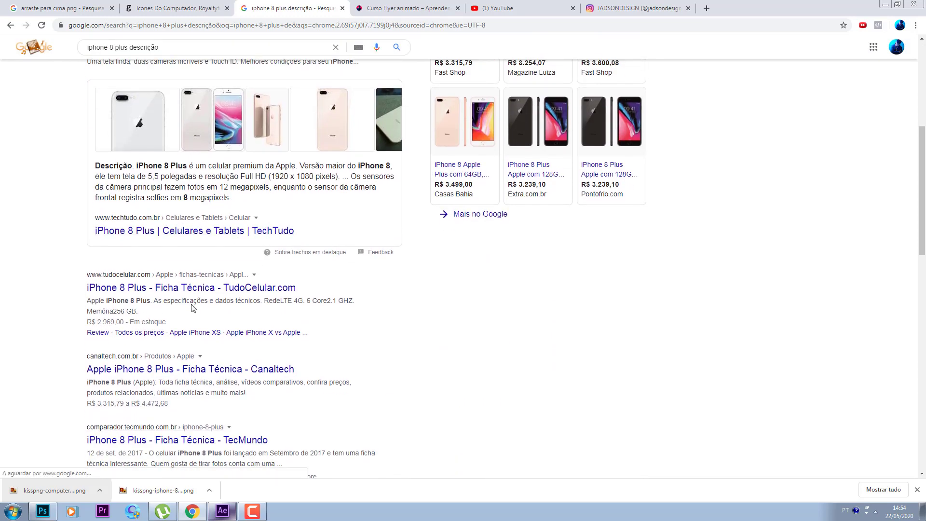
scroll(195, 288, "up", 6)
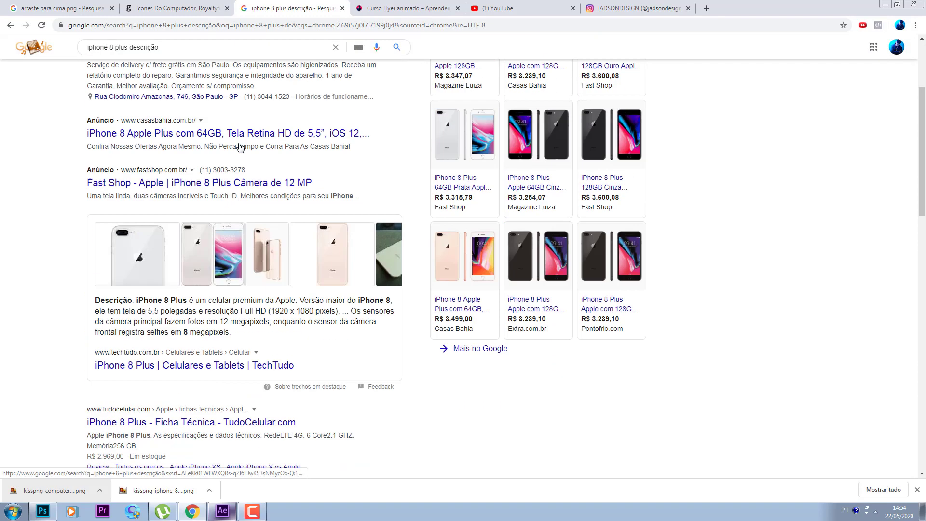
Change the search to 'iphone 8 plus especificações' and open Canaltech's spec sheet result
left_click(204, 53)
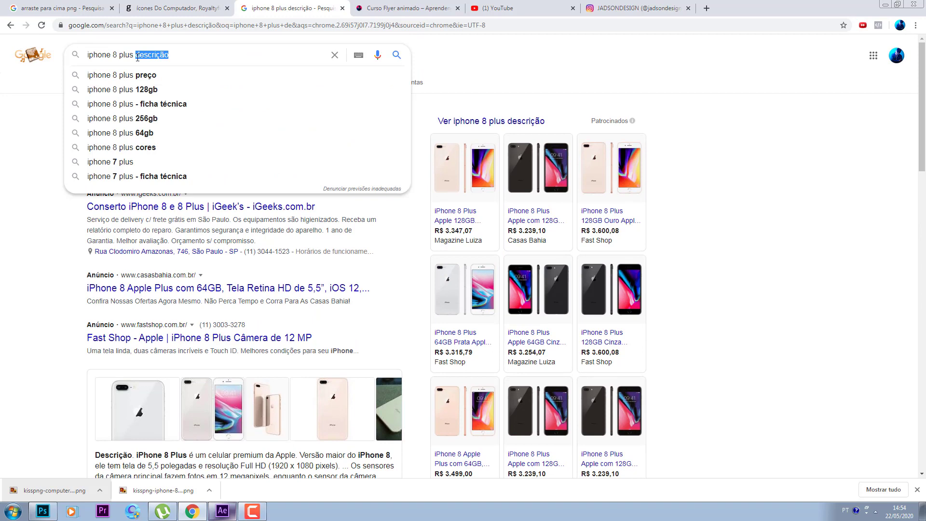
type("espe")
key("Down")
key("Return")
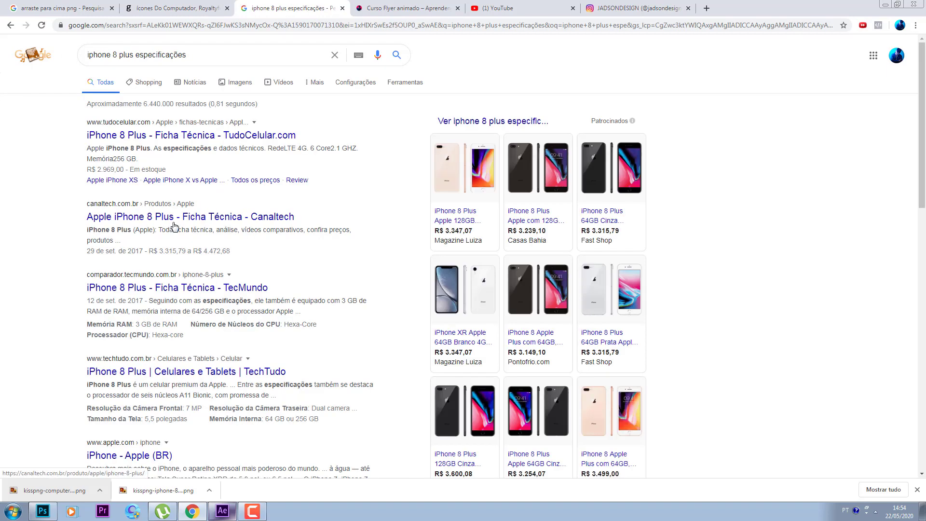
left_click(181, 216)
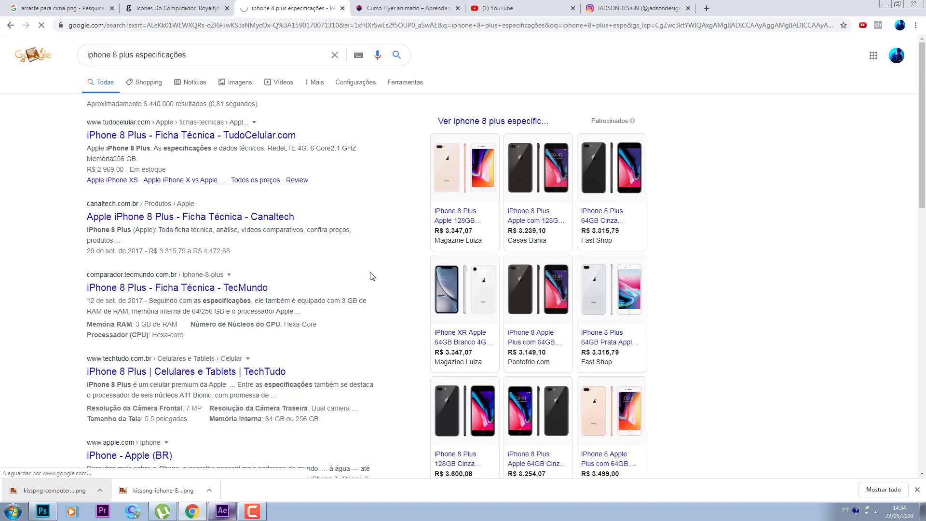
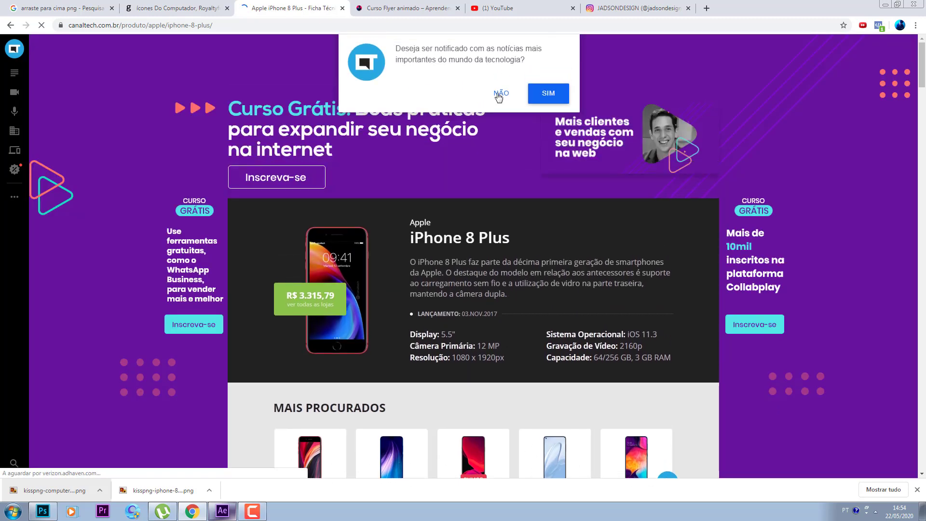
Select the 'iPhone 8 Plus' model name on Canaltech's product page, then return to After Effects
left_click(500, 98)
left_click_drag(511, 238, 416, 239)
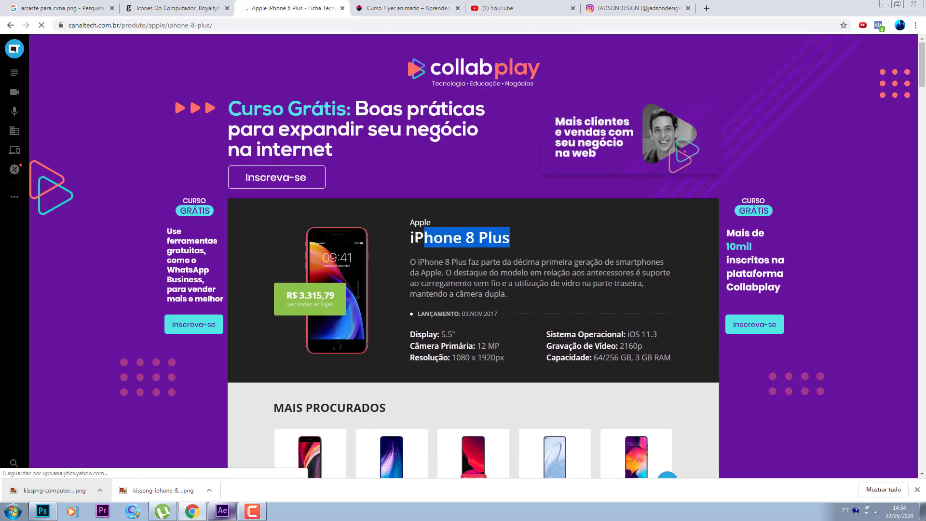
left_click(223, 511)
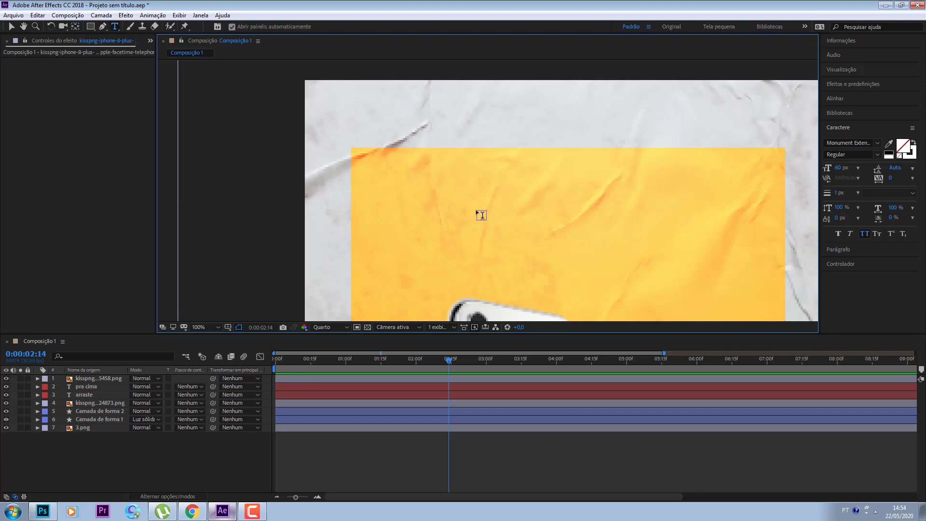
Type the title 'iphone 8 plus' and swap fill and stroke so it has no outline
left_click(482, 215)
type("lp")
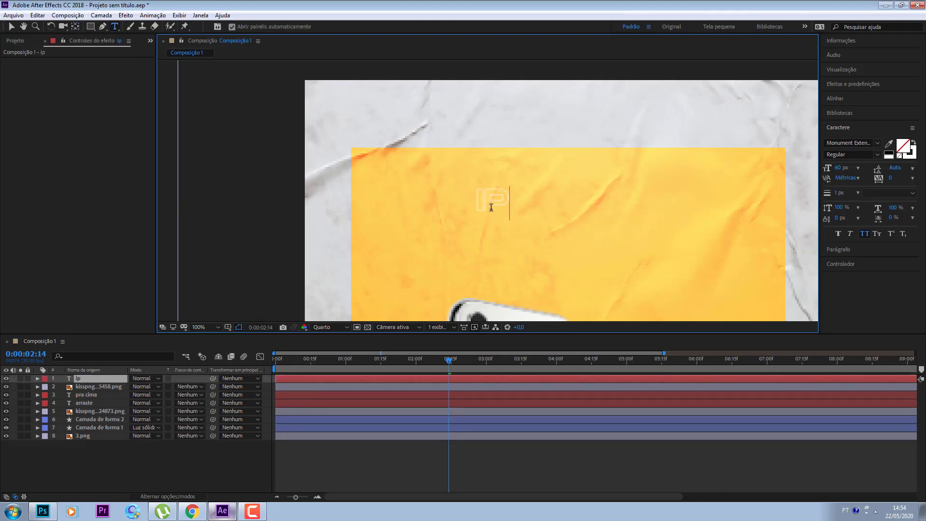
type("hone")
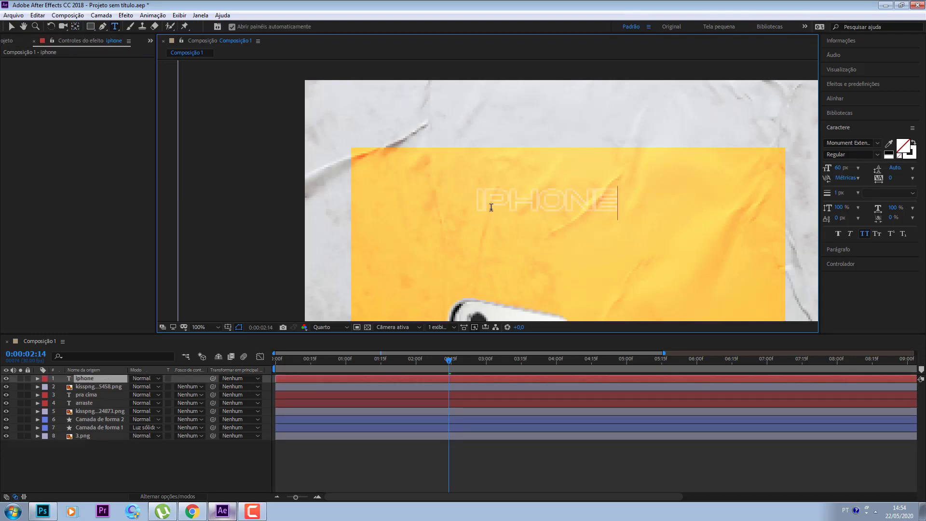
type(" 8 plus")
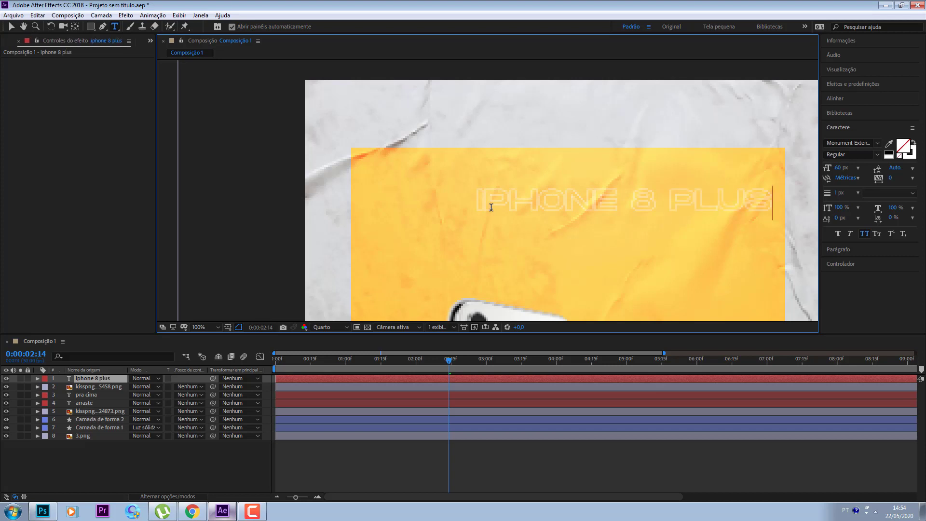
key("ctrl+a")
left_click(900, 156)
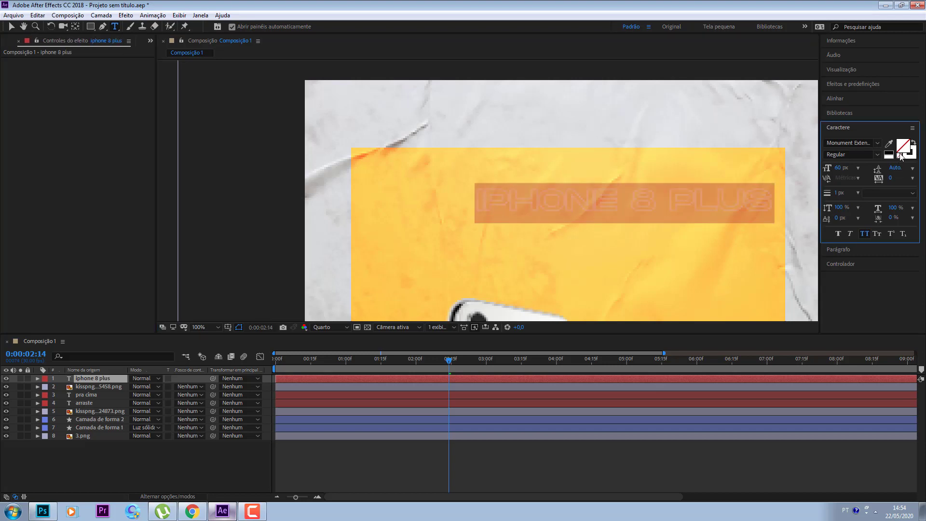
left_click(900, 155)
left_click(658, 184)
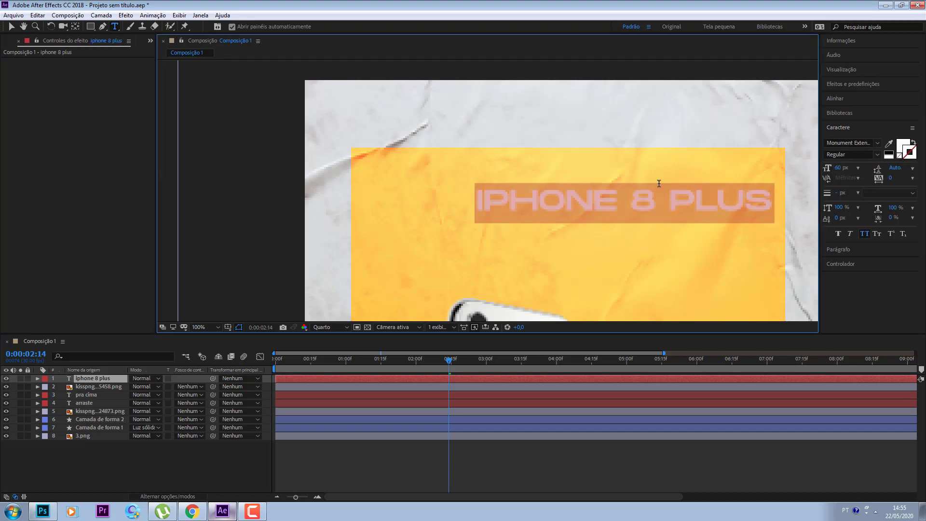
left_click(15, 29)
Shift the title slightly left near the poster top and set its fill to black 000000
key("comma")
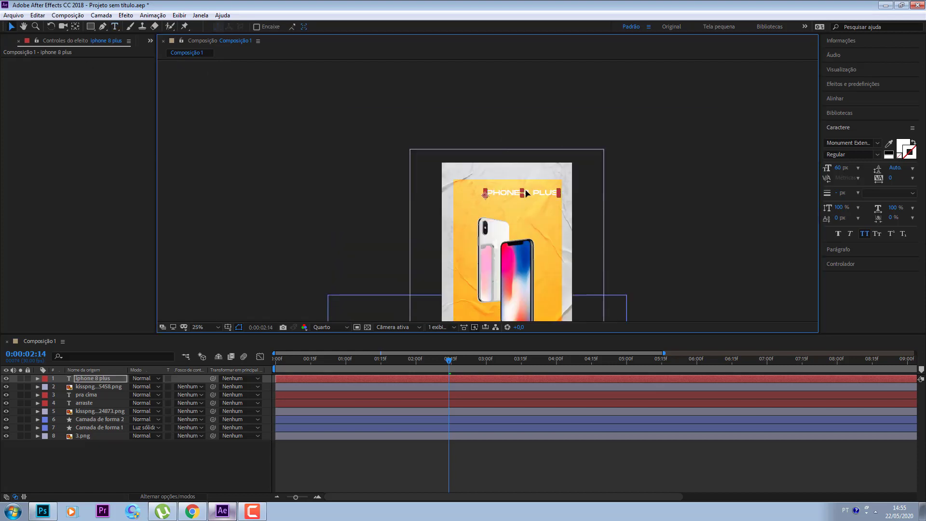
left_click_drag(554, 192, 550, 194)
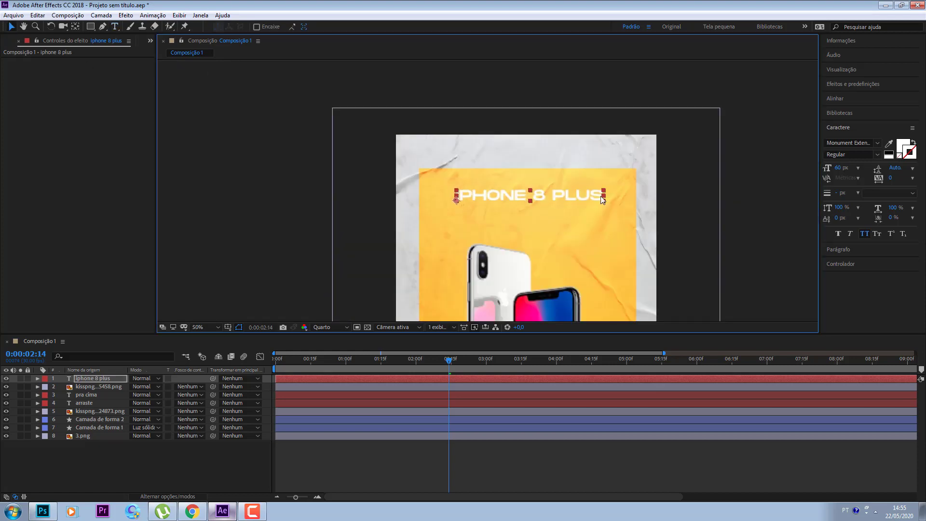
left_click(902, 149)
left_click(912, 148)
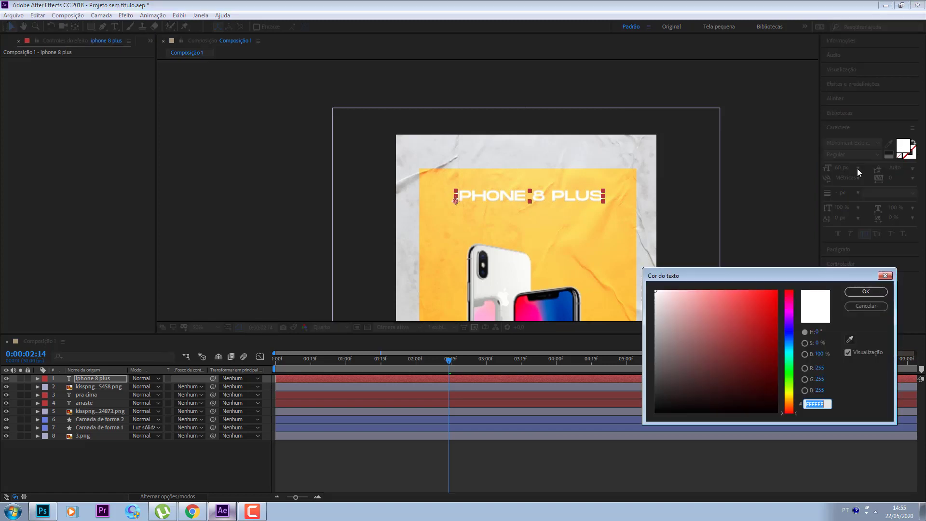
left_click(709, 412)
key("Return")
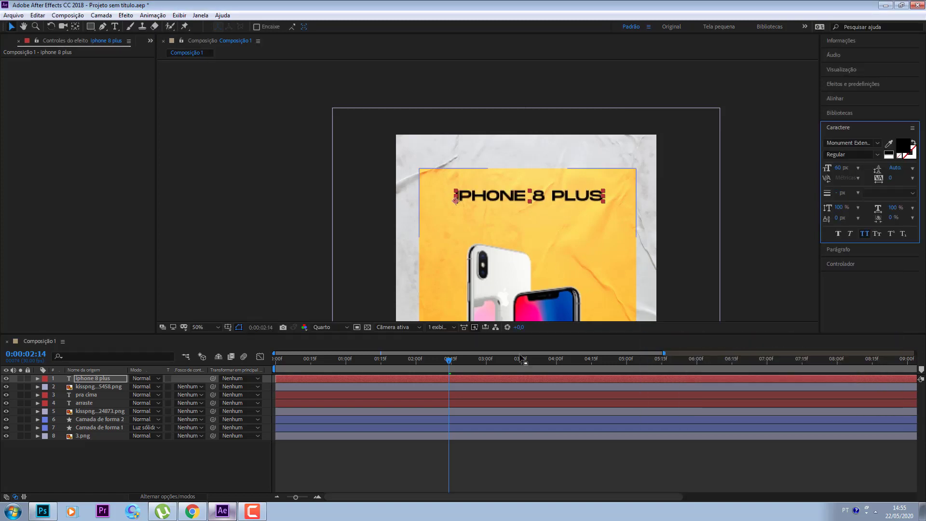
left_click(534, 471)
left_click(89, 388)
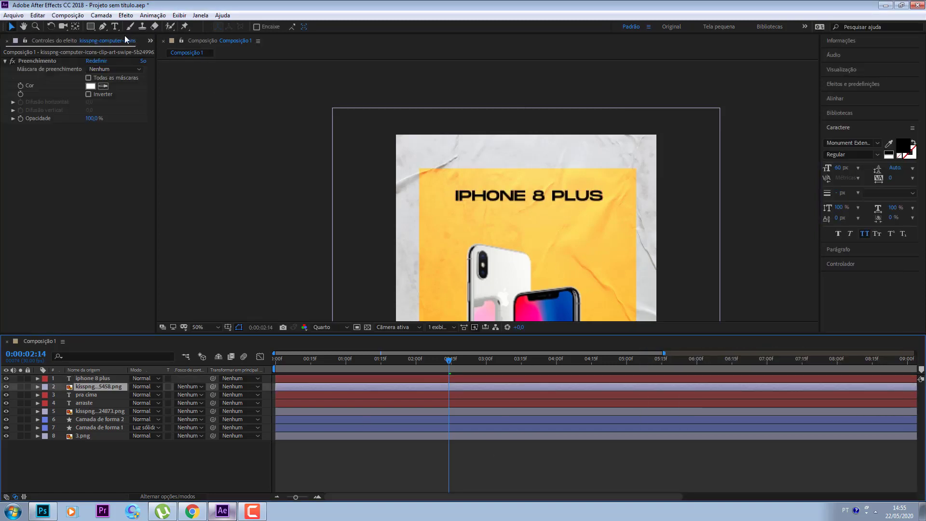
Draw a white-filled rectangle covering the IPHONE 8 PLUS title
left_click(91, 28)
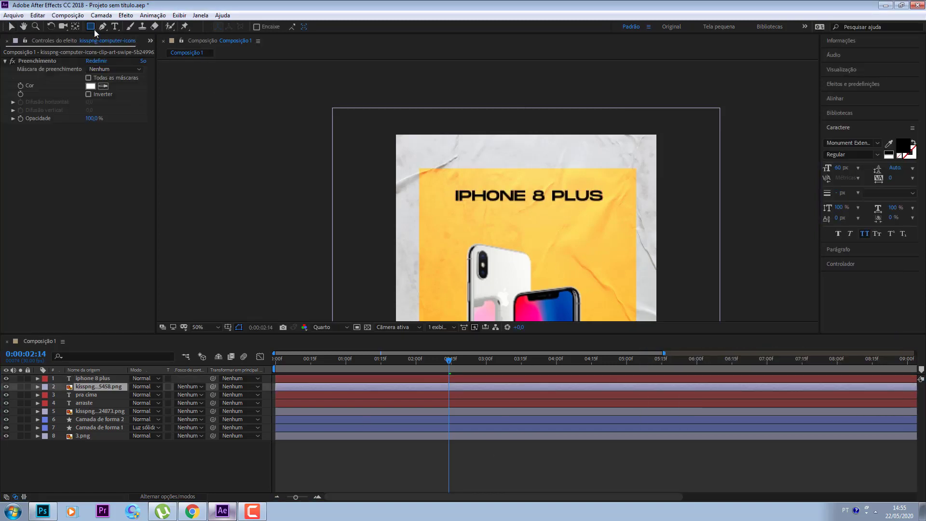
left_click(116, 466)
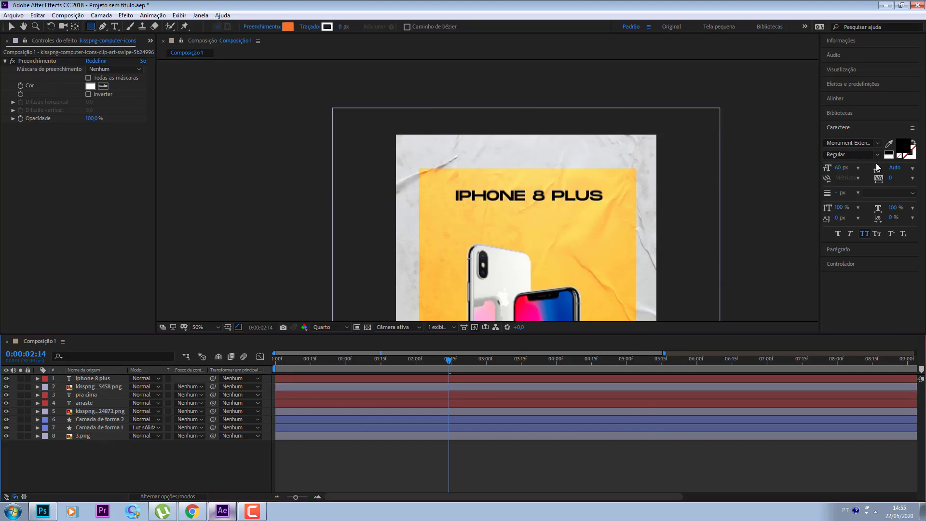
left_click(900, 146)
left_click(658, 290)
key("Return")
left_click(470, 198)
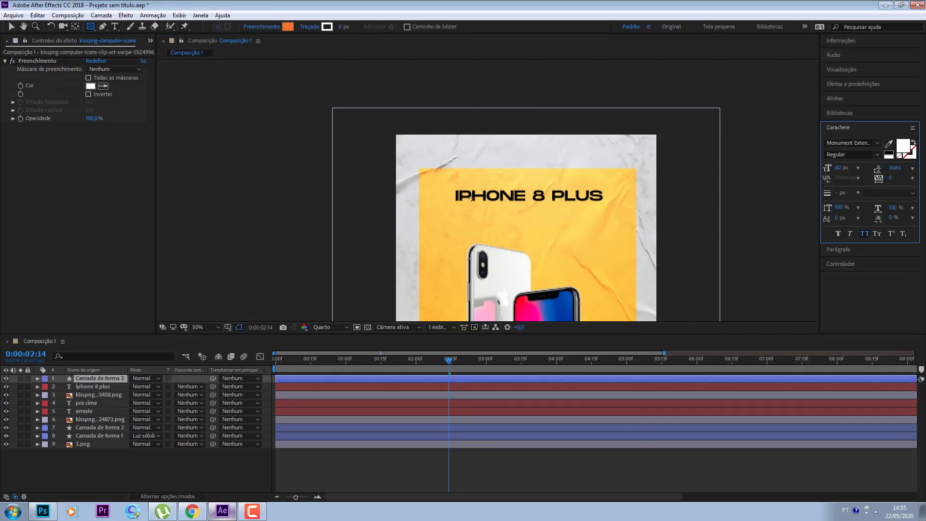
left_click_drag(452, 187, 611, 211)
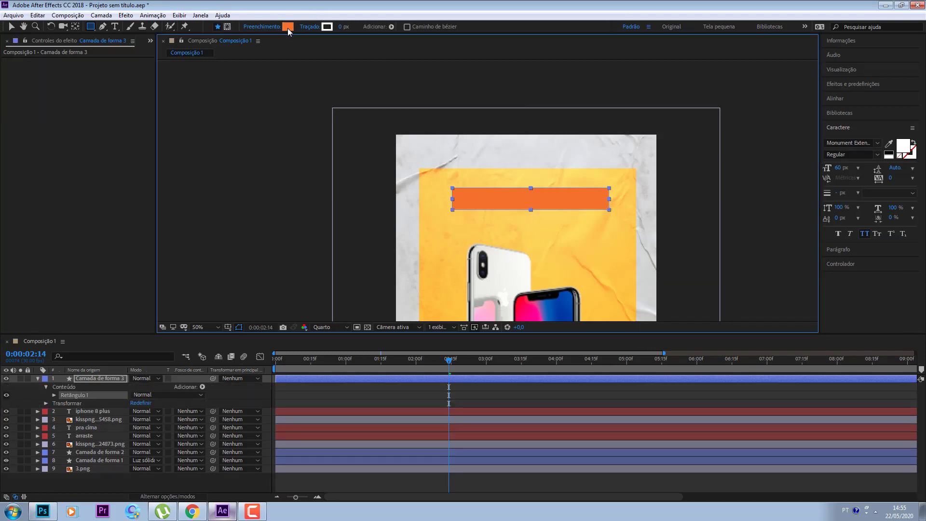
Confirm the white fill, stack the title layer above the rectangle, and nudge the title down slightly
left_click(288, 27)
left_click(658, 290)
key("Return")
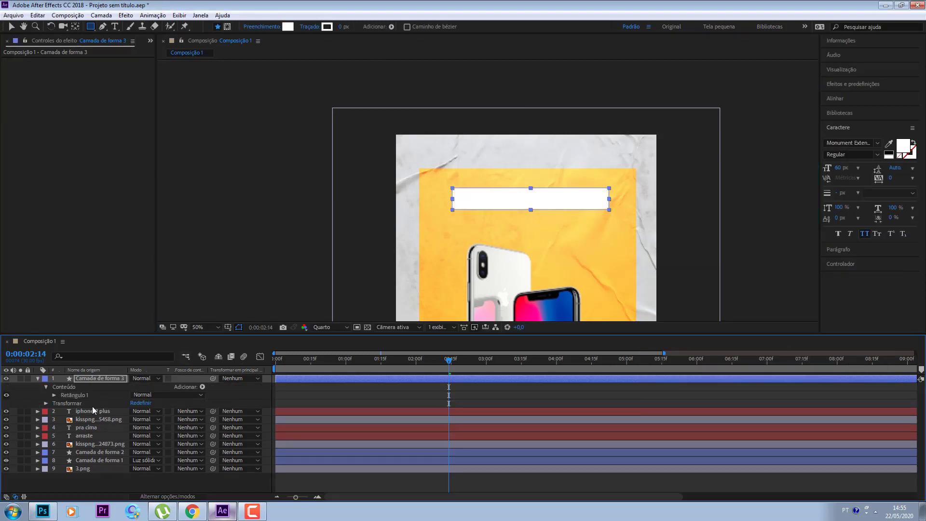
left_click_drag(93, 410, 107, 377)
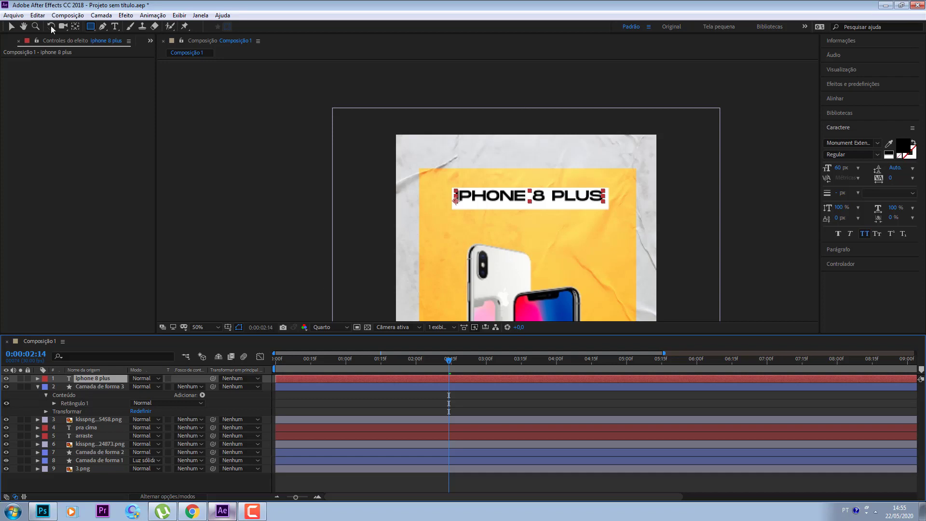
left_click(11, 27)
key("Down")
key("Down")
key("Down")
key("Down")
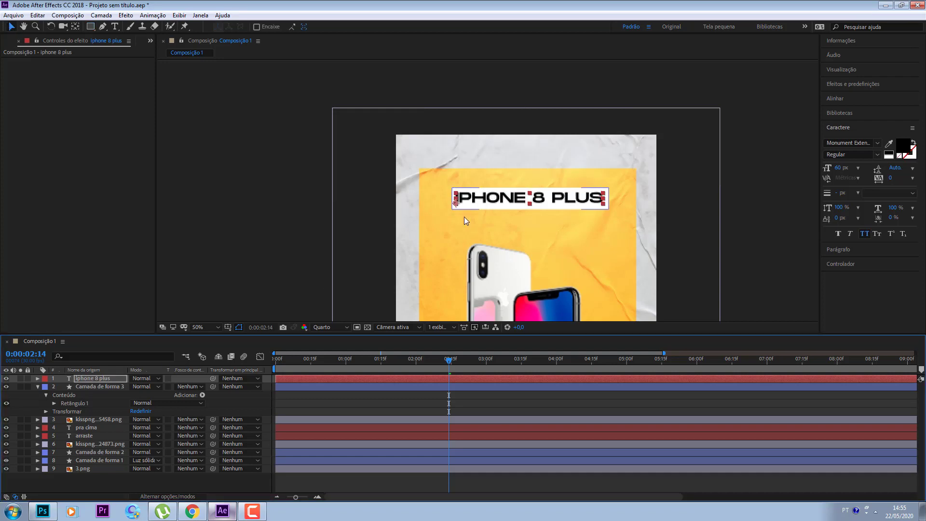
key("Down")
left_click(97, 386)
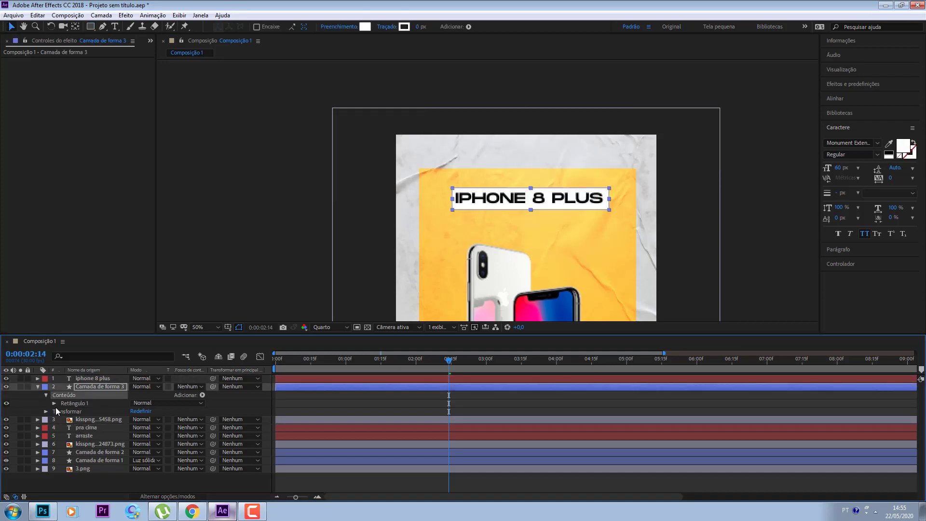
Reveal the rectangle path's size, try resizing it, then restore 650 by 90
left_click(54, 403)
left_click(97, 411)
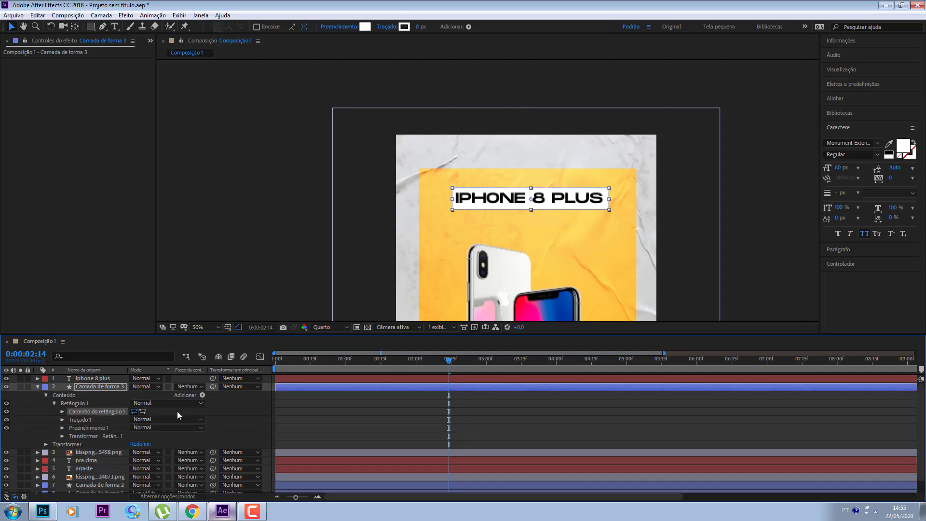
key("period")
left_click(746, 201)
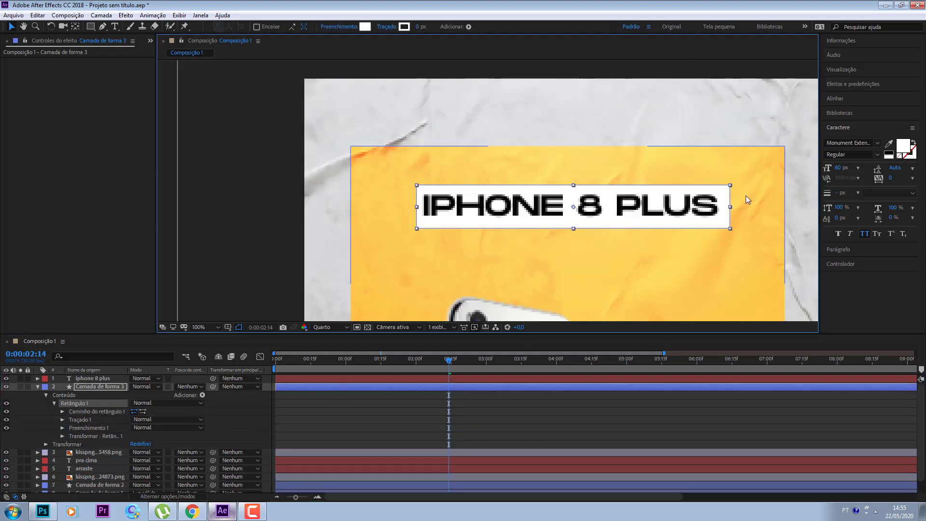
left_click(96, 386)
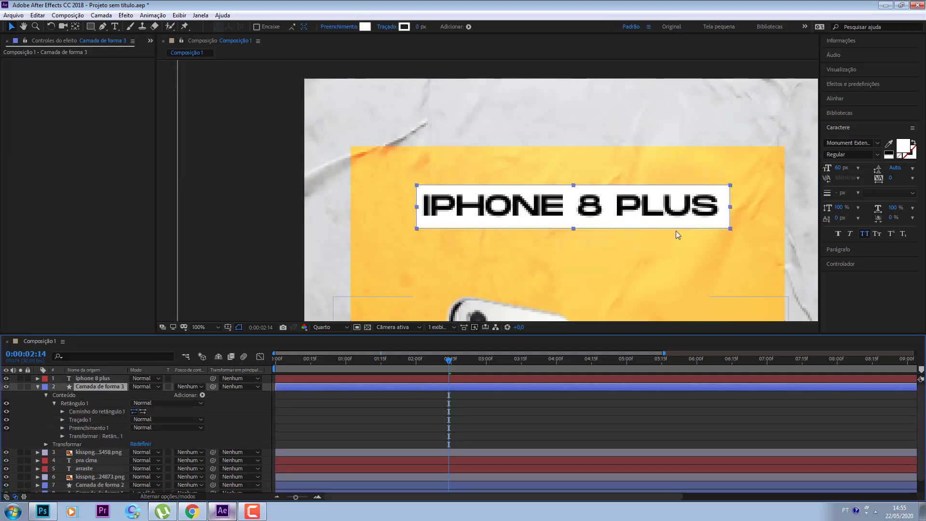
left_click(77, 403)
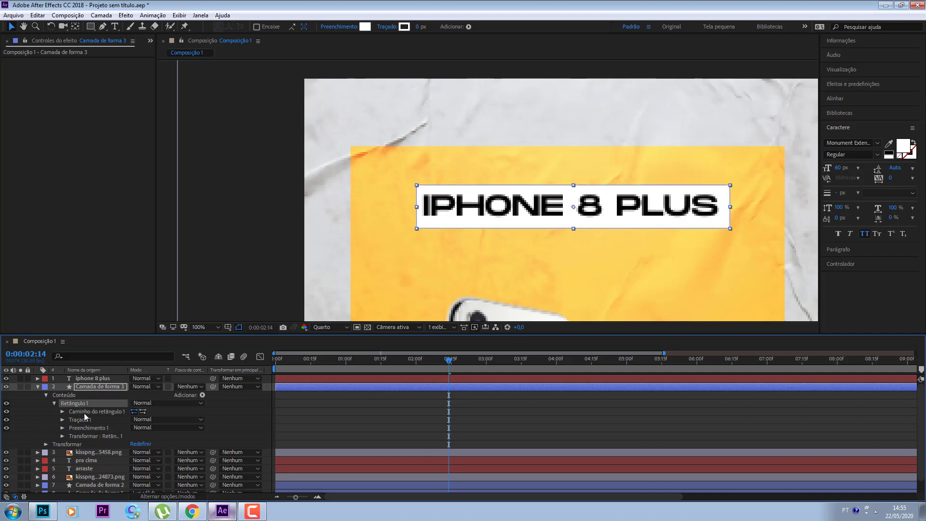
mouse_move(730, 206)
left_mouse_down()
mouse_move(609, 208)
mouse_move(730, 208)
left_mouse_up()
left_click(62, 411)
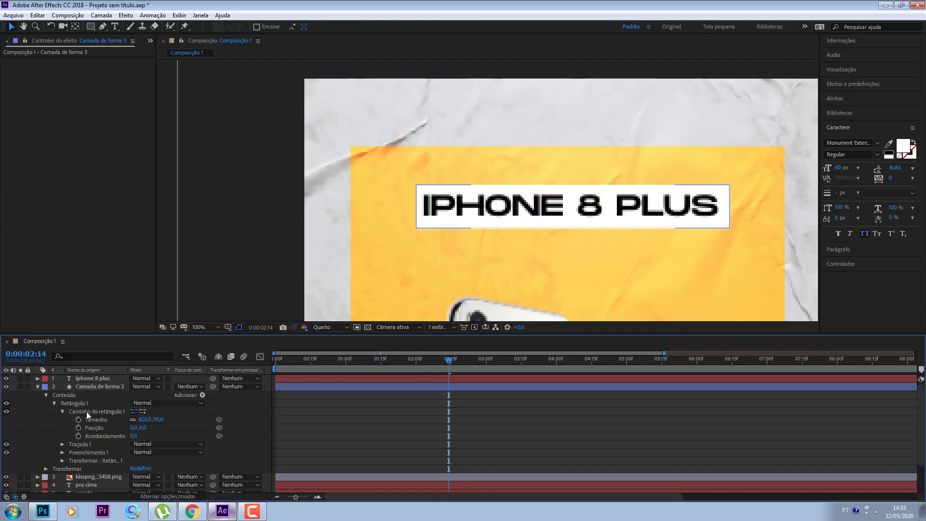
left_click(96, 419)
left_click_drag(730, 207, 685, 214)
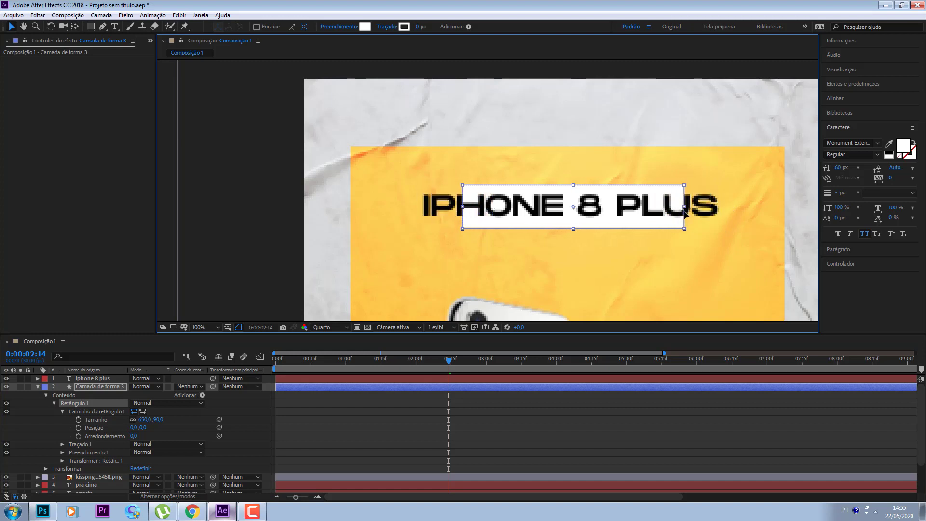
key("ctrl+z")
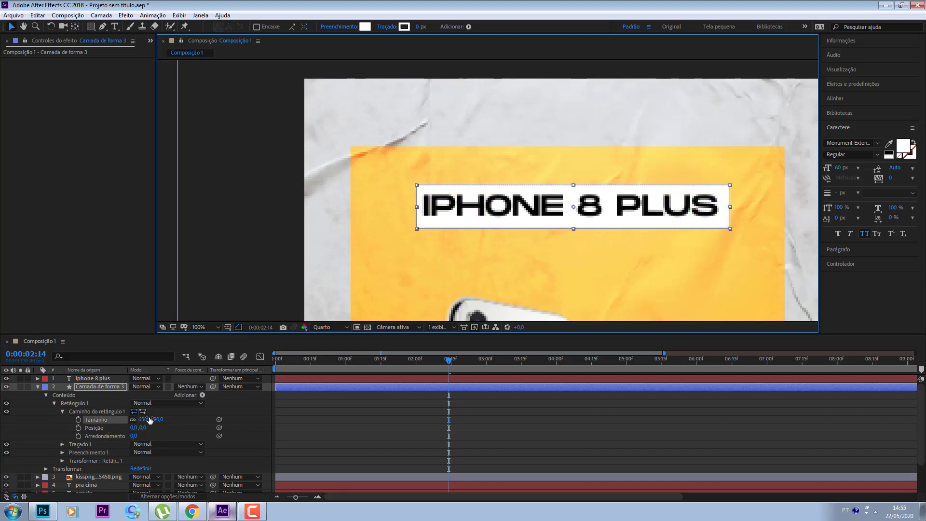
left_click_drag(150, 419, 23, 429)
key("ctrl+z")
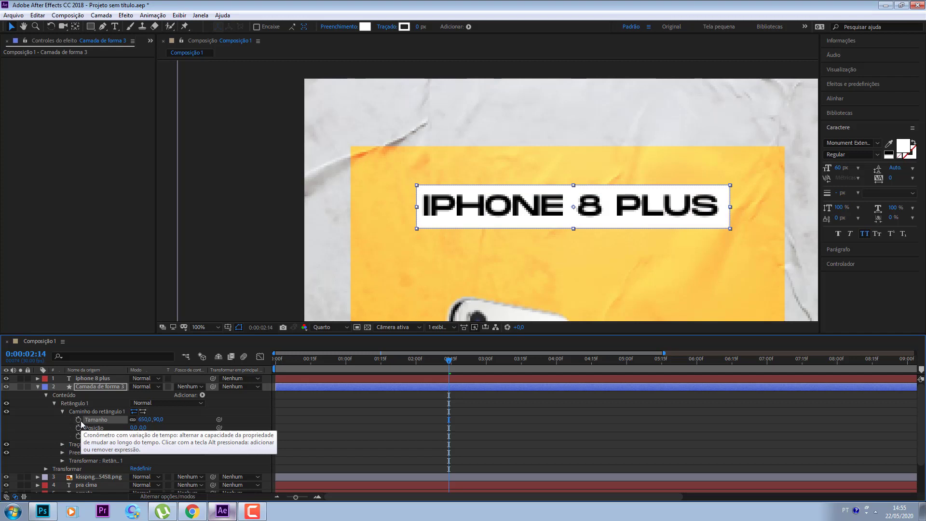
Keyframe the box size at 650,90, then set it to 0 at 0:00:01:01
left_click(79, 420)
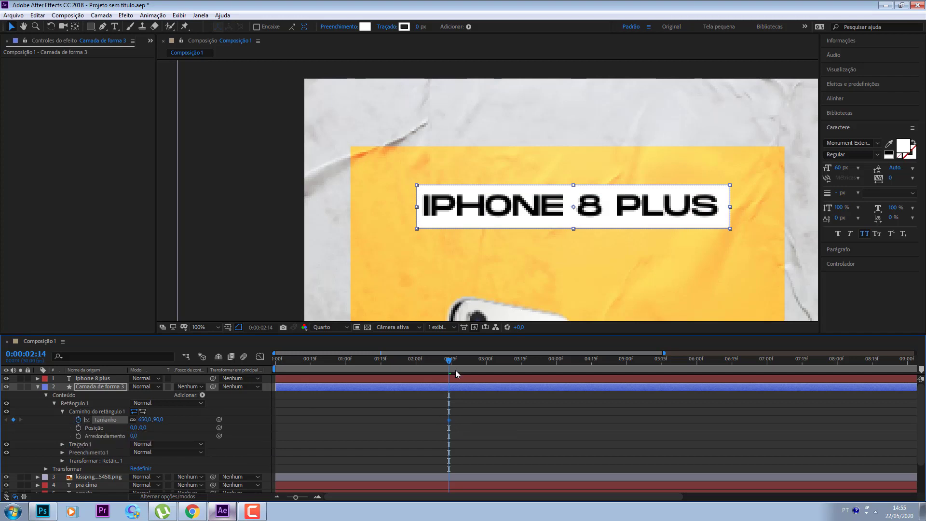
left_click_drag(447, 365, 347, 376)
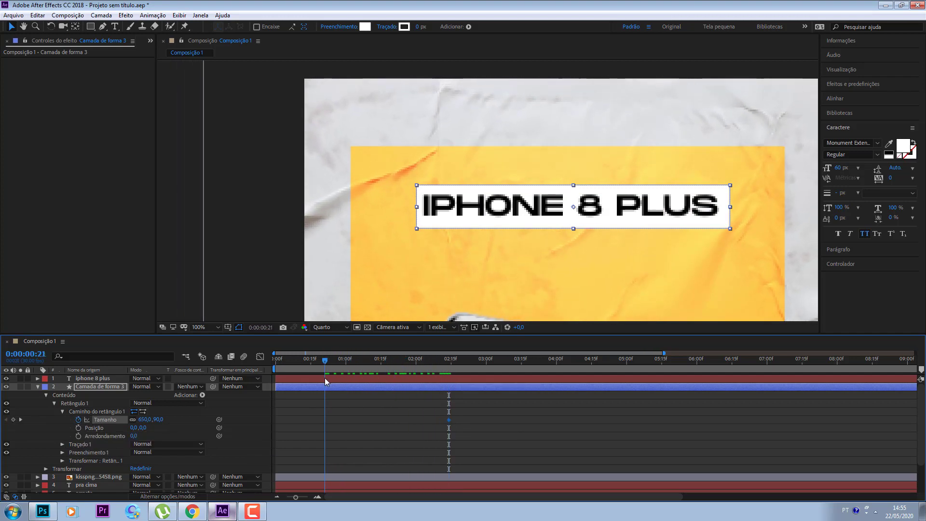
left_click_drag(140, 419, 1, 437)
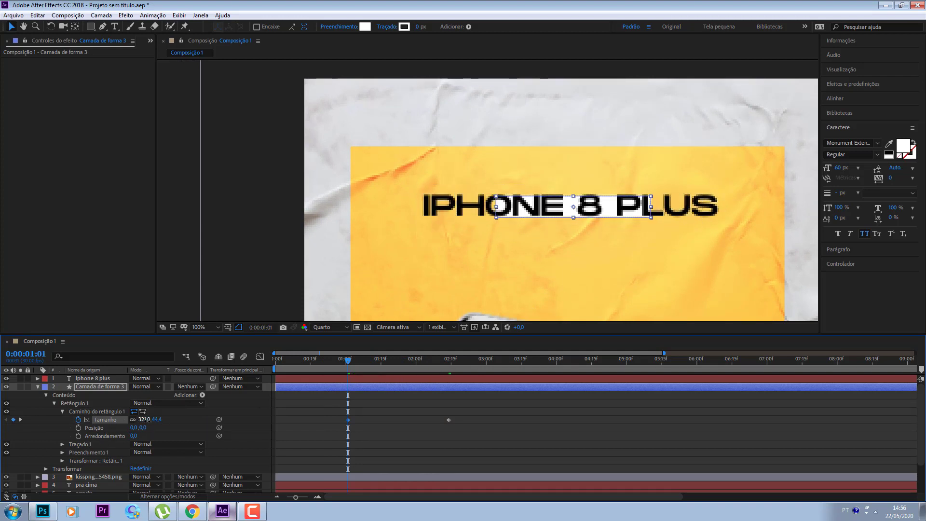
left_click_drag(145, 419, 114, 427)
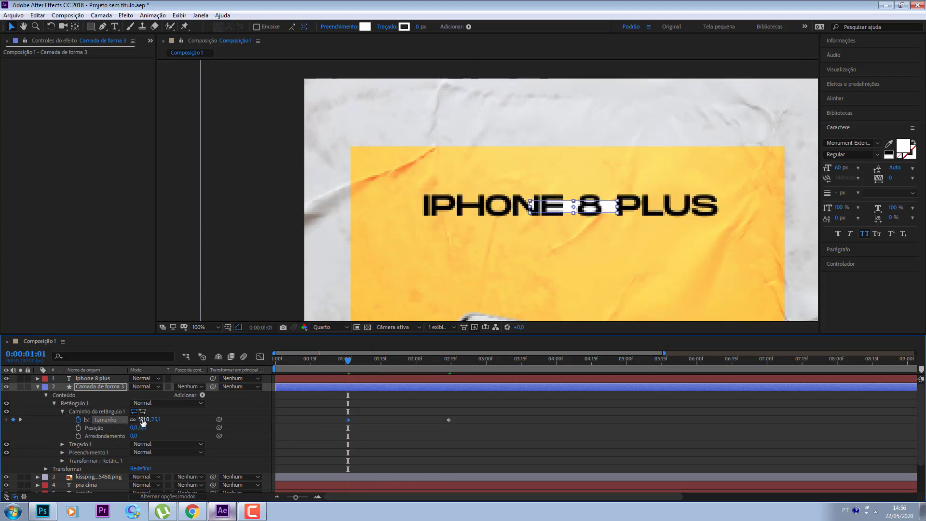
type("0")
key("Return")
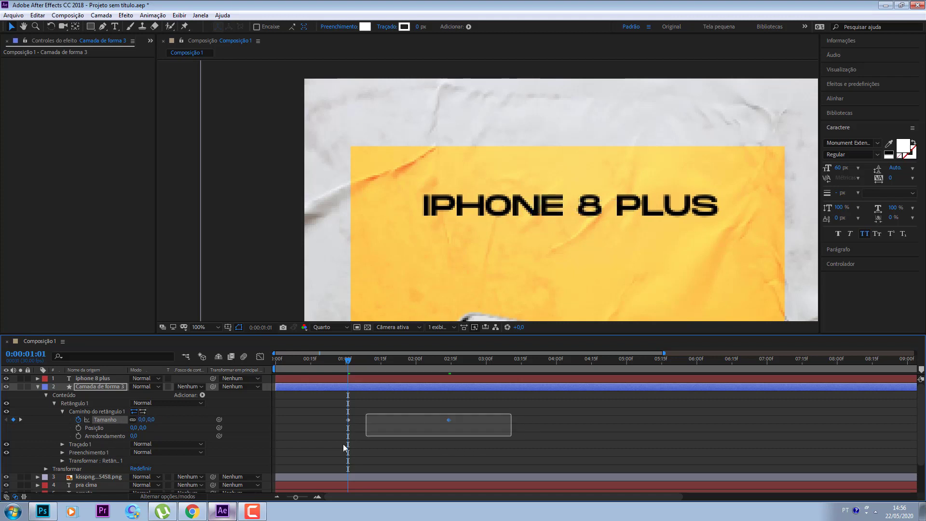
Apply Easy Ease to both box size keyframes, shift the second slightly earlier, and preview
left_click_drag(512, 412, 342, 440)
right_click(347, 420)
mouse_move(417, 419)
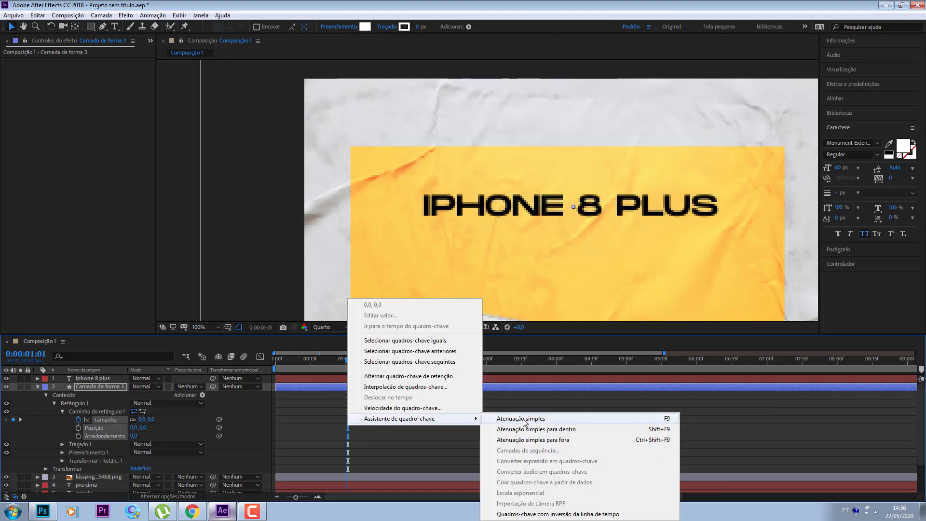
left_click(523, 419)
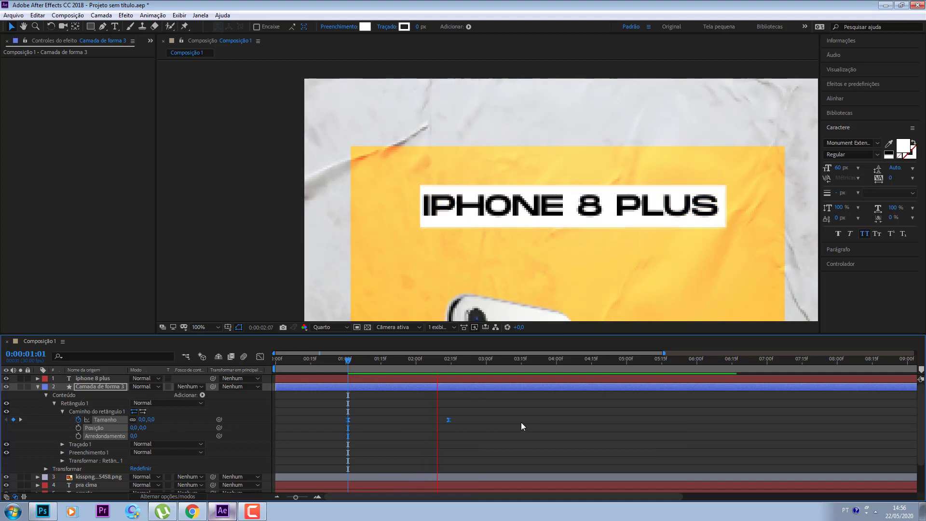
left_click_drag(449, 419, 441, 420)
left_click(345, 370)
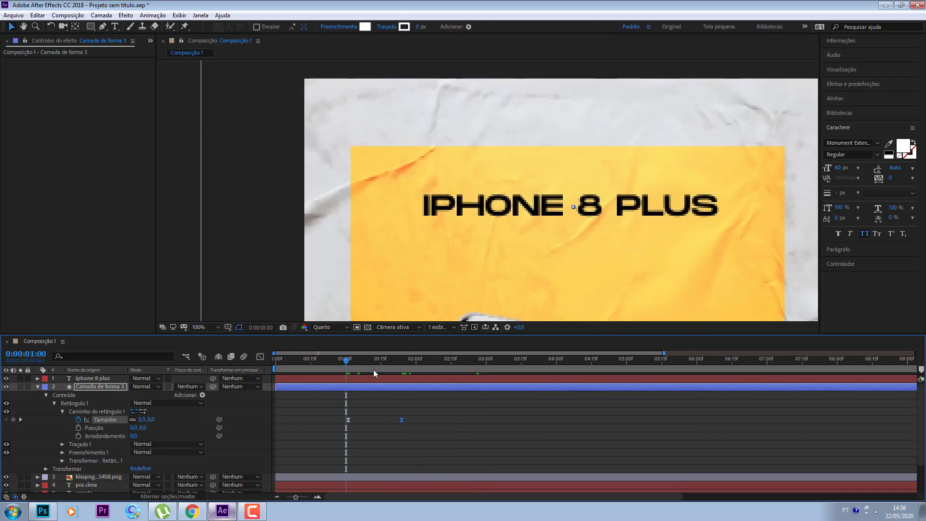
key("space")
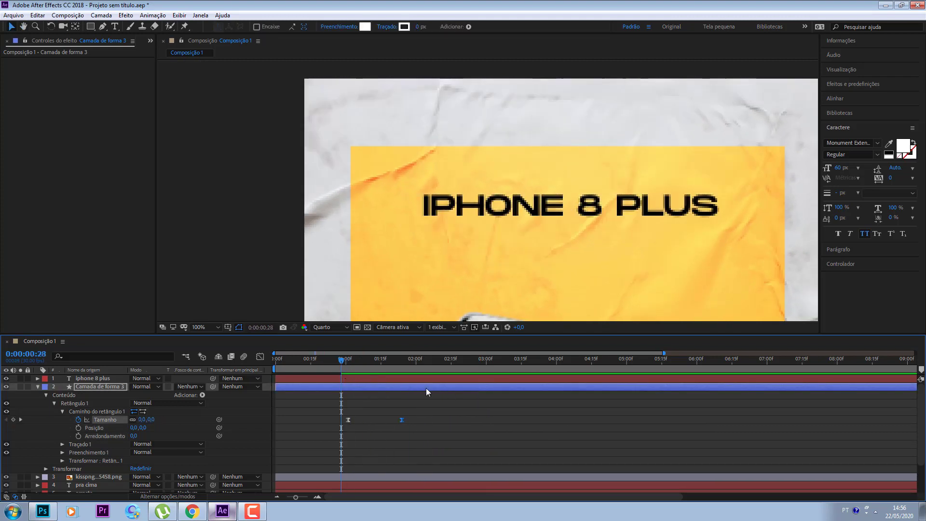
Reshape the size speed curve in the Graph Editor so the box grows fast, then slows
left_click_drag(452, 409, 335, 433)
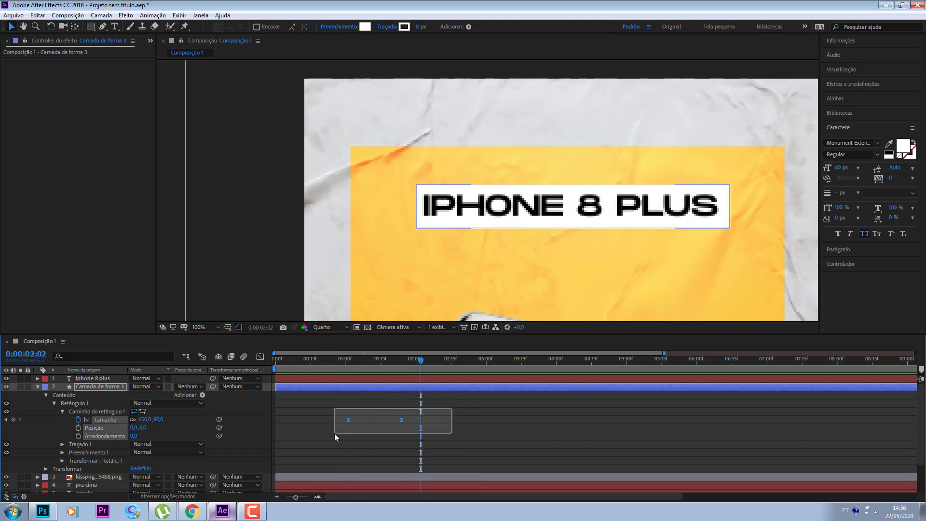
left_click(260, 357)
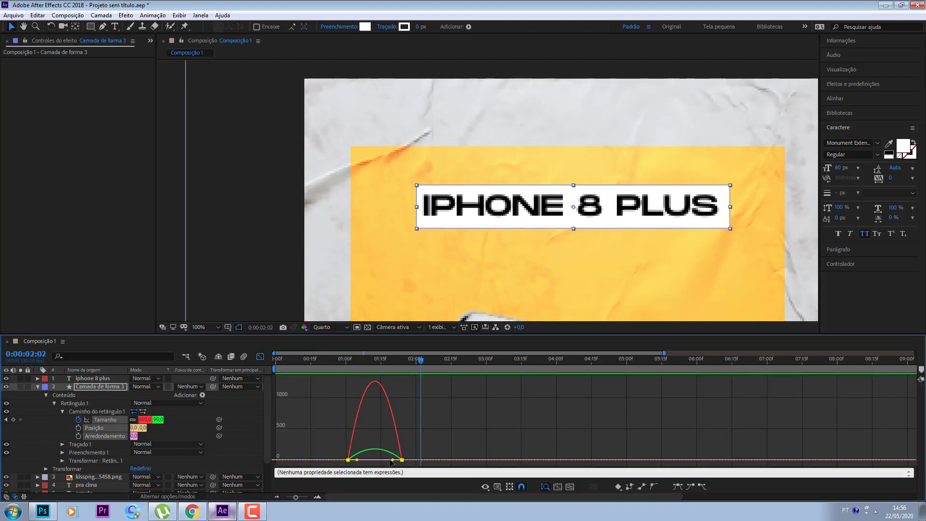
left_click_drag(404, 455, 366, 453)
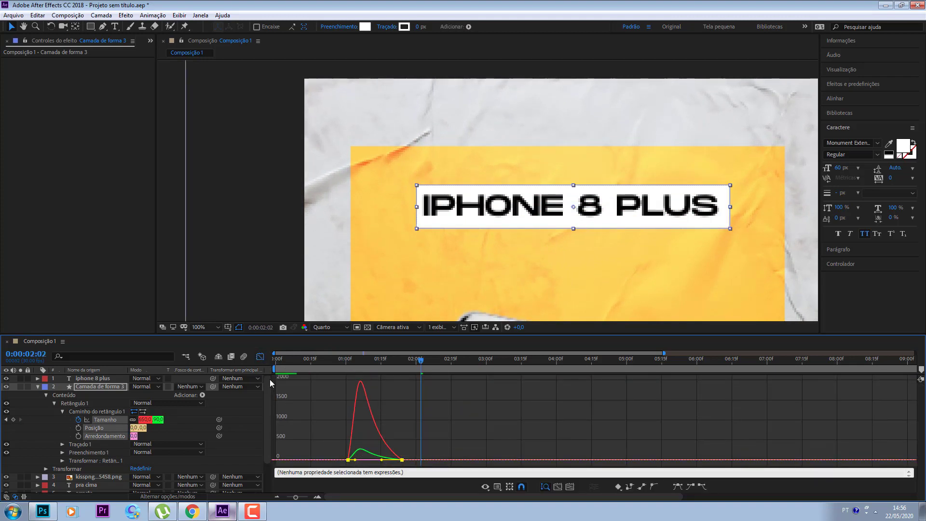
left_click(260, 357)
key("space")
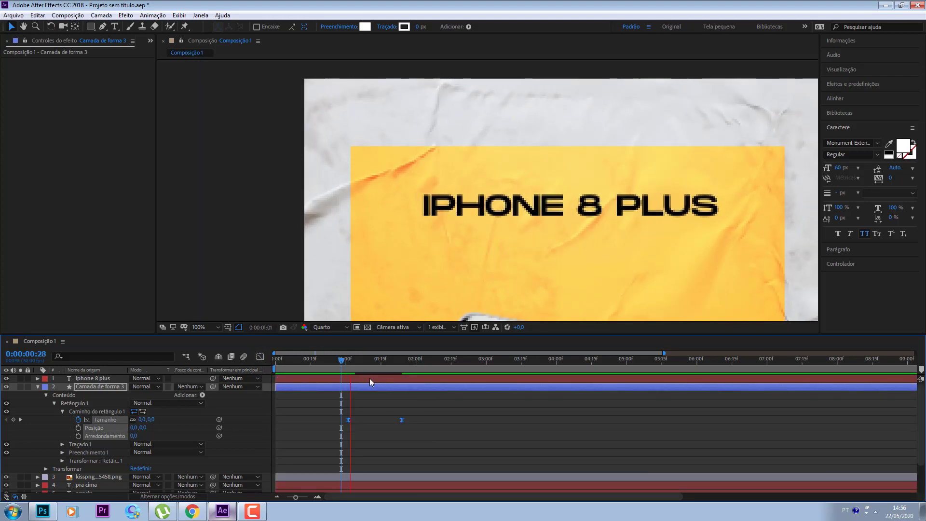
key("space")
left_click_drag(355, 372, 381, 370)
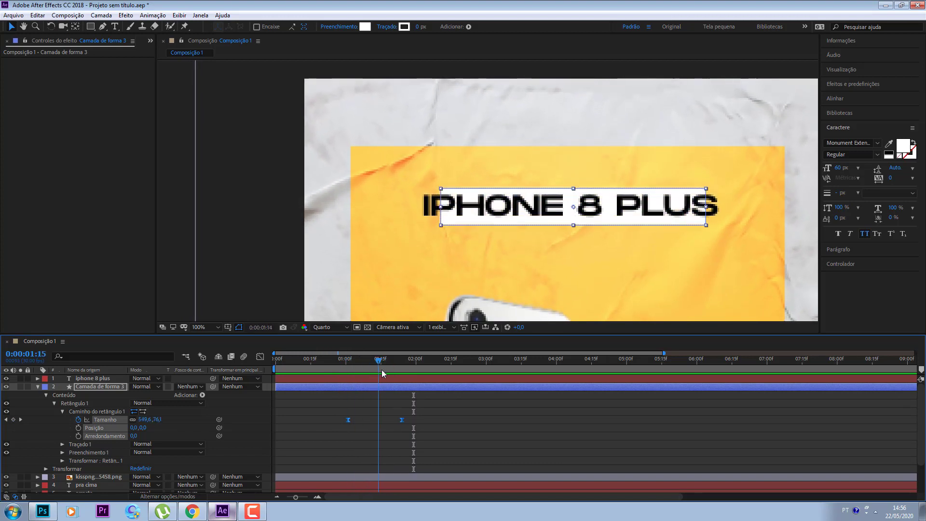
left_click(92, 378)
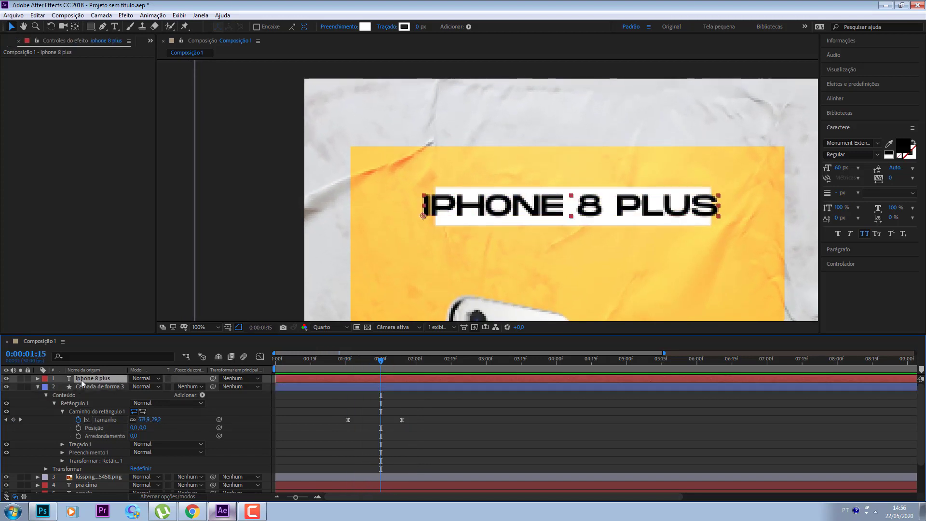
Keyframe the title's opacity from 0% at 0:00:01:04 up to 100% later
left_click(37, 387)
left_click(38, 378)
left_click(46, 394)
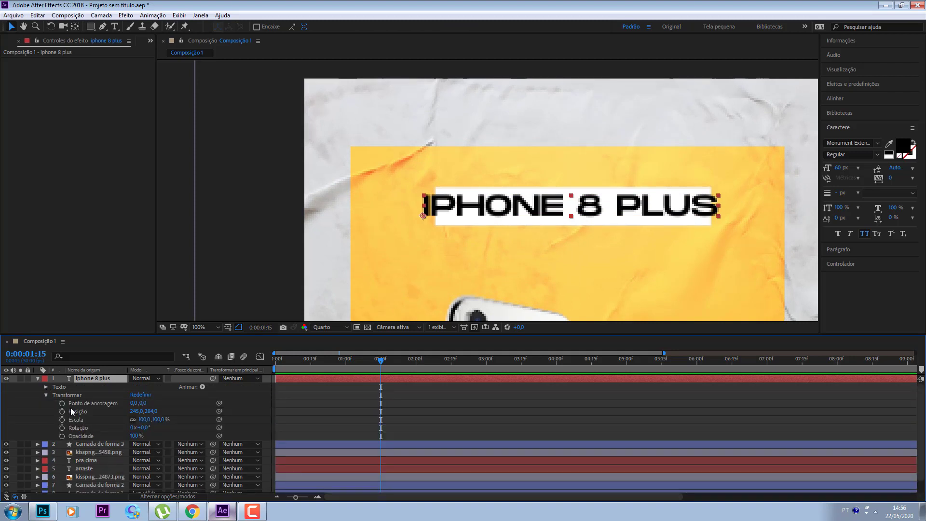
left_click(88, 436)
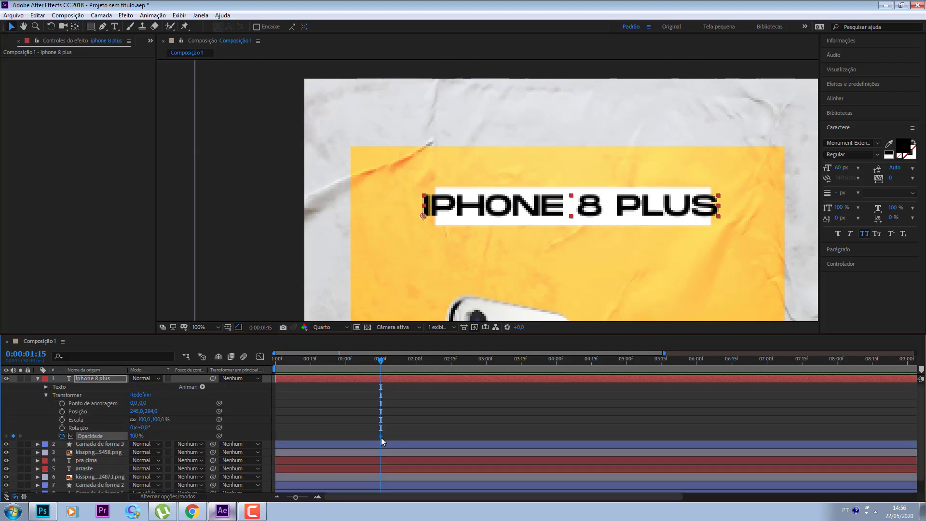
left_click_drag(381, 436, 387, 437)
left_click_drag(377, 372, 355, 366)
left_click_drag(135, 436, 120, 436)
left_click(135, 436)
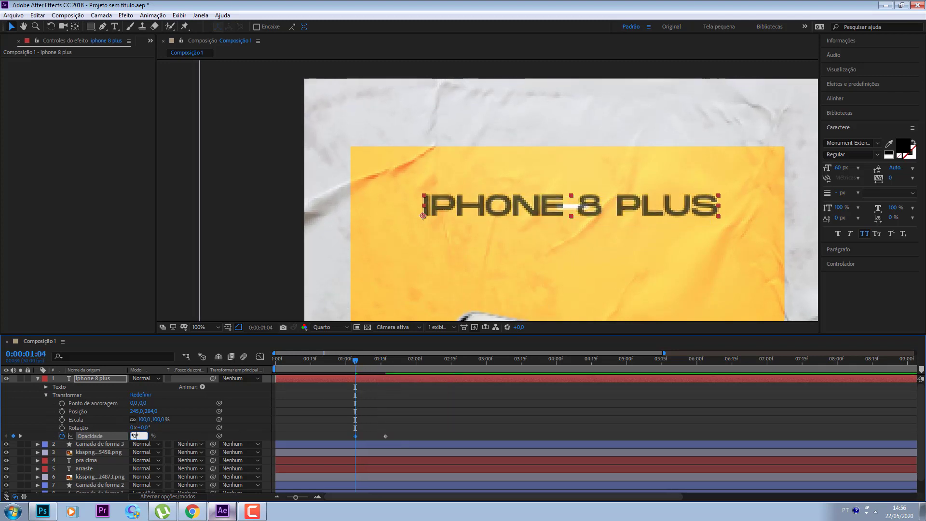
type("0")
key("Return")
Apply Easy Ease to the opacity keyframes and shift the fade slightly later
left_click_drag(438, 410, 355, 444)
right_click(355, 436)
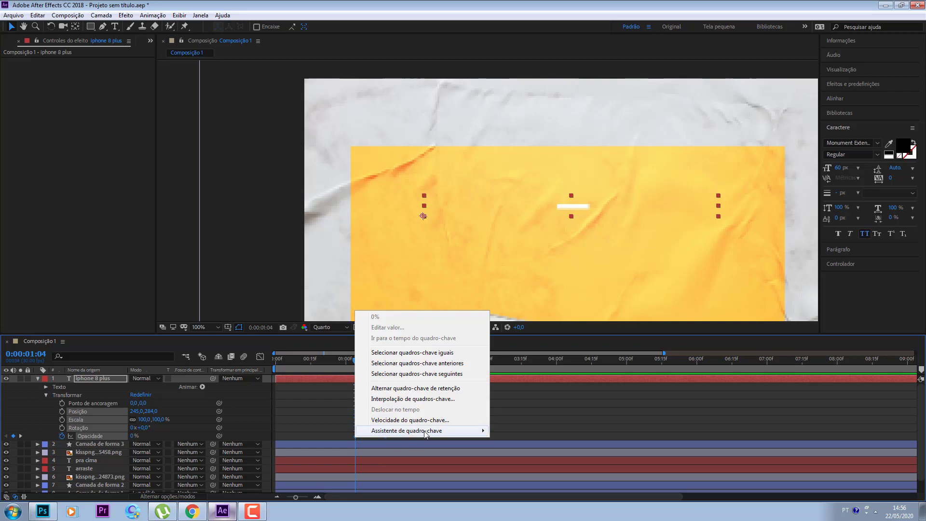
mouse_move(425, 434)
left_click(516, 333)
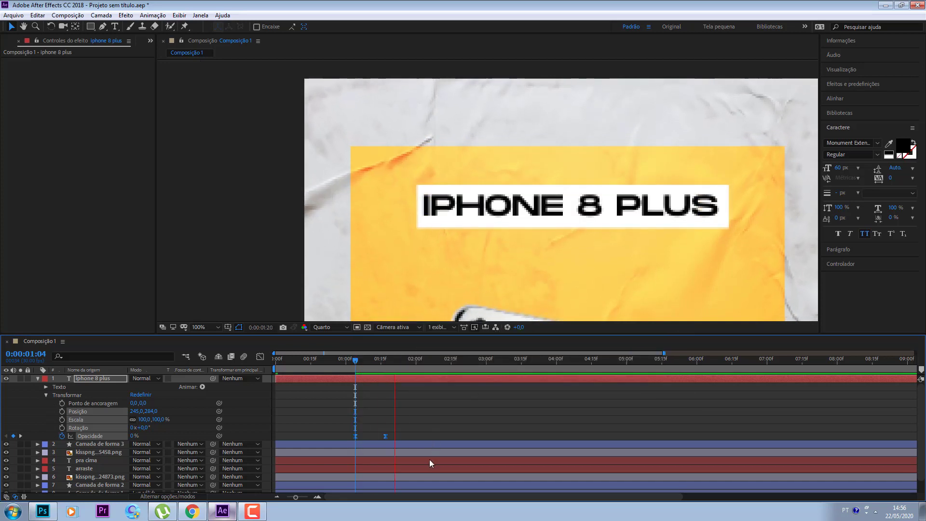
left_click_drag(388, 437, 446, 436)
left_click(369, 369)
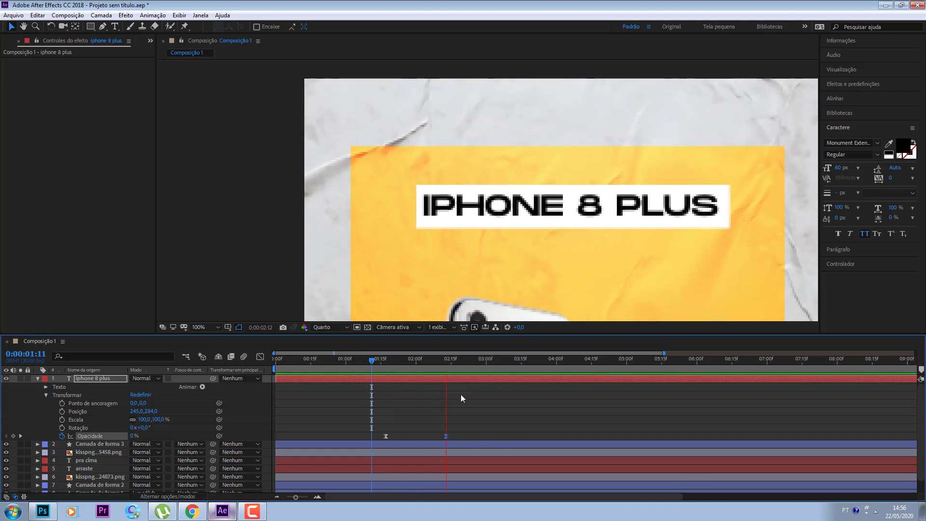
left_click(457, 360)
left_click(39, 378)
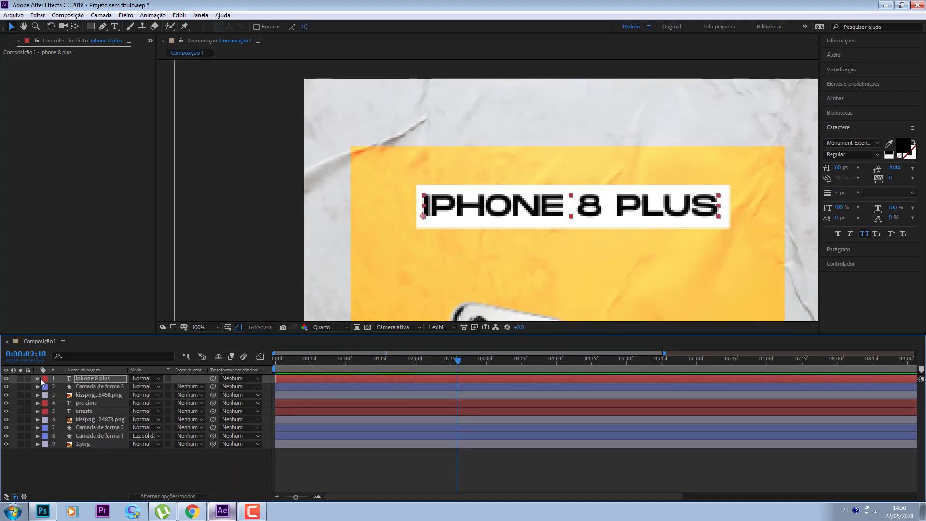
Drag the Tamanho and Opacidade keyframes left so both animations start within the first half-second, then preview
scroll(487, 152, "down", 2)
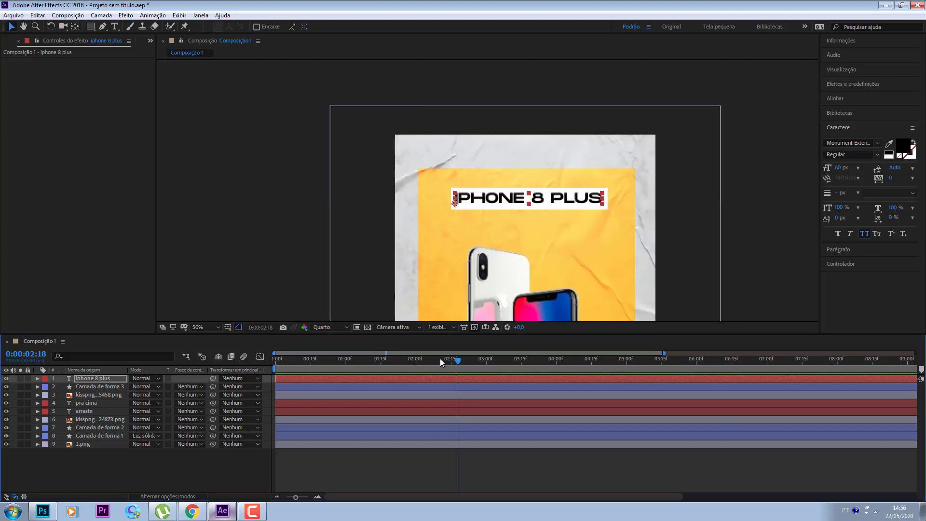
key("space")
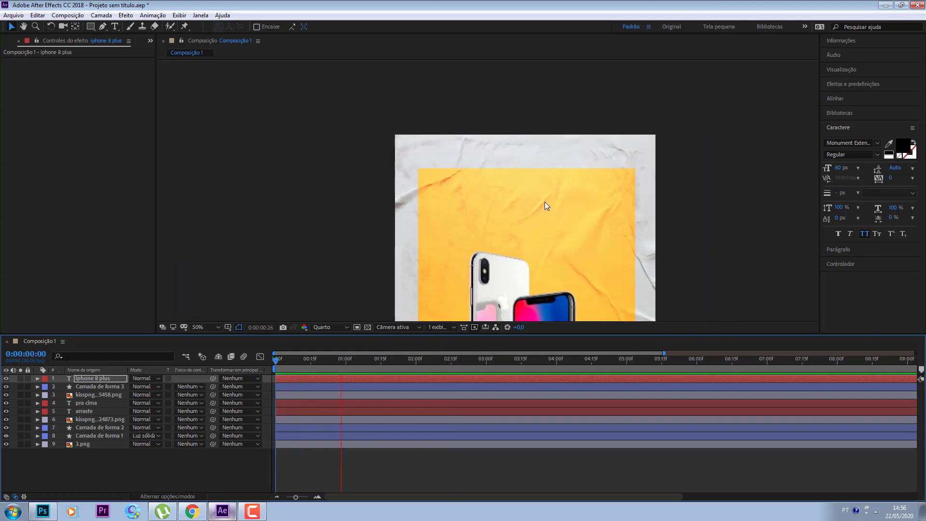
left_click(94, 387)
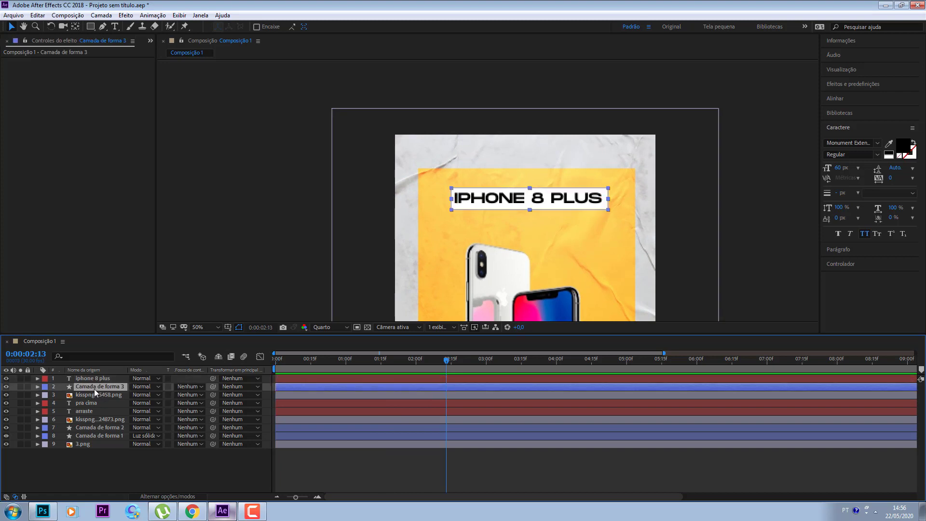
left_click(38, 387)
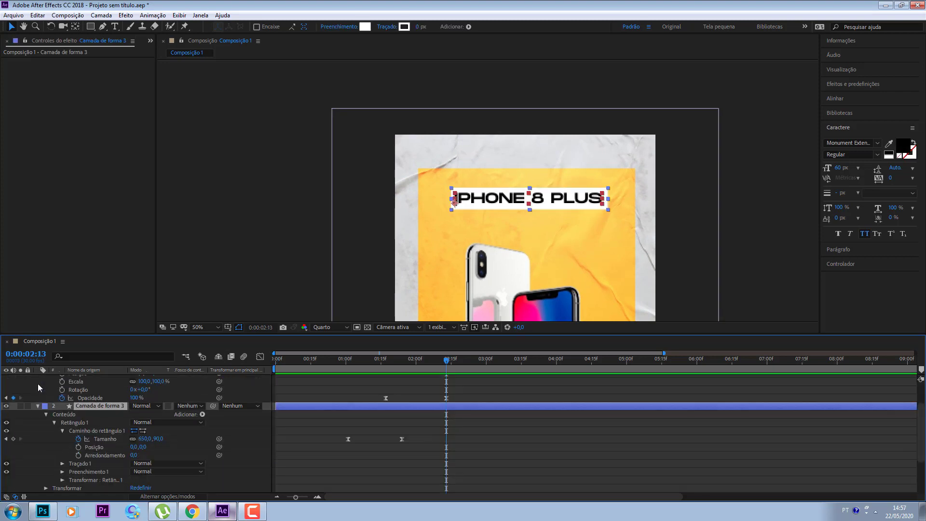
scroll(328, 396, "up", 2)
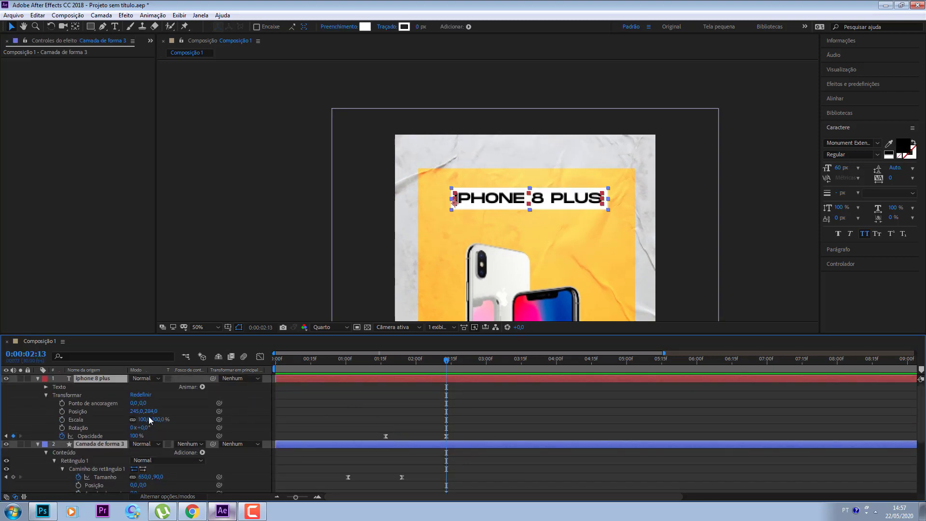
left_click(87, 411)
scroll(403, 428, "down", 3)
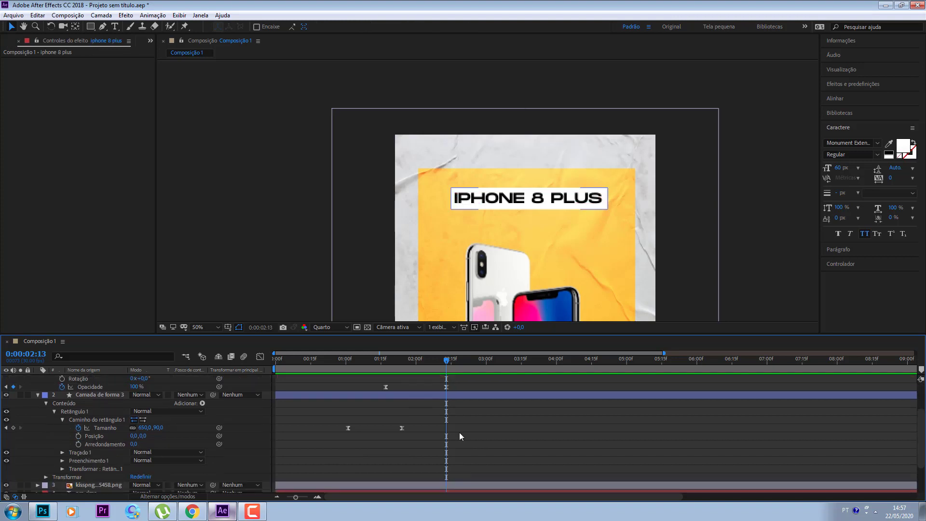
left_click_drag(447, 427, 291, 429)
left_click_drag(488, 382, 297, 386)
key("space")
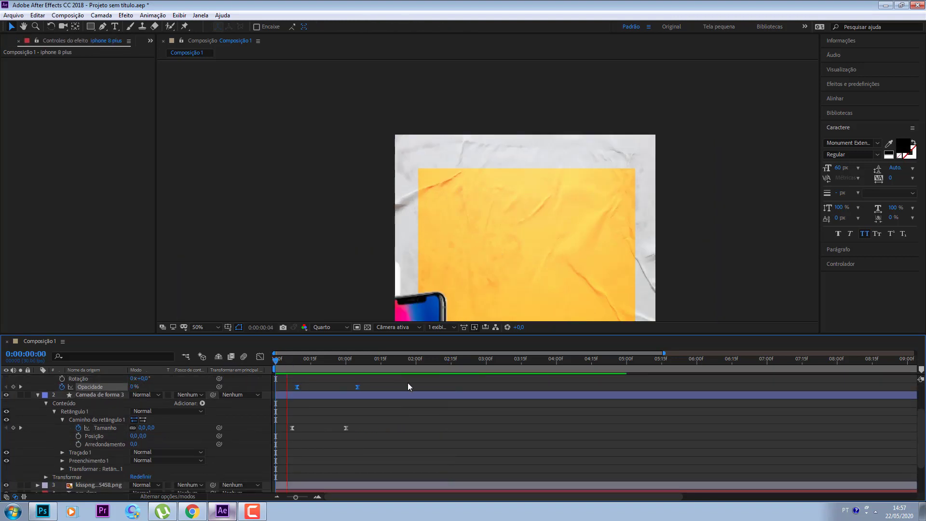
Collapse all layer properties with Ctrl+` and replay the animation from the start
key("space")
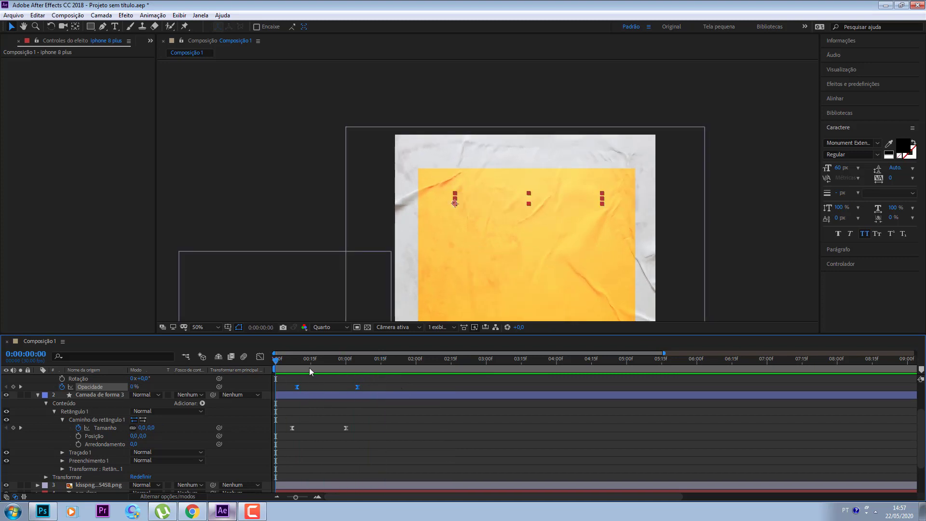
key("space")
key("space")
key("space")
key("space")
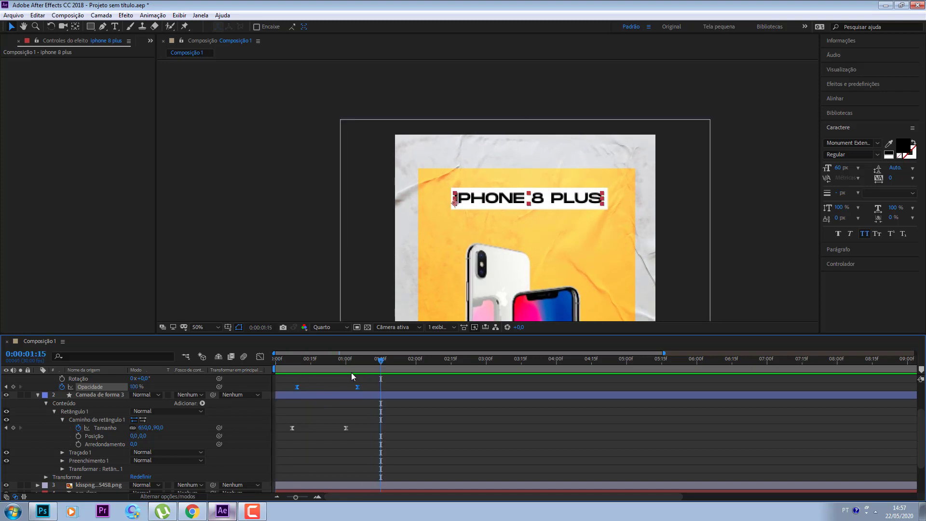
mouse_move(351, 372)
left_mouse_down()
mouse_move(283, 369)
mouse_move(456, 379)
left_mouse_up()
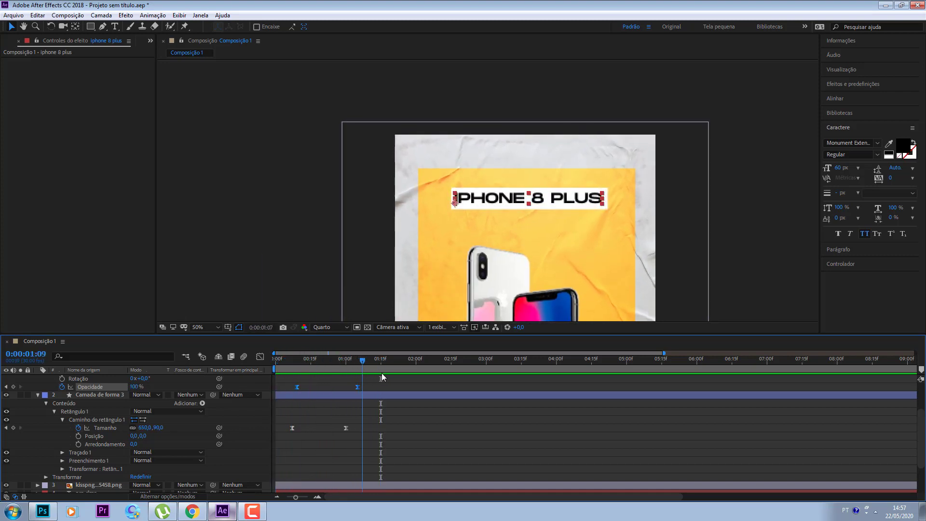
scroll(40, 397, "up", 2)
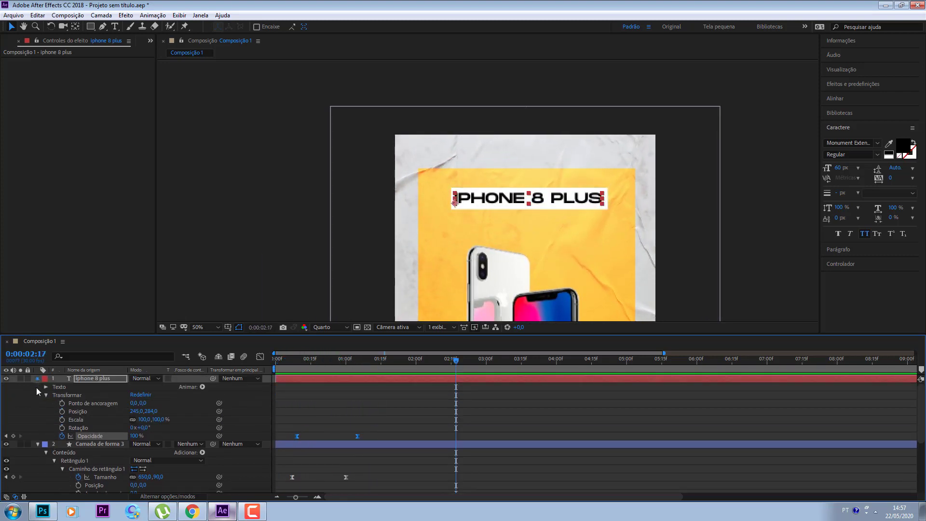
key("ctrl+grave")
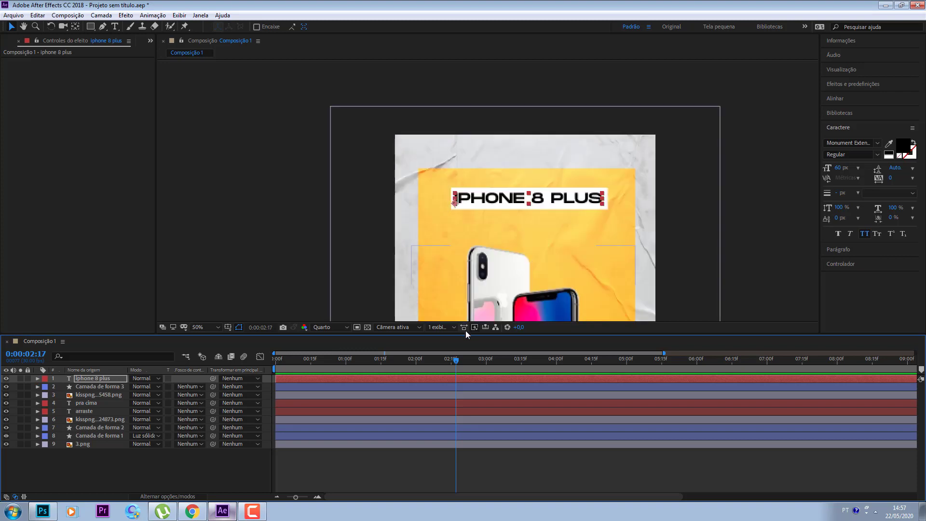
key("space")
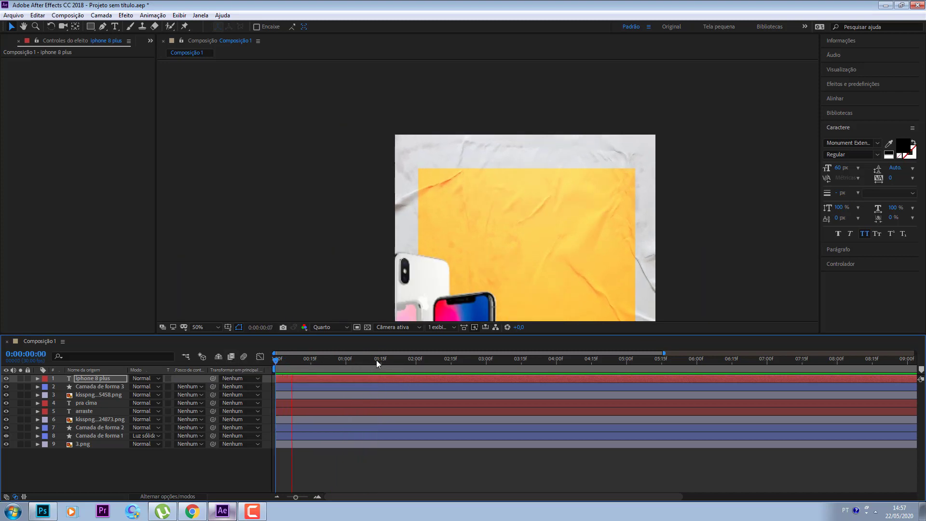
Replay the poster animation from the start several times, switching between a full-poster view and 25% zoom
key("space")
scroll(540, 208, "down", 3)
scroll(540, 214, "up", 1)
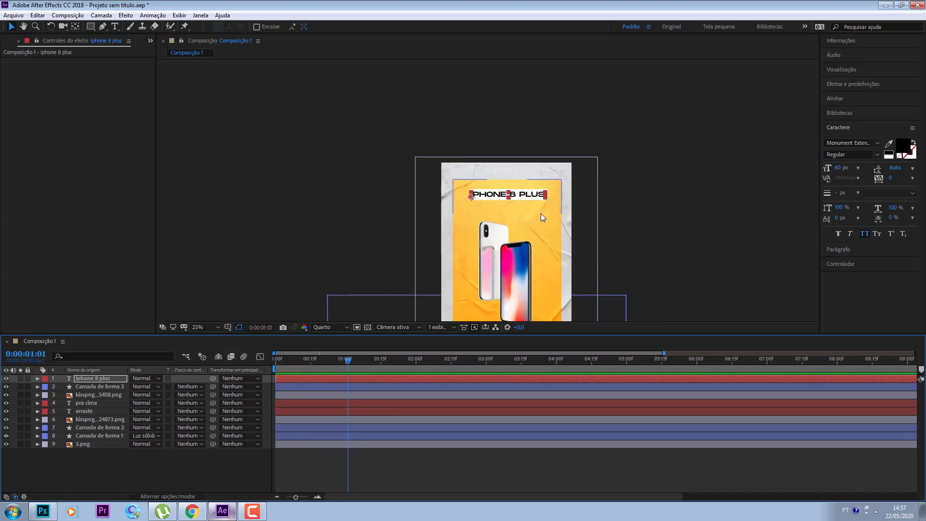
left_click(669, 231)
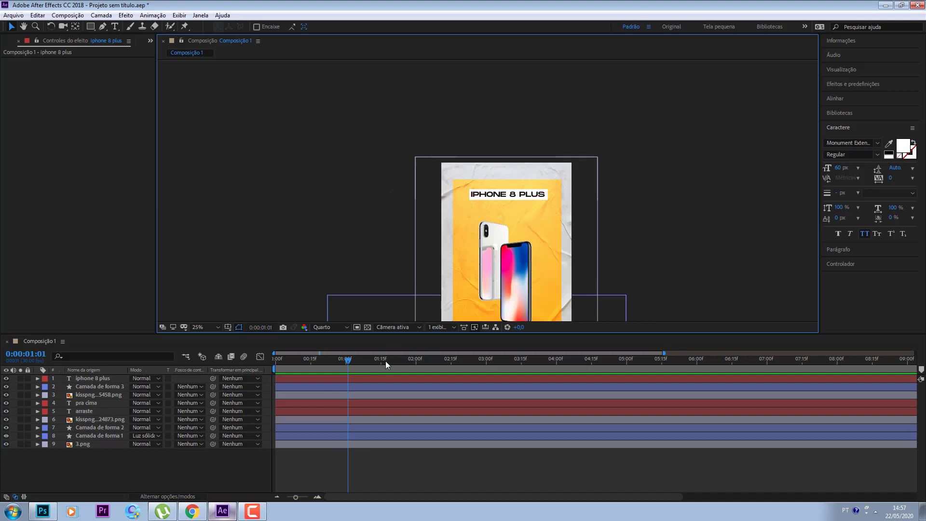
left_click(276, 359)
key("space")
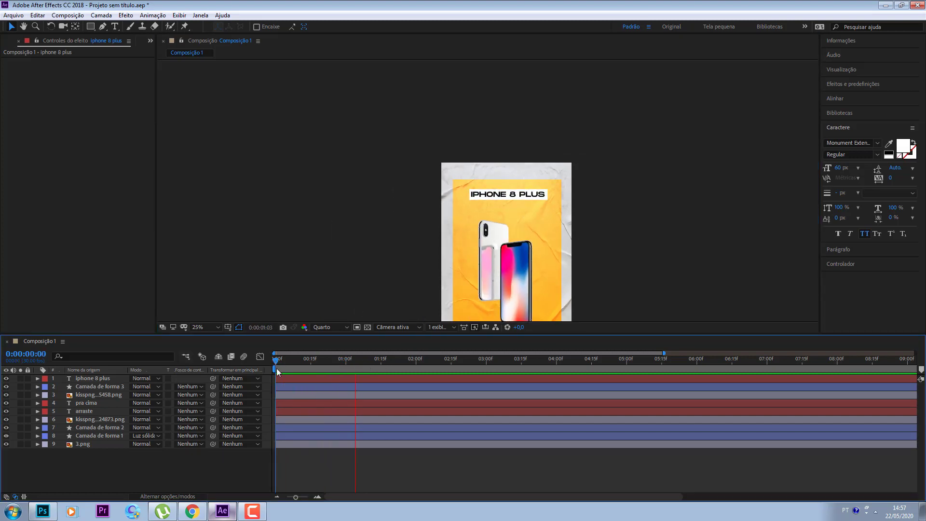
key("space")
key("space")
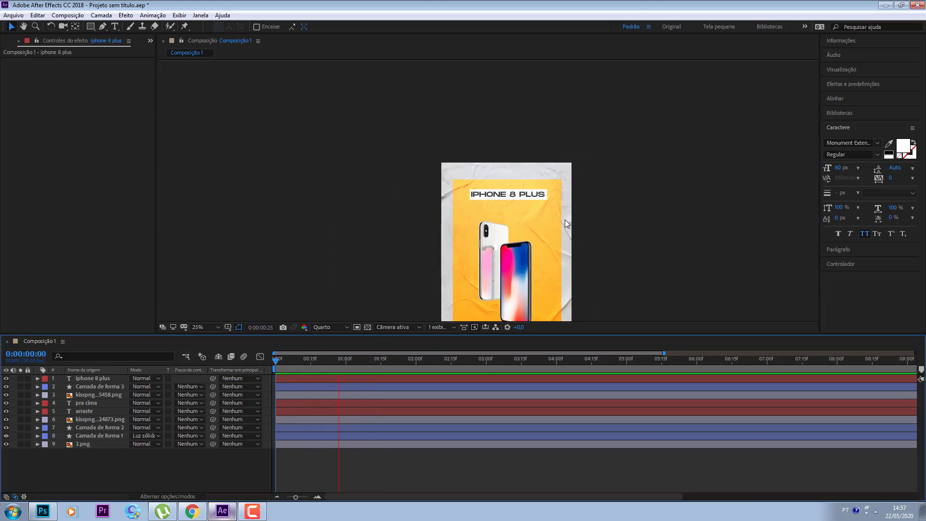
key("space")
key("comma")
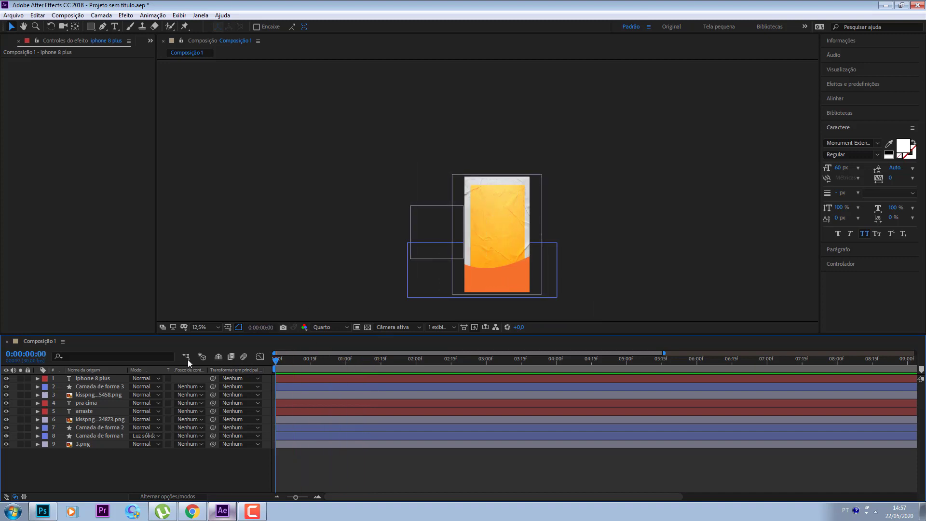
key("space")
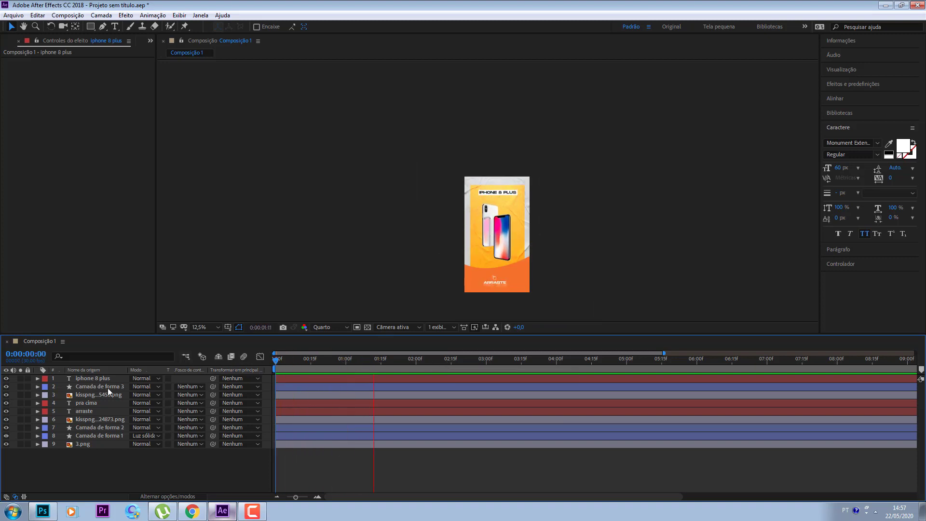
key("space")
key("Home")
key("space")
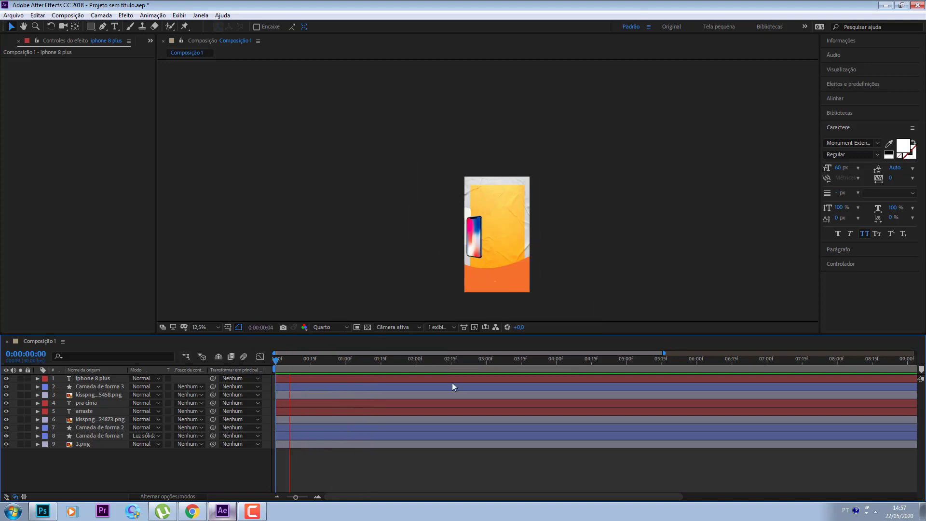
key("space")
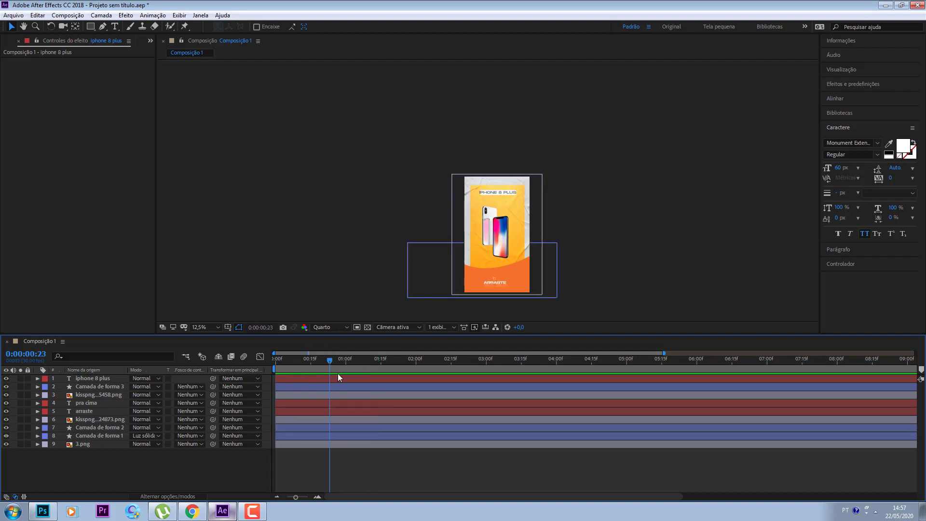
key("period")
Open Camada de forma 1's rectangle path and strongly round its corners
left_click(96, 436)
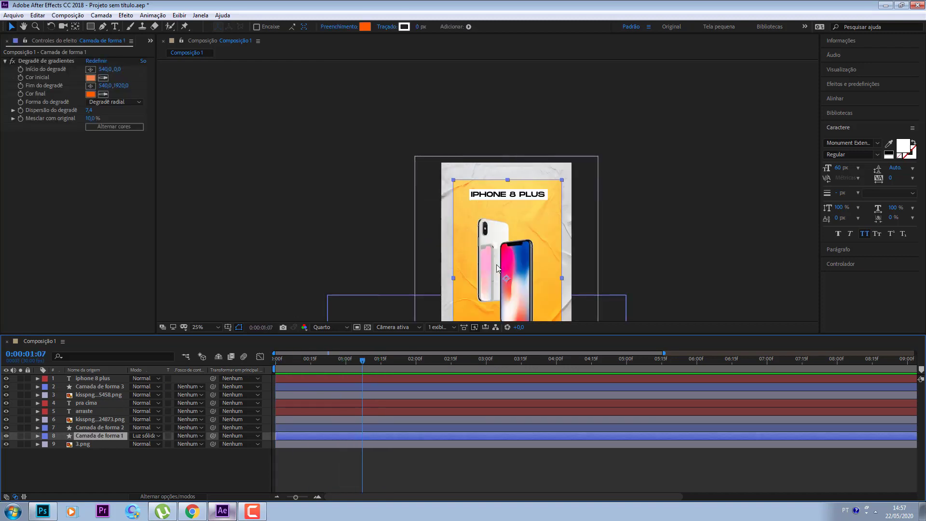
left_click(37, 435)
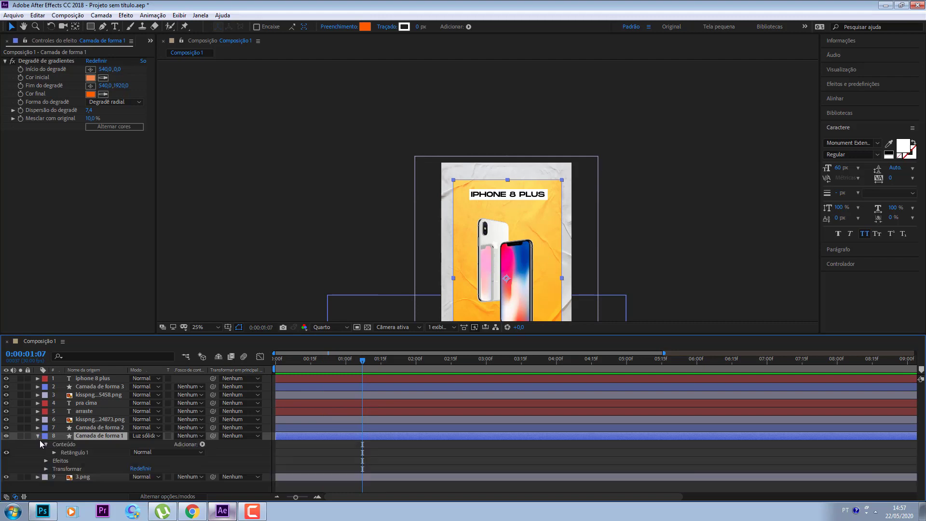
left_click(51, 453)
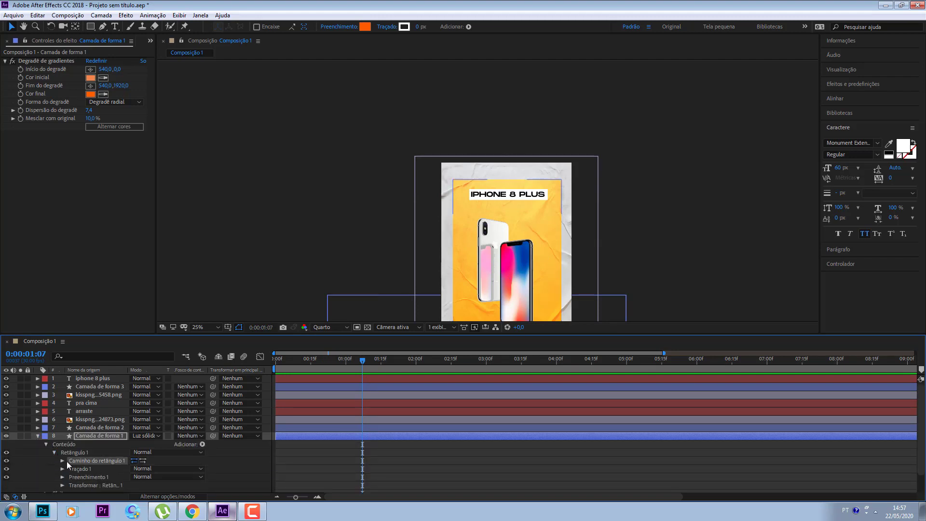
left_click(66, 461)
left_click(63, 461)
left_click(101, 477)
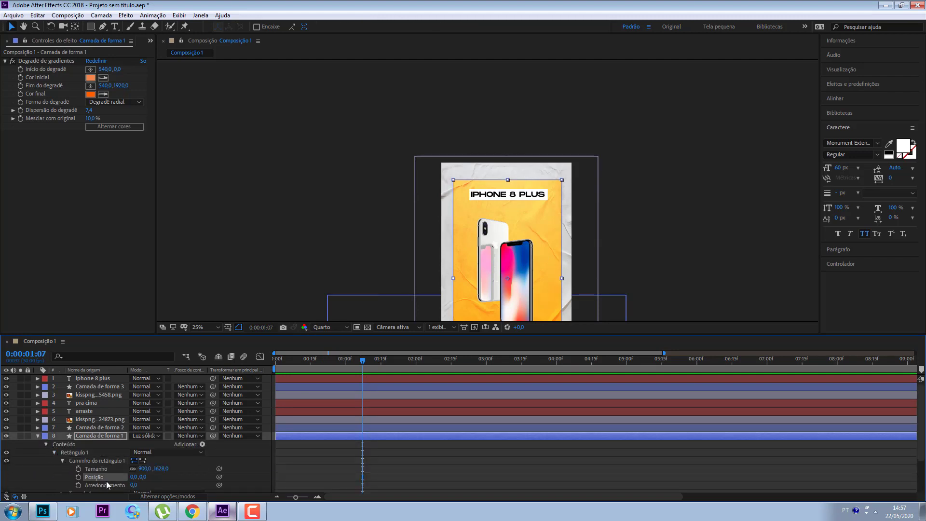
left_click_drag(165, 484, 198, 487)
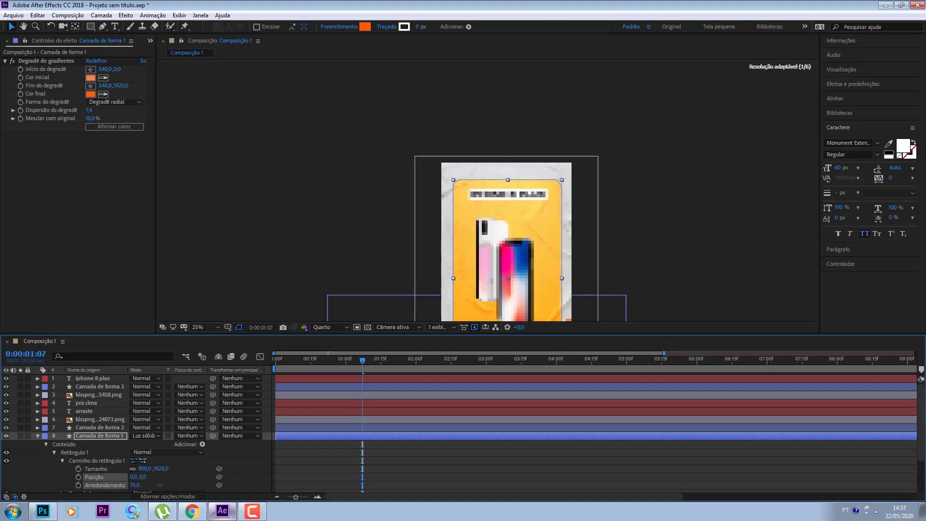
Check the whole poster, then undo the rounding so the corners return to 0
left_click(664, 248)
key("comma")
key("period")
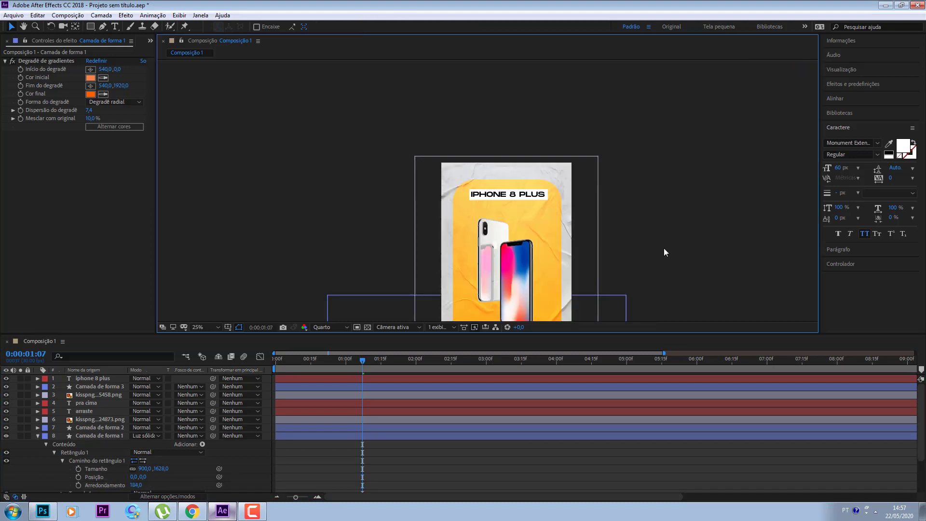
key("ctrl+z")
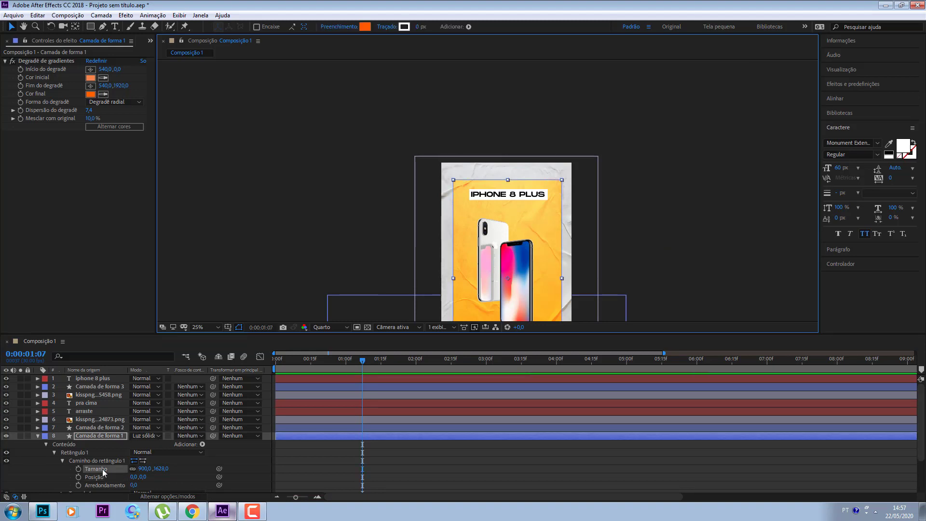
left_click(103, 469)
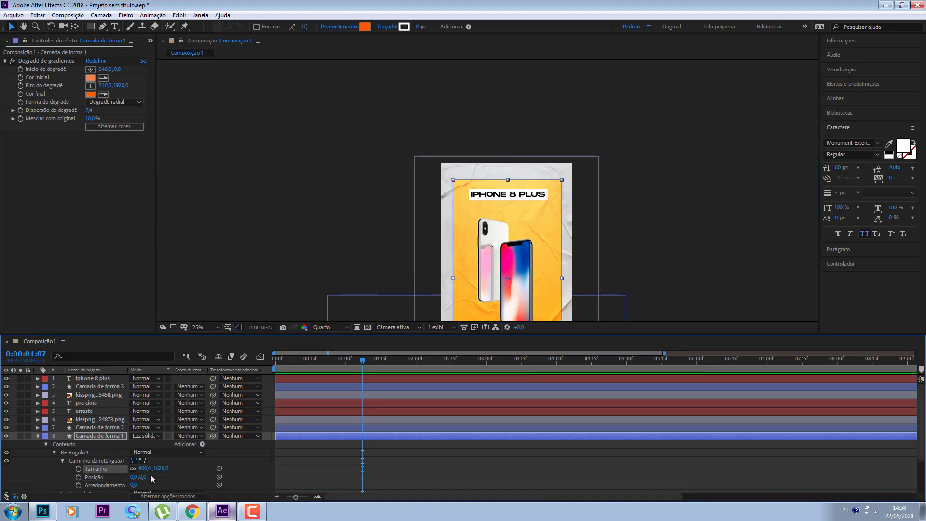
left_click(564, 180)
left_click(627, 191)
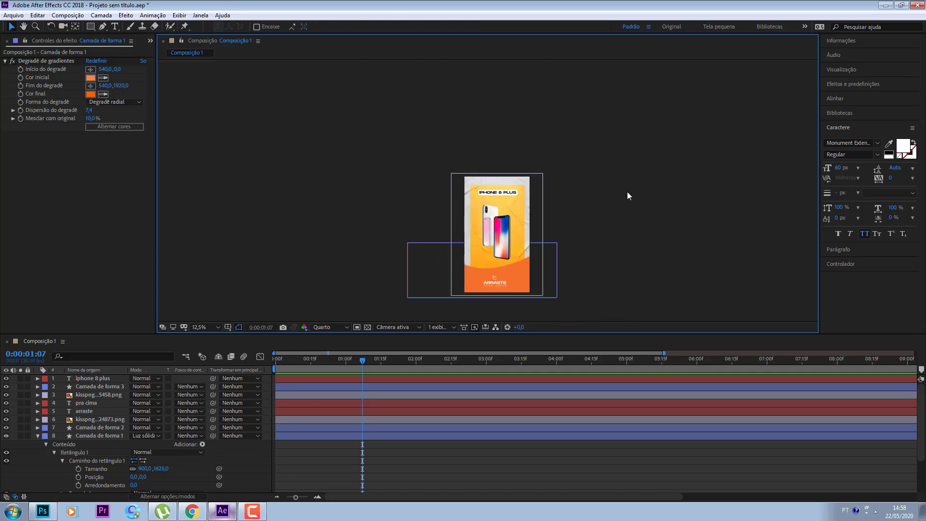
Pan to the poster's lower part and open Camada de forma 1's Transform properties
left_click(545, 208)
scroll(545, 209, "up", 2)
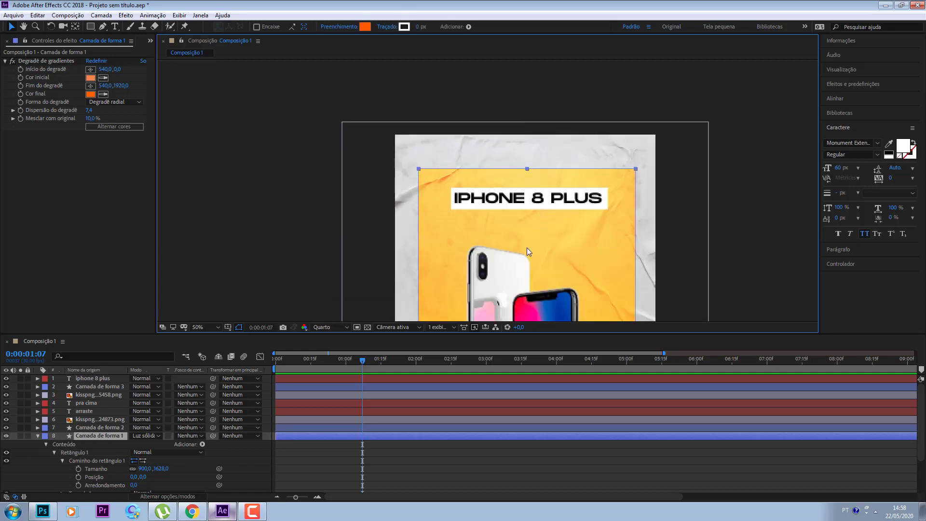
left_click_drag(527, 247, 496, 42)
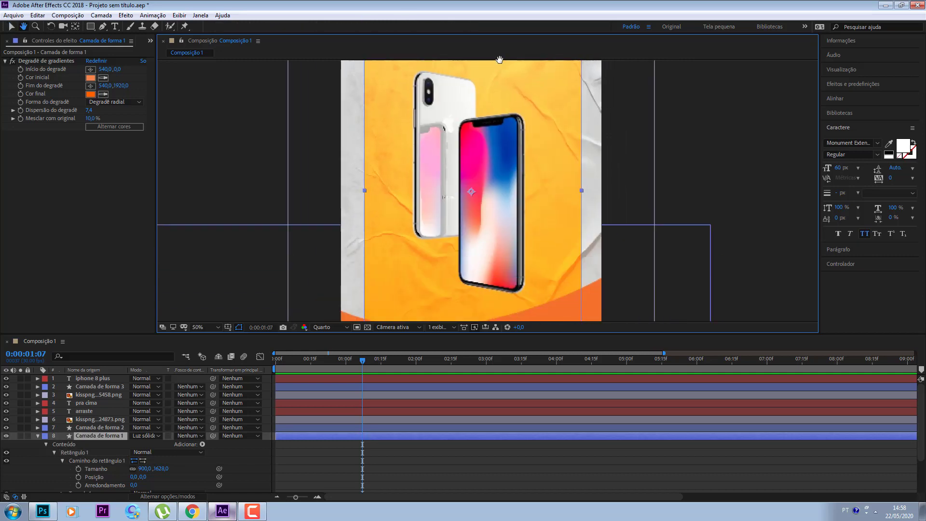
left_click(63, 461)
left_click(54, 453)
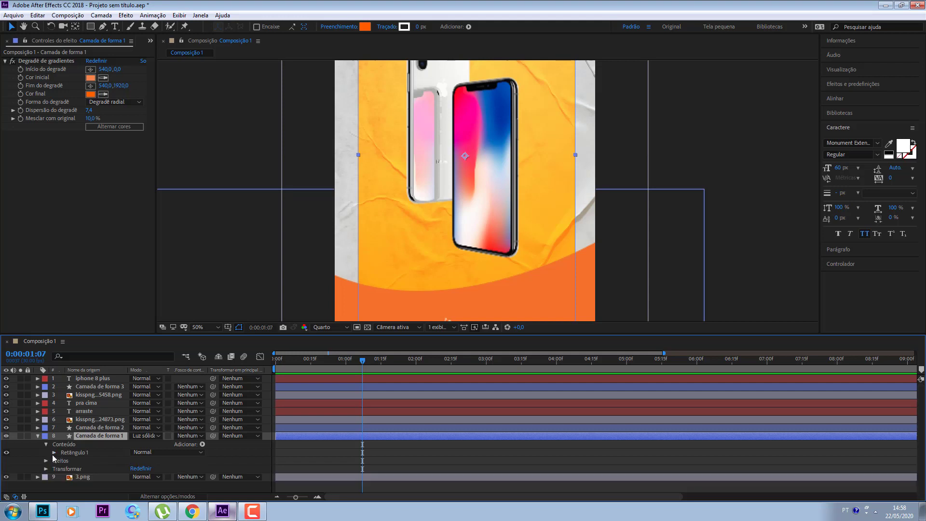
left_click(47, 469)
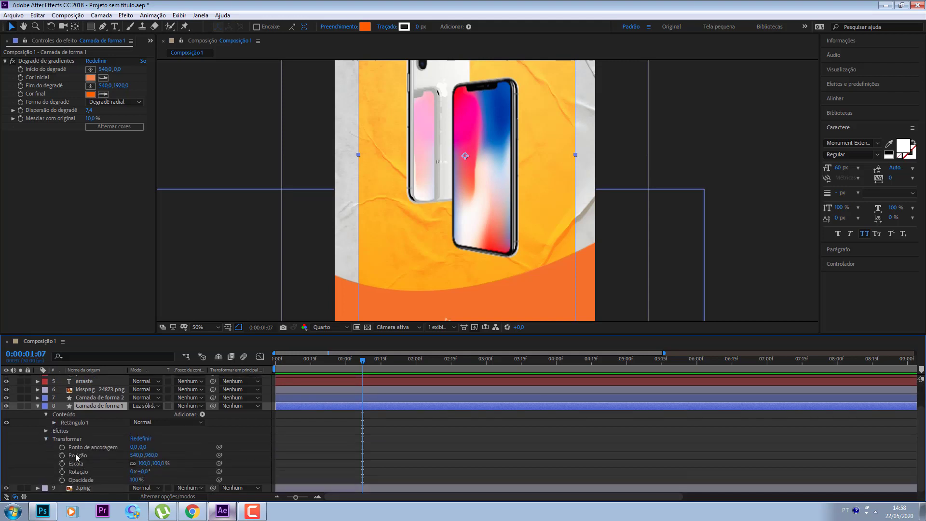
Keyframe the yellow rectangle's position below the poster at 0:00:00:17 and apply Easy Ease
key("comma")
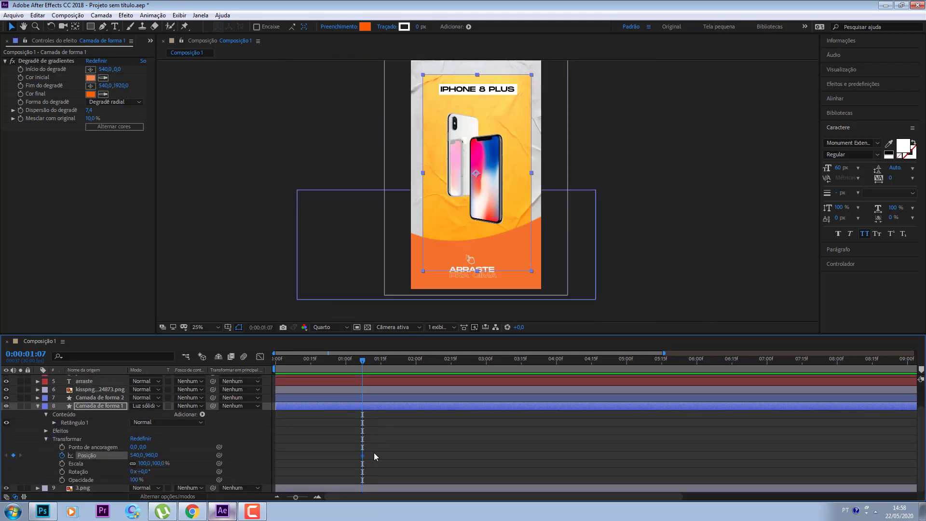
left_click_drag(359, 365, 315, 360)
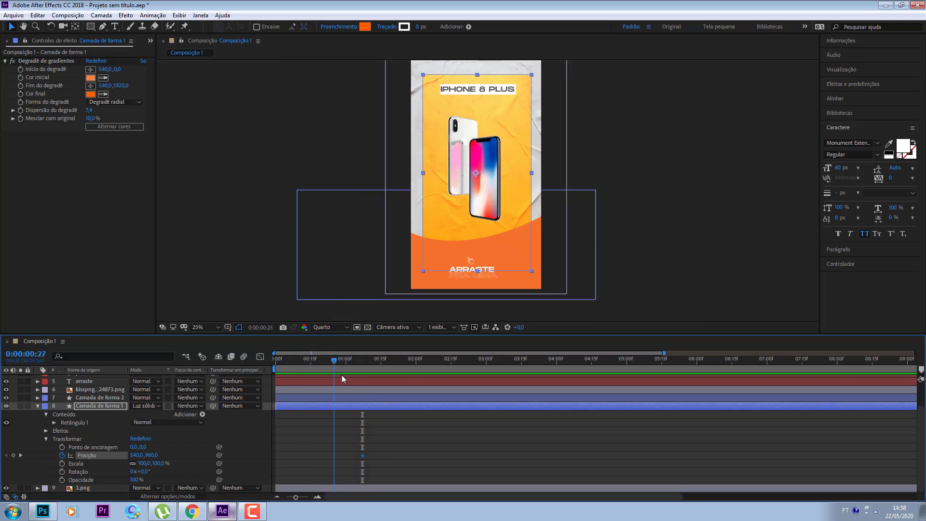
left_click_drag(499, 144, 499, 323)
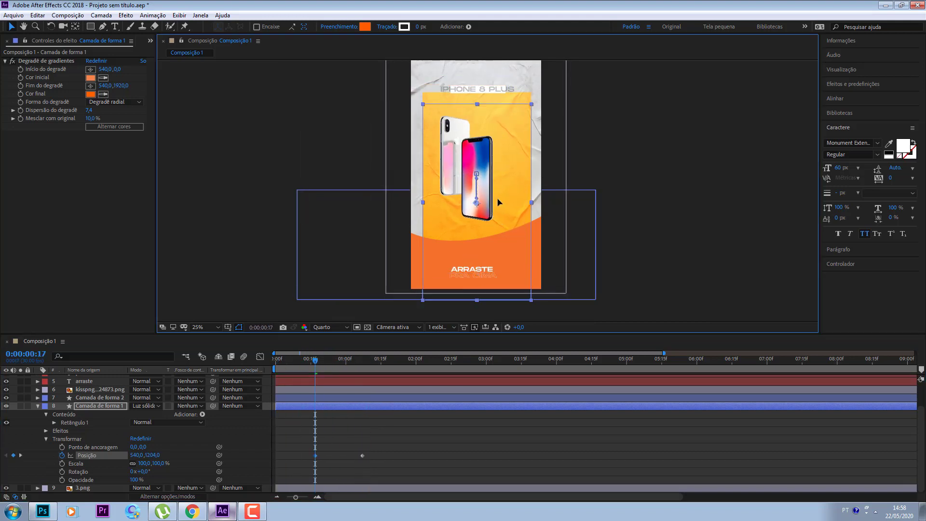
right_click(362, 455)
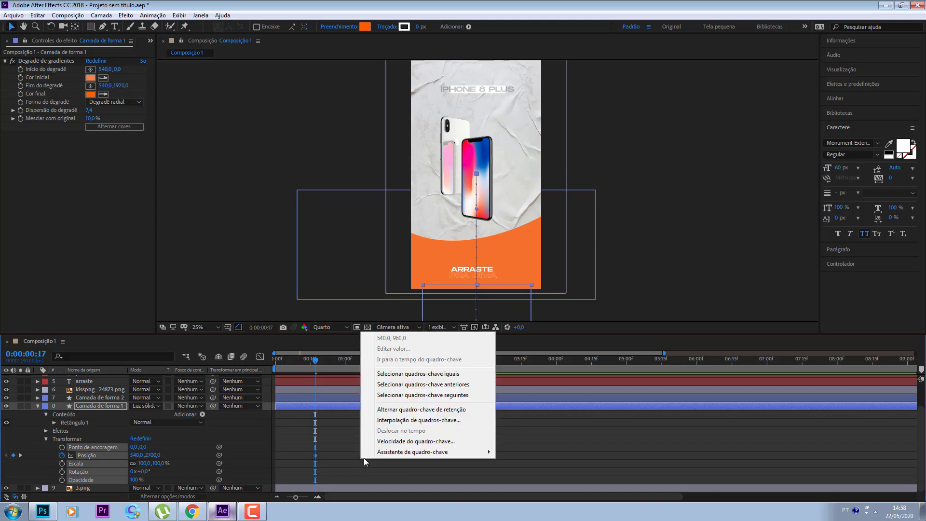
mouse_move(403, 451)
left_click(537, 367)
Nudge the final position keyframe slightly later to 0:00:01:07, then select the orange wave layer
key("space")
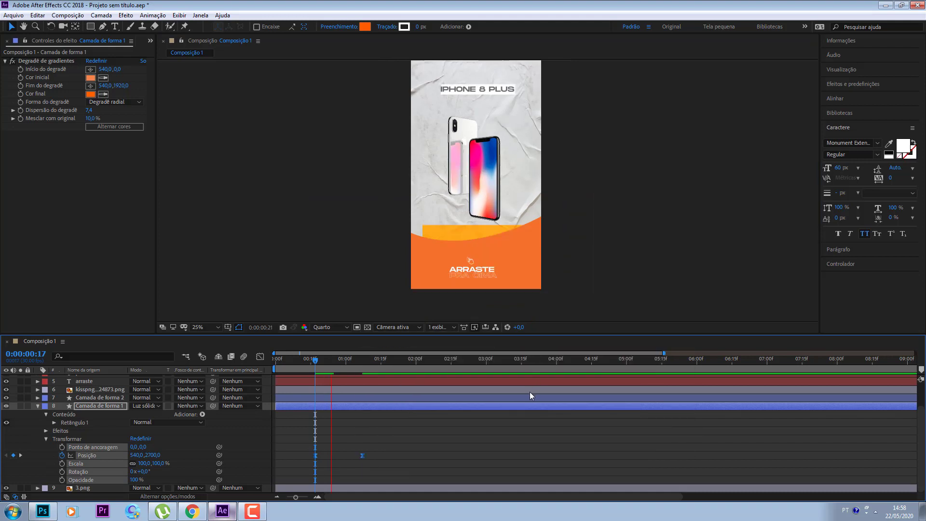
left_click_drag(366, 455, 372, 456)
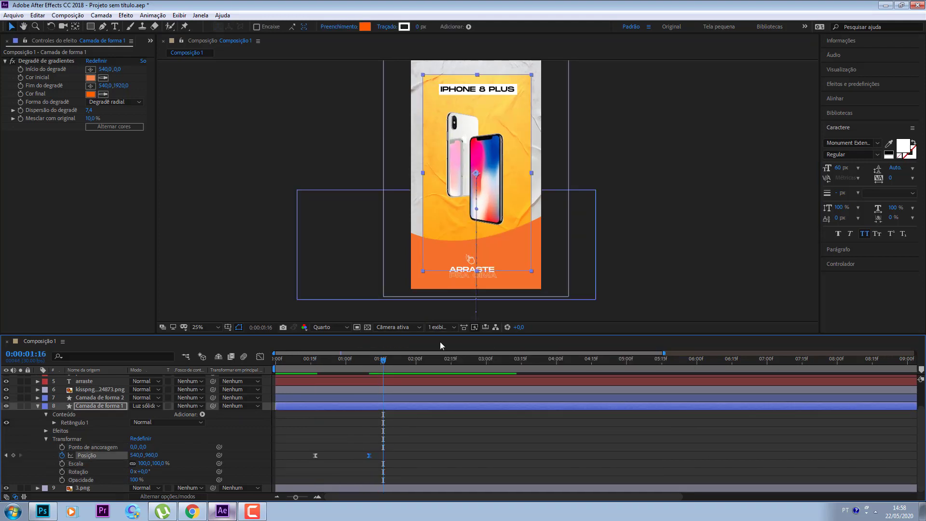
key("ctrl+Up")
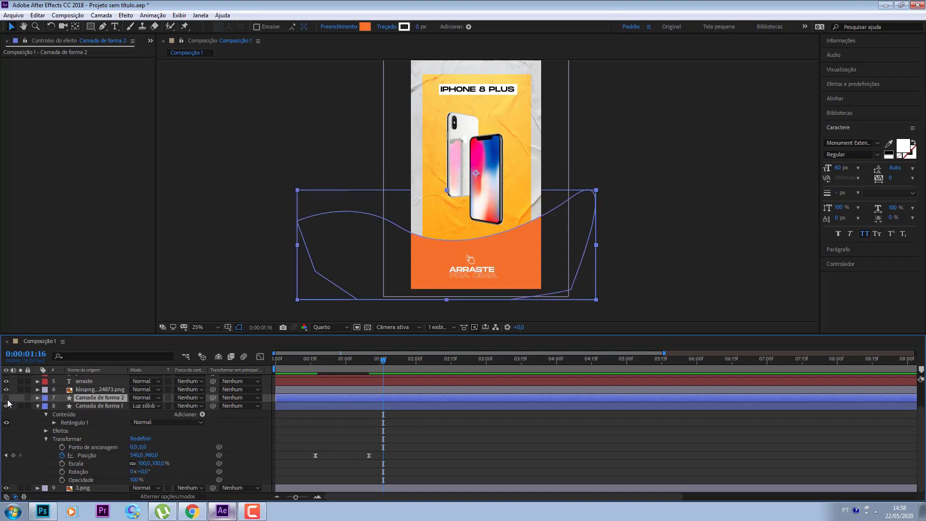
Unhide the orange wave layer and twirl down to its Forma 1 > Caminho 1 path
left_click(6, 398)
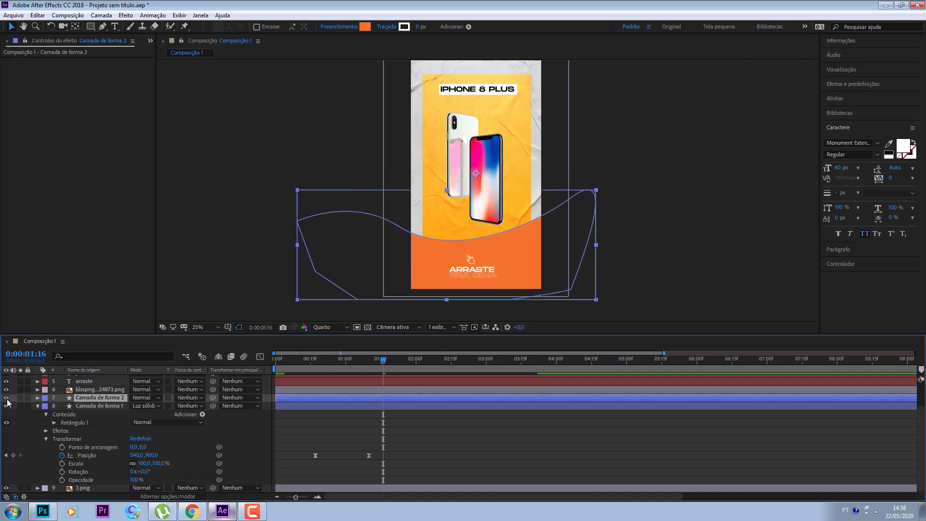
left_click(37, 406)
left_click(38, 426)
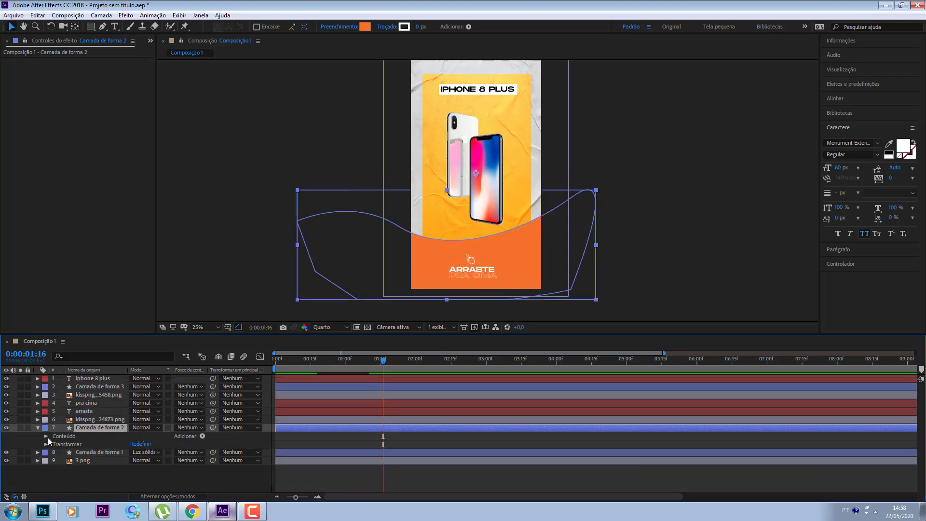
left_click(46, 437)
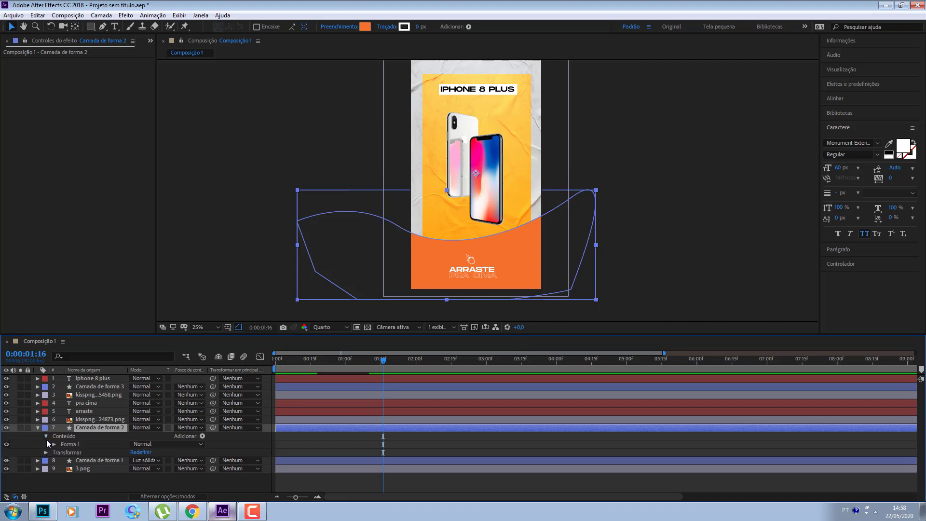
left_click(54, 444)
left_click(81, 453)
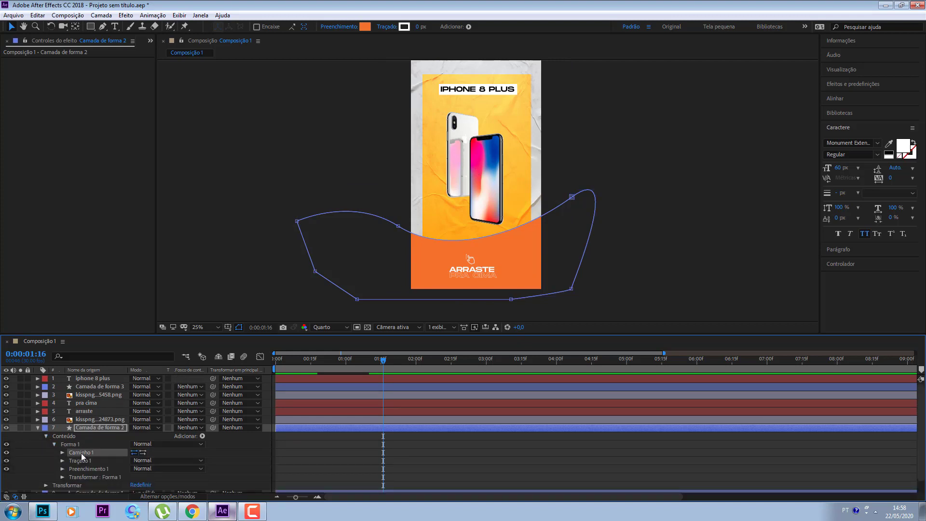
left_click(62, 453)
left_click(89, 460)
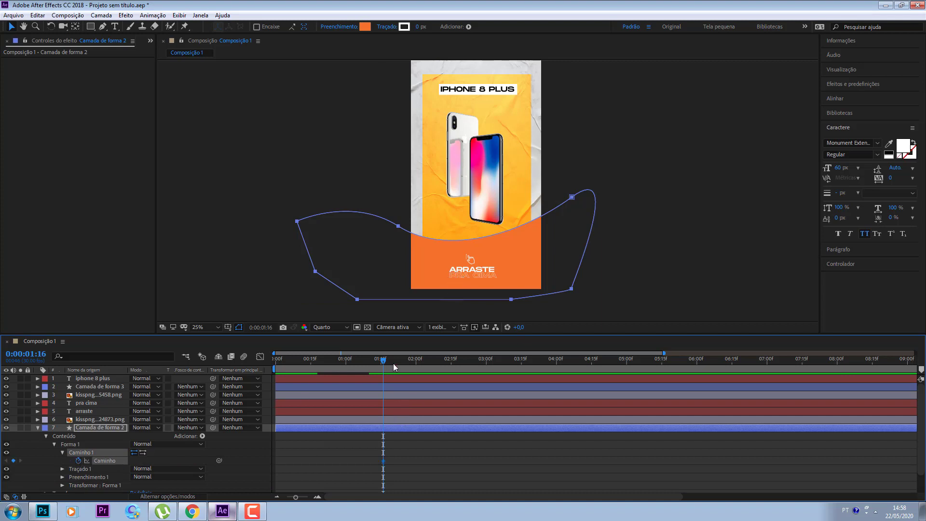
Lower the wave path slightly, then delete its path keyframes so the outline stays static
left_click_drag(394, 368, 348, 363)
left_click_drag(399, 229, 401, 240)
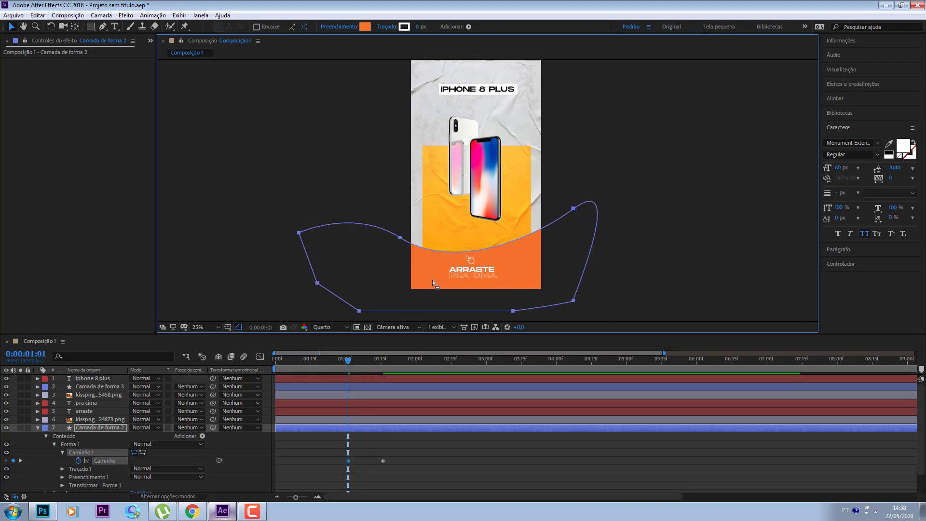
left_click_drag(574, 212, 572, 216)
left_click_drag(410, 455, 379, 464)
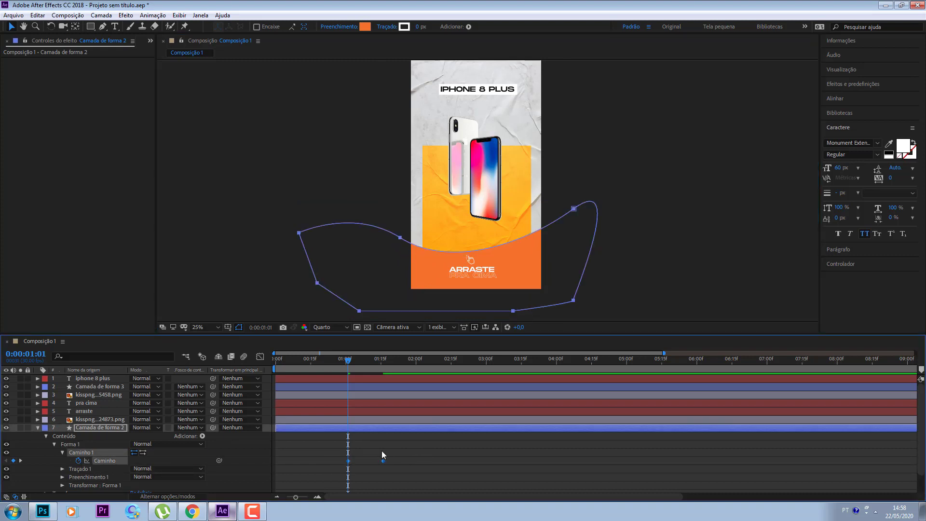
key("Delete")
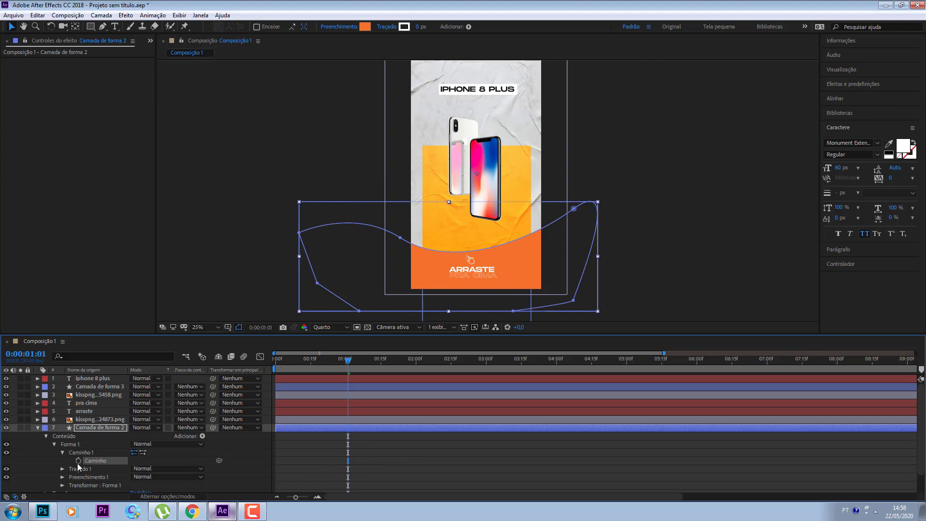
Fold away the stroke and path groups and reveal the wave layer's Transformar properties
left_click(62, 468)
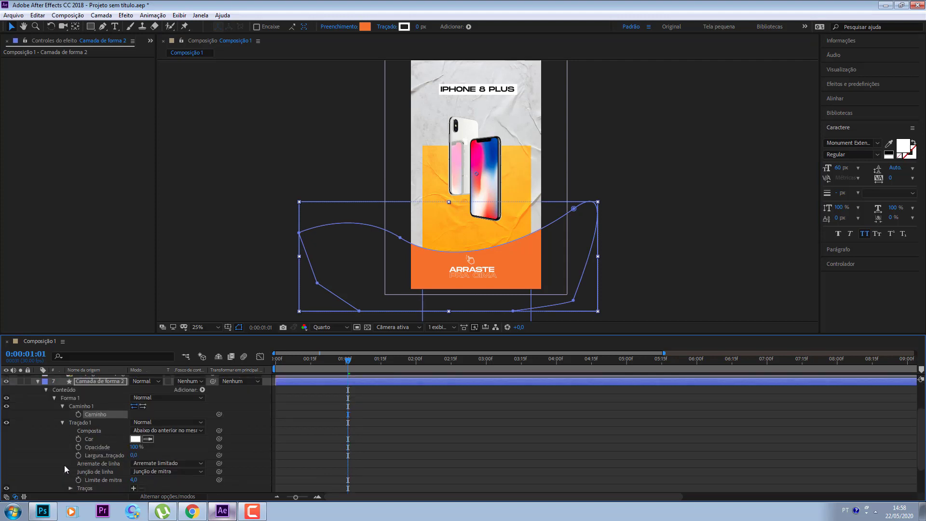
left_click(62, 423)
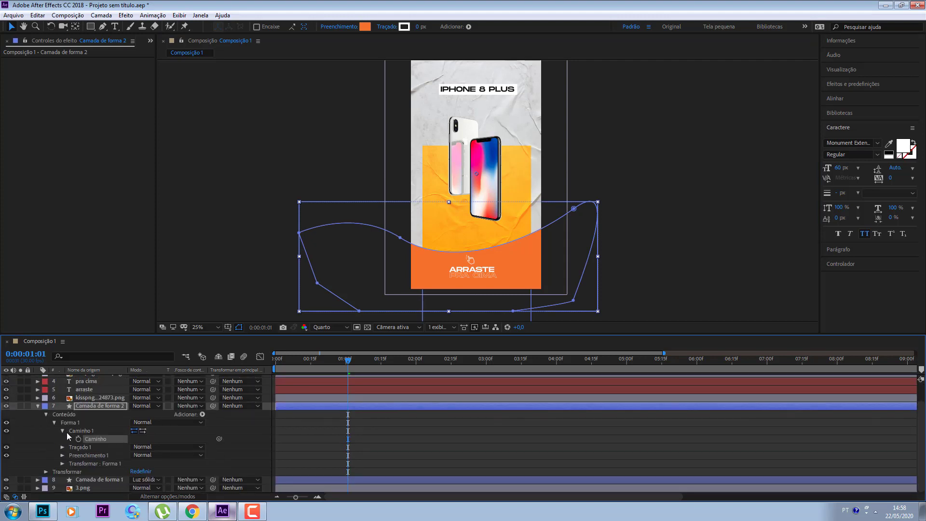
left_click(62, 430)
left_click(53, 431)
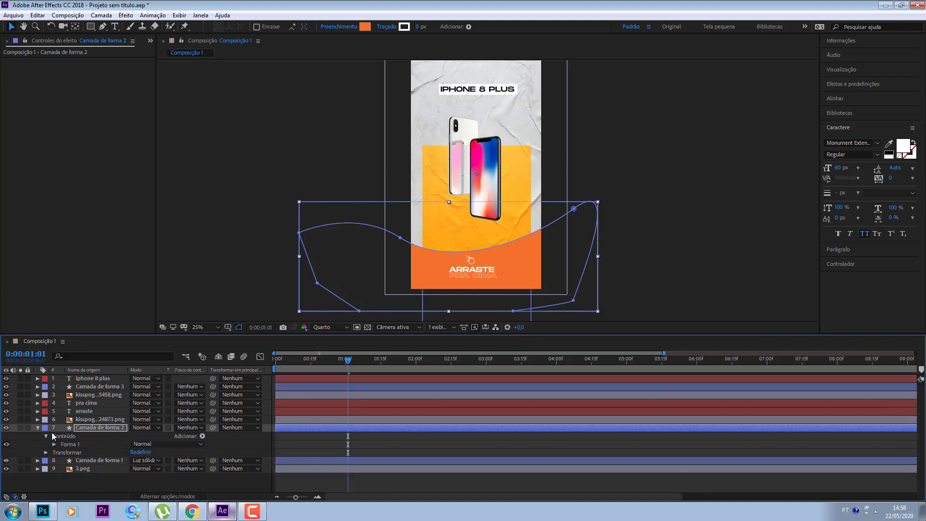
left_click(46, 447)
Keyframe the wave's Posição low at 528,1472 at 0:15 and apply Easy Ease
left_click(64, 464)
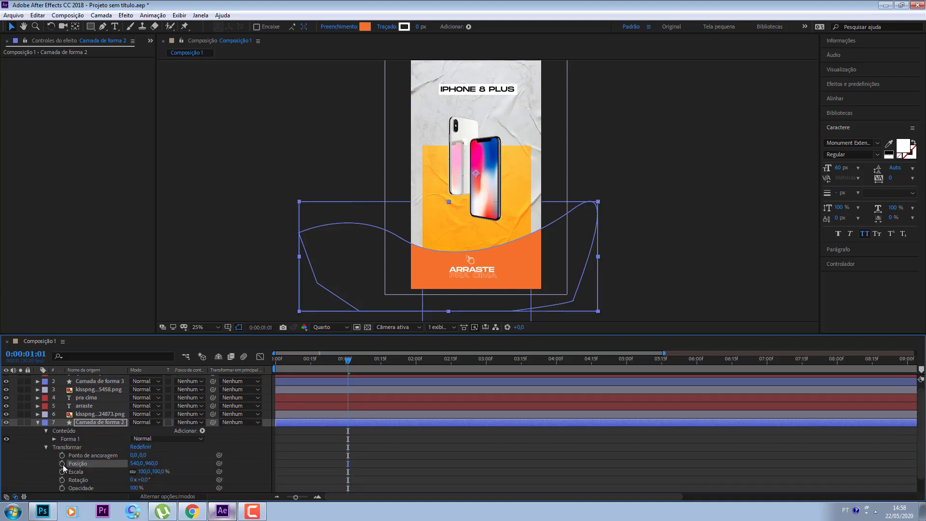
left_click_drag(352, 374, 311, 369)
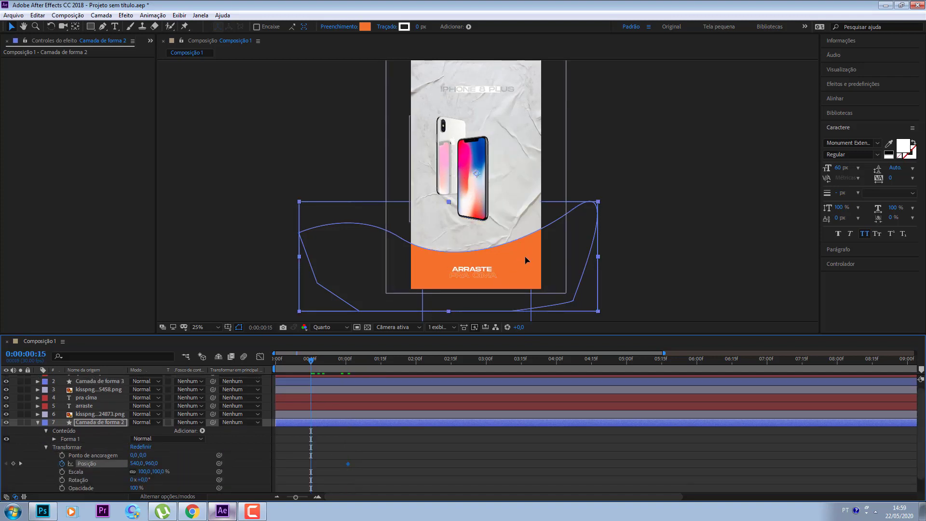
left_click_drag(526, 261, 524, 313)
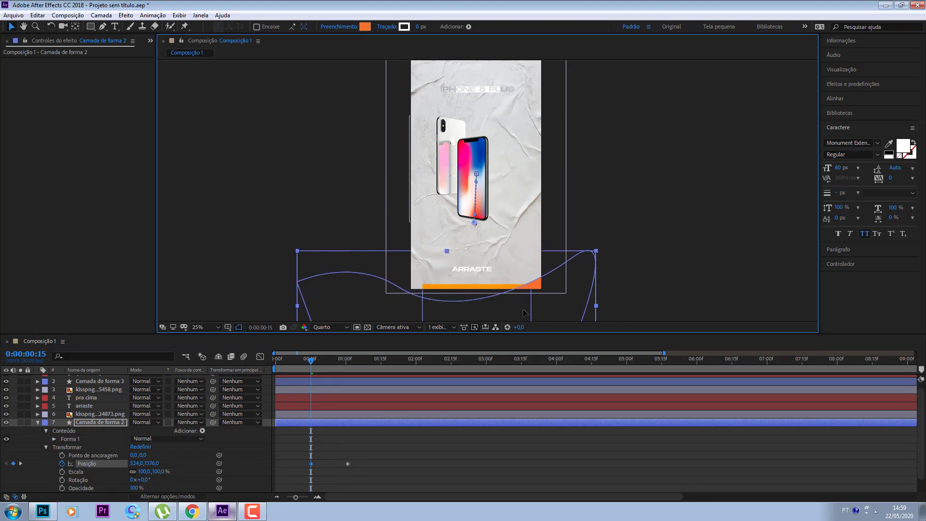
left_click_drag(524, 312, 526, 324)
left_click_drag(381, 466, 342, 461)
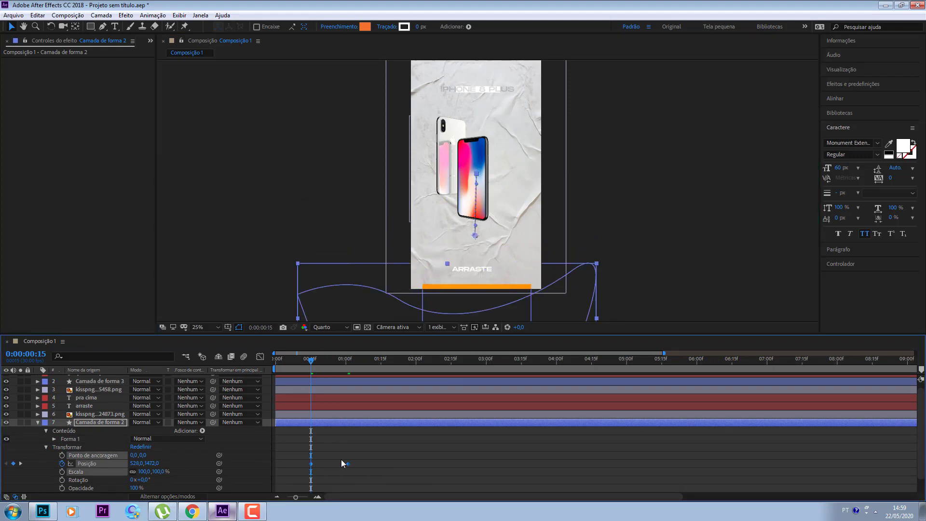
right_click(342, 463)
right_click(347, 462)
mouse_move(434, 455)
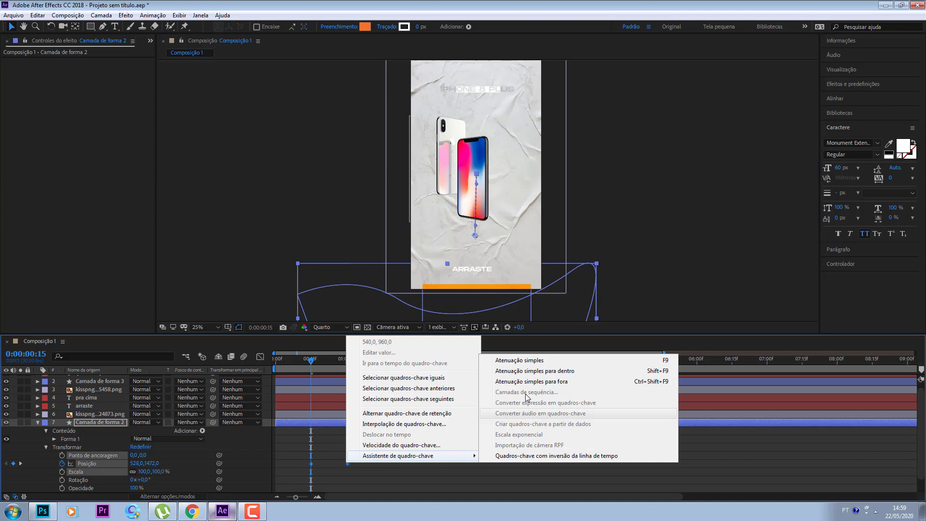
left_click(521, 369)
key("space")
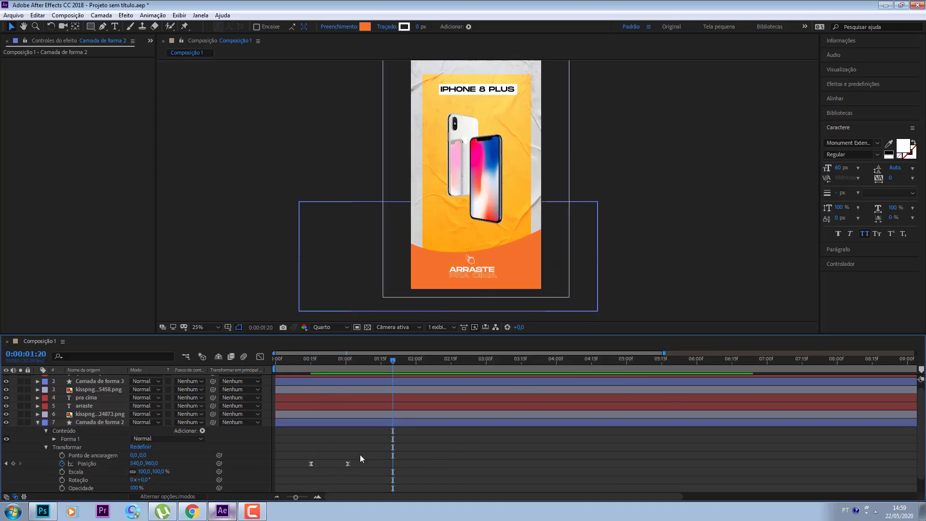
Raise the wave back up to 528,328 and shift its animation to start around 1:07
left_click(346, 464)
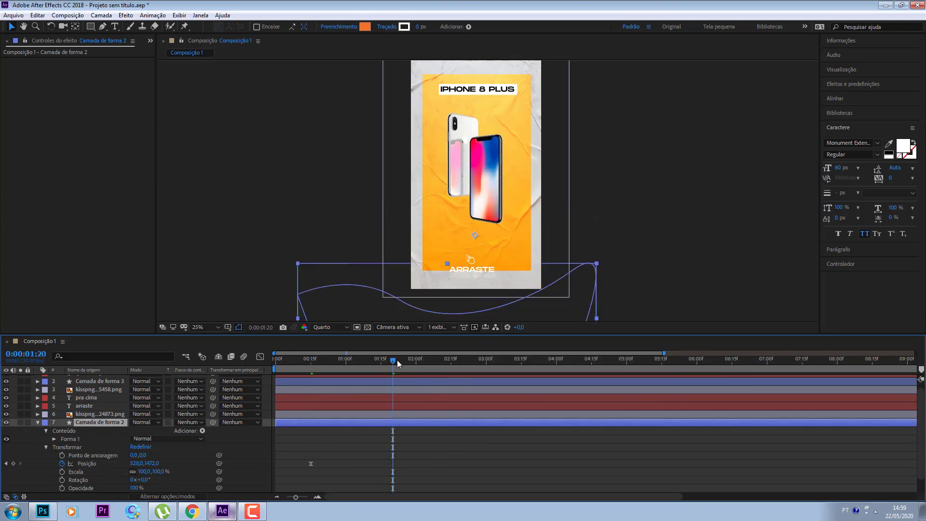
left_click_drag(398, 360, 362, 374)
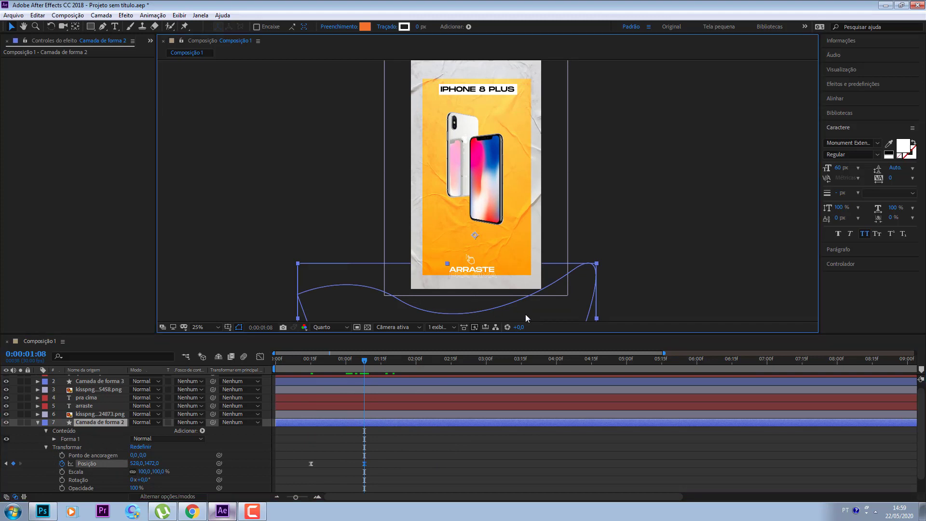
mouse_move(525, 314)
left_mouse_down()
mouse_move(533, 232)
mouse_move(527, 246)
left_mouse_up()
left_click_drag(377, 363, 304, 366)
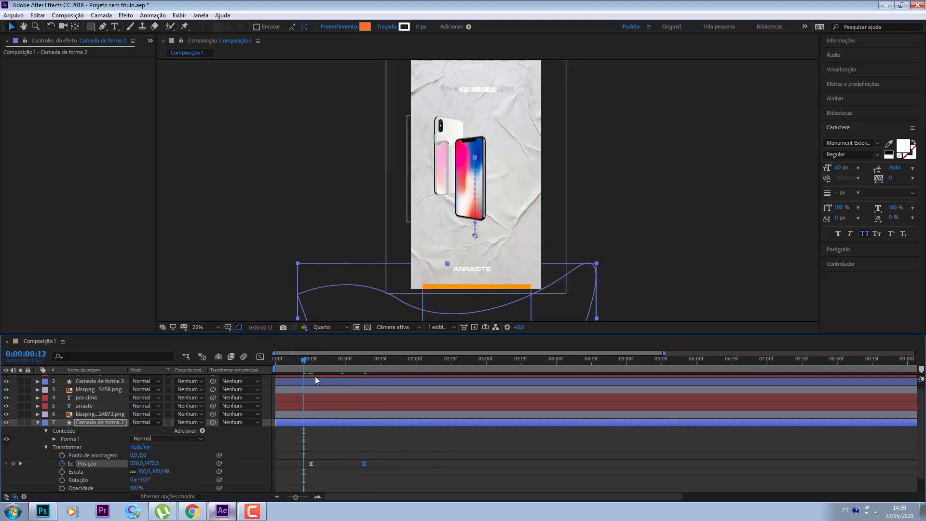
key("space")
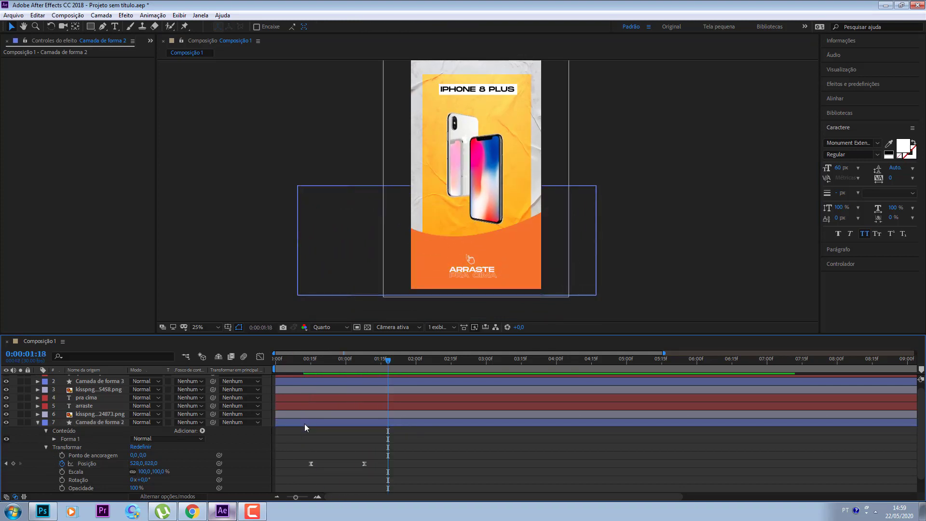
left_click_drag(305, 423, 356, 424)
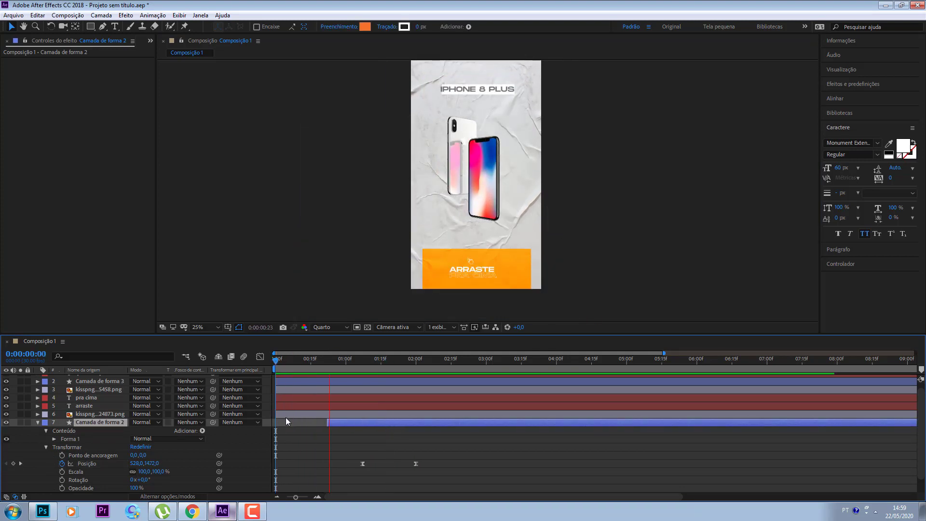
Replace the gradient's first Posição keyframe with 540,2852 at 0:00 and move the end keyframe to about 0:18
left_click(357, 372)
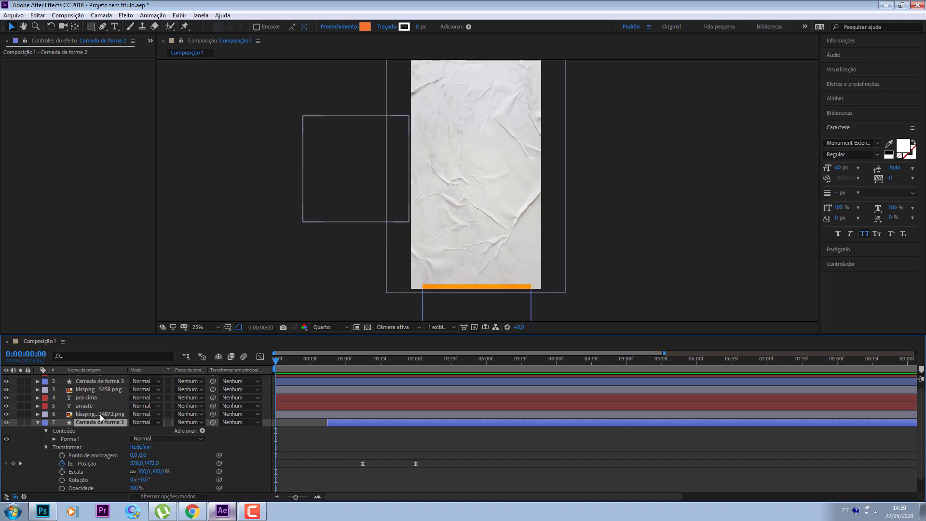
left_click(39, 423)
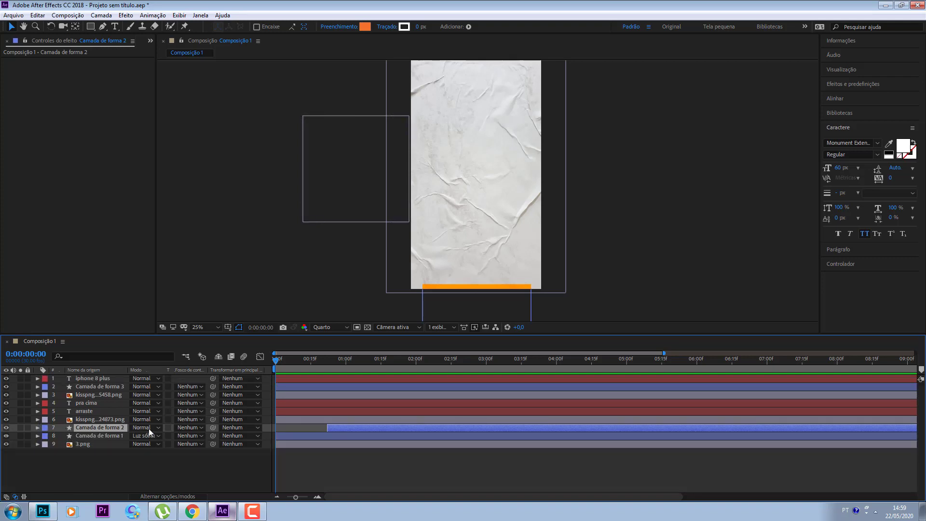
left_click(37, 430)
left_click(315, 463)
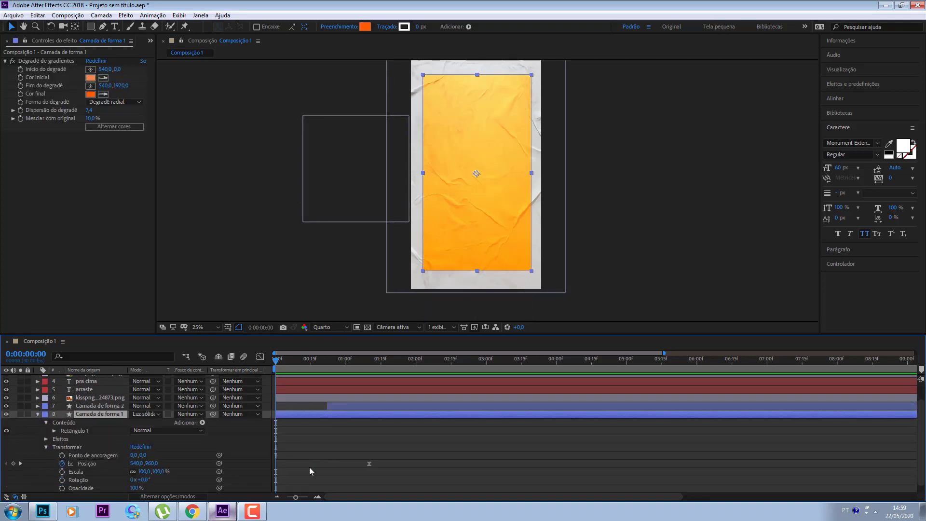
key("Delete")
left_click_drag(469, 183, 453, 411)
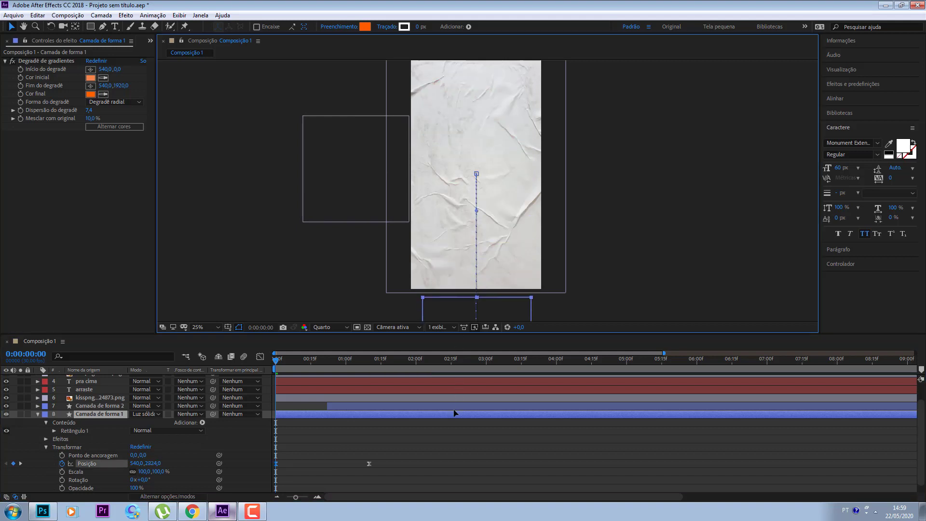
left_click_drag(365, 464, 314, 464)
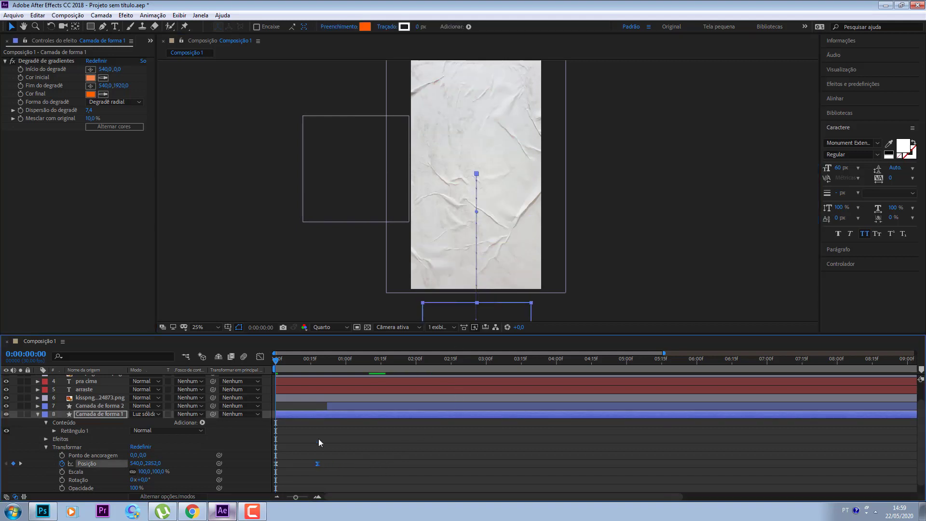
key("space")
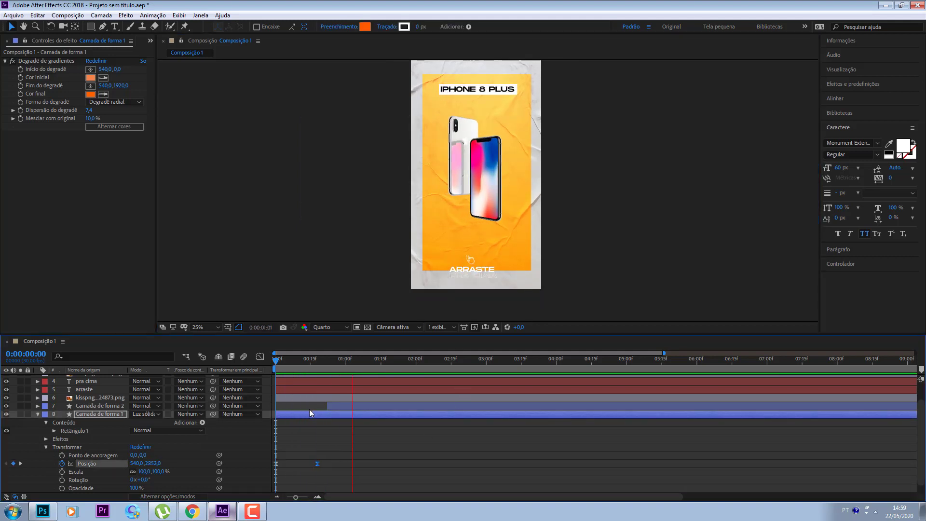
key("space")
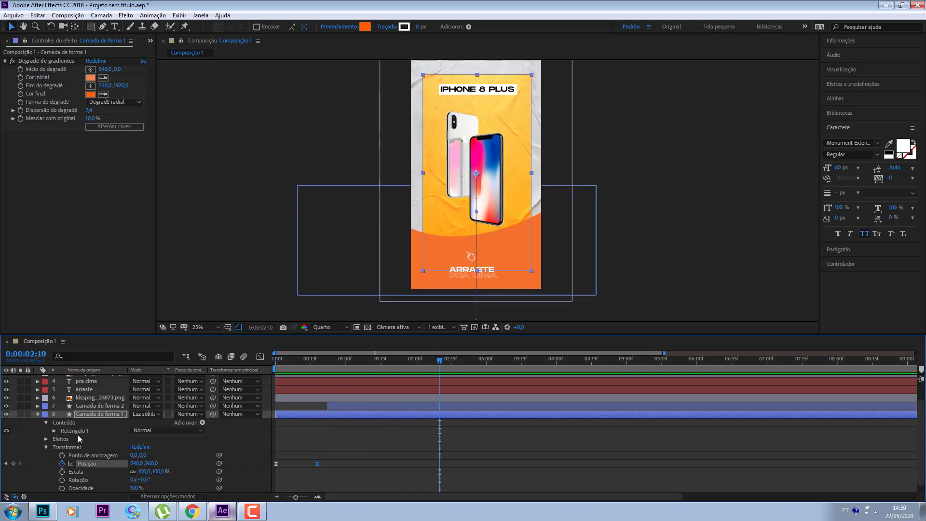
Shift the pra cima and arraste text layer bars later in the timeline and preview the result
left_click(93, 389)
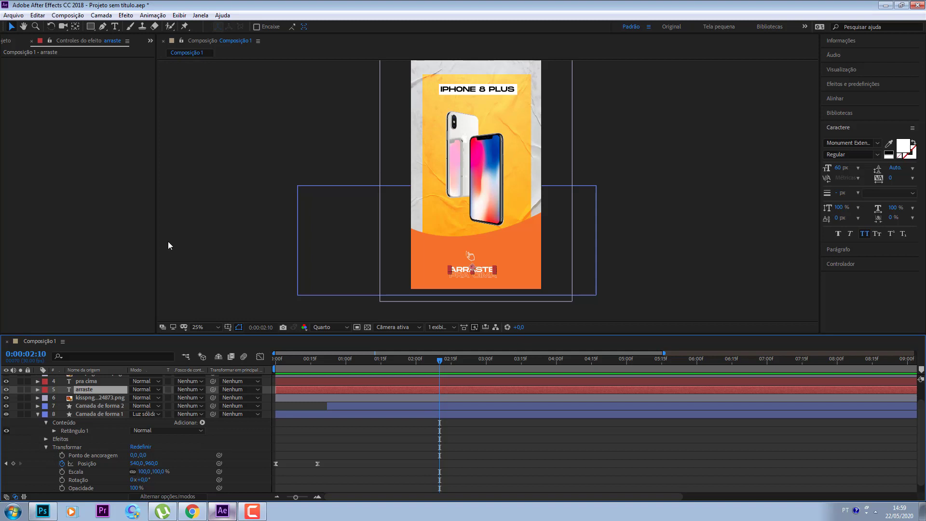
left_click(315, 379, "shift")
left_click_drag(314, 381, 380, 386)
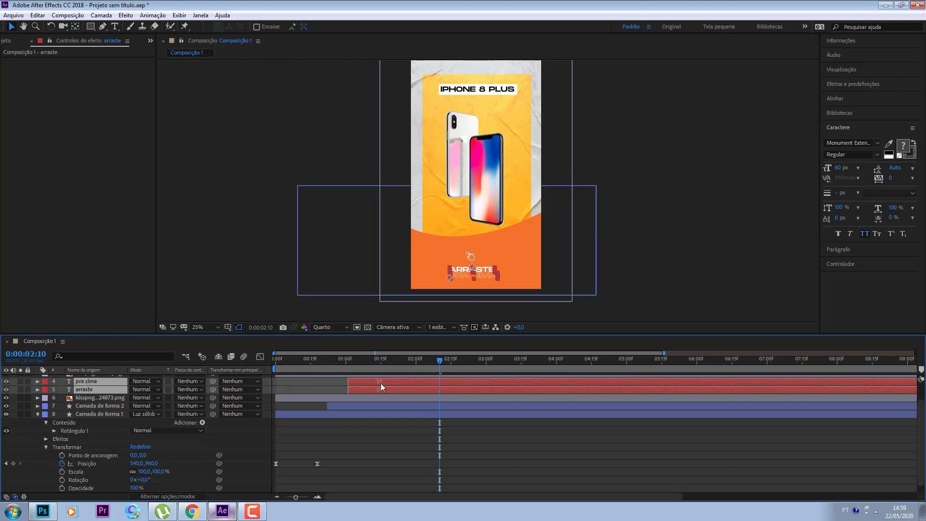
key("space")
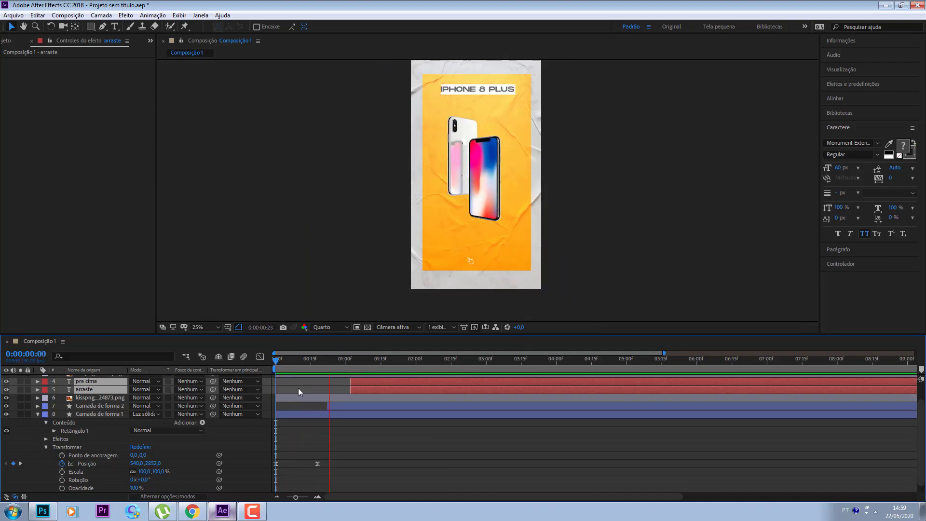
left_click_drag(387, 385, 427, 385)
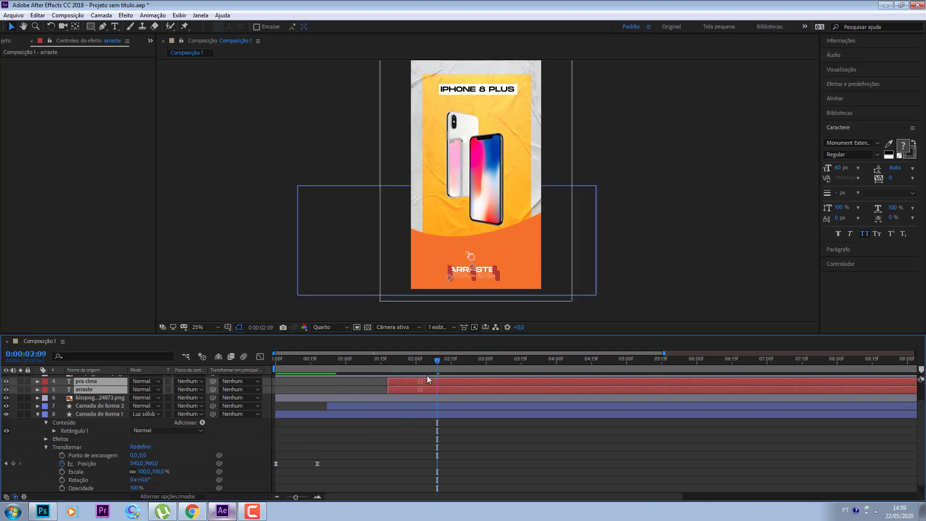
key("space")
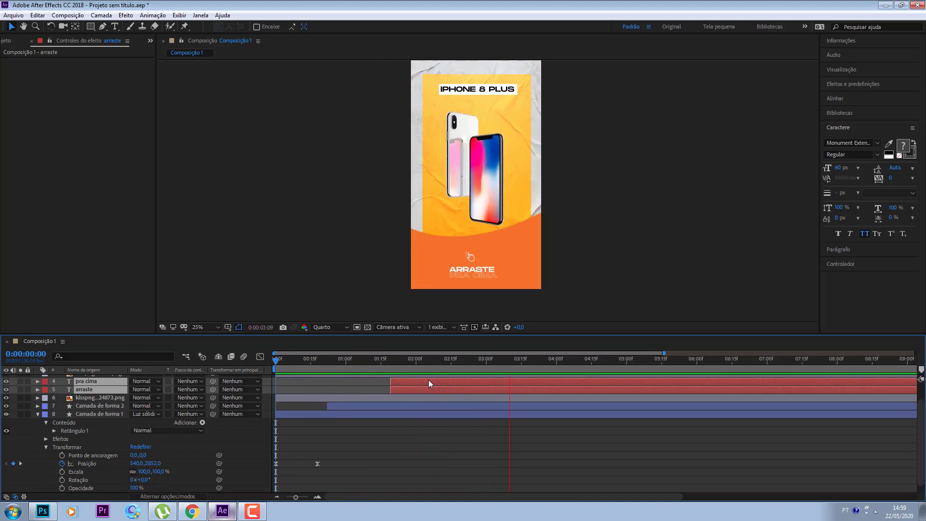
key("space")
key("space")
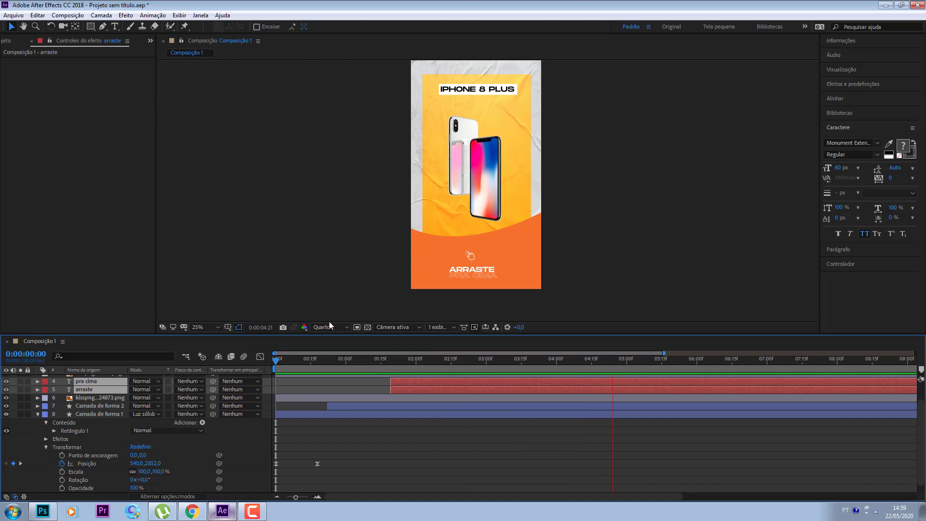
key("space")
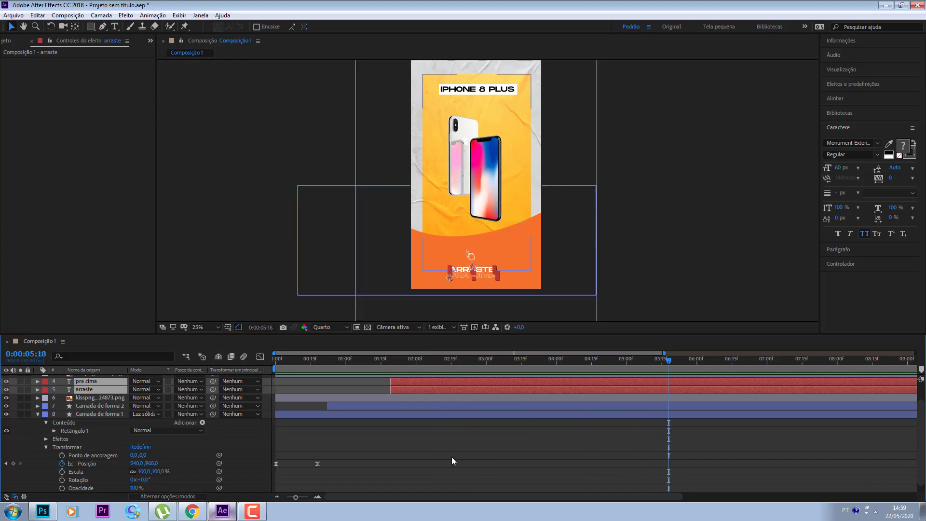
Collapse all layer properties, deselect the text layers, and select the Ellipse tool
left_click(37, 414)
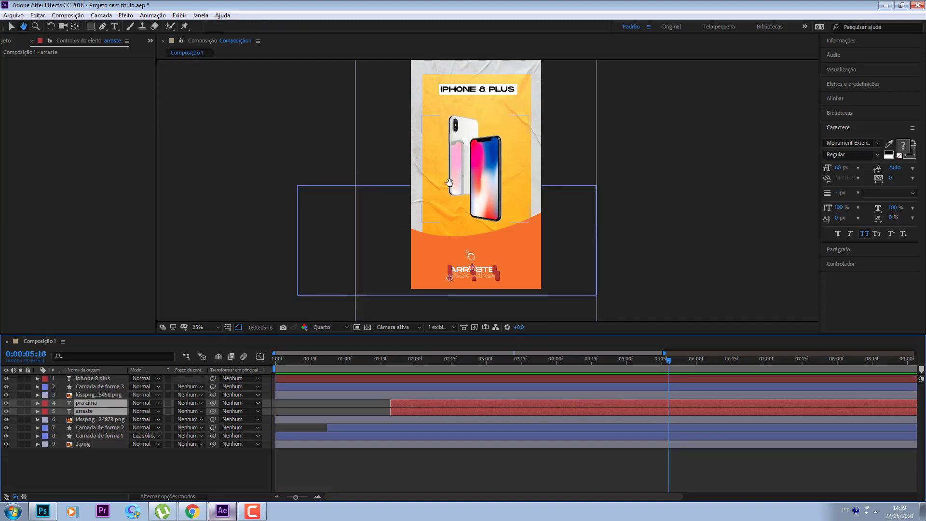
scroll(449, 183, "up", 2)
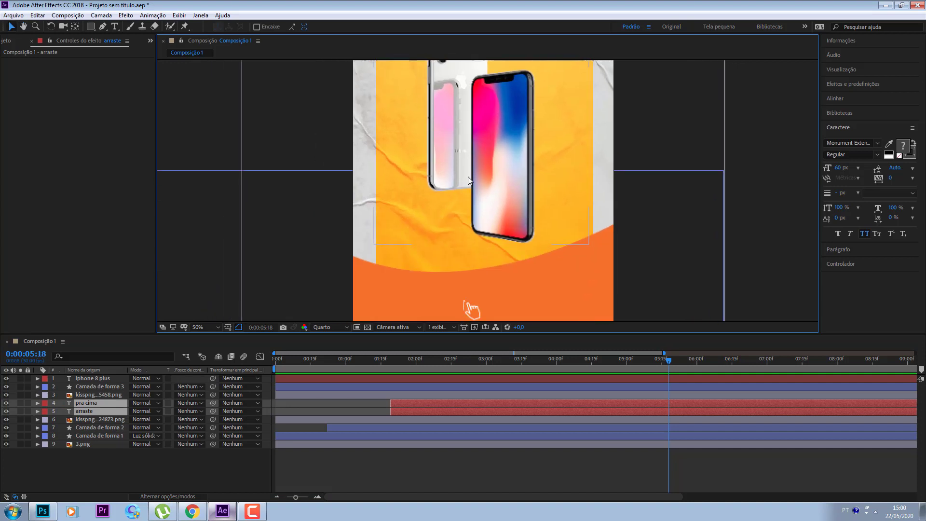
left_click_drag(447, 135, 482, 232)
key("v")
left_click(98, 375)
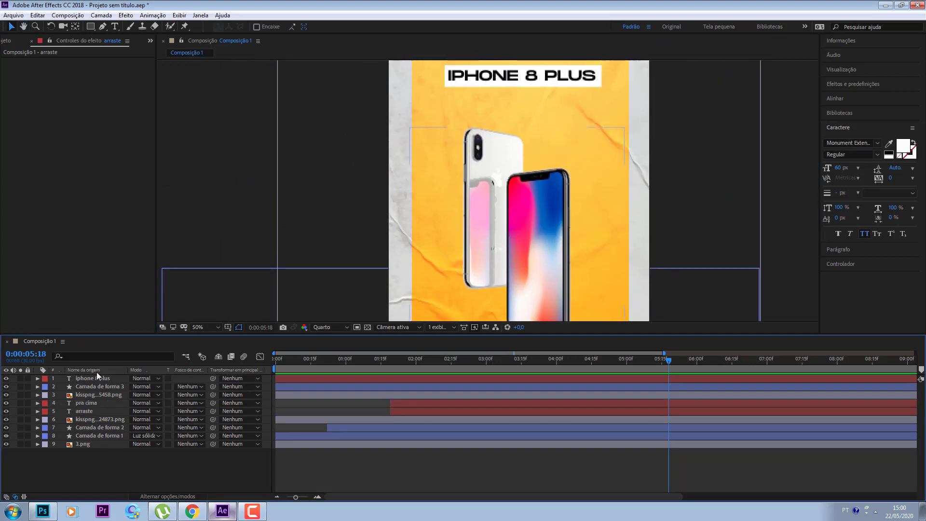
left_click_drag(92, 27, 178, 51)
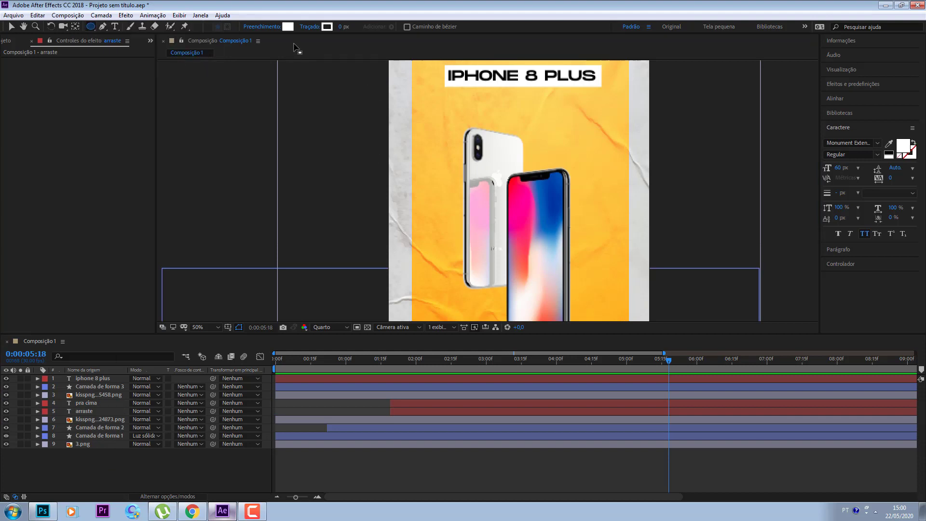
Set the shape fill to near-black 0D0D0D and draw a circle over the phones
left_click(287, 28)
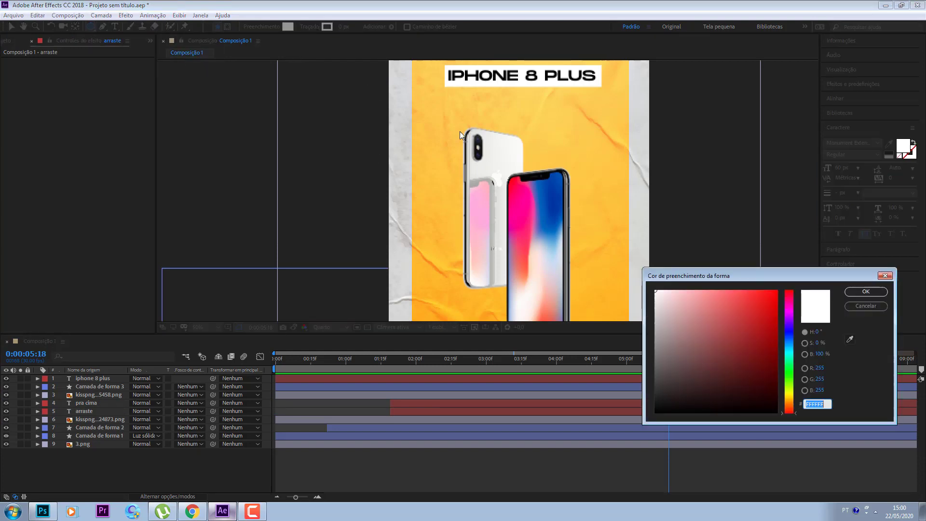
left_click_drag(659, 396, 658, 408)
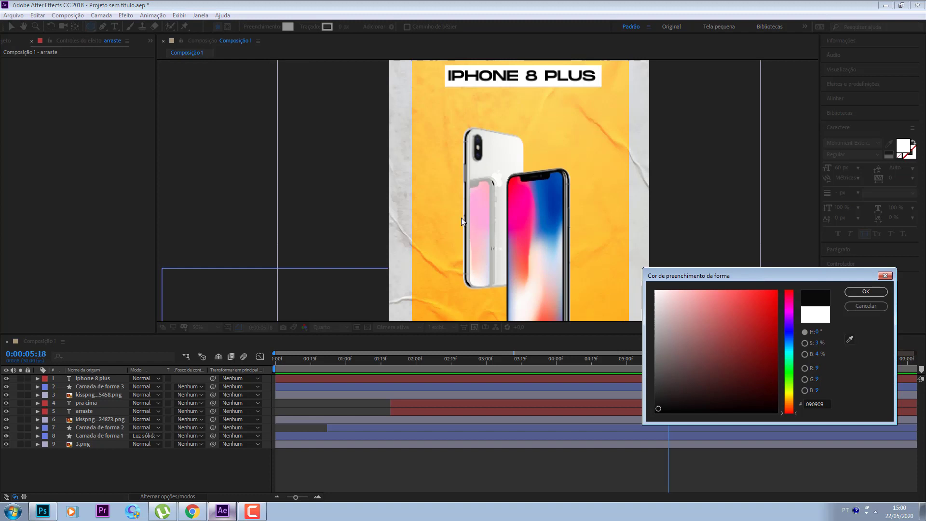
key("Return")
left_click_drag(419, 165, 510, 257)
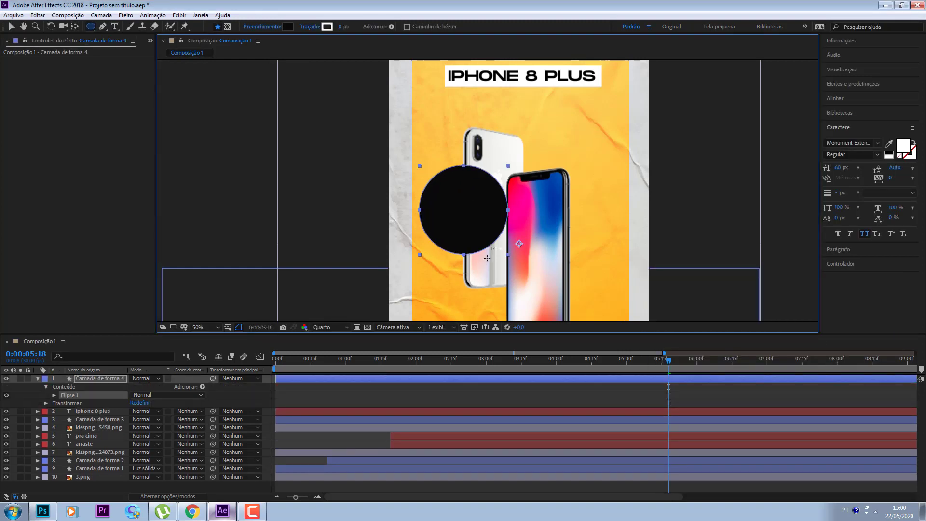
Move the black circle lower onto the left side of the phones and preview from about two seconds
left_click(12, 28)
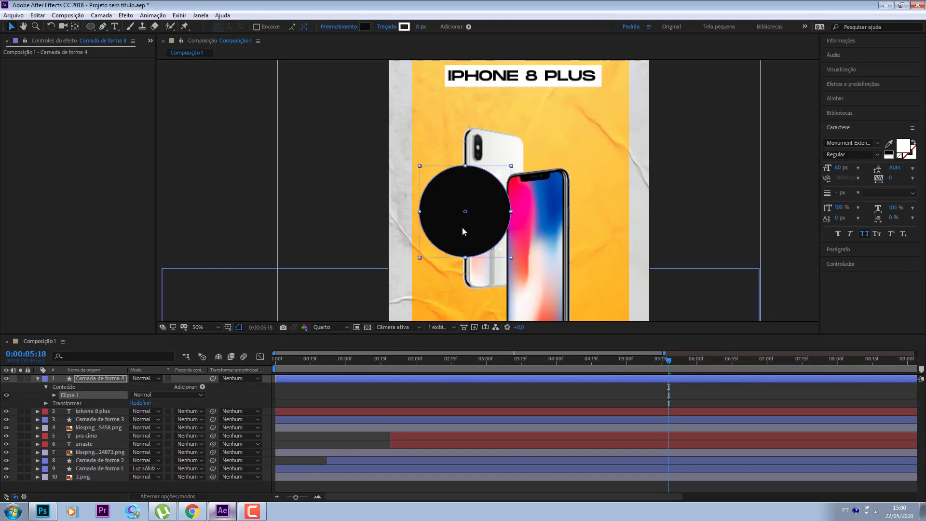
left_click_drag(462, 227, 432, 247)
key("comma")
key("comma")
key("comma")
key("period")
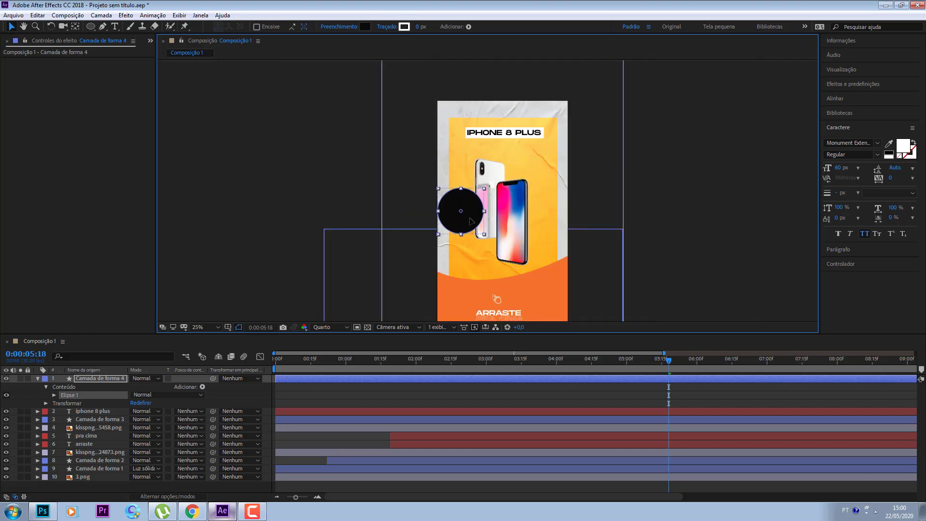
left_click_drag(461, 213, 476, 251)
key("period")
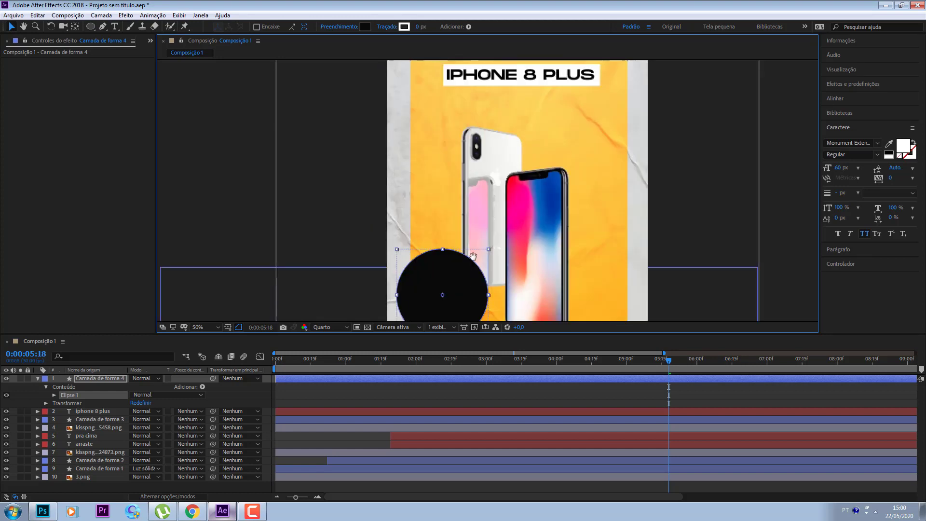
scroll(472, 217, "down", 2)
left_click(38, 379)
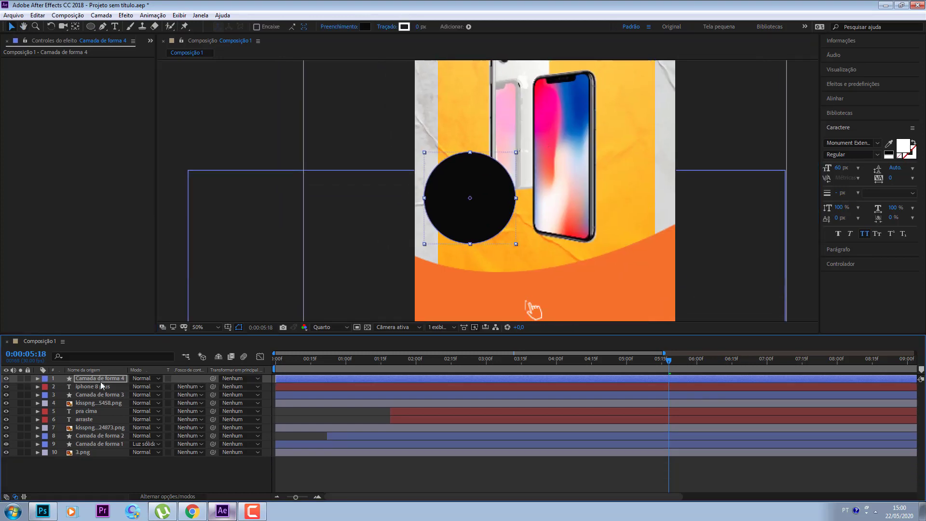
left_click_drag(478, 362, 442, 362)
key("space")
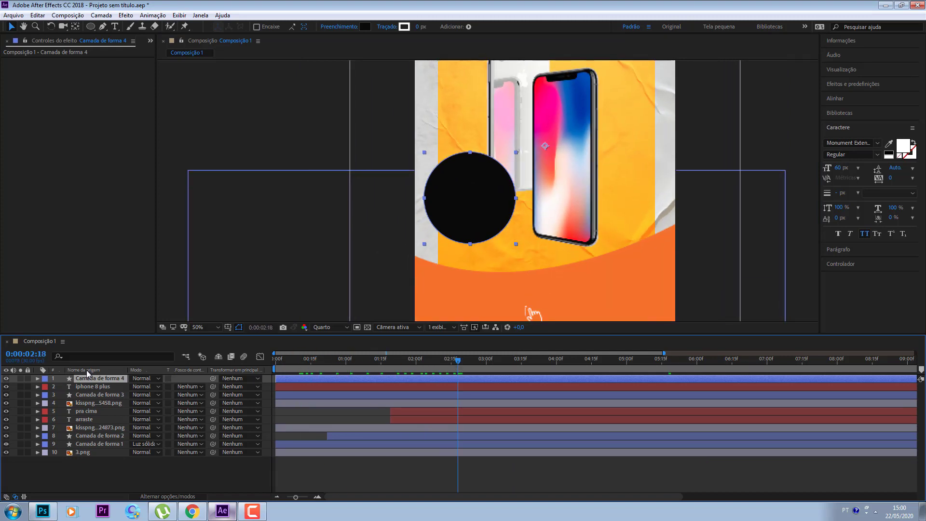
Twirl open the circle layer's Conteúdo and Elipse 1 group to inspect its path, stroke and fill
left_click(38, 379)
left_click(50, 389)
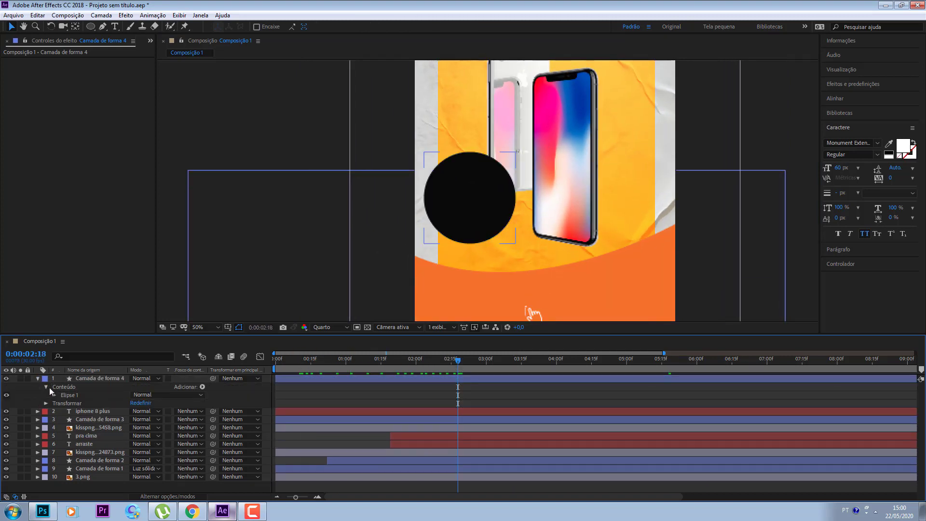
left_click(53, 395)
left_click(46, 403)
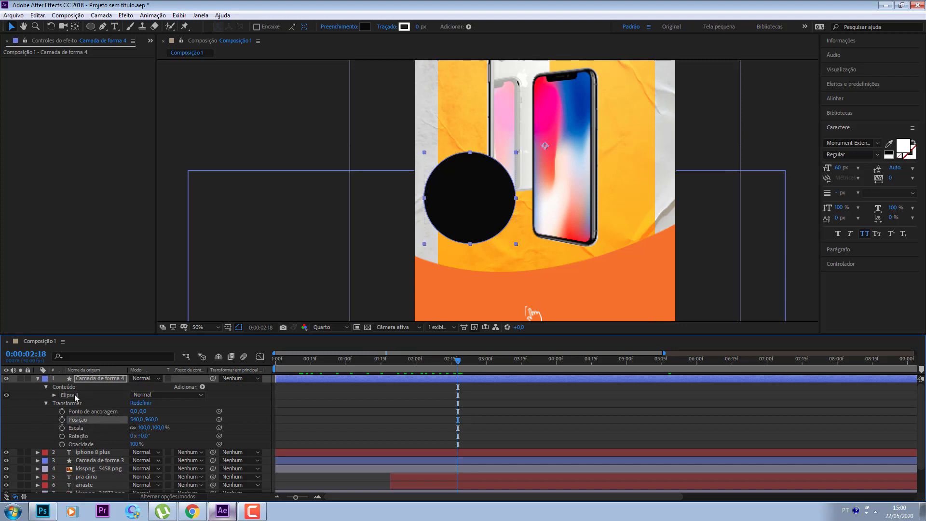
left_click(54, 394)
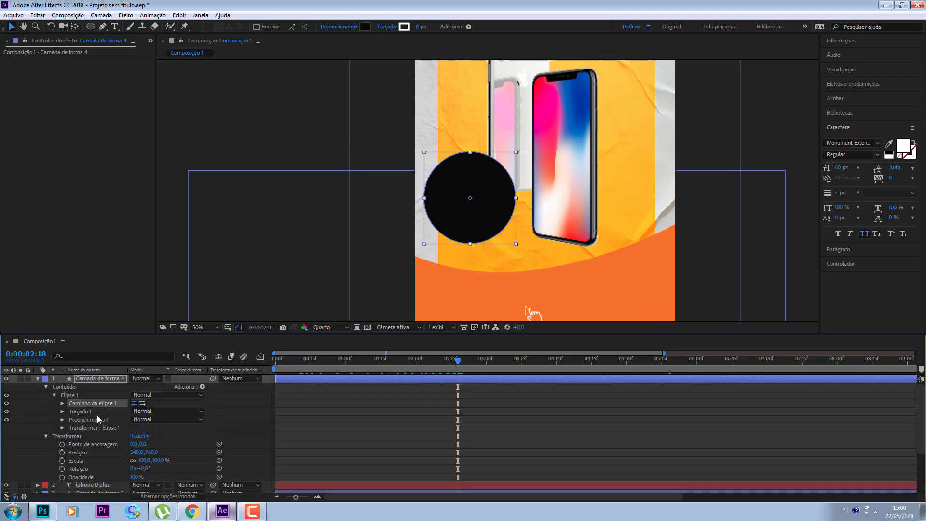
left_click(202, 387)
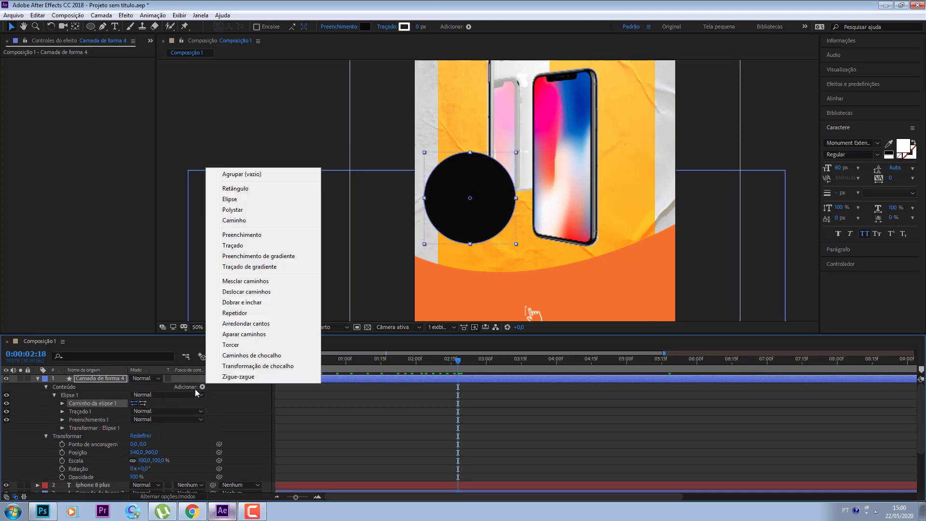
left_click(89, 410)
left_click(65, 413)
left_click(64, 413)
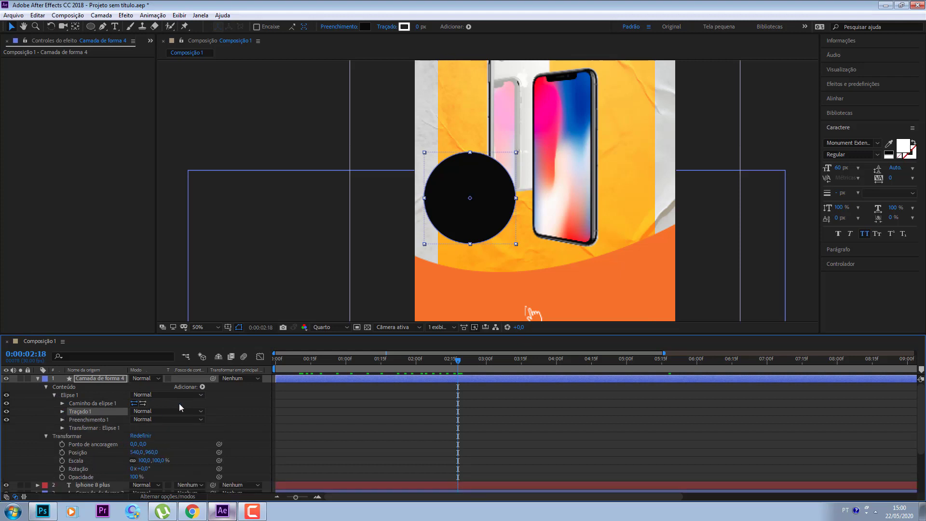
Add Aparar caminhos to the circle layer and expand its Início and Fim settings
left_click(202, 387)
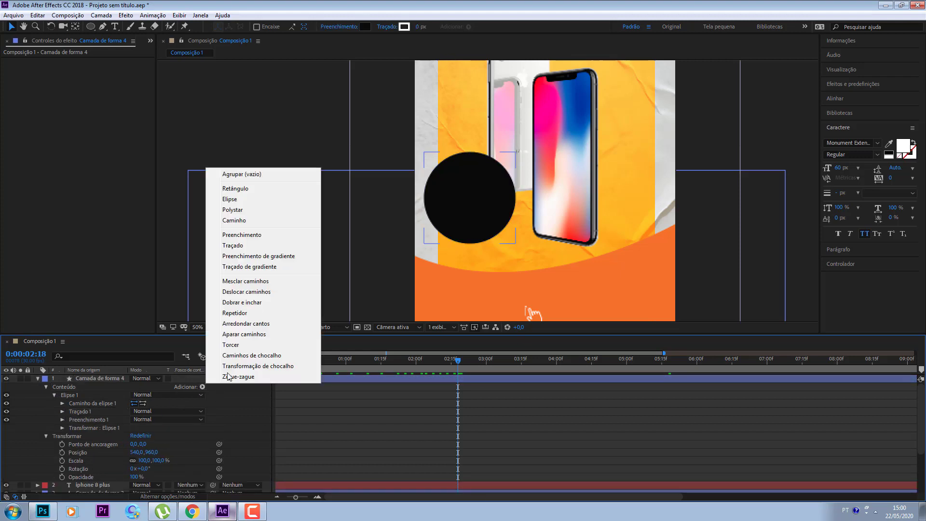
left_click(243, 335)
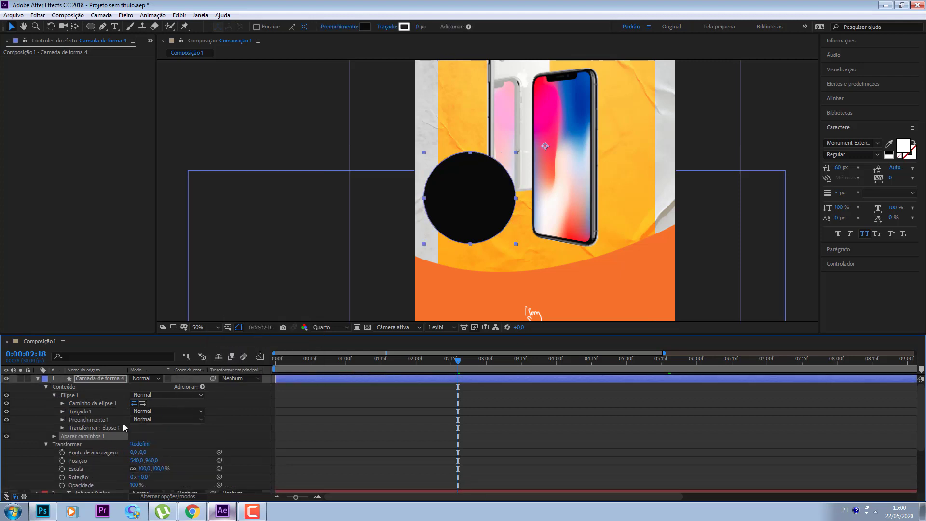
left_click(55, 435)
mouse_move(136, 448)
left_mouse_down()
mouse_move(172, 447)
mouse_move(137, 451)
left_mouse_up()
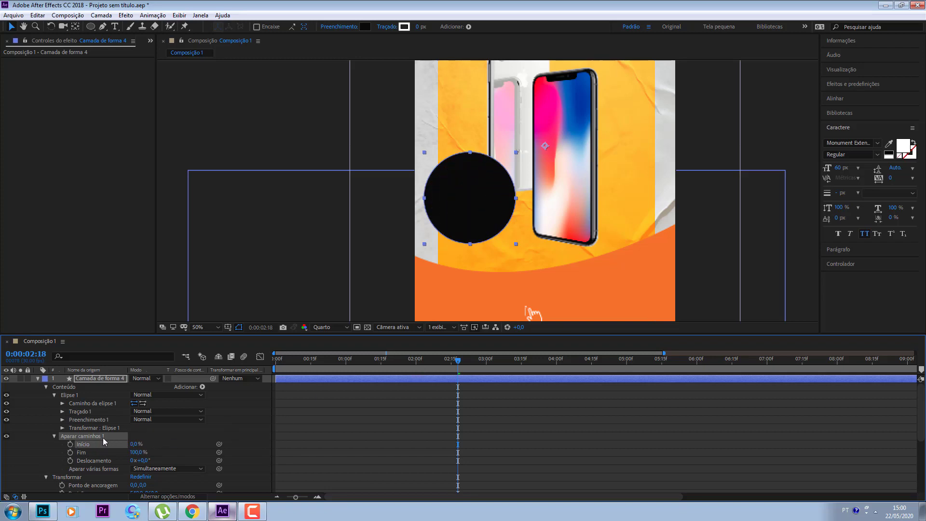
Replace the Aparar caminhos group with a fresh one and enable keyframing on Início
key("Delete")
left_click(202, 387)
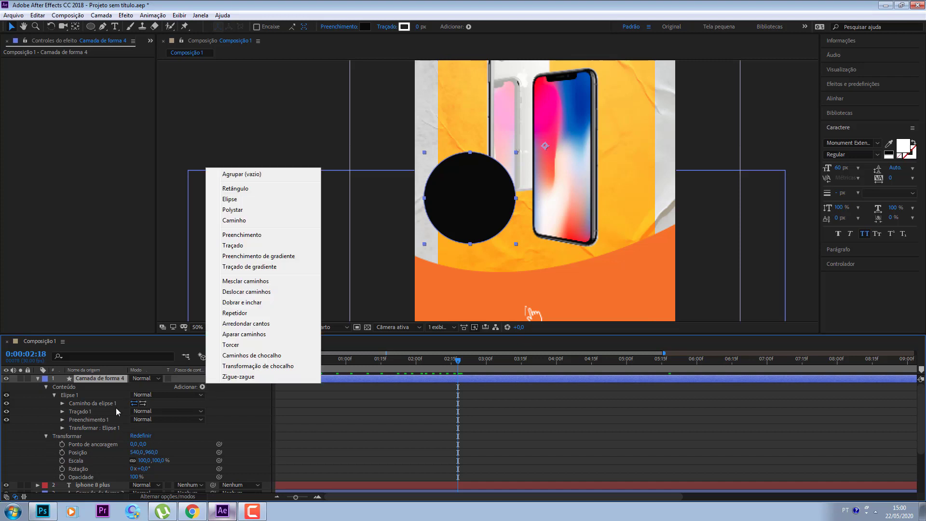
left_click(244, 334)
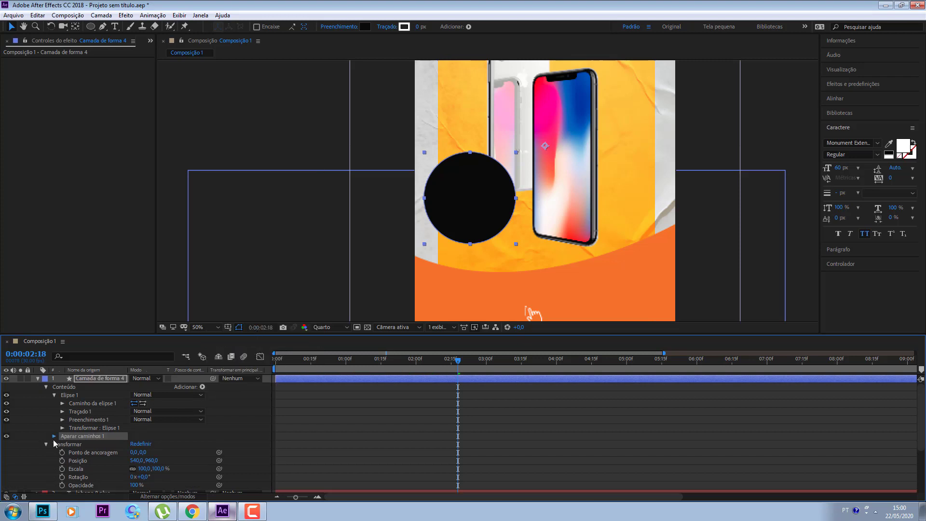
left_click(54, 436)
left_click(75, 444)
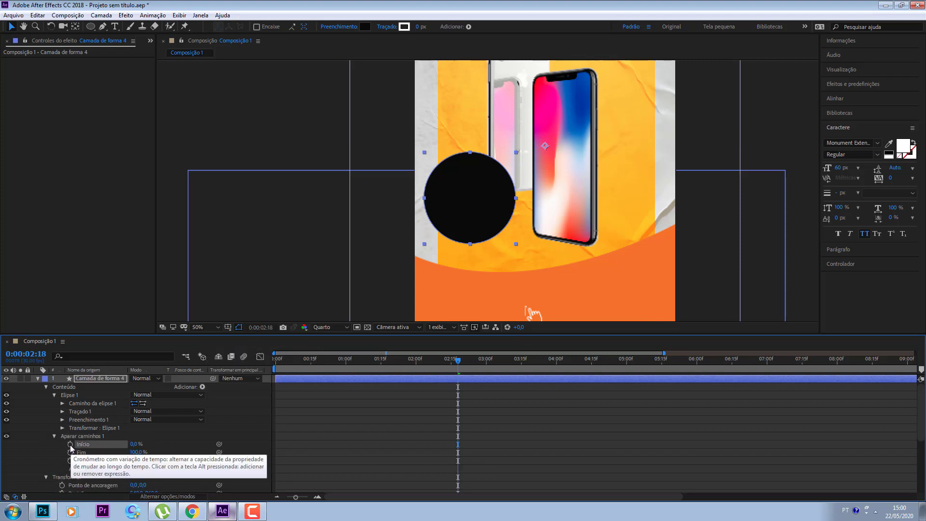
left_click(70, 444)
left_click(464, 361)
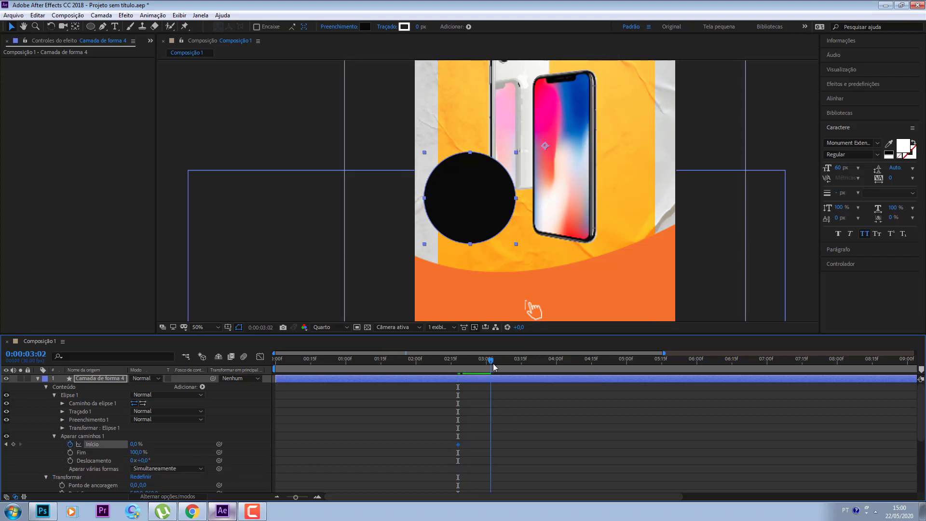
left_click_drag(471, 367, 496, 367)
left_click_drag(137, 444, 178, 445)
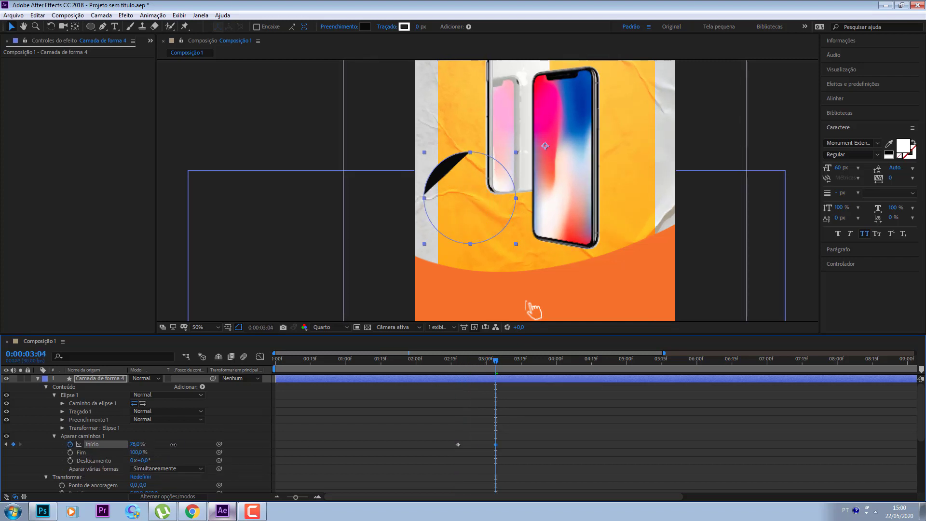
key("ctrl+z")
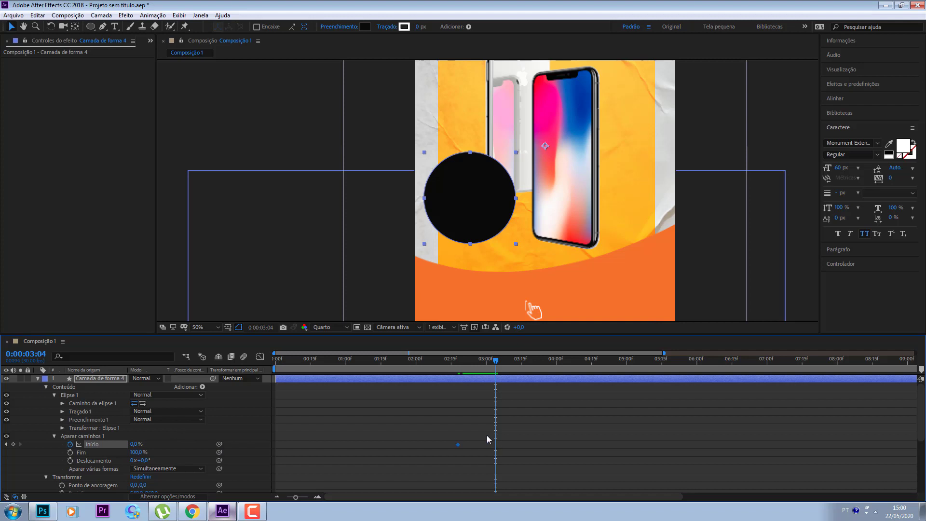
Keyframe Início at 100% at 01:02 and back to 0% at 01:21
mouse_move(502, 366)
left_mouse_down()
mouse_move(410, 371)
mouse_move(417, 384)
mouse_move(350, 395)
left_mouse_up()
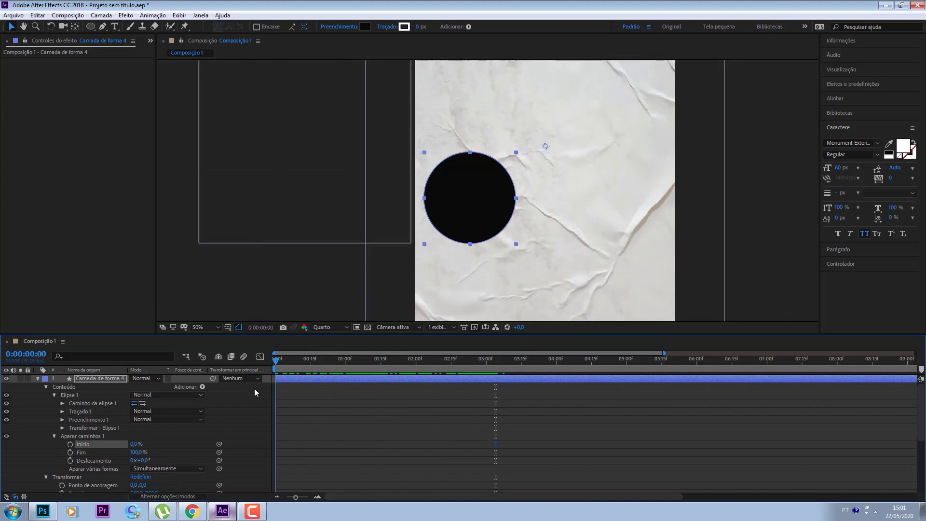
left_click(350, 395)
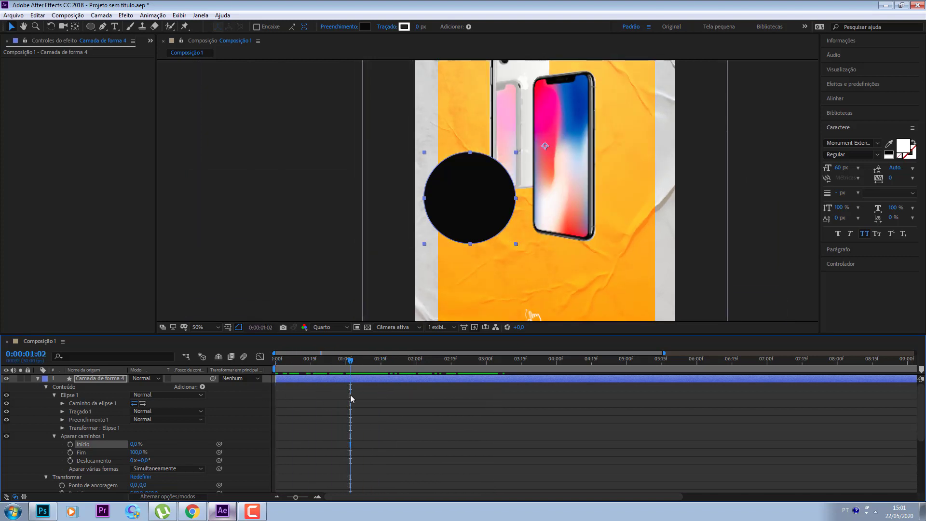
left_click(70, 444)
left_click_drag(134, 444, 202, 446)
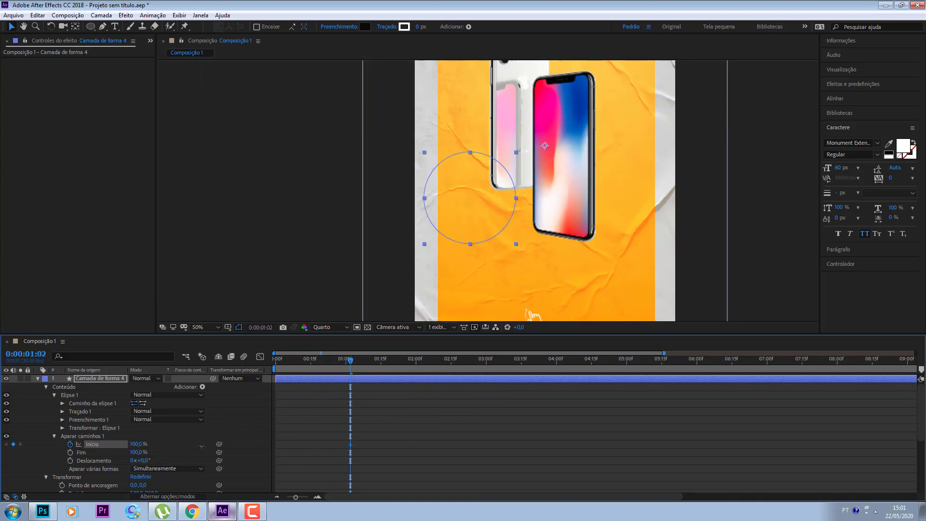
key("space")
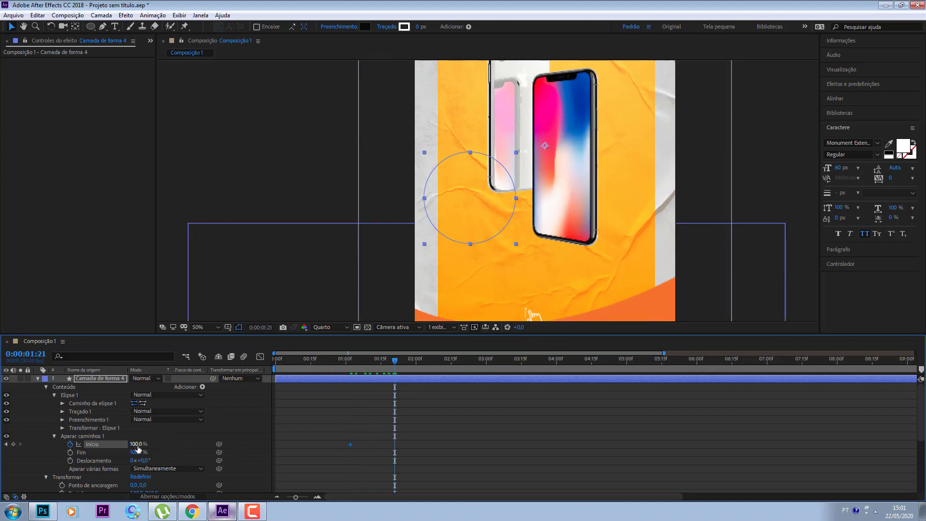
left_click_drag(137, 448, 95, 452)
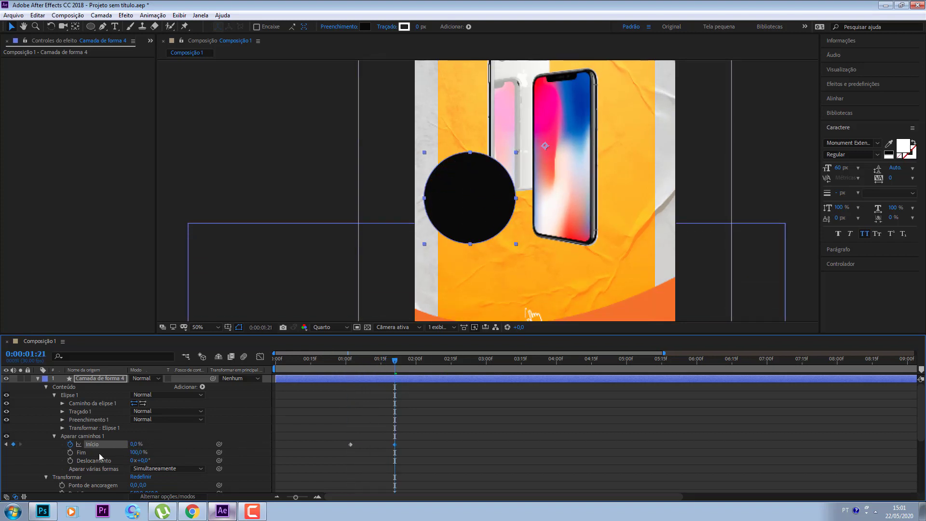
Apply Easy Ease to both Início keyframes, preview, and reselect the circle layer
left_click_drag(343, 453, 406, 442)
right_click(350, 444)
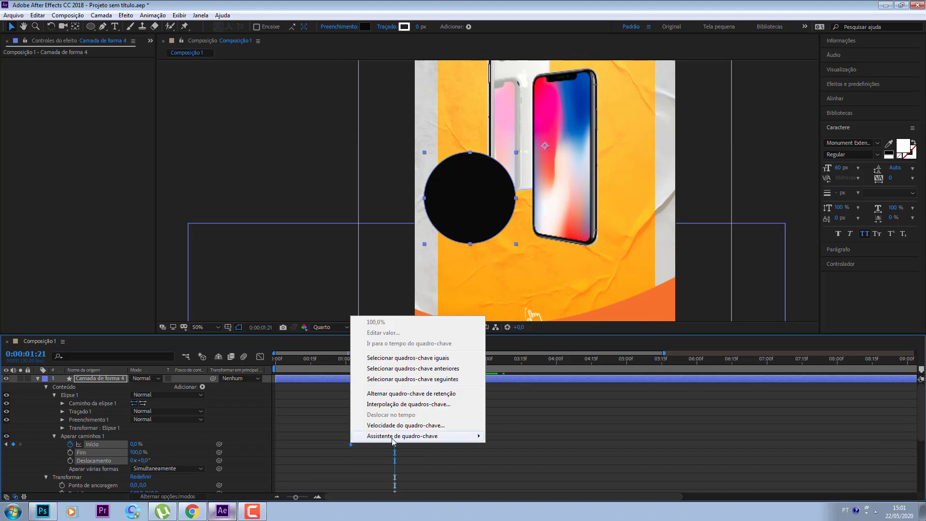
mouse_move(393, 437)
left_click(533, 340)
key("space")
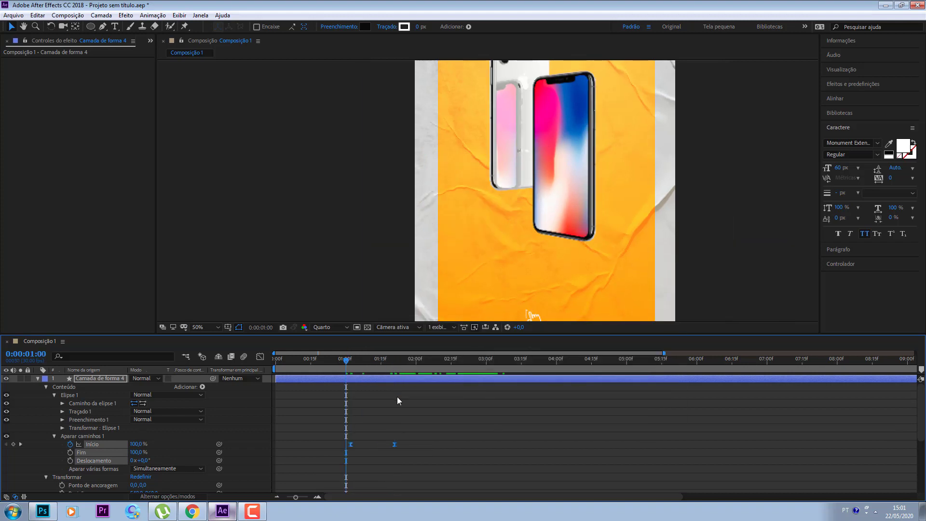
key("space")
left_click(414, 414)
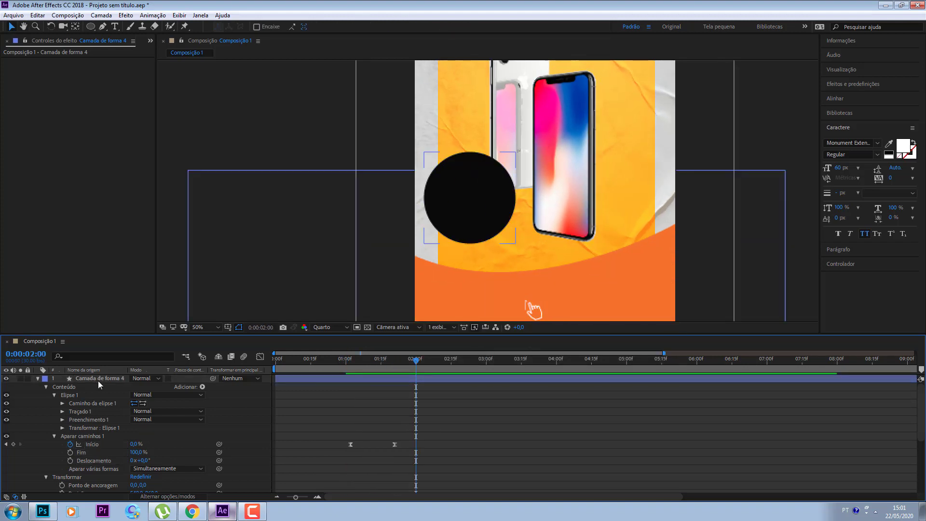
left_click(97, 380)
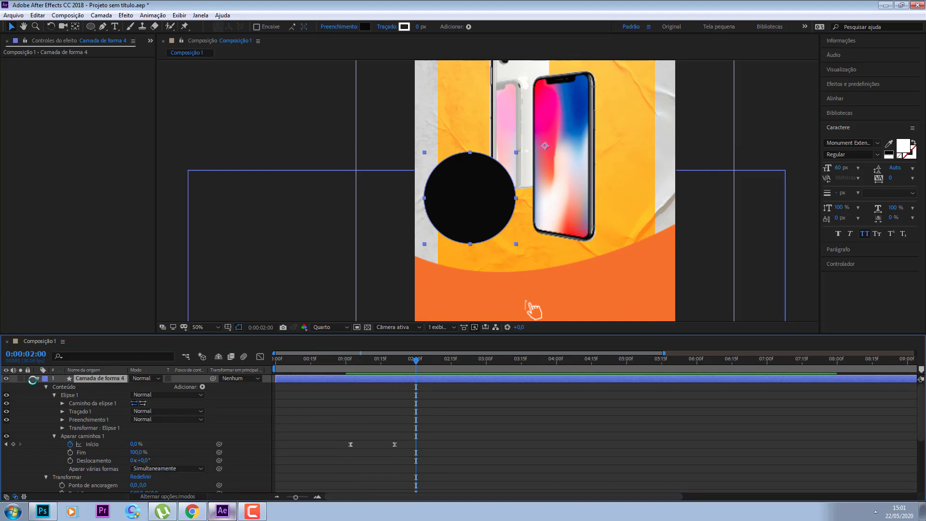
Save the project as 'projeto celular'
key("ctrl+s")
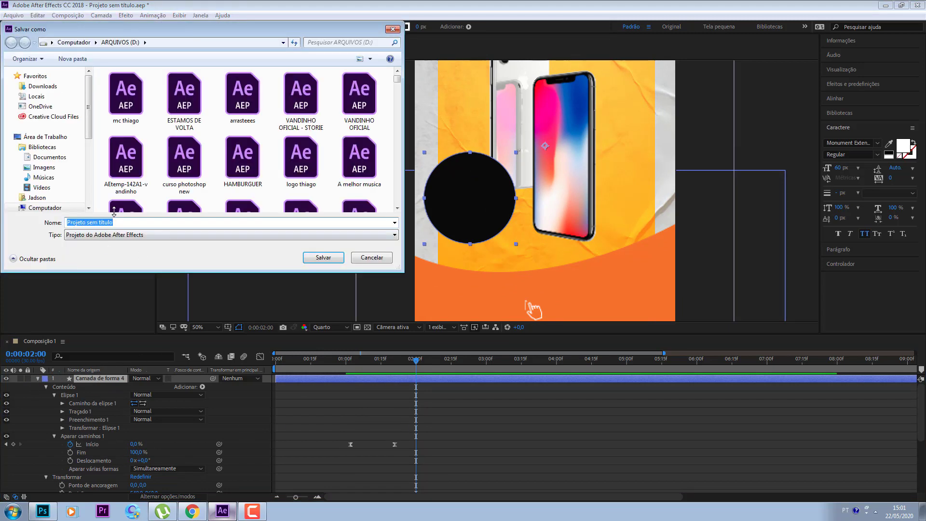
type("projeto c")
type("r")
key("Return")
left_click(263, 515)
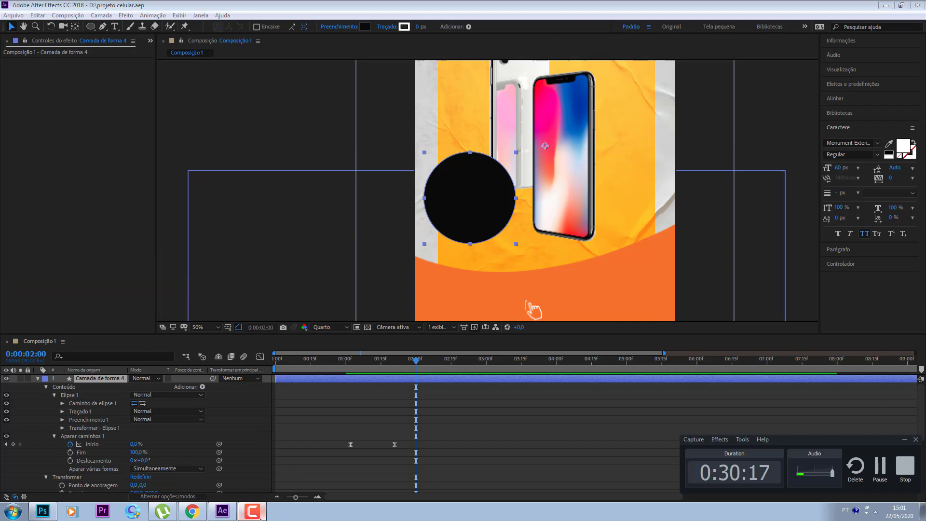
left_click(261, 517)
Review the circle wipe, then collapse Camada de forma 4 and duplicate it as Camada de forma 5
left_click_drag(415, 385, 392, 413)
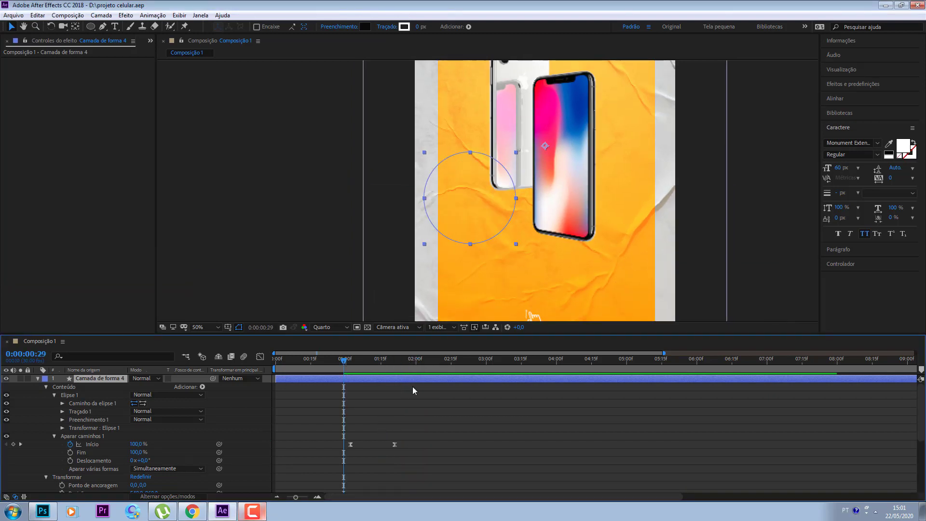
mouse_move(424, 361)
left_mouse_down()
mouse_move(387, 366)
mouse_move(427, 367)
left_mouse_up()
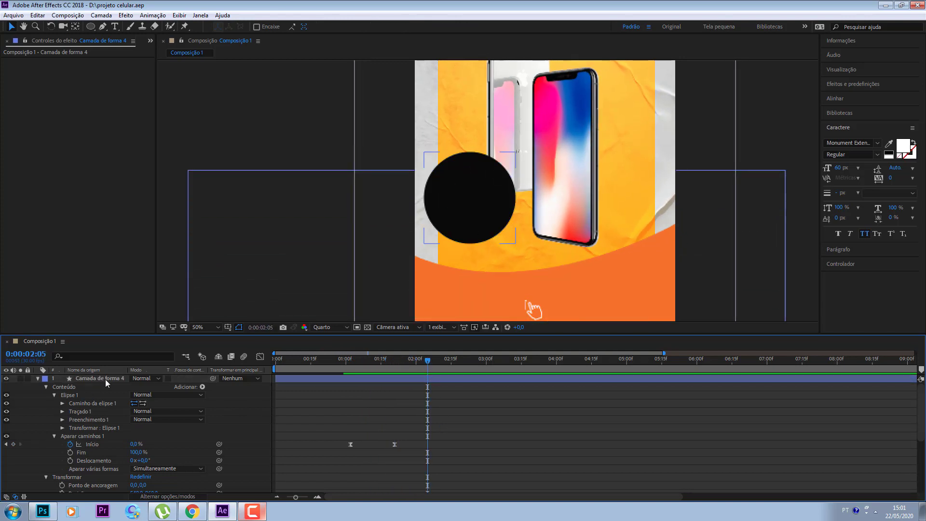
left_click(45, 378)
left_click(38, 379)
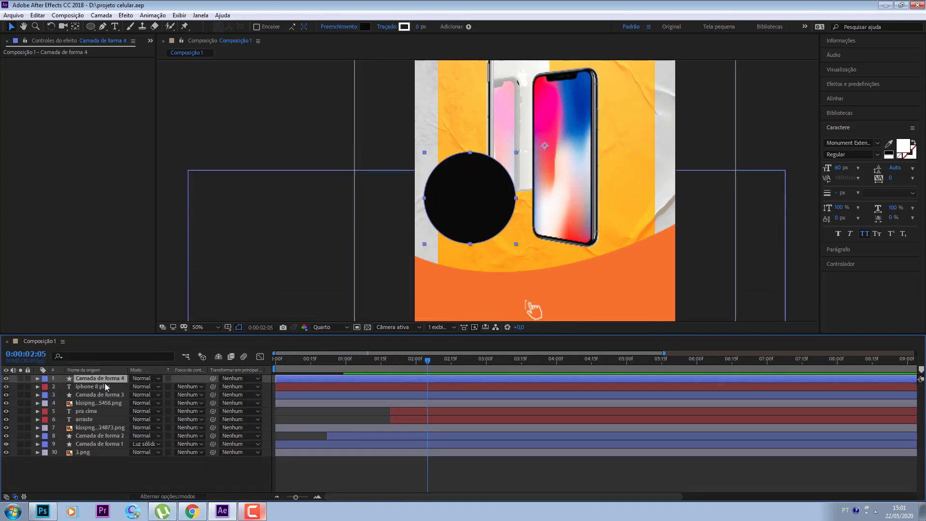
key("ctrl+d")
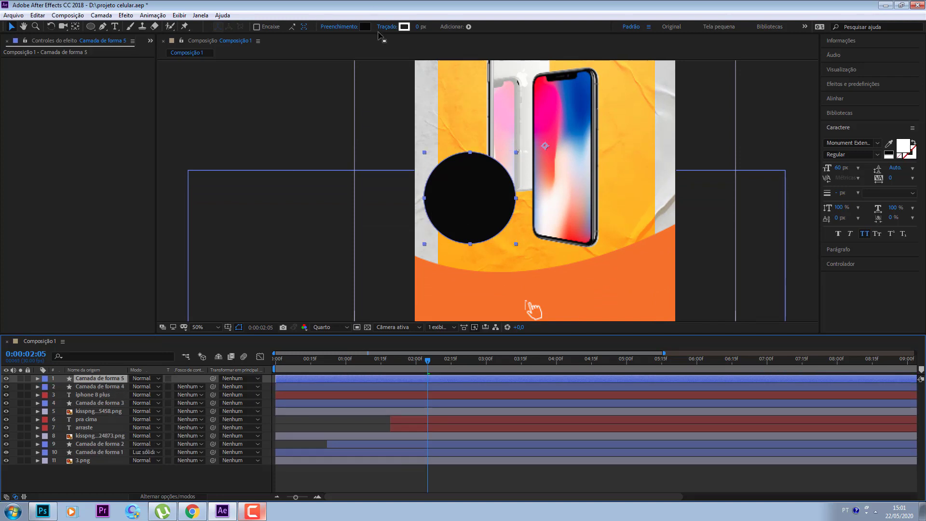
Change the duplicated circle's fill to purple 9C00FF and preview from the start
left_click(364, 27)
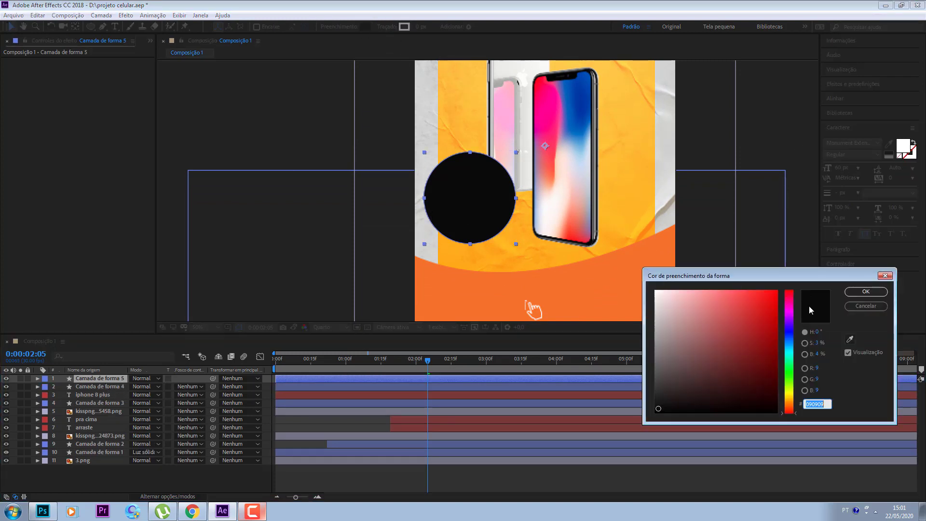
left_click_drag(790, 371, 790, 318)
left_click(776, 291)
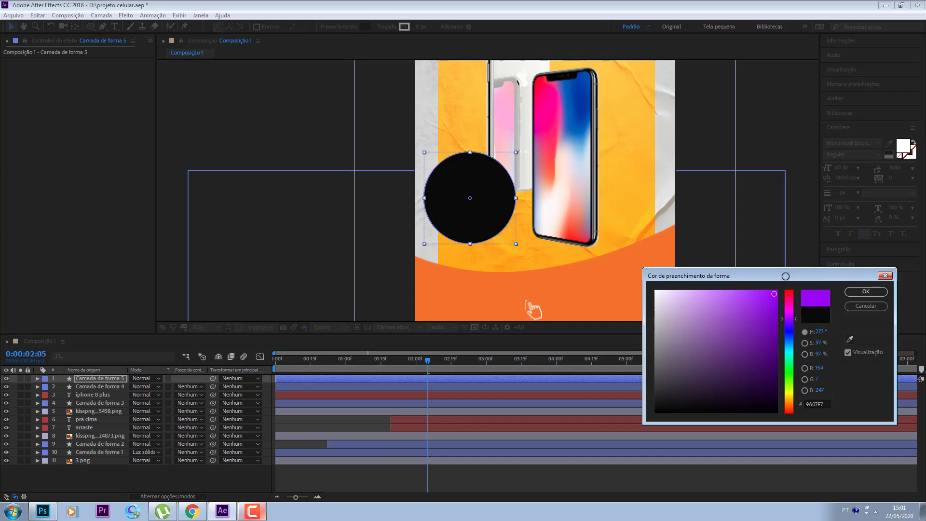
key("Return")
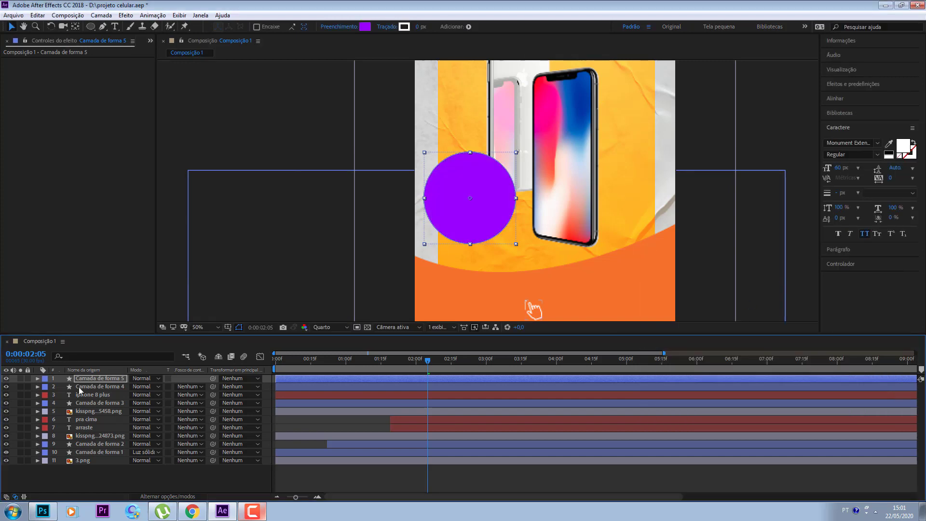
left_click(281, 379)
key("Home")
key("space")
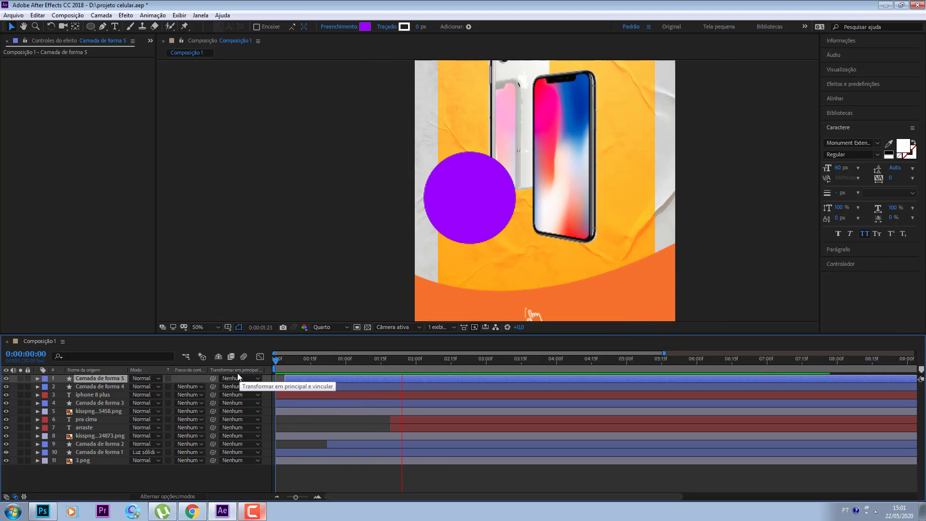
mouse_move(432, 365)
left_mouse_down()
mouse_move(274, 366)
mouse_move(404, 372)
left_mouse_up()
Duplicate the black Camada de forma 4 circle and place the copy, Camada de forma 6, beneath it
left_click(82, 388)
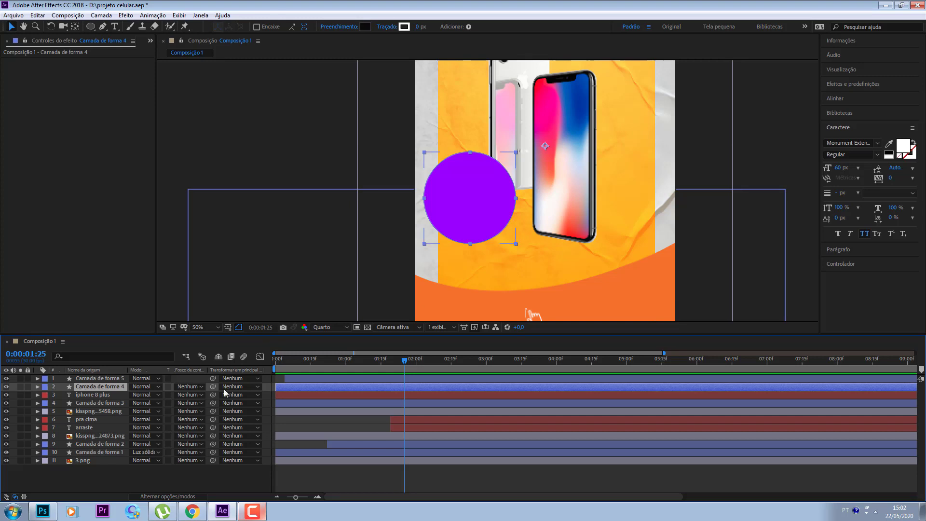
key("ctrl+d")
mouse_move(101, 390)
left_mouse_down()
mouse_move(106, 398)
mouse_move(279, 399)
left_mouse_up()
At 02:13, enlarge the circle copy behind the purple circle and give it a white fill
left_click(516, 244)
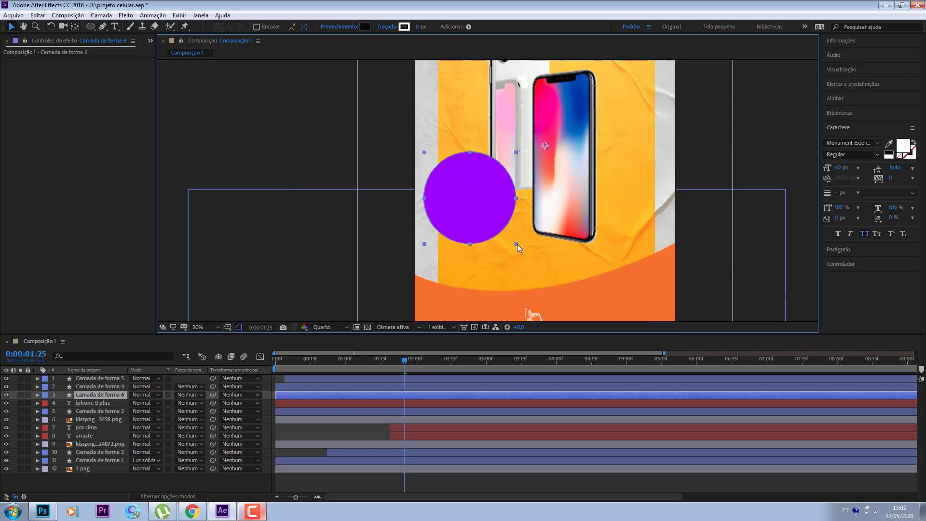
key("space")
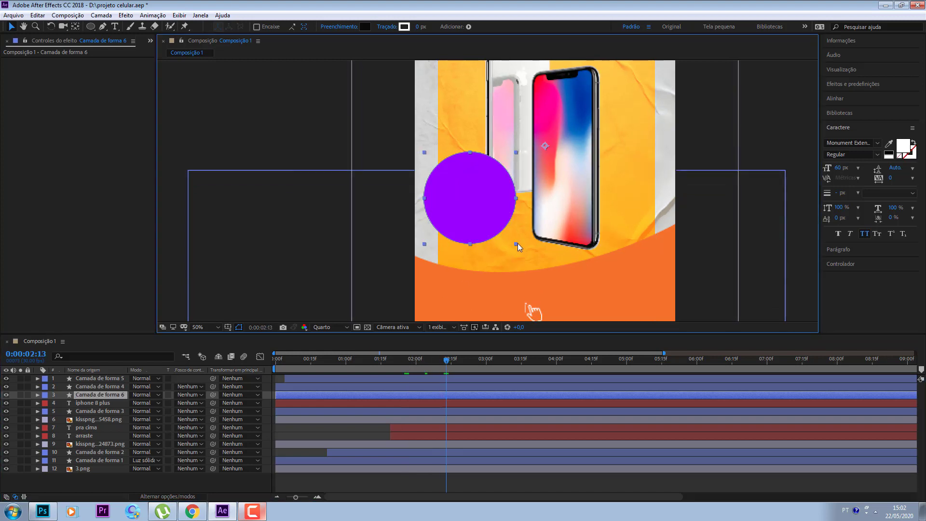
mouse_move(516, 246)
left_mouse_down()
mouse_move(488, 236)
mouse_move(483, 247)
left_mouse_up()
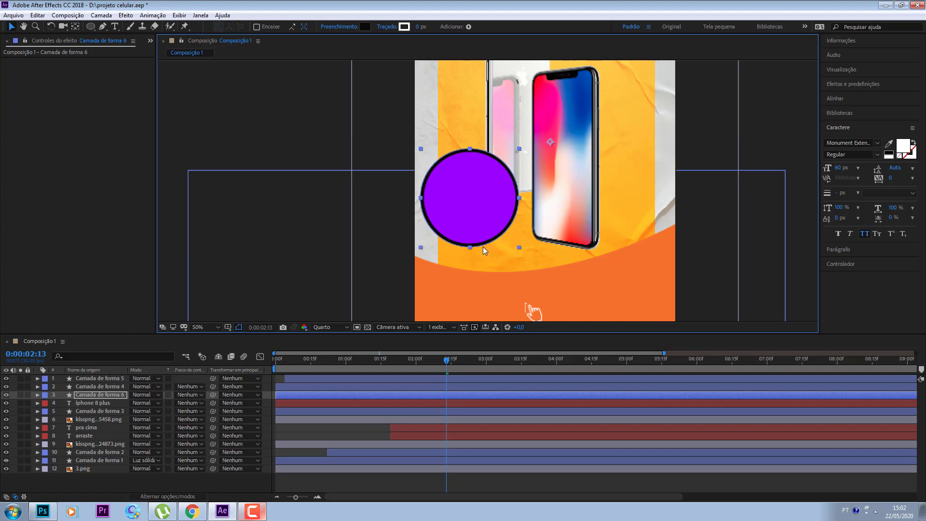
left_click(365, 27)
left_click(656, 288)
left_click(864, 294)
Preview the white-outlined purple circle from the start, stop at 02:00, and zoom the view to 100%
key("Home")
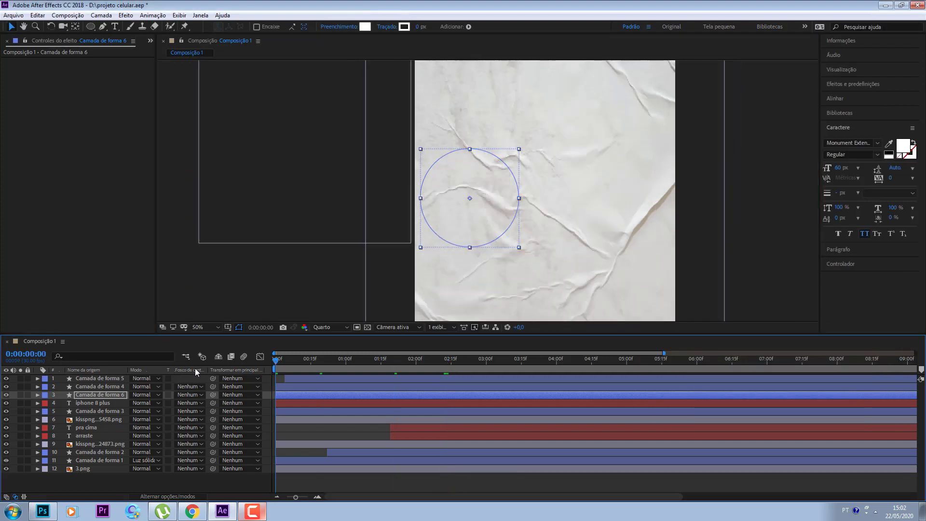
key("space")
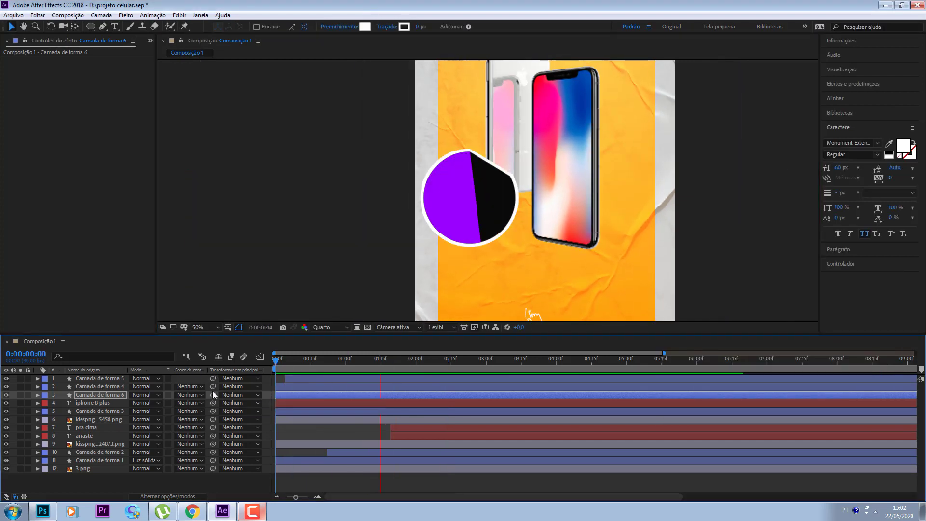
mouse_move(453, 372)
left_mouse_down()
mouse_move(285, 366)
mouse_move(394, 369)
left_mouse_up()
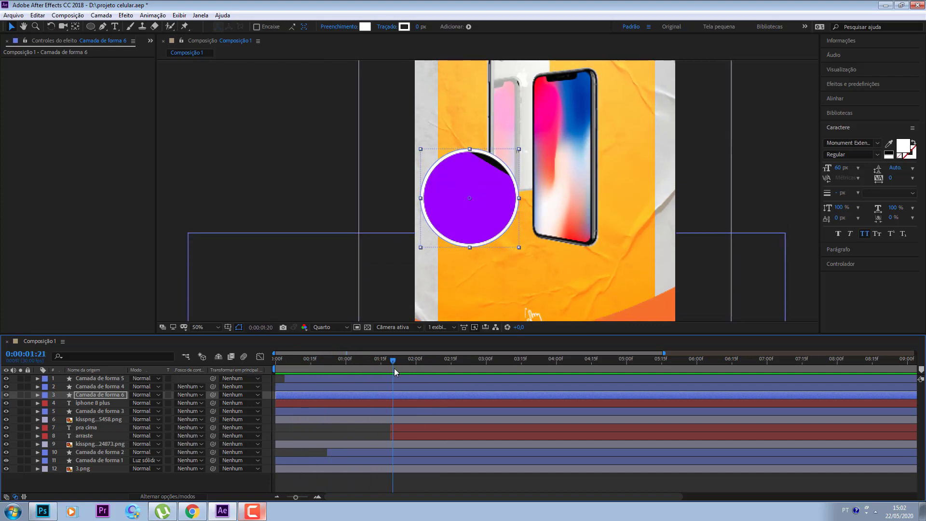
left_click_drag(395, 369, 416, 368)
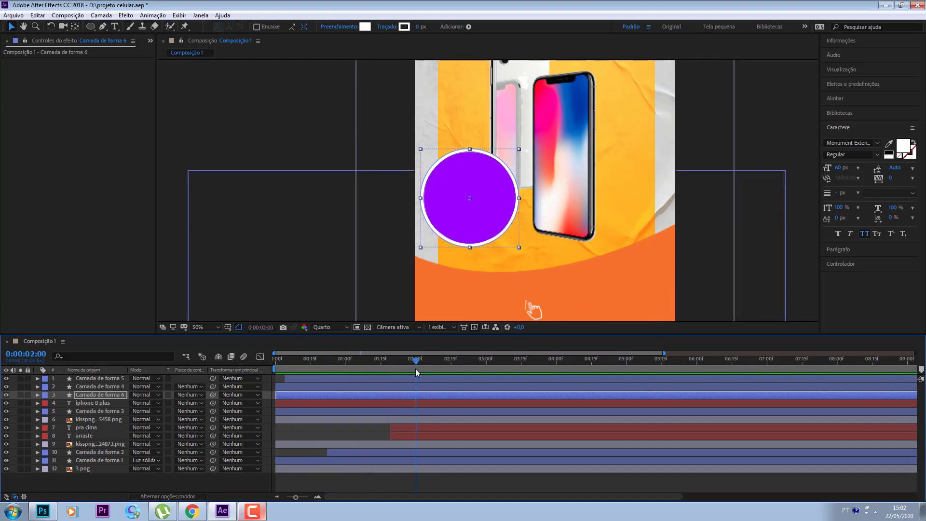
key("period")
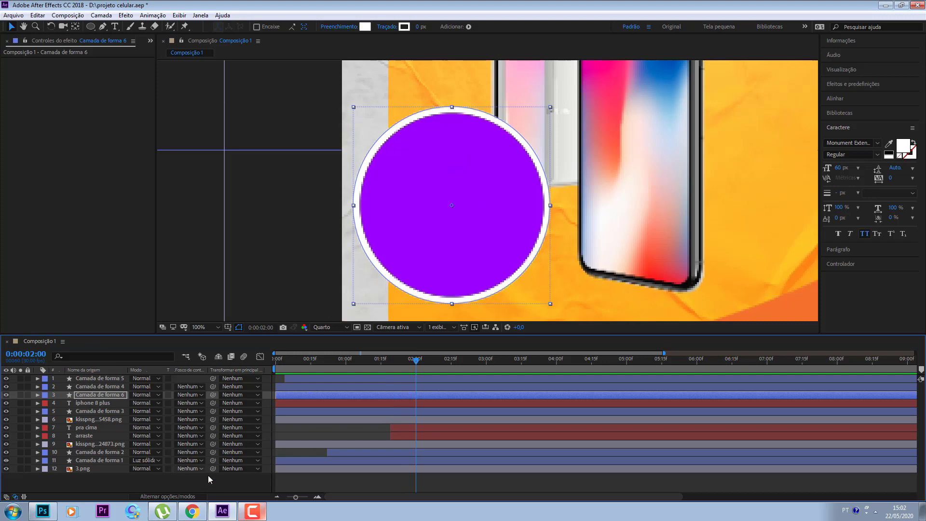
In Chrome, leave the image search and show the general Todas web results
left_click(192, 511)
left_click(58, 8)
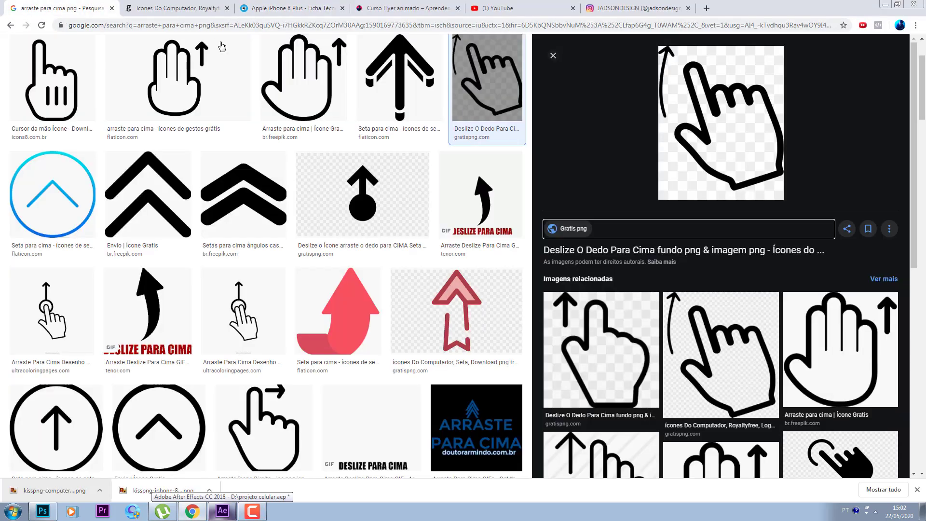
scroll(222, 47, "up", 2)
left_click(92, 81)
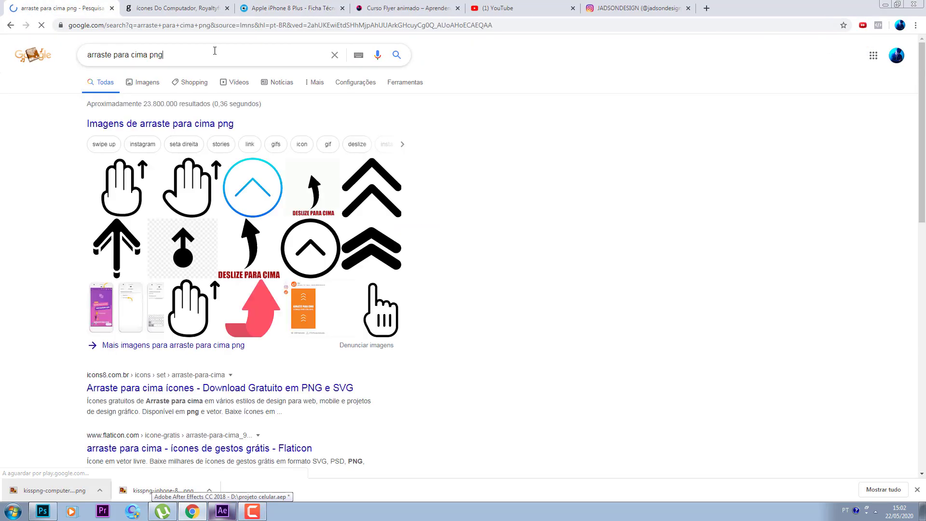
Search Google for 'iphone 8 plus', then return to After Effects
triple_click(215, 51)
type("iphone 7")
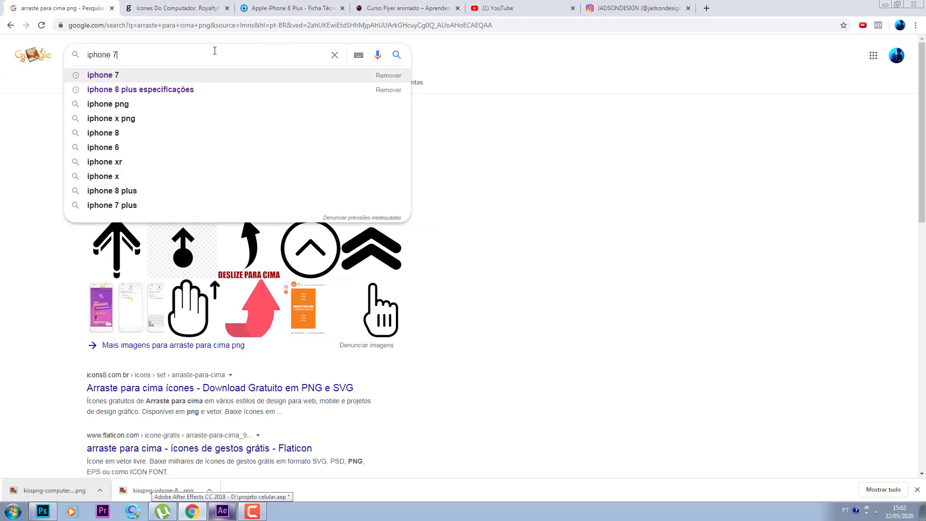
key("BackSpace")
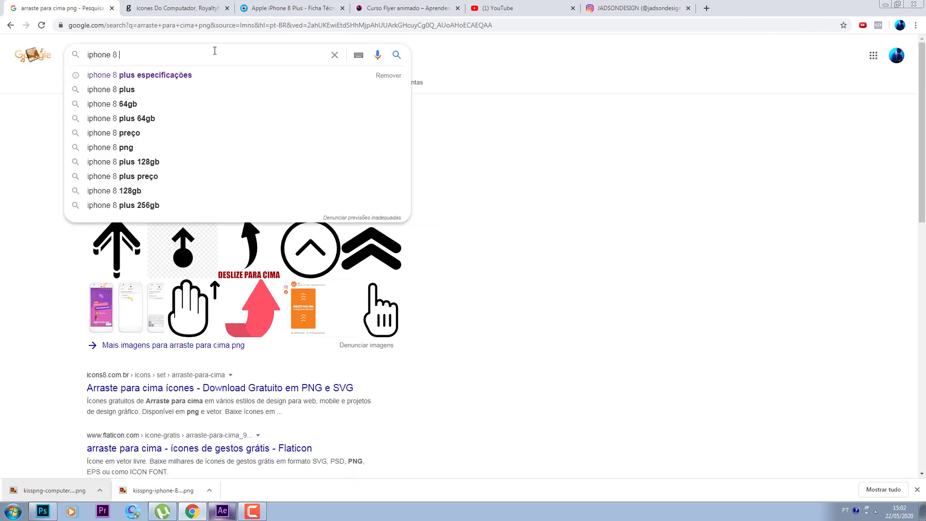
type("8 plus")
key("Return")
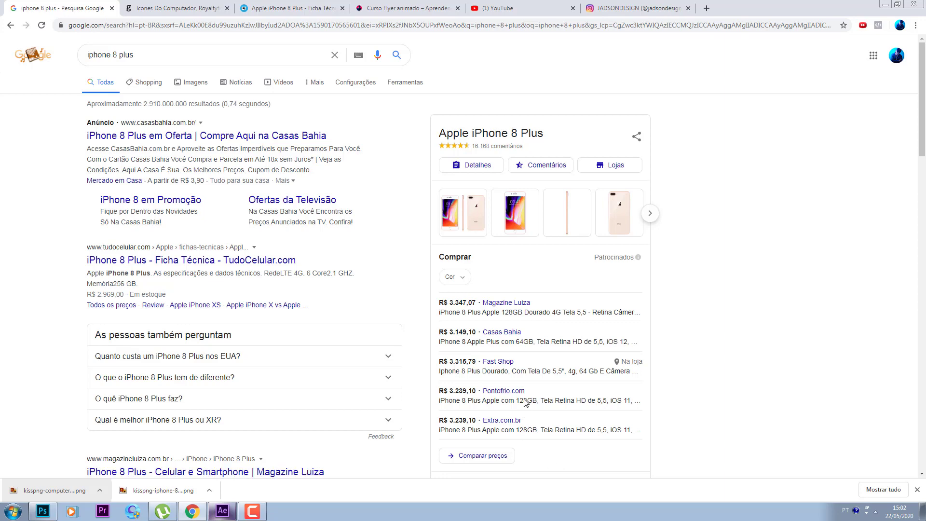
left_click(222, 512)
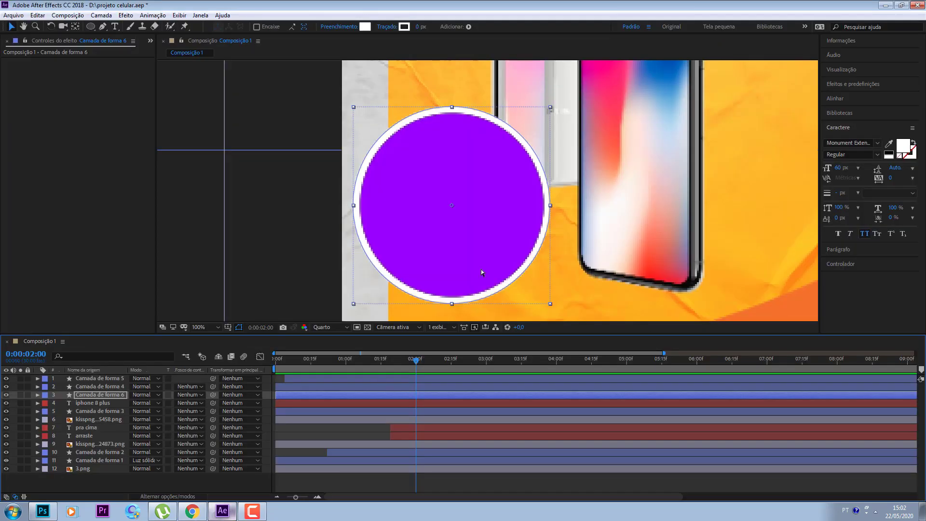
Type the price 2.199 as a text layer on the purple circle and move it to the top of the stack
left_click(418, 226)
type("2.199")
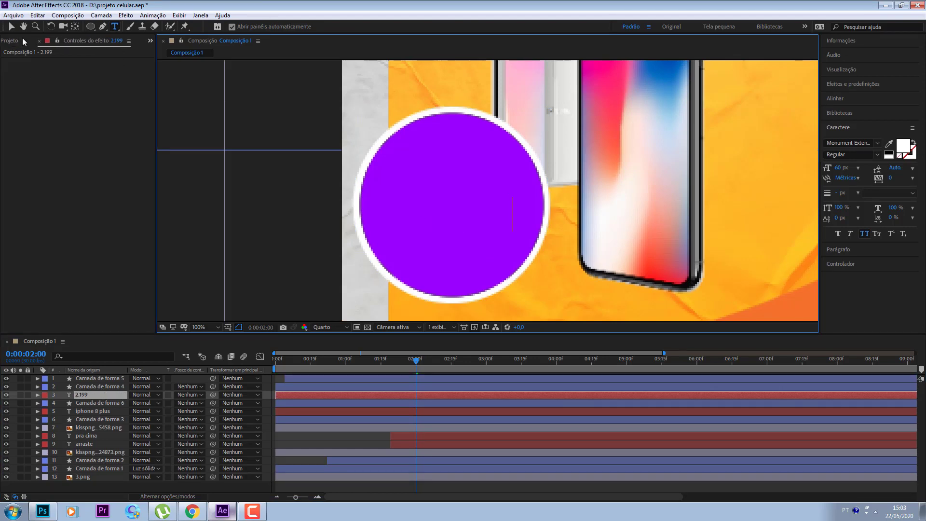
left_click(12, 27)
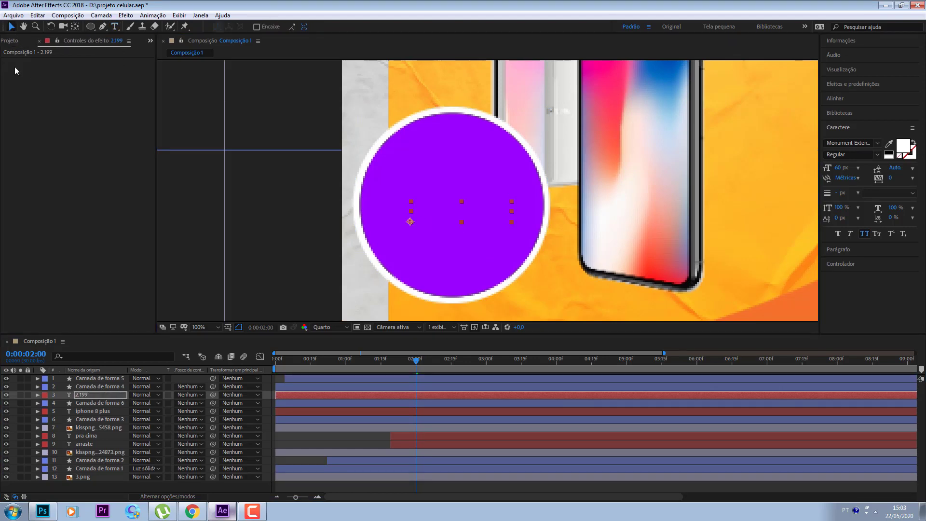
left_click(79, 395)
left_click_drag(96, 395, 103, 377)
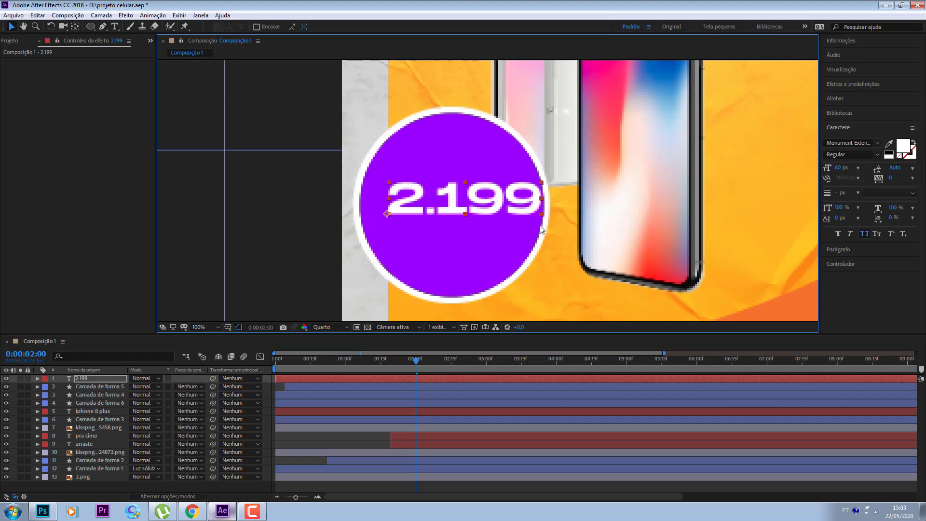
Duplicate the 2.199 layer, move the copy above it, and retype it as R$
left_click(95, 375)
key("ctrl+d")
left_click_drag(474, 206, 474, 170)
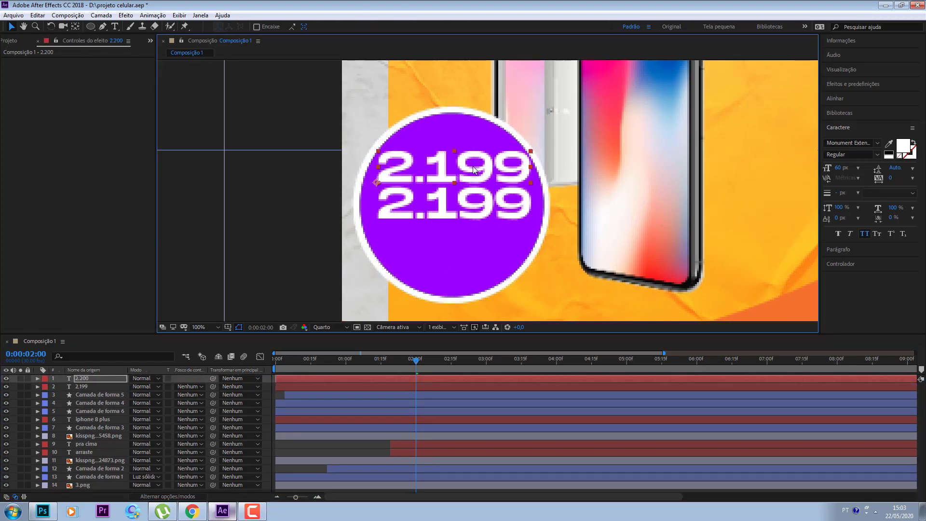
key("t")
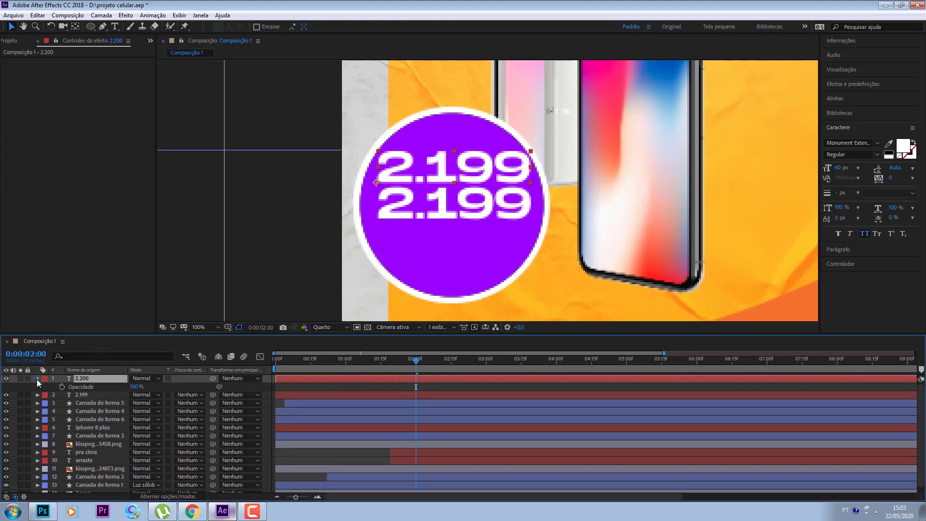
left_click(38, 379)
double_click(474, 169)
type("r")
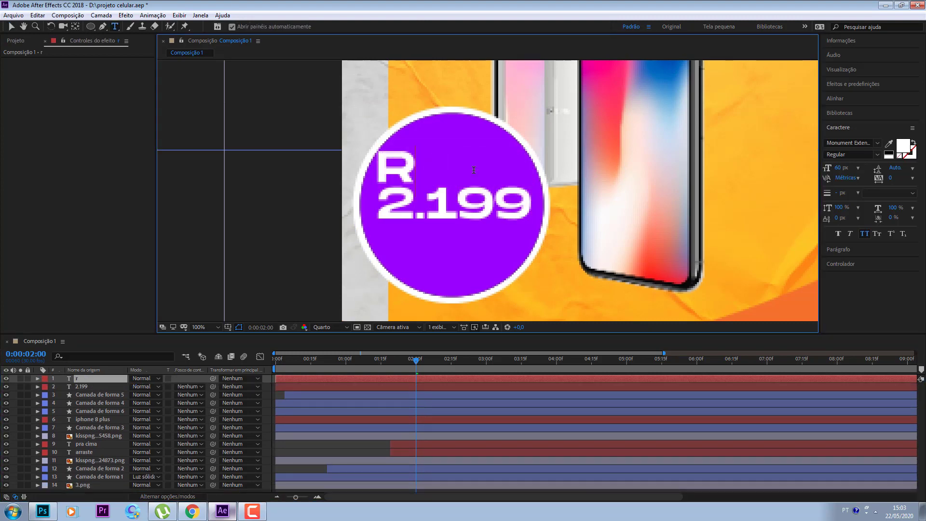
type("$")
left_click(12, 27)
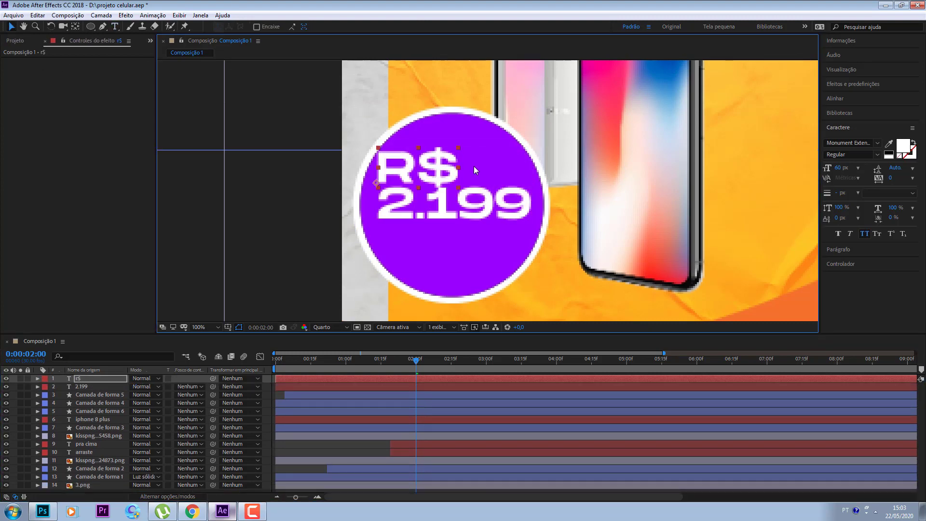
left_click(91, 385, "shift")
left_click(422, 242)
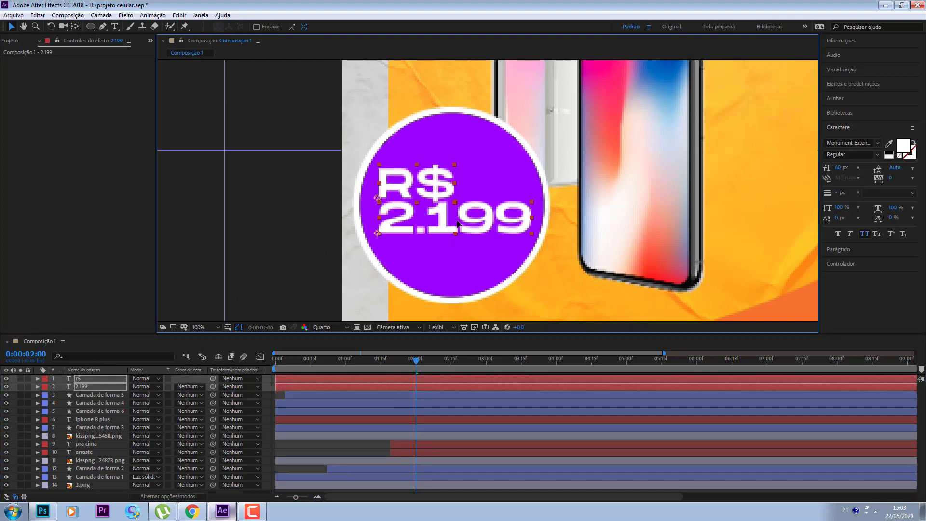
left_click(92, 380)
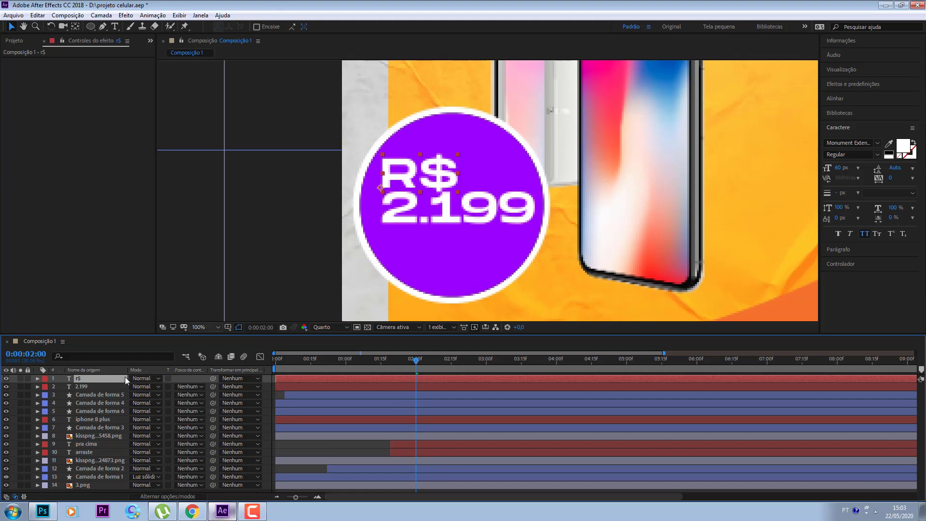
Rename the 2.199 price layer to 2.200
left_click(101, 393)
left_click(98, 386)
type("2.200")
key("Return")
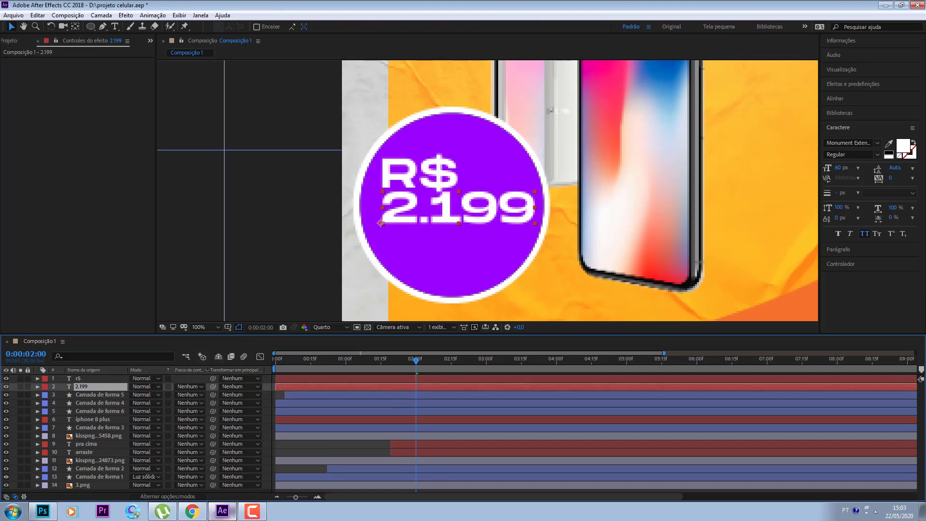
Duplicate the price layer below it, retype it as EM ATÉ 12X, and shrink it to fit the circle
key("ctrl+d")
left_click_drag(458, 216, 459, 250)
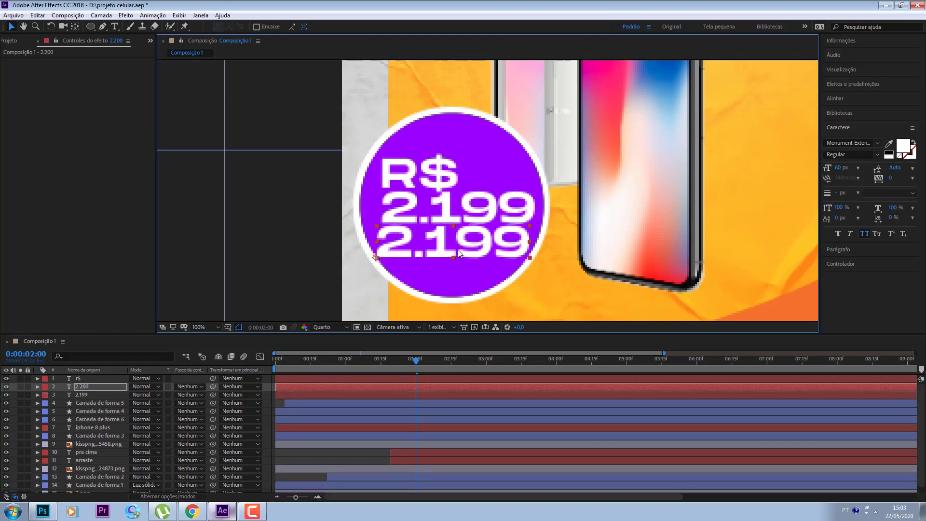
double_click(458, 250)
type("em atp")
key("BackSpace")
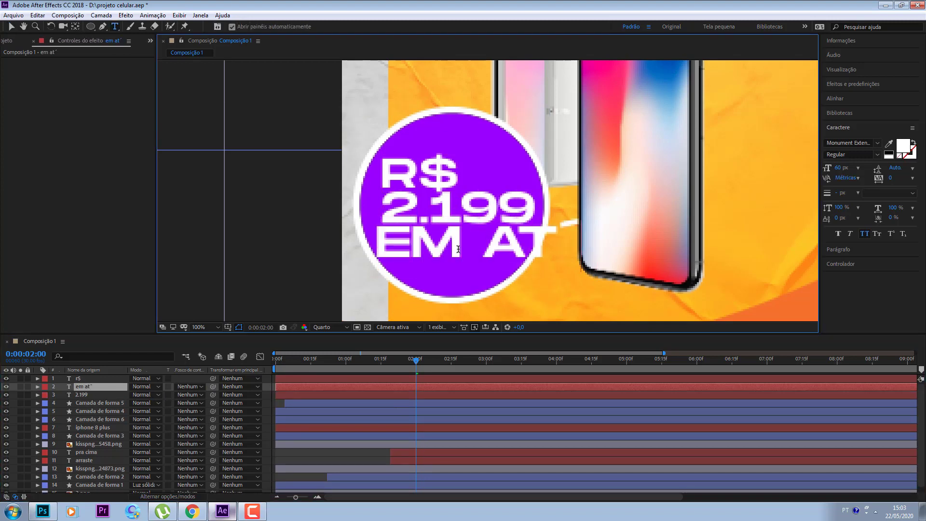
type("é")
key("BackSpace")
type("é 12")
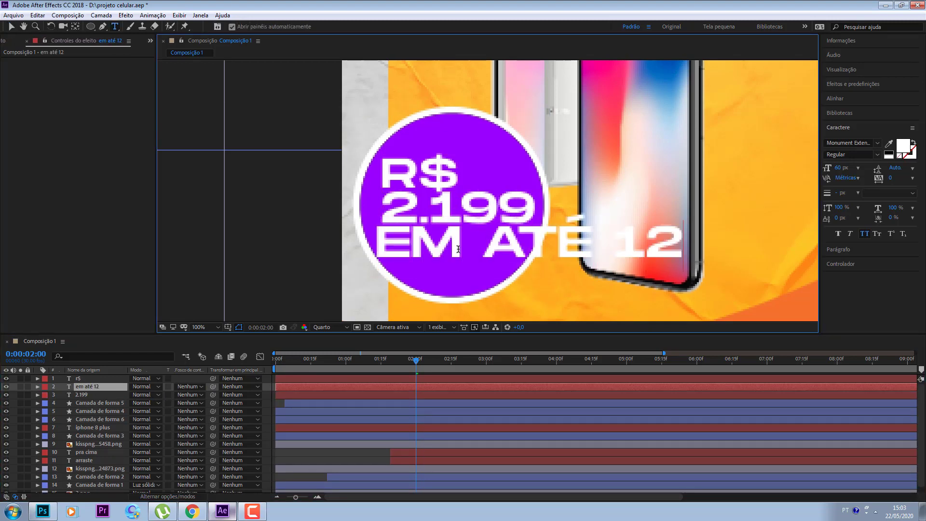
type("x")
left_click(11, 26)
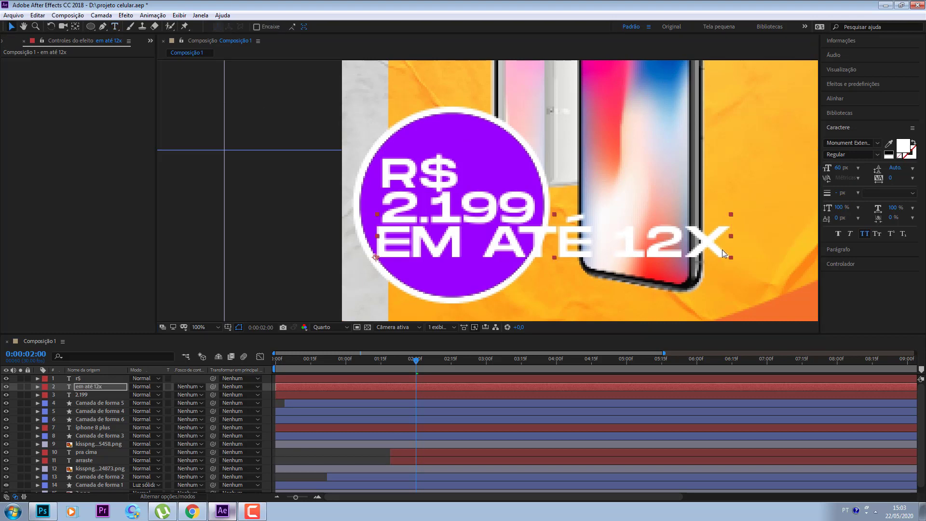
left_click(730, 258)
mouse_move(731, 259)
left_mouse_down()
mouse_move(526, 249)
mouse_move(486, 230)
left_mouse_up()
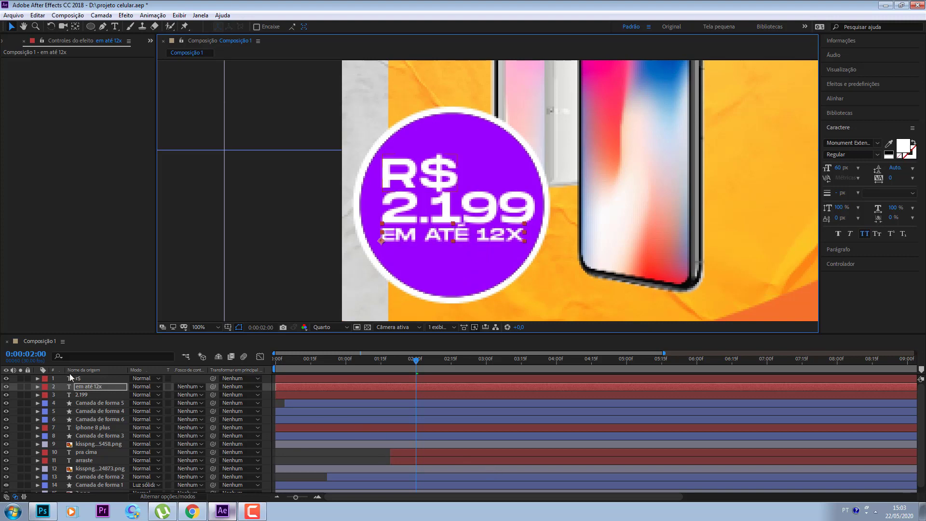
Set the R$, 2.199 and EM ATÉ 12X layers to start at 0:00:02:00, then preview the frames before
left_click(89, 398)
left_click_drag(91, 419, 102, 397)
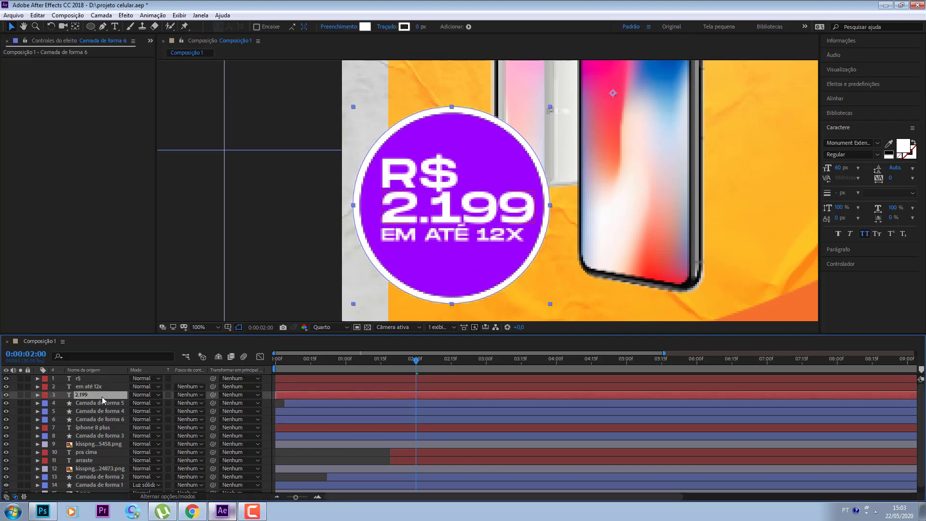
left_click(103, 397)
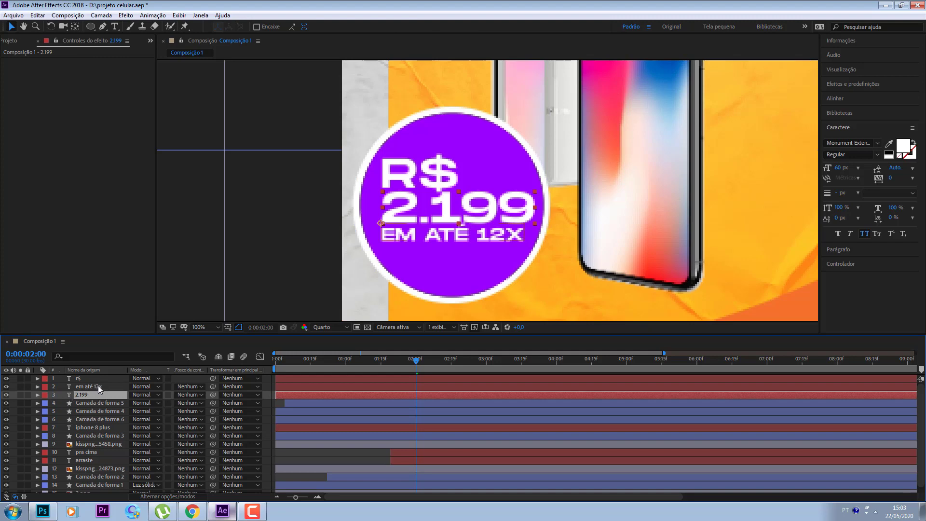
left_click(98, 386, "shift")
left_click(89, 380, "shift")
key("alt+bracketleft")
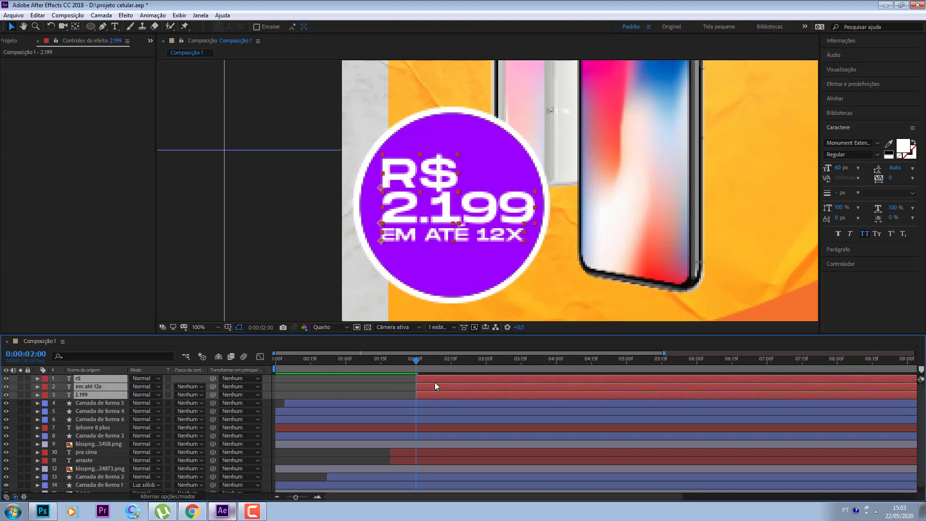
left_click_drag(427, 365, 368, 371)
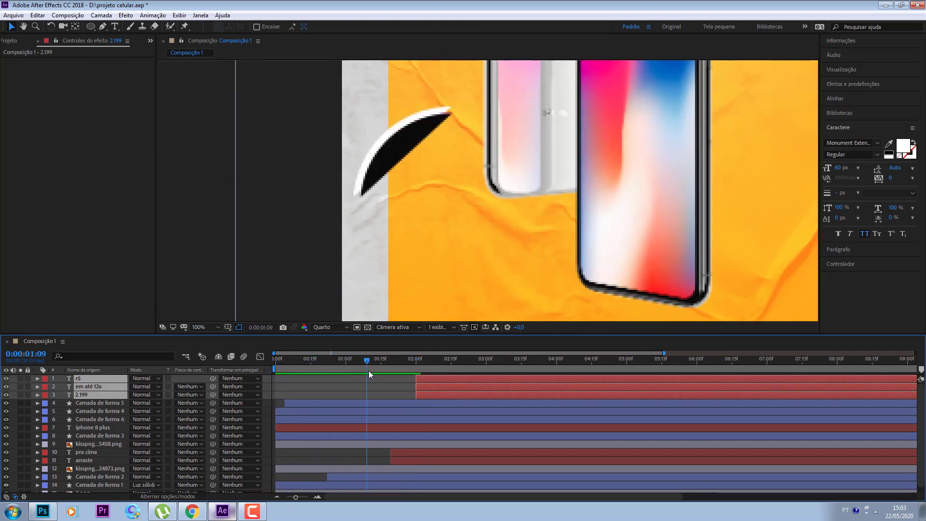
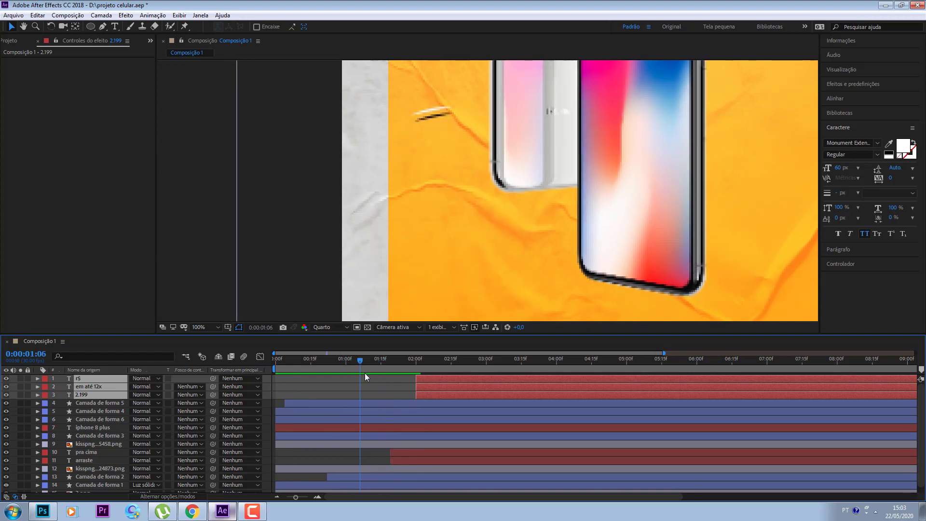
Start the r$ layer slightly earlier and delay the em até 12x layer
mouse_move(365, 372)
left_mouse_down()
mouse_move(381, 375)
mouse_move(336, 378)
mouse_move(398, 384)
left_mouse_up()
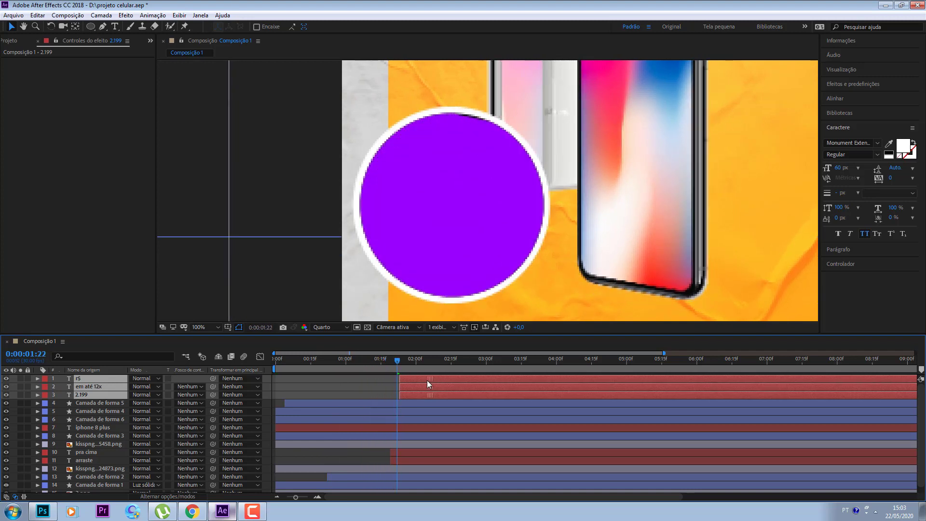
left_click(376, 384)
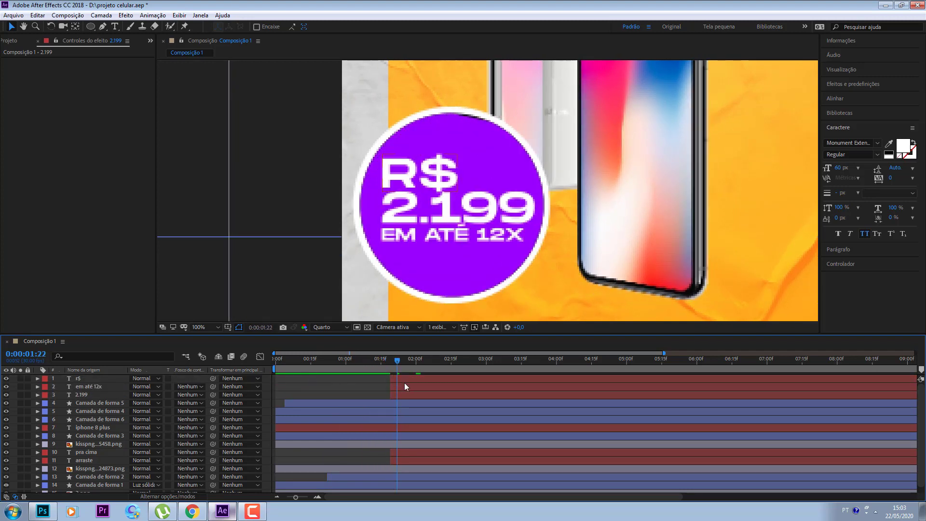
mouse_move(405, 378)
left_mouse_down()
mouse_move(394, 378)
mouse_move(414, 387)
left_mouse_up()
left_click(413, 392)
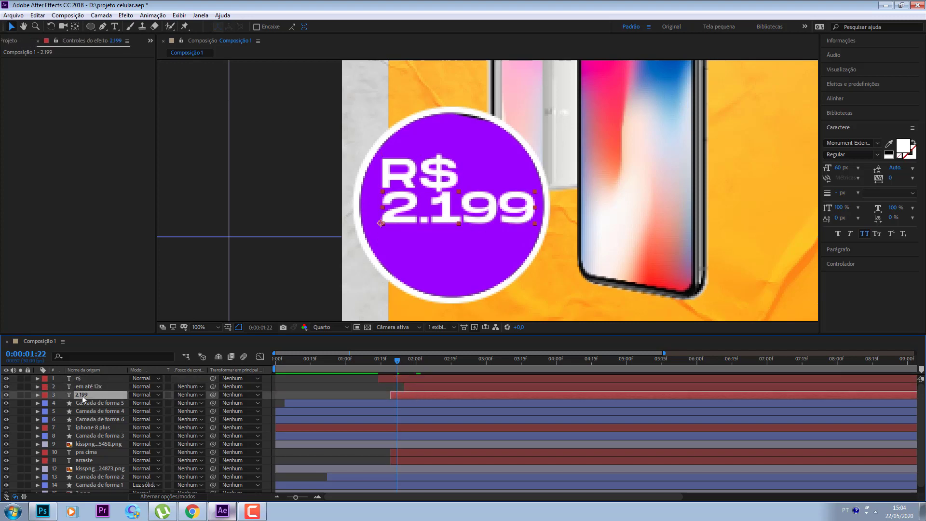
Set a full-size 142.8% Scale keyframe on the r$ layer
left_click(91, 381)
left_click(37, 378)
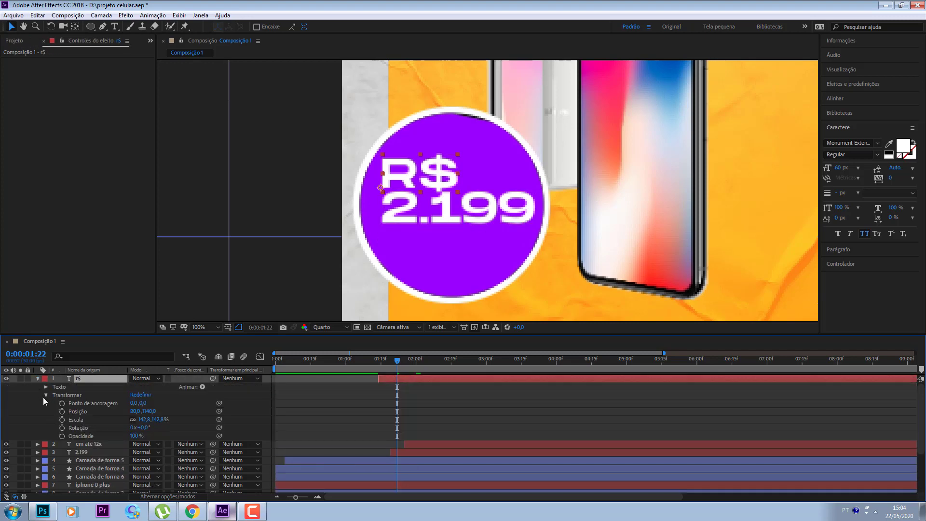
left_click(83, 418)
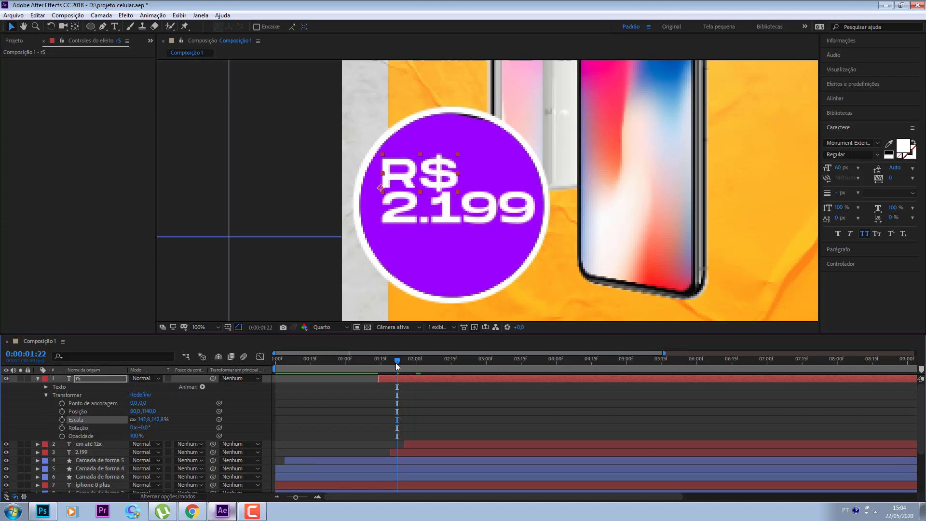
mouse_move(378, 379)
left_mouse_down()
mouse_move(366, 378)
mouse_move(376, 363)
left_mouse_up()
left_click(61, 419)
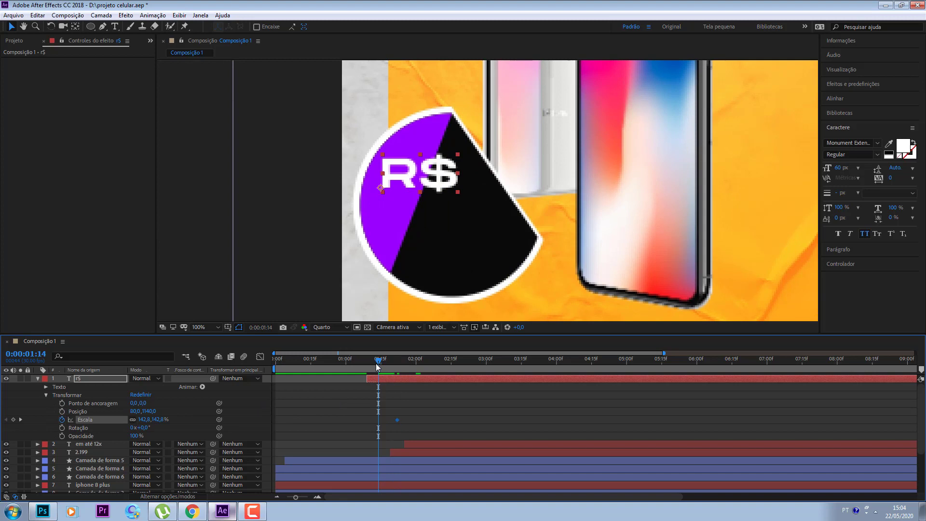
Center the R$ anchor point with Pan Behind and add a 0% starting Scale keyframe
left_click(76, 26)
left_click_drag(386, 183, 392, 184)
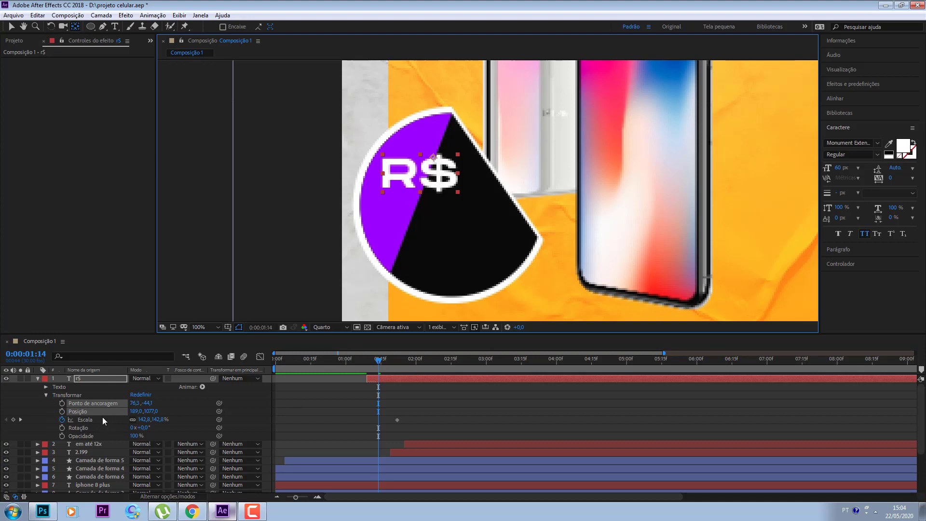
left_click(84, 420)
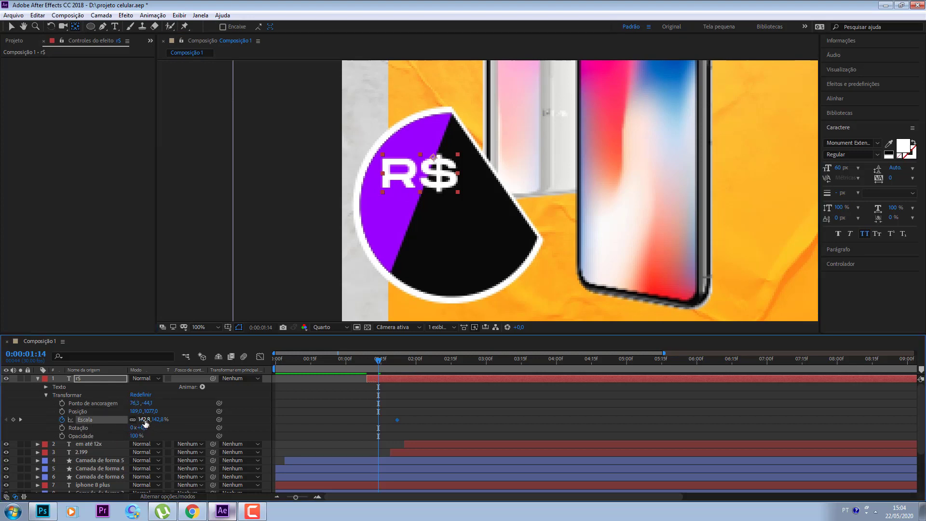
type("64")
key("Return")
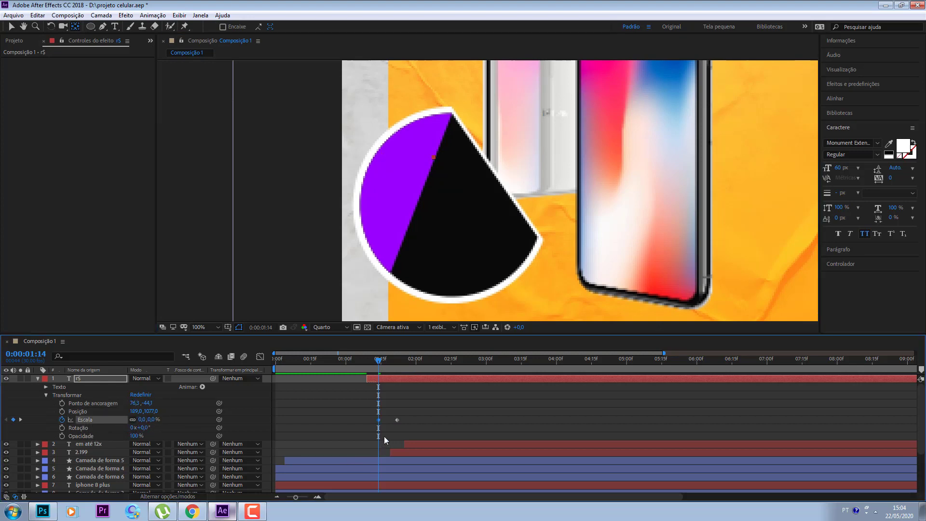
left_click_drag(371, 419, 368, 419)
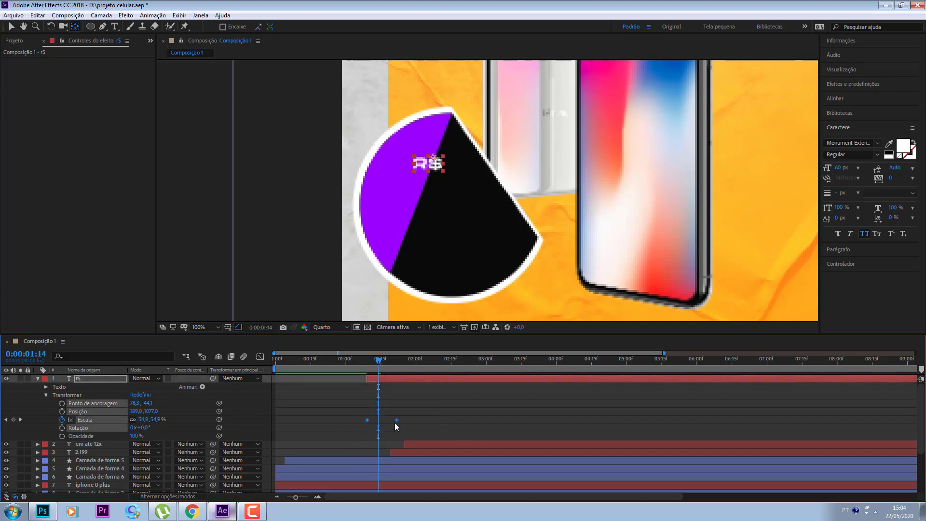
Apply Easy Ease to the r$ Scale keyframes and preview the pop-in
right_click(397, 420)
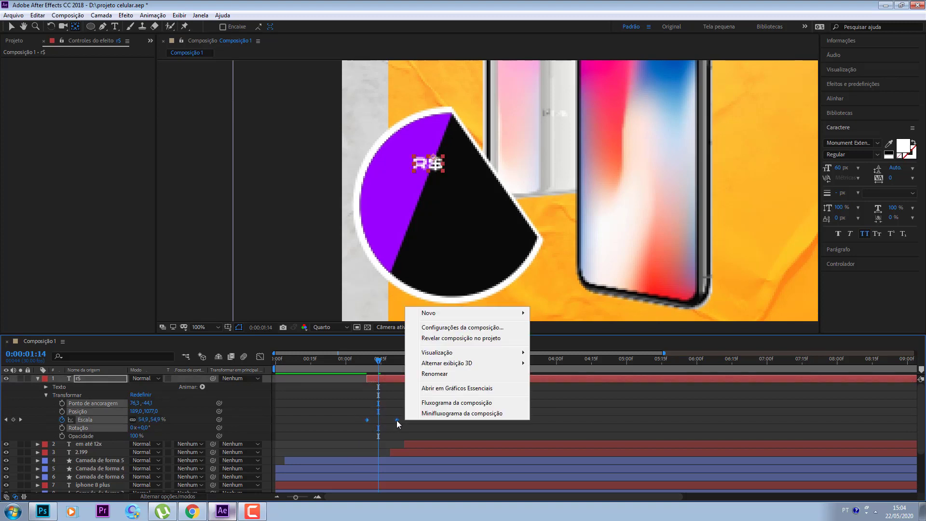
left_click(554, 414)
left_click(371, 361)
key("space")
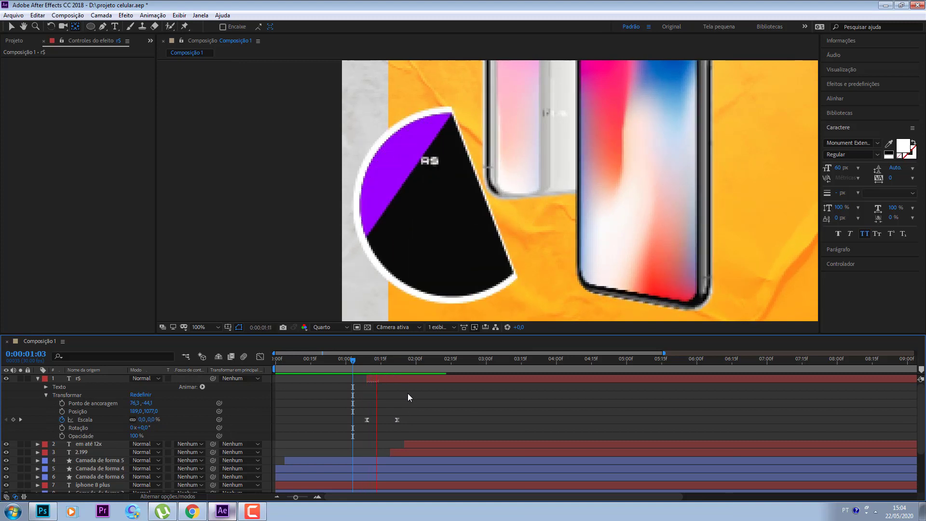
left_click_drag(373, 363, 411, 370)
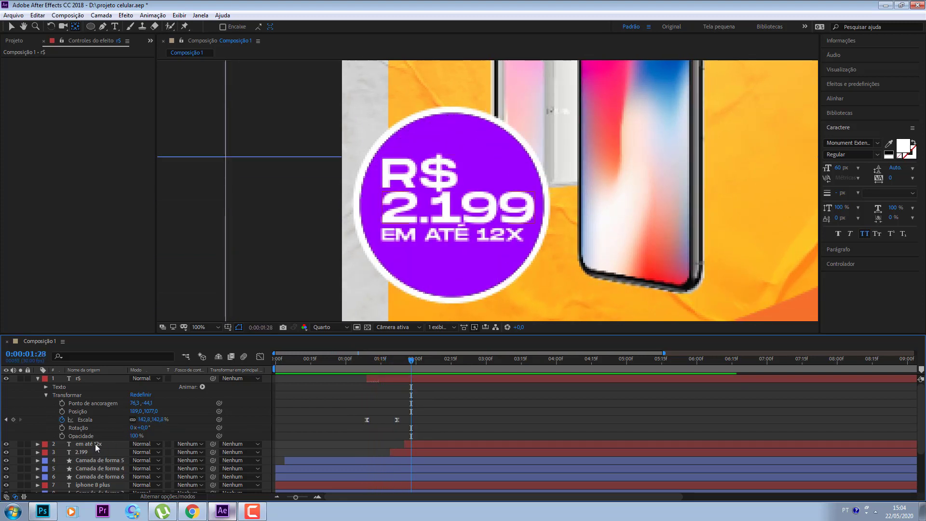
Move the 2.199 end Position keyframe later and start the price off to the left at -340
left_click(32, 452)
left_click(37, 452)
scroll(47, 468, "down", 2)
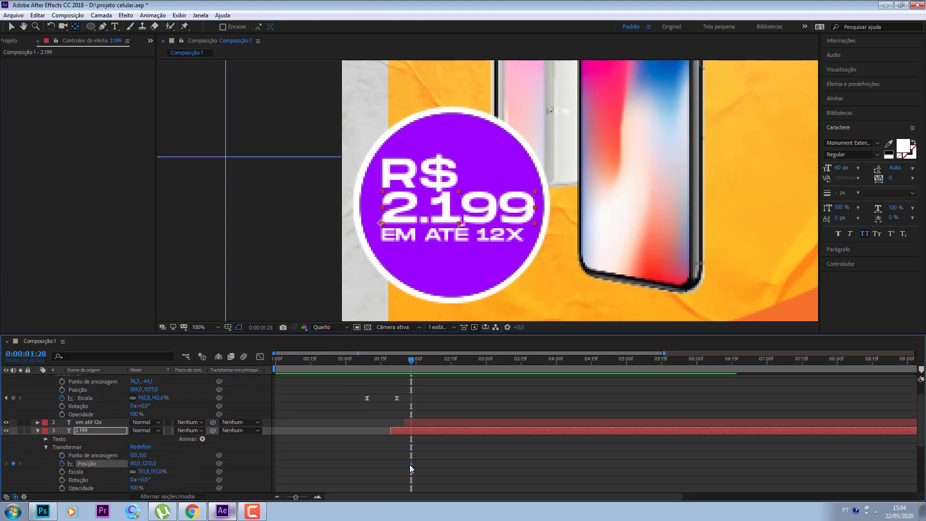
left_click_drag(411, 466, 437, 465)
left_click(402, 365)
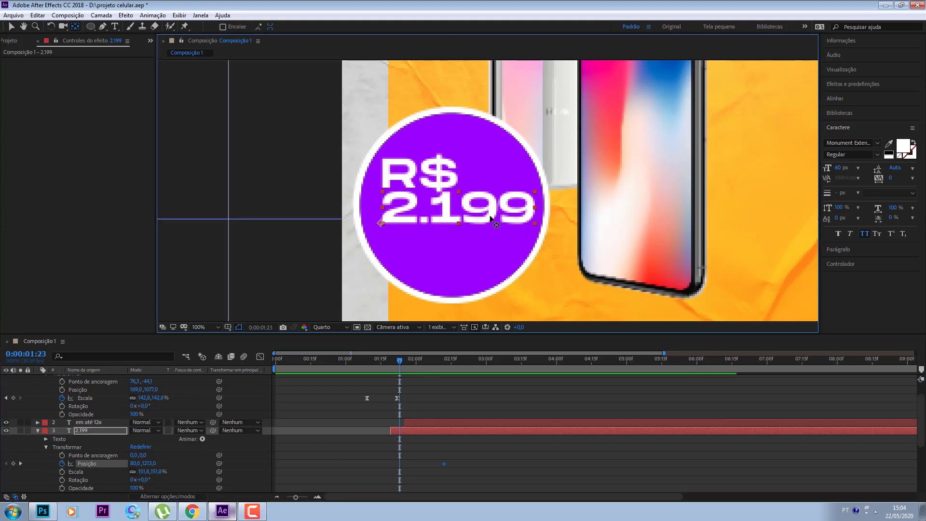
left_click(10, 28)
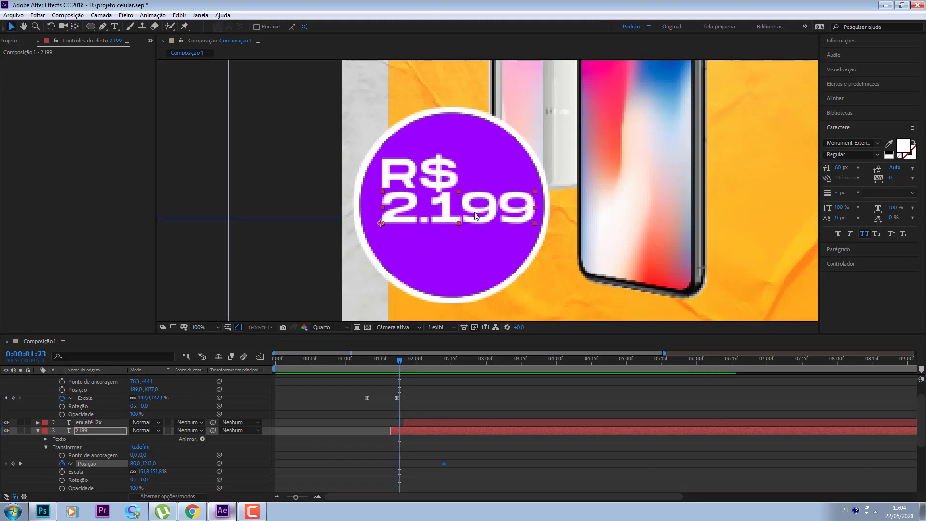
left_click_drag(464, 214, 261, 216)
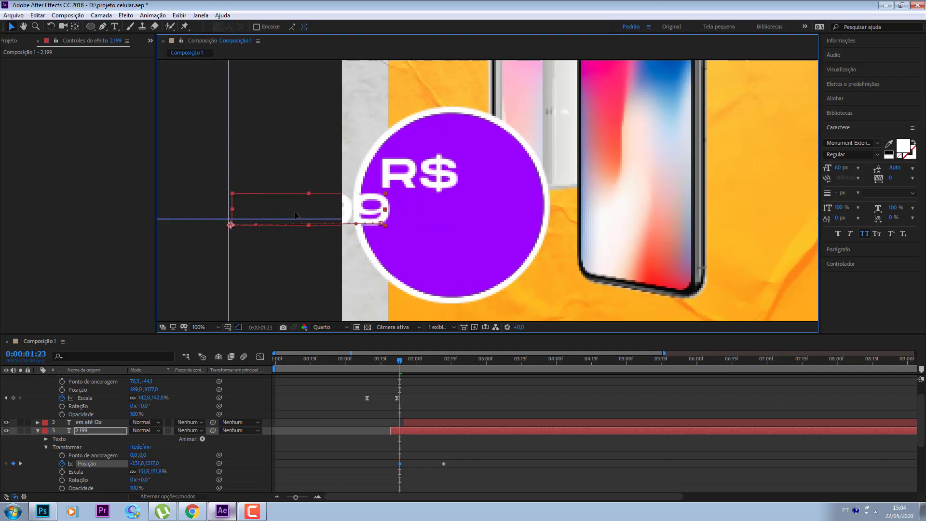
Apply Easy Ease to the 2.199 Position keyframes
left_click_drag(475, 452, 381, 482)
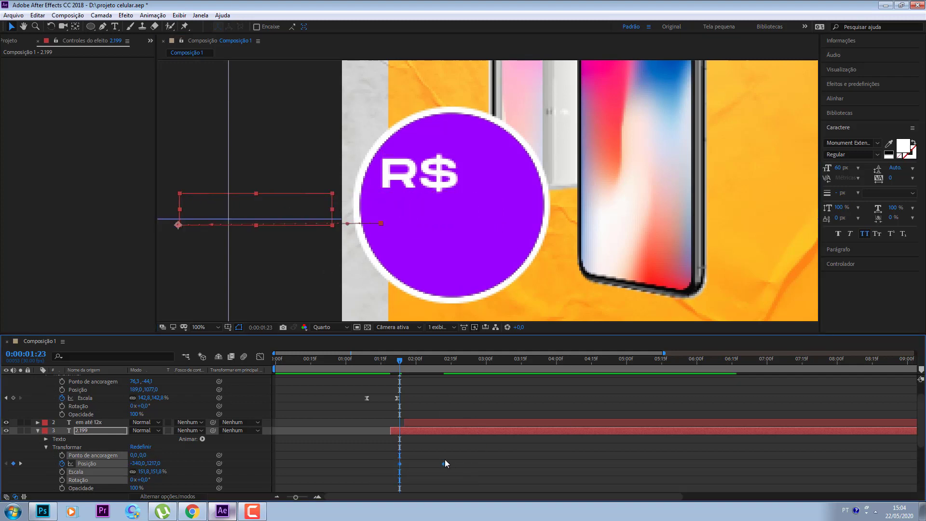
right_click(444, 459)
right_click(444, 464)
mouse_move(531, 505)
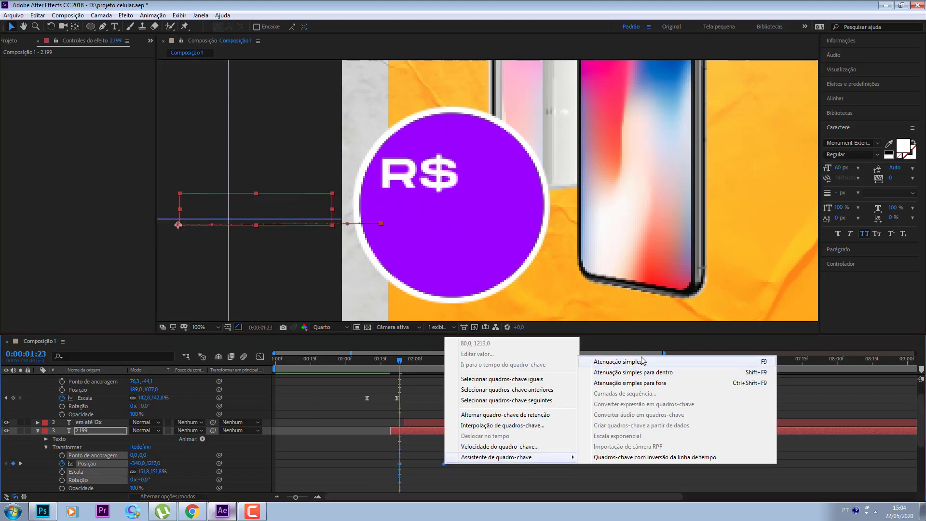
left_click(641, 360)
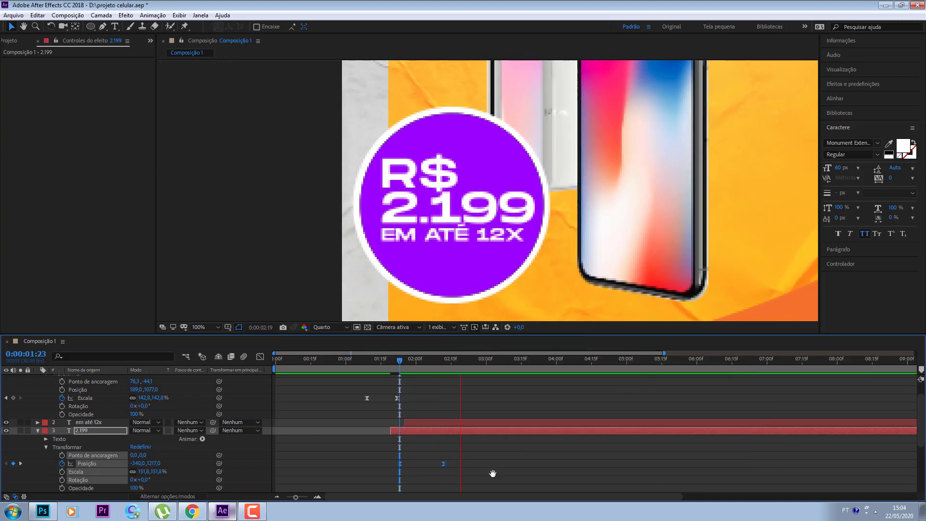
key("space")
Raise the easing influence in the speed graph, preview, and push the ending keyframe later
left_click(261, 357)
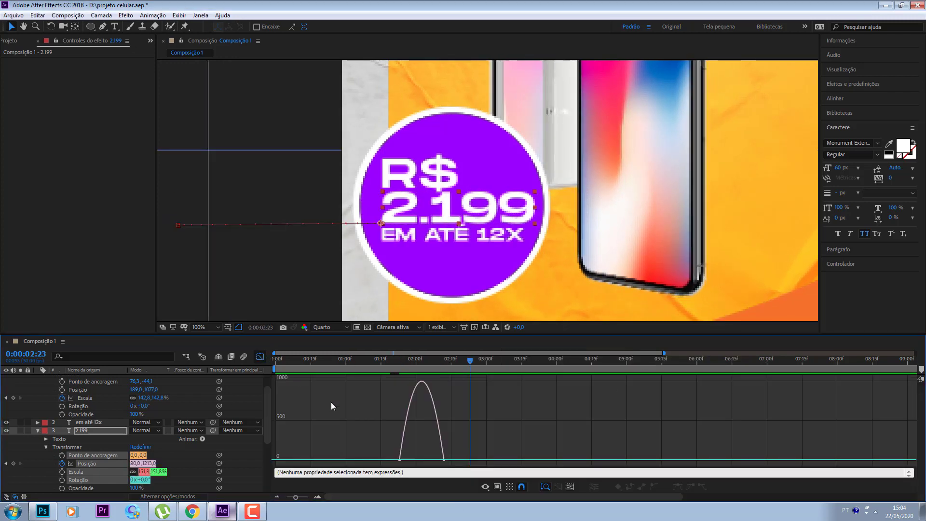
left_click_drag(477, 439, 378, 461)
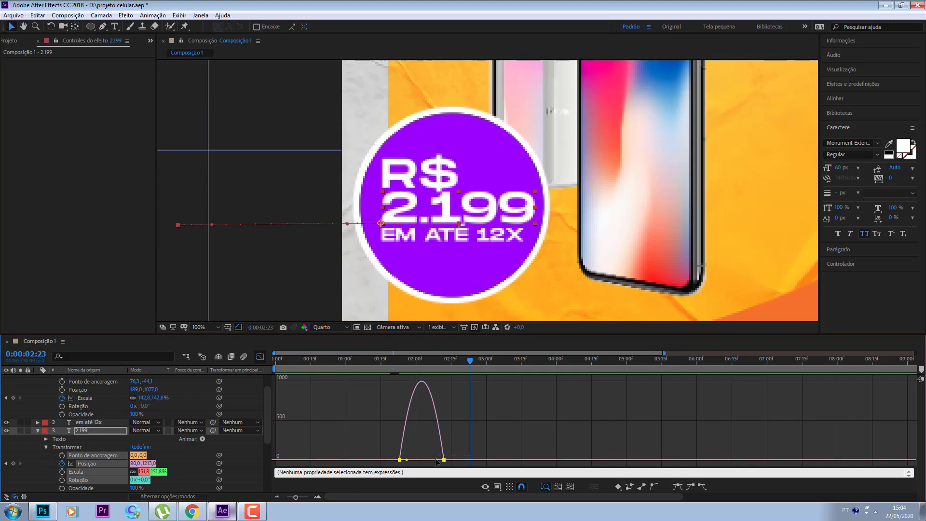
left_click_drag(436, 459, 422, 460)
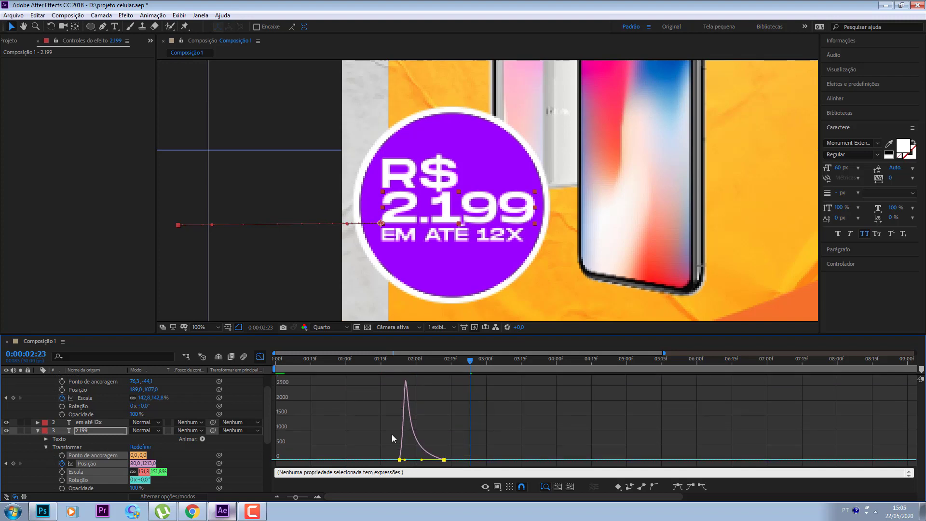
left_click(261, 357)
key("space")
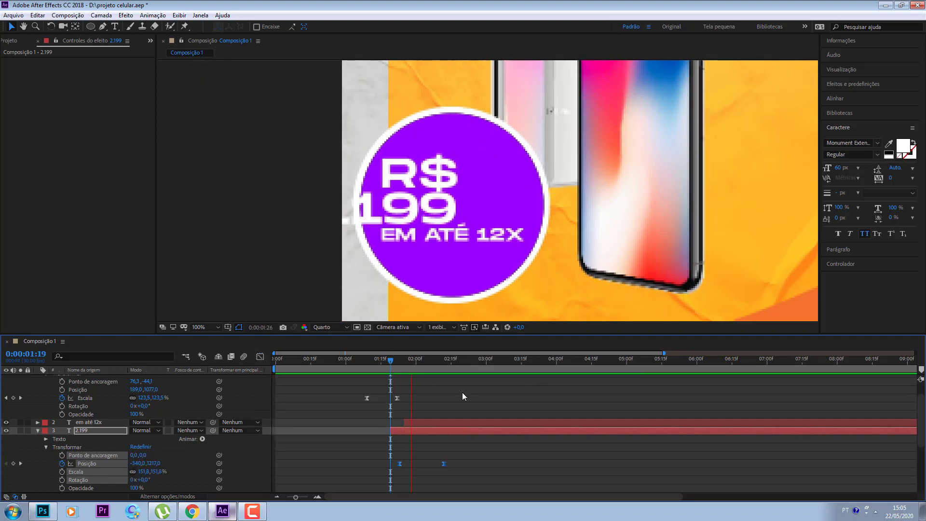
left_click(368, 372)
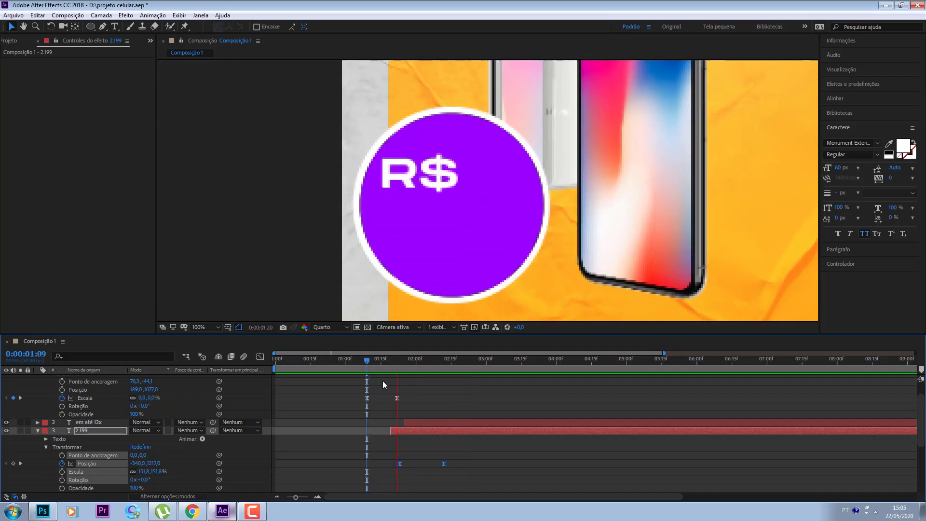
left_click_drag(443, 463, 475, 463)
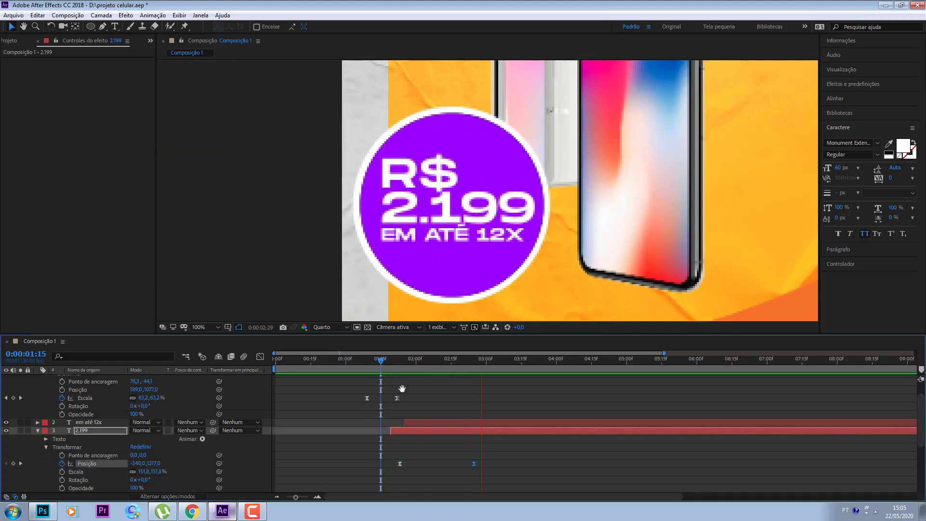
Keyframe em até 12x Opacity from 0% at 2:05 up to full at 3:01
left_click(435, 423)
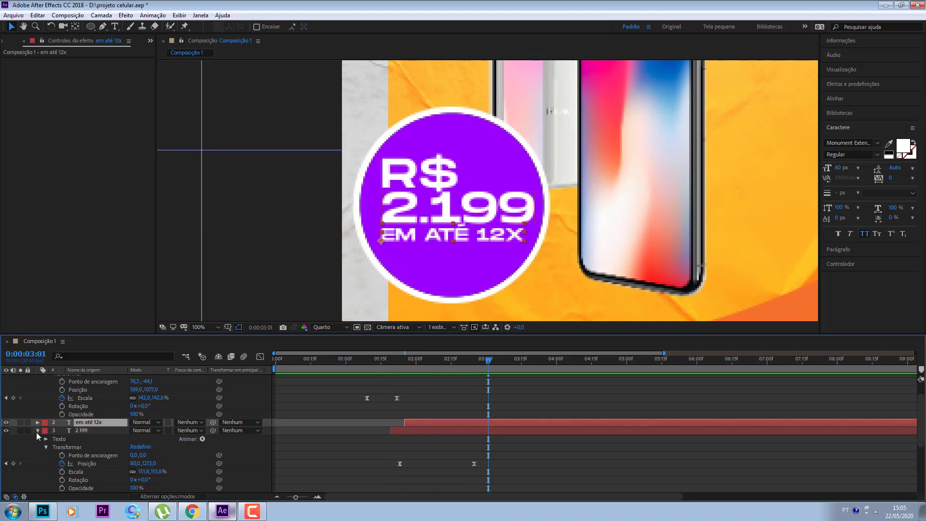
left_click(38, 430)
left_click(38, 423)
left_click(46, 438)
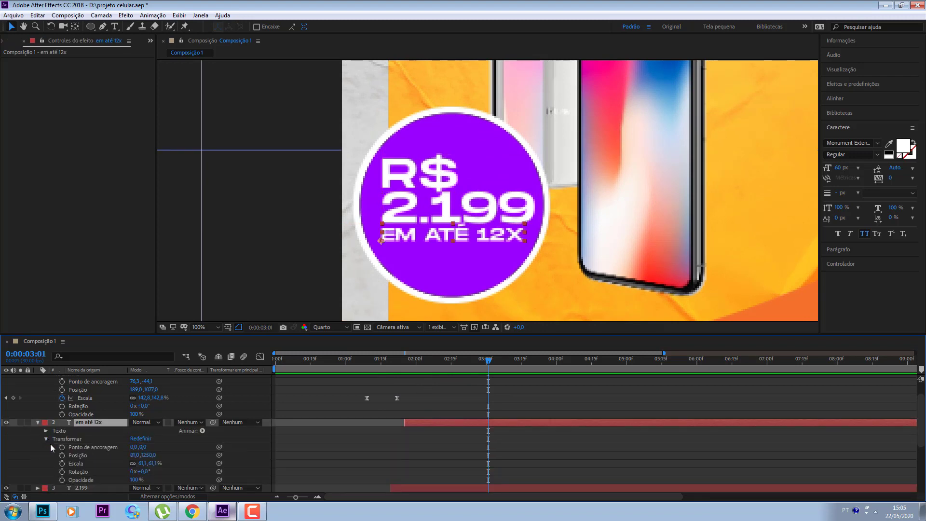
left_click(61, 479)
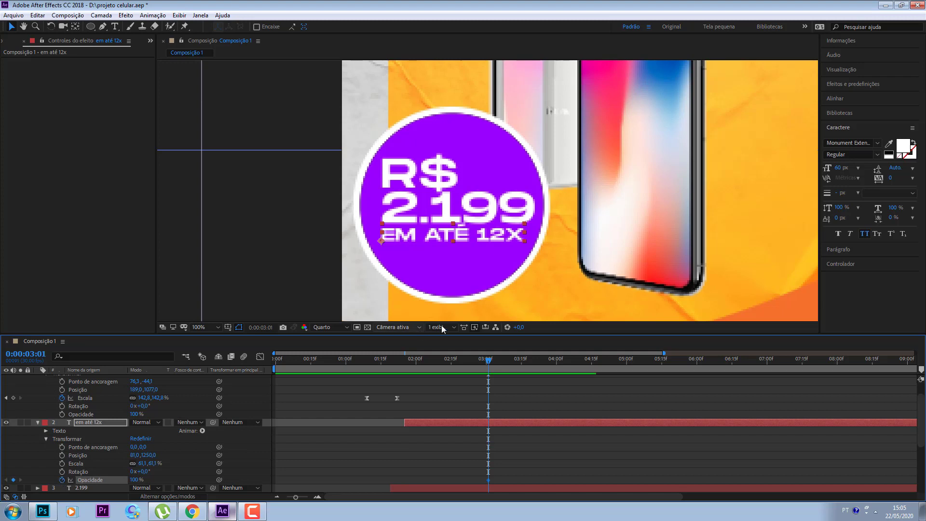
key("Page_Up")
key("Page_Up")
key("Page_Up")
left_click_drag(448, 368, 430, 371)
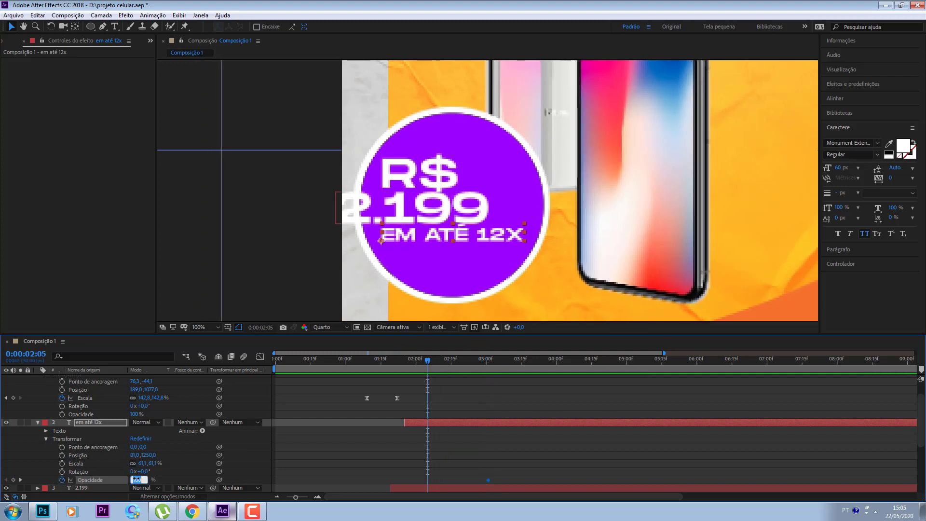
type("0")
key("Return")
Apply Easy Ease In to the opacity keyframes and preview the fade-in
left_click_drag(567, 471, 430, 483)
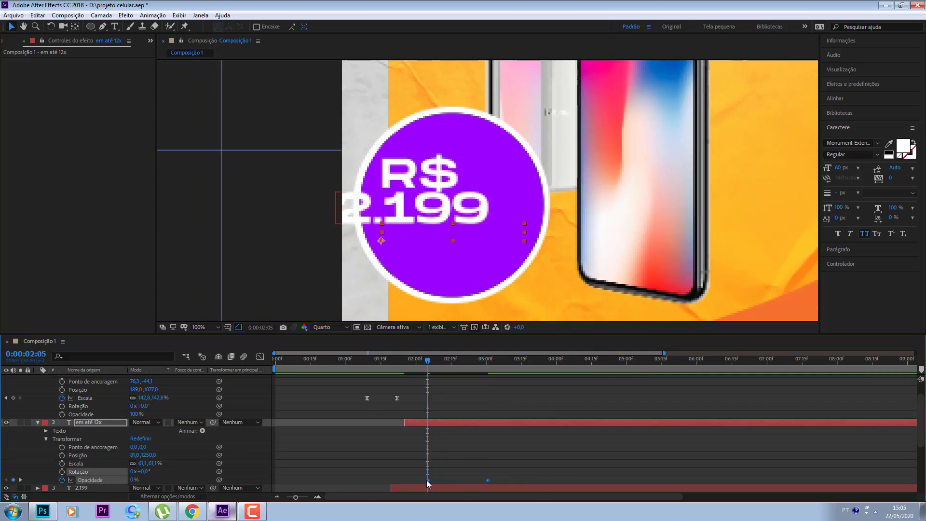
right_click(427, 479)
mouse_move(504, 472)
left_click(618, 391)
key("space")
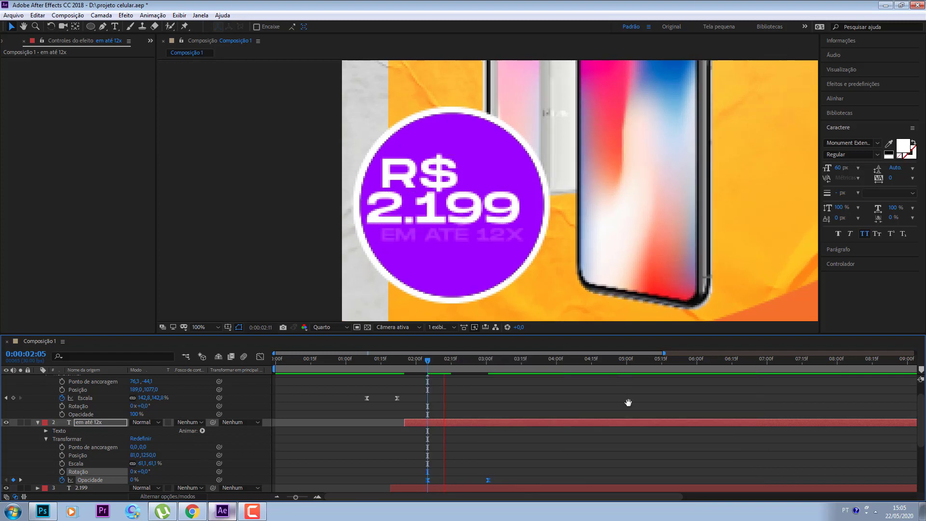
scroll(36, 392, "up", 1)
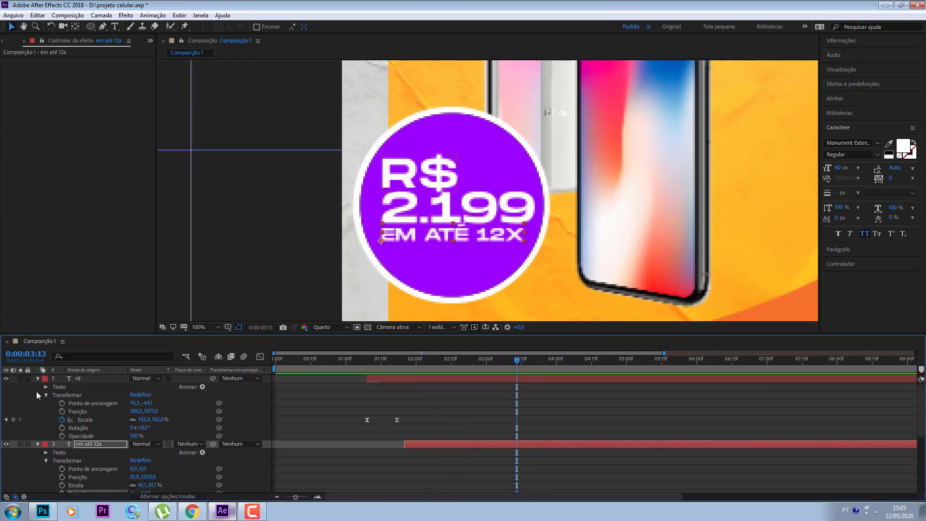
left_click(37, 379)
Collapse the em até 12x properties and preview the animation up to 2:16
left_click(37, 386)
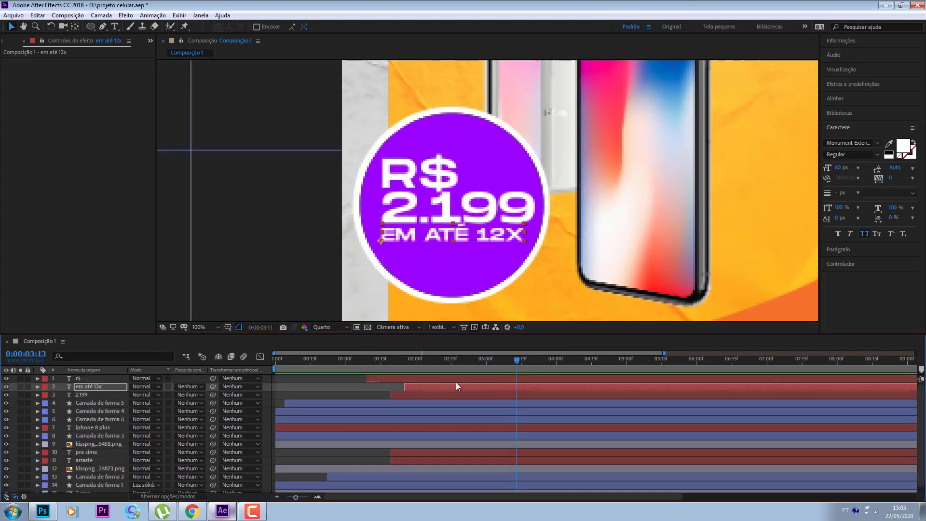
scroll(540, 114, "down", 4)
scroll(661, 224, "down", 2)
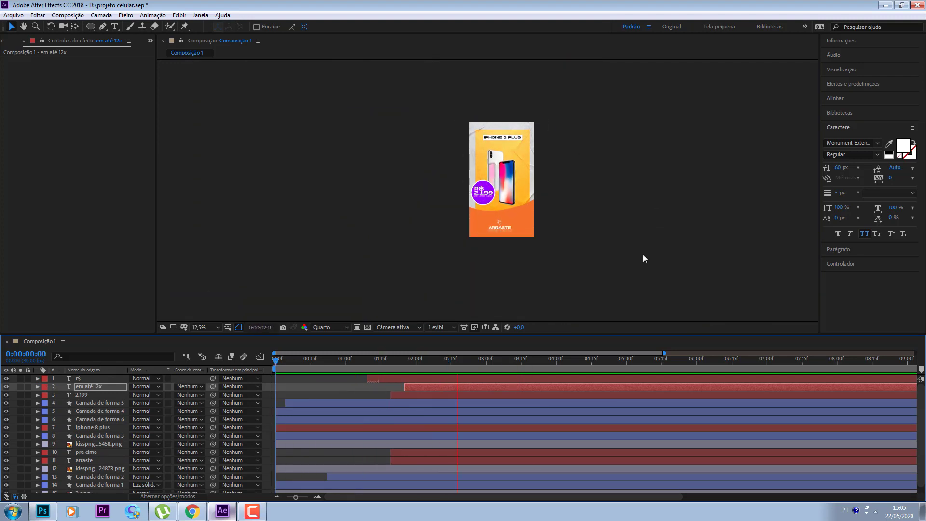
key("space")
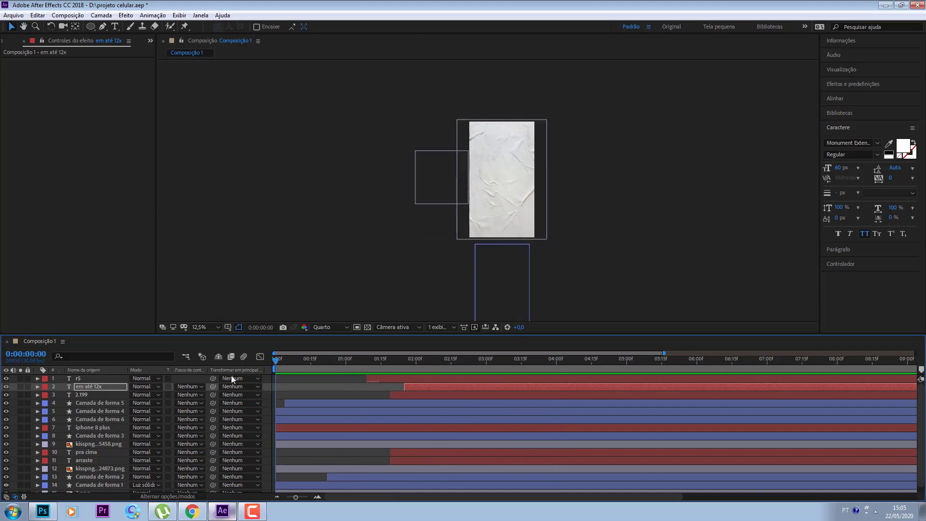
key("space")
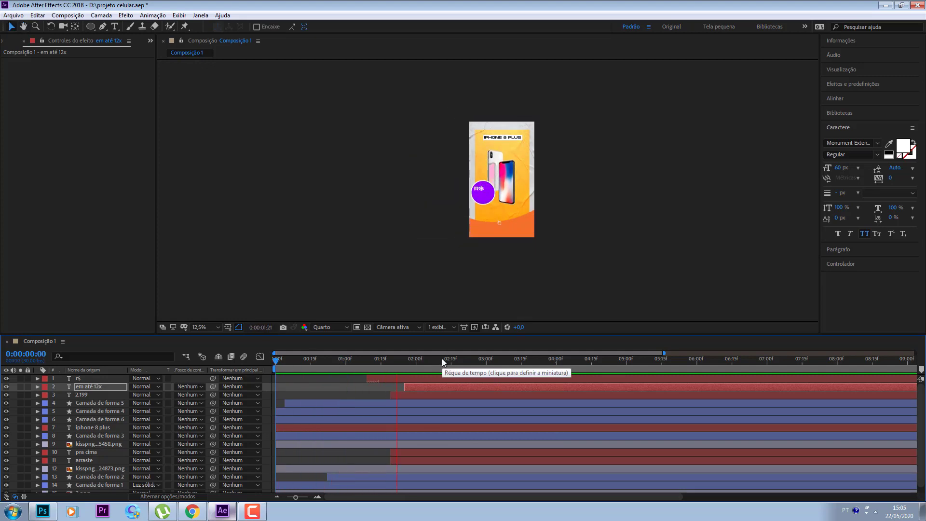
key("space")
Select layers 1–6 and shift their bars about one second later, then replay
left_click(103, 418)
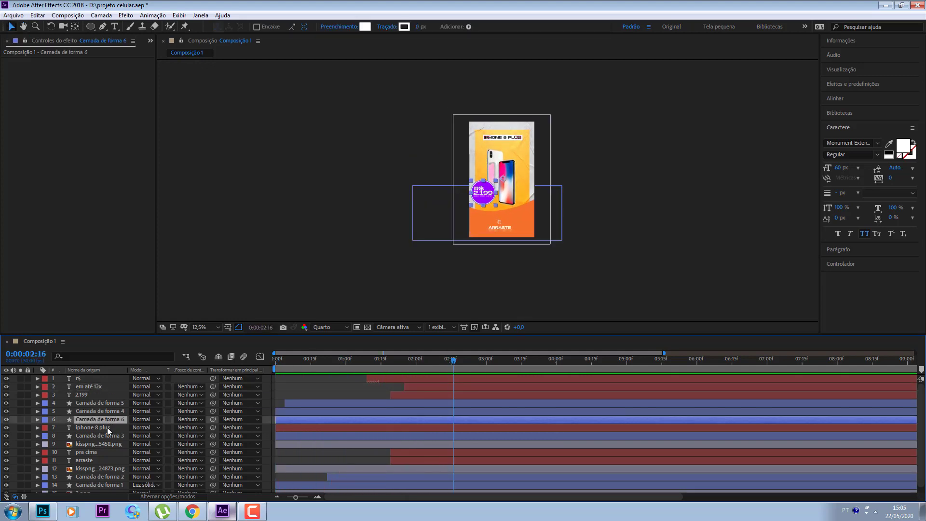
left_click(105, 434)
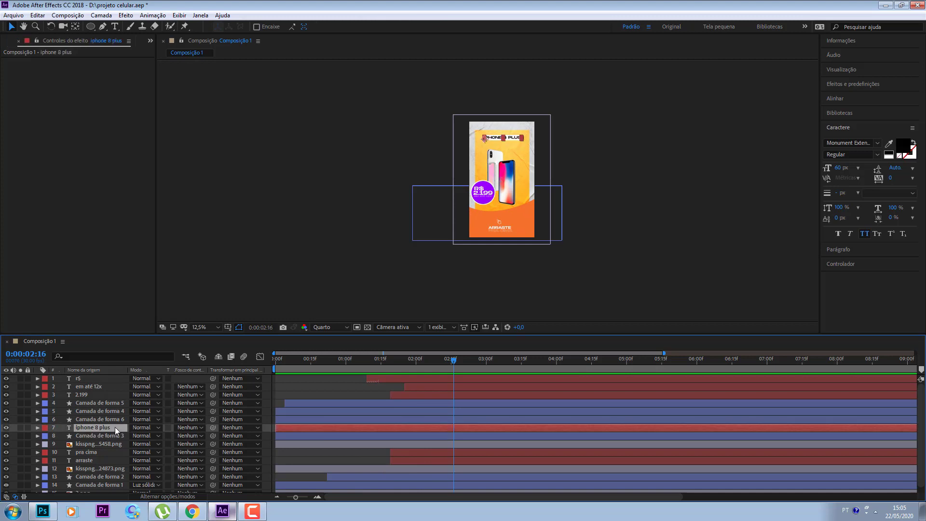
left_click(106, 418)
left_click(97, 381, "shift")
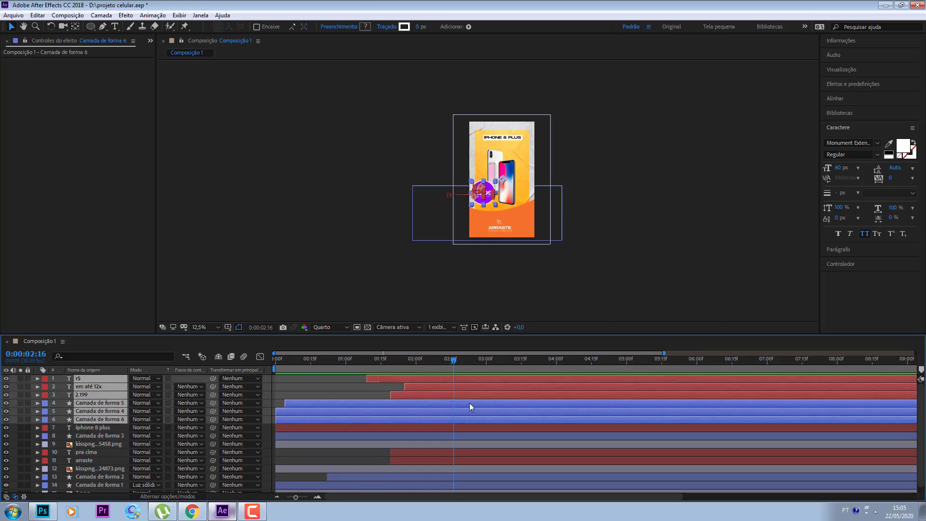
left_click_drag(418, 422, 486, 422)
key("Home")
key("space")
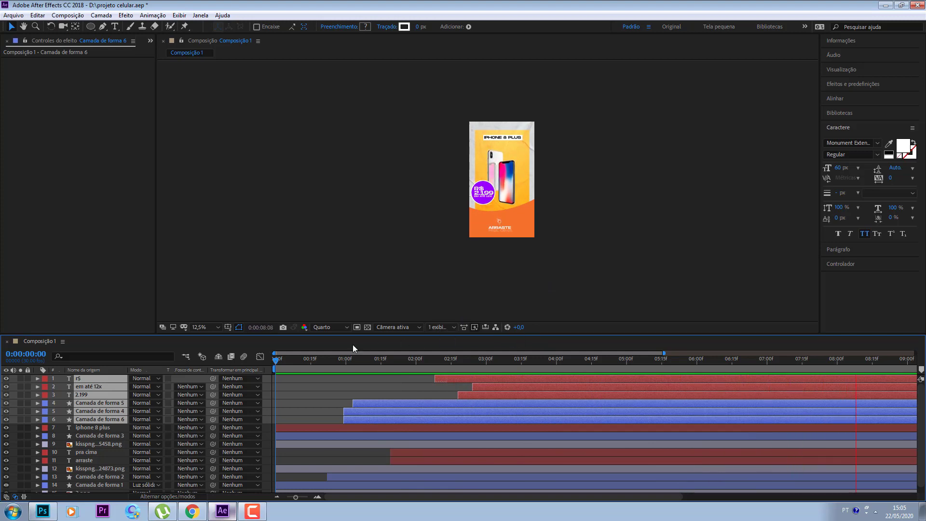
Stop the preview at 3:11, zoom the viewer to 25%, and select Camada de forma 2
key("space")
key("space")
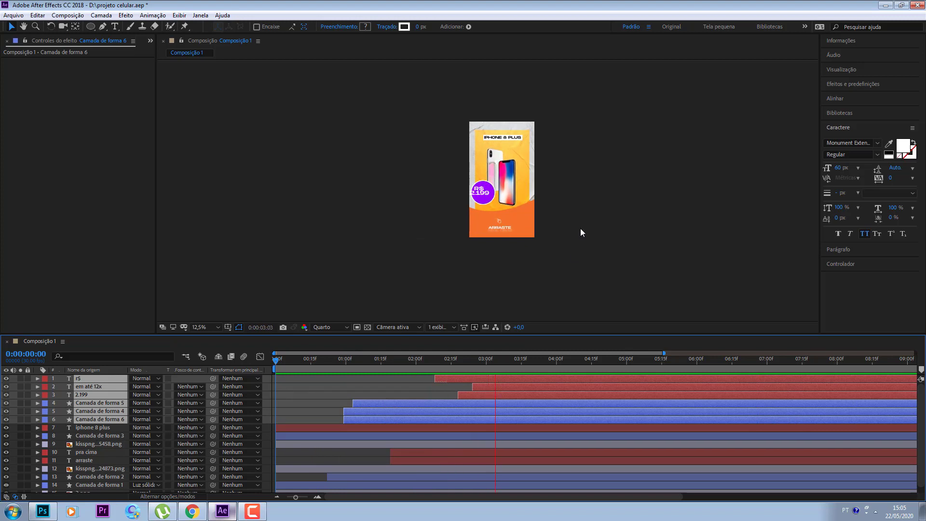
key("space")
key("period")
scroll(139, 453, "down", 1)
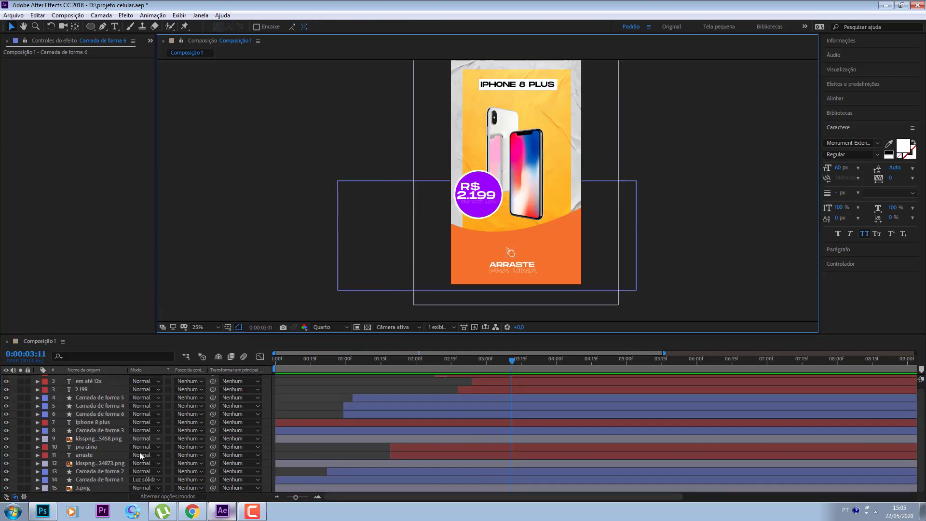
left_click(103, 471)
scroll(95, 419, "up", 1)
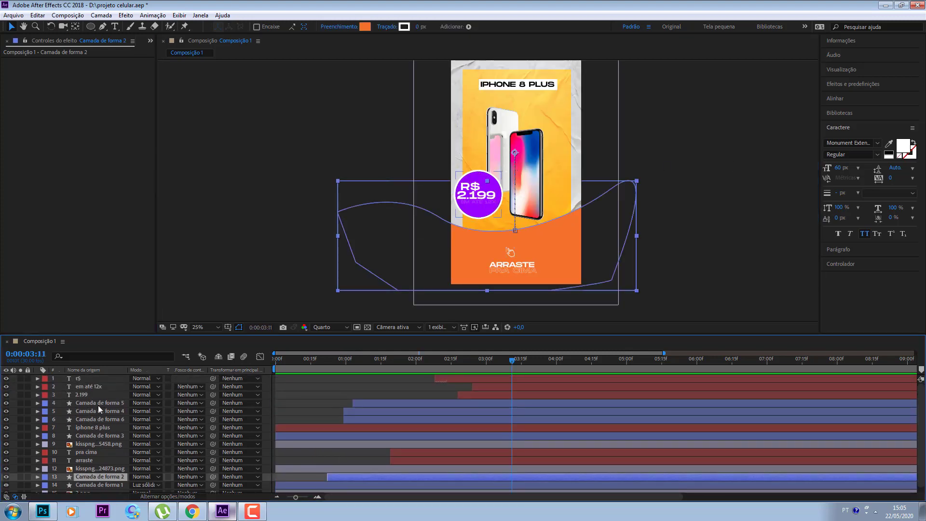
Duplicate the iphone 8 plus text layer and move the copy lower in the stack
scroll(97, 409, "down", 1)
left_click(99, 422)
key("ctrl+d")
mouse_move(100, 424)
left_mouse_down()
mouse_move(89, 509)
mouse_move(92, 485)
left_mouse_up()
At 0:00:00:25, move the top white rectangle down onto the IPHONE 8 PLUS title
left_click(334, 359)
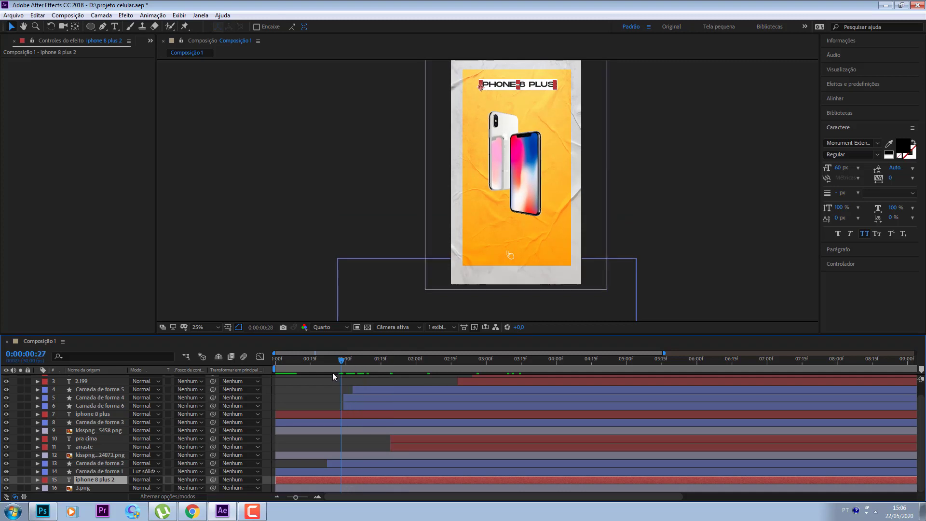
left_click(543, 75)
left_click_drag(543, 75, 544, 92)
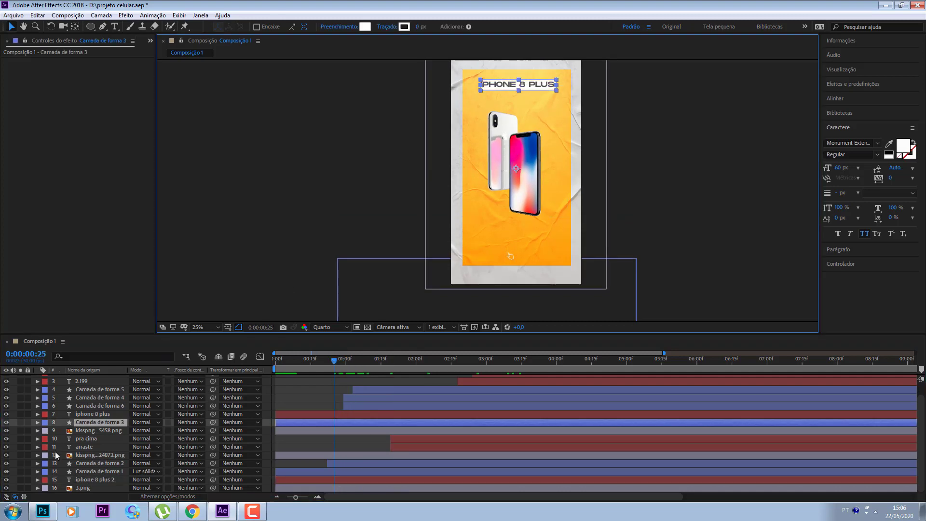
Set the iphone 8 plus 2 title's font size to 150 px
left_click(98, 480)
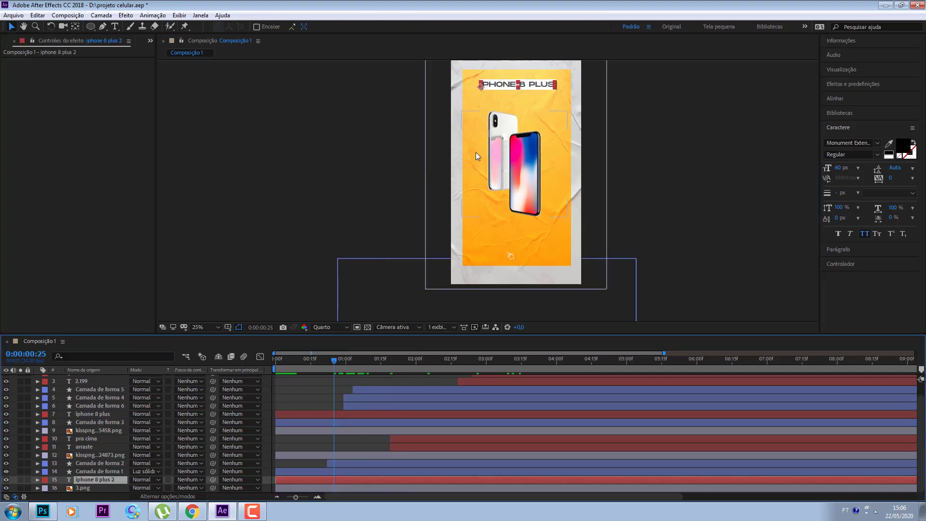
left_click(37, 480)
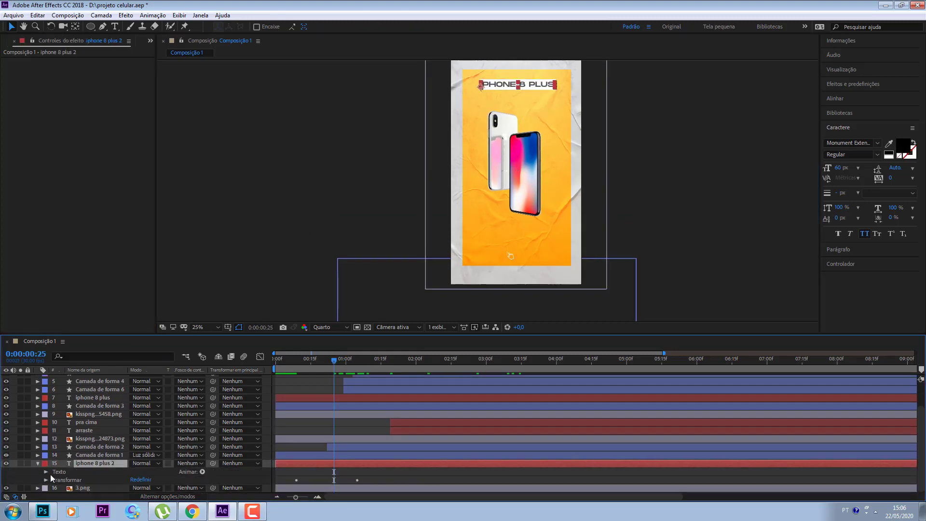
left_click(838, 168)
type("100")
key("Return")
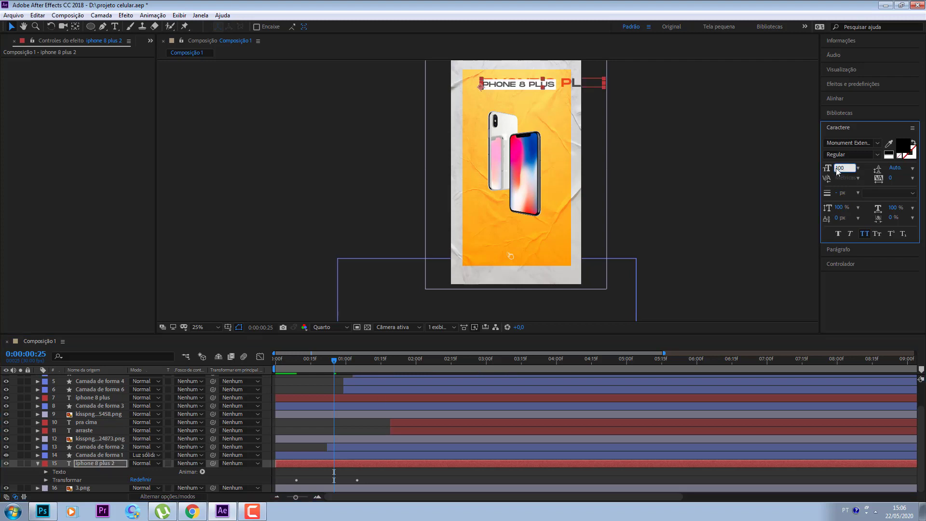
key("BackSpace")
key("Return")
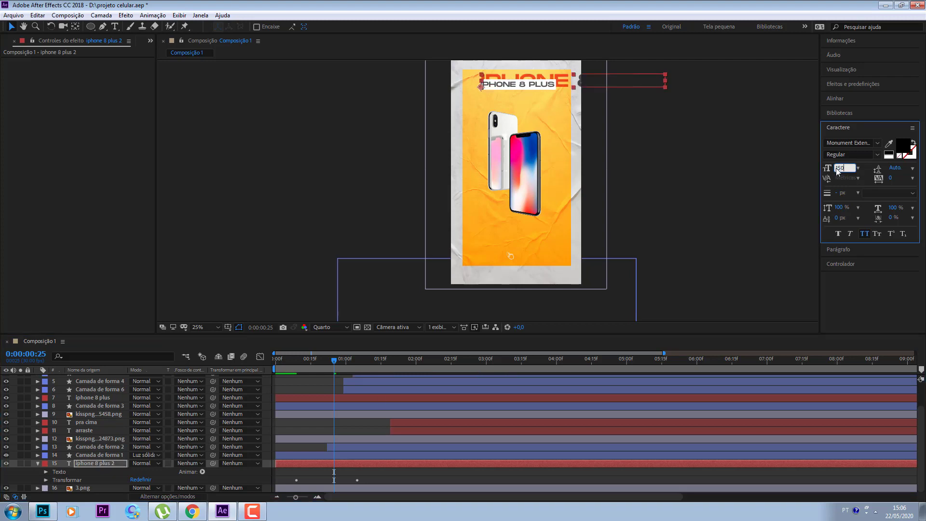
Adjust the iphone 8 plus 2 Position values to place the big title near the top
left_click(46, 480)
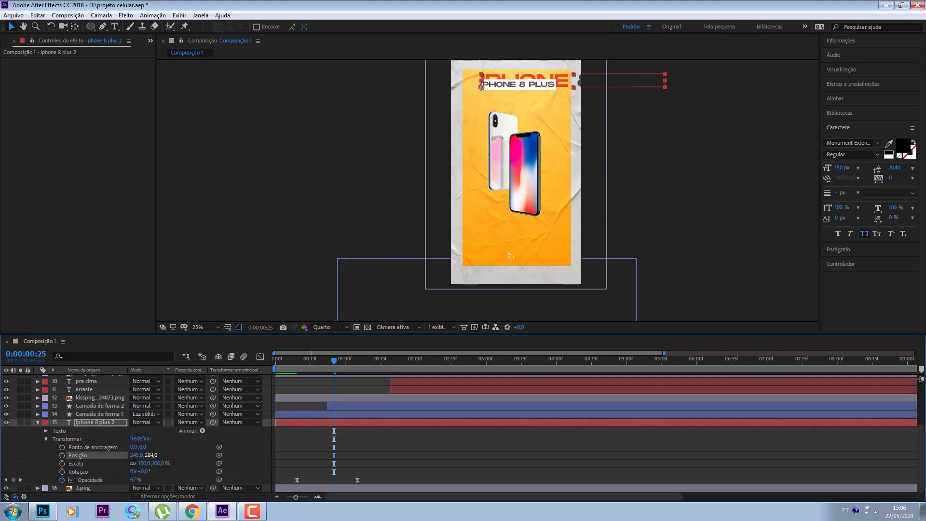
mouse_move(151, 455)
left_mouse_down()
mouse_move(162, 459)
mouse_move(20, 464)
left_mouse_up()
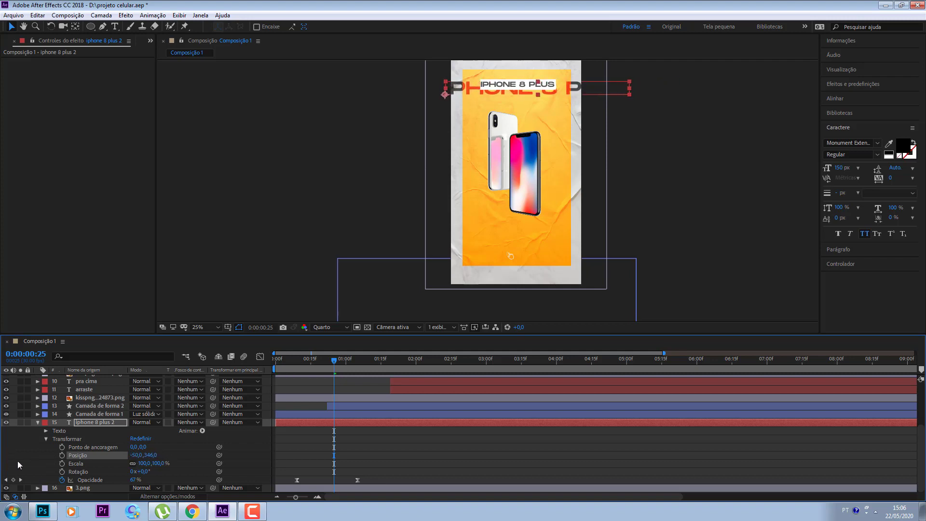
left_click_drag(150, 455, 38, 466)
scroll(533, 165, "down", 1)
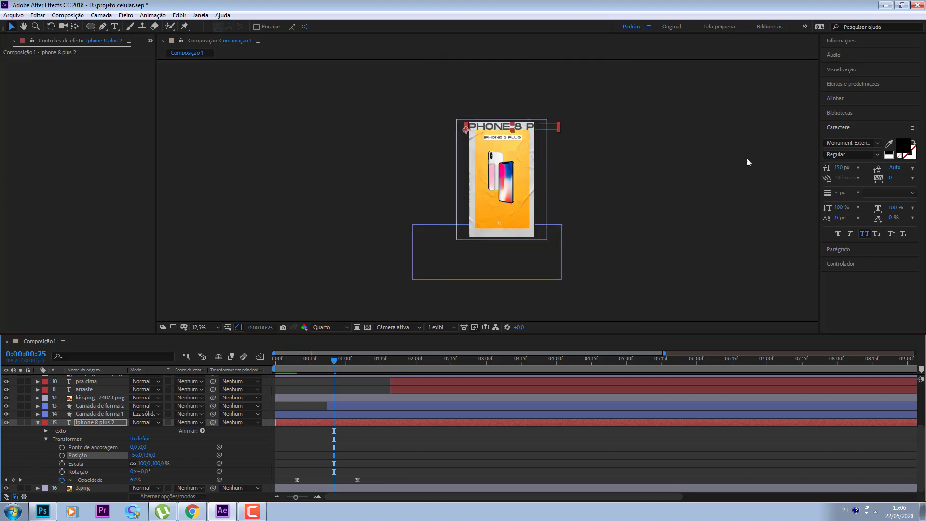
key("Left")
left_click(90, 465)
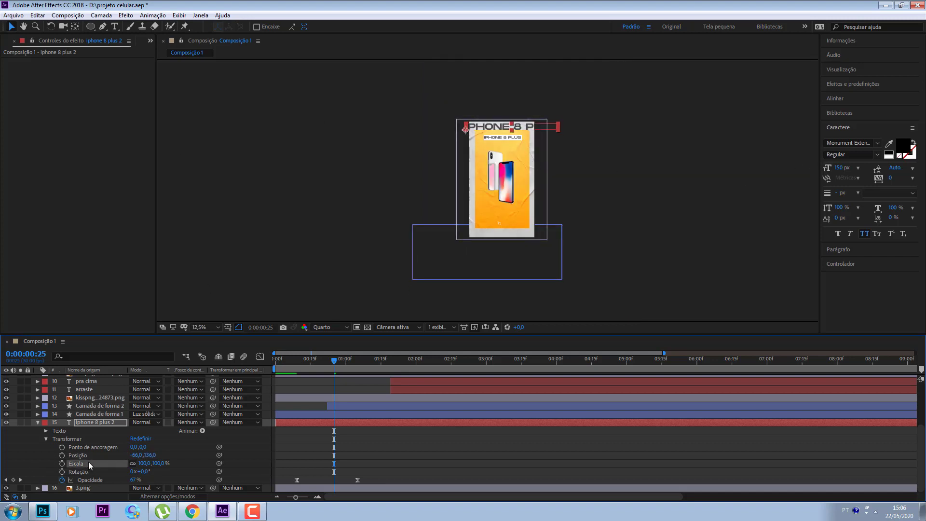
key("Up")
scroll(552, 83, "up", 2)
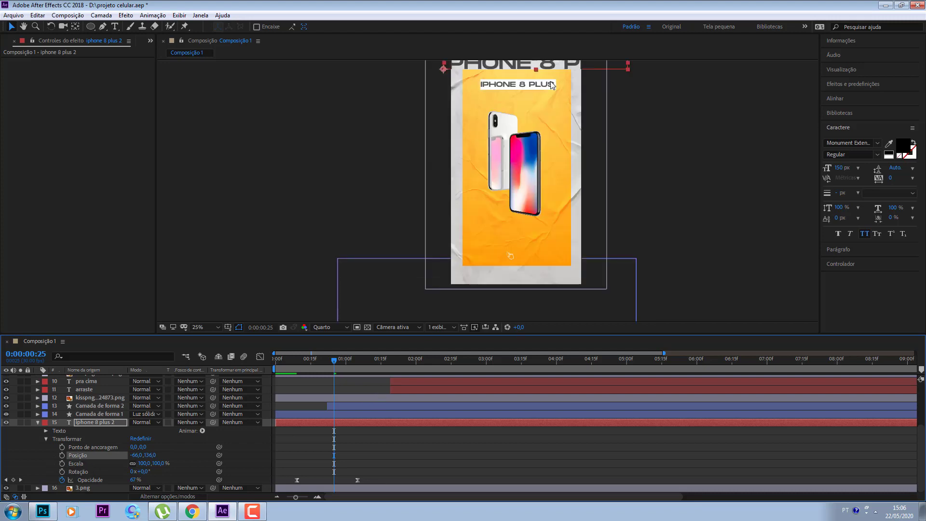
scroll(527, 175, "up", 2)
scroll(528, 175, "up", 3)
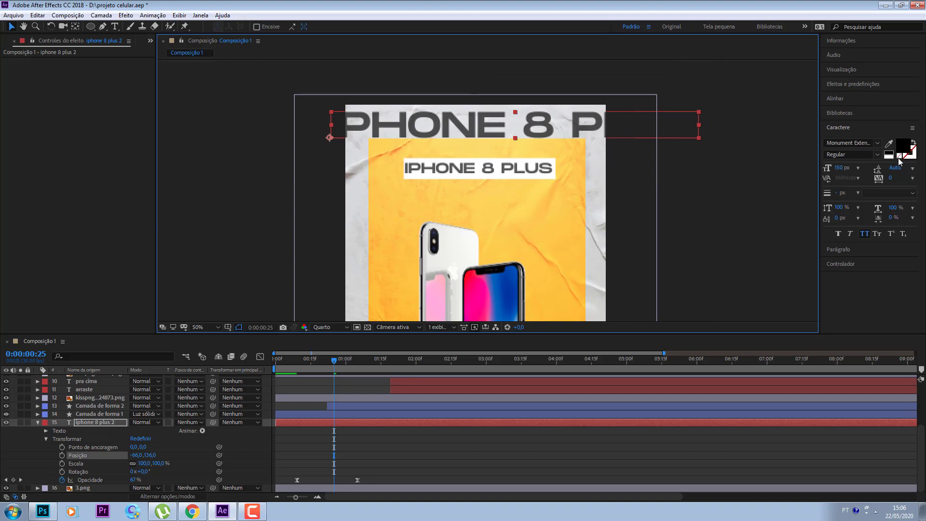
Make the big title outline-only with no fill and play it back
left_click(913, 142)
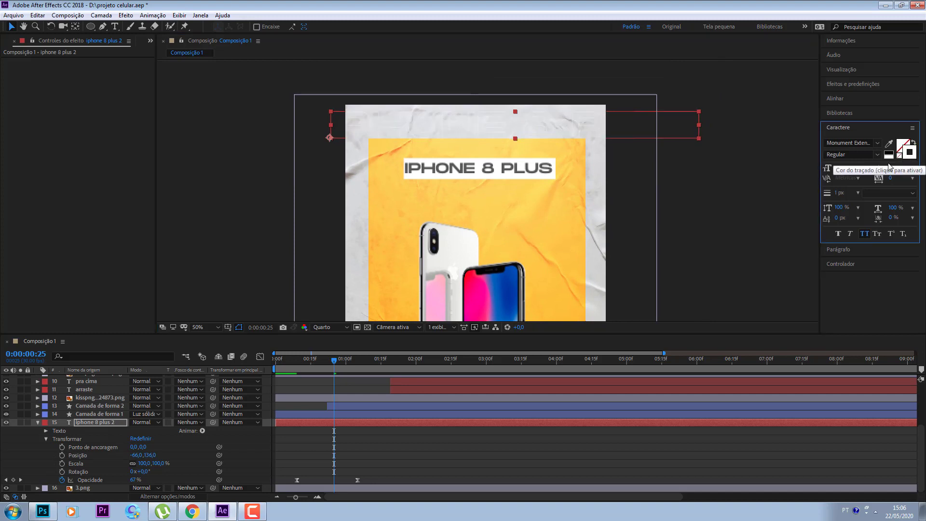
left_click(906, 151)
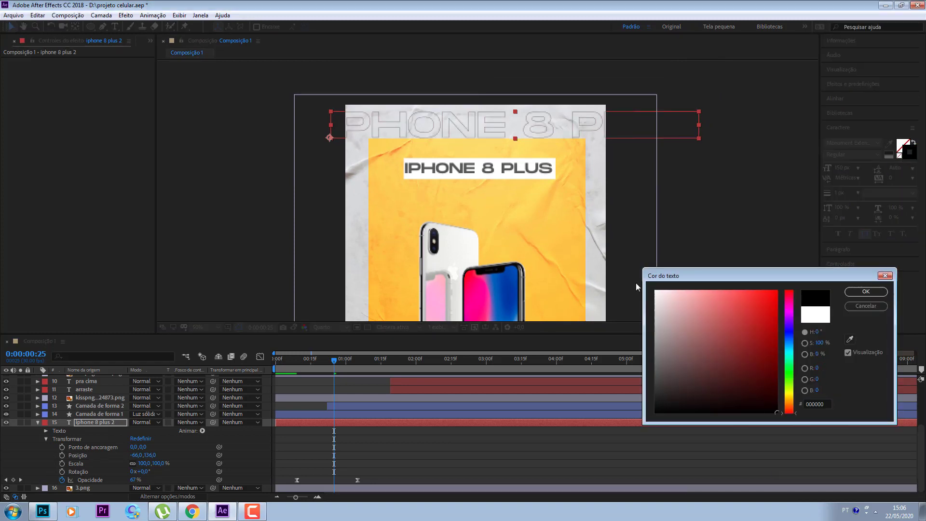
key("Return")
left_click(90, 458)
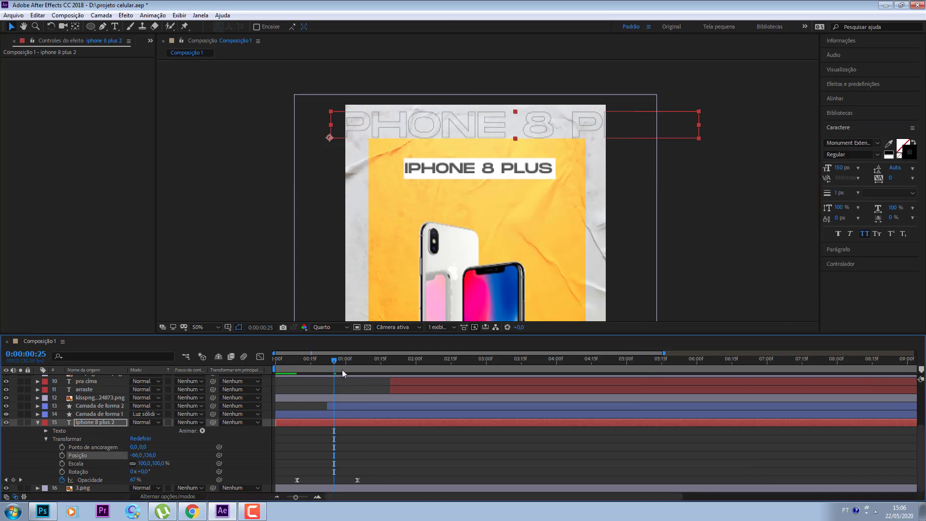
key("space")
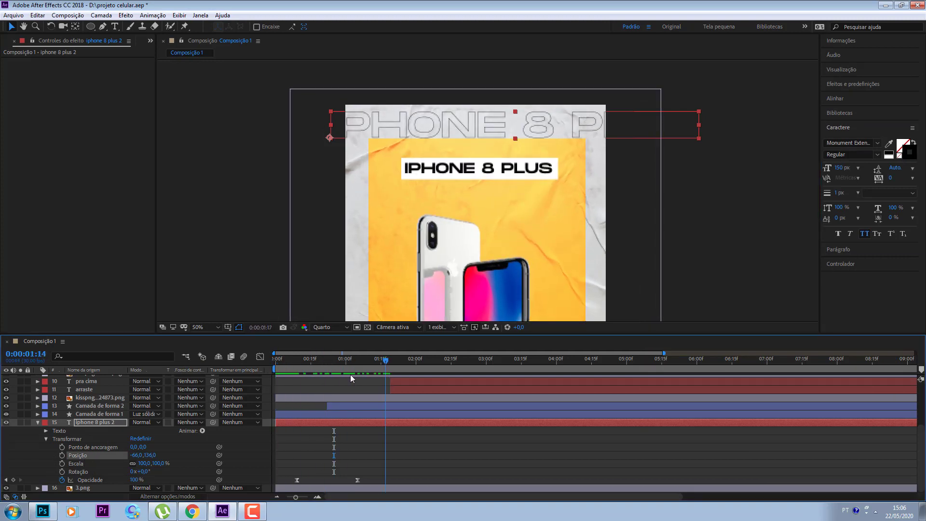
Delete the title's two Opacity keyframes and, at the start, drag it right to the poster's edge
left_click_drag(350, 374, 364, 374)
left_click(347, 472)
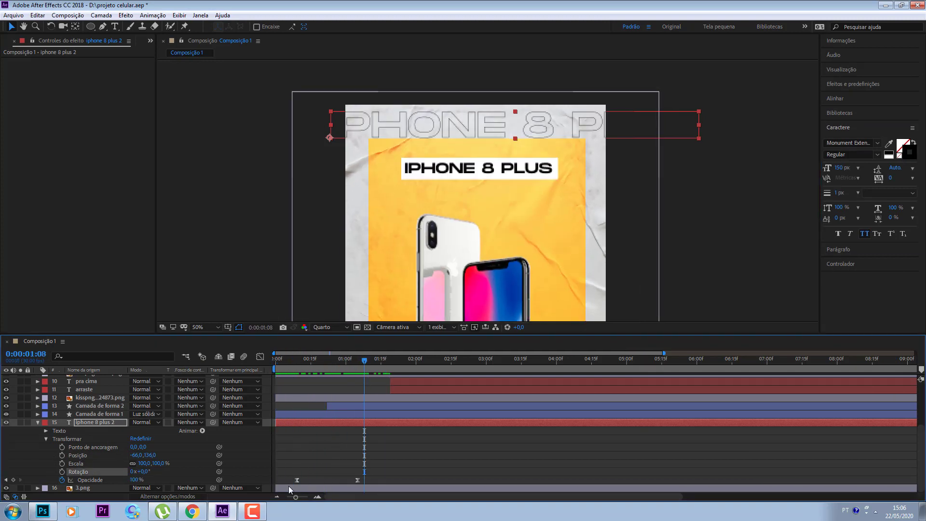
left_click_drag(289, 485, 367, 475)
key("Delete")
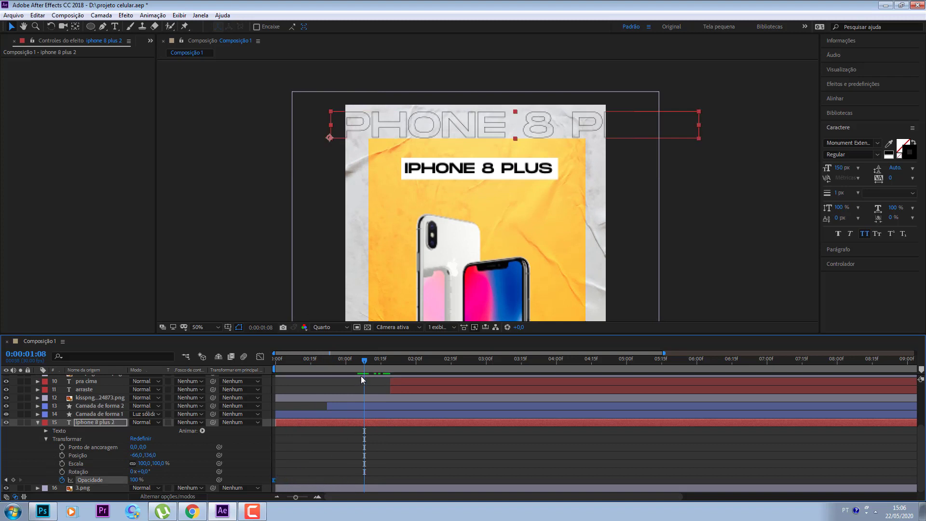
left_click_drag(362, 376, 270, 365)
left_click_drag(454, 129, 467, 123)
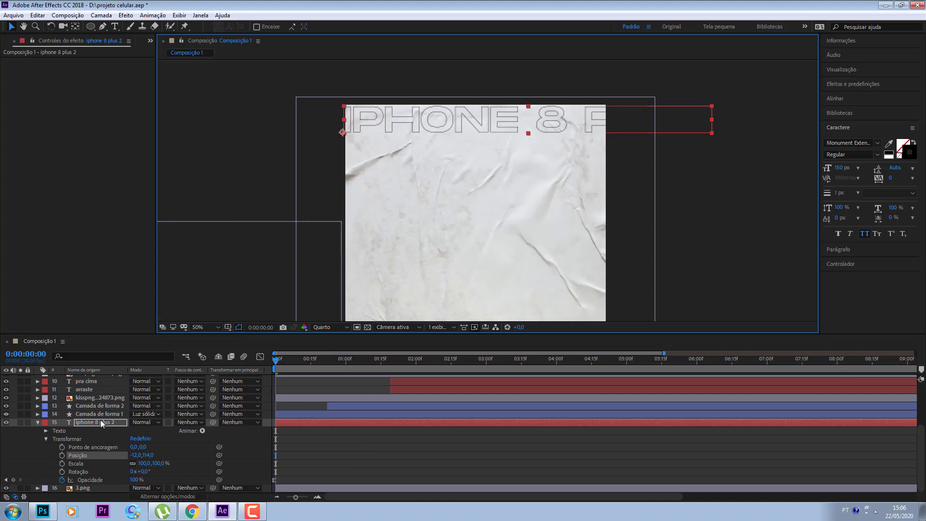
Duplicate the outlined IPHONE 8 title twice and move the first copy down a row
key("ctrl+d")
mouse_move(429, 122)
left_mouse_down()
mouse_move(427, 152)
mouse_move(404, 204)
left_mouse_up()
left_click(102, 425)
key("ctrl+d")
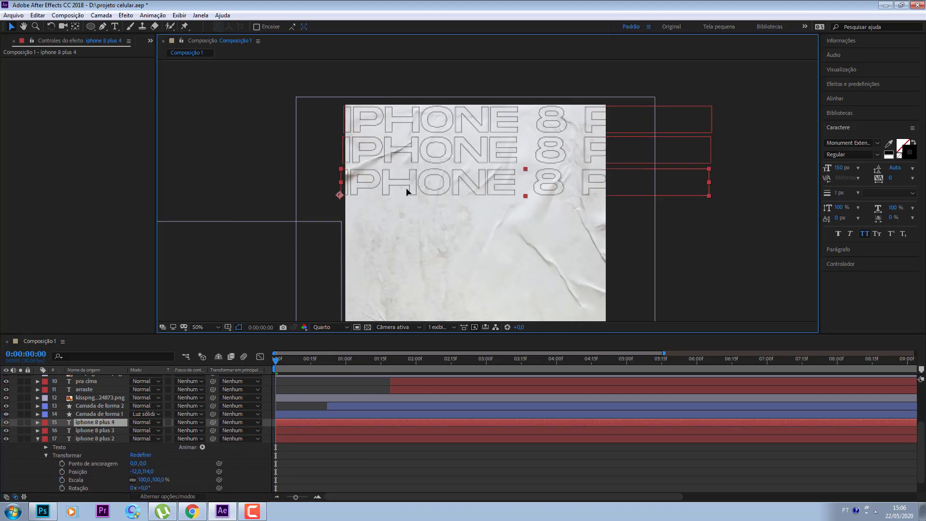
left_click(38, 439)
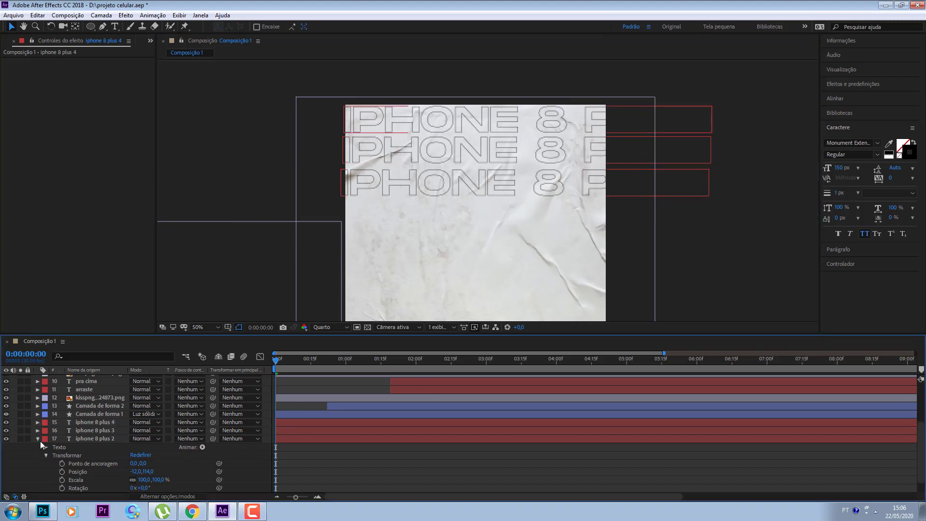
Duplicate the three title rows, move the copies below the first three, and nudge them right
left_click(108, 480)
left_click(106, 461, "shift")
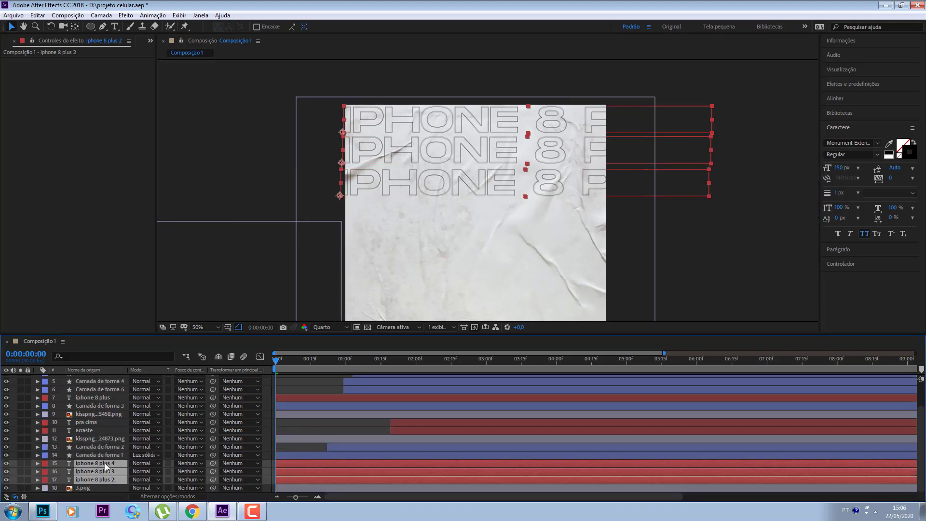
key("ctrl+d")
scroll(112, 471, "down", 1)
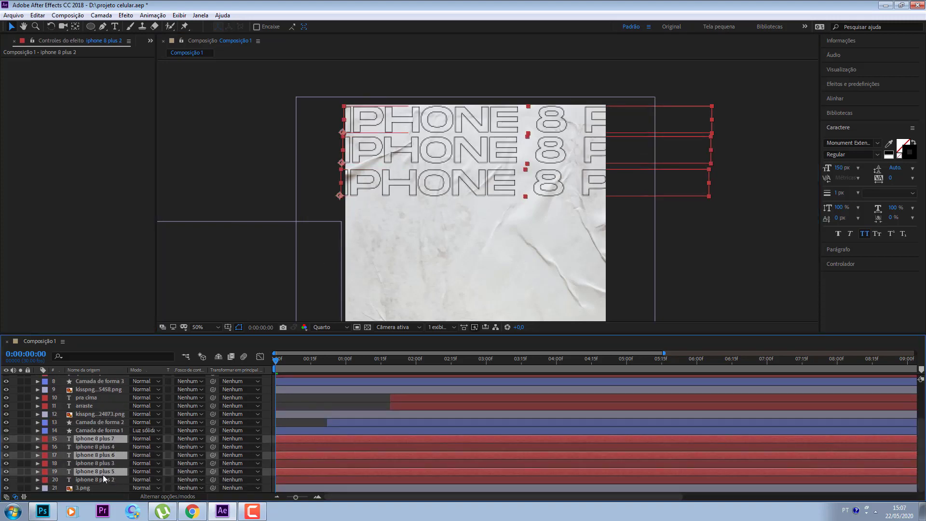
left_click_drag(103, 475, 114, 446)
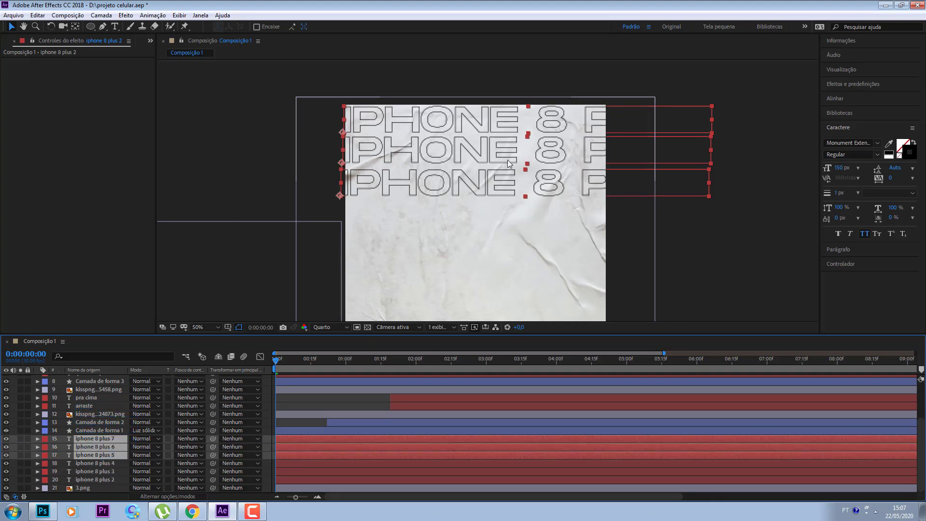
left_click_drag(499, 158, 499, 250)
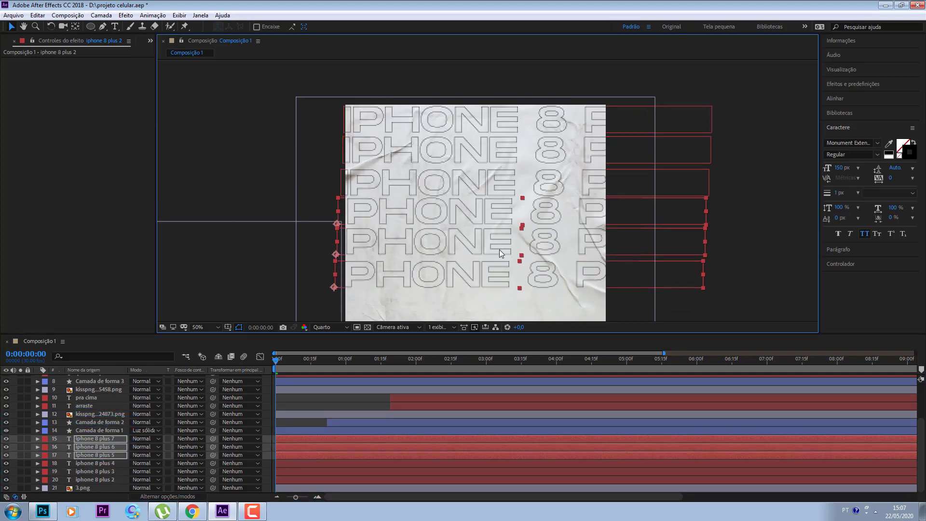
key("comma")
key("comma")
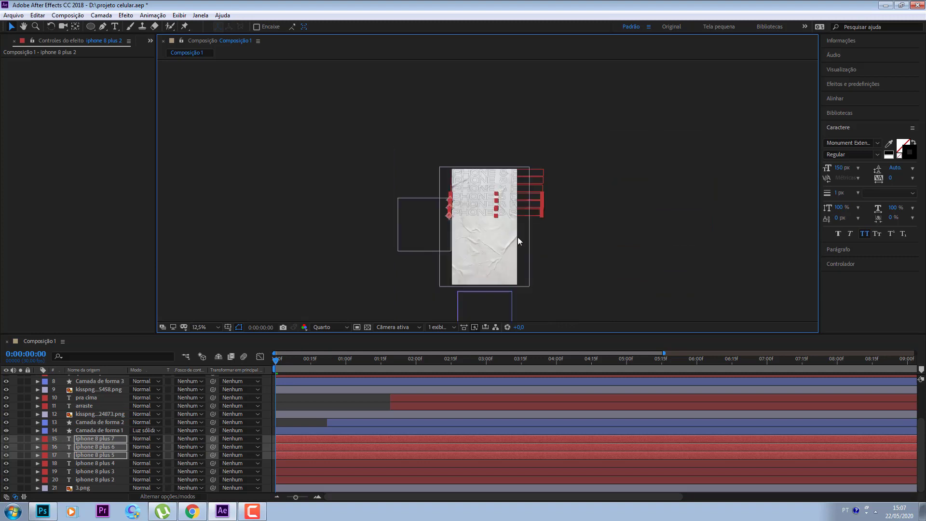
key("period")
key("period")
key("shift+Right")
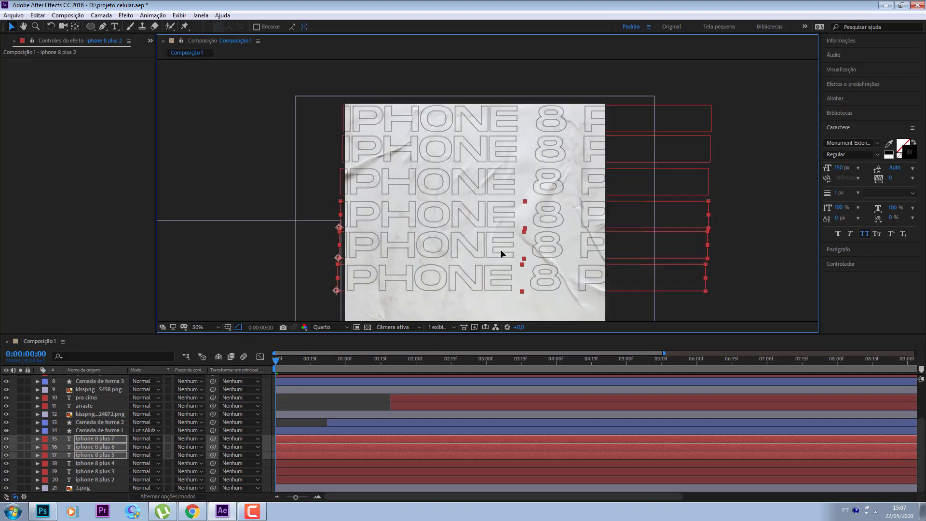
key("Right")
key("Right")
key("Right")
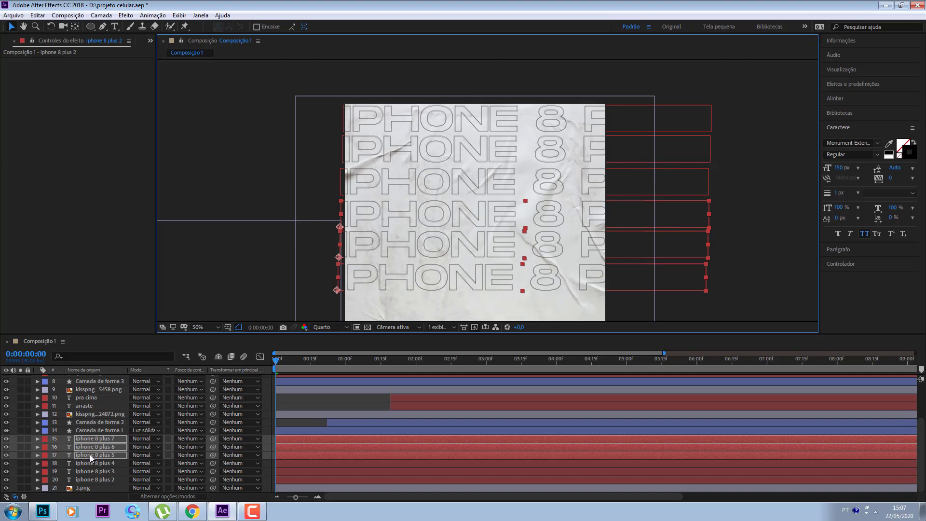
key("Right")
key("Right")
key("Right")
key("Right")
key("Right")
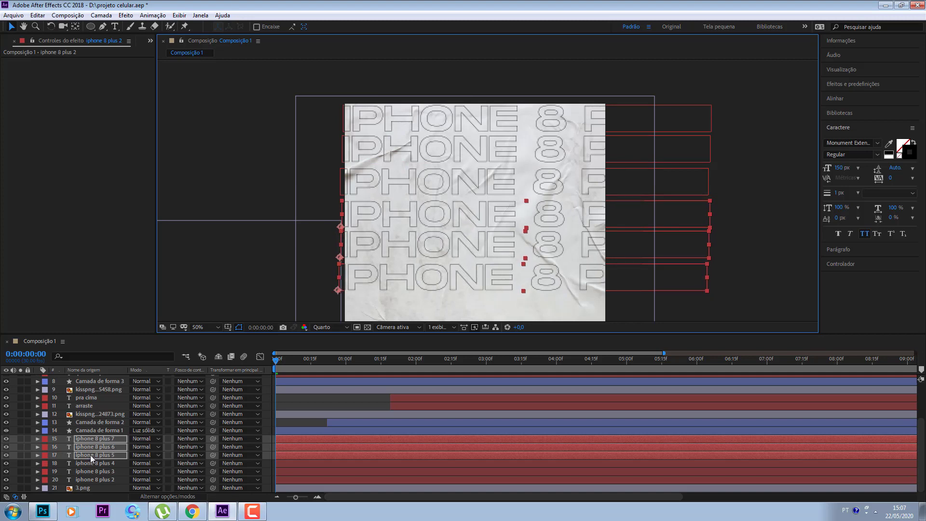
key("Right")
Duplicate the rows again, then delete the three extra title copies
key("ctrl+d")
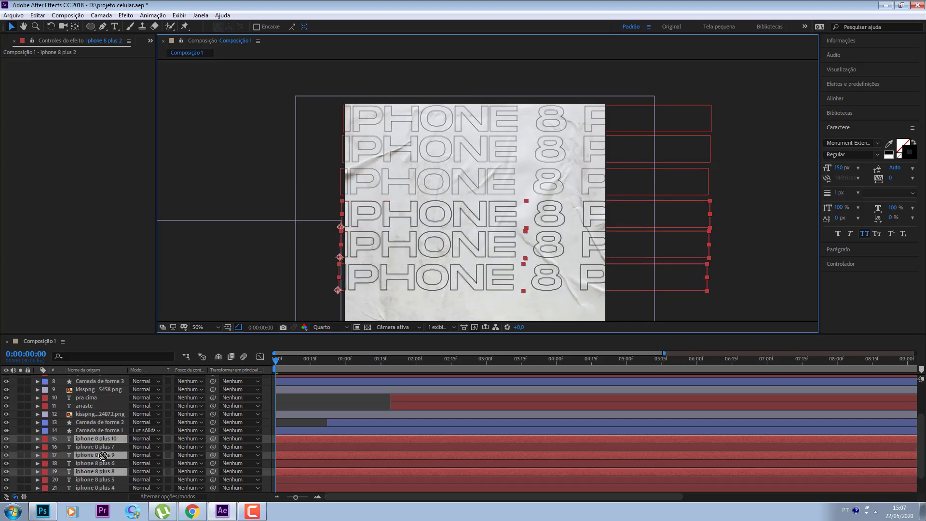
left_click_drag(99, 457, 106, 448)
scroll(482, 269, "down", 2)
left_click(481, 269)
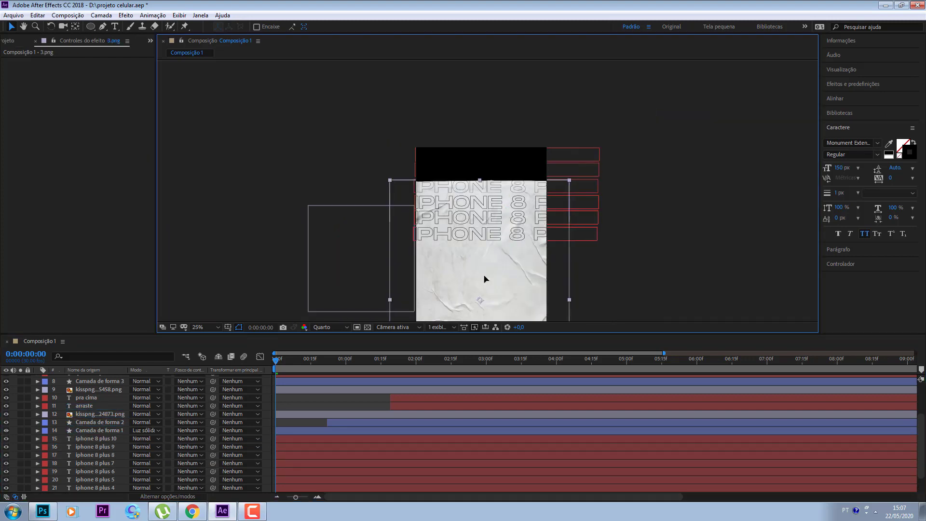
left_click(97, 439)
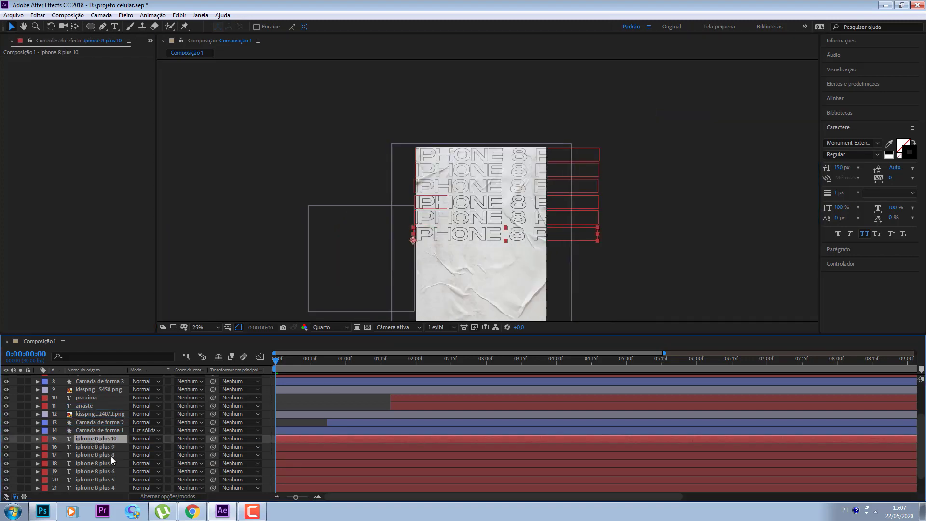
left_click(111, 456, "shift")
left_click(466, 230)
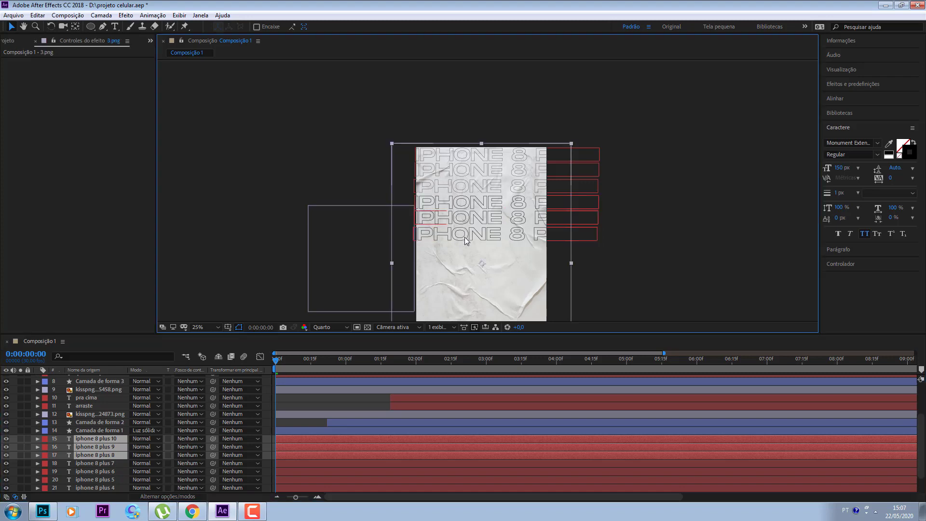
left_click(108, 442)
key("ctrl+Down")
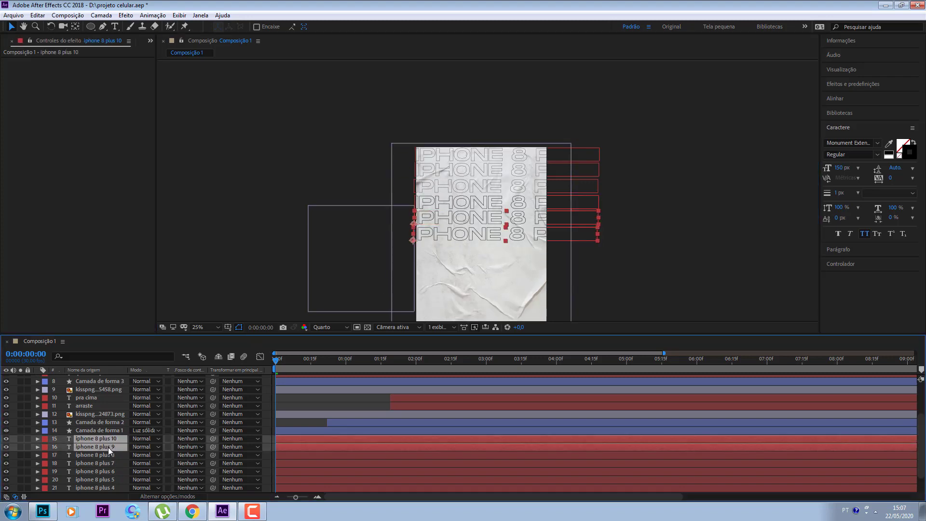
key("ctrl+Down")
key("Delete")
key("Delete")
key("Delete")
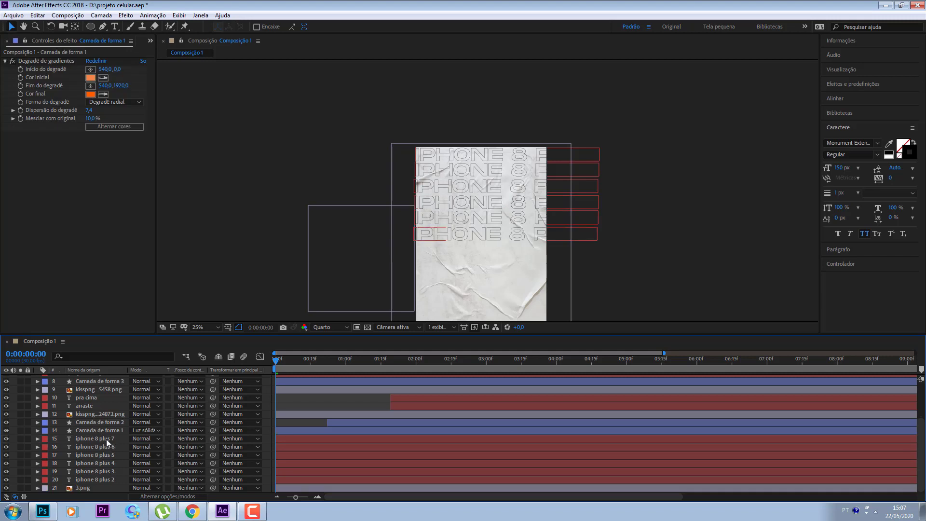
Duplicate title layers iphone 8 plus 7, 6 and 5 and move the copies below the existing rows
left_click(106, 439)
left_click(111, 456, "shift")
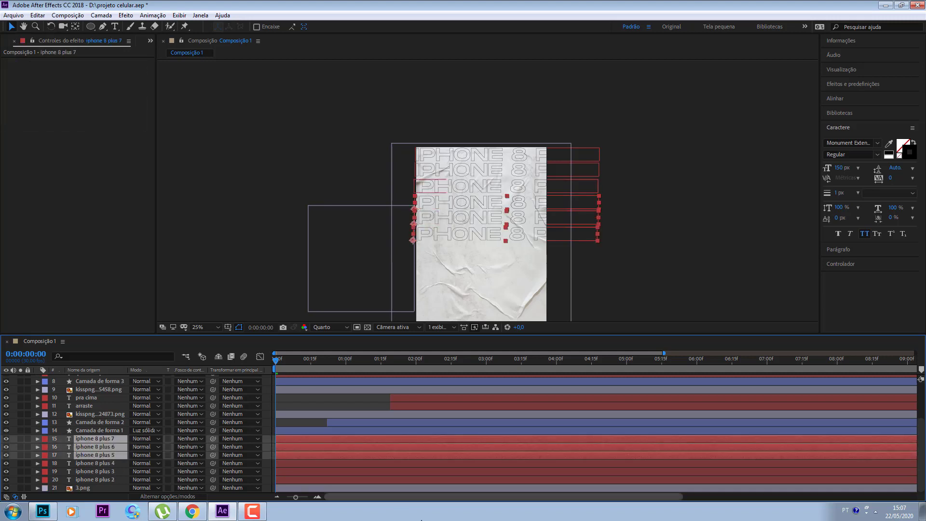
key("ctrl+d")
left_click_drag(485, 239, 484, 284)
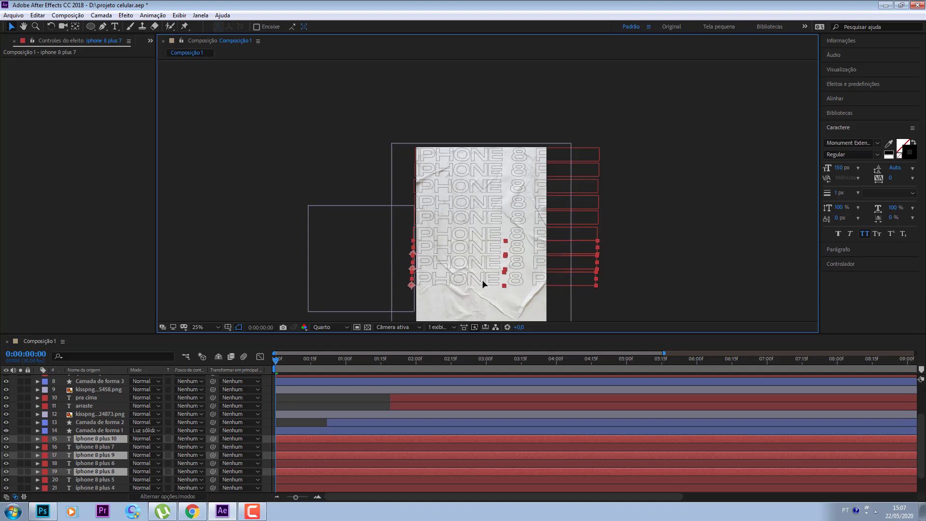
left_click_drag(483, 283, 487, 288)
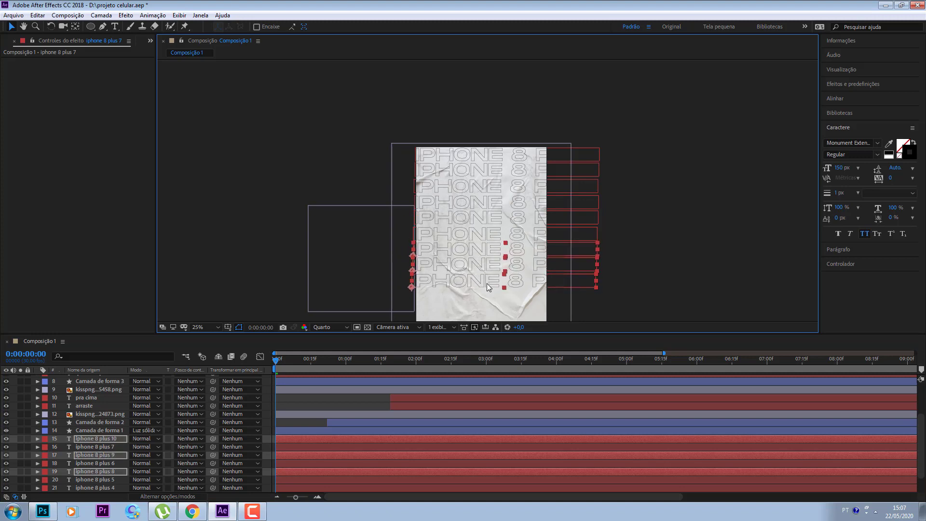
key("comma")
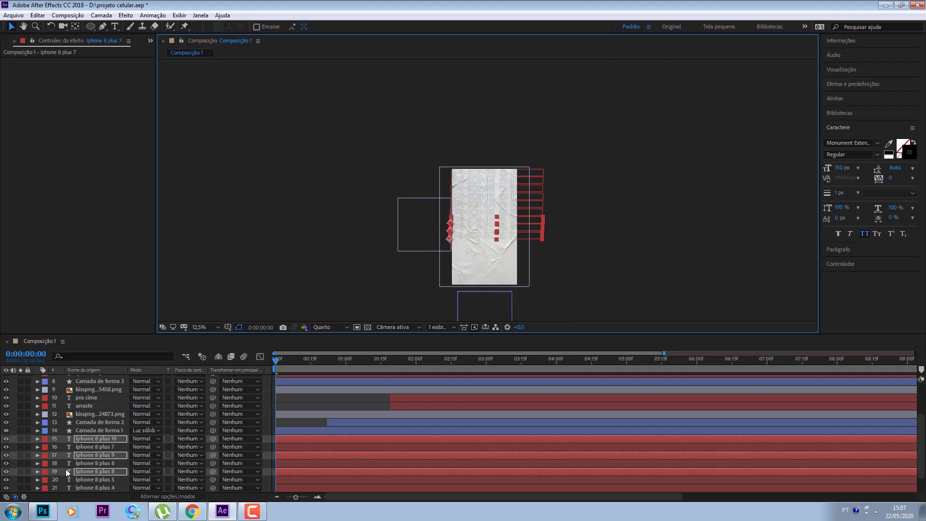
Undo the last several title row additions
left_click(99, 430)
key("ctrl+z")
key("ctrl+z")
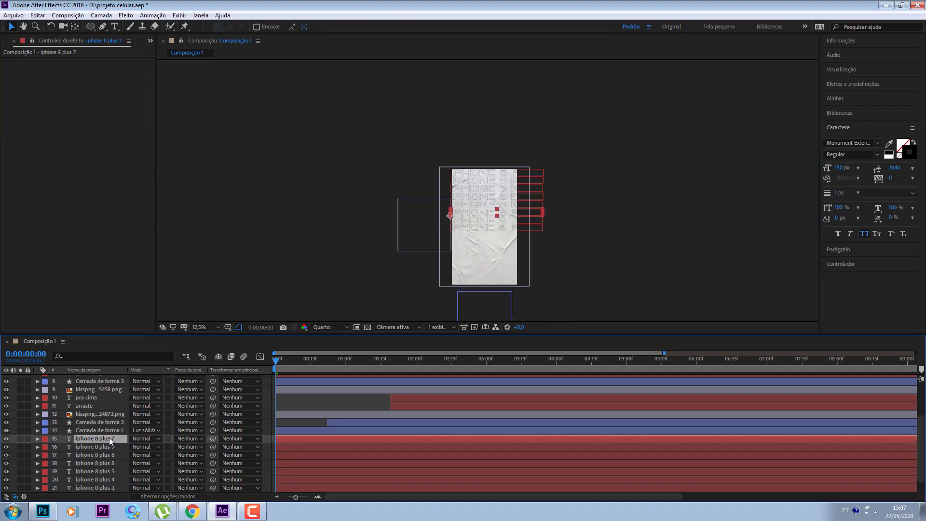
key("ctrl+z")
key("ctrl+z")
key("ctrl+z")
key("ctrl+z")
key("ctrl+z")
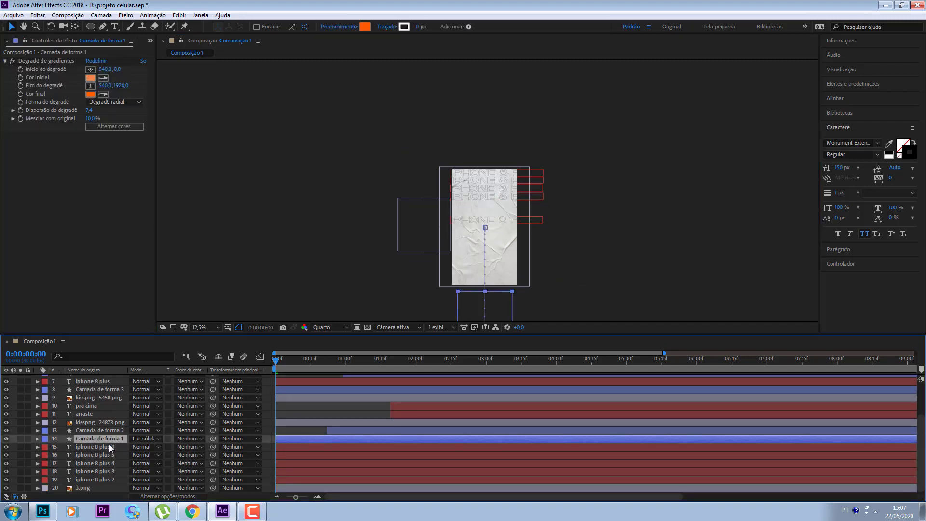
key("ctrl+z")
key("ctrl+z")
key("ctrl+z")
key("ctrl+z")
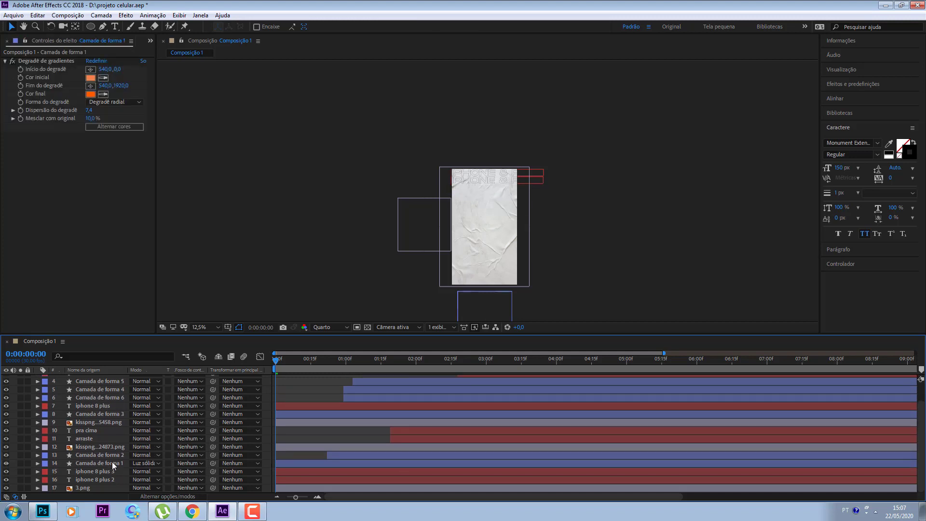
key("ctrl+z")
key("ctrl+z")
key("ctrl+z")
scroll(524, 188, "up", 4)
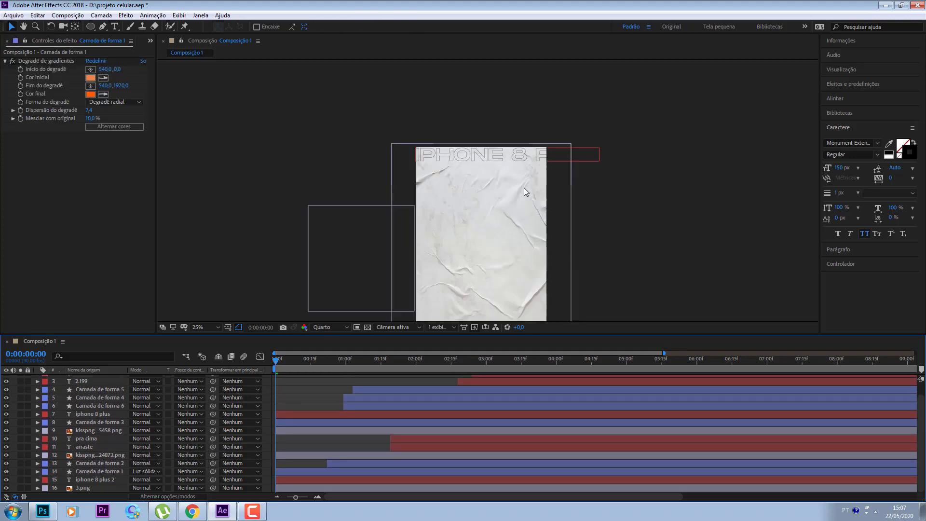
Restack the outlined IPHONE 8 text as five evenly spaced rows from the top
left_click(511, 122)
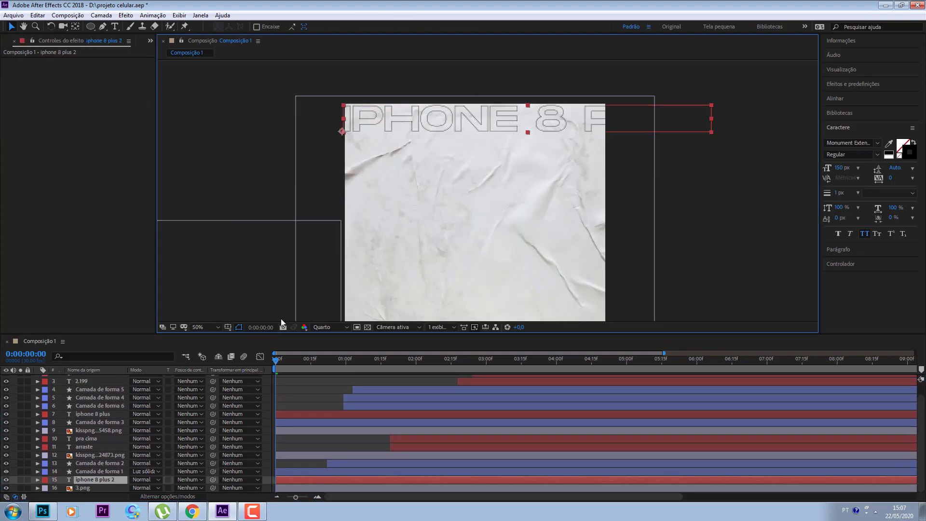
key("ctrl+d")
left_click_drag(384, 126, 381, 159)
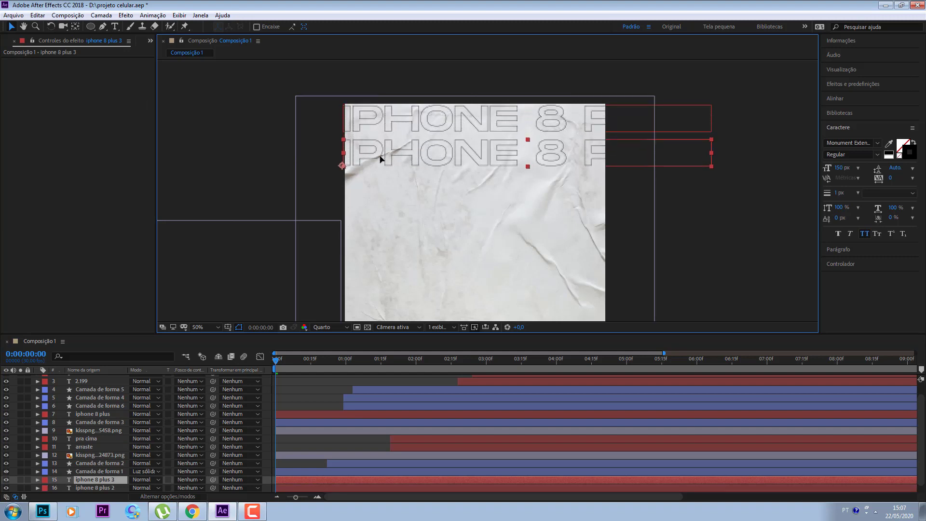
key("ctrl+d")
left_click(109, 480)
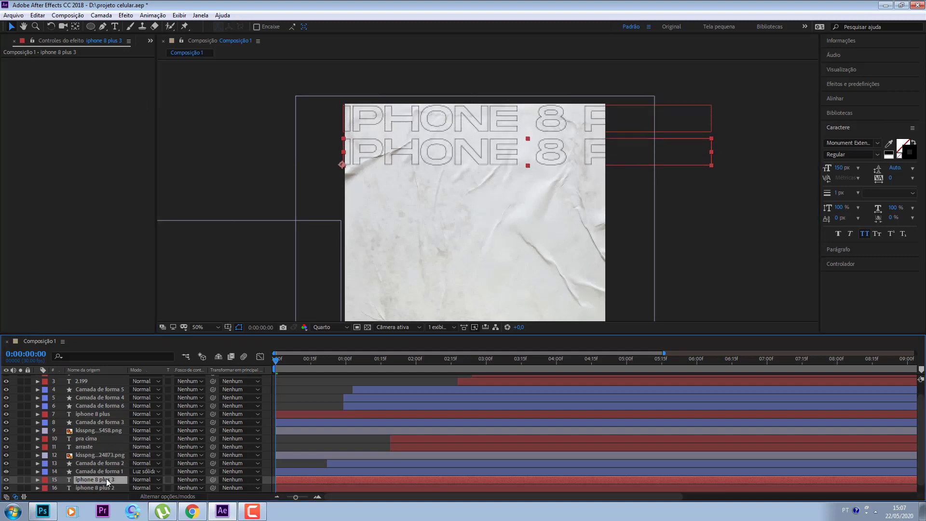
left_click(447, 153)
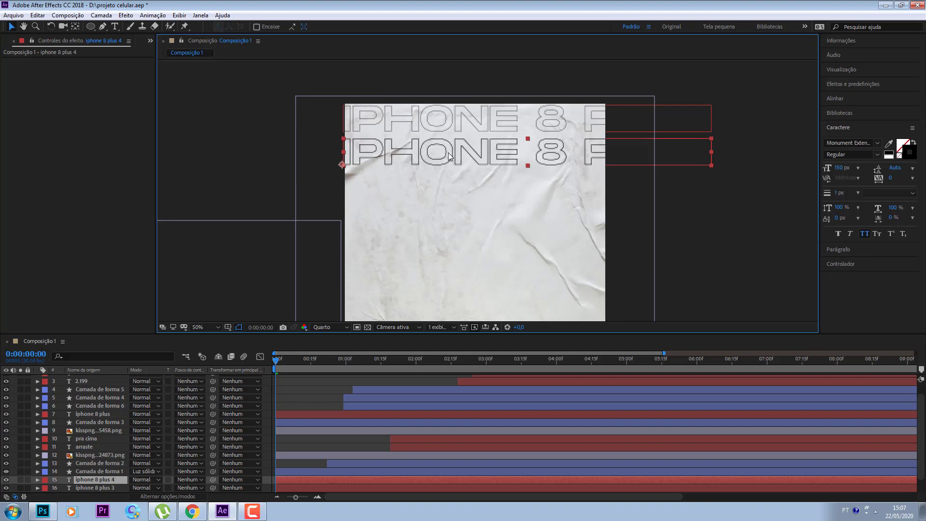
left_click_drag(448, 152, 448, 187)
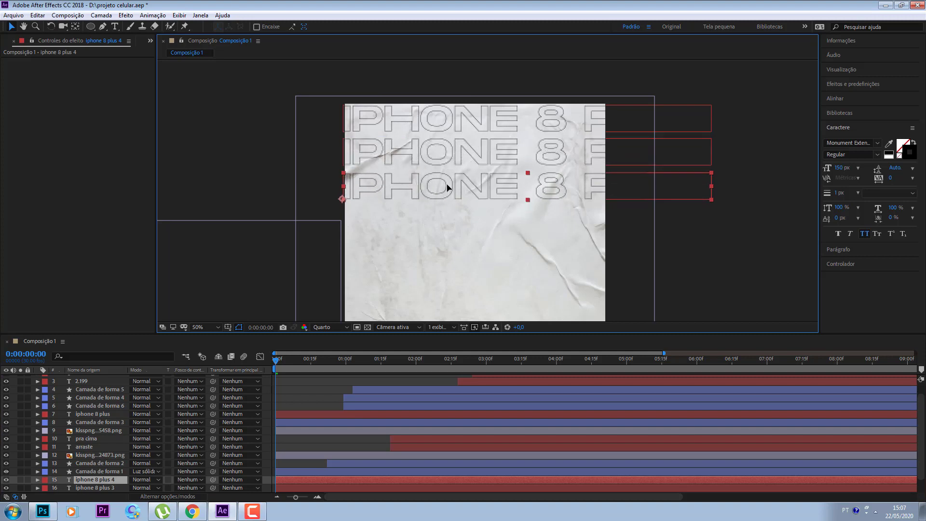
key("Up")
key("Up")
key("Up")
key("Up")
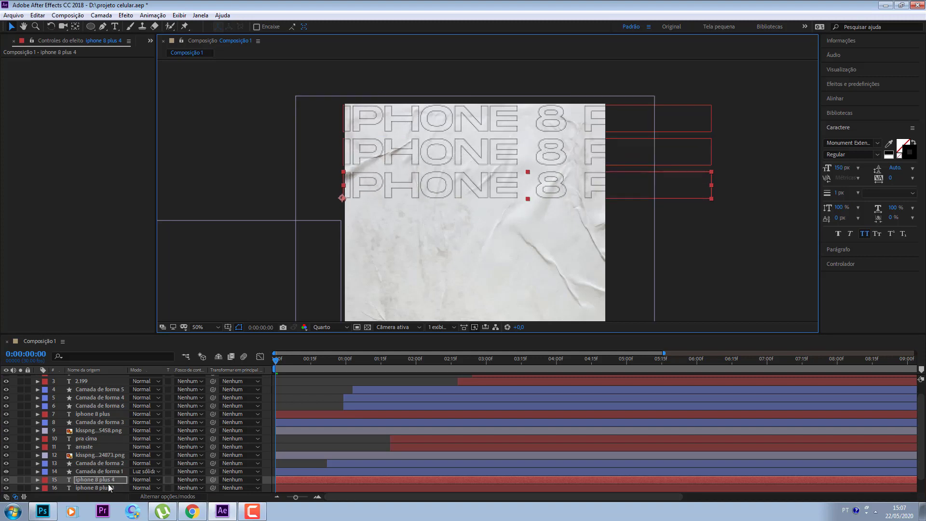
key("ctrl+d")
left_click_drag(471, 185, 467, 252)
key("ctrl+d")
key("Down")
key("Down")
key("Down")
Duplicate the five text rows and move the copies below the first five
key("comma")
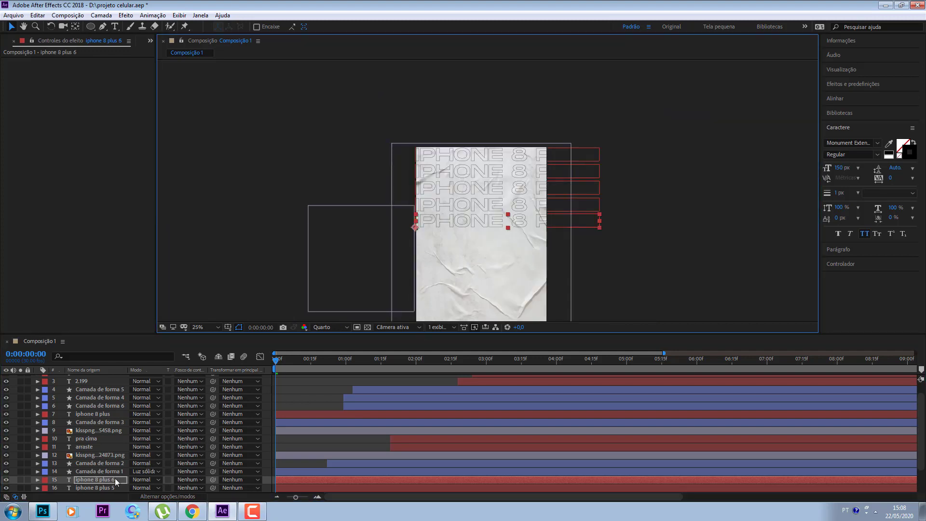
scroll(112, 477, "down", 2)
left_click(111, 480, "shift")
key("ctrl+d")
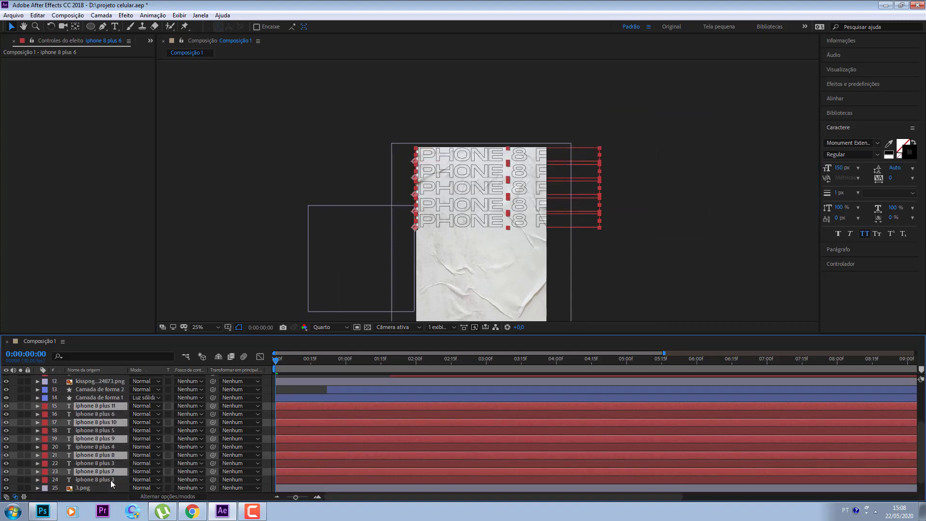
left_click_drag(108, 473, 114, 413)
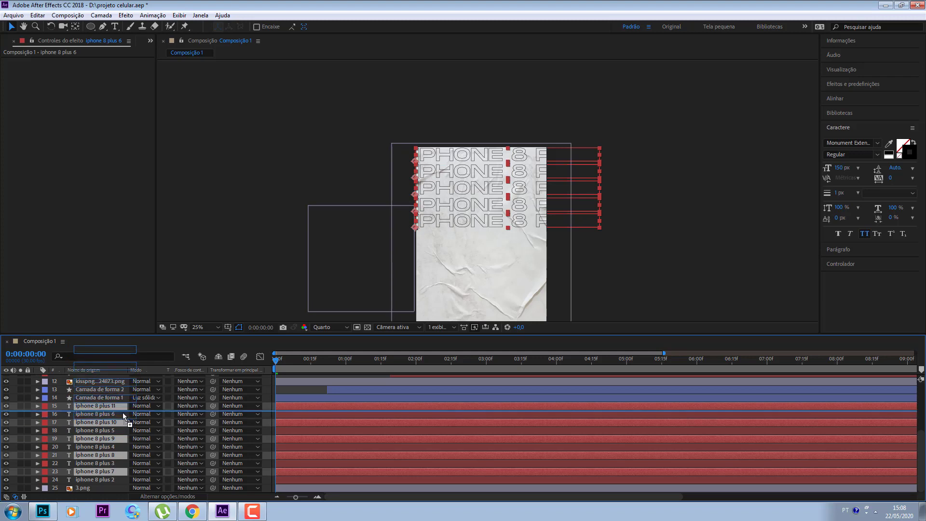
left_click_drag(123, 451, 122, 412)
left_click(482, 219)
left_click_drag(481, 219, 482, 301)
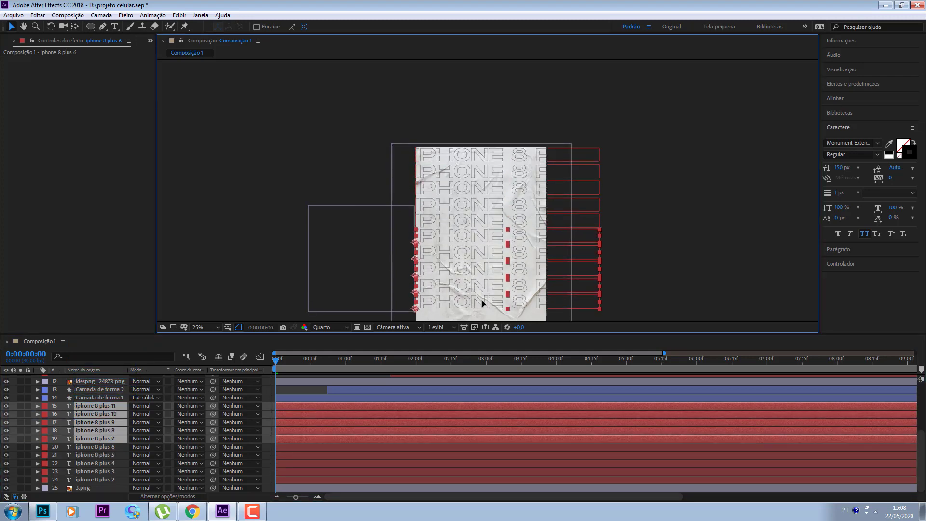
Duplicate the lower five rows, move them down to fill the poster bottom, and select all rows
key("comma")
key("ctrl+d")
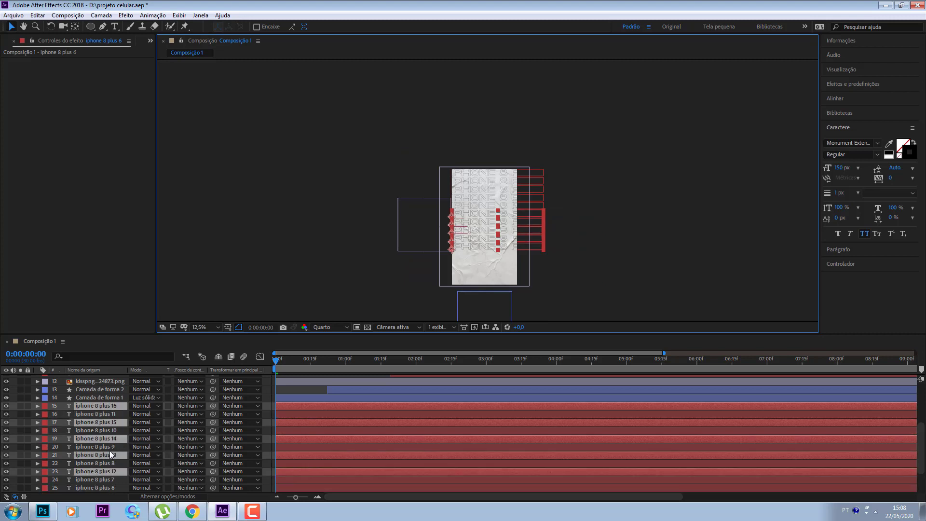
left_click_drag(103, 472, 111, 399)
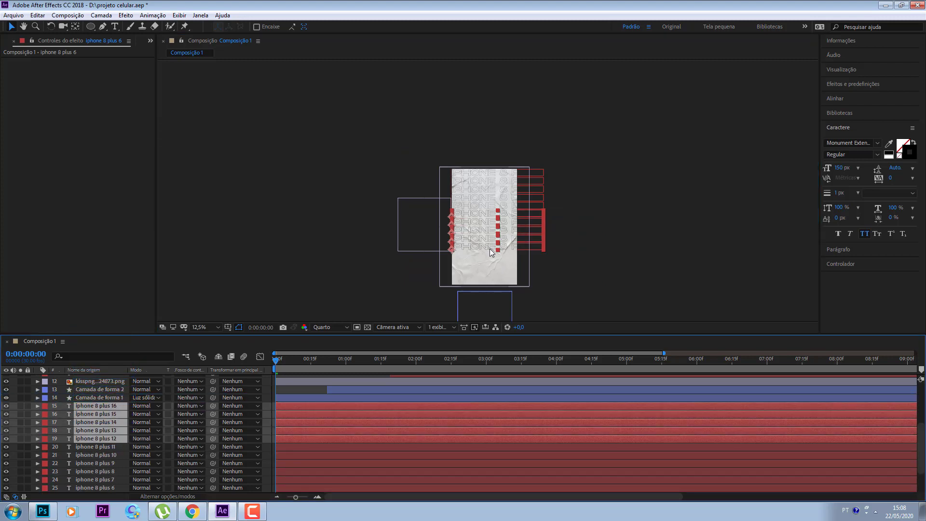
left_click_drag(487, 247, 487, 287)
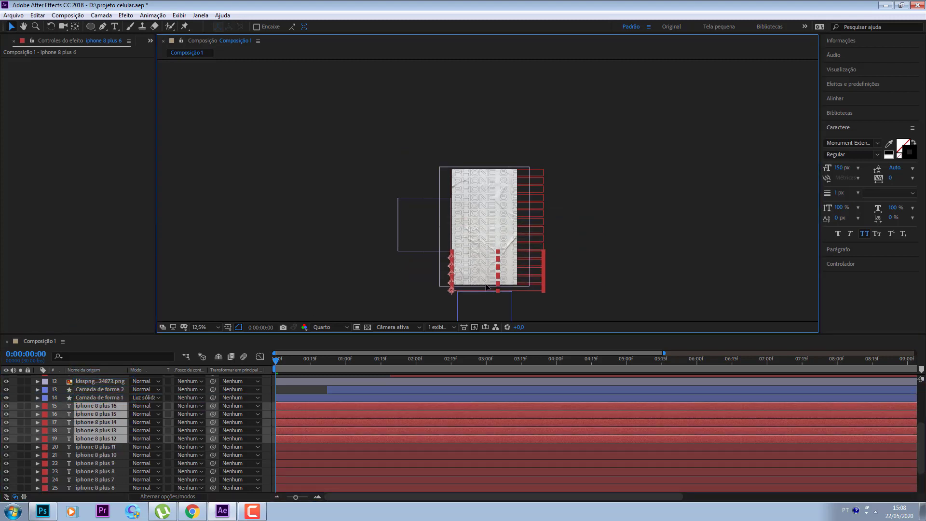
left_click(112, 405)
scroll(112, 406, "down", 3)
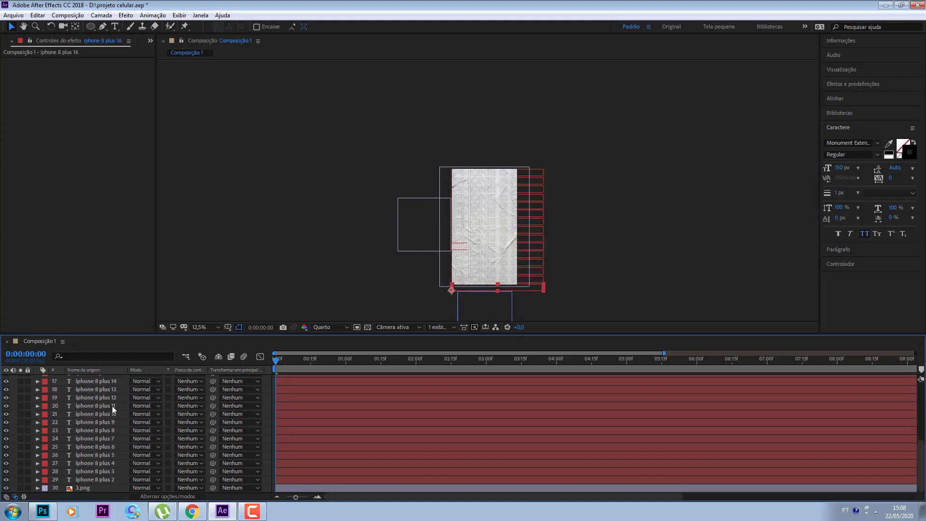
left_click(103, 482, "shift")
Pre-compose the selected text row layers into Pré-composição 1
right_click(103, 482)
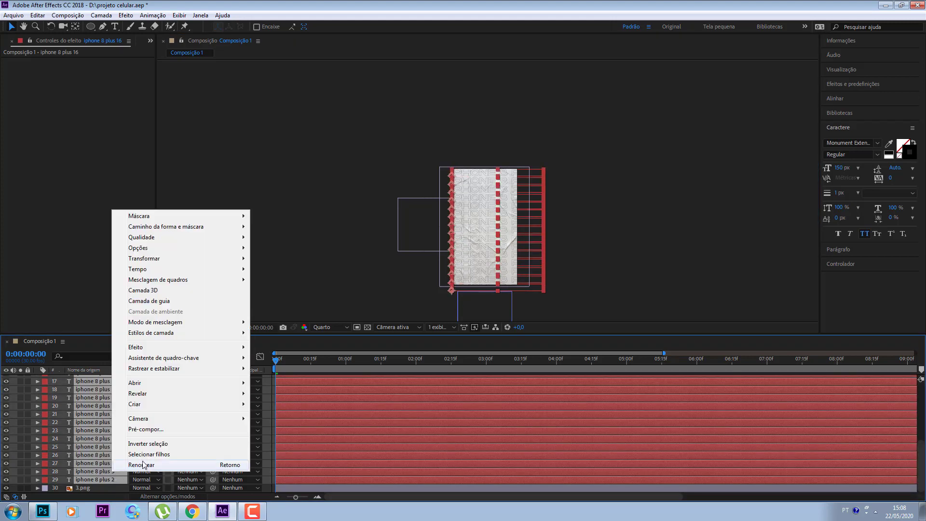
left_click(159, 430)
left_click(382, 345)
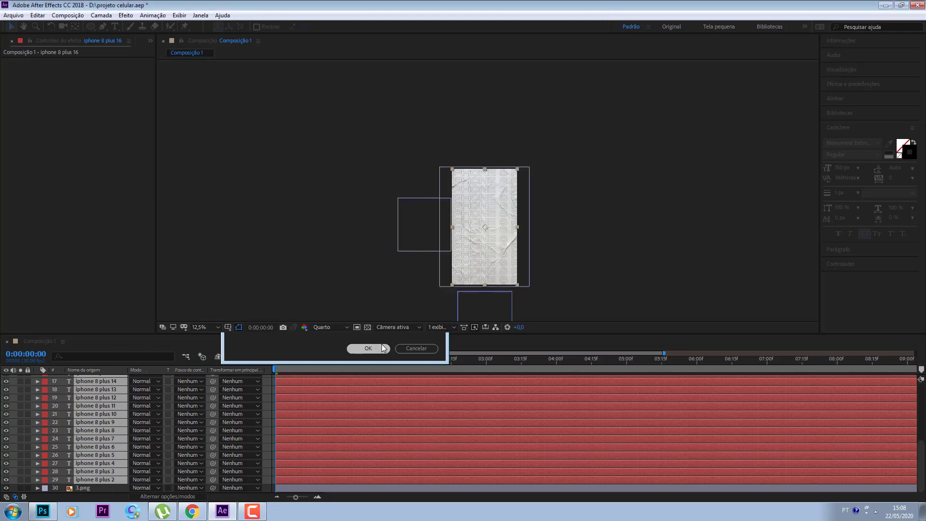
Preview the animation and scrub through frames to check the new backdrop
scroll(192, 328, "up", 4)
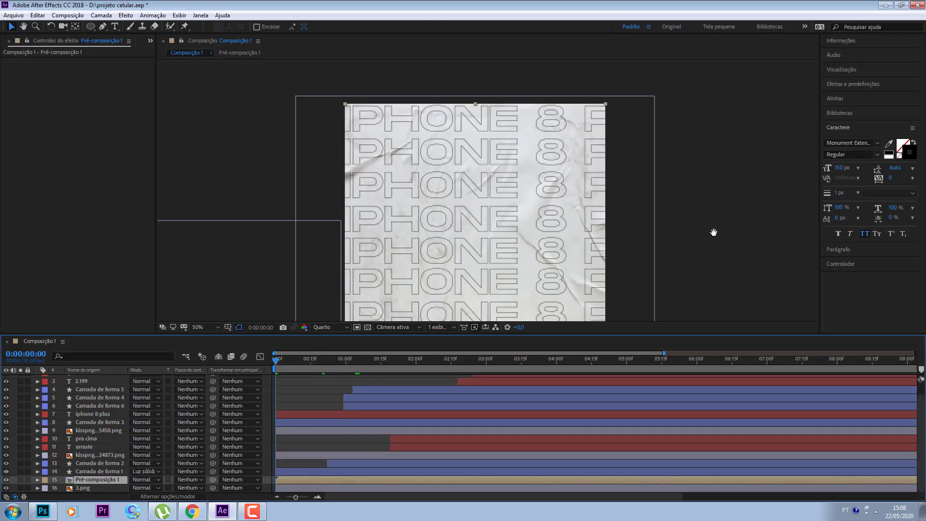
key("space")
key("comma")
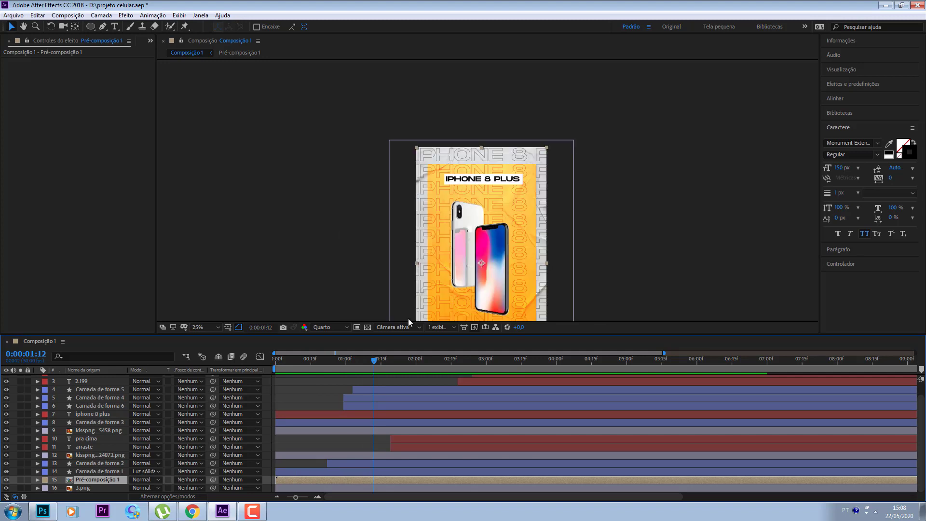
mouse_move(382, 359)
left_mouse_down()
mouse_move(301, 357)
mouse_move(380, 361)
left_mouse_up()
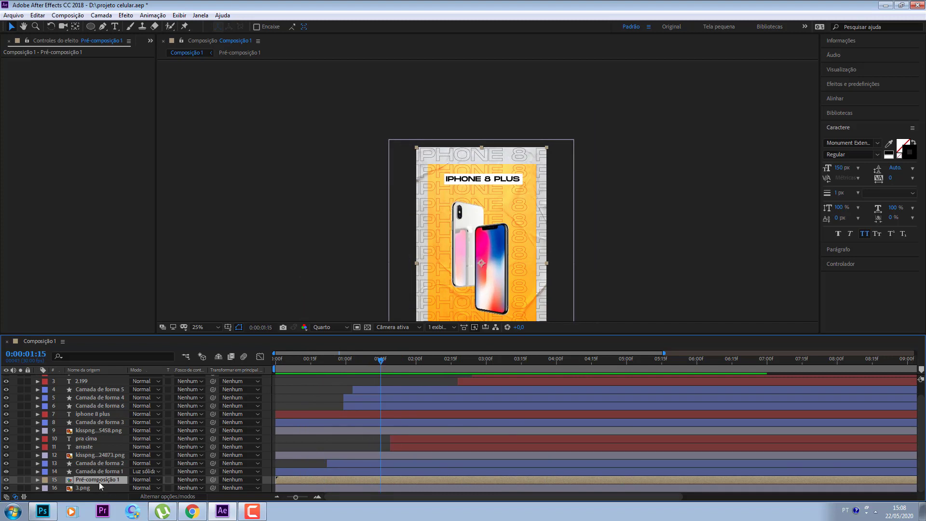
Keyframe Pré-composição 1's opacity: 0% at start, 100% at 0:00:00:16, down at 0:00:01:01, 100% at 0:00:01:13
left_click(37, 480)
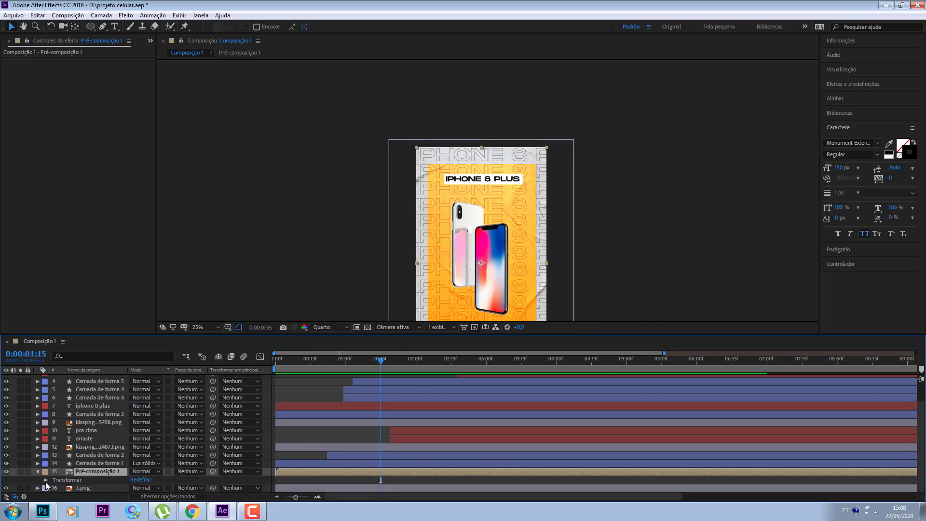
left_click(81, 480)
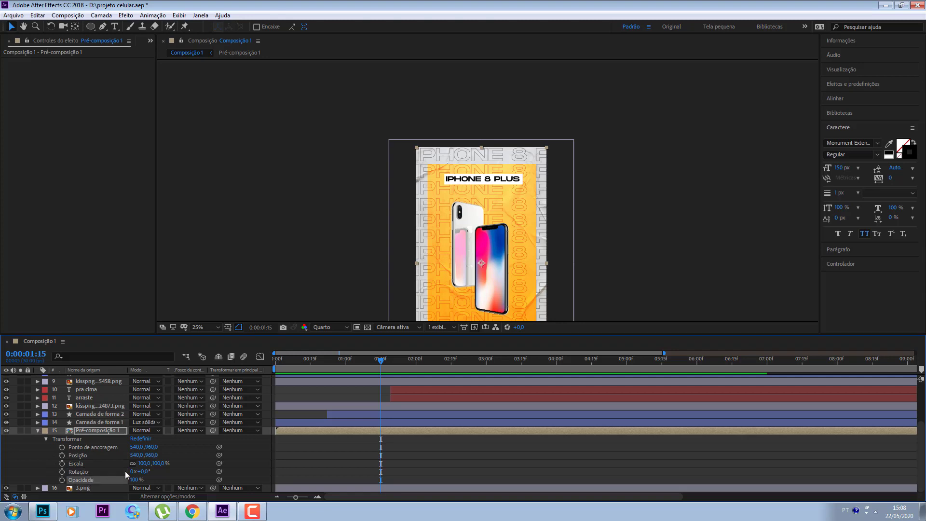
left_click_drag(382, 363, 248, 381)
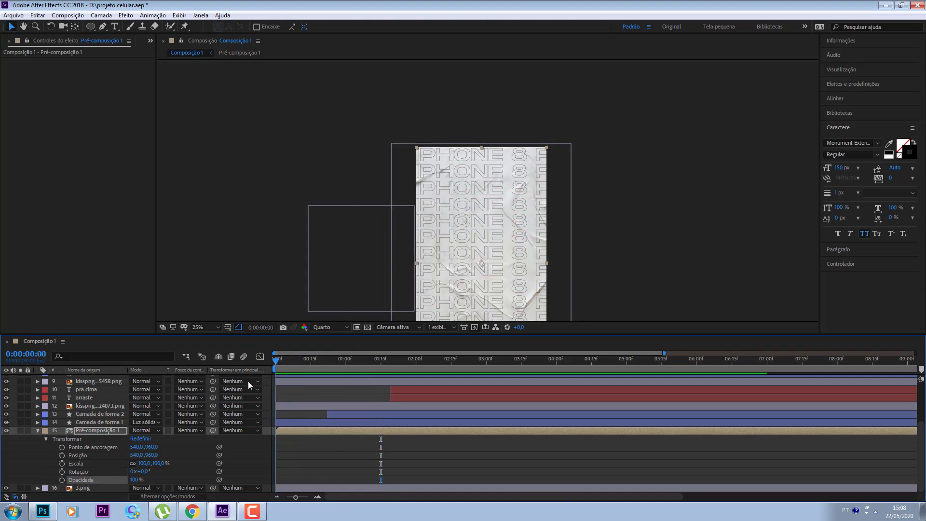
type("0")
key("Return")
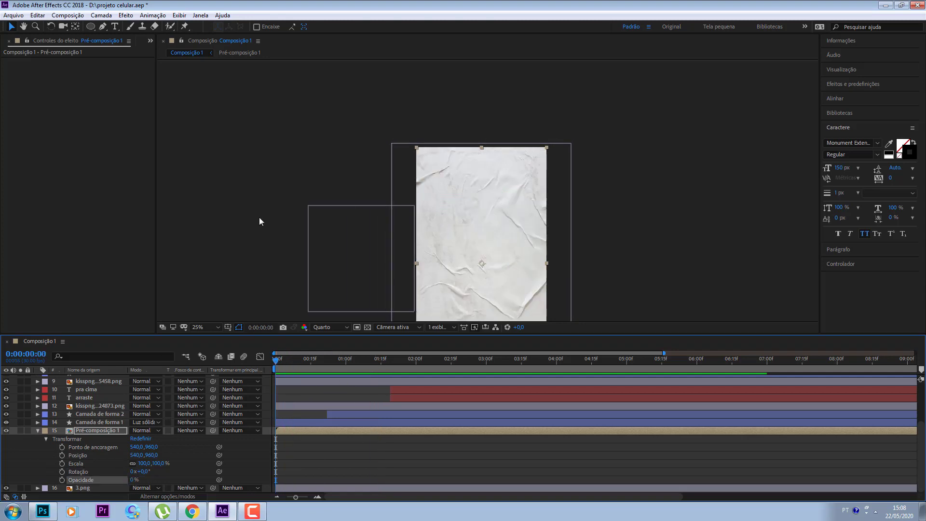
key("space")
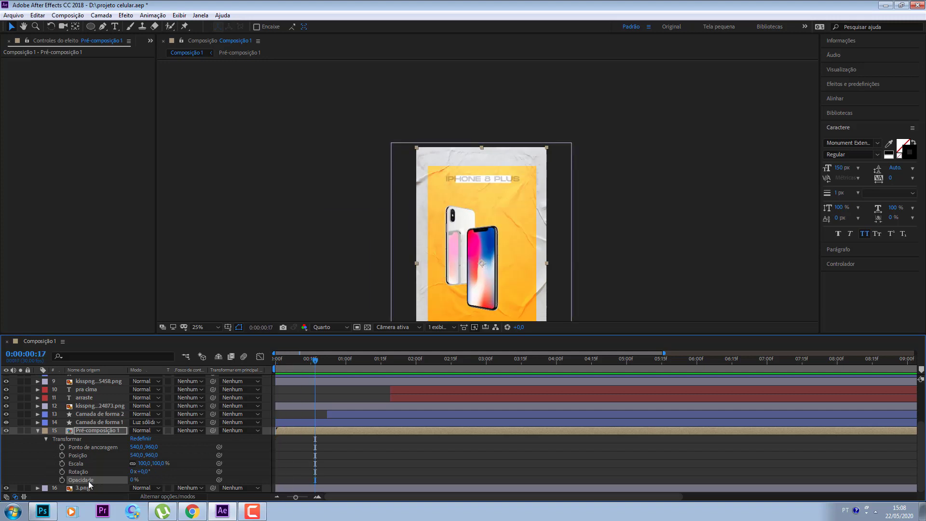
key("space")
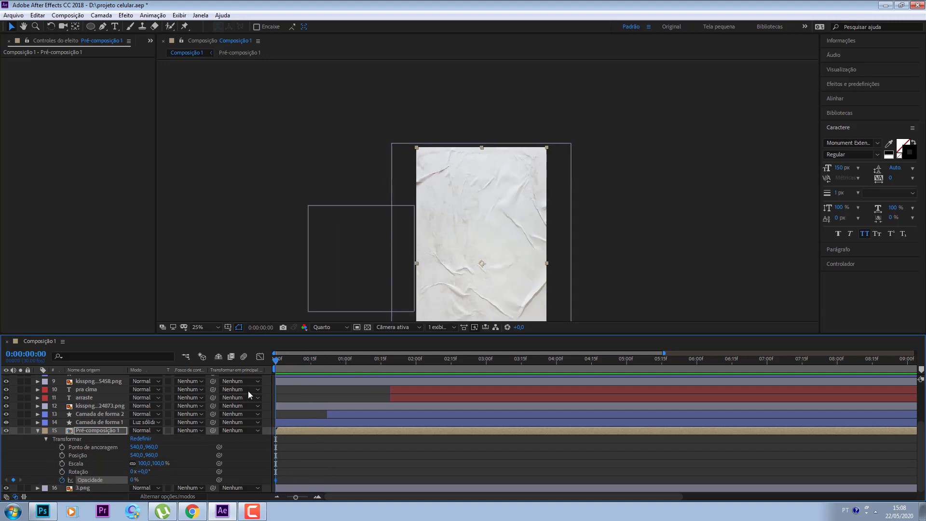
left_click_drag(279, 363, 313, 360)
left_click_drag(134, 479, 205, 482)
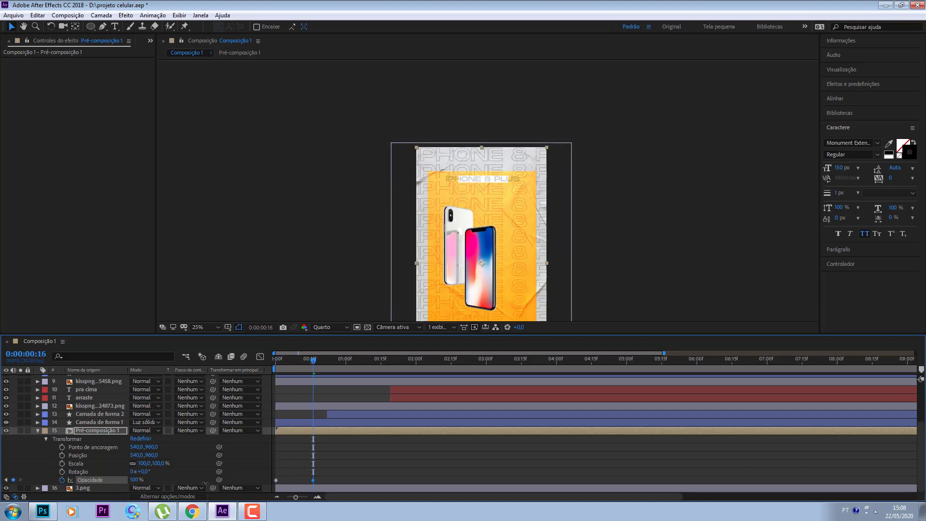
left_click_drag(316, 361, 348, 360)
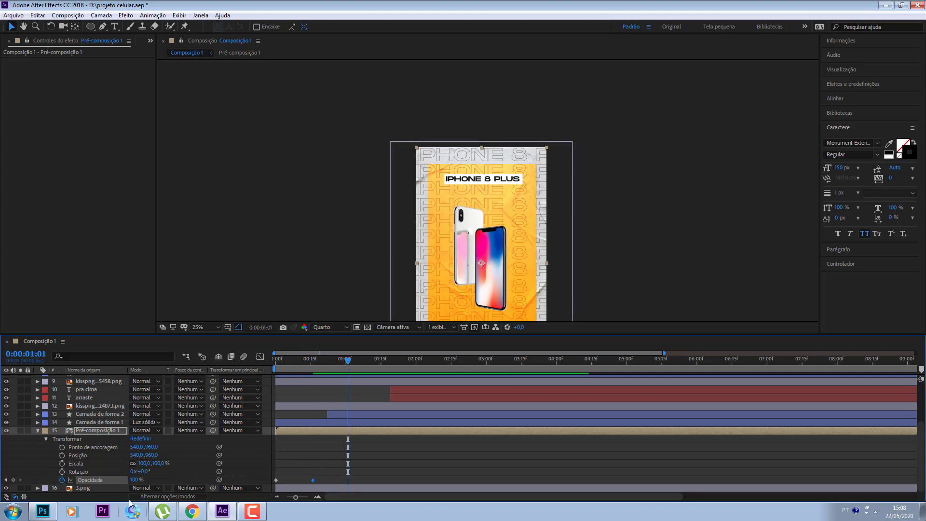
left_click_drag(134, 479, 104, 481)
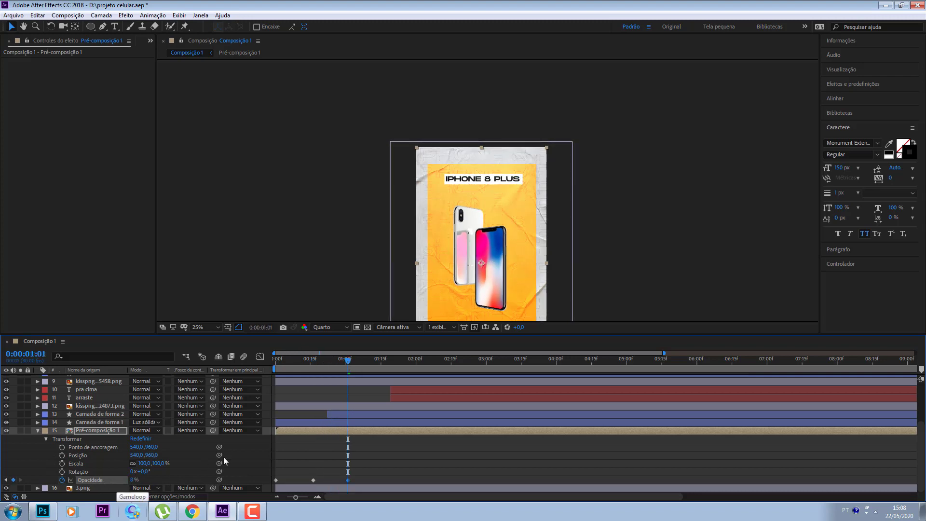
left_click_drag(345, 366, 377, 364)
left_click_drag(133, 479, 159, 479)
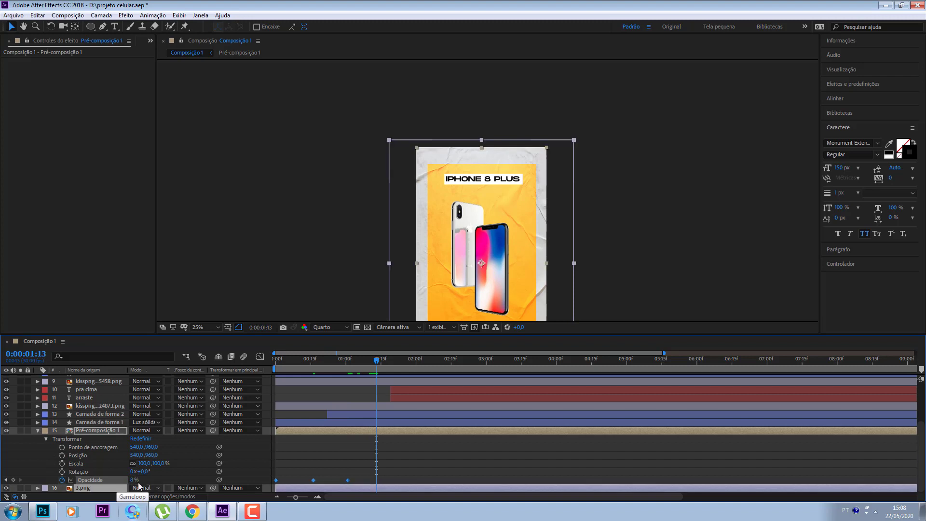
Apply Easy Ease to the four selected opacity keyframes
left_click_drag(433, 474, 259, 489)
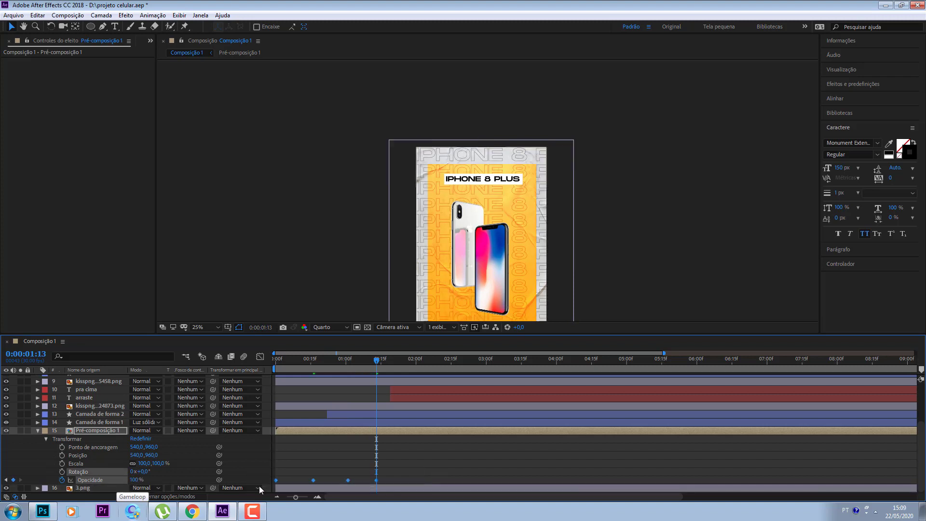
right_click(310, 481)
left_click(446, 465)
left_click_drag(420, 470, 244, 485)
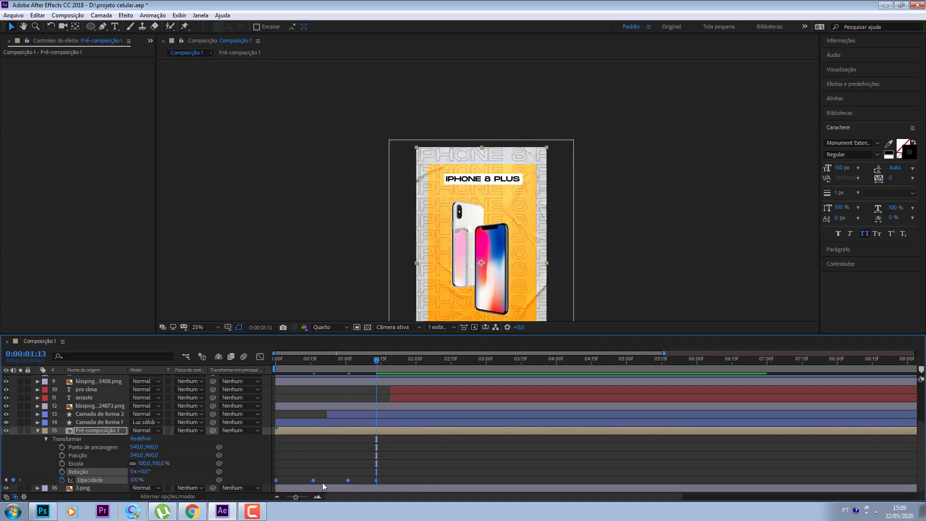
right_click(351, 480)
left_click(490, 470)
right_click(377, 480)
mouse_move(446, 476)
left_click(568, 374)
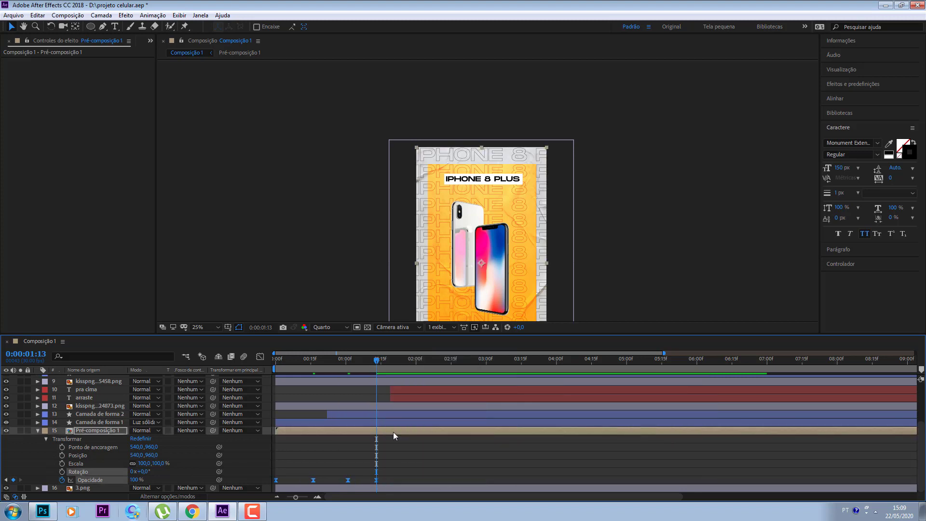
Apply a loopOut() expression to Pré-composição 1's opacity and preview the result
left_click(62, 480, "alt")
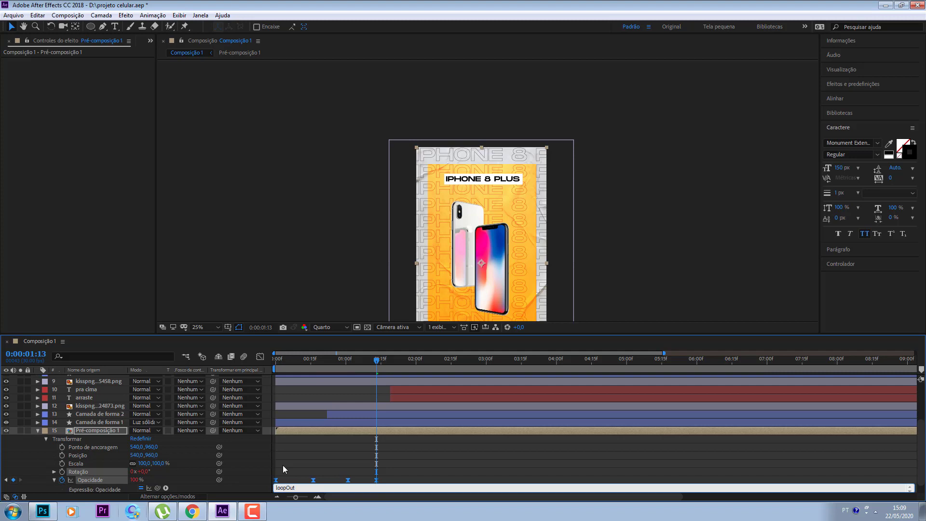
type("()")
left_click(283, 465)
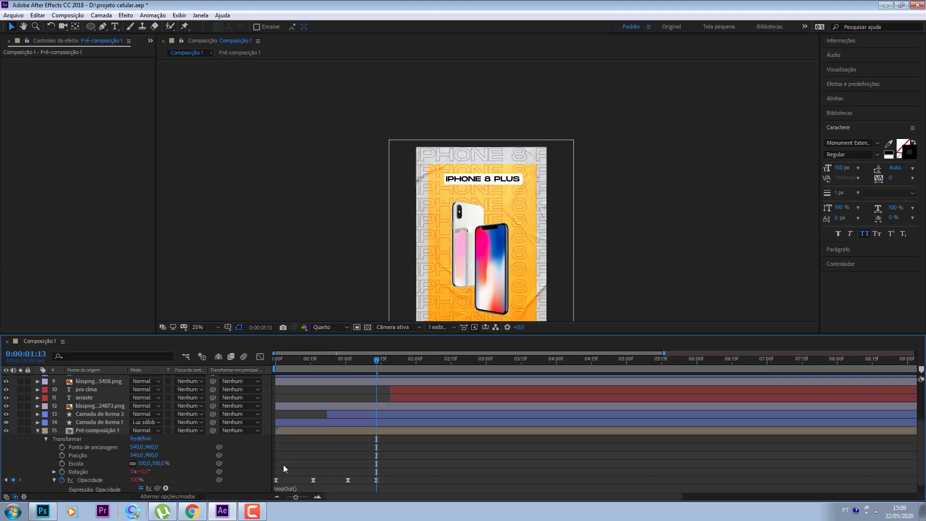
key("space")
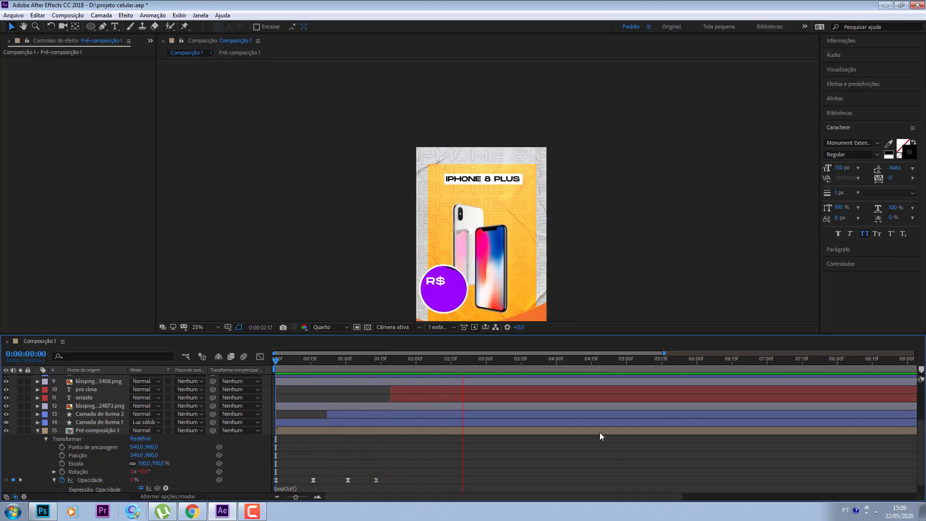
key("space")
key("space")
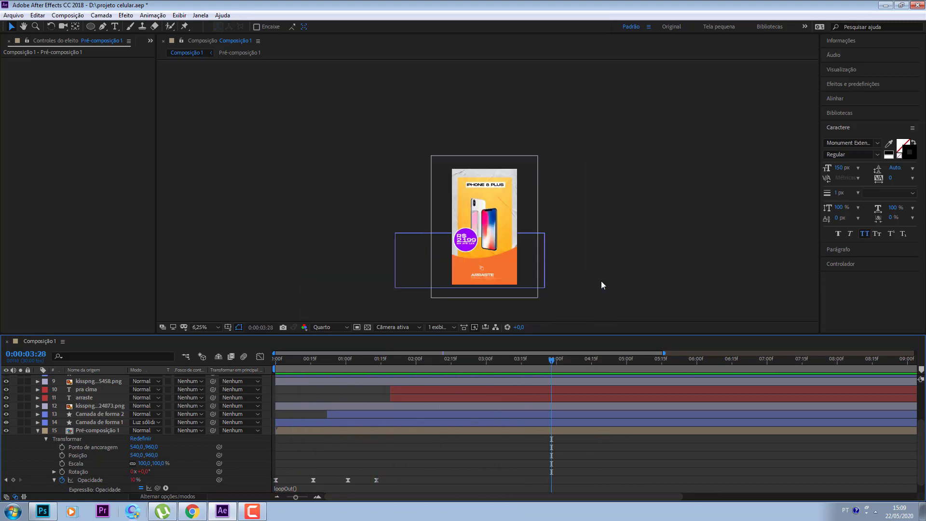
key("space")
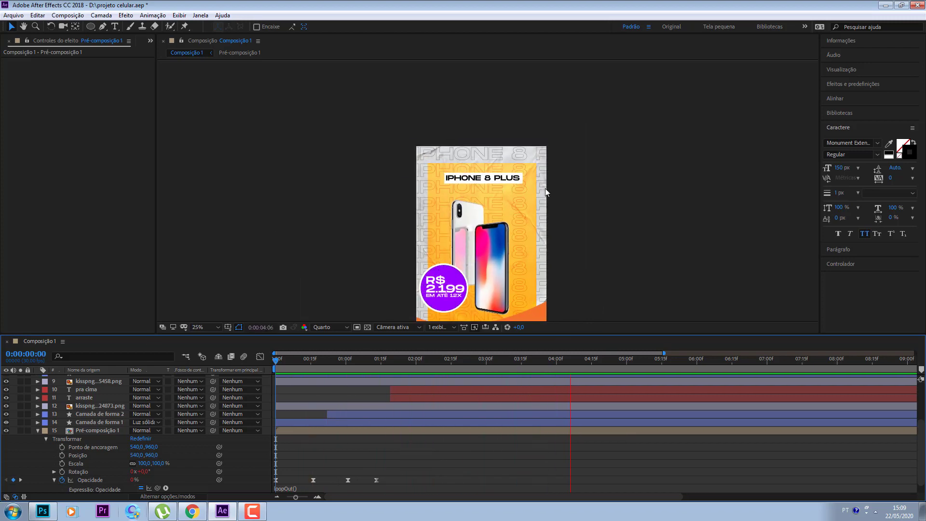
key("comma")
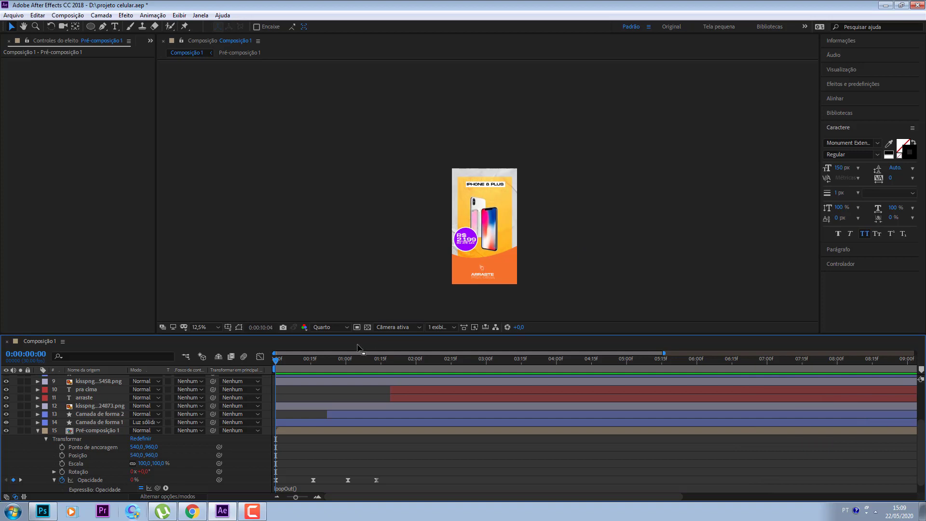
key("space")
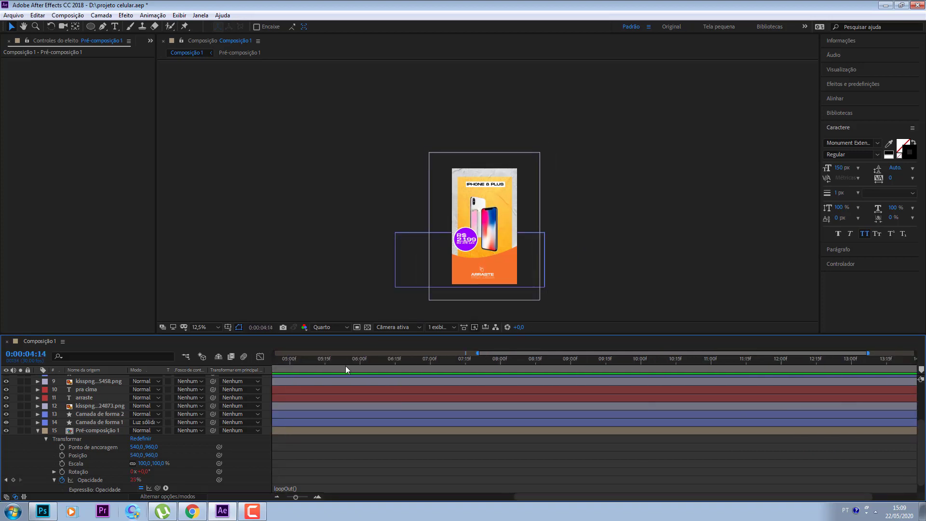
Keep previewing and scrub around six seconds to check the looping flashes
key("space")
scroll(475, 230, "up", 2)
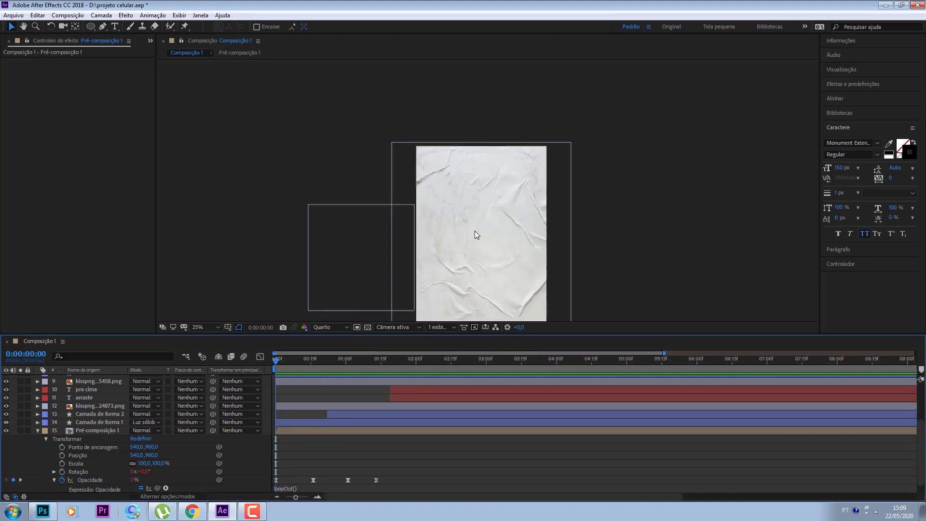
scroll(475, 231, "up", 2)
scroll(475, 231, "down", 2)
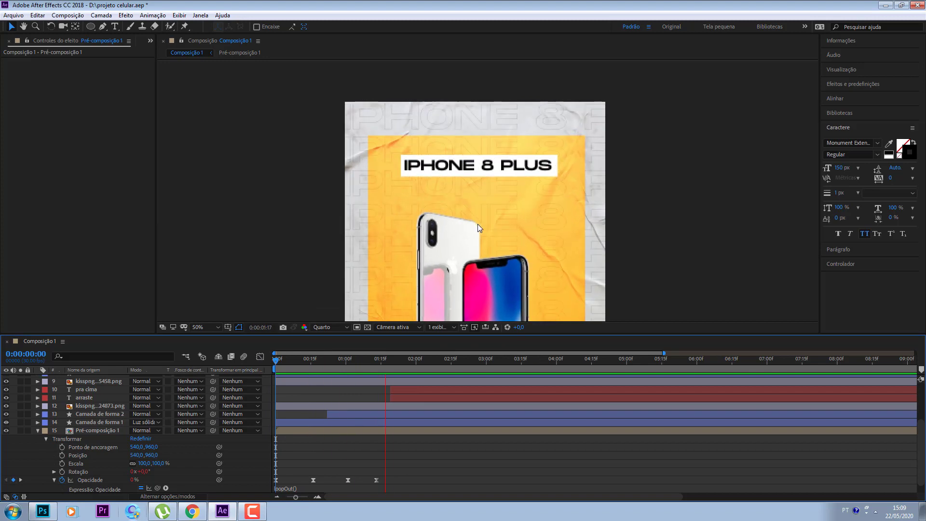
key("space")
key("space")
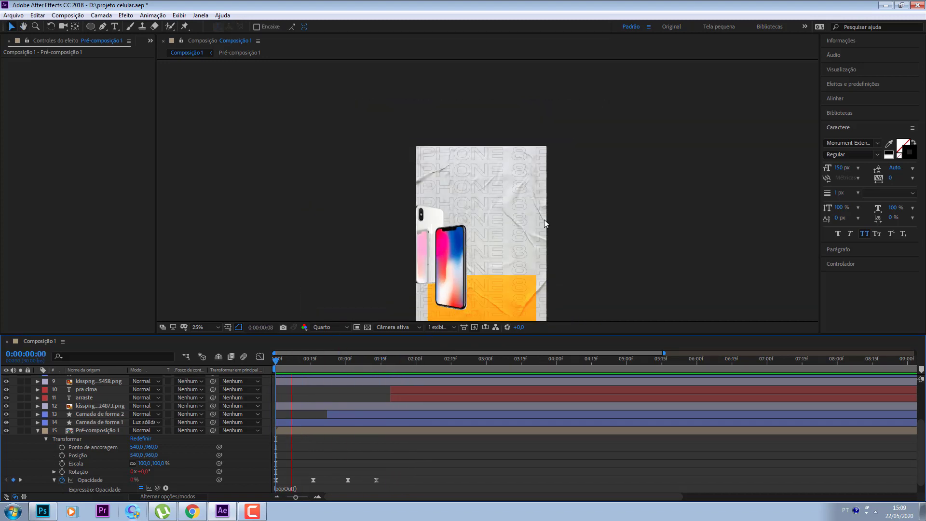
scroll(545, 223, "down", 1)
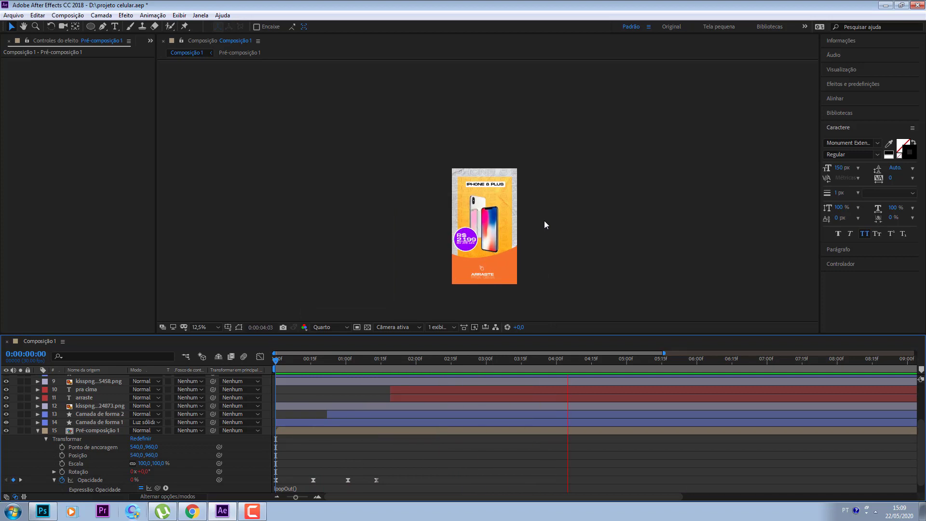
key("space")
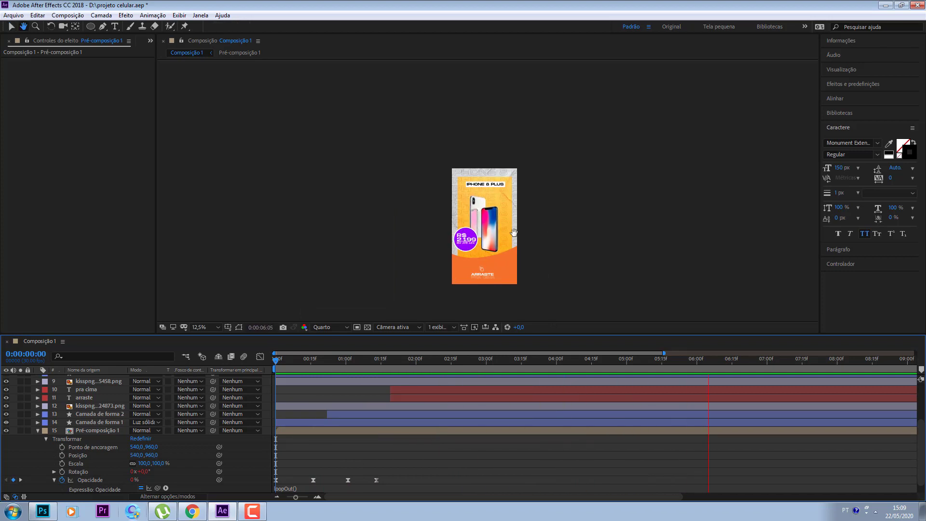
scroll(505, 235, "up", 1)
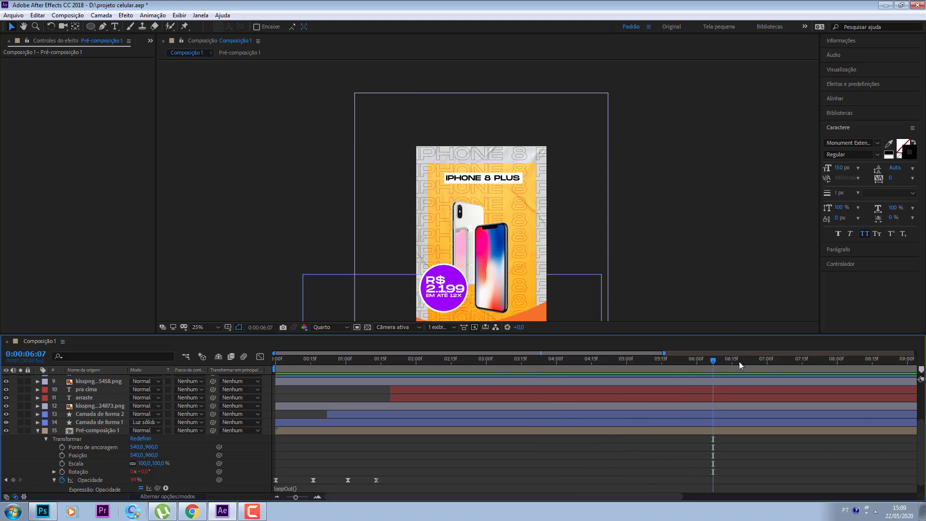
left_click_drag(742, 365, 714, 374)
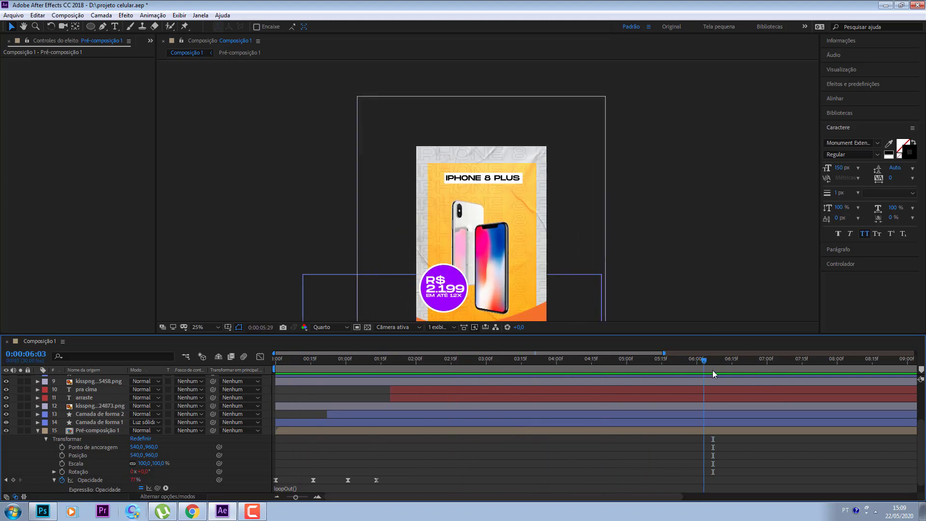
key("space")
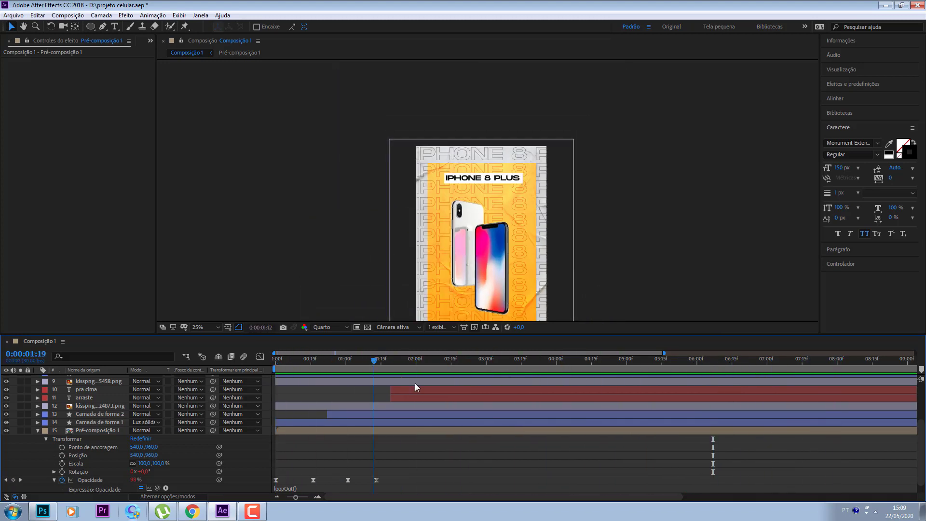
left_click_drag(415, 360, 890, 418)
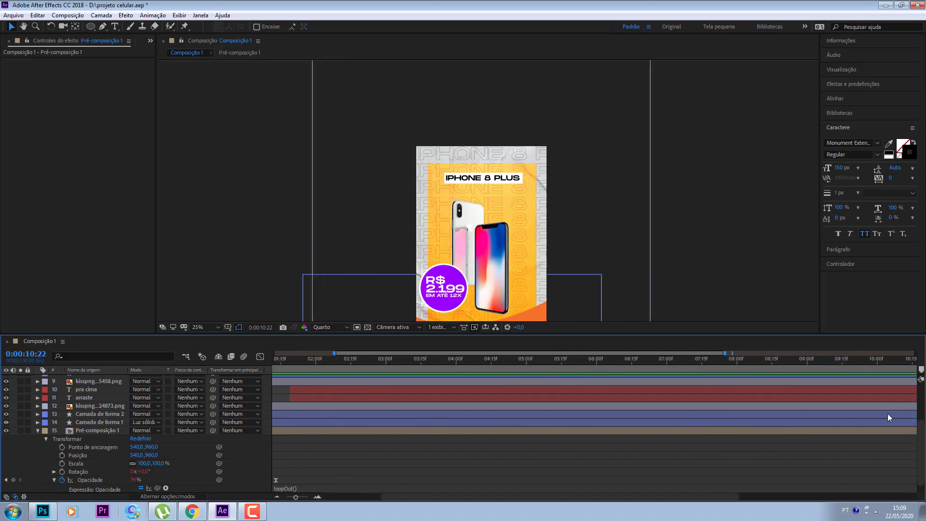
Return to the start, zoom the timeline to whole seconds, and preview the full ad
key("Home")
left_click(276, 497)
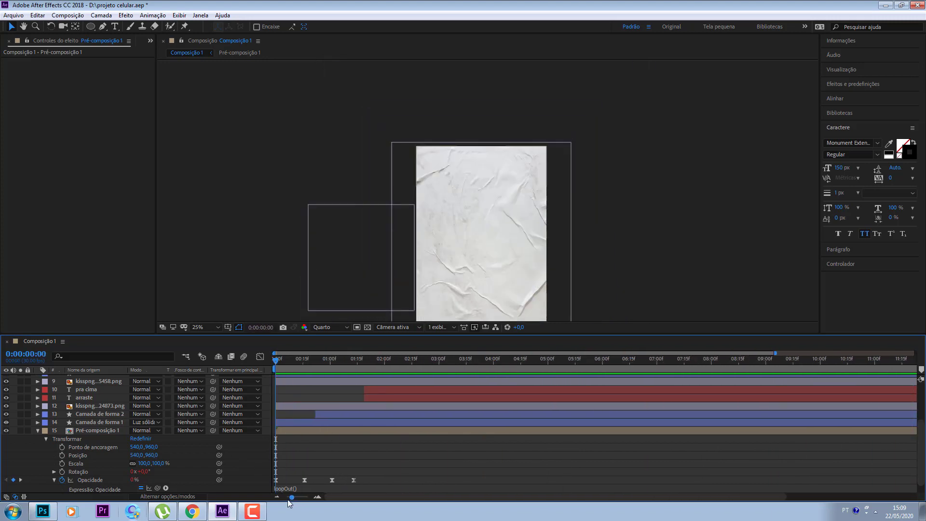
key("space")
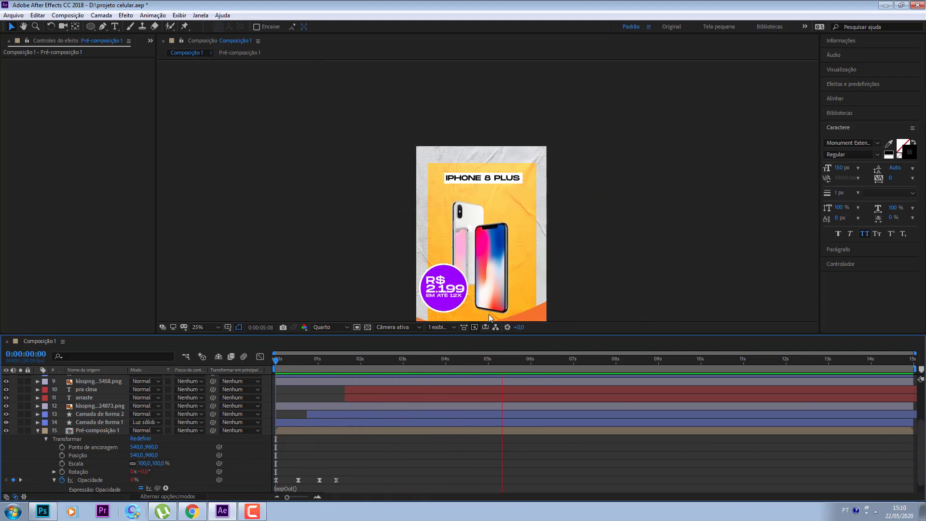
key("space")
left_click_drag(631, 369, 275, 373)
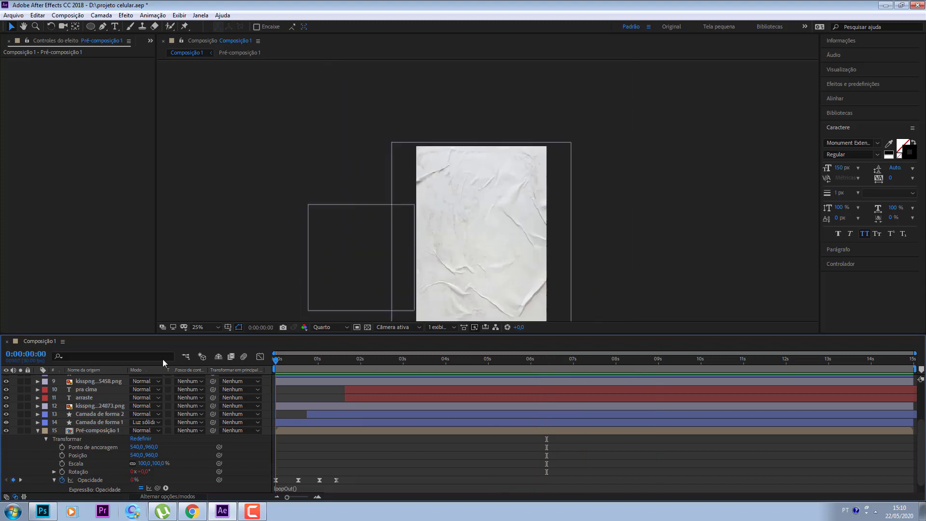
key("space")
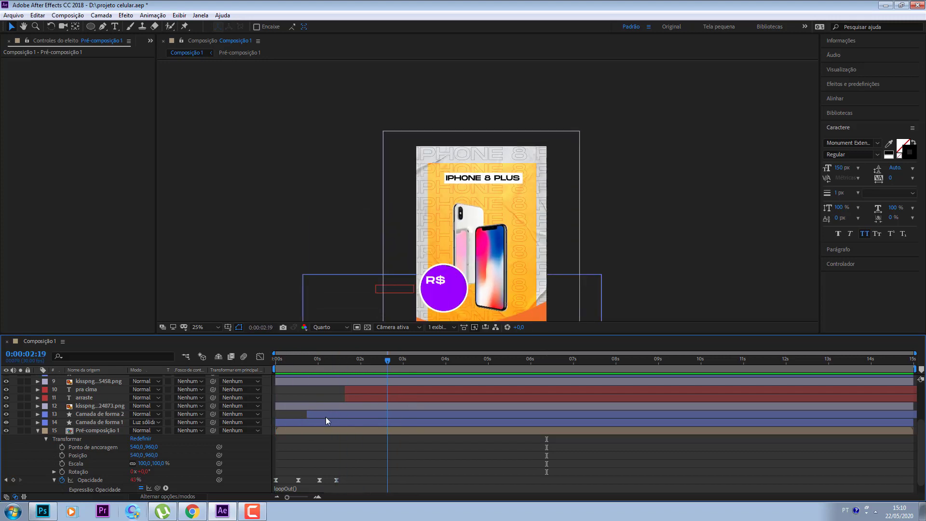
scroll(554, 178, "down", 2)
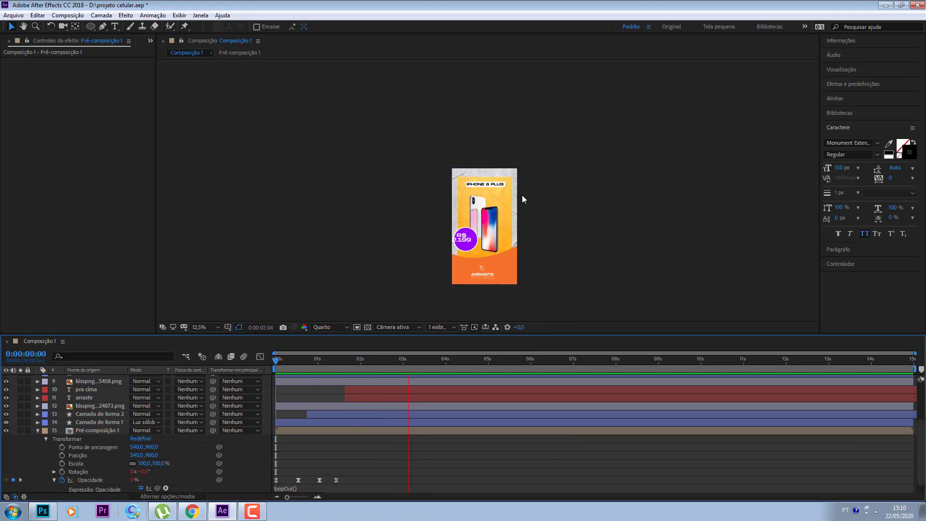
scroll(522, 198, "up", 2)
key("space")
key("space")
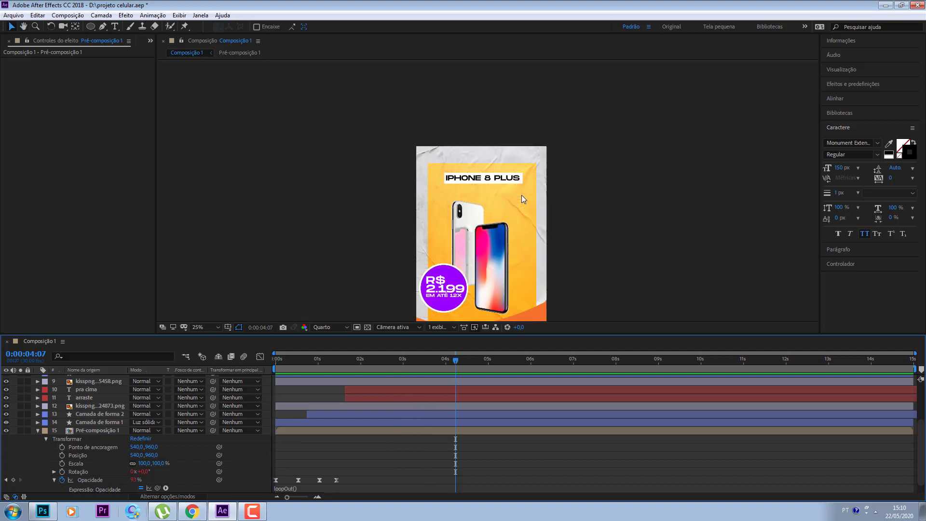
left_click(68, 15)
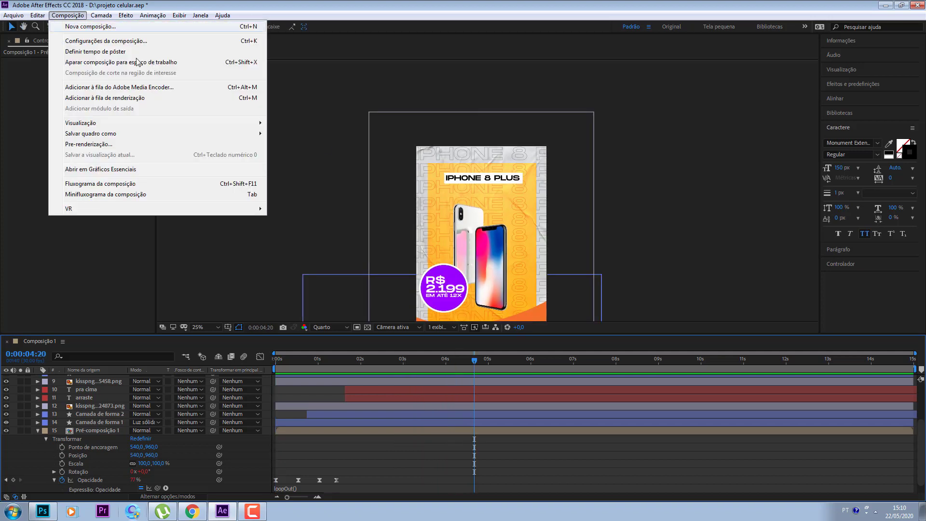
Queue the composition in Media Encoder, then resume preview and scrub to about 3 seconds
left_click(193, 90)
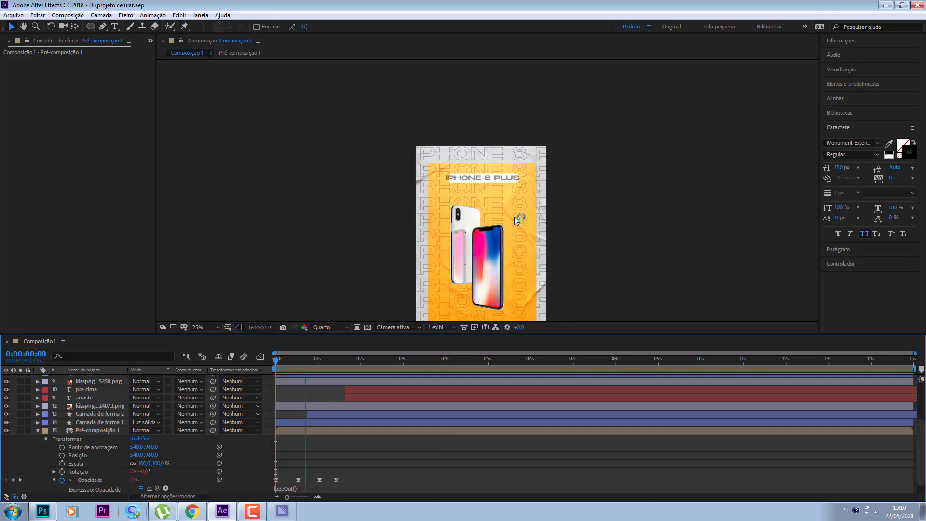
scroll(509, 255, "down", 1)
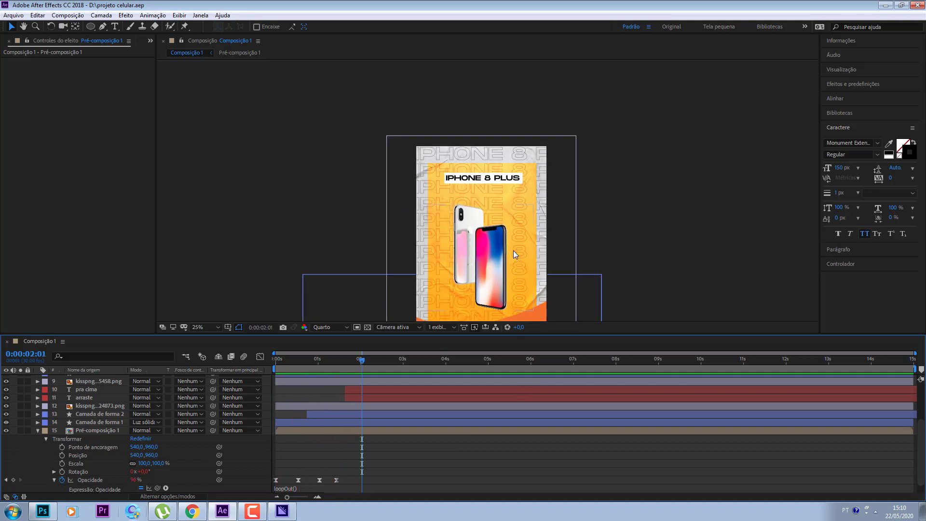
key("space")
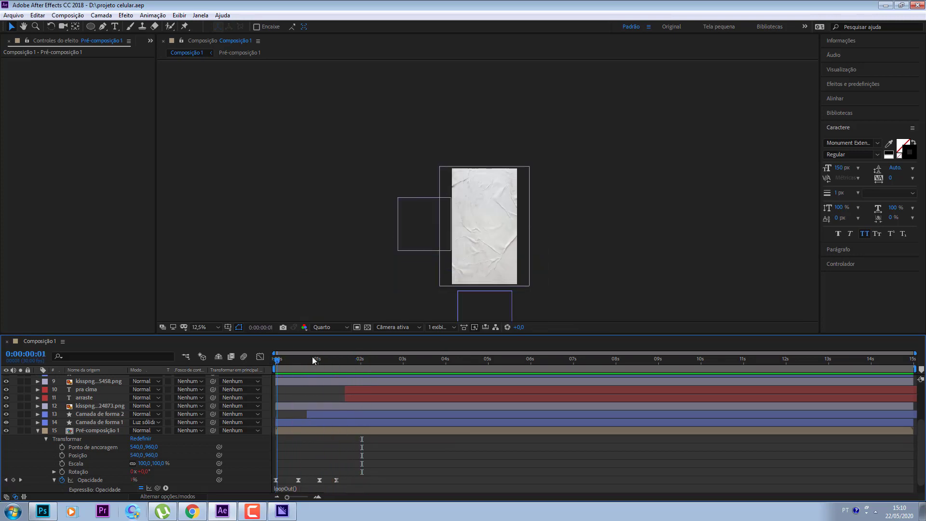
mouse_move(517, 362)
left_mouse_down()
mouse_move(350, 358)
mouse_move(274, 369)
mouse_move(610, 415)
left_mouse_up()
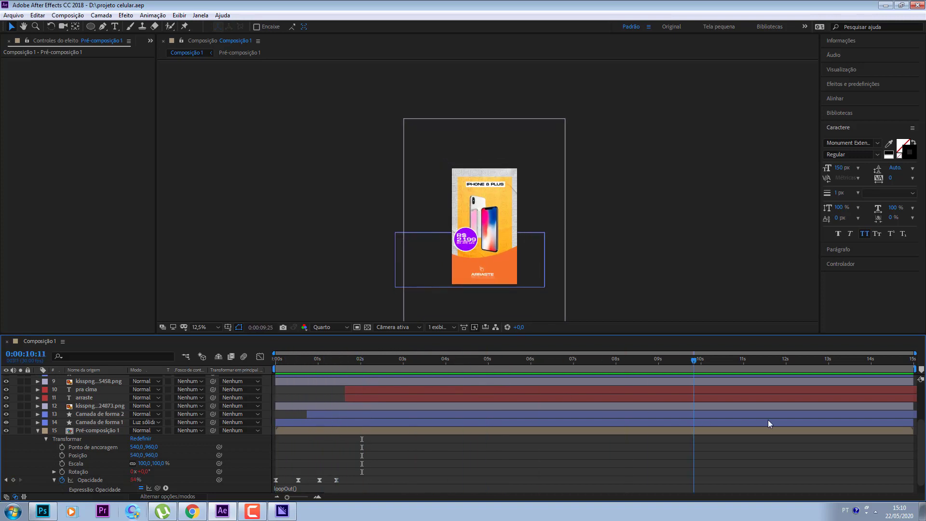
left_click_drag(534, 412, 416, 481)
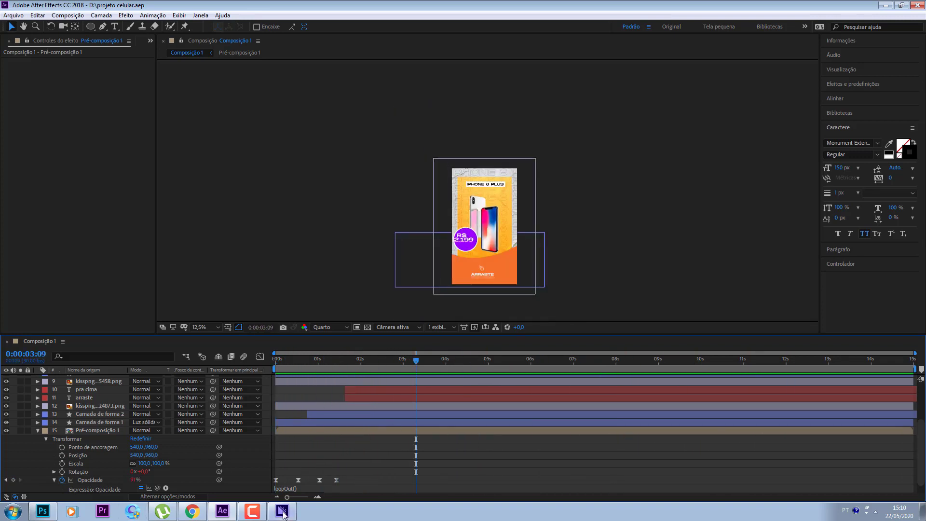
Scrub forward from the start to check the opacity fade-in, then bring up the Windows Start menu
key("Home")
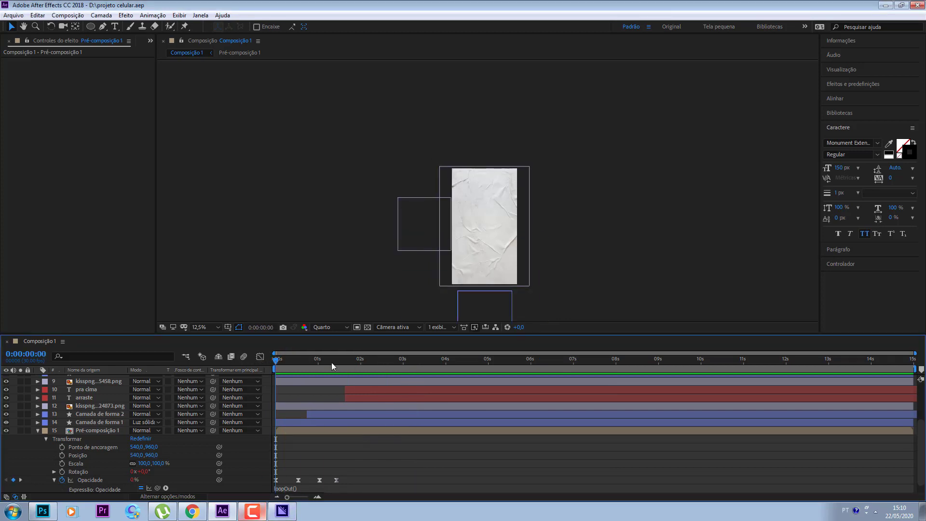
mouse_move(332, 367)
left_mouse_down()
mouse_move(428, 393)
mouse_move(470, 383)
left_mouse_up()
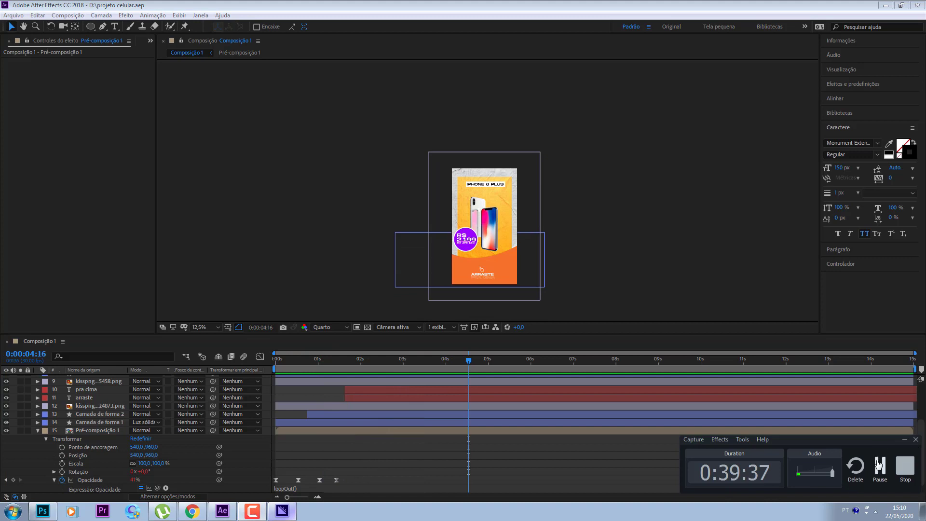
left_click(879, 464)
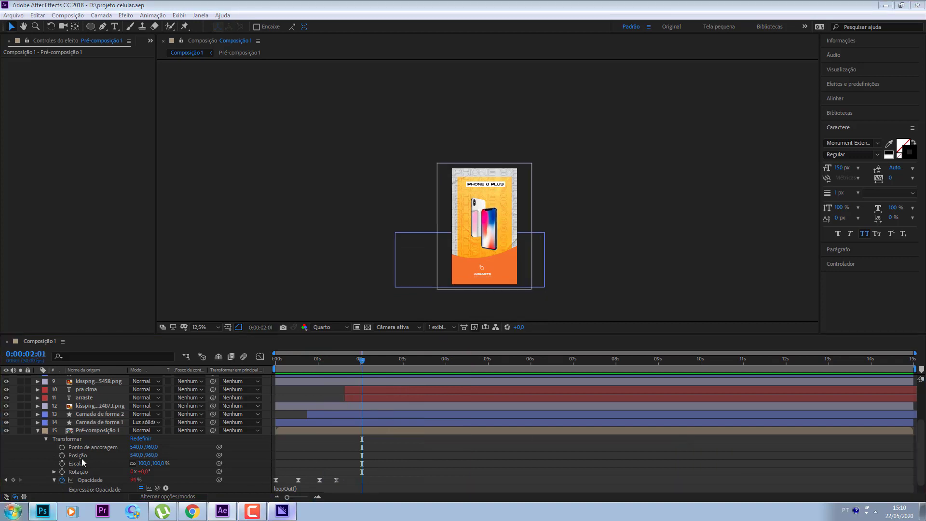
key("super")
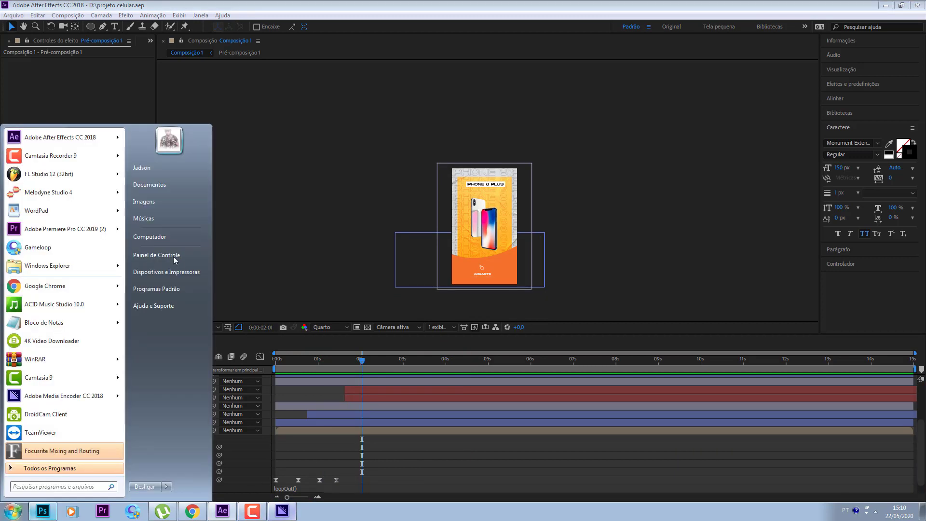
Open the ARQUIVOS (D:) drive from the Computer window
left_click(160, 236)
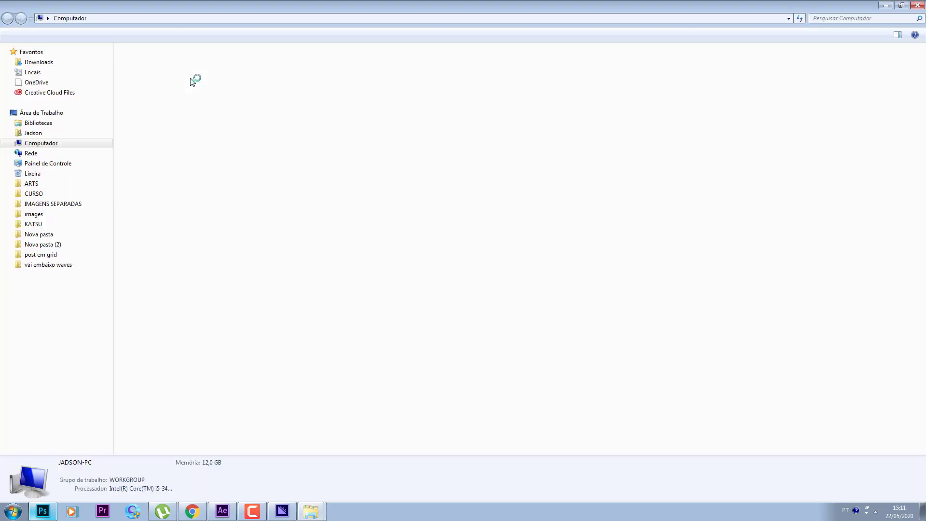
left_click(299, 79)
double_click(299, 80)
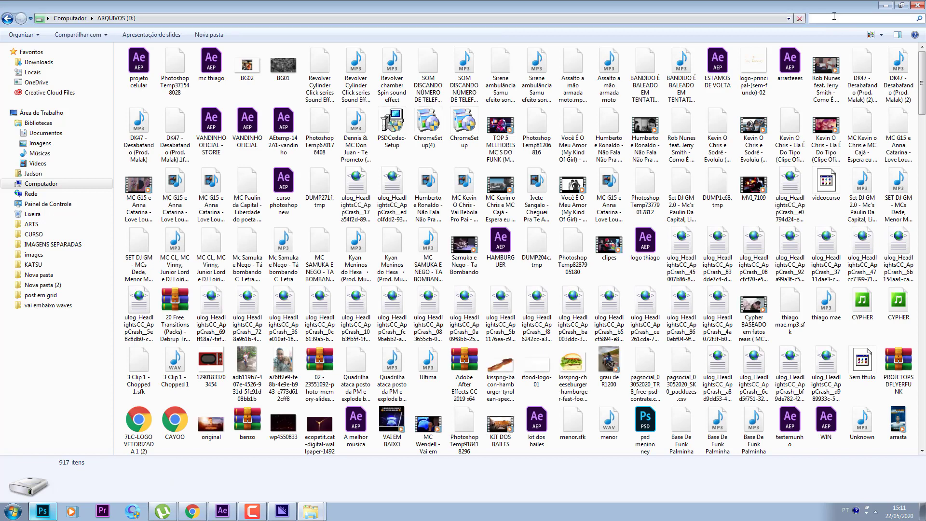
Search D: for the Dua Lipa 'Don't Start Now' MP3 and drag it into the After Effects timeline
left_click(834, 17)
type("autoral")
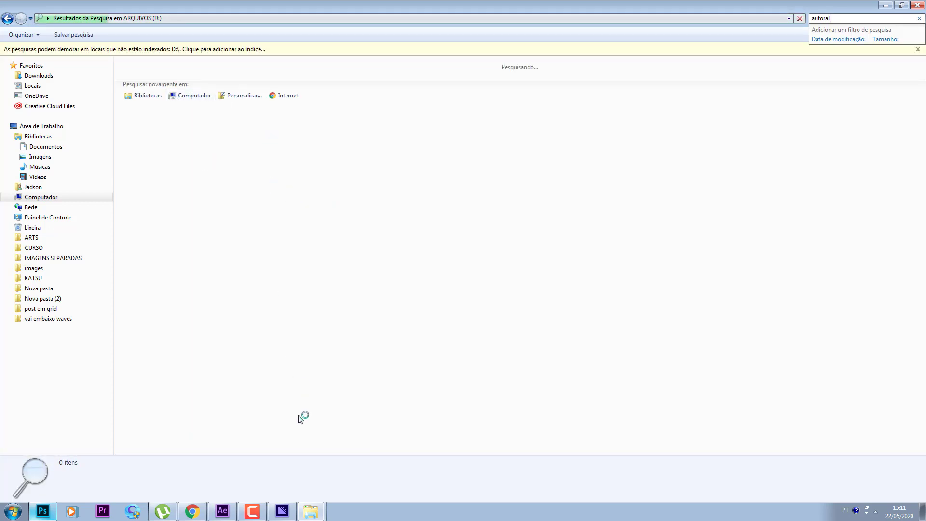
left_click(283, 510)
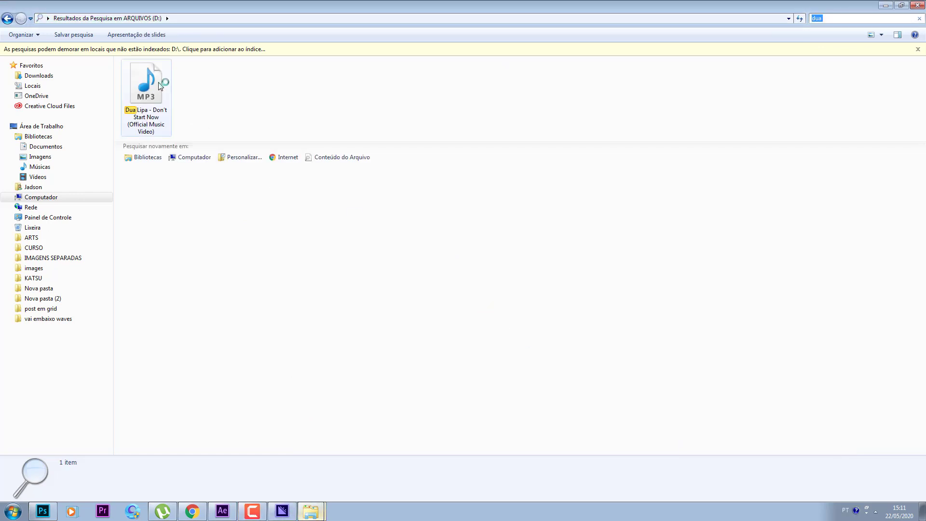
mouse_move(169, 121)
left_mouse_down()
mouse_move(278, 445)
mouse_move(116, 384)
left_mouse_up()
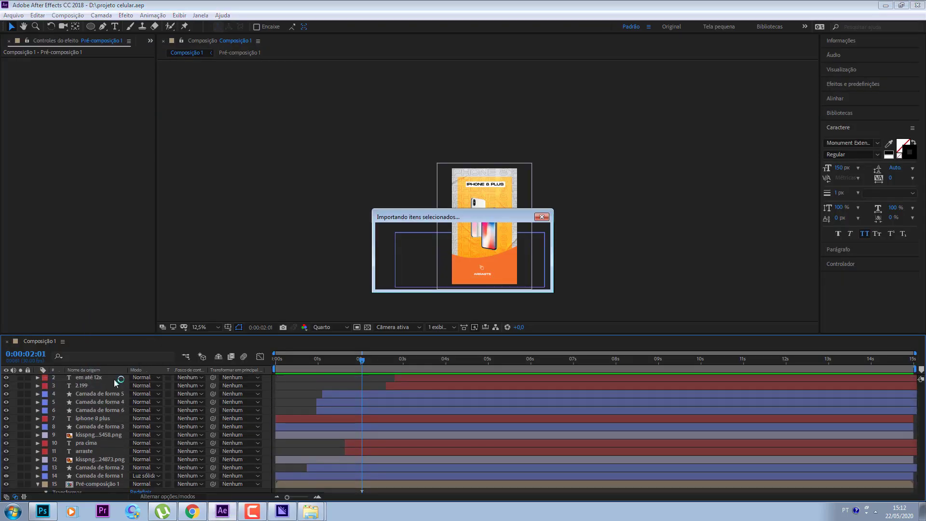
Reposition the Dua Lipa MP3 layer so it spans the full 15-second timeline from the start
key("Home")
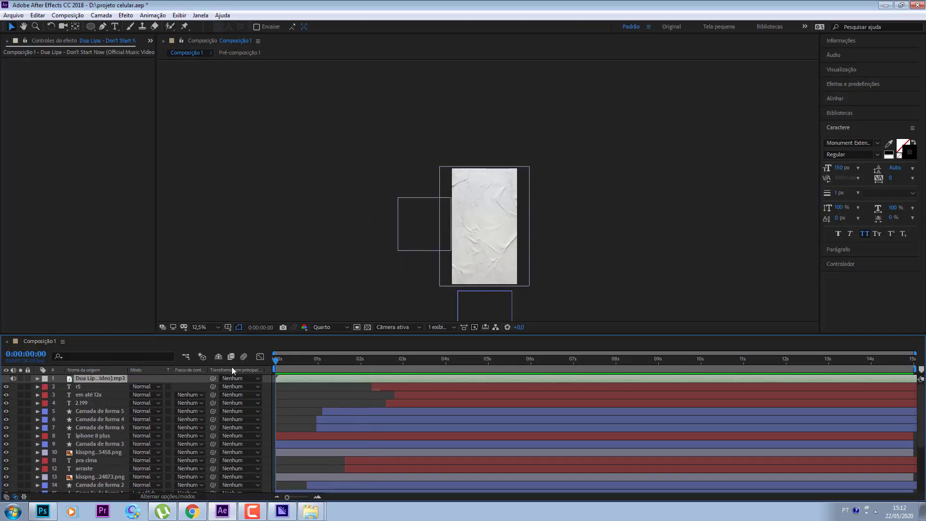
left_click_drag(278, 377, 582, 381)
mouse_move(688, 380)
left_mouse_down()
mouse_move(875, 372)
mouse_move(284, 380)
left_mouse_up()
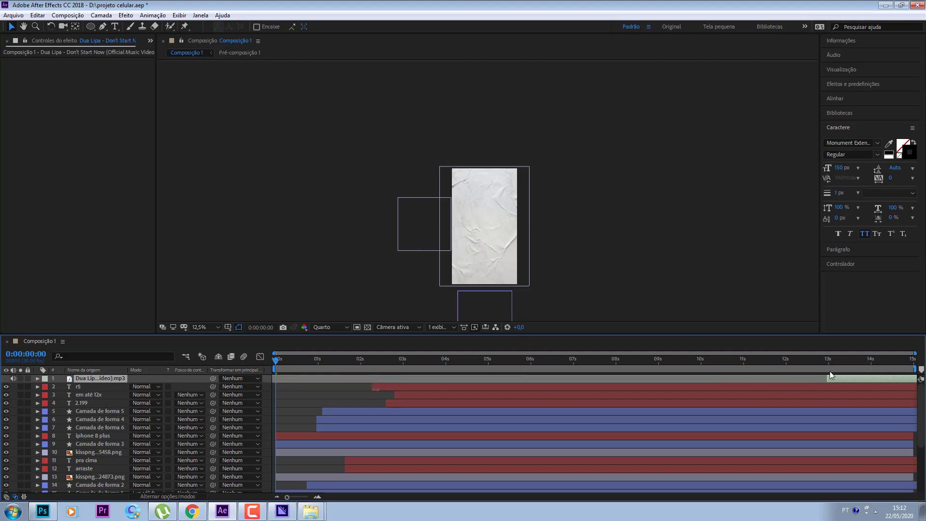
Preview the ad with the music playing, then stop playback
key("space")
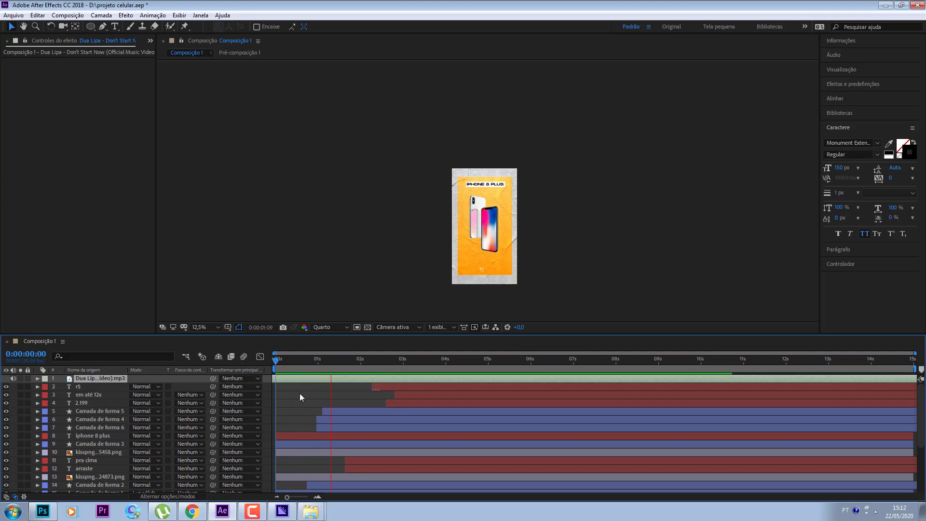
key("space")
key("space")
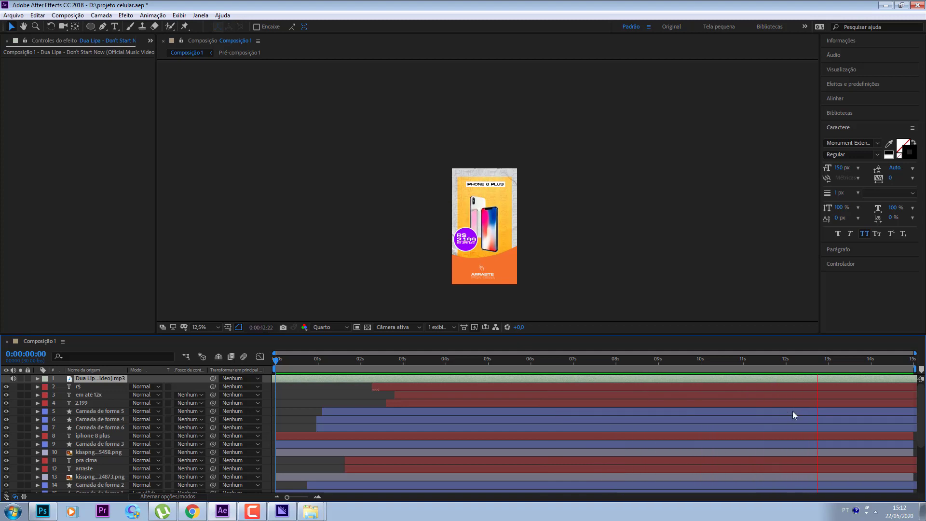
key("space")
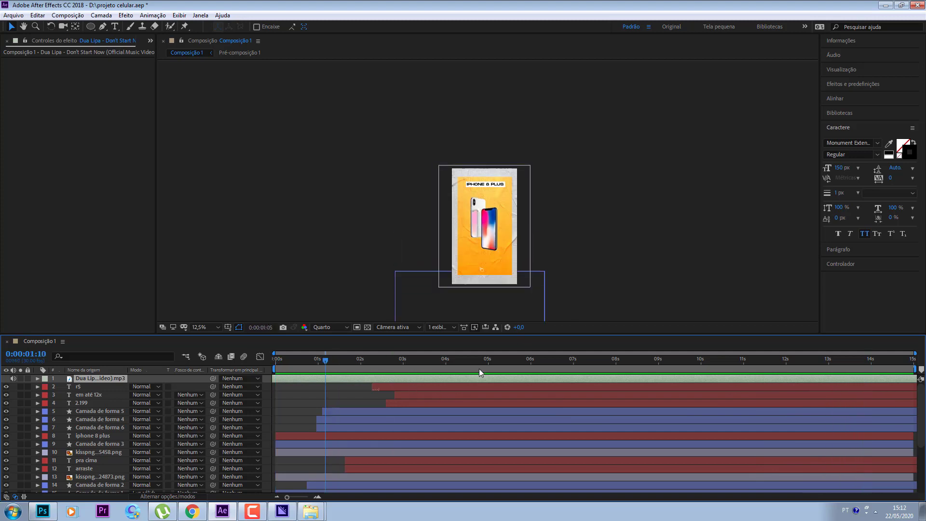
left_click(59, 10)
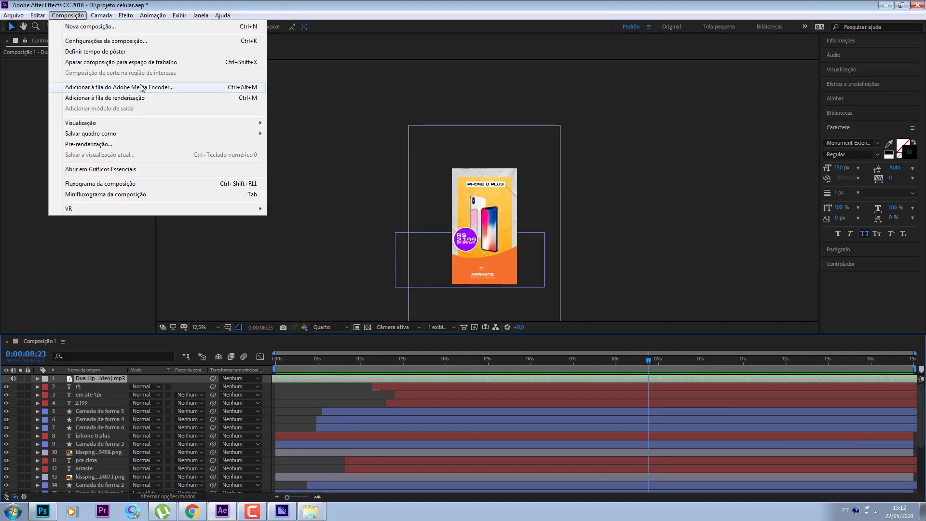
Queue Composição 1 in Media Encoder with the Corresponder à origem - Taxa de bits alta preset
left_click(198, 89)
left_click(283, 511)
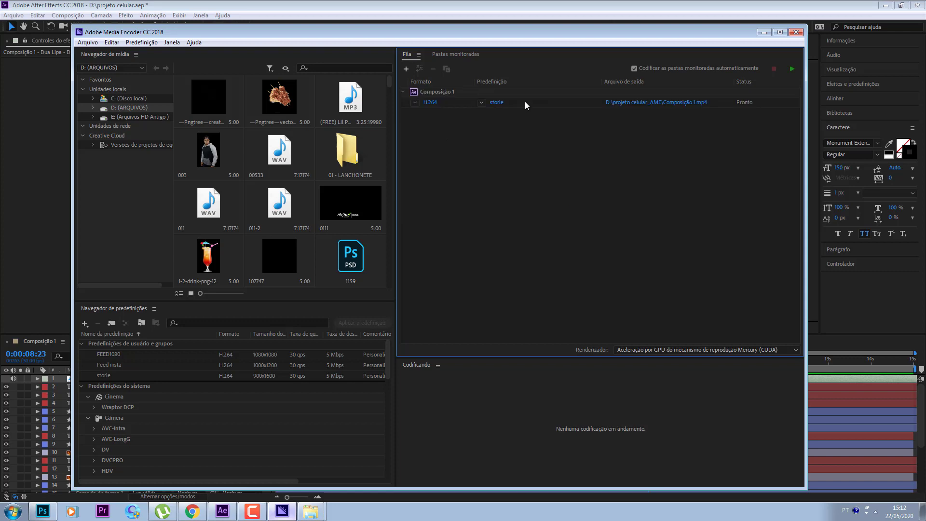
left_click(481, 102)
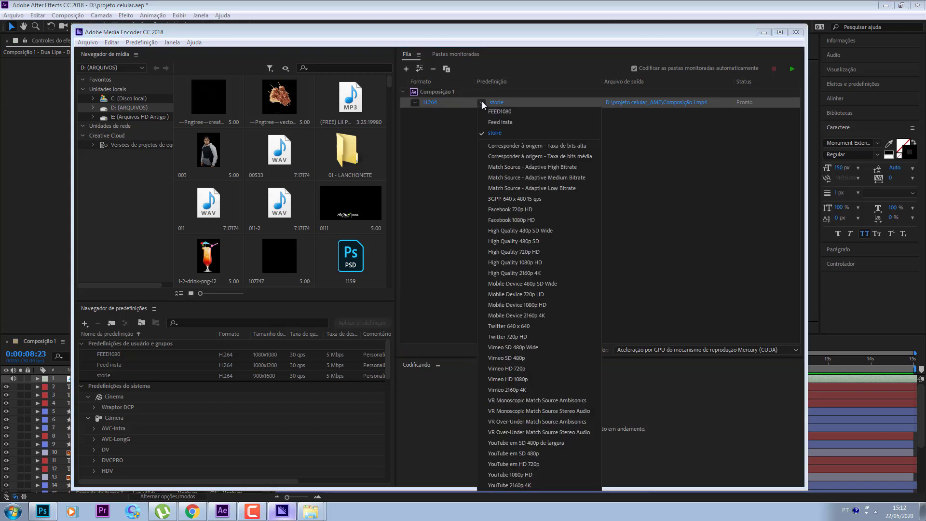
left_click(586, 146)
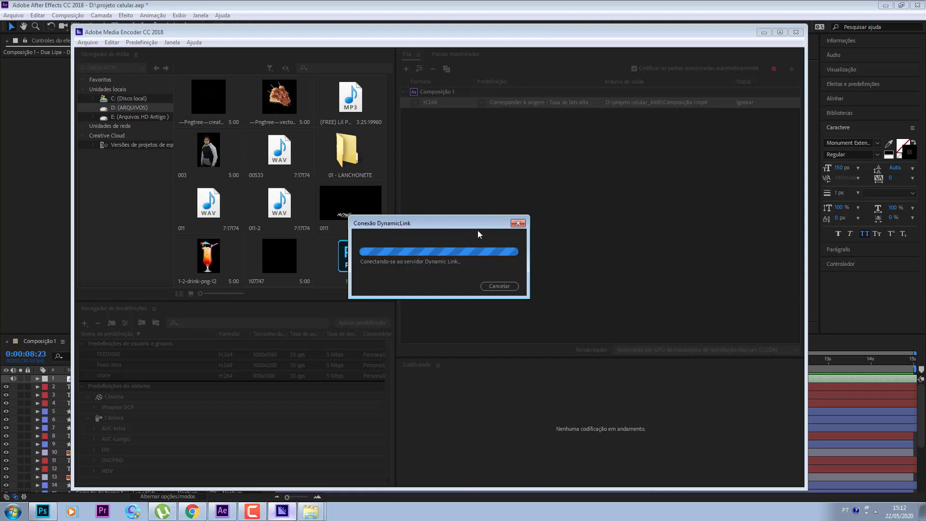
left_click_drag(496, 227, 505, 223)
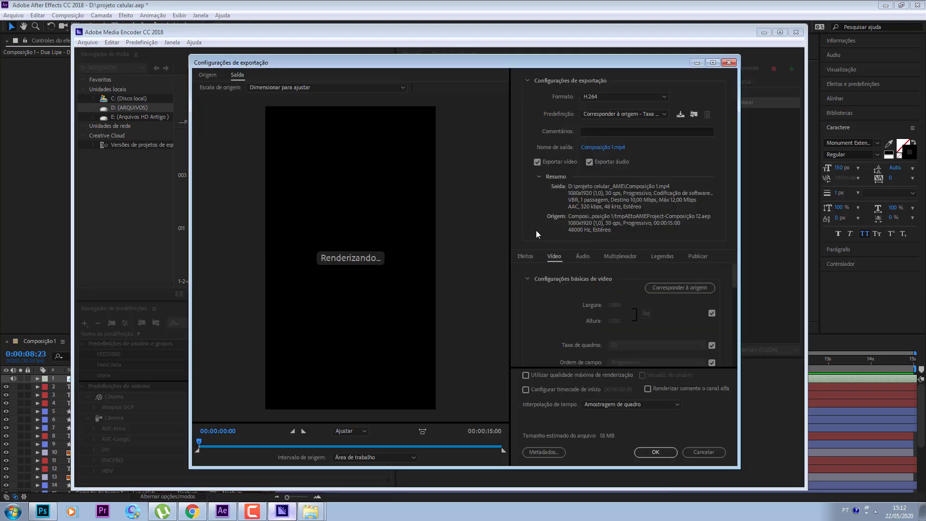
Check later frames of the 1080x1920 export preview and accept the export settings
left_click_drag(734, 272, 739, 361)
left_click(387, 447)
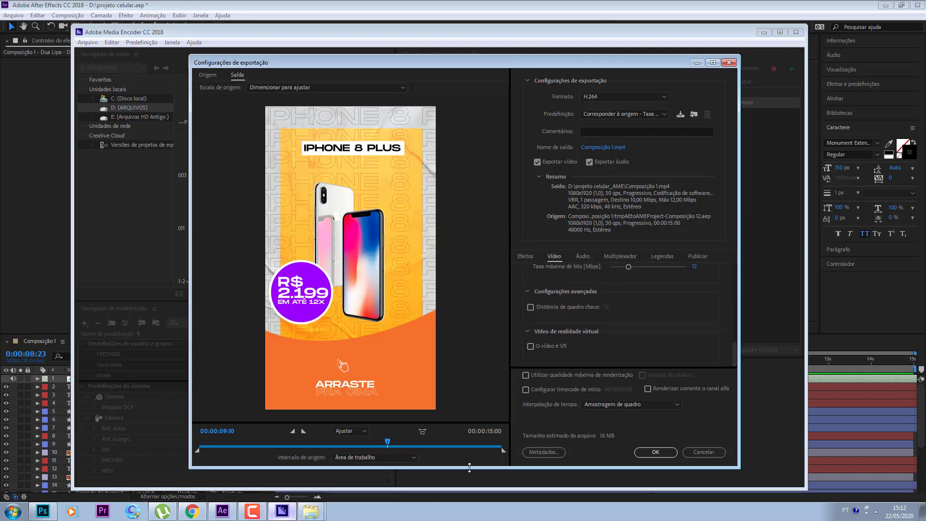
left_click(440, 446)
left_click(655, 452)
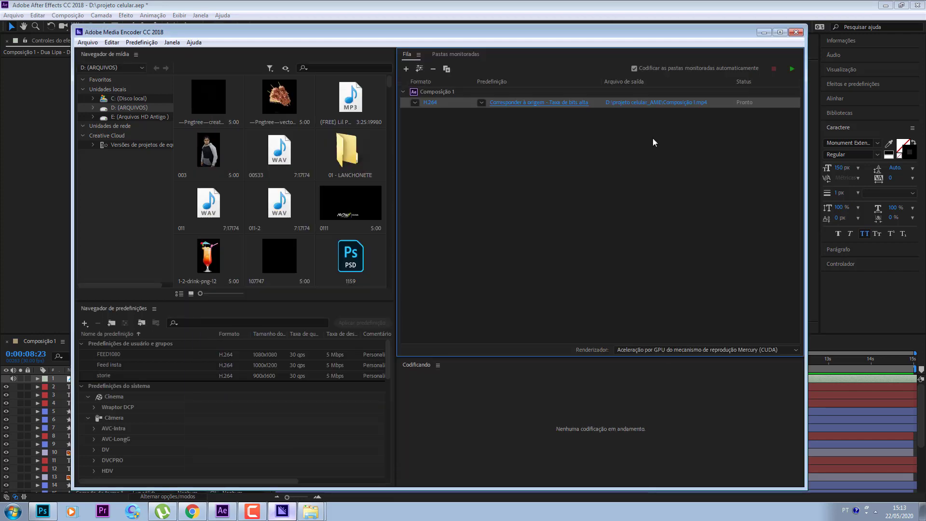
Save the output as 'video do tutorial' in the Vídeos folder and start encoding
left_click(657, 103)
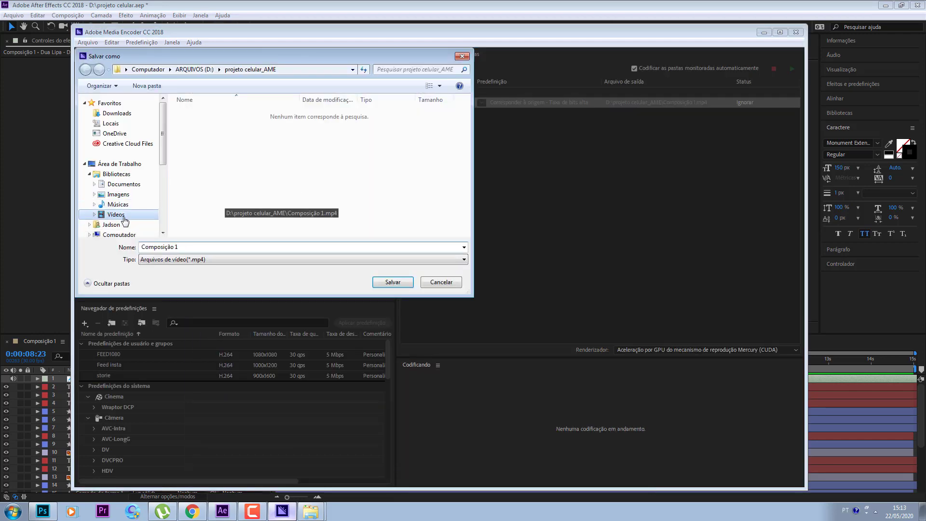
type("video")
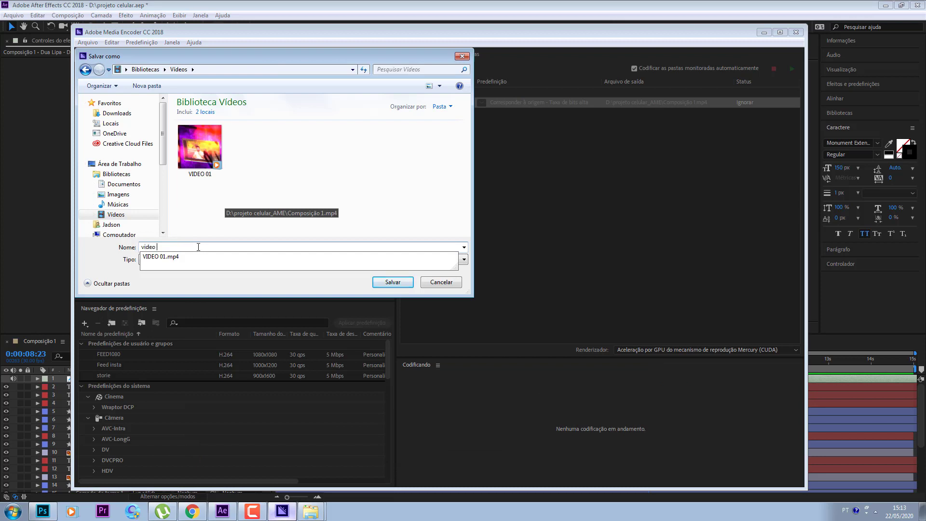
type(" do tutorial")
key("Return")
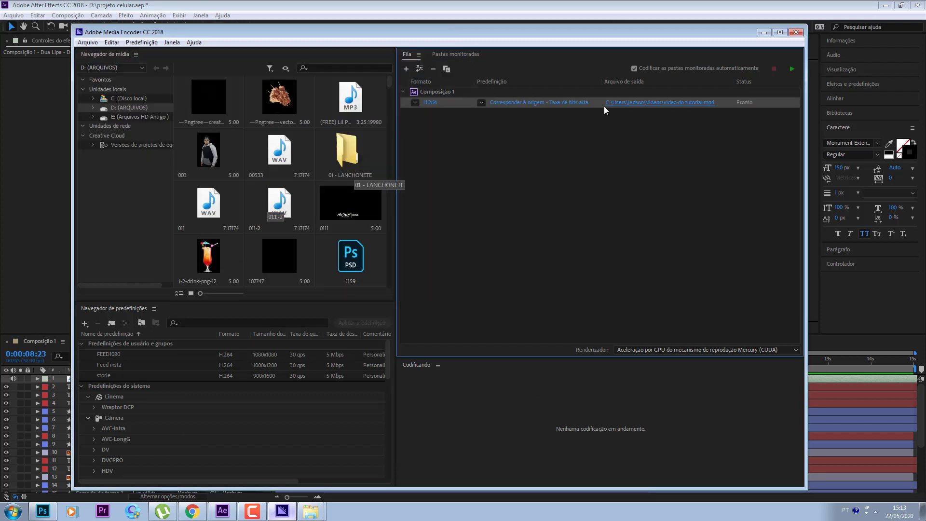
left_click(791, 70)
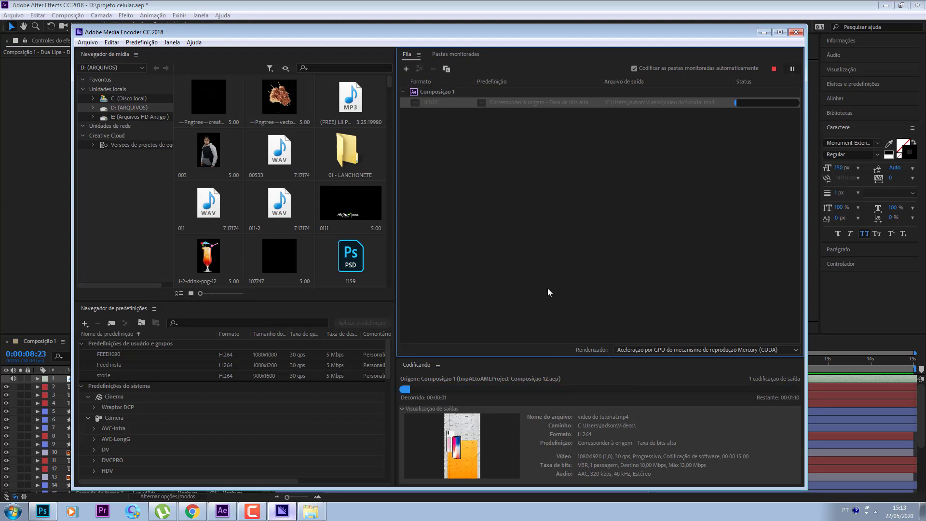